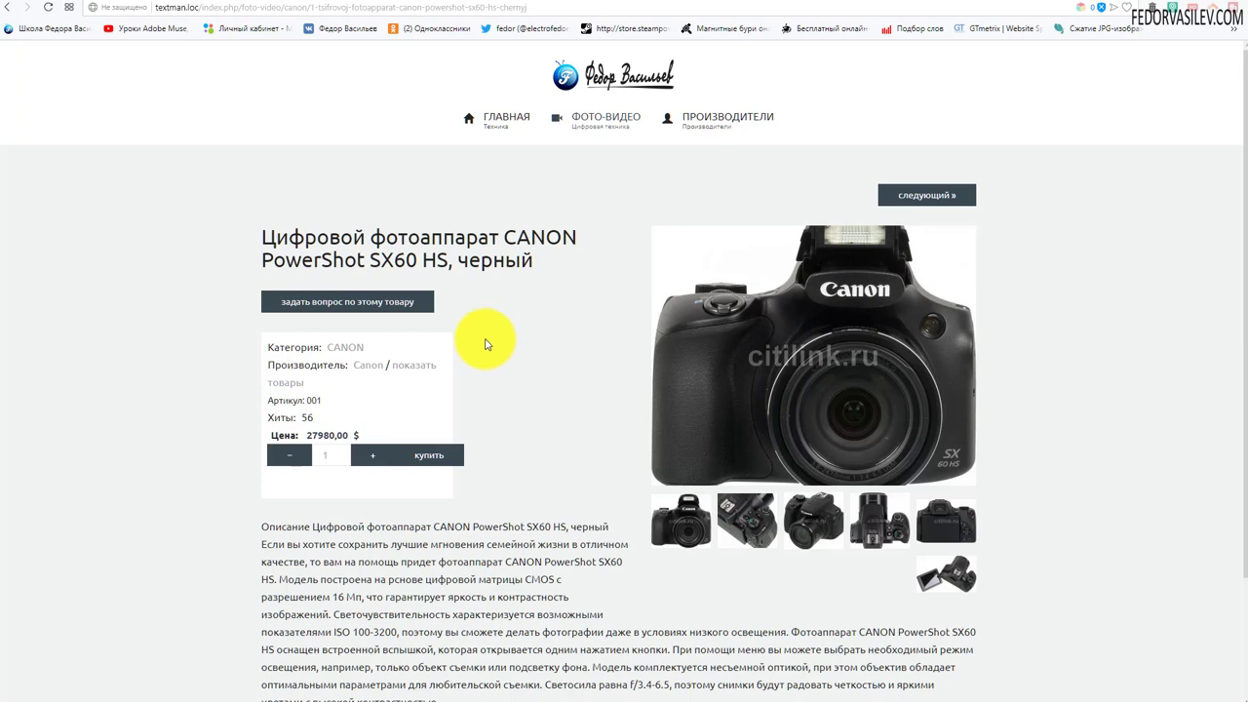
- Examine the Canon PowerShot SX60 HS product page, from the title and price block down to the description and the location section
scroll(487, 344, "down", 2)
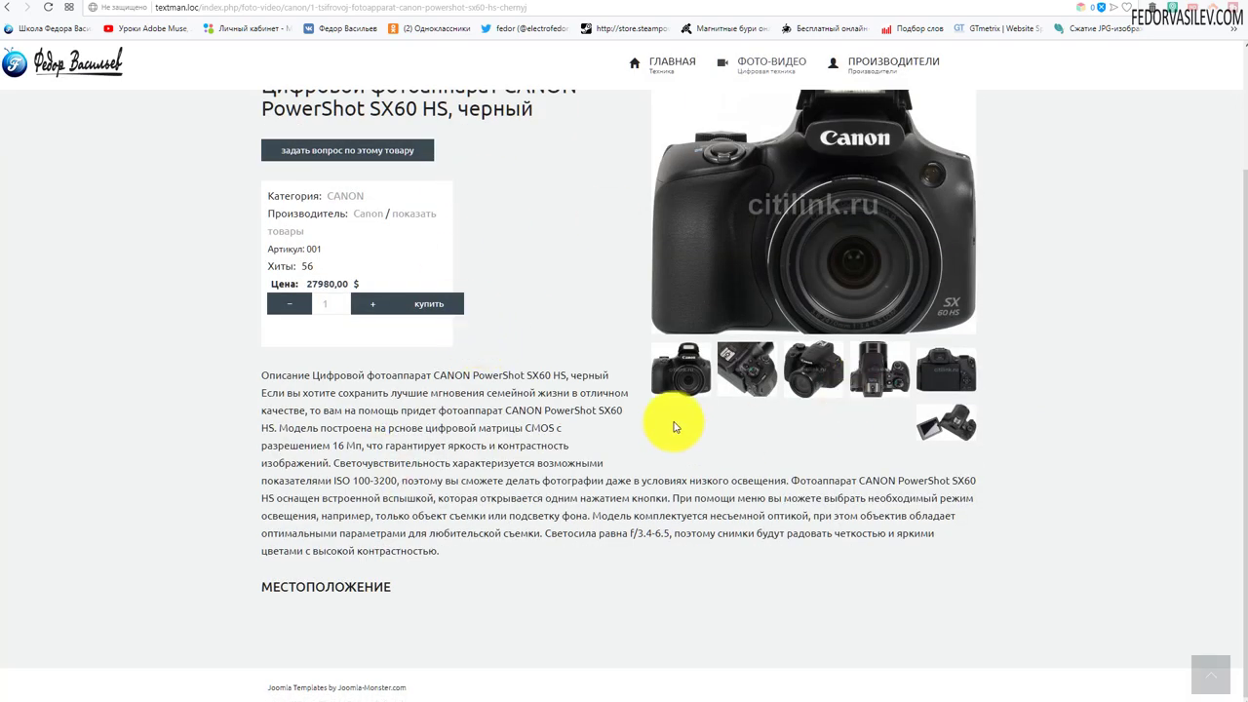
scroll(663, 390, "up", 2)
scroll(554, 216, "down", 2)
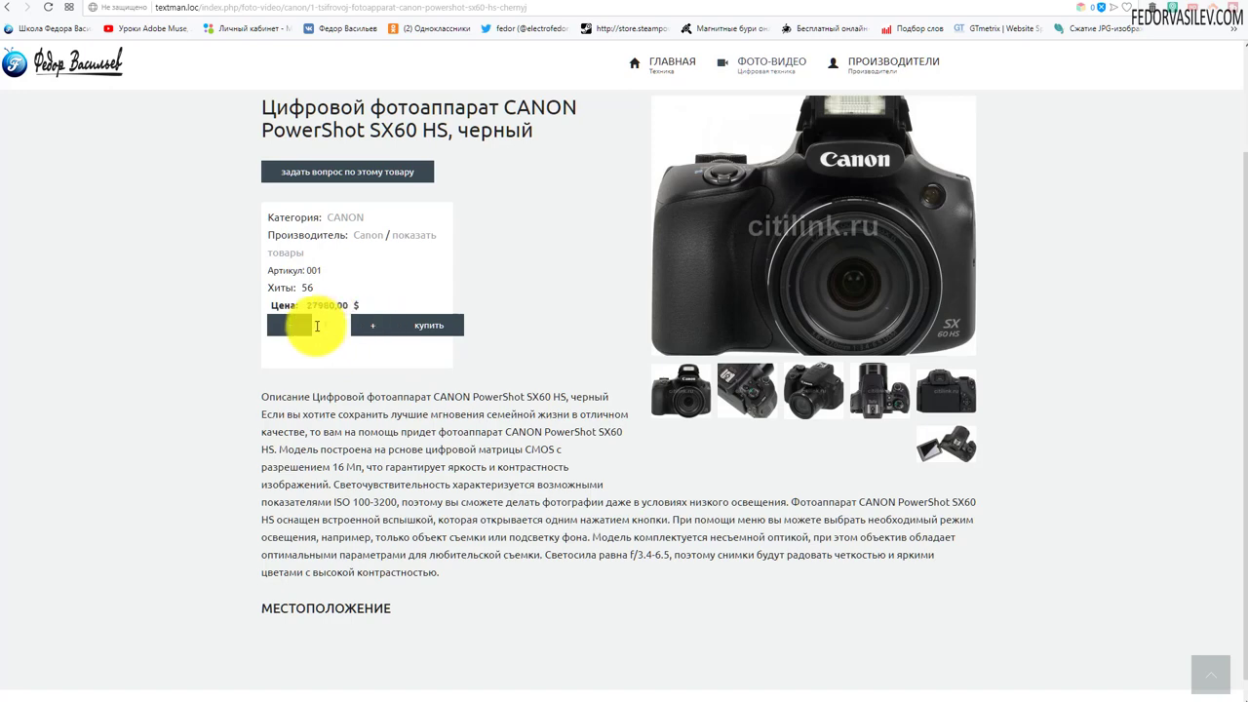
scroll(284, 340, "up", 2)
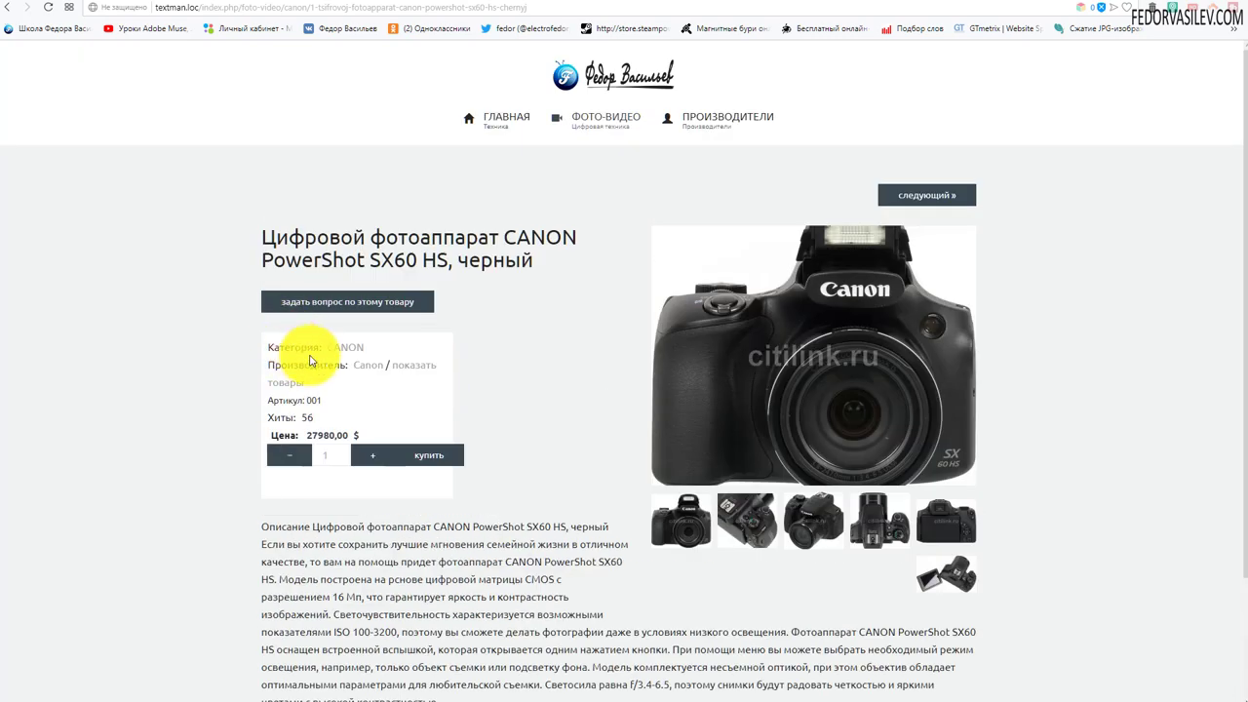
scroll(468, 309, "down", 2)
scroll(279, 277, "up", 2)
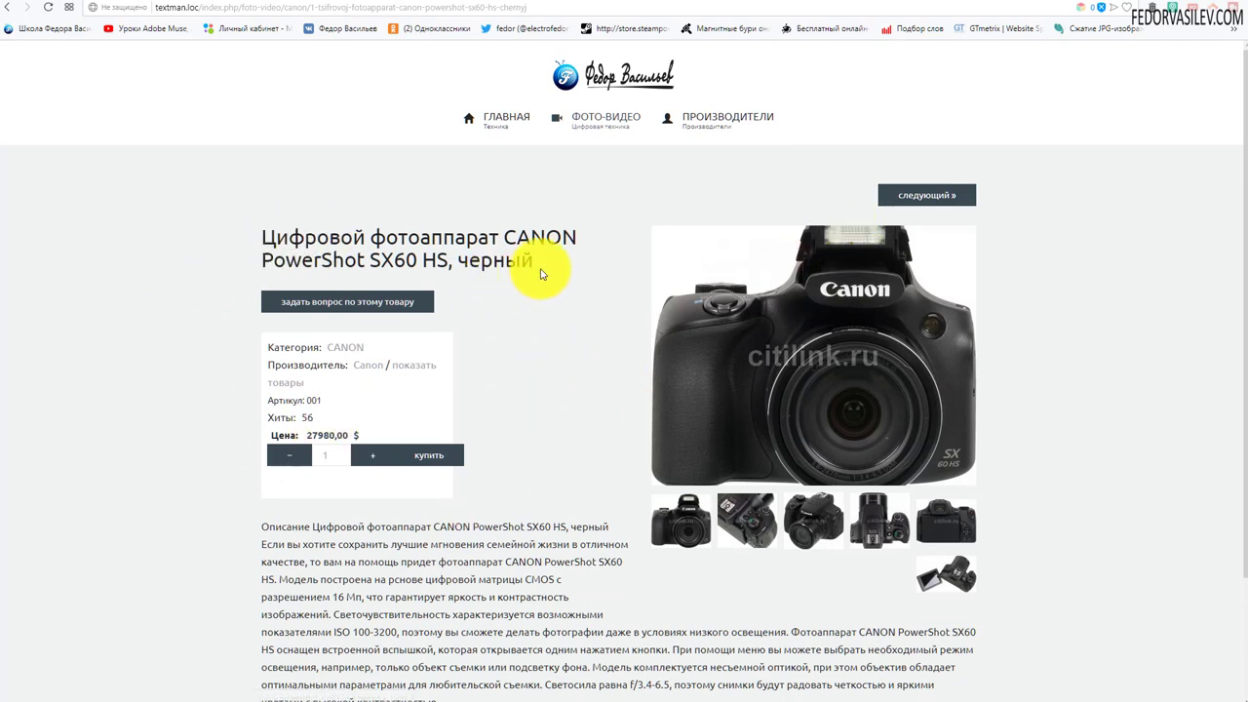
scroll(539, 272, "down", 2)
scroll(570, 195, "up", 2)
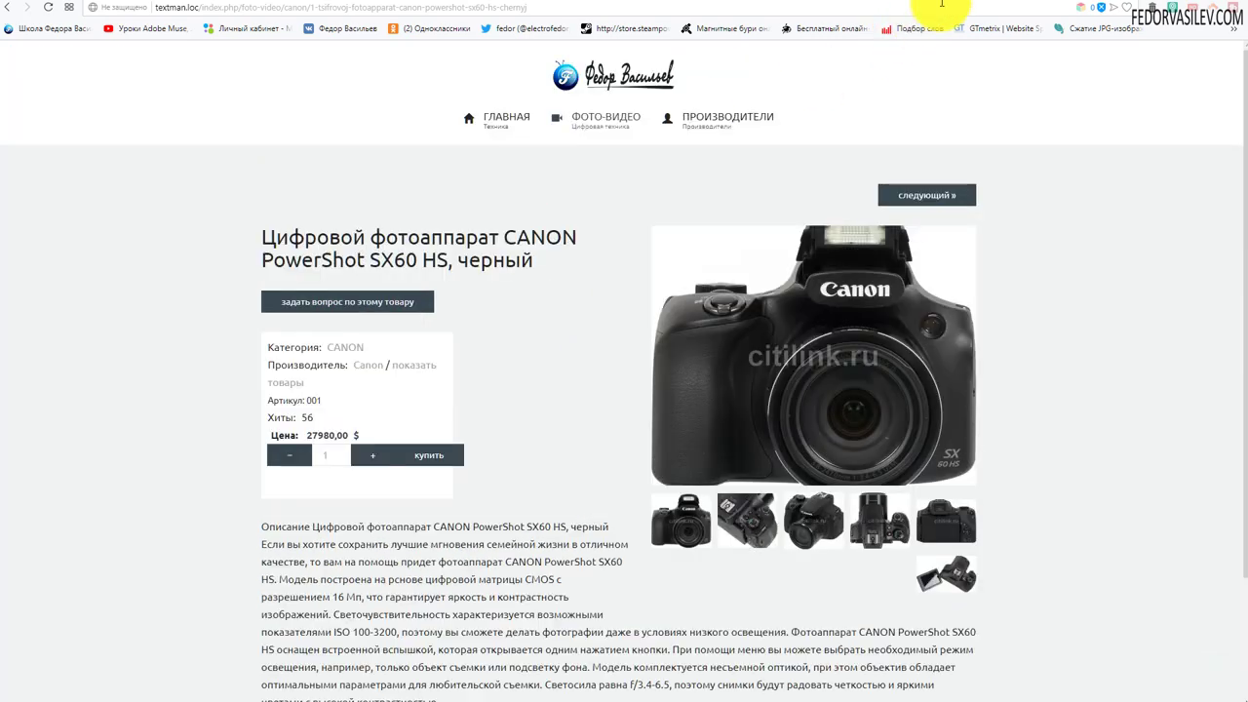
scroll(432, 321, "down", 2)
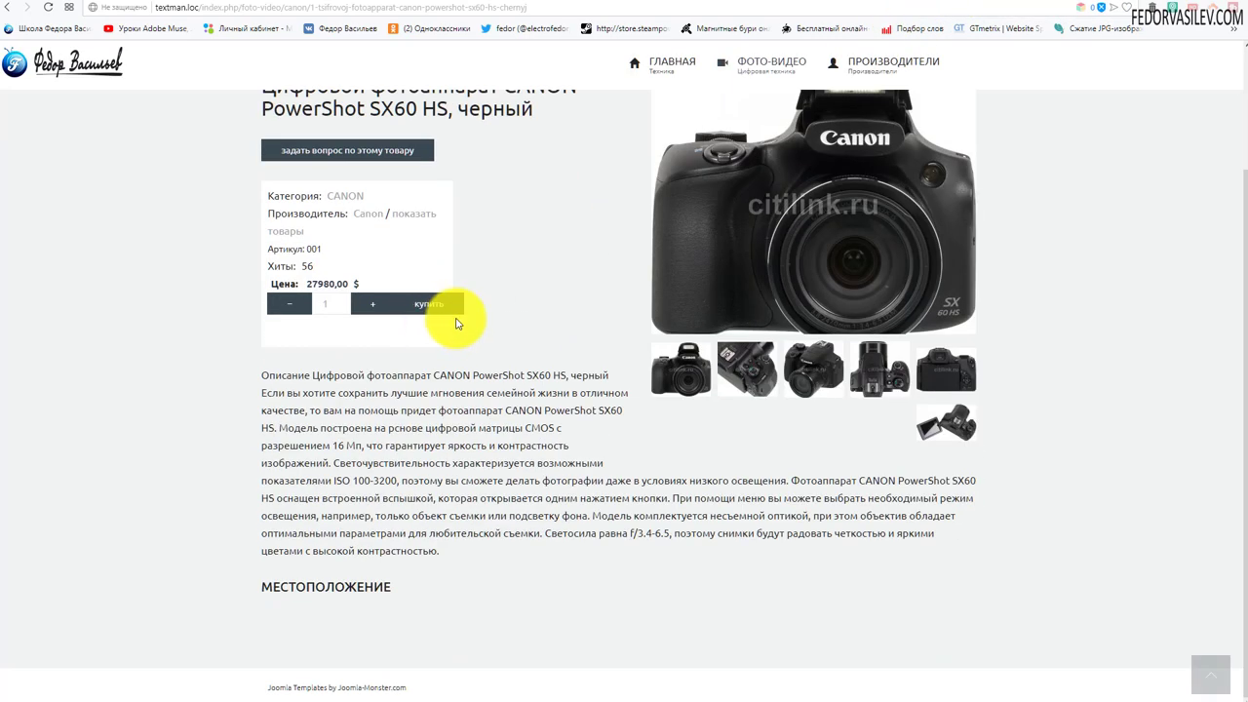
scroll(449, 320, "up", 2)
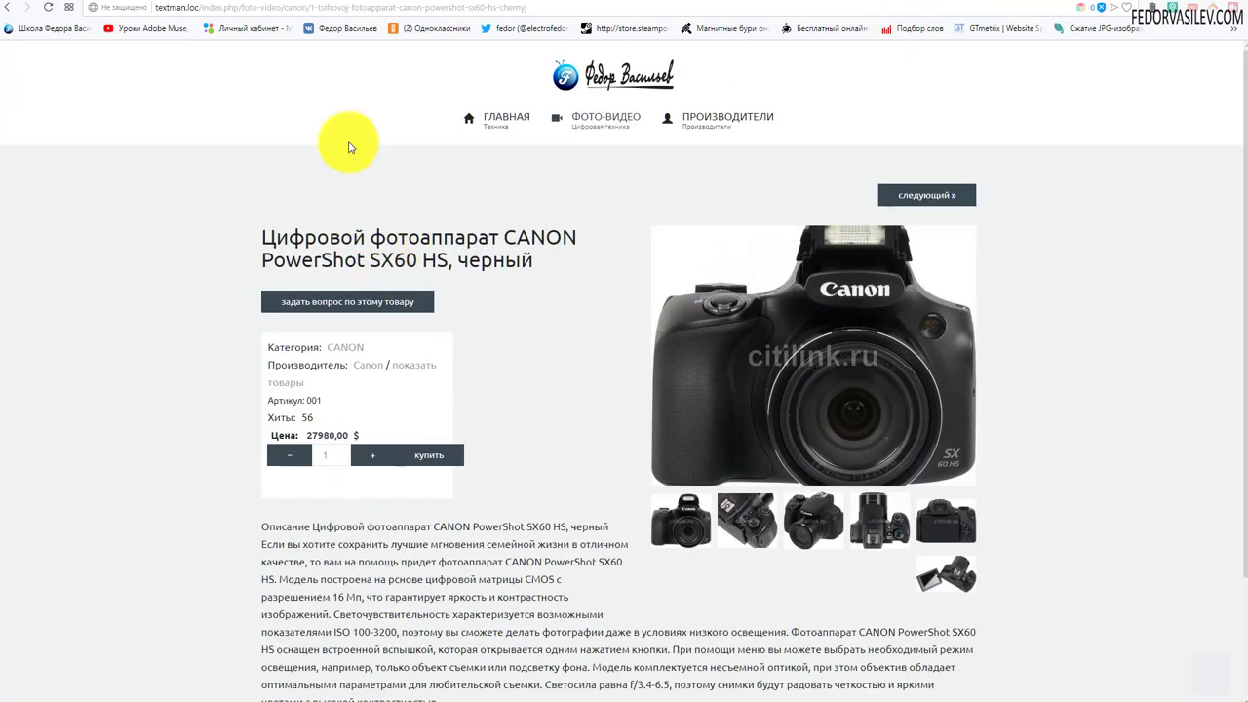
- Switch to the Citilink page of the CANON EOS 200D kit and examine the parameter names in the "Датчик изображения" group
left_click(439, 3)
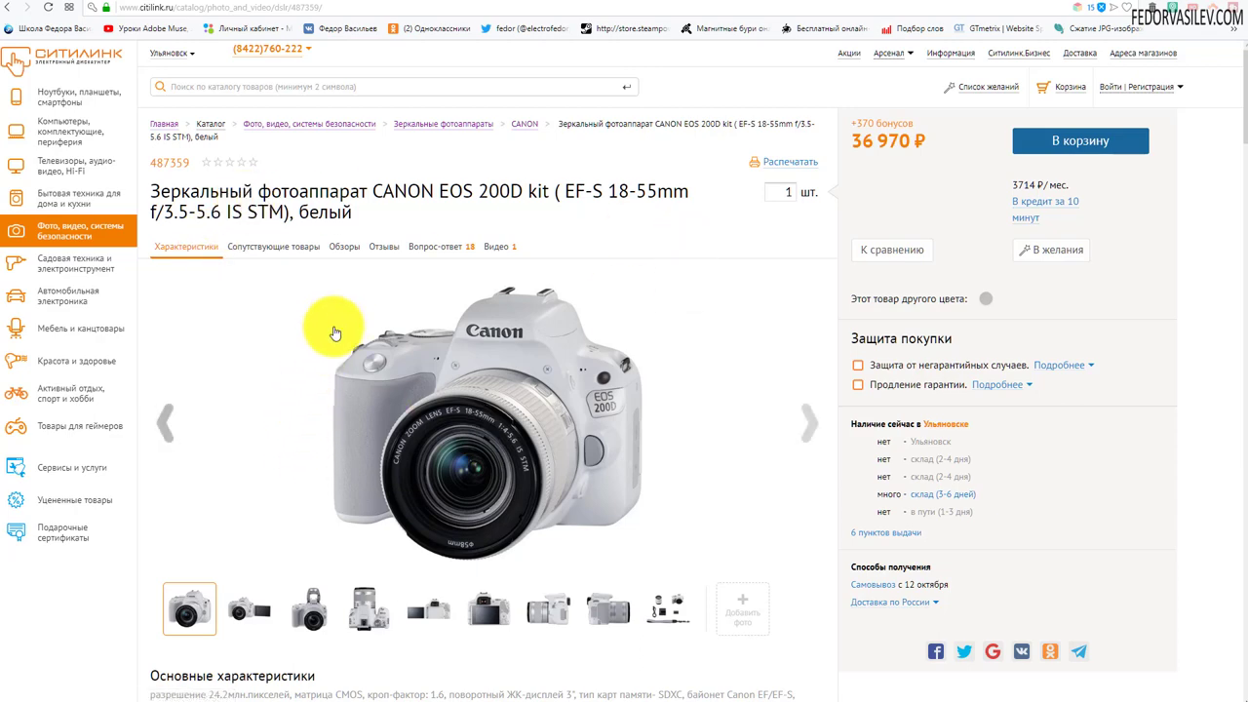
scroll(498, 273, "down", 3)
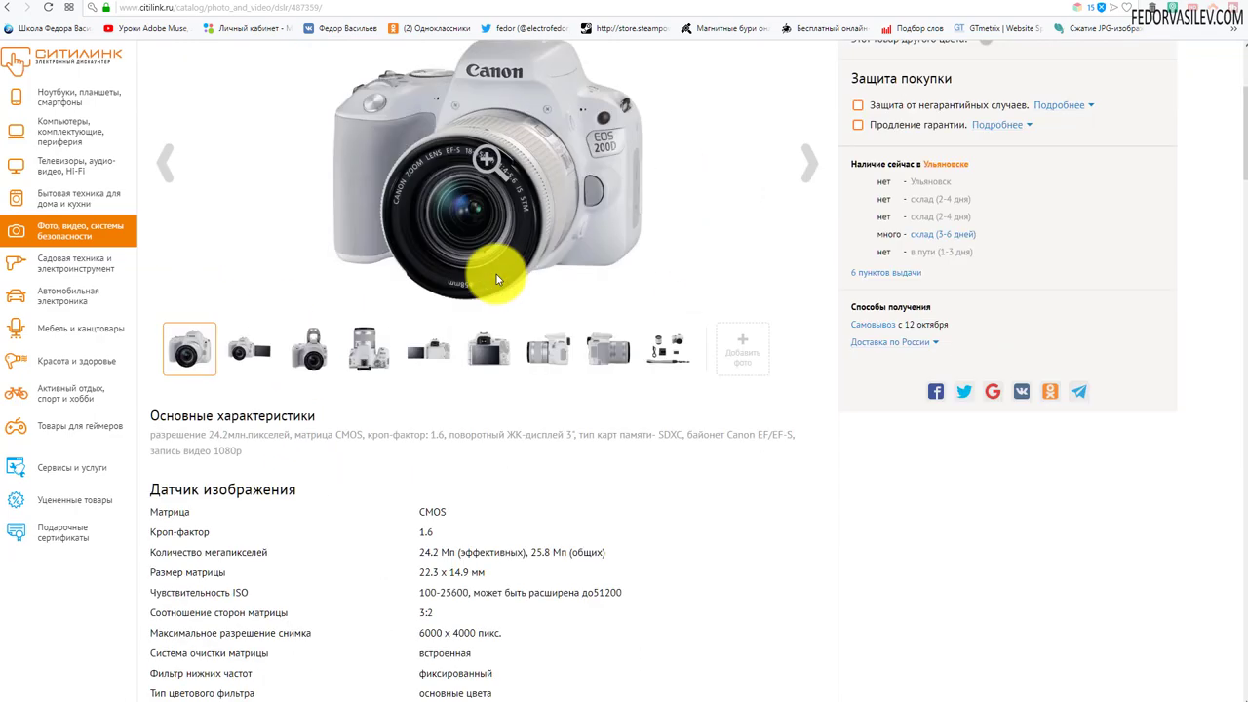
scroll(496, 274, "down", 3)
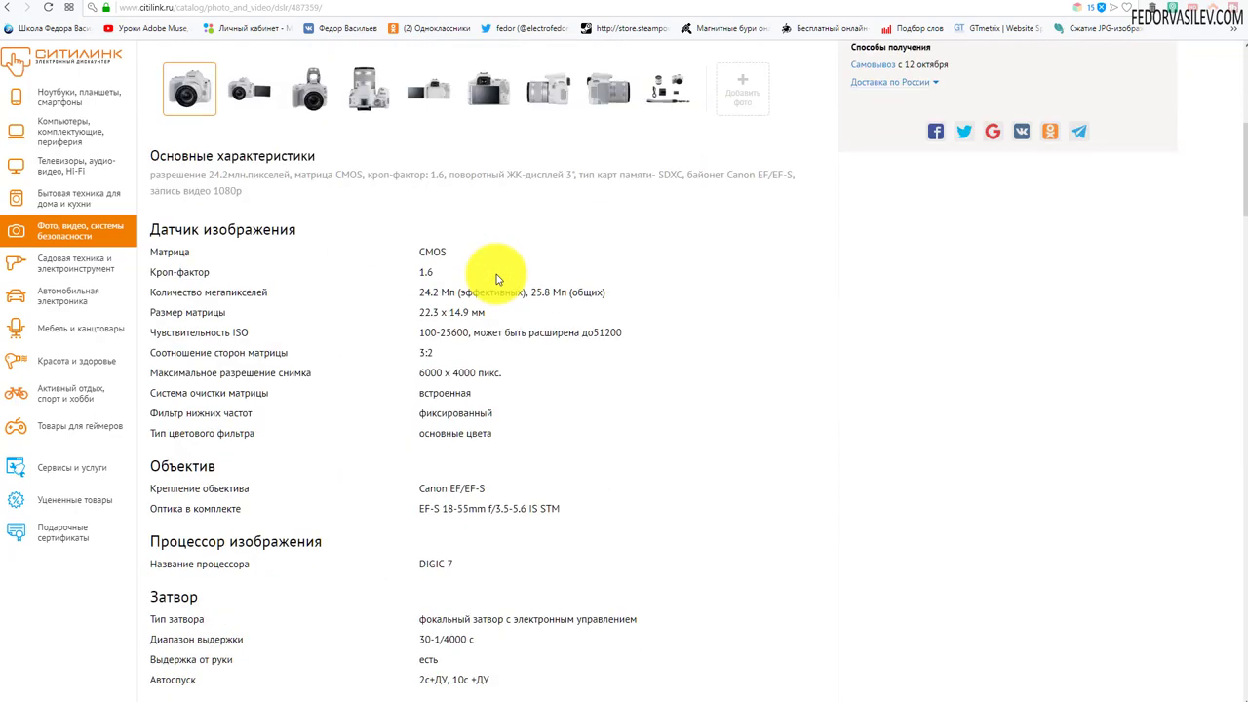
triple_click(261, 192)
left_click_drag(260, 192, 180, 157)
left_click(280, 199)
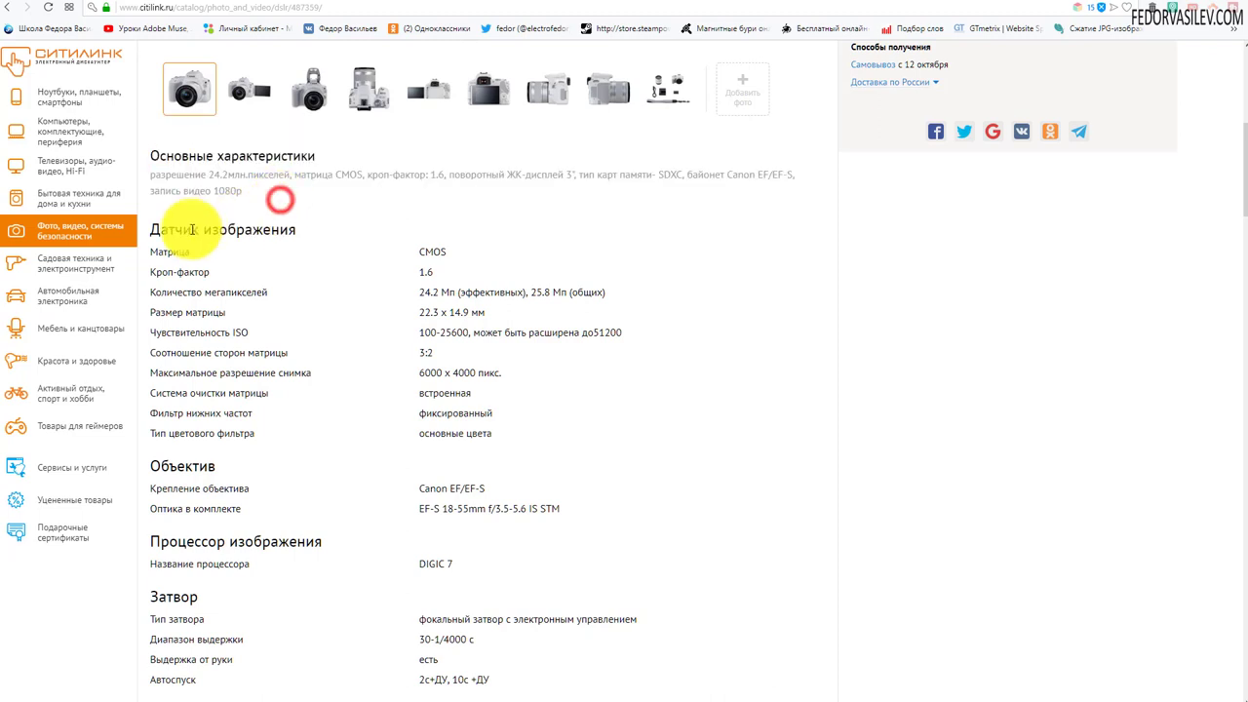
left_click_drag(191, 231, 252, 434)
left_click(291, 300)
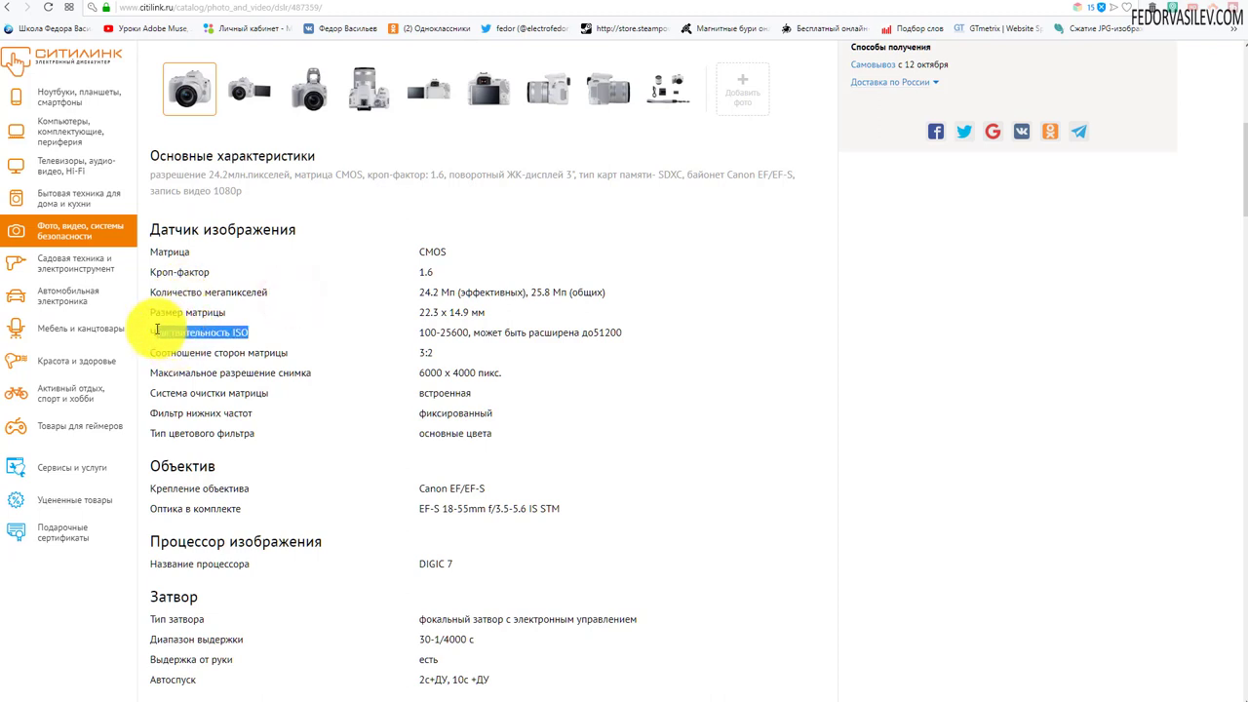
left_click(245, 354)
left_click_drag(294, 352, 152, 353)
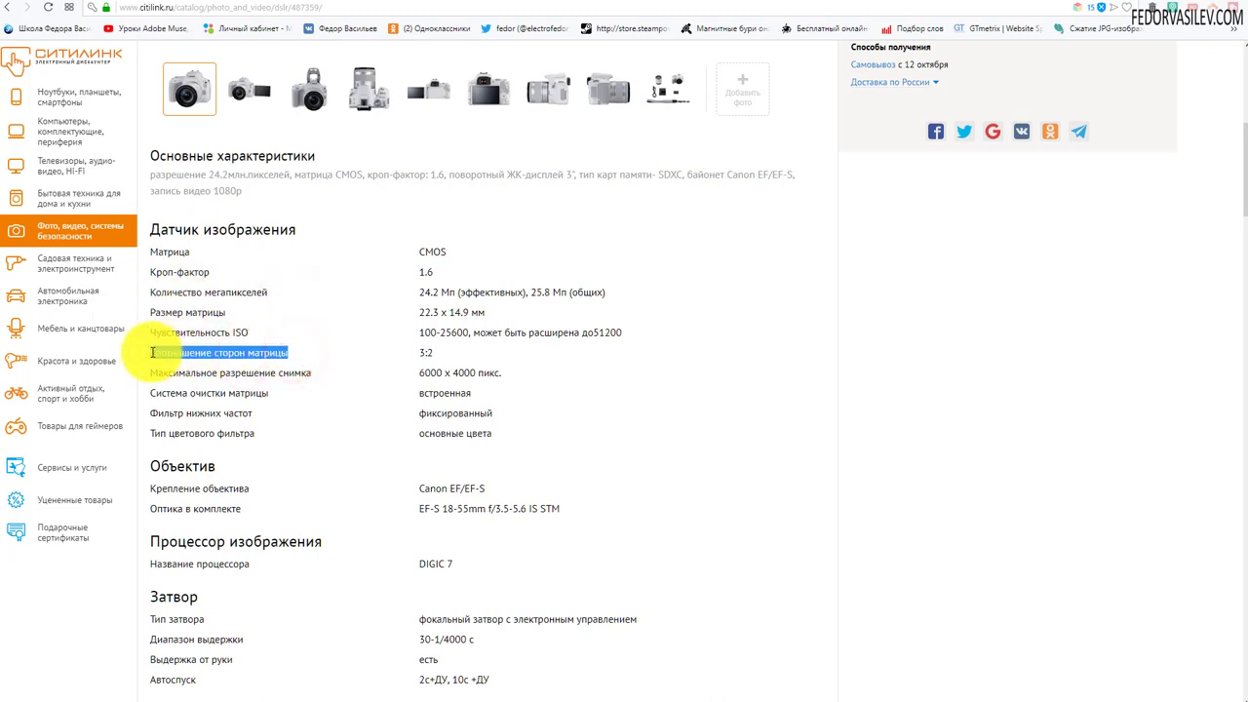
left_click(310, 387)
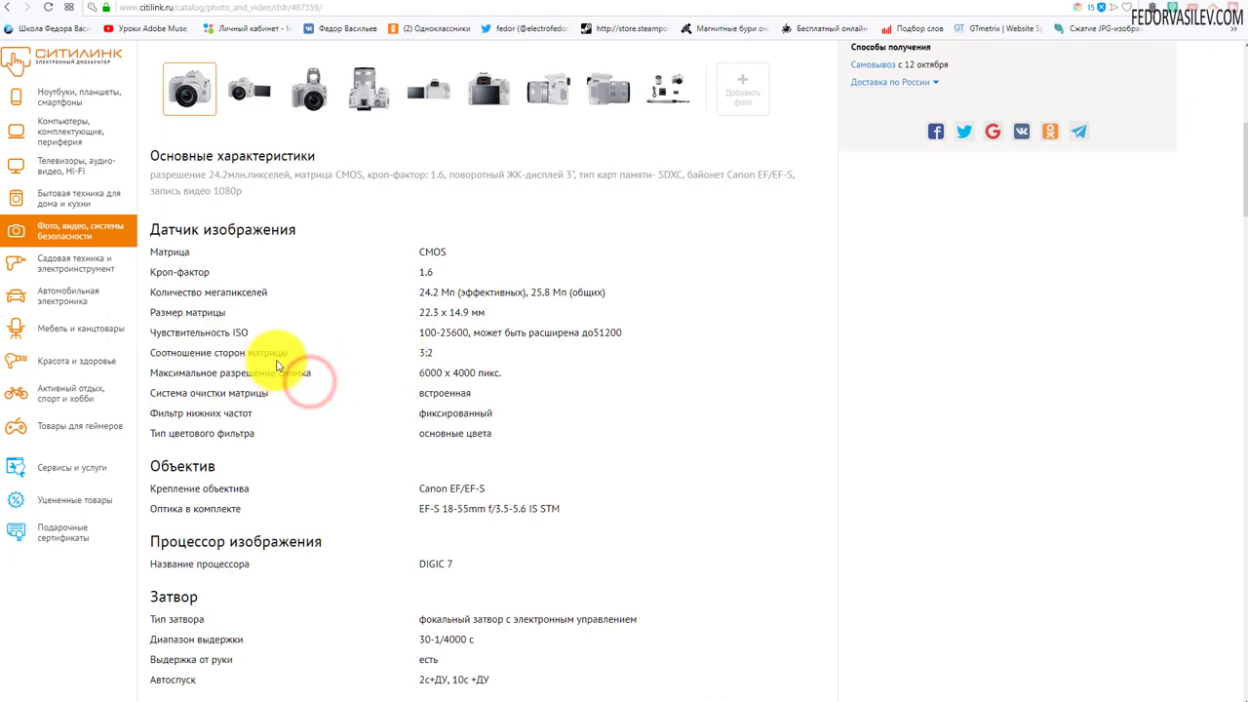
- Examine the values listed beside the parameter names in the "Датчик изображения" group, such as crop factor, aspect ratio and ISO sensitivity
left_click_drag(292, 353, 228, 353)
left_click(393, 369)
mouse_move(417, 354)
left_mouse_down()
mouse_move(478, 348)
mouse_move(417, 362)
left_mouse_up()
left_click_drag(471, 393, 439, 371)
left_click(434, 372)
left_click(423, 312)
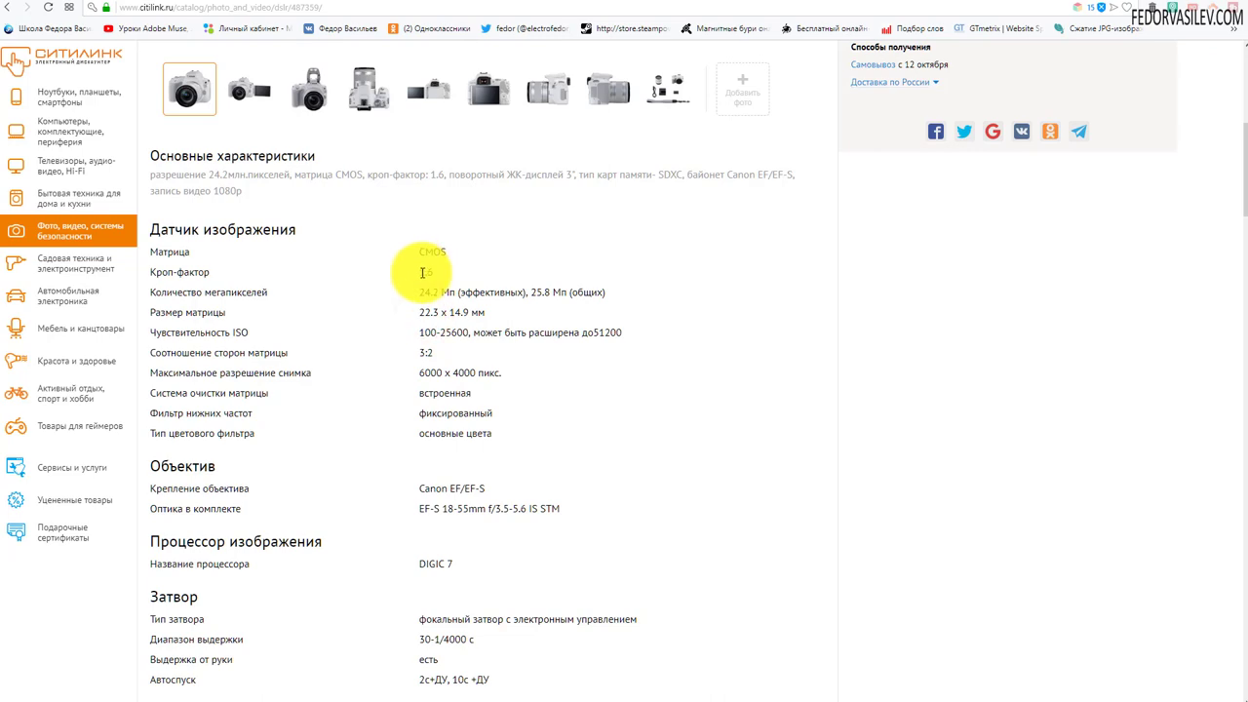
double_click(424, 272)
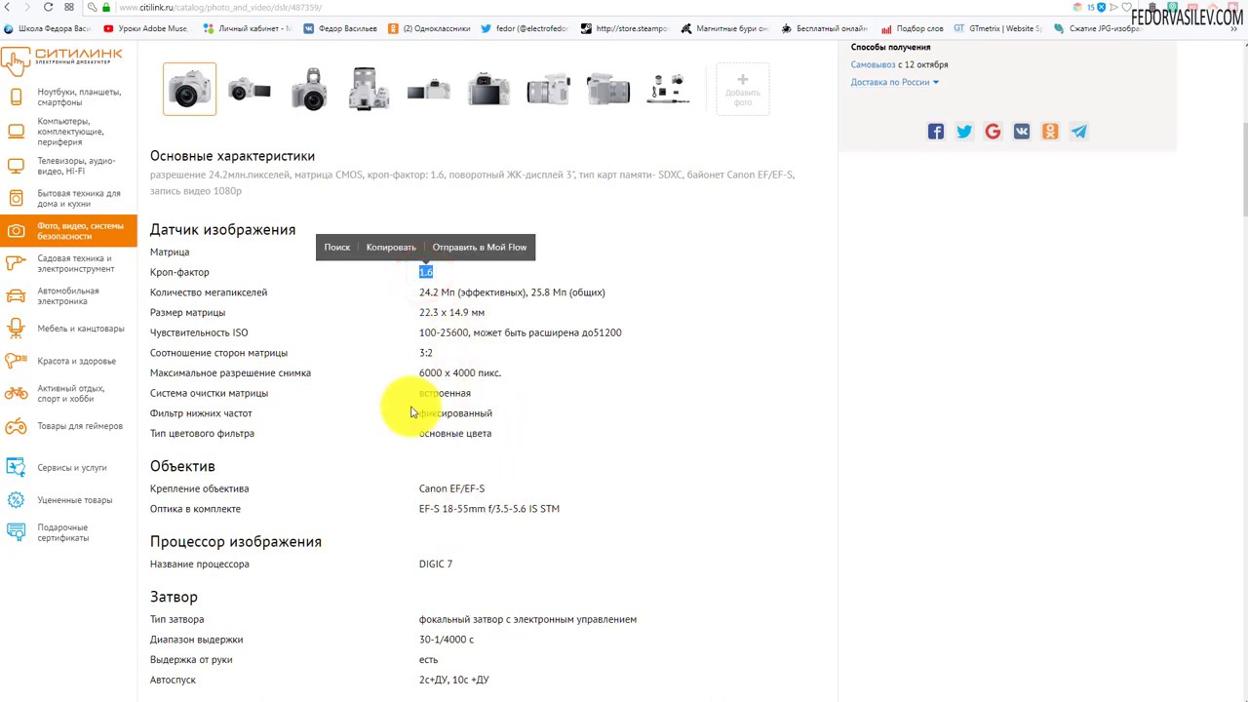
scroll(419, 322, "up", 5)
scroll(417, 300, "down", 4)
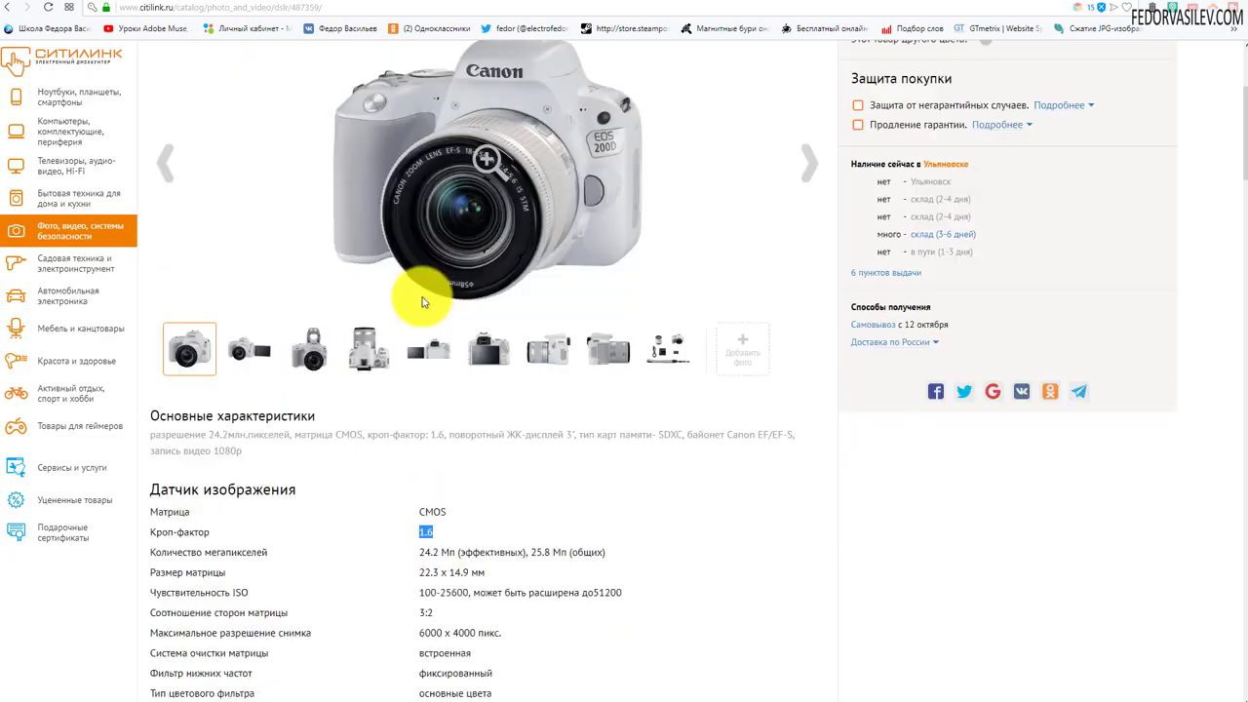
left_click_drag(225, 498, 181, 326)
left_click(193, 401)
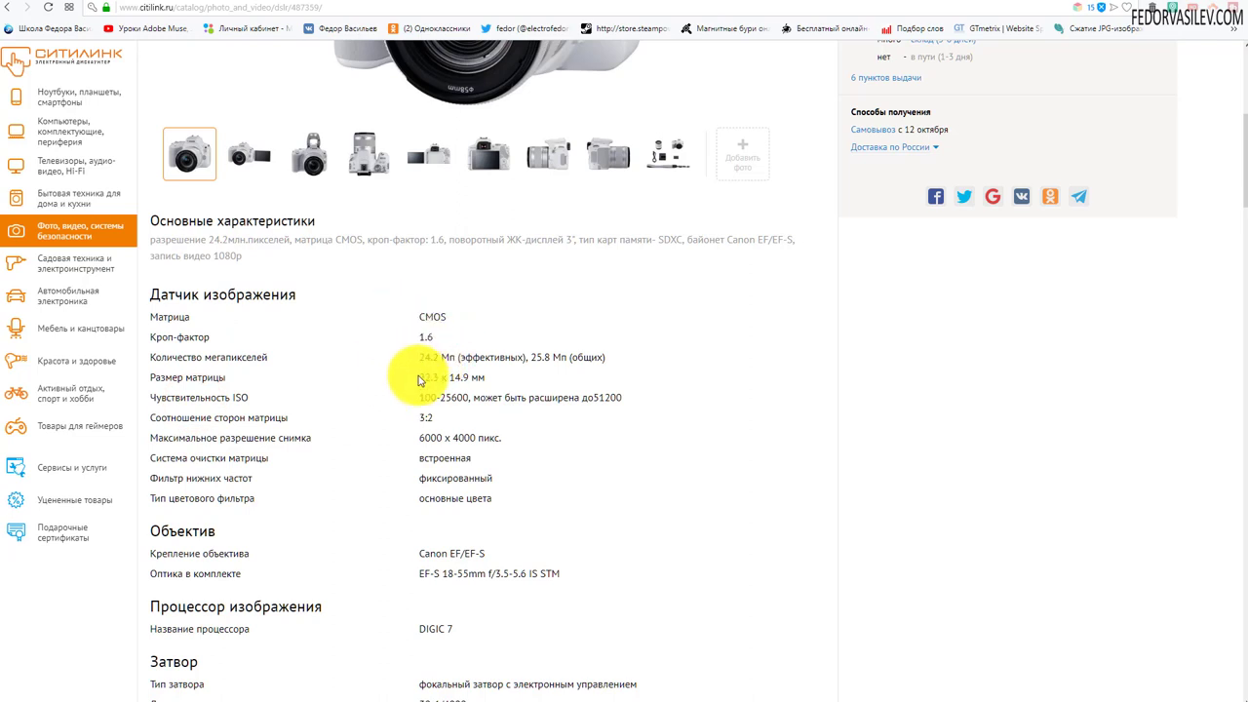
left_click_drag(444, 363, 453, 477)
left_click(491, 479)
left_click(489, 495)
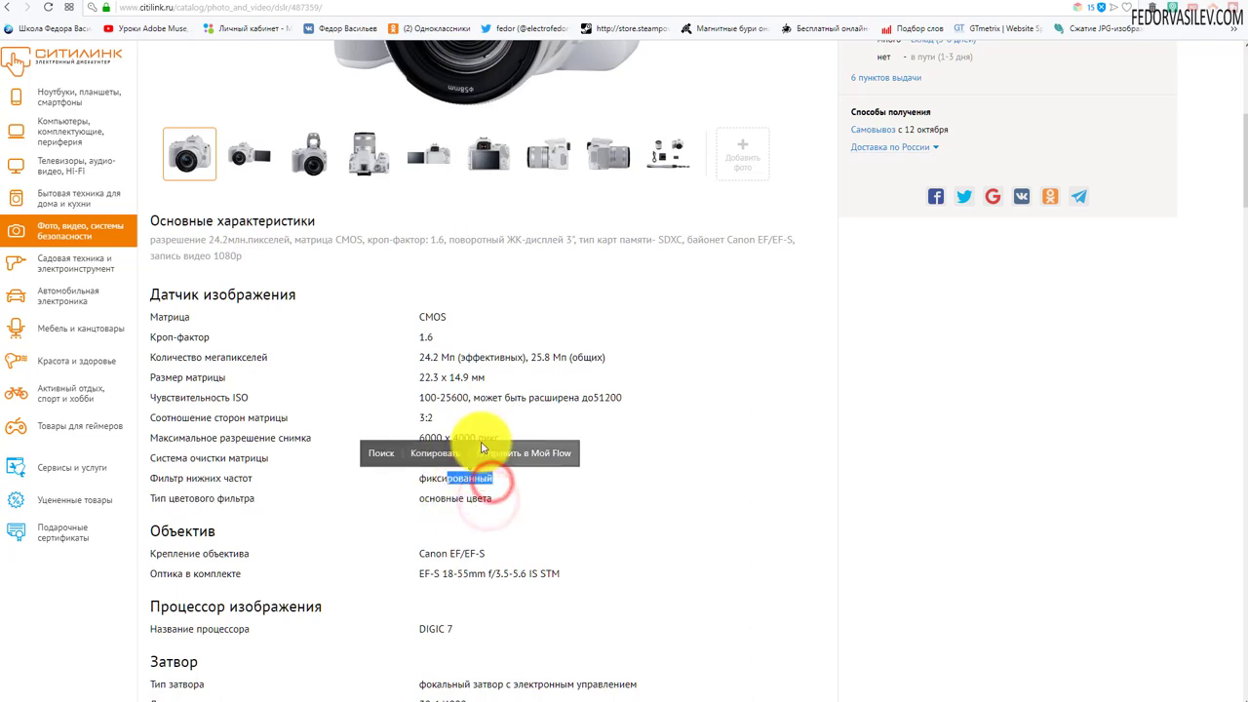
left_click(487, 403)
left_click_drag(499, 399, 444, 400)
scroll(413, 244, "up", 2)
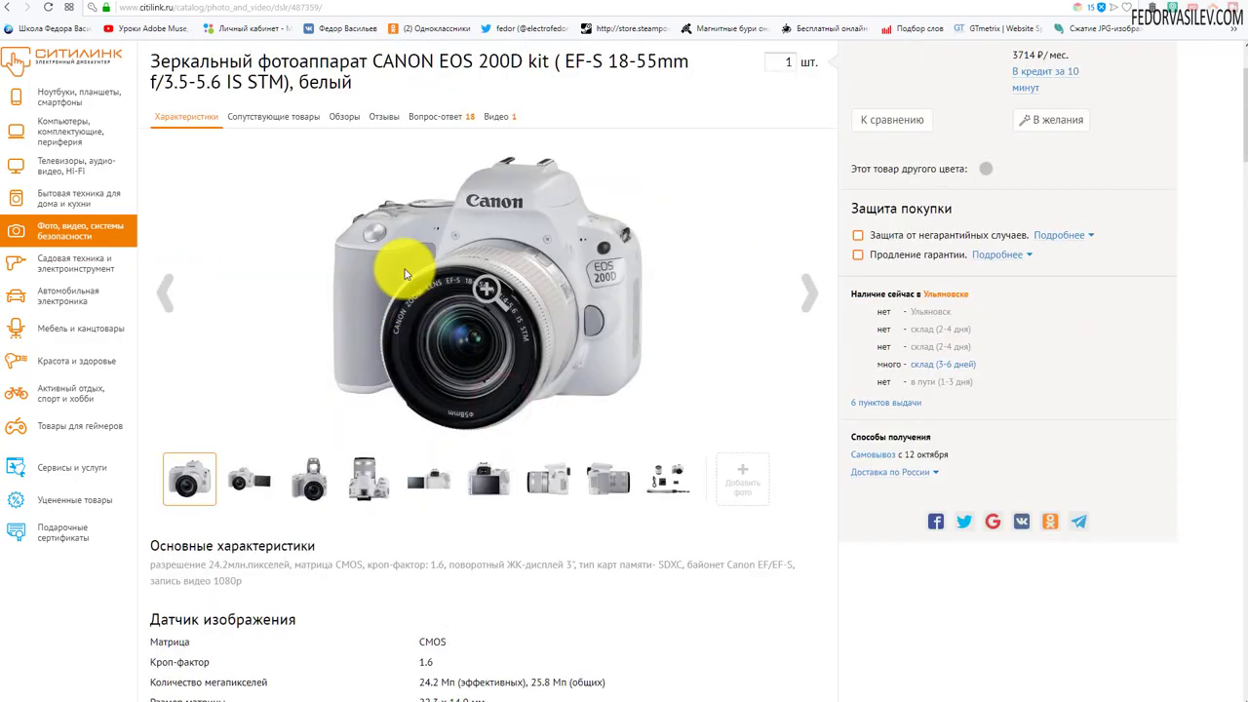
- Look through the remaining characteristic groups of the CANON EOS 200D, from focusing and exposure to body and special features
scroll(376, 260, "down", 6)
scroll(242, 174, "down", 3)
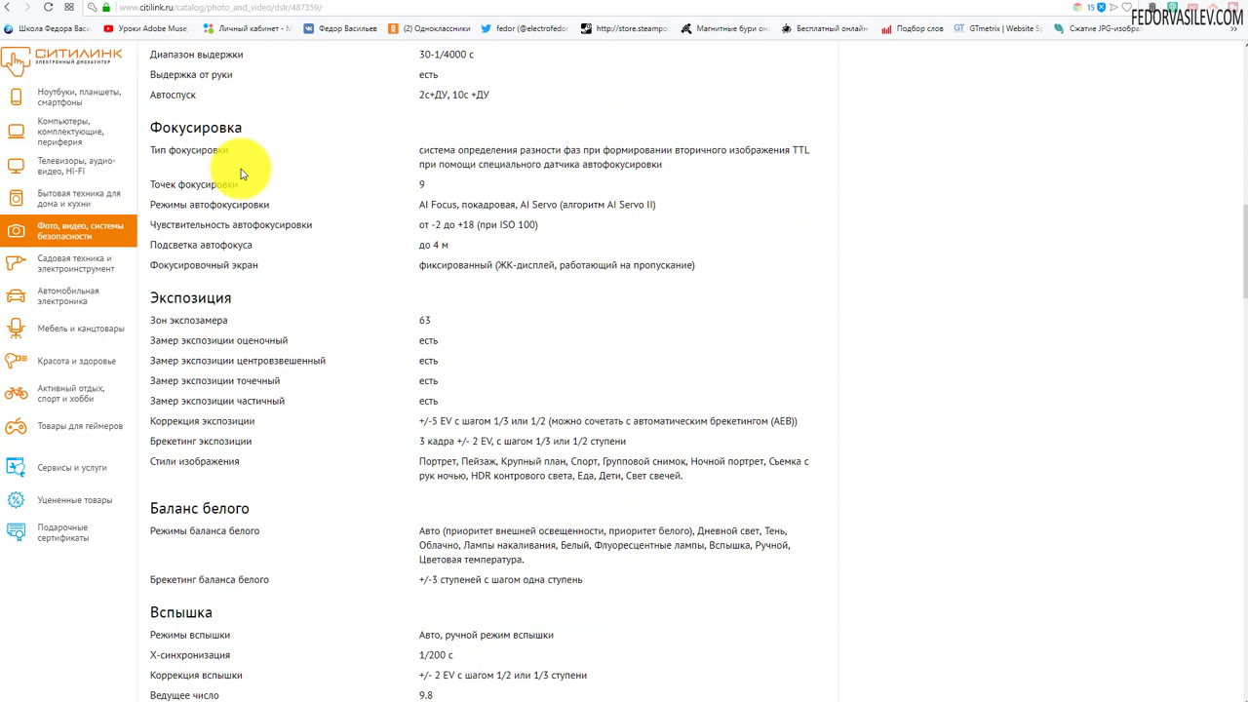
scroll(242, 174, "down", 3)
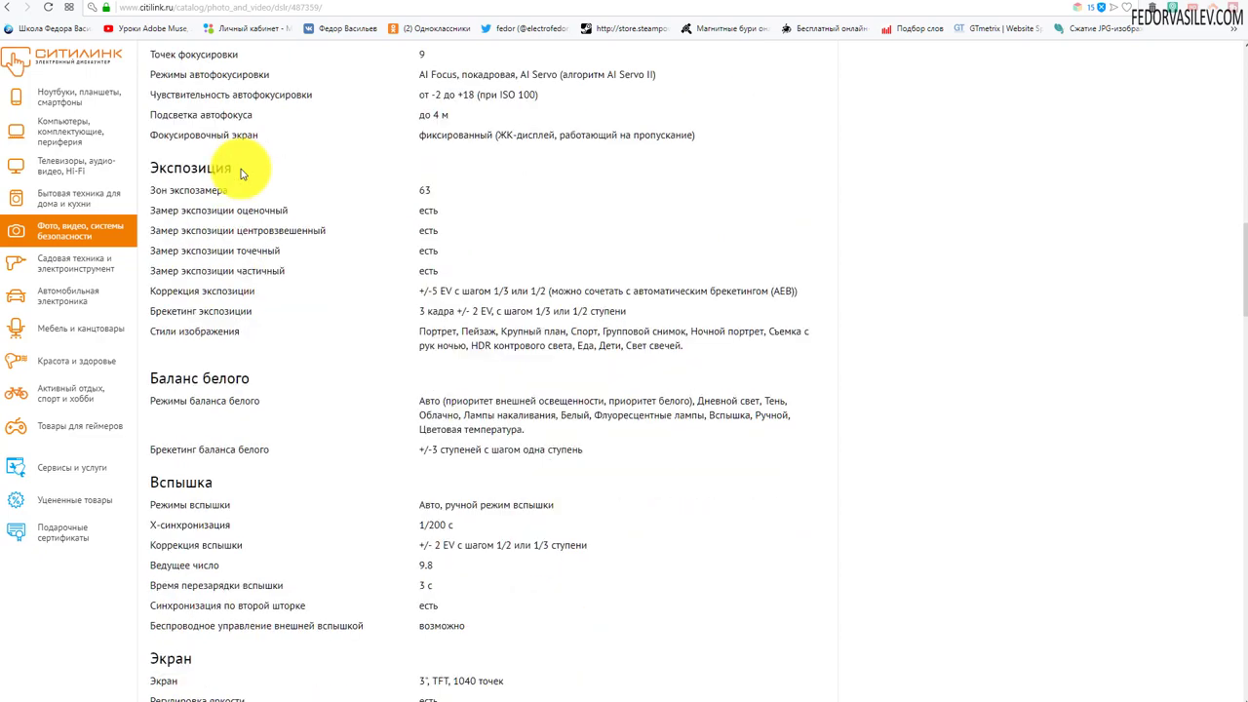
scroll(239, 319, "down", 6)
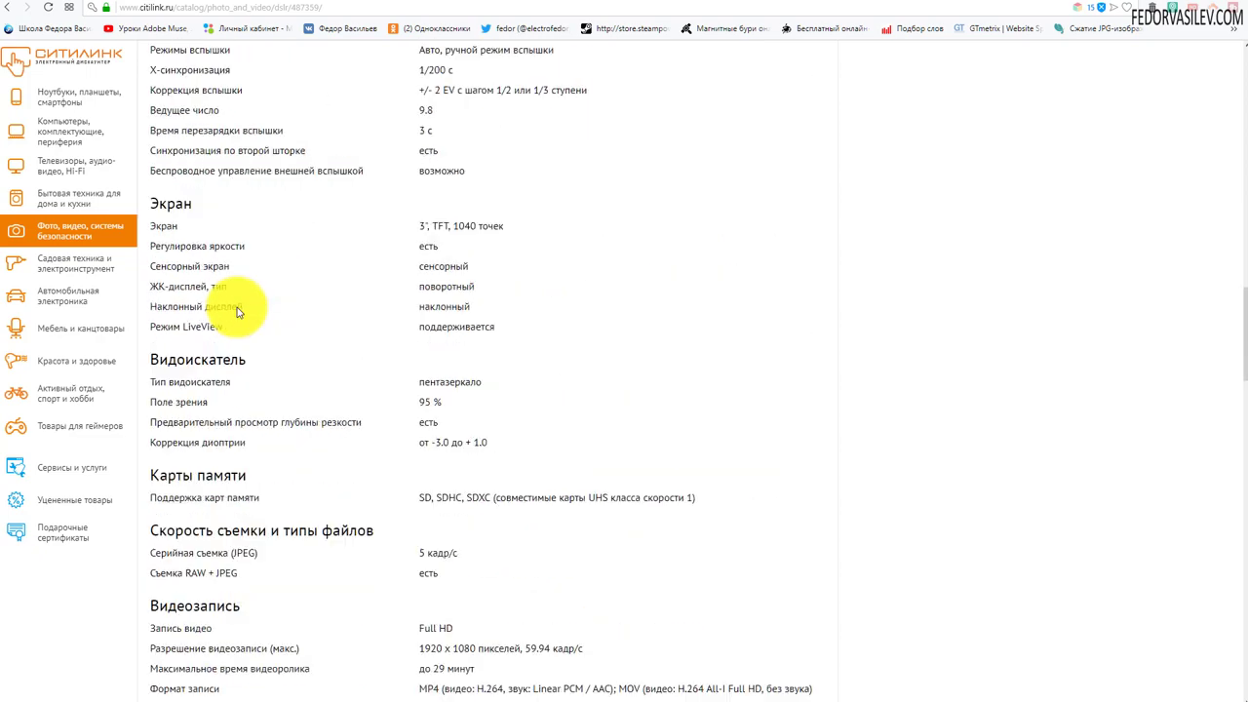
scroll(232, 309, "down", 7)
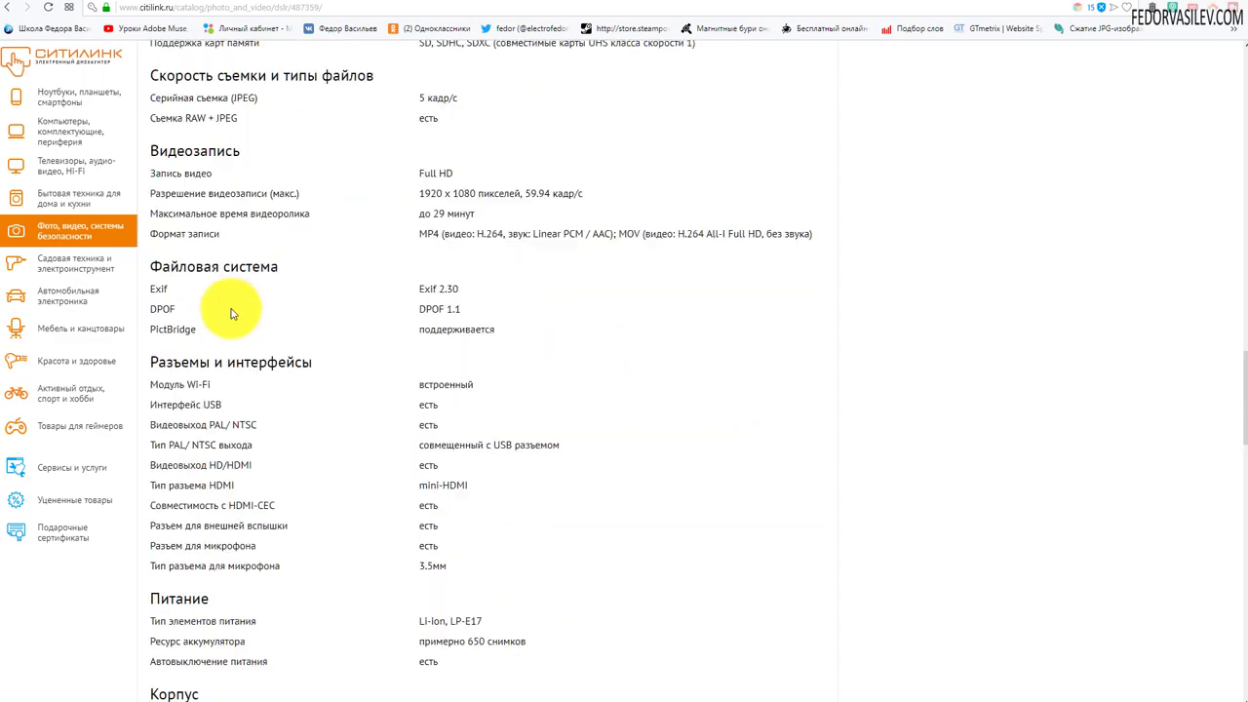
scroll(232, 312, "down", 6)
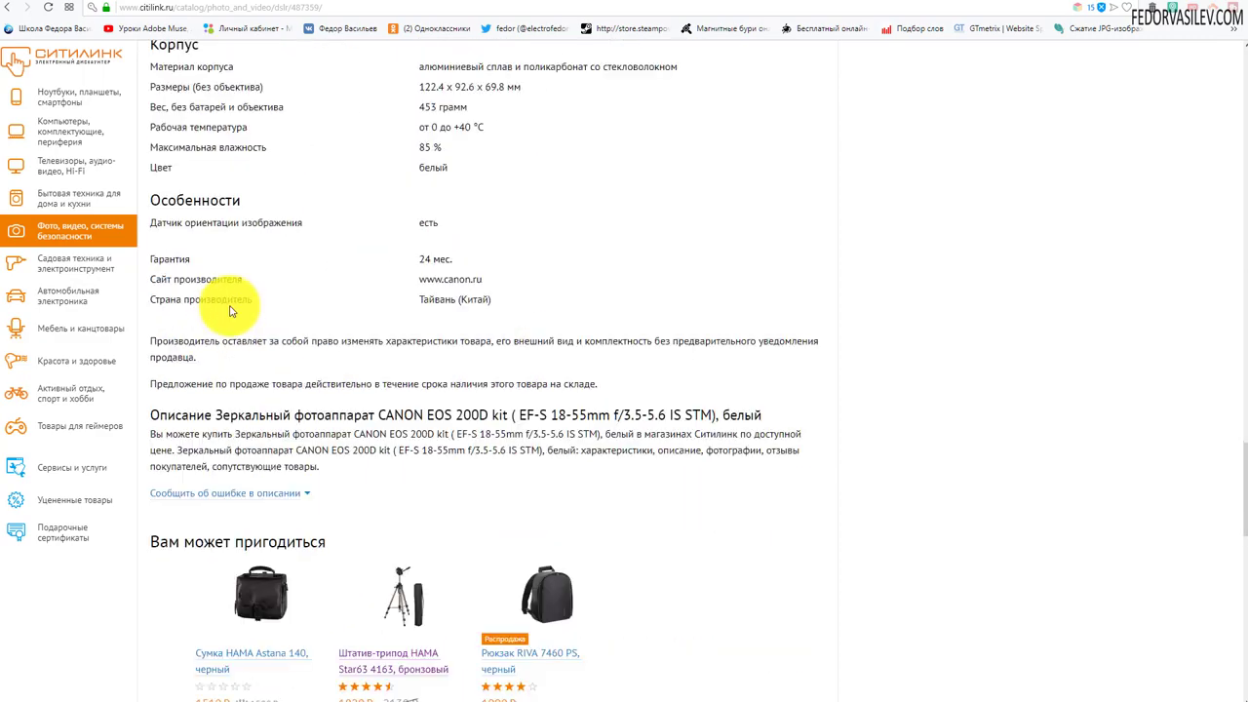
scroll(234, 299, "up", 10)
scroll(234, 299, "up", 20)
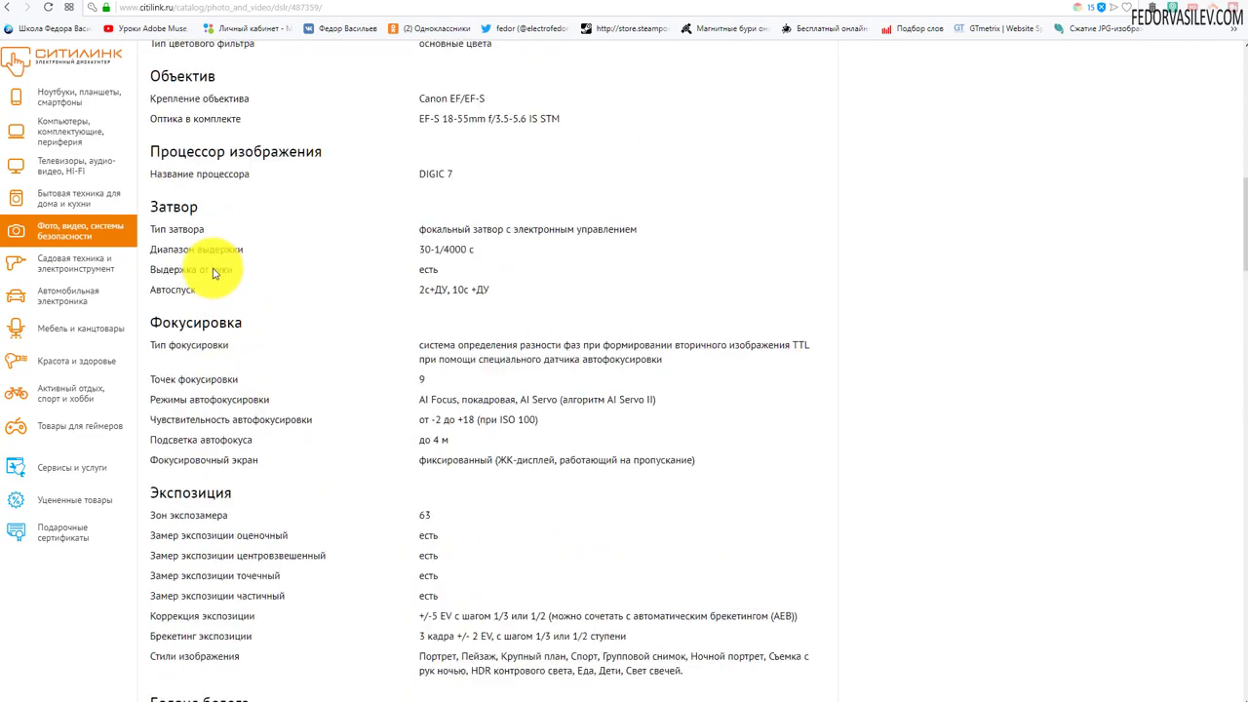
scroll(341, 370, "up", 2)
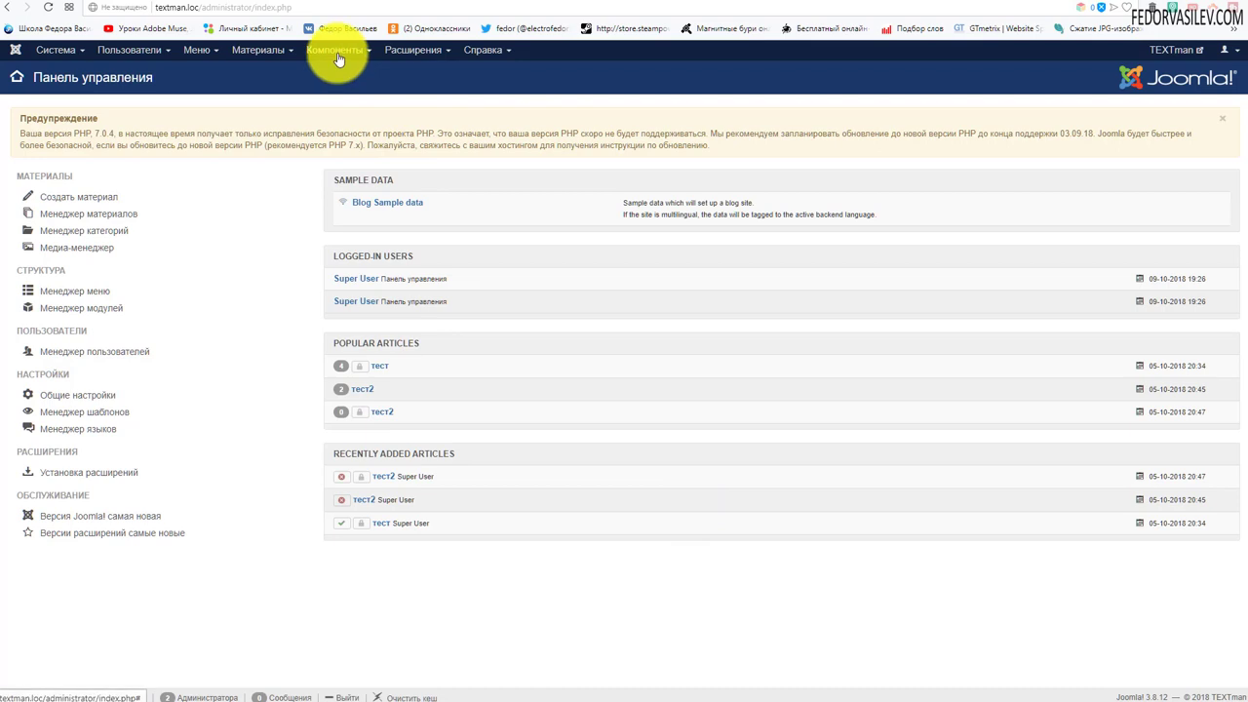
- In the Joomla administration, start a new field group in the product catalogue component and name it CANON
left_click(357, 75)
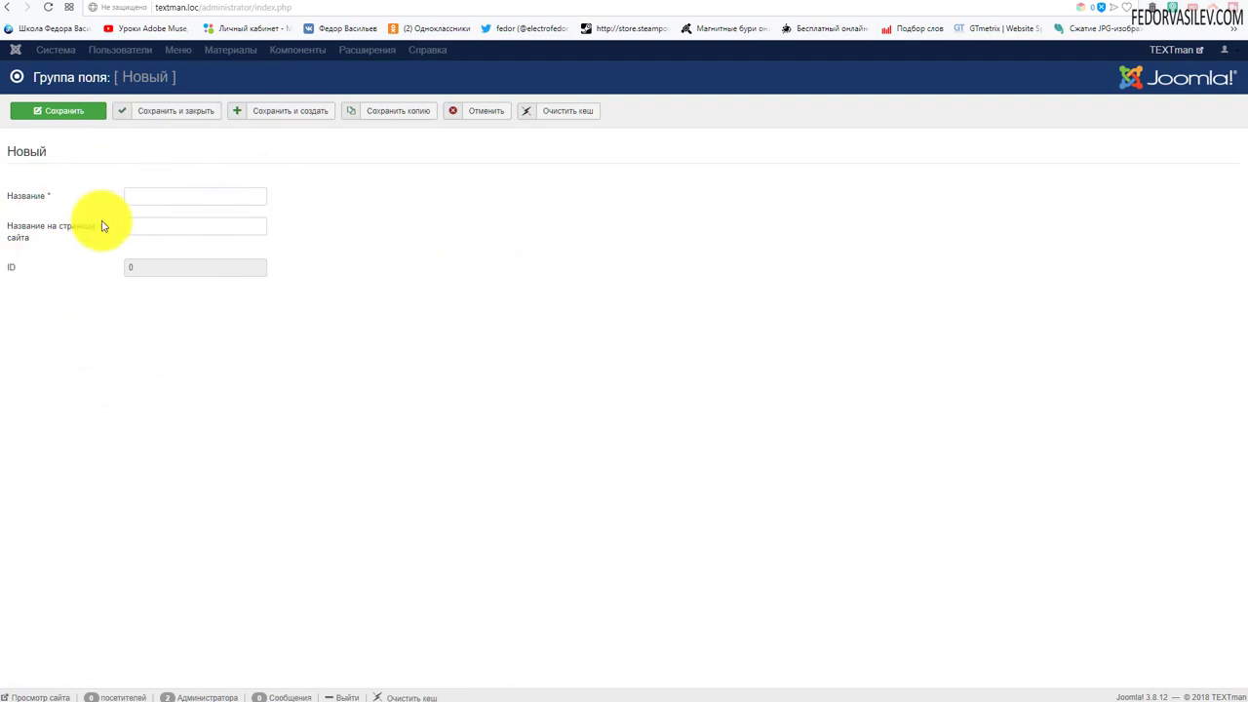
right_click(155, 198)
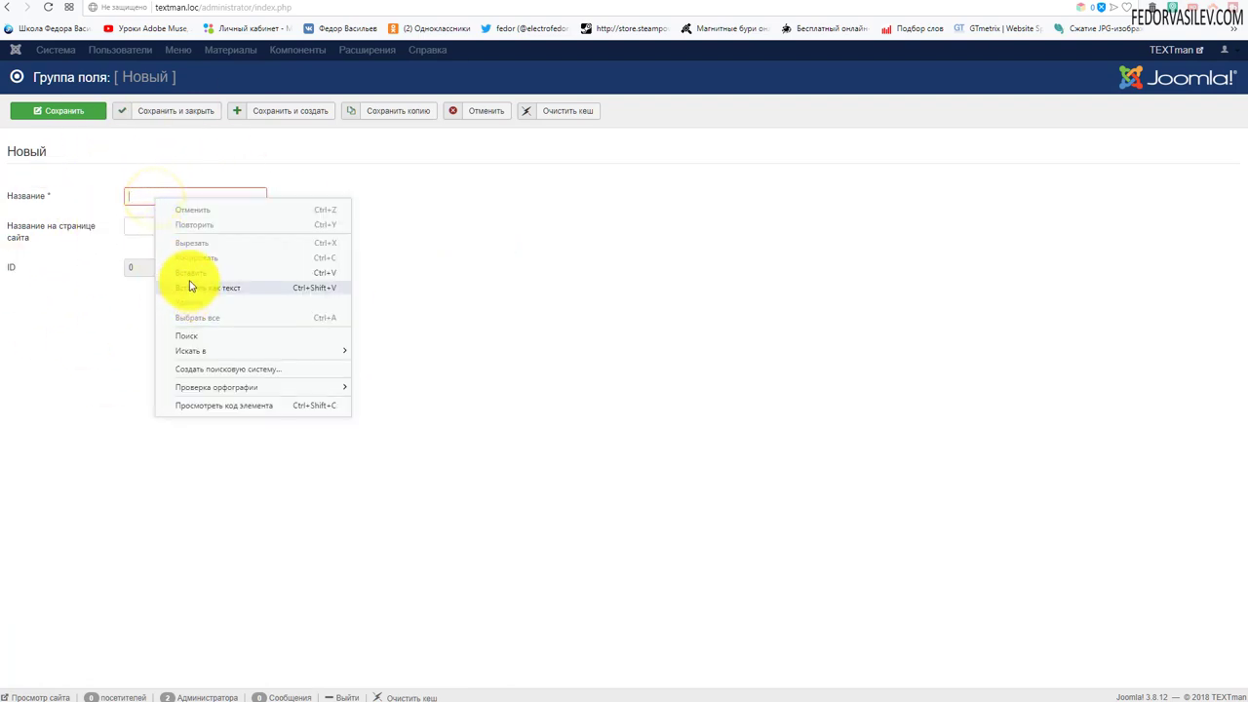
left_click(190, 273)
left_click(363, 245)
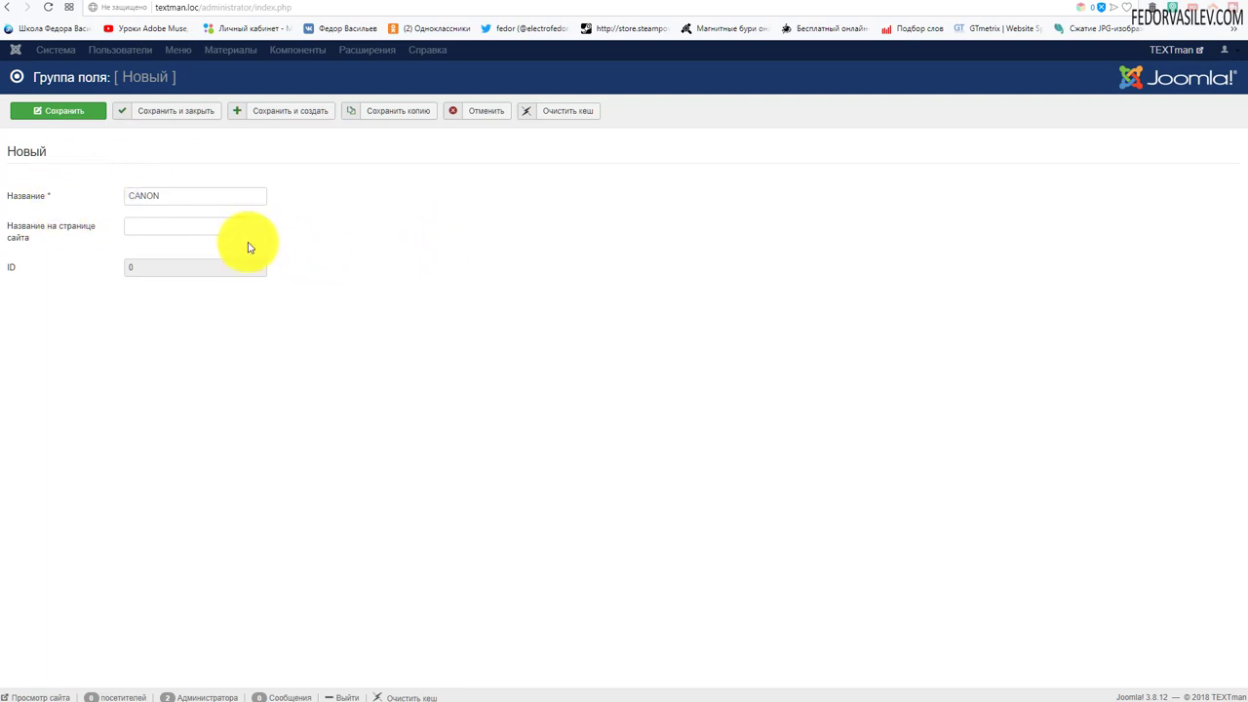
- Set the field group's name on the site page to CANON-1, then save and close the group
left_click(167, 193)
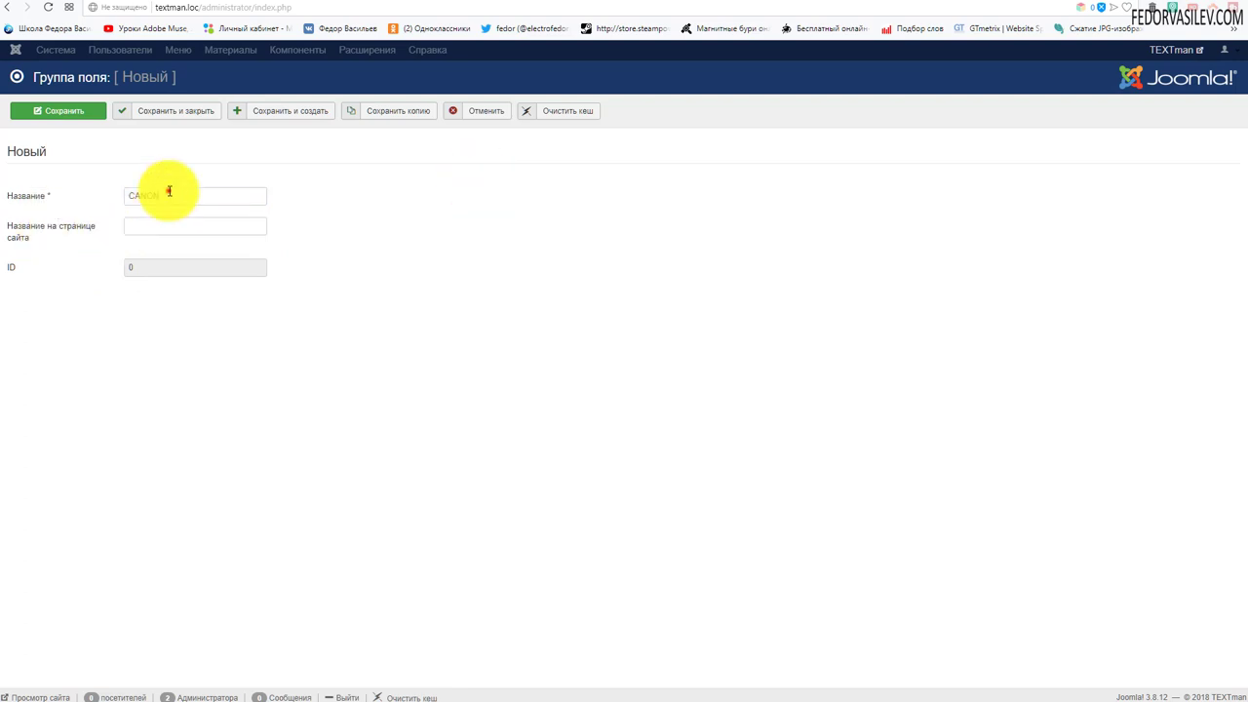
left_click_drag(168, 191, 109, 196)
key("ctrl+c")
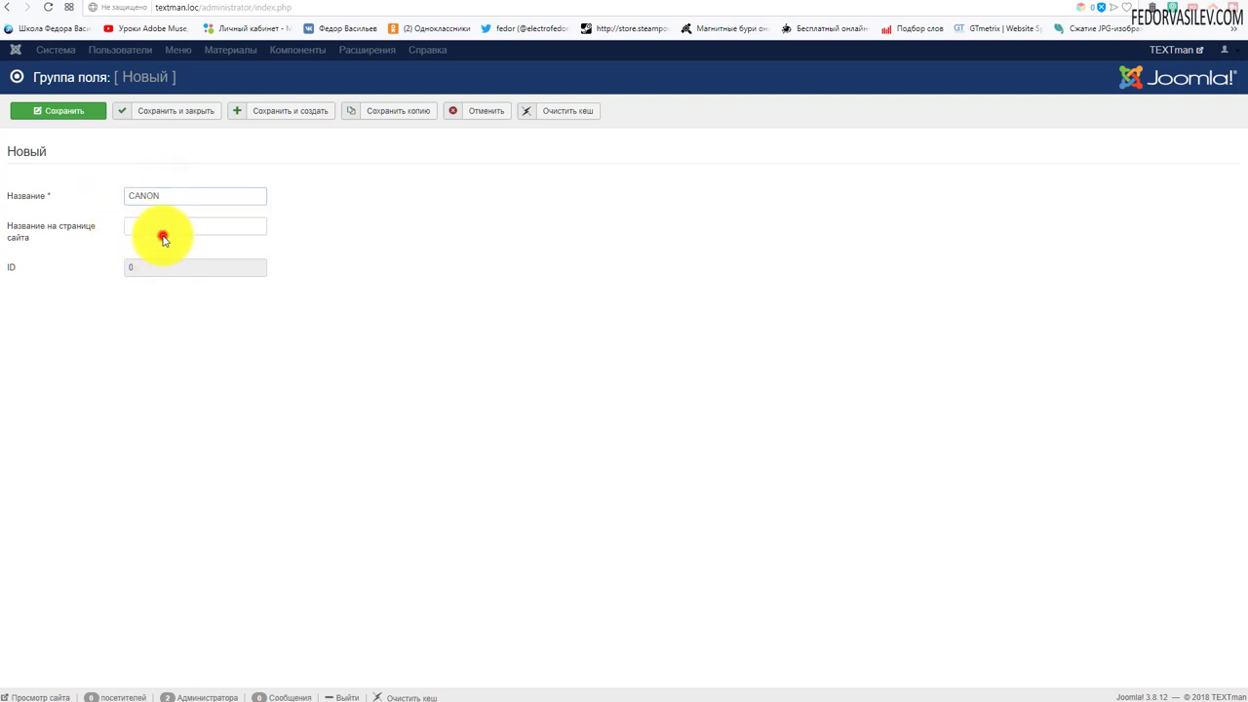
left_click(162, 239)
key("ctrl+v")
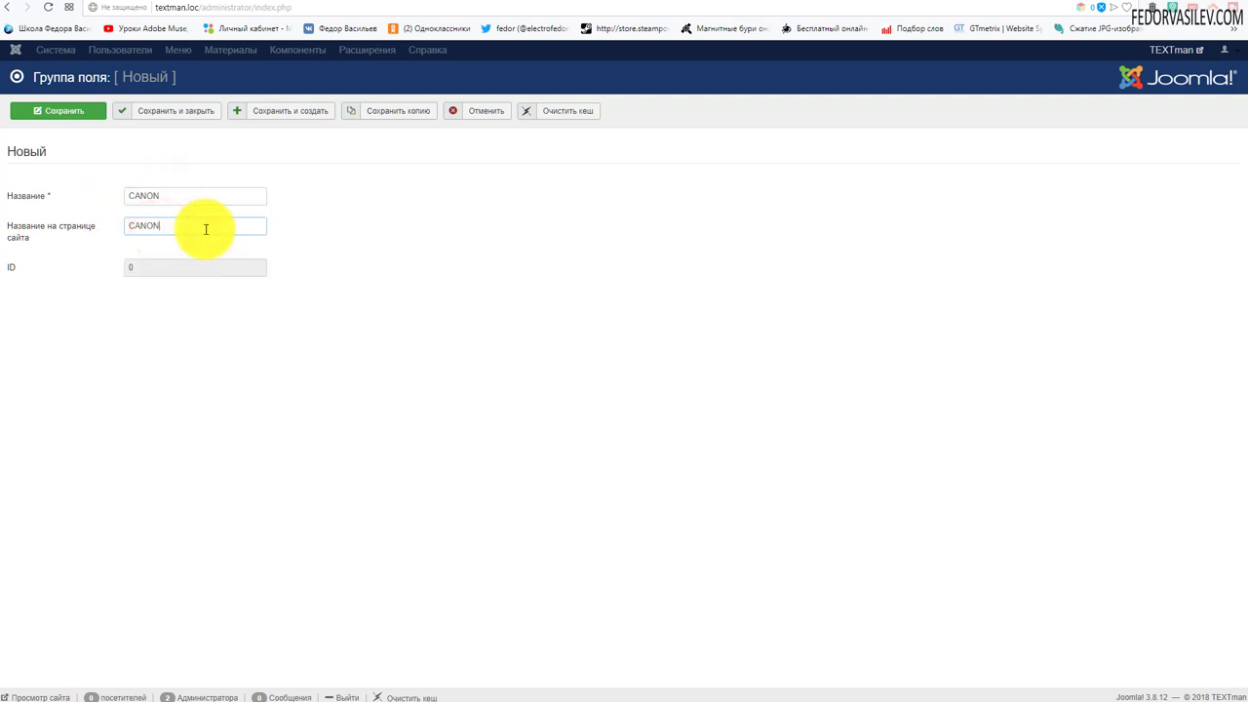
left_click(433, 225)
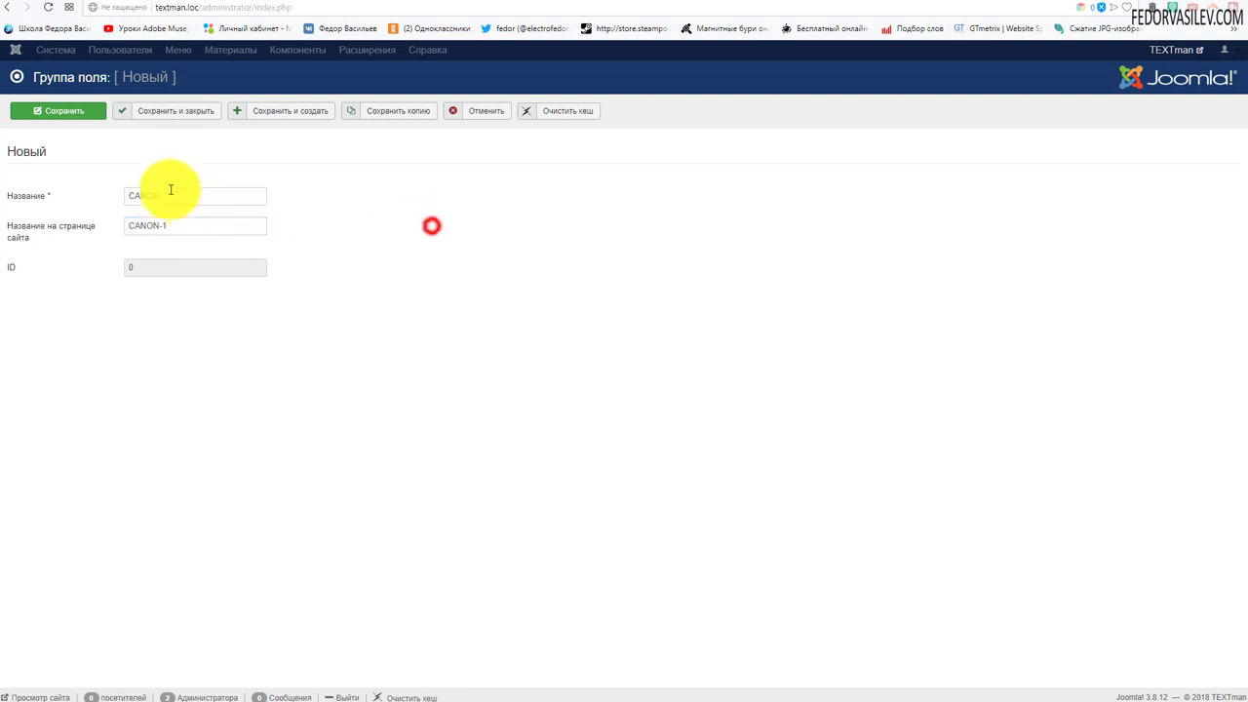
left_click(180, 110)
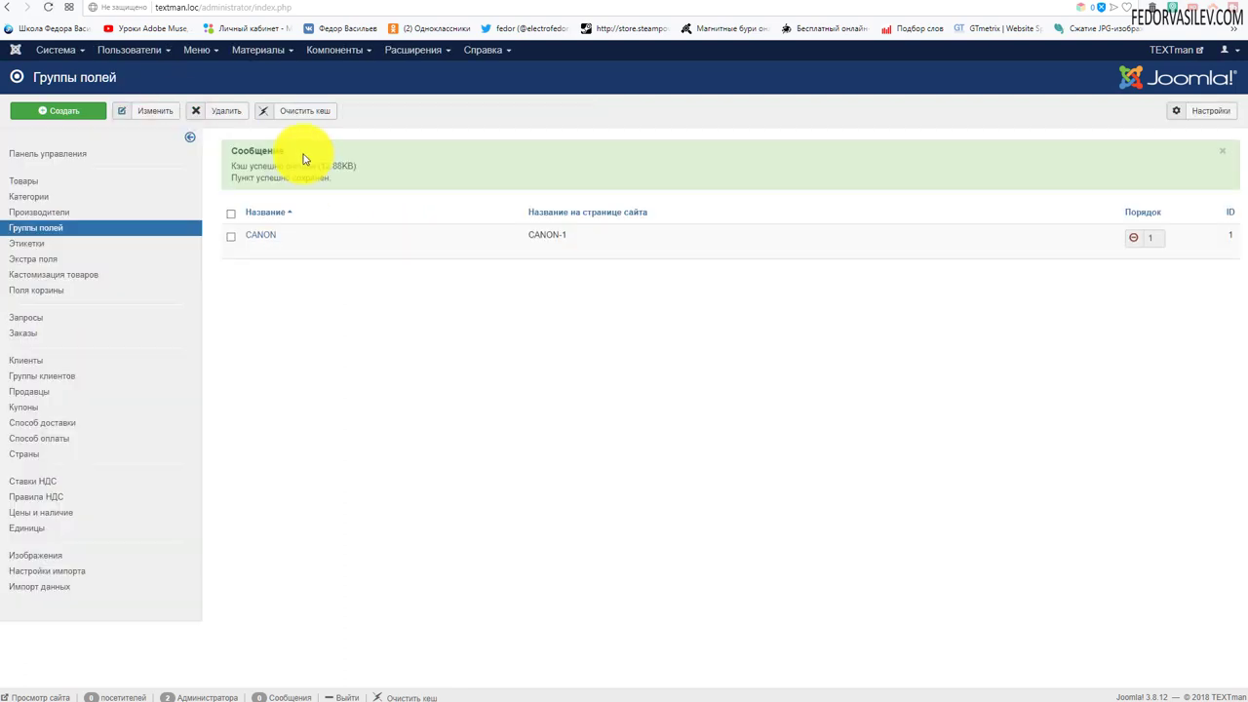
- Start a new extra field from the catalogue component's control panel and assign it to the CANON field group
left_click(59, 155)
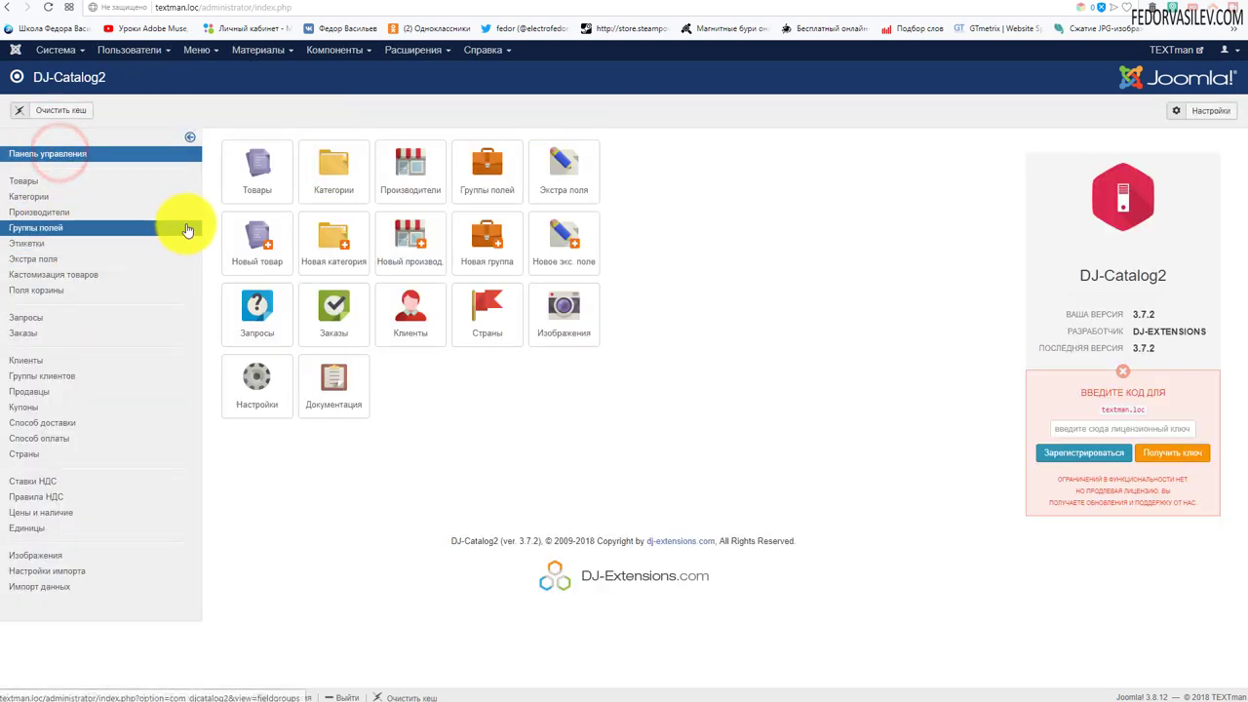
left_click(564, 248)
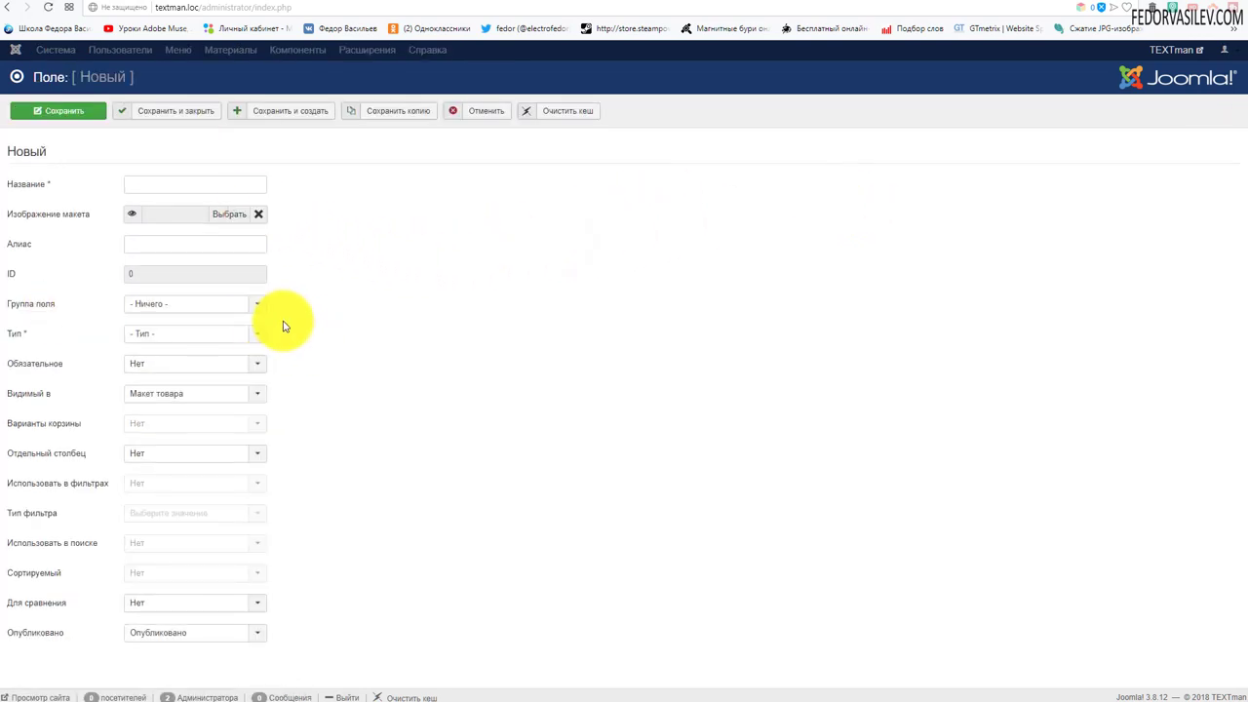
left_click(261, 308)
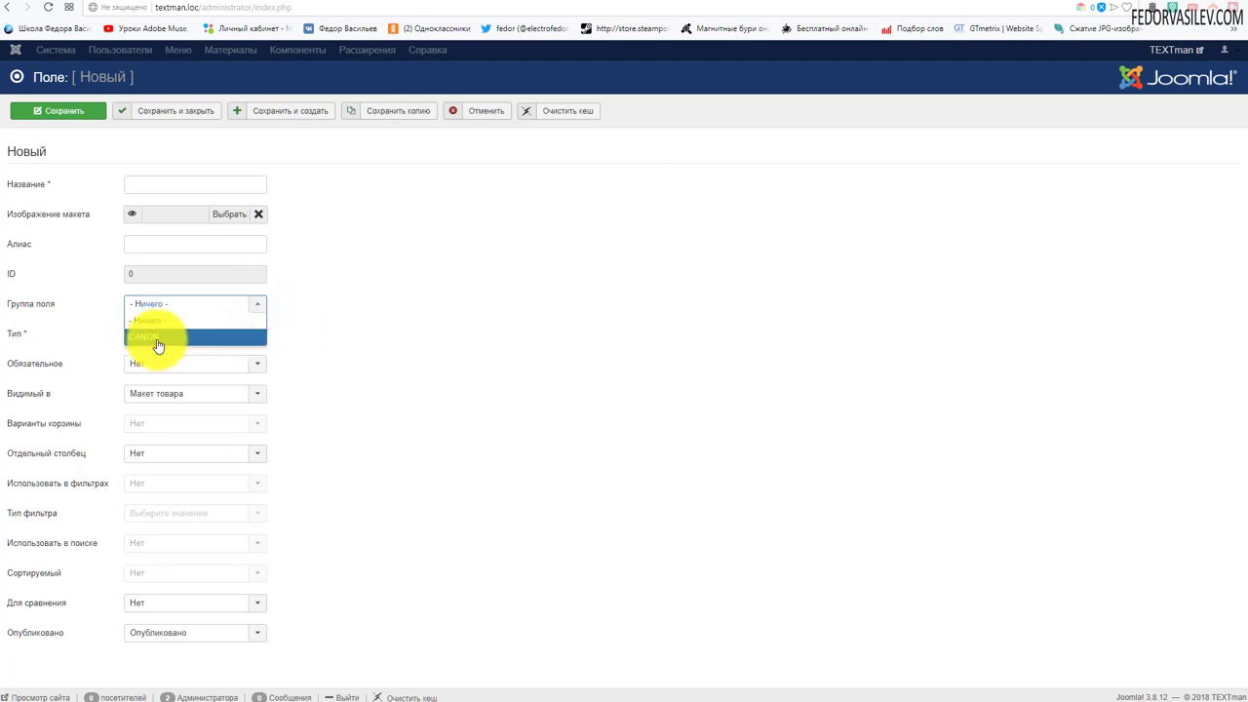
left_click(156, 339)
- Copy the parameter name "Матрица" from the Citilink camera page and paste it as the new field's name in the Joomla administration
key("ctrl+Tab")
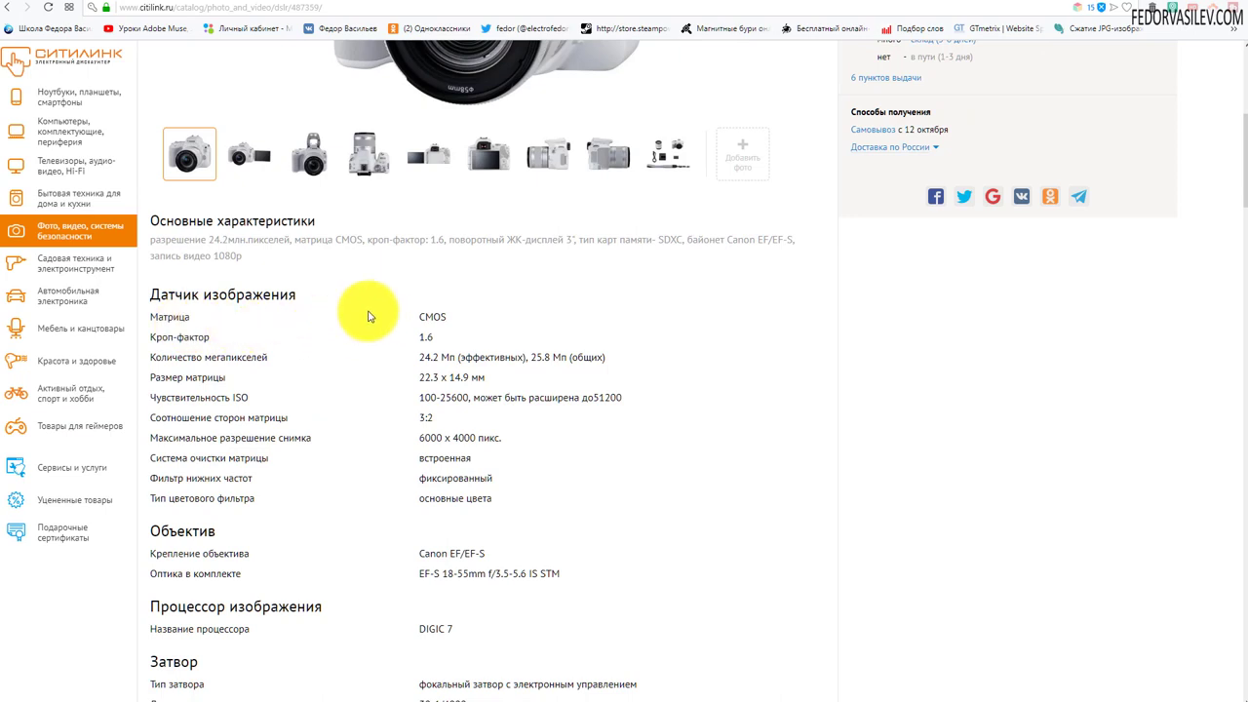
double_click(430, 314)
left_click(577, 337)
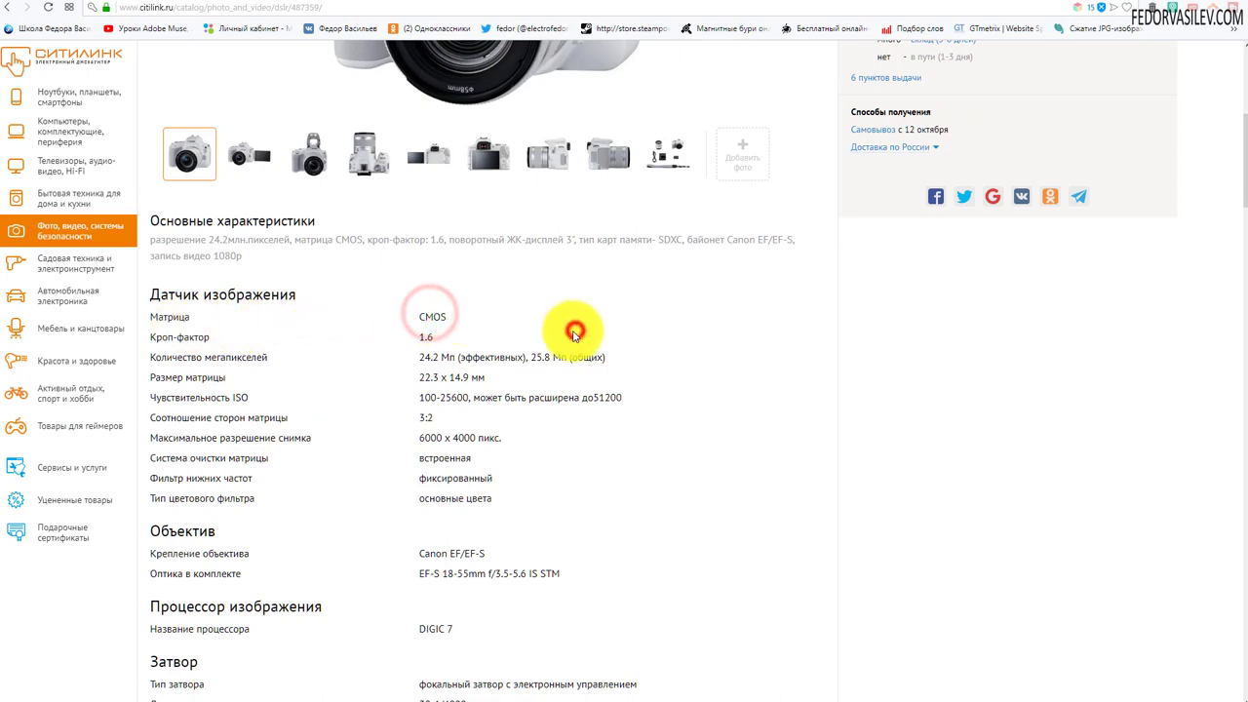
double_click(183, 318)
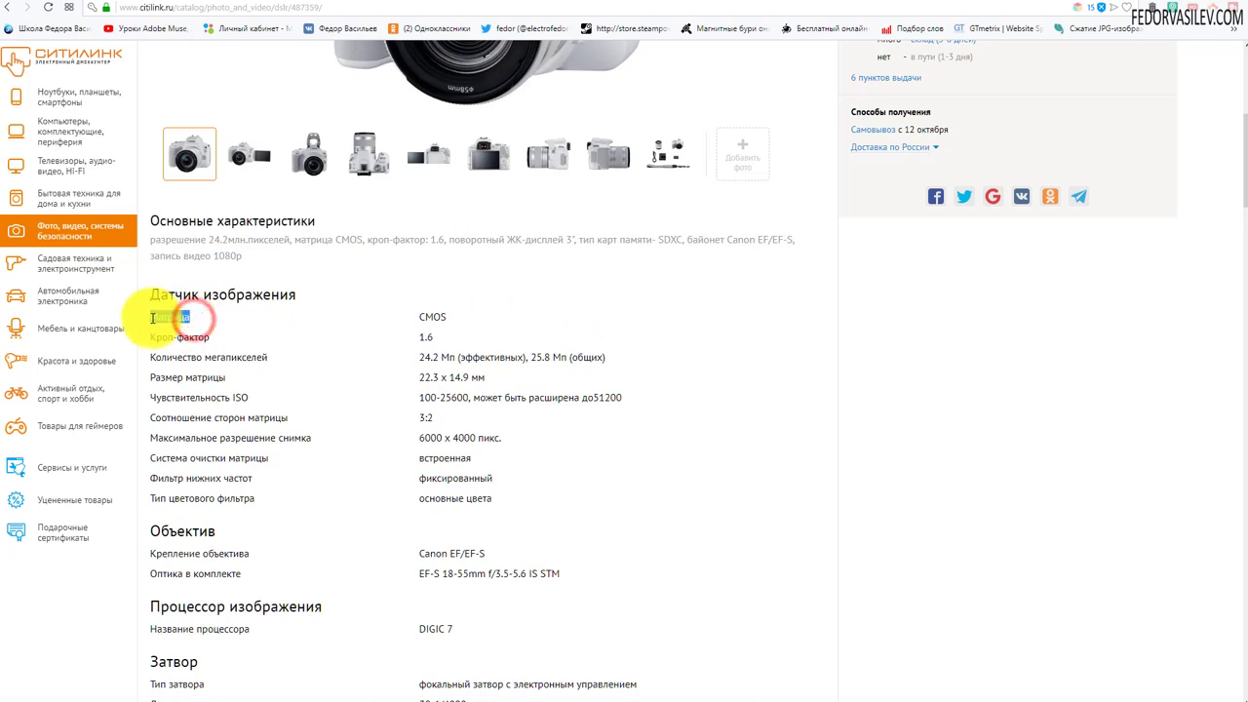
left_click(140, 296)
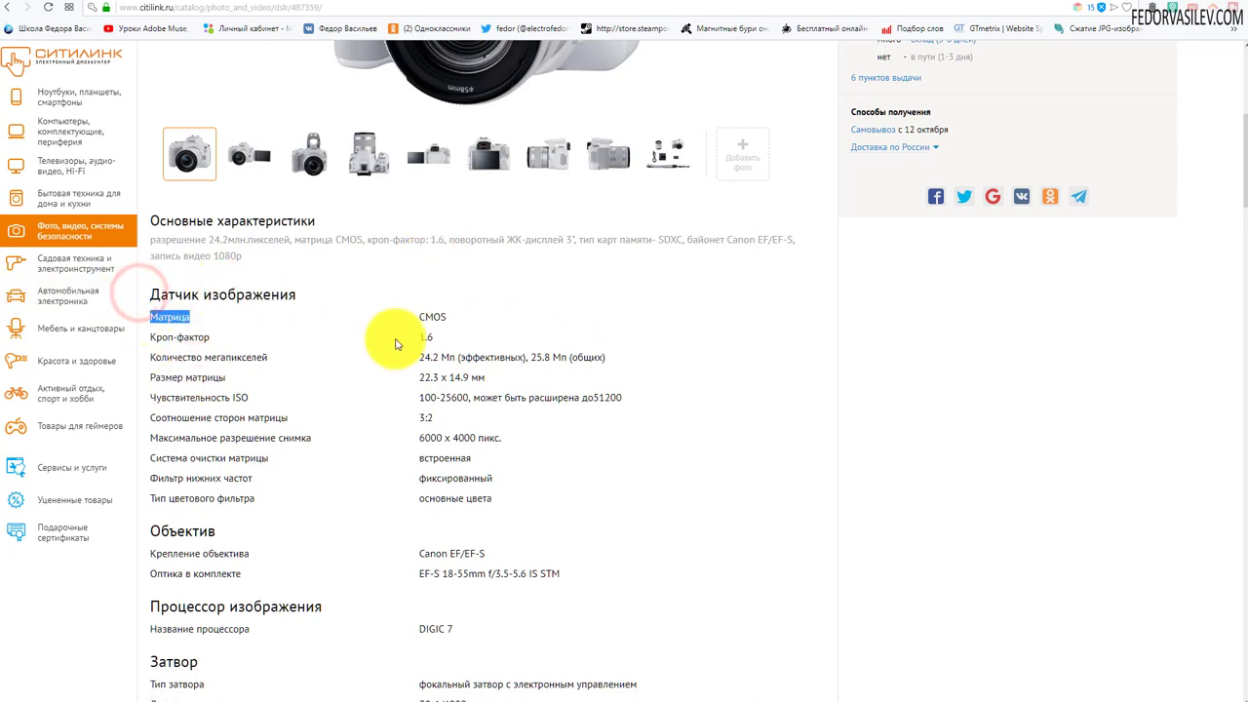
left_click(973, 2)
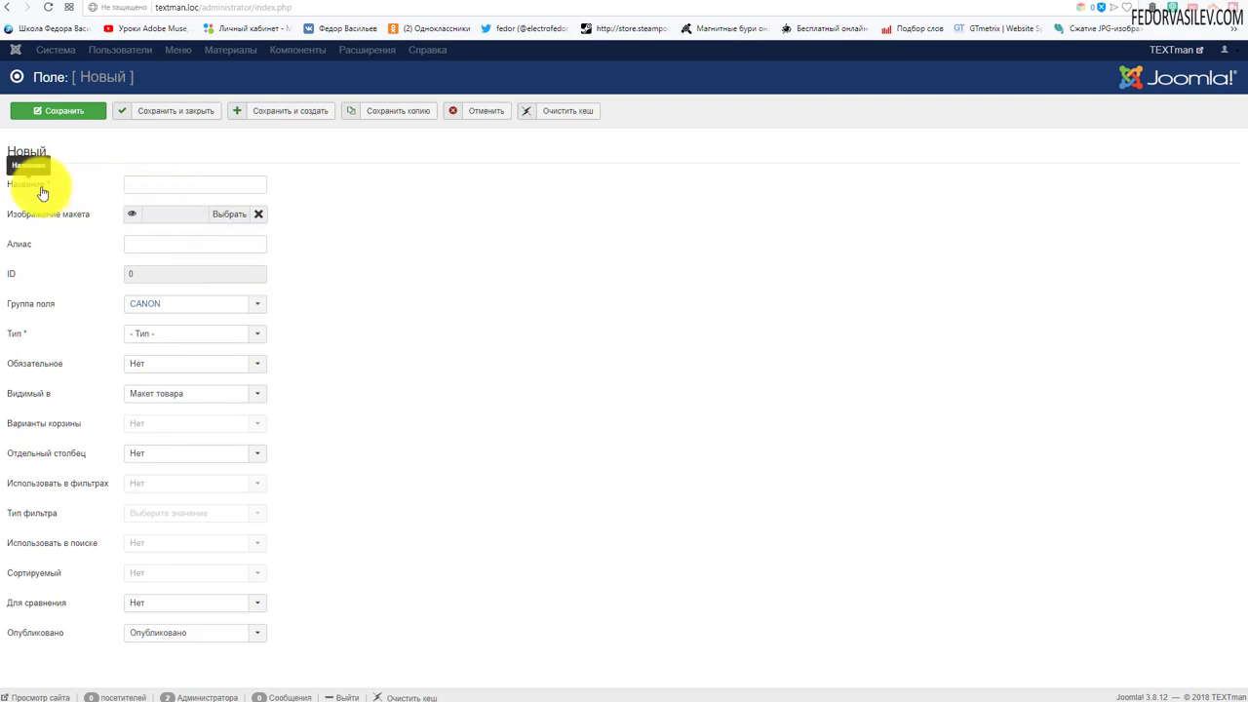
right_click(167, 180)
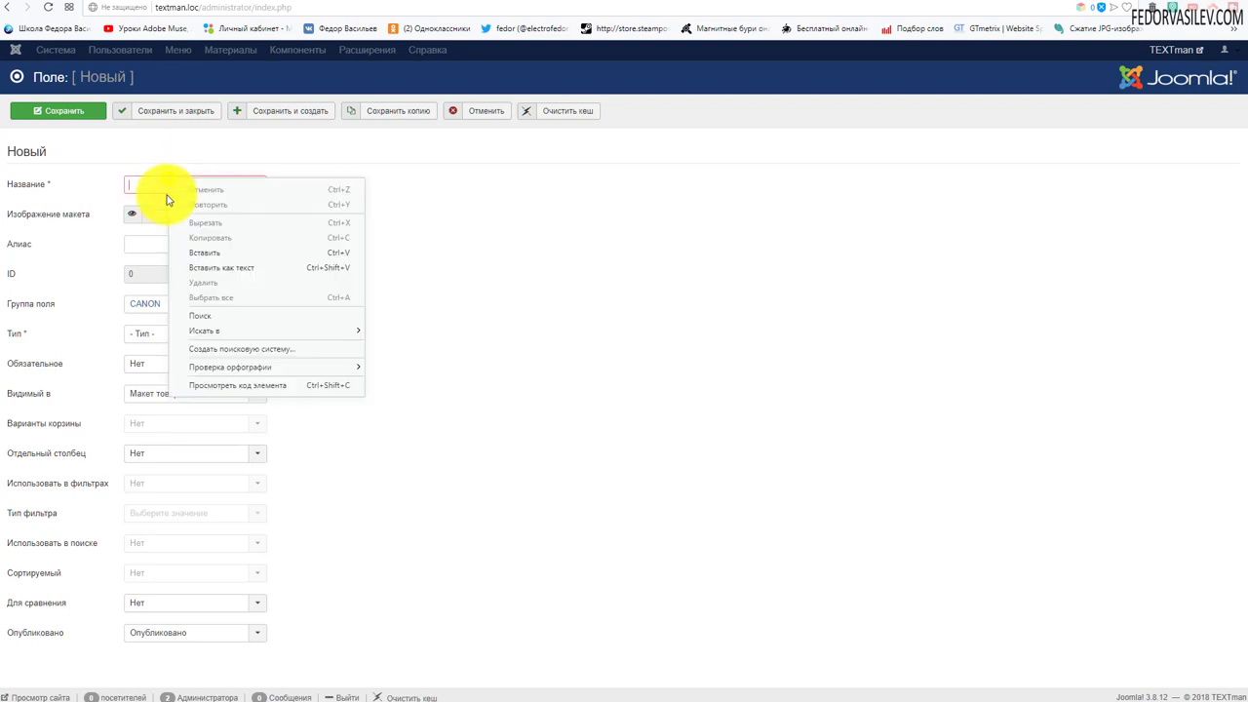
left_click(195, 253)
left_click(376, 273)
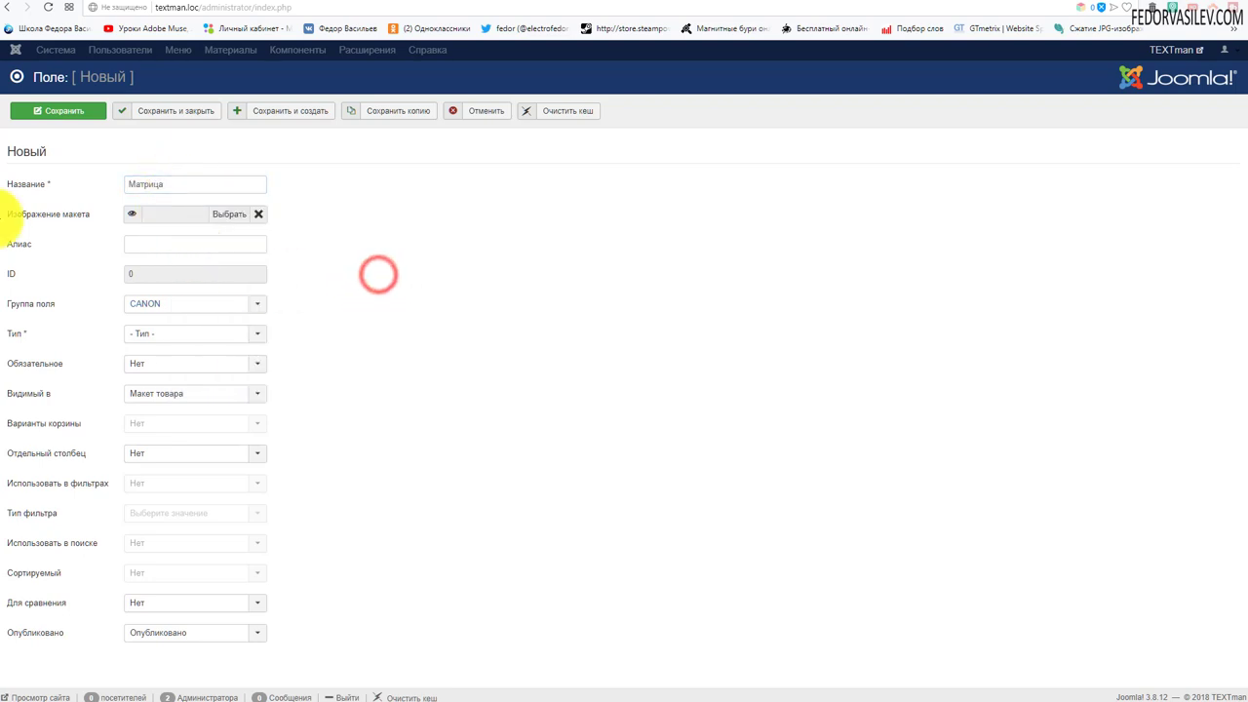
- Insert the Canon logo from the root image folder as the field's layout image
left_click(225, 216)
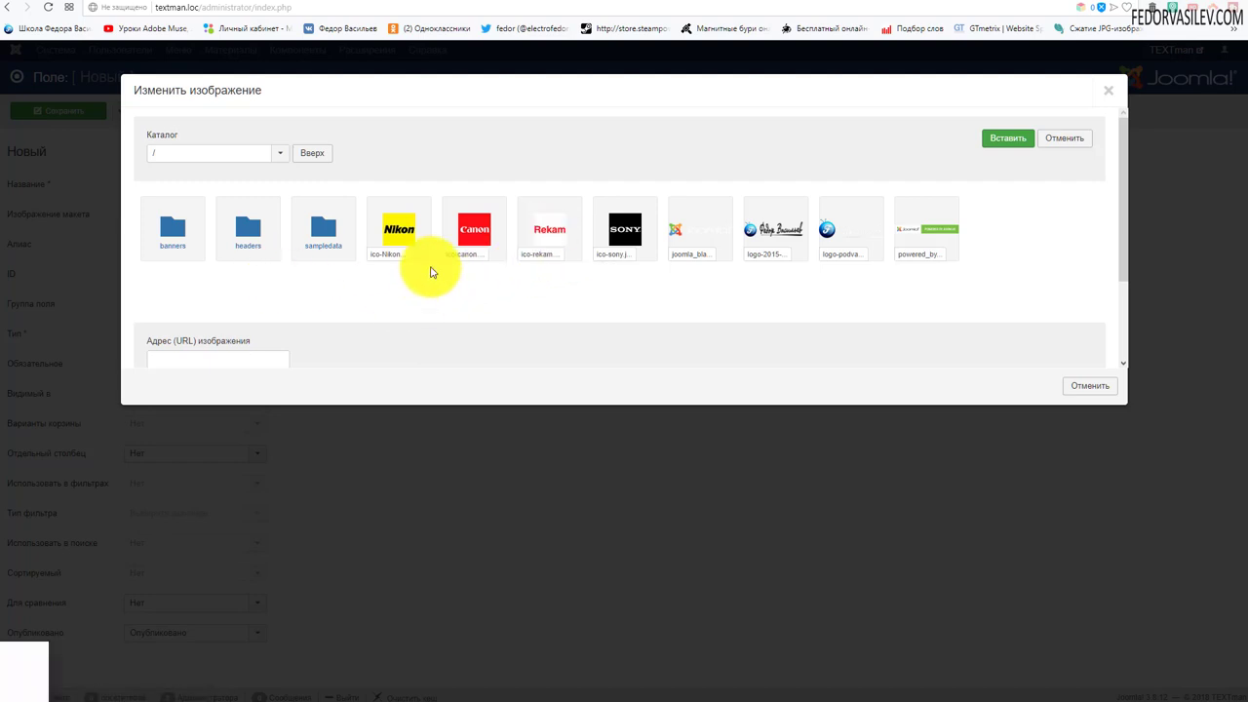
left_click(468, 232)
left_click(1009, 152)
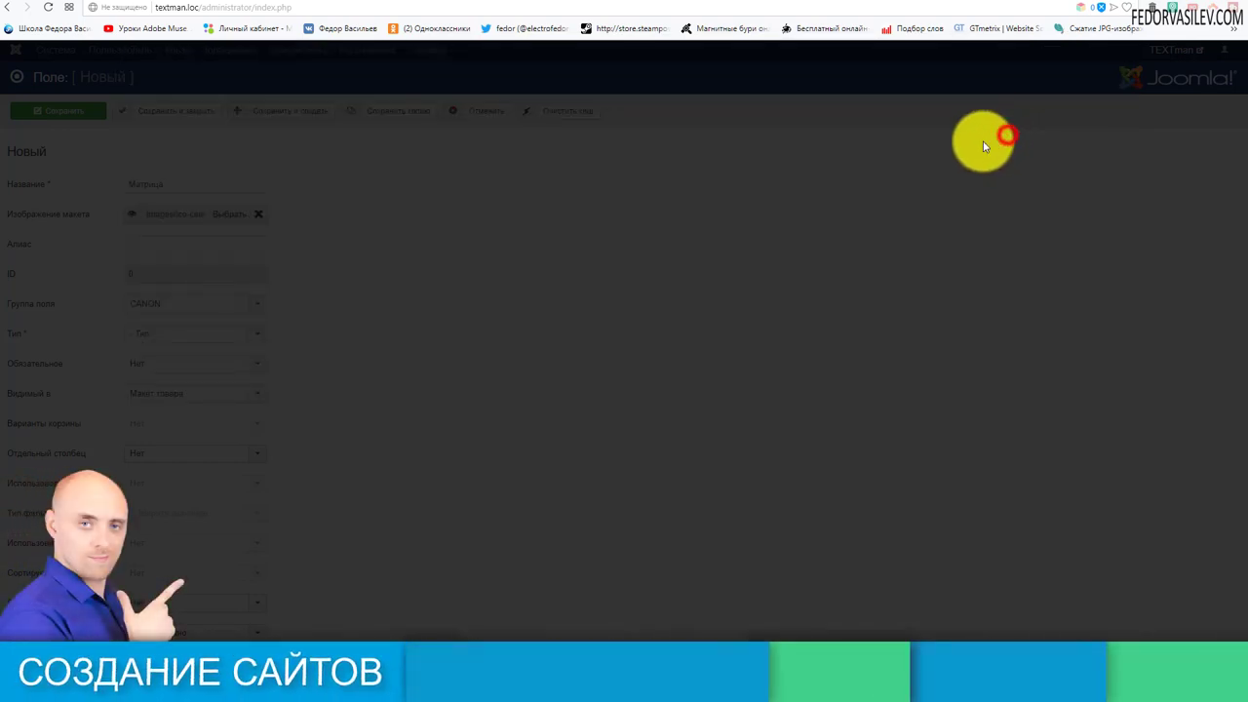
mouse_move(14, 223)
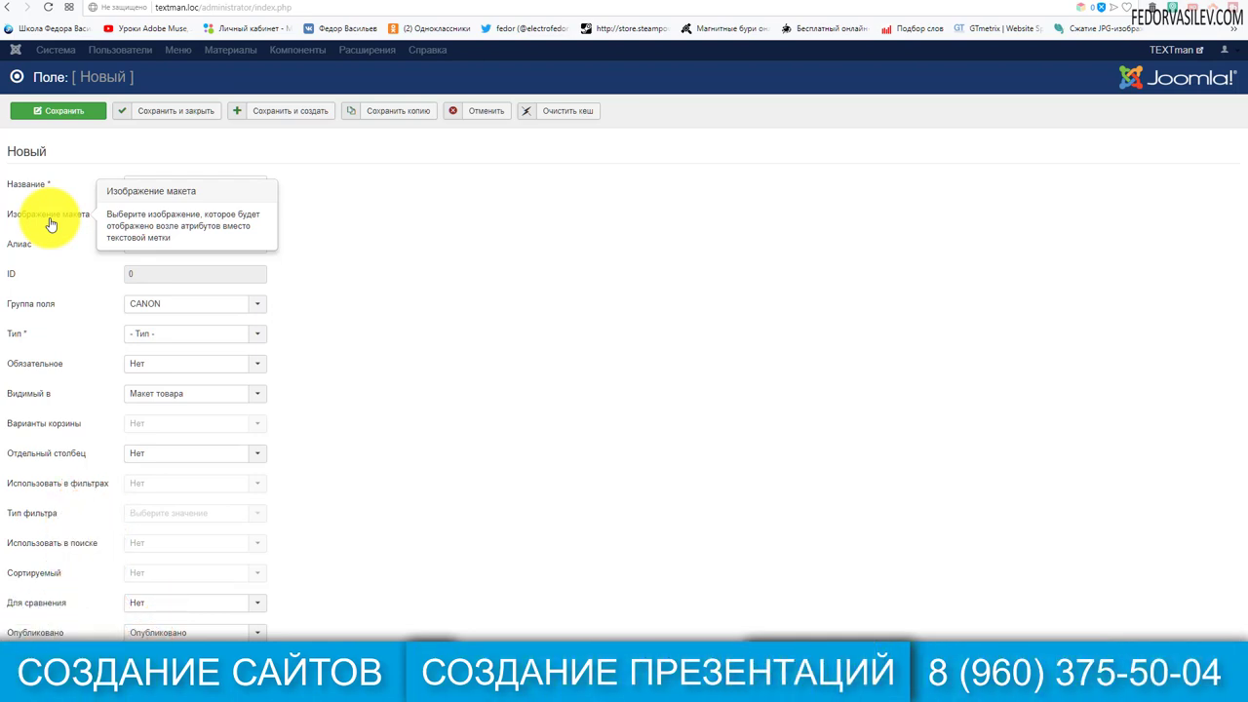
mouse_move(133, 223)
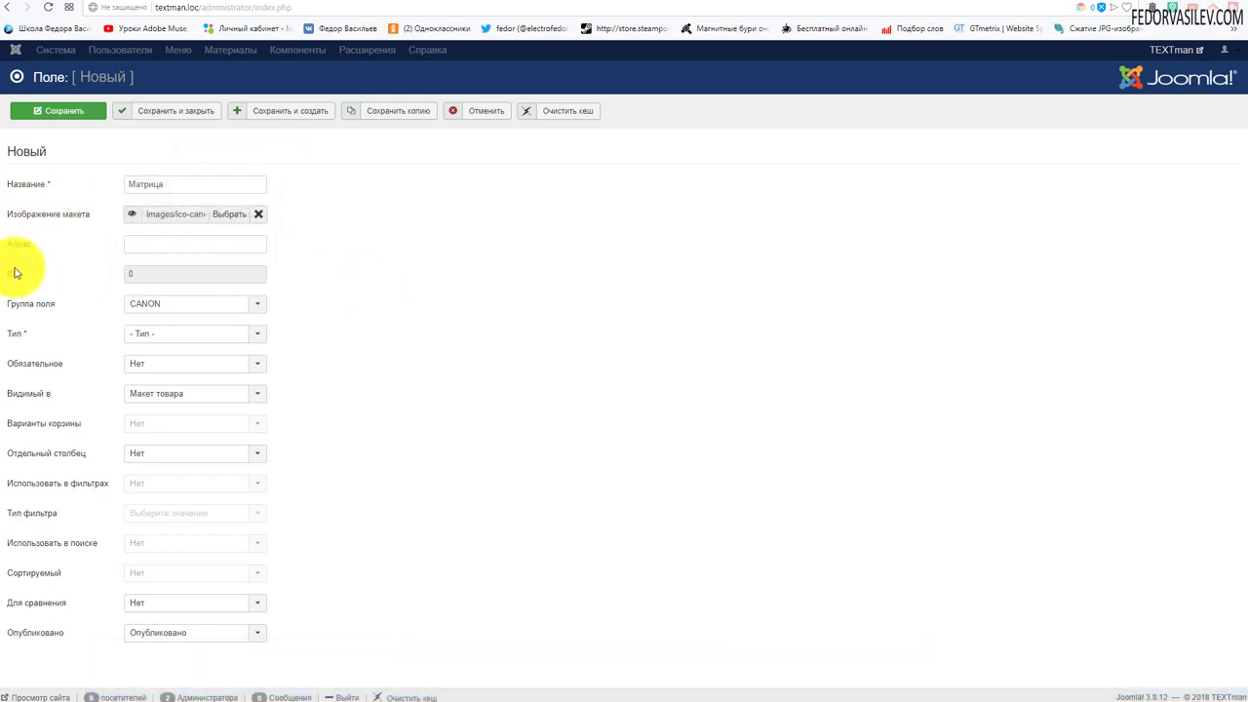
- Set the field's type to Текст and keep it non-mandatory
left_click(137, 341)
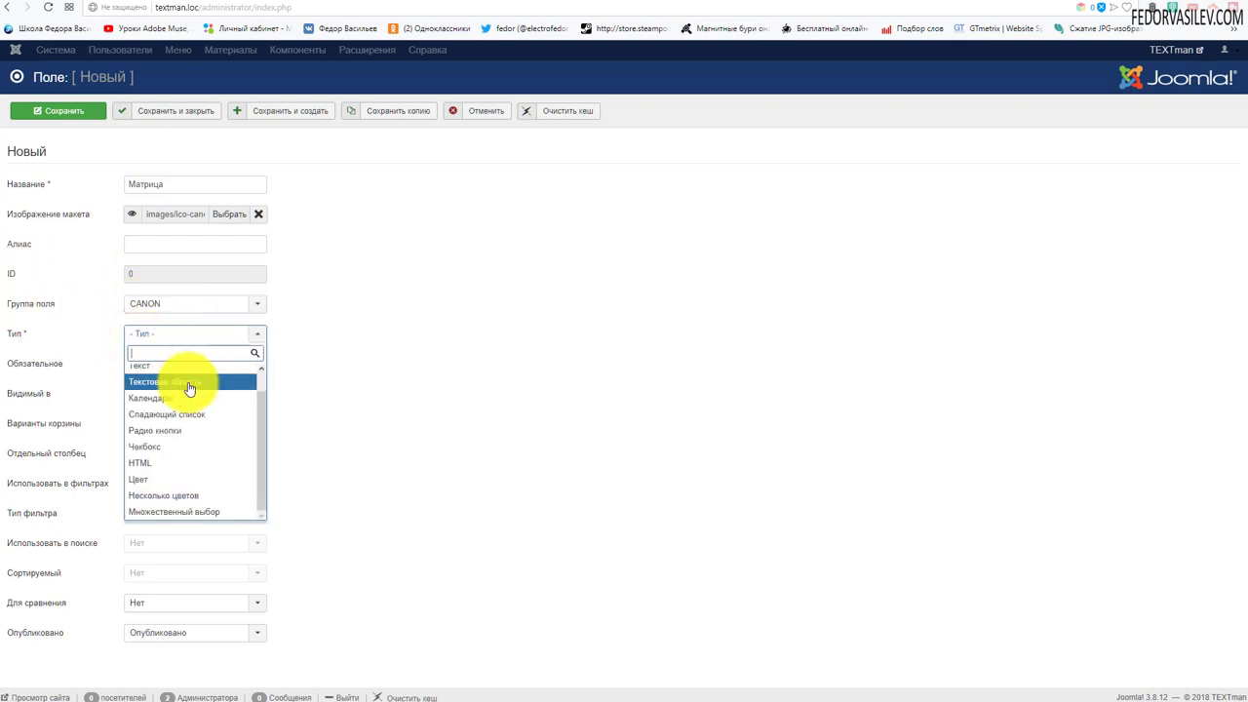
scroll(205, 394, "up", 1)
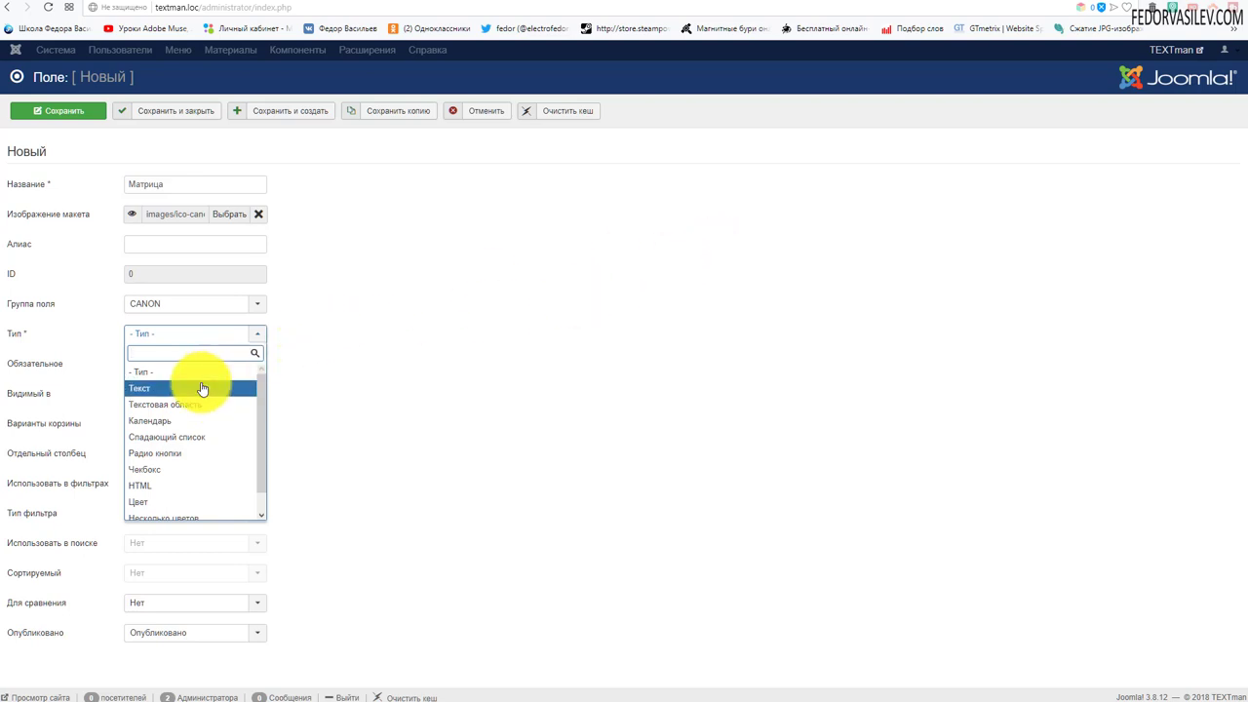
left_click(169, 390)
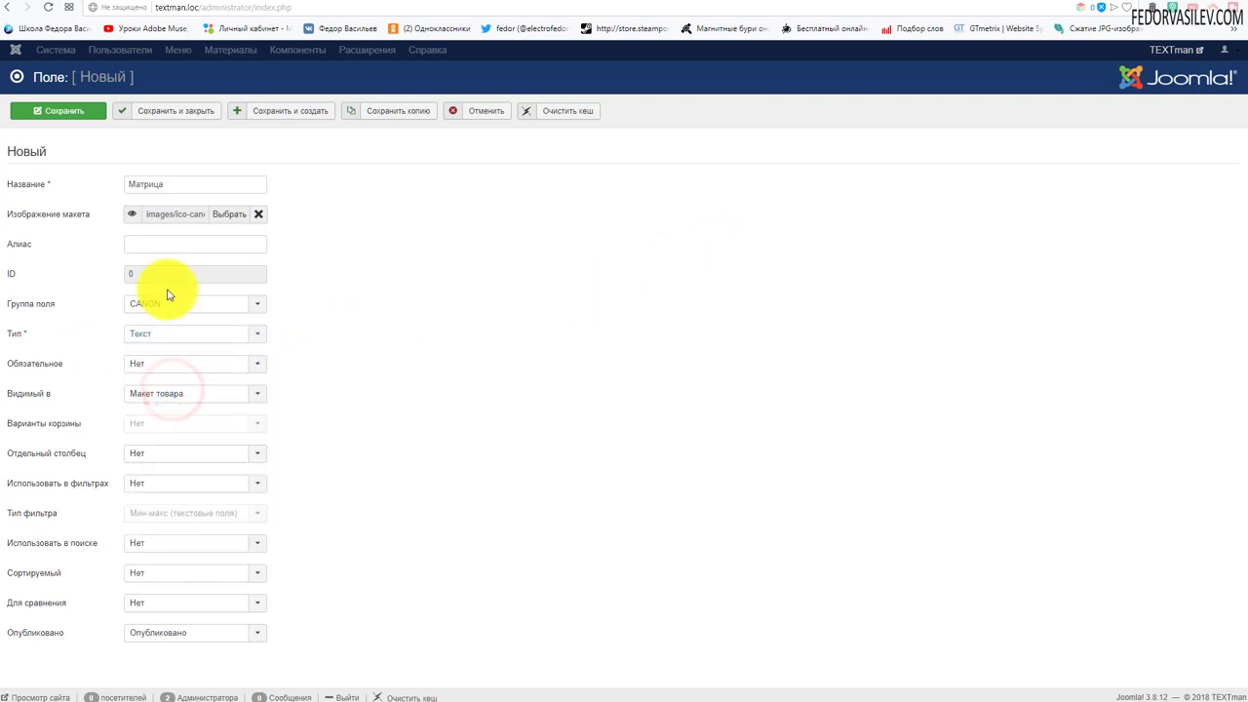
left_click(176, 367)
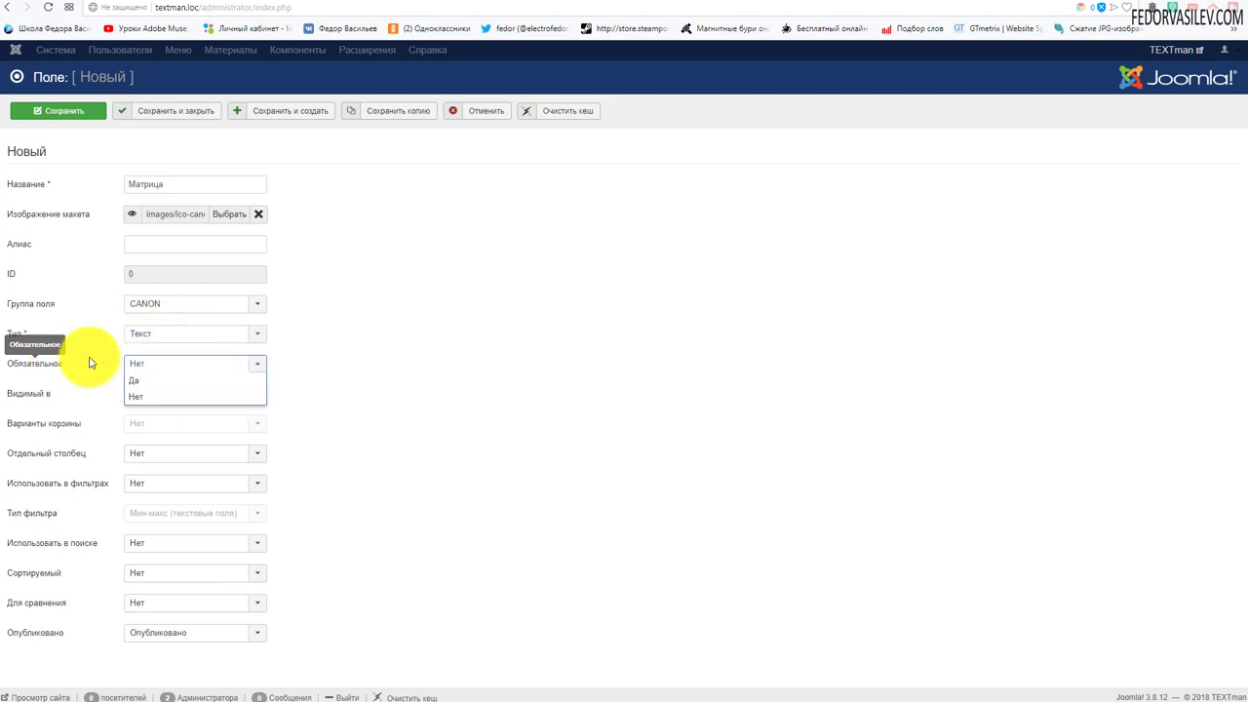
left_click(88, 361)
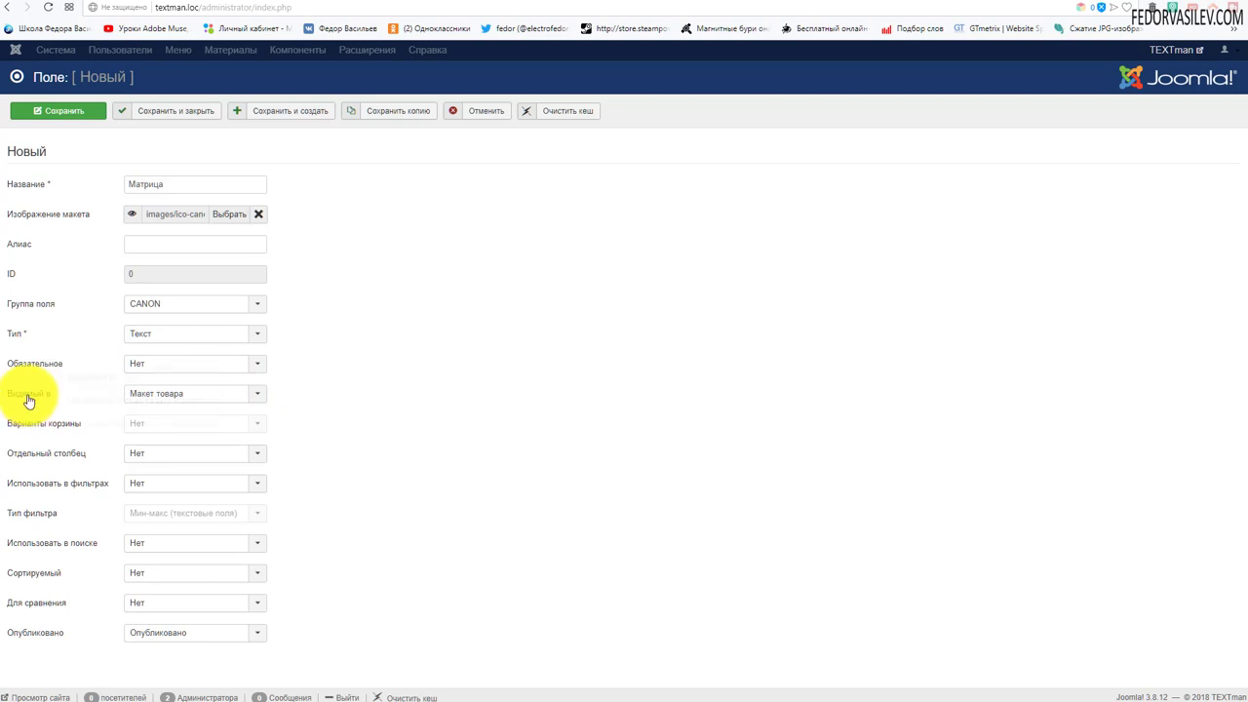
- Make the field visible in both product and list layouts with the option "Макеты товара и списка"
left_click(208, 395)
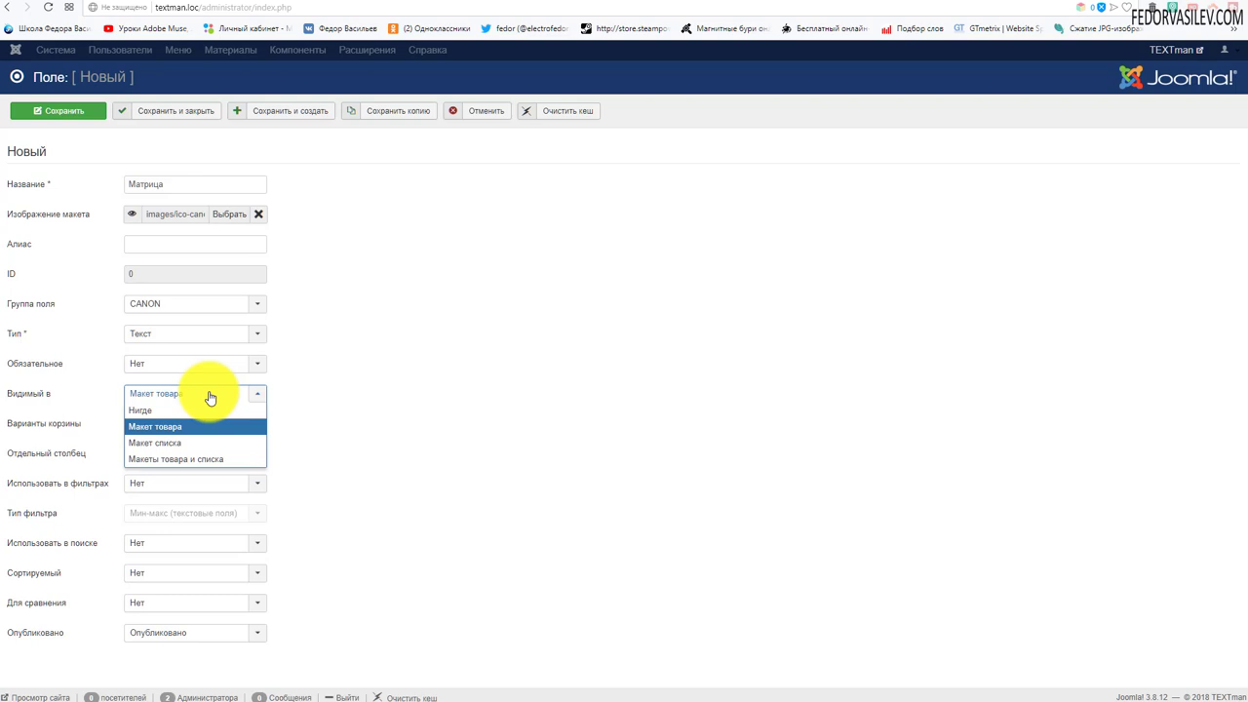
left_click(173, 459)
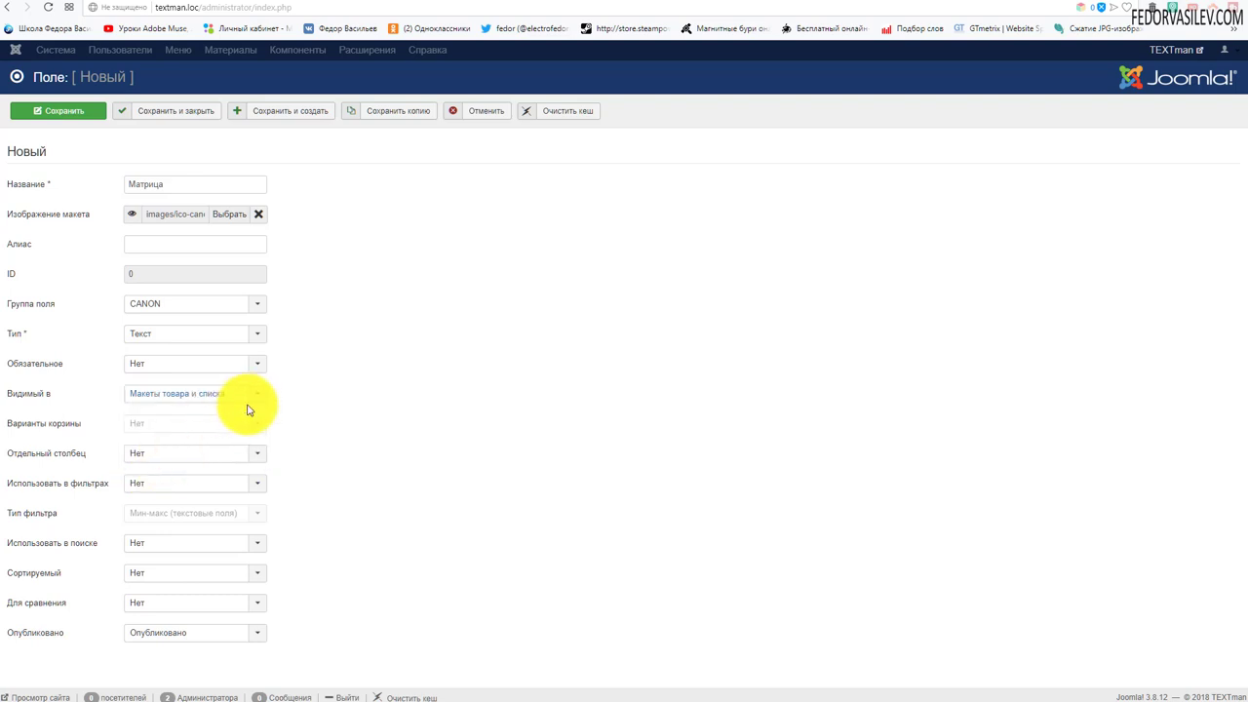
left_click(148, 426)
mouse_move(62, 426)
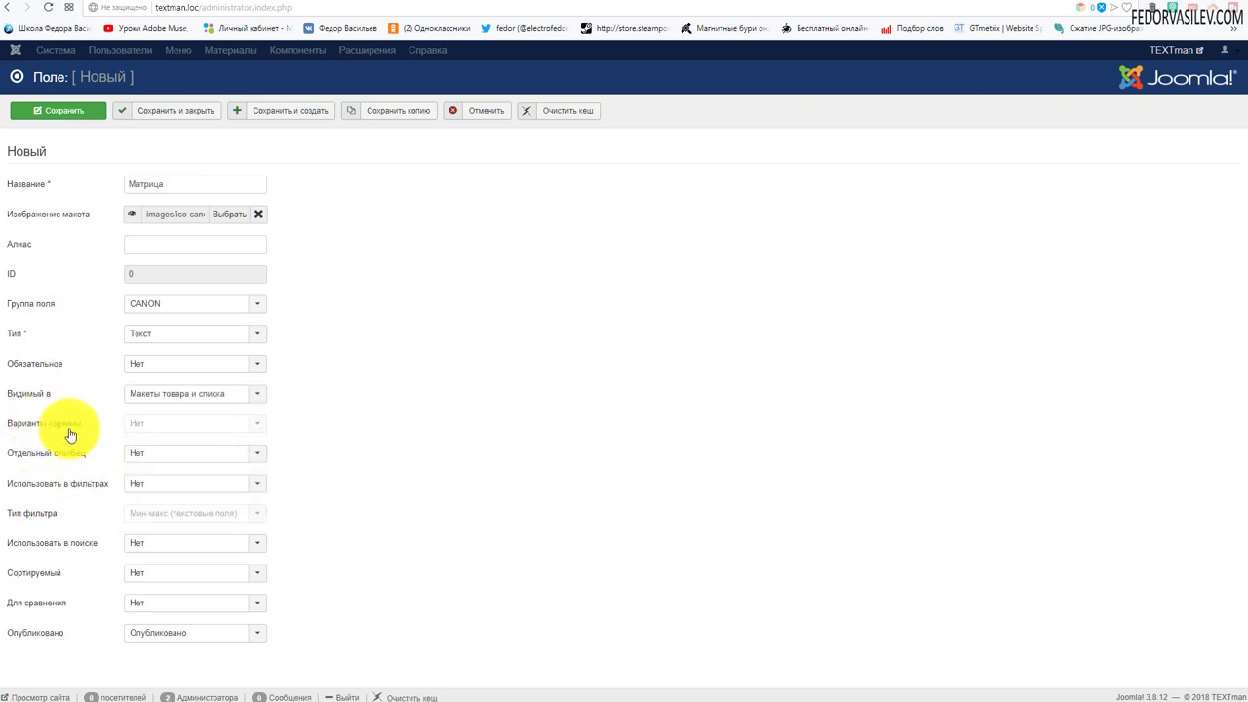
mouse_move(83, 458)
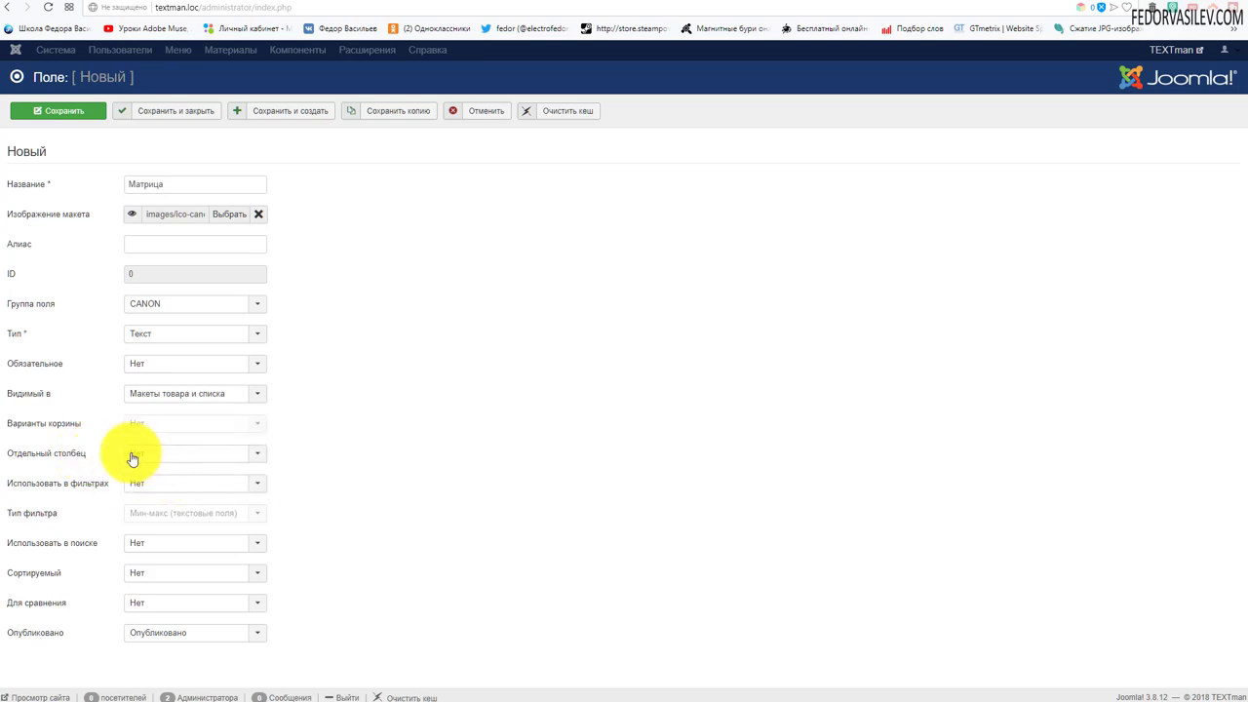
- Check the separate column options, then try the use-in-filters setting and return it to Нет
left_click(129, 455)
left_click(451, 459)
mouse_move(44, 492)
left_click(141, 482)
left_click(154, 506)
left_click(145, 482)
left_click(153, 510)
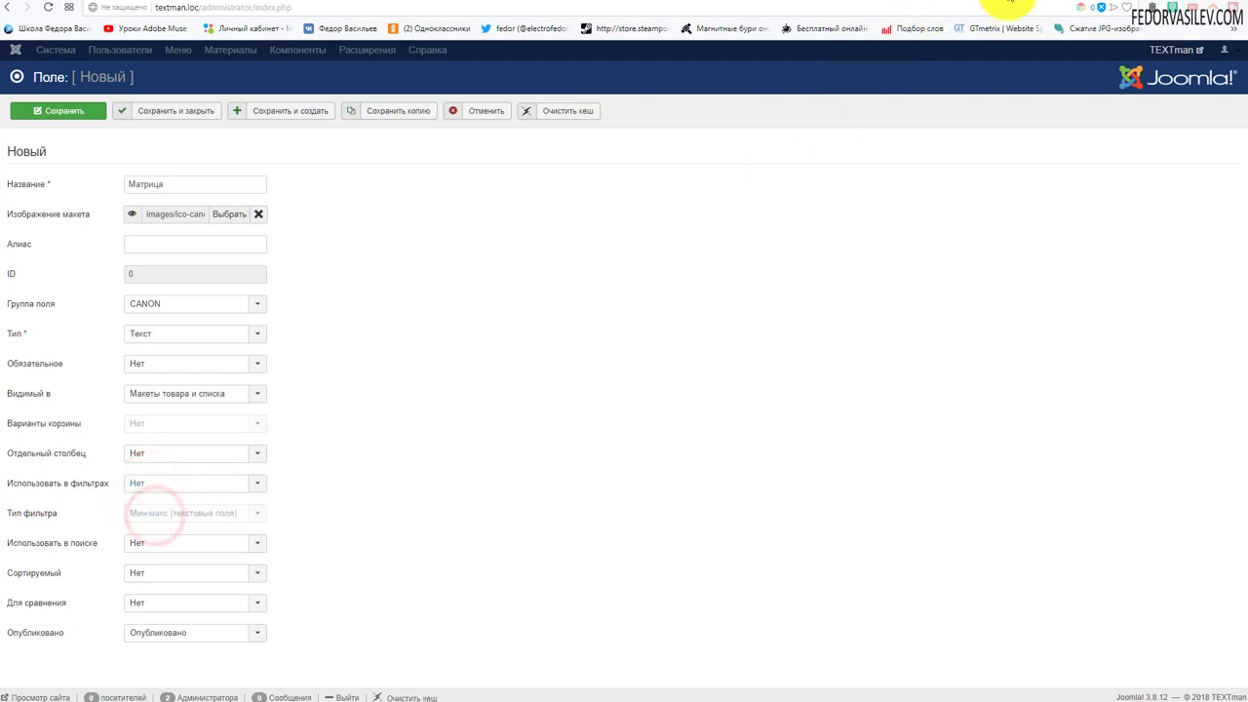
- Examine the filter, price and search block on the site's CANON category page, then return to the field form
left_click(995, 4)
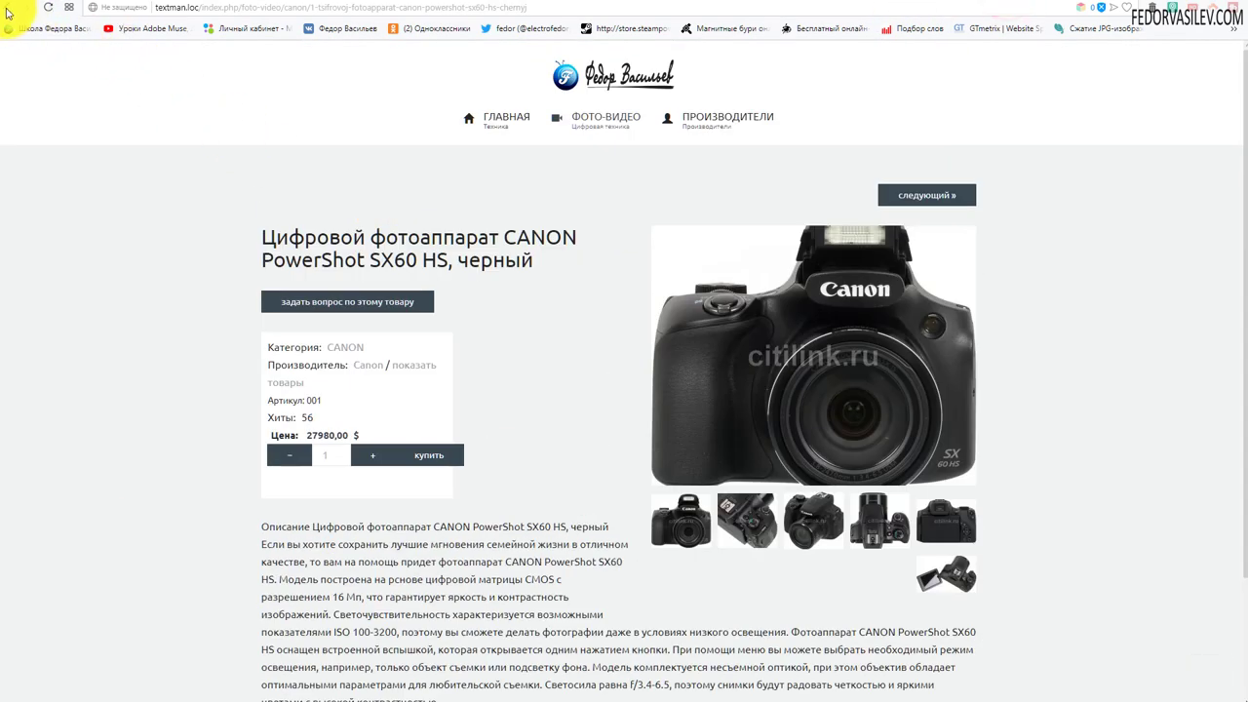
left_click(8, 7)
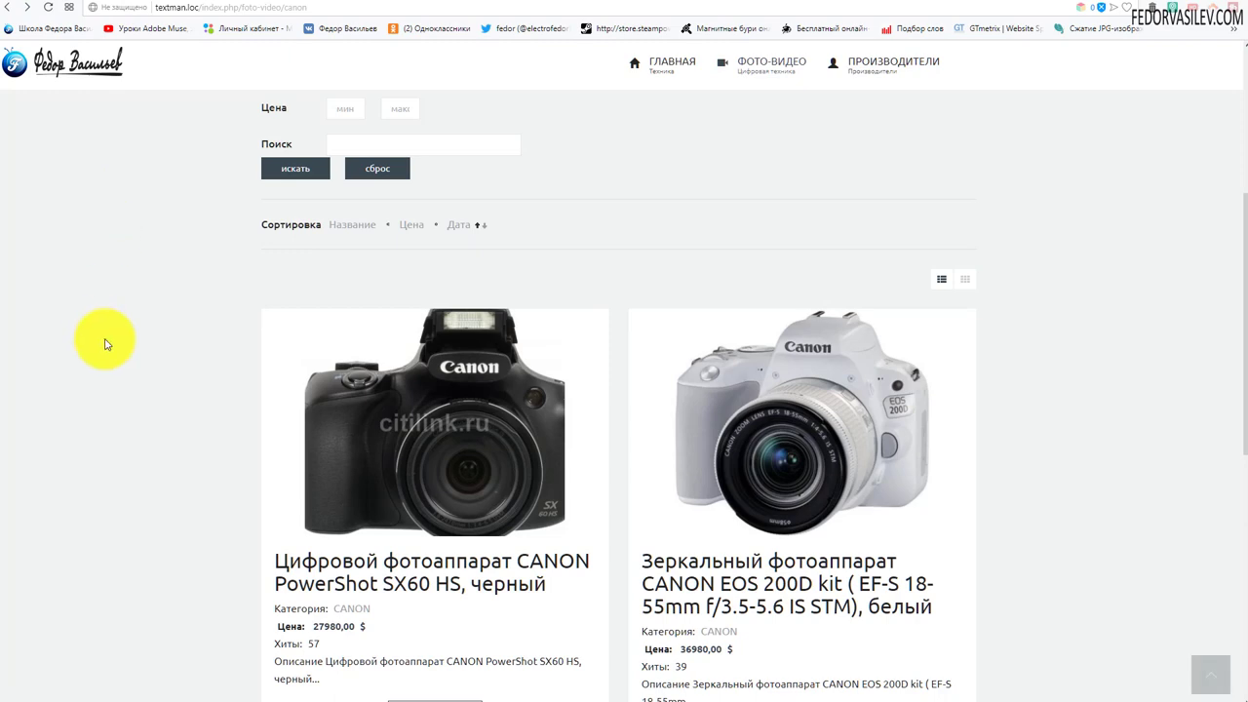
scroll(103, 341, "up", 3)
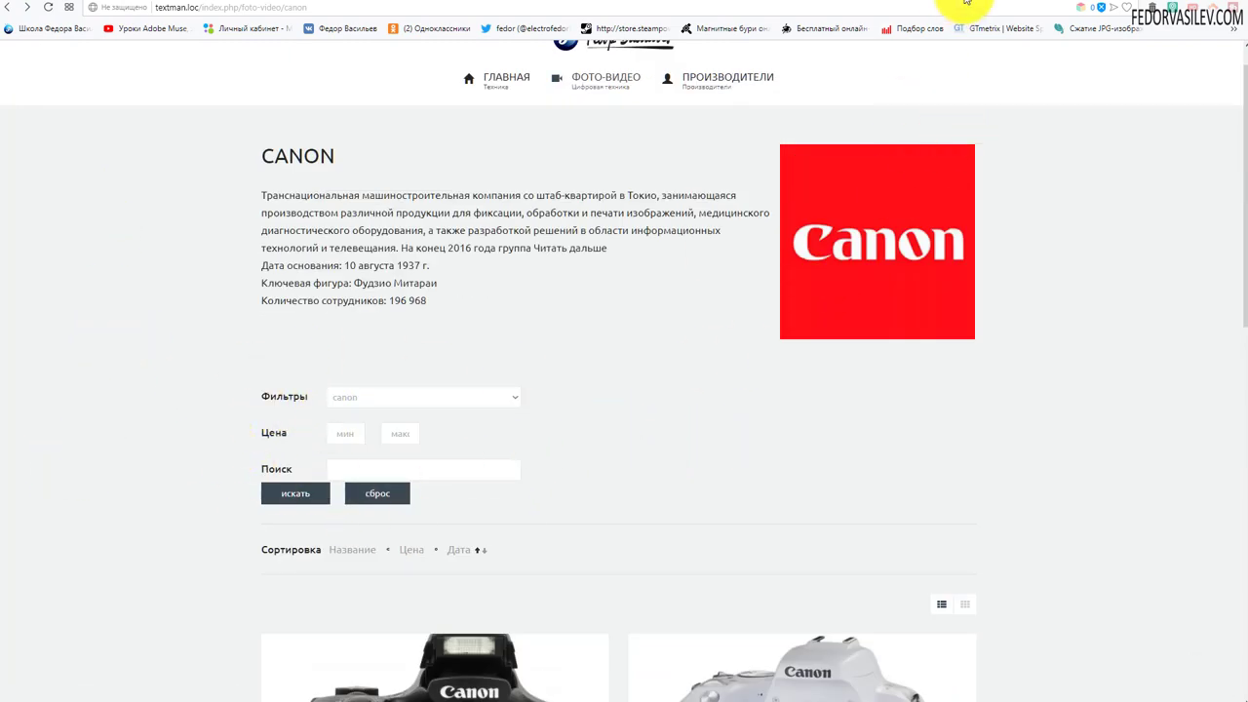
left_click(965, 4)
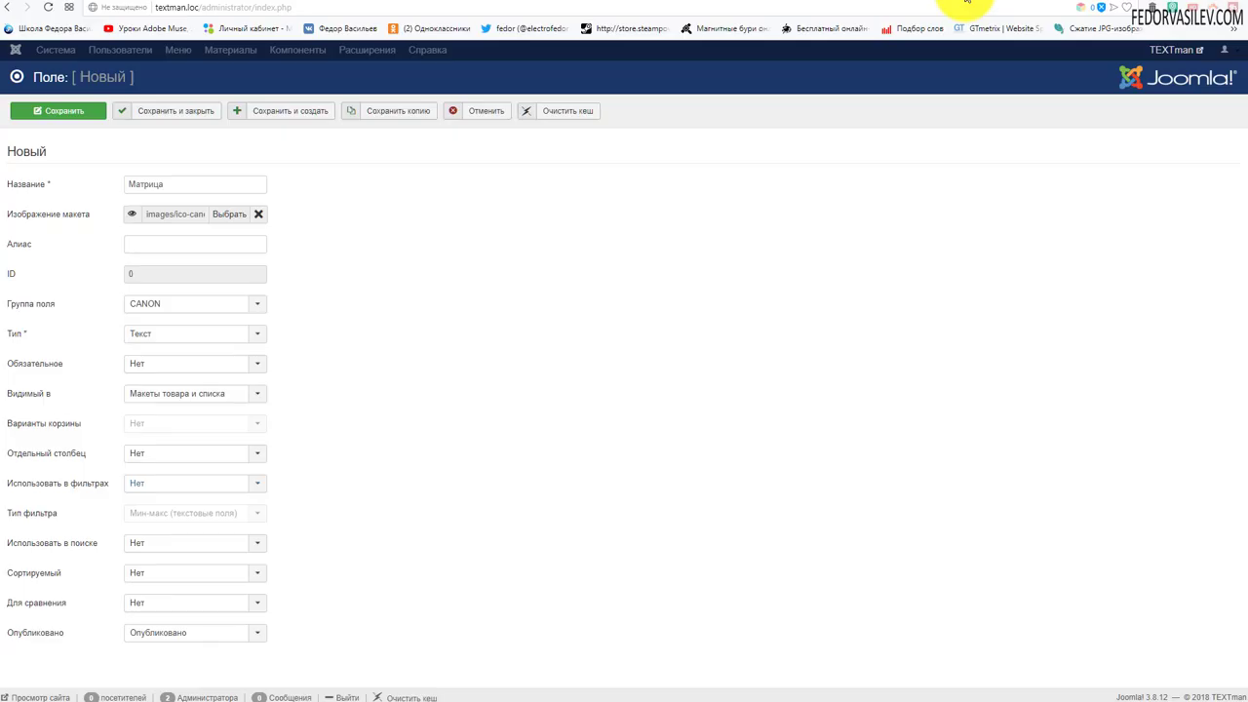
- Review the remaining search, sorting and comparison options, keep the field published, then save and close it
left_click(144, 516)
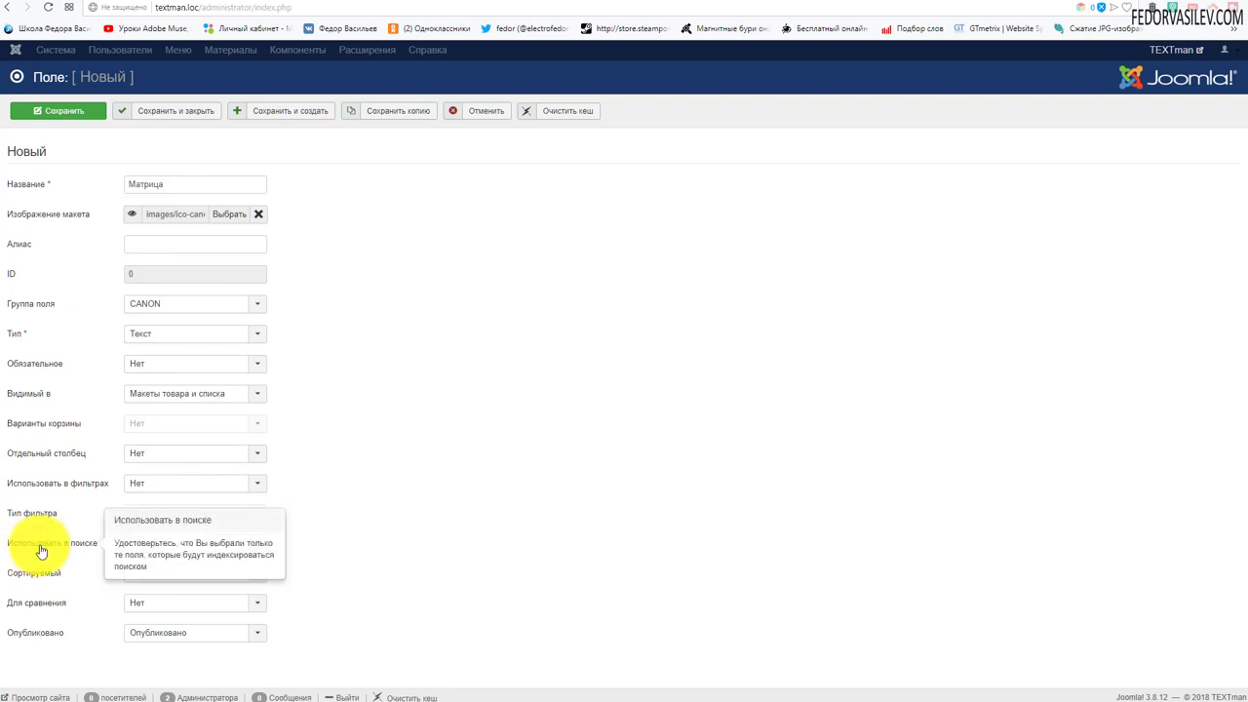
mouse_move(43, 578)
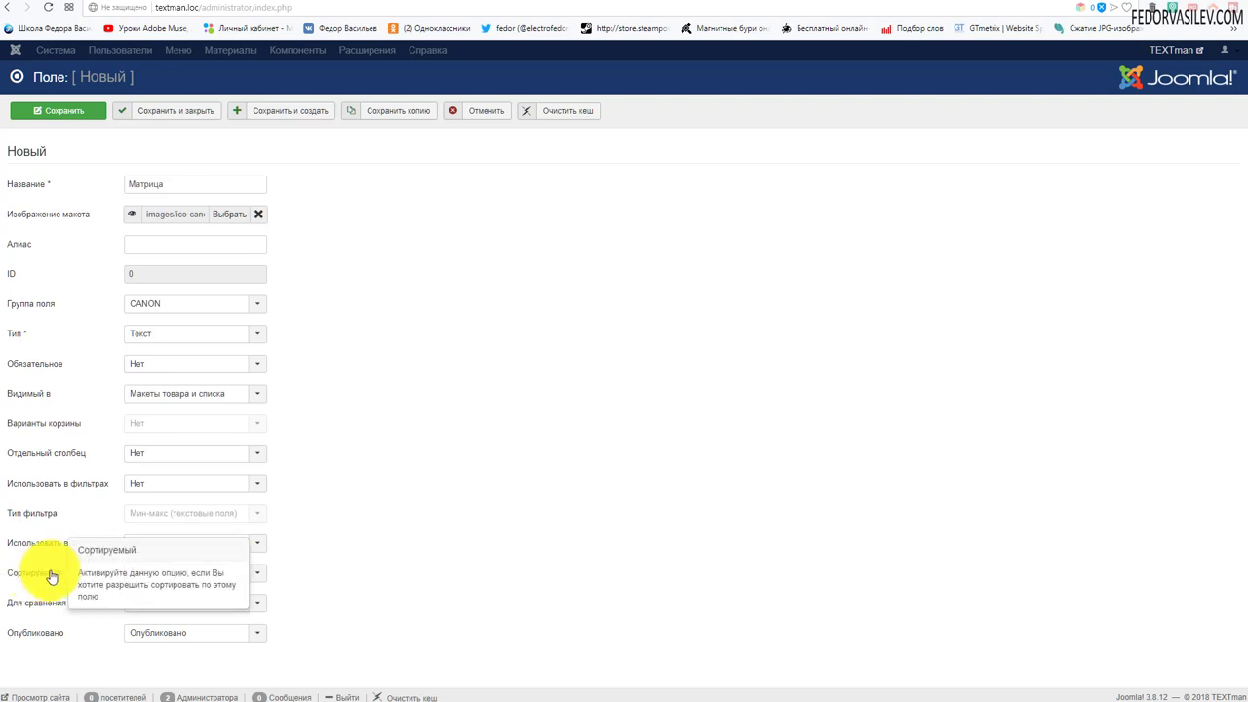
mouse_move(50, 608)
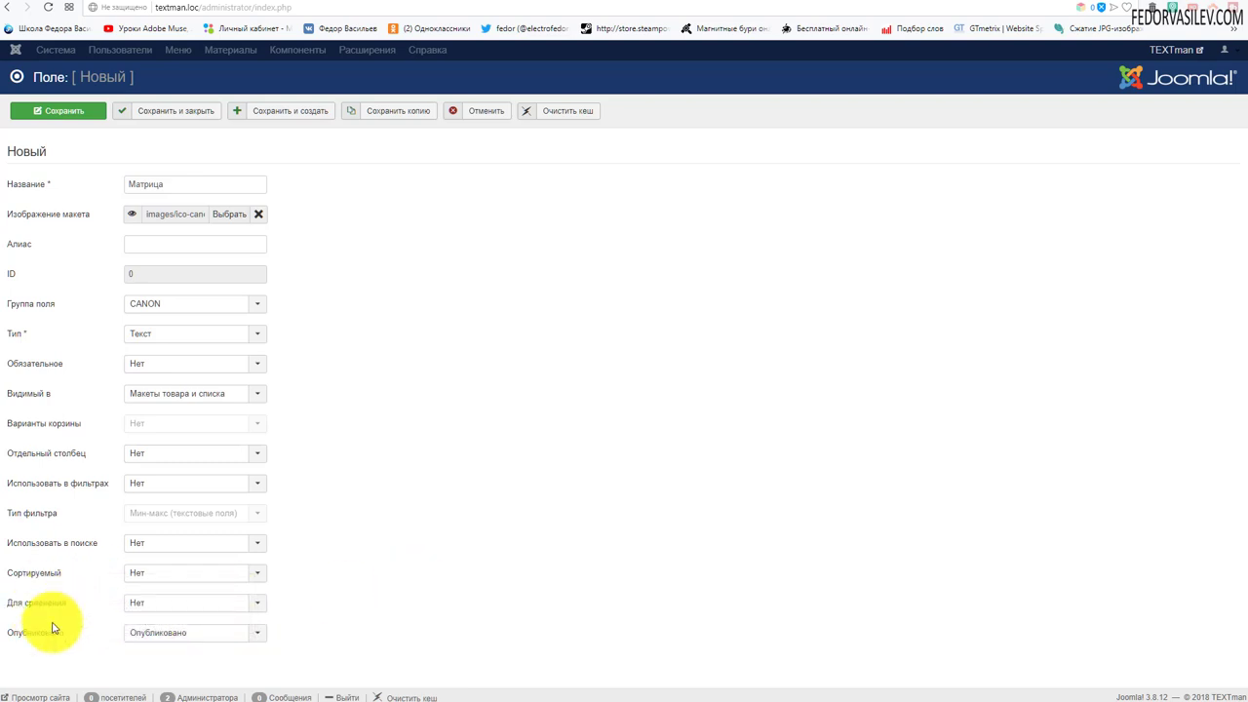
left_click(140, 633)
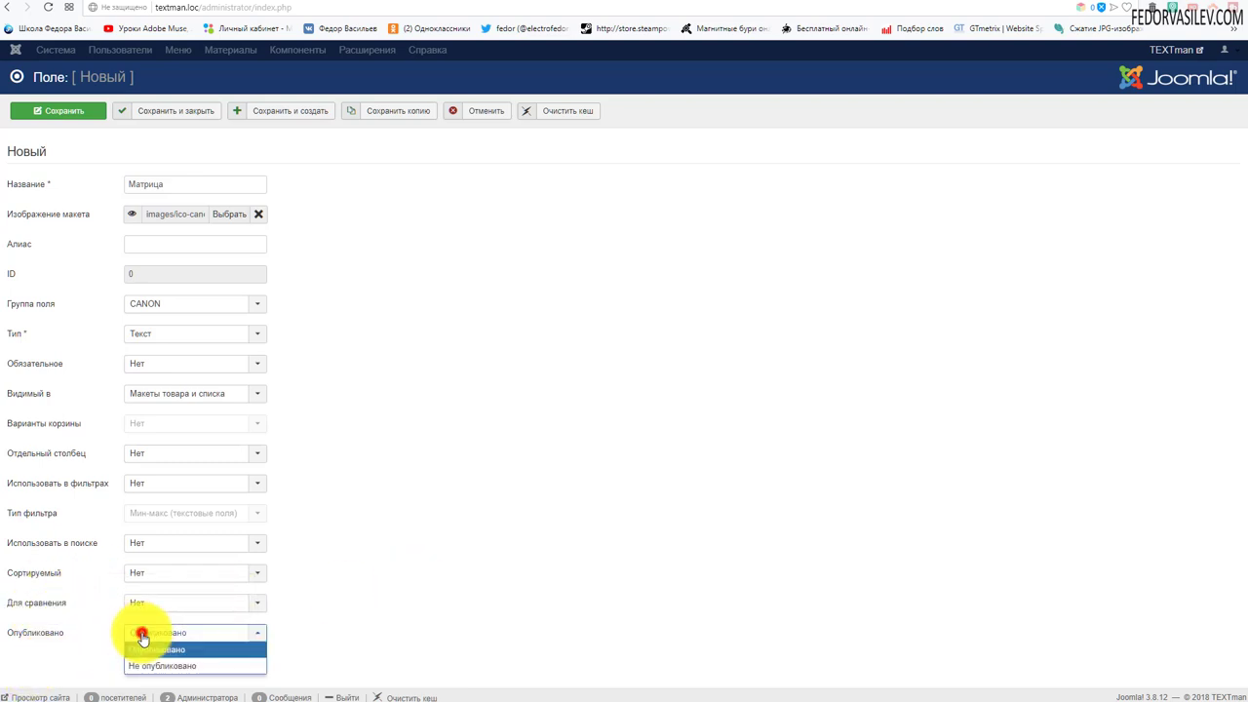
left_click(407, 609)
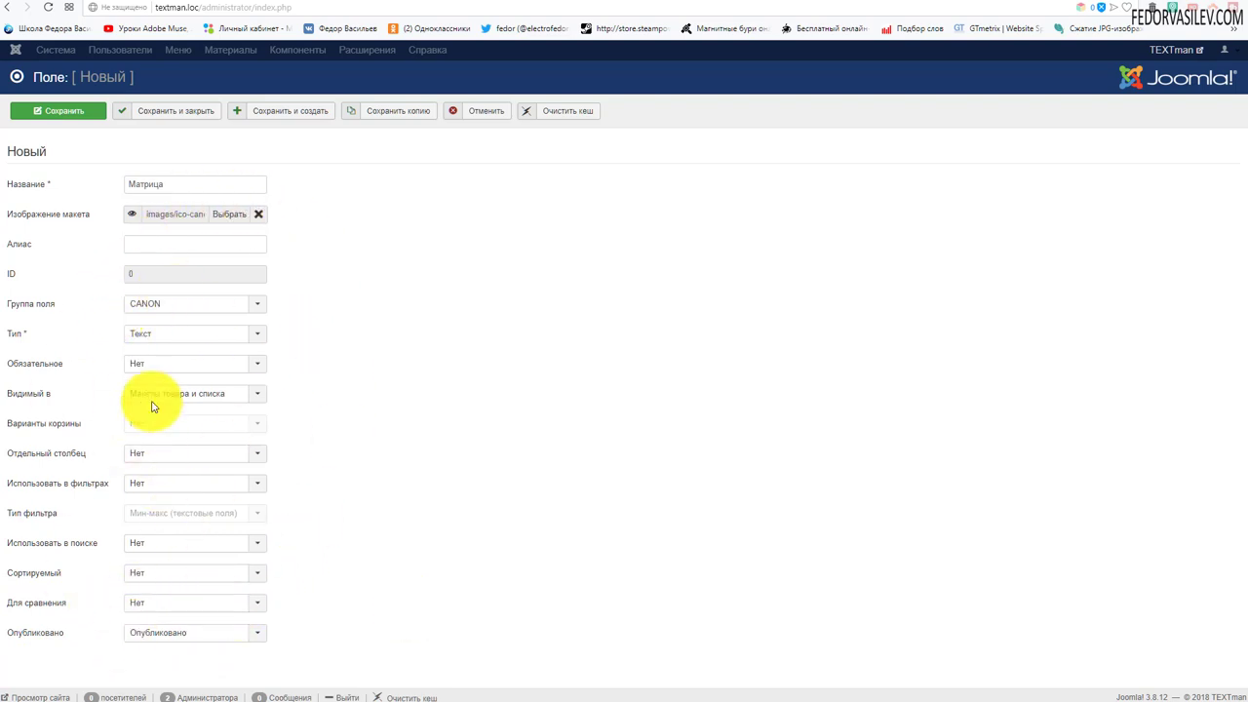
left_click(159, 110)
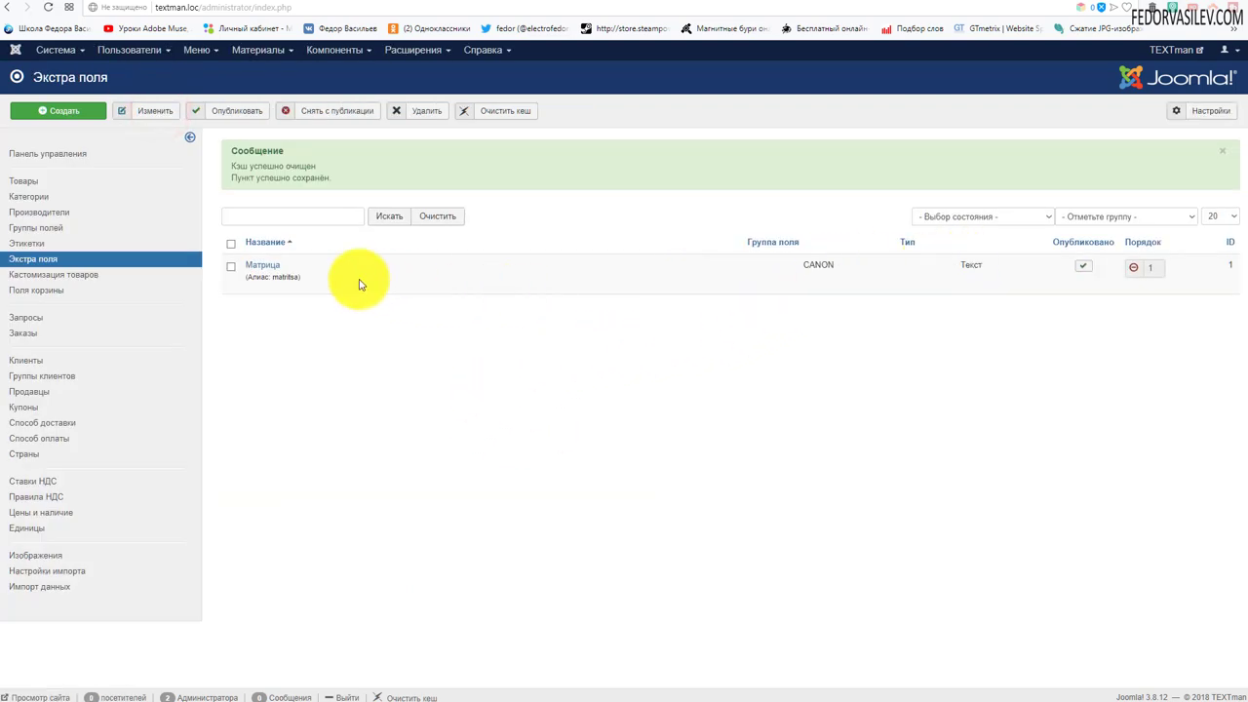
- Reopen the Матрица field to check whether its type can be changed, then cancel back to the extra fields list
left_click(264, 272)
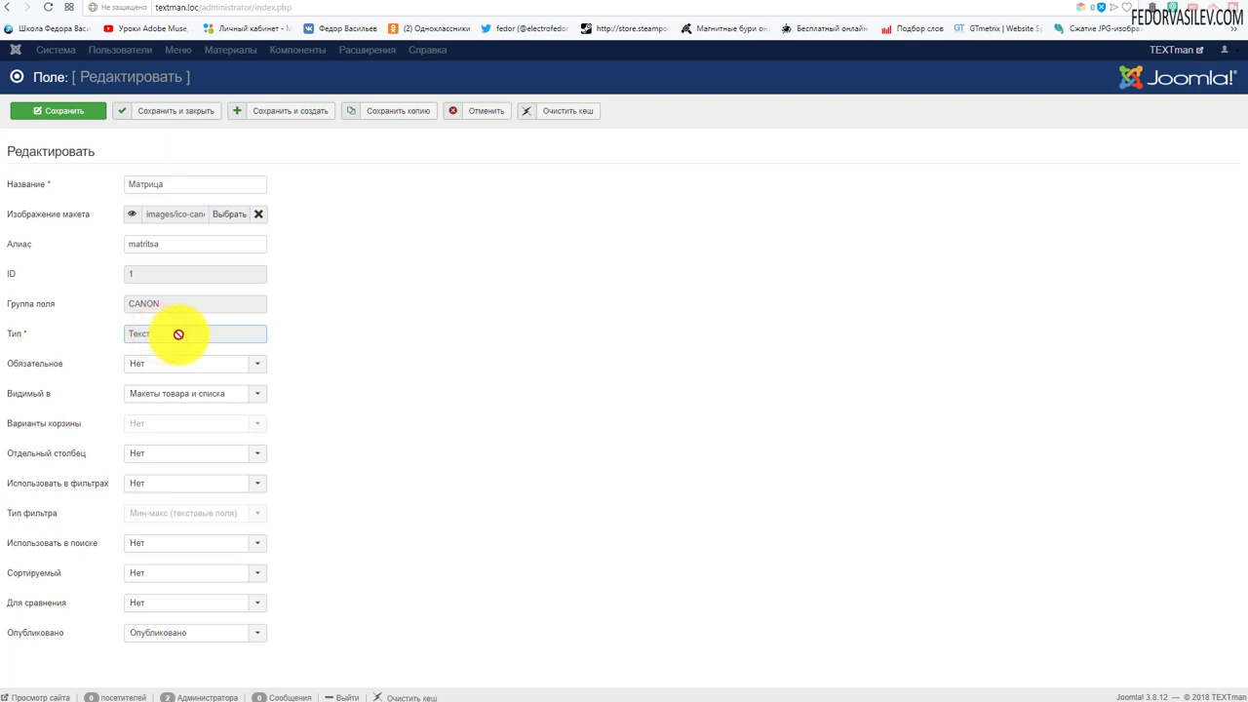
left_click(147, 334)
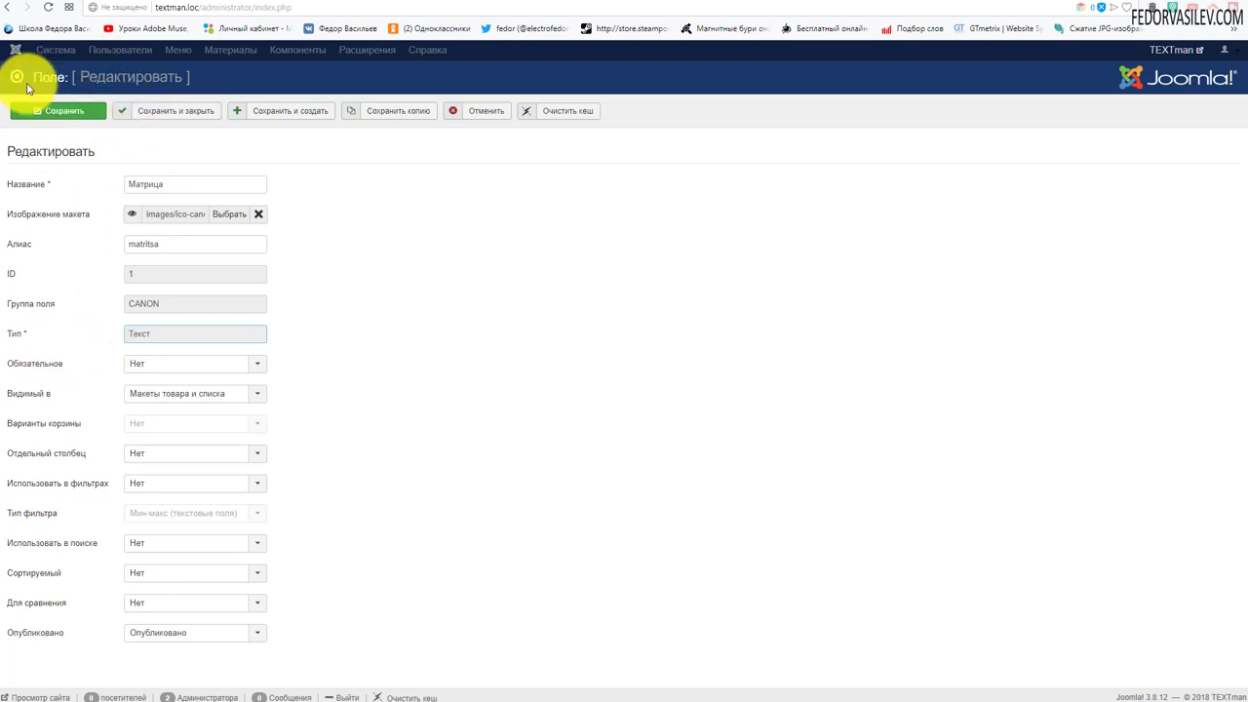
left_click(404, 351)
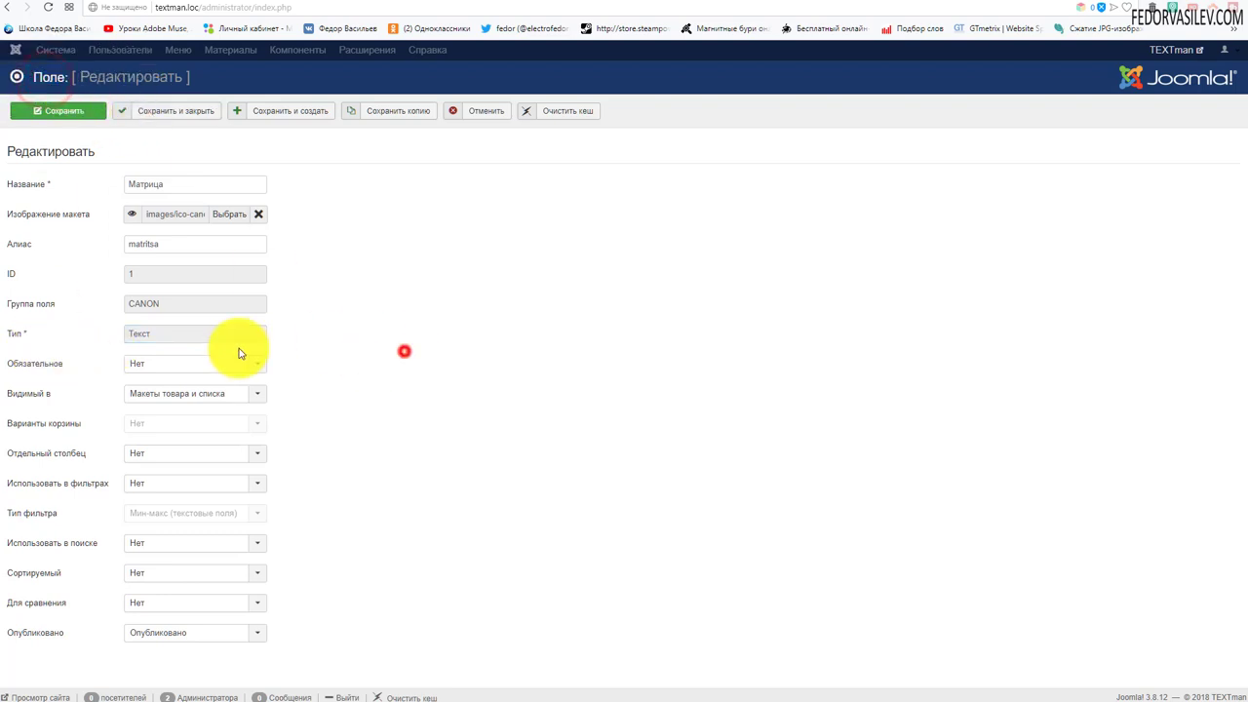
left_click(462, 118)
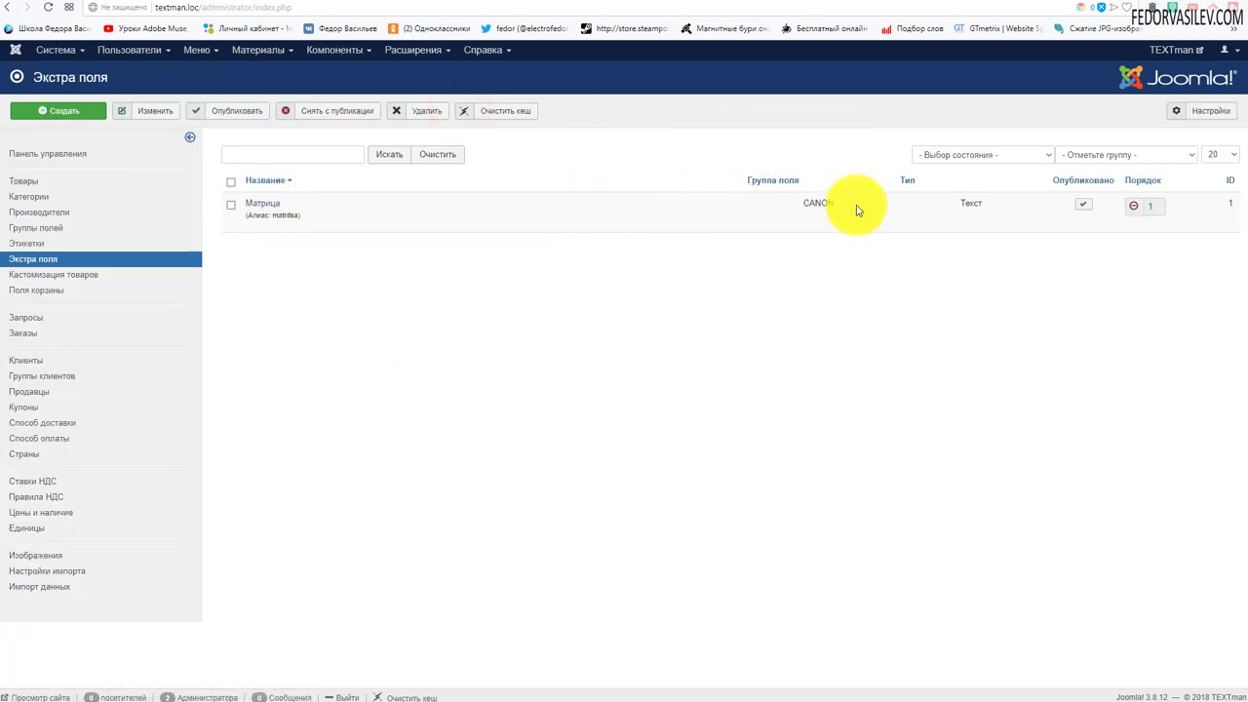
left_click(979, 209)
left_click(880, 310)
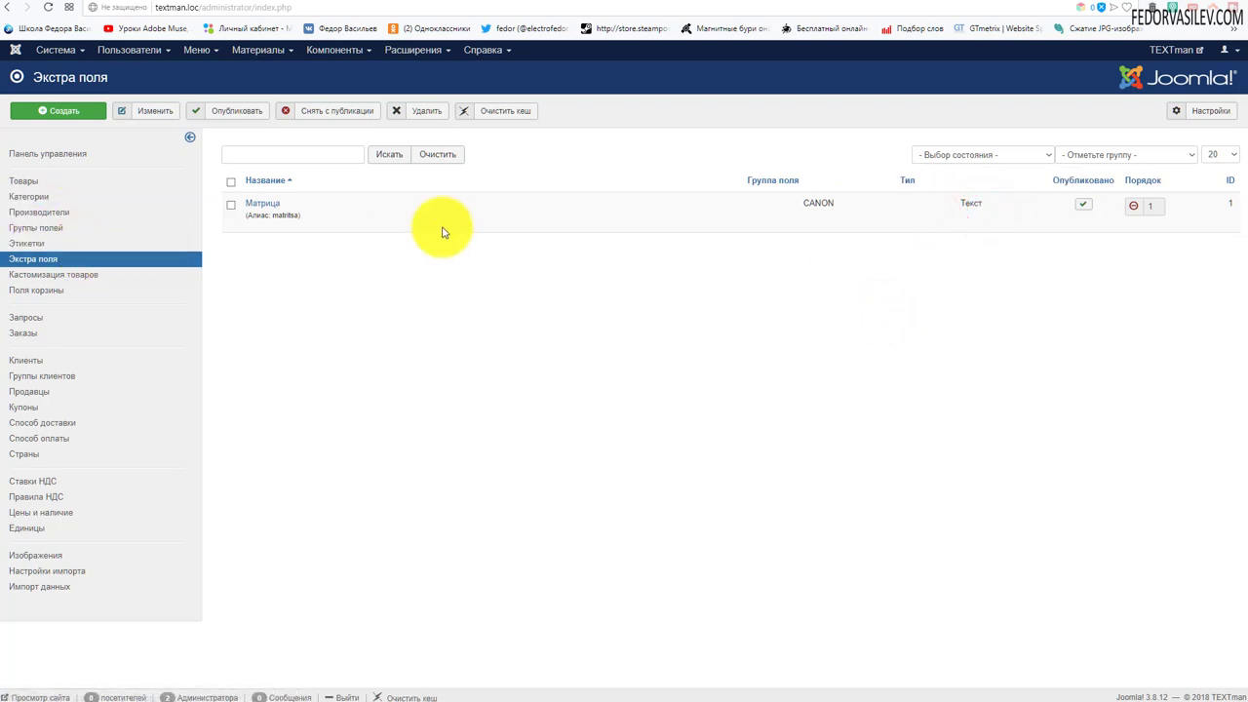
- Open the CANON EOS 200D kit product for editing and show its product attributes
left_click(337, 49)
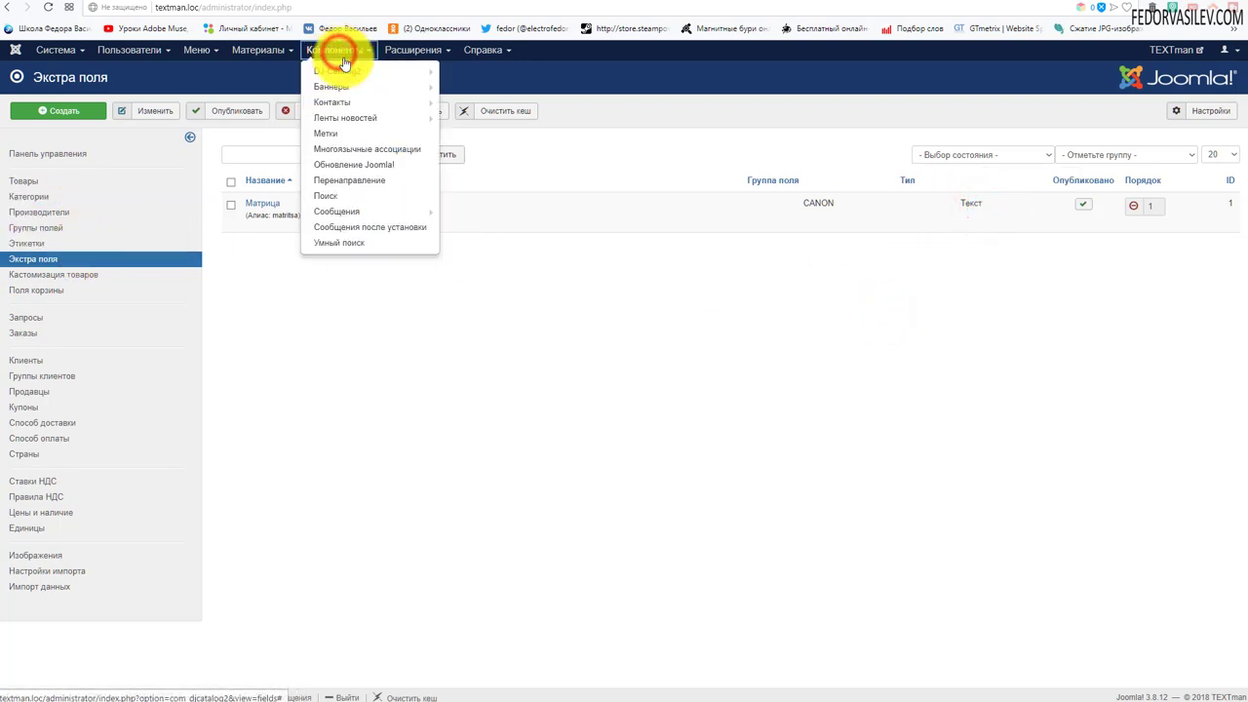
mouse_move(348, 78)
left_click(22, 181)
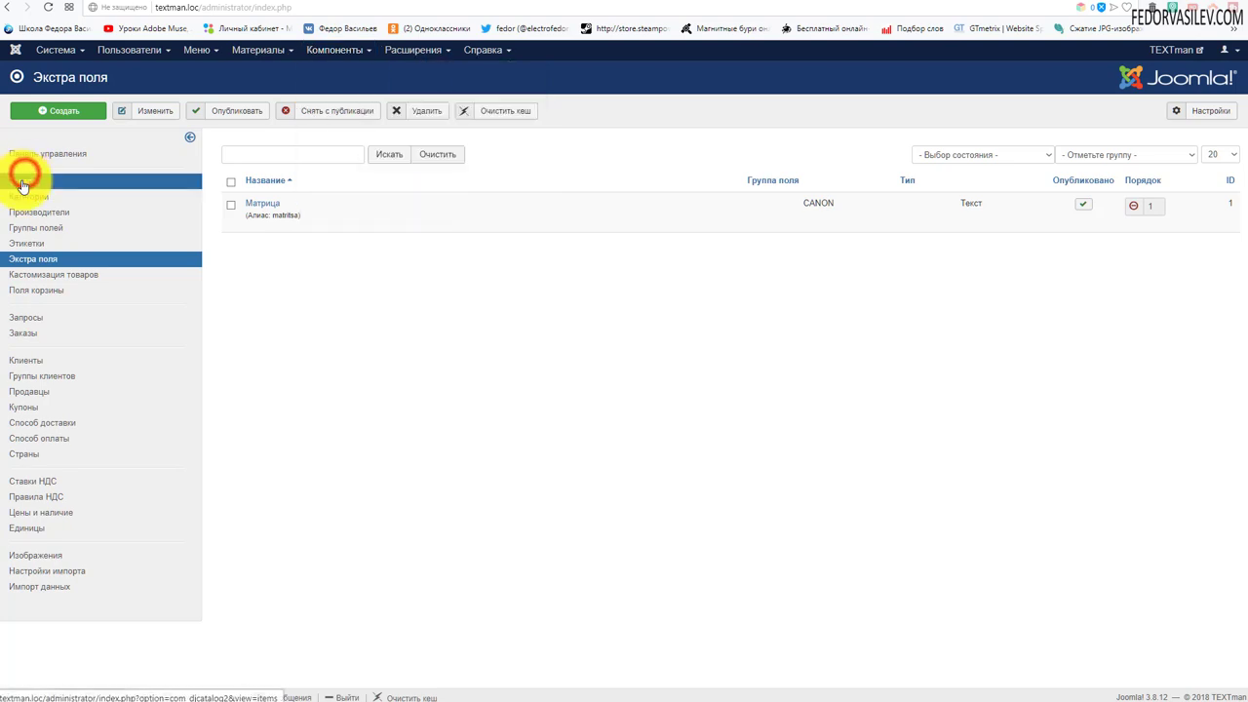
left_click(327, 263)
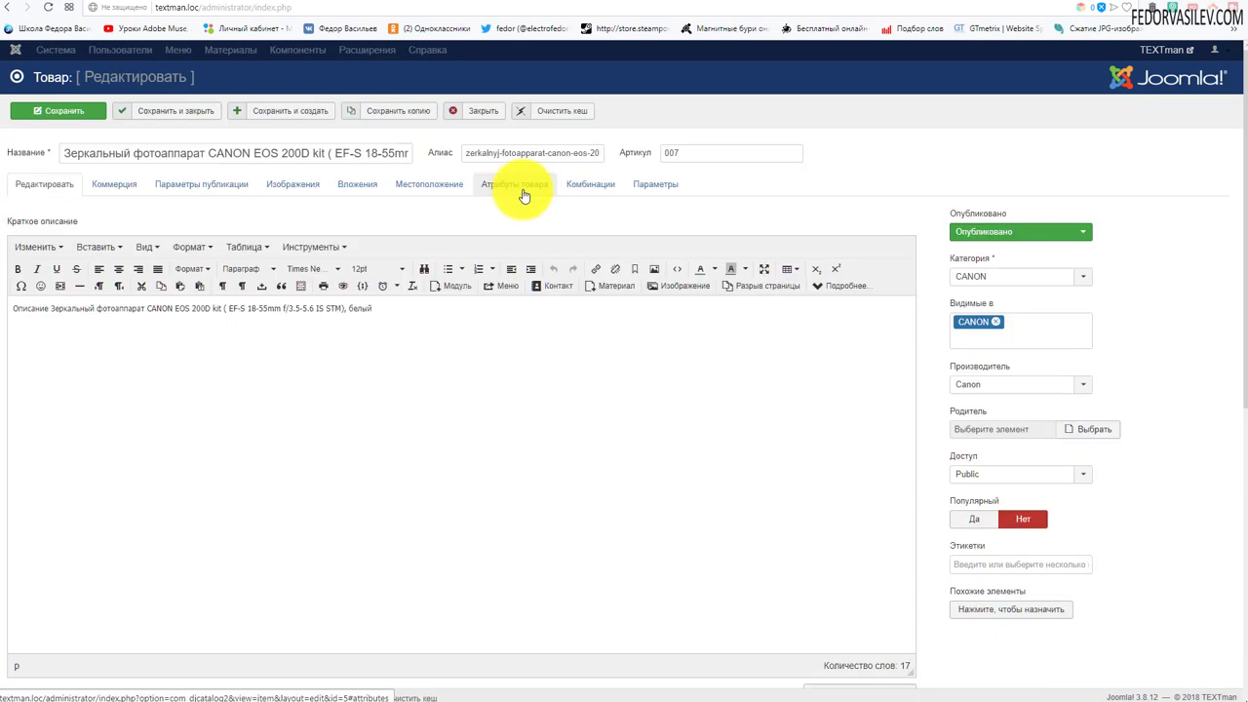
left_click(516, 185)
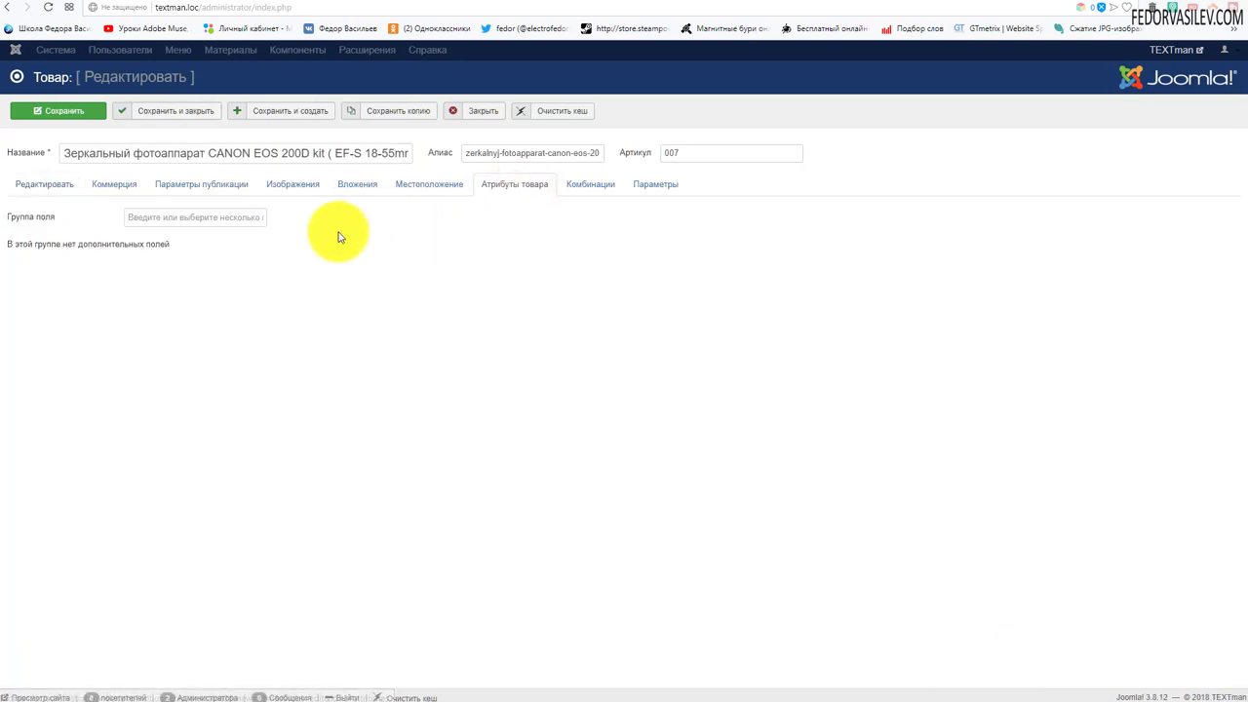
- Assign the CANON field group to the product's attributes
left_click(136, 219)
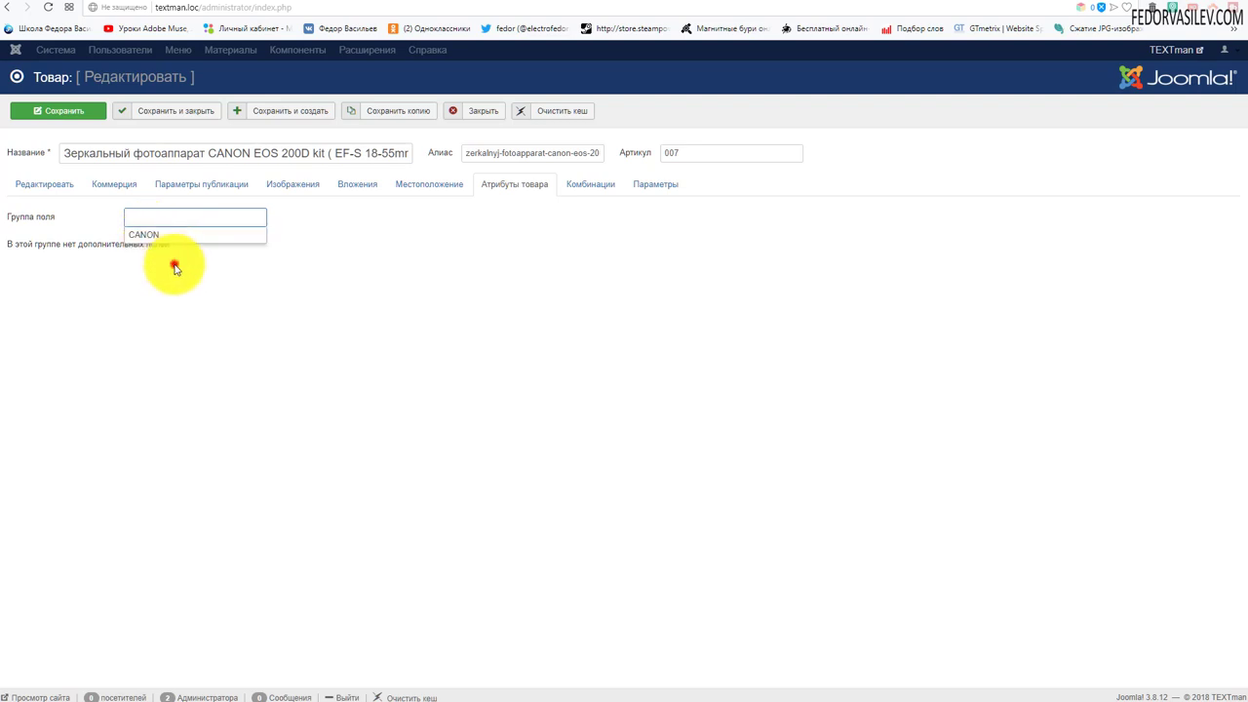
left_click(141, 219)
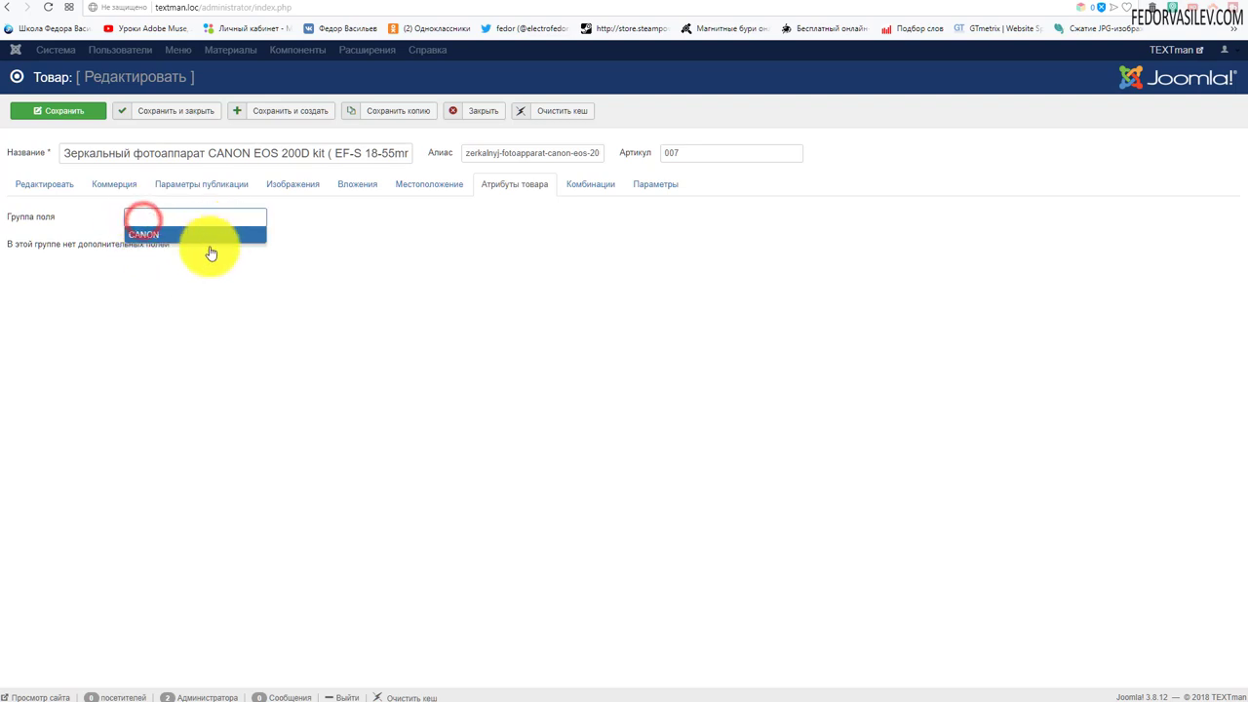
left_click(212, 302)
left_click(131, 220)
left_click(139, 234)
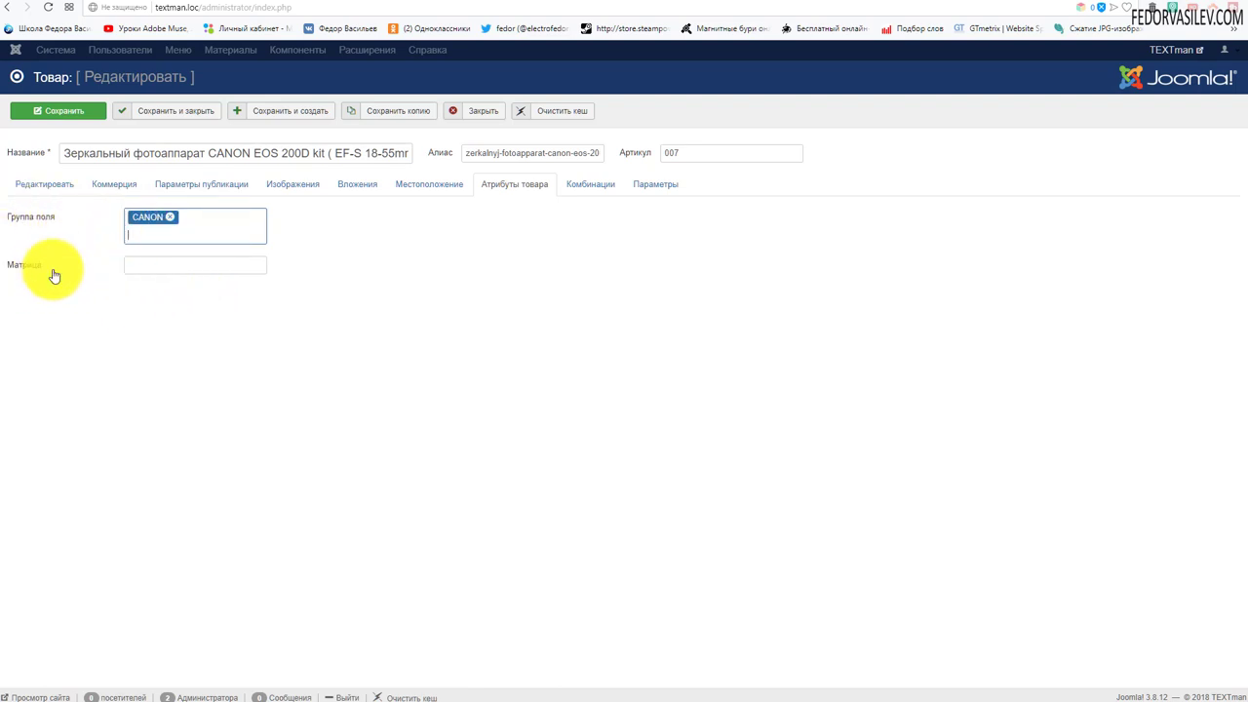
- Fill the Матрица attribute with CMOS copied from the Citilink page, without leading spaces, and save the product
left_click(145, 273)
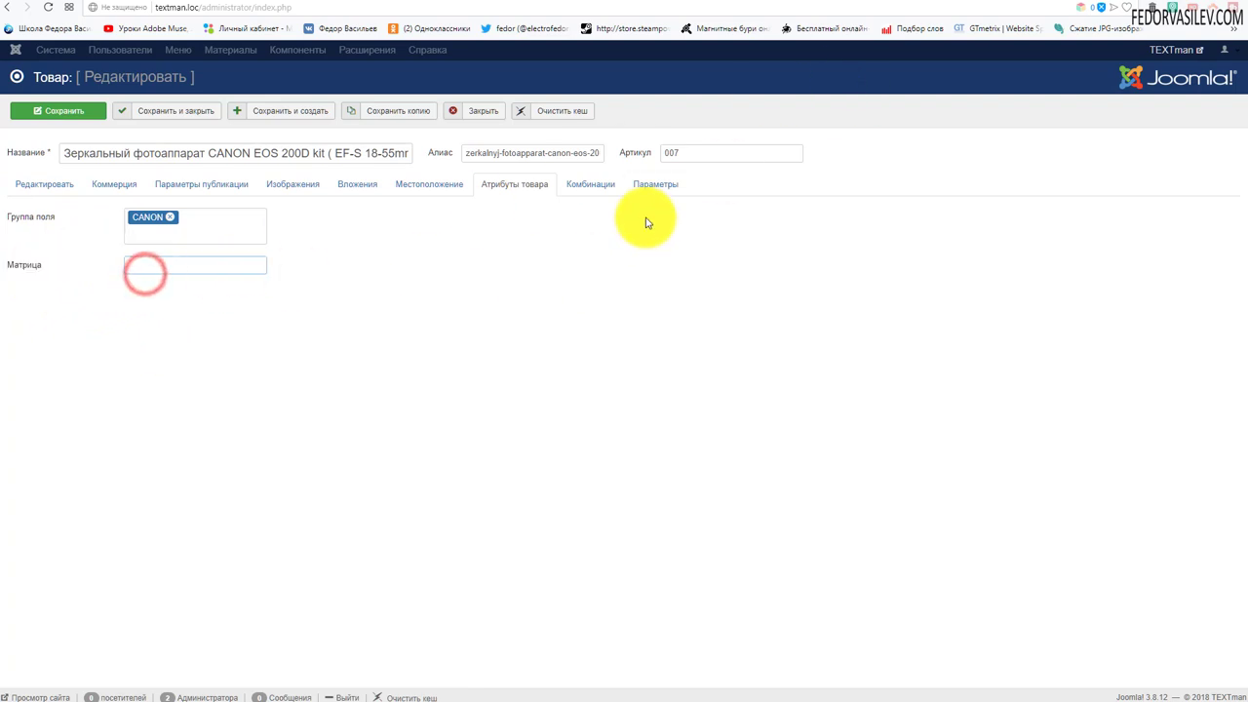
left_click(432, 2)
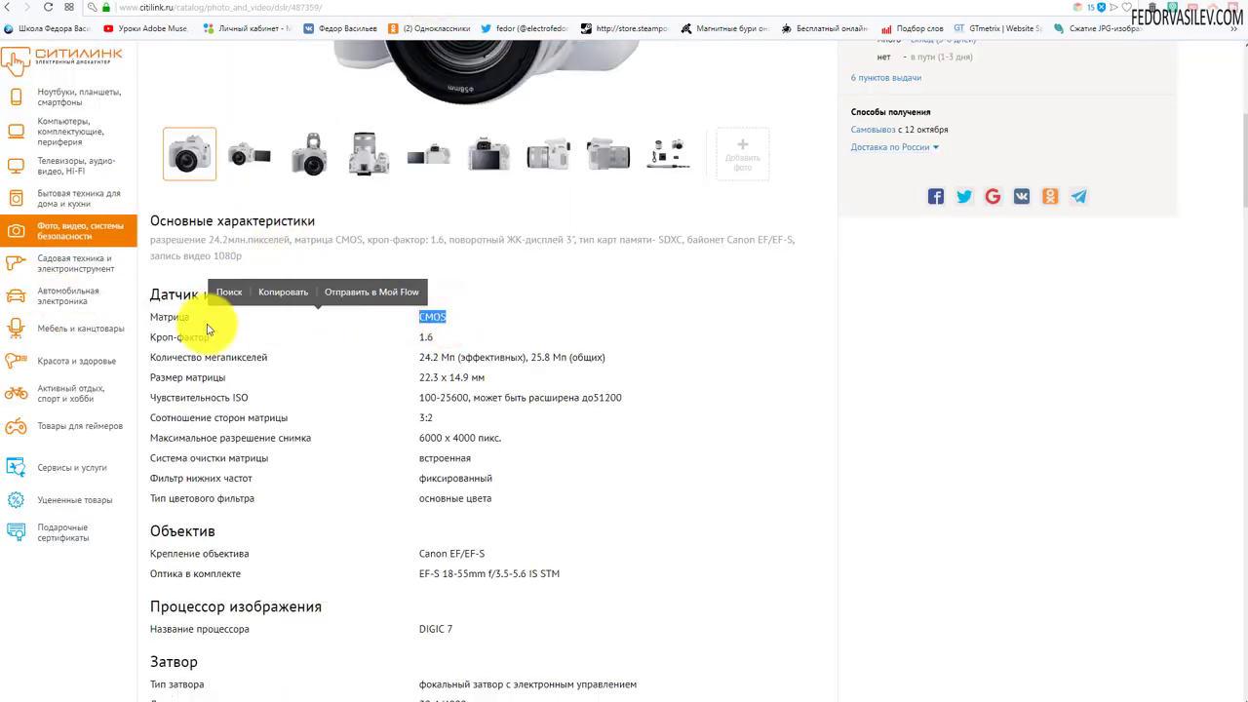
left_click(273, 291)
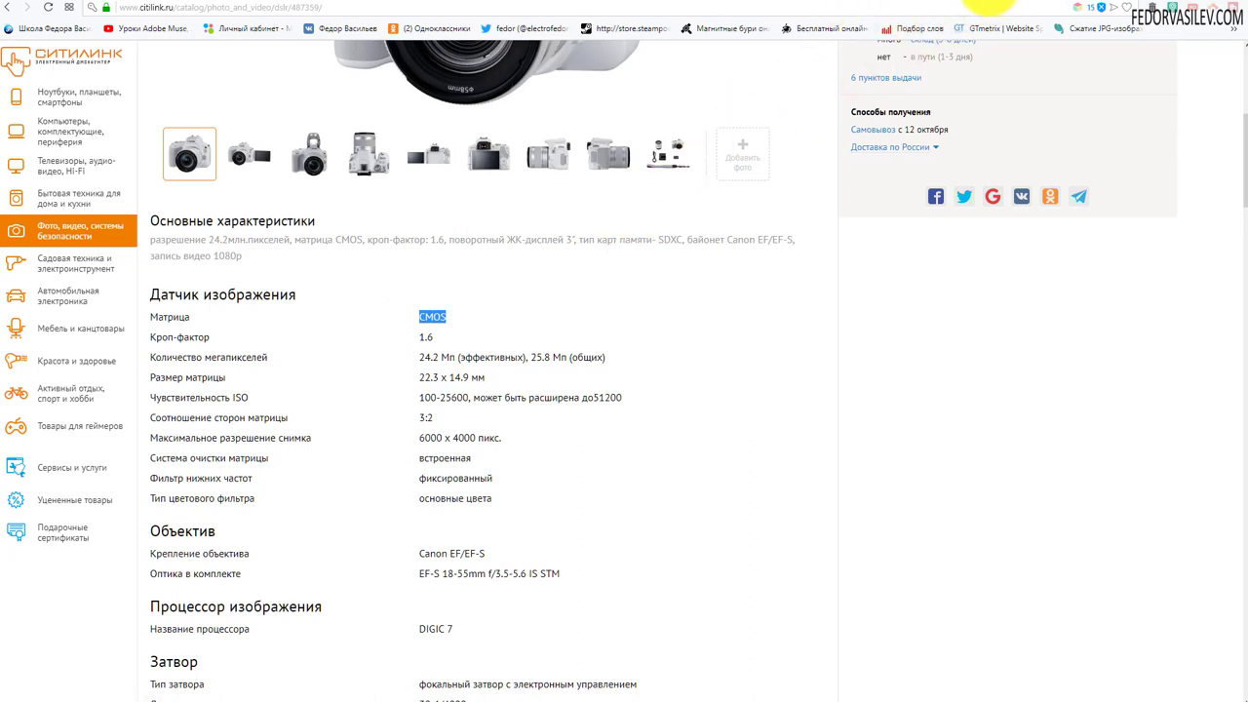
left_click(988, 5)
right_click(203, 265)
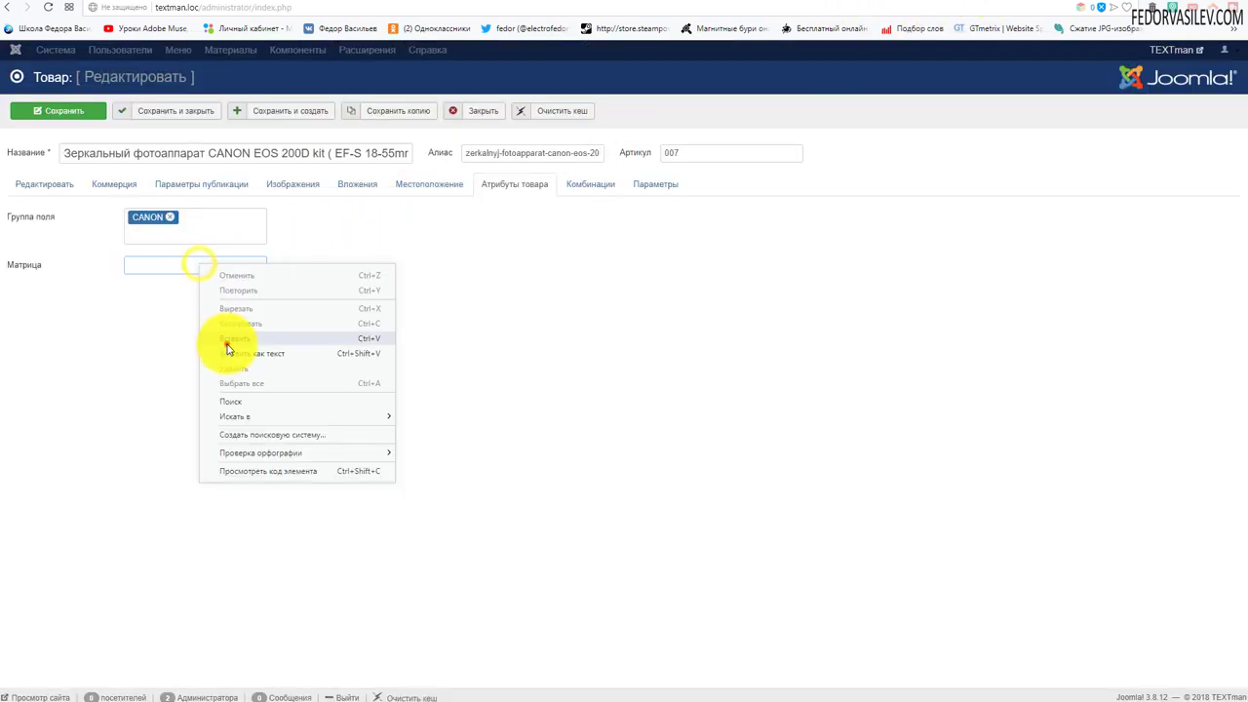
left_click(225, 341)
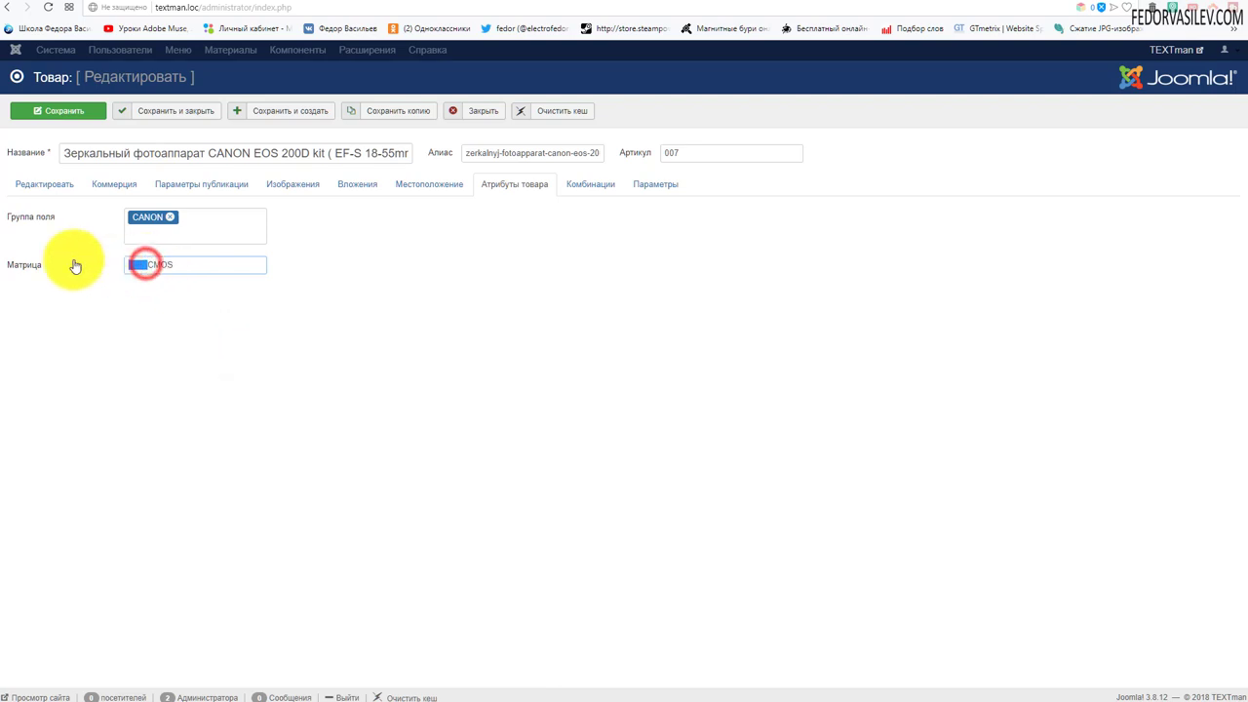
left_click(402, 315)
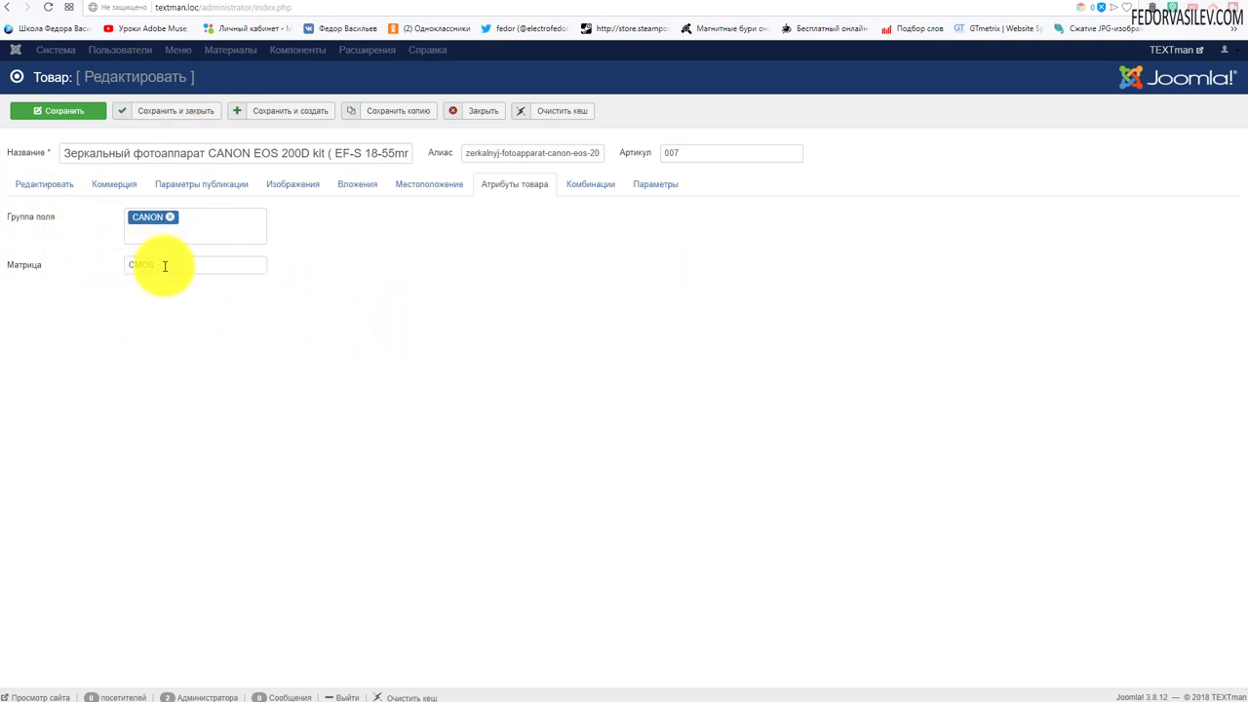
left_click(162, 264)
left_click(273, 271)
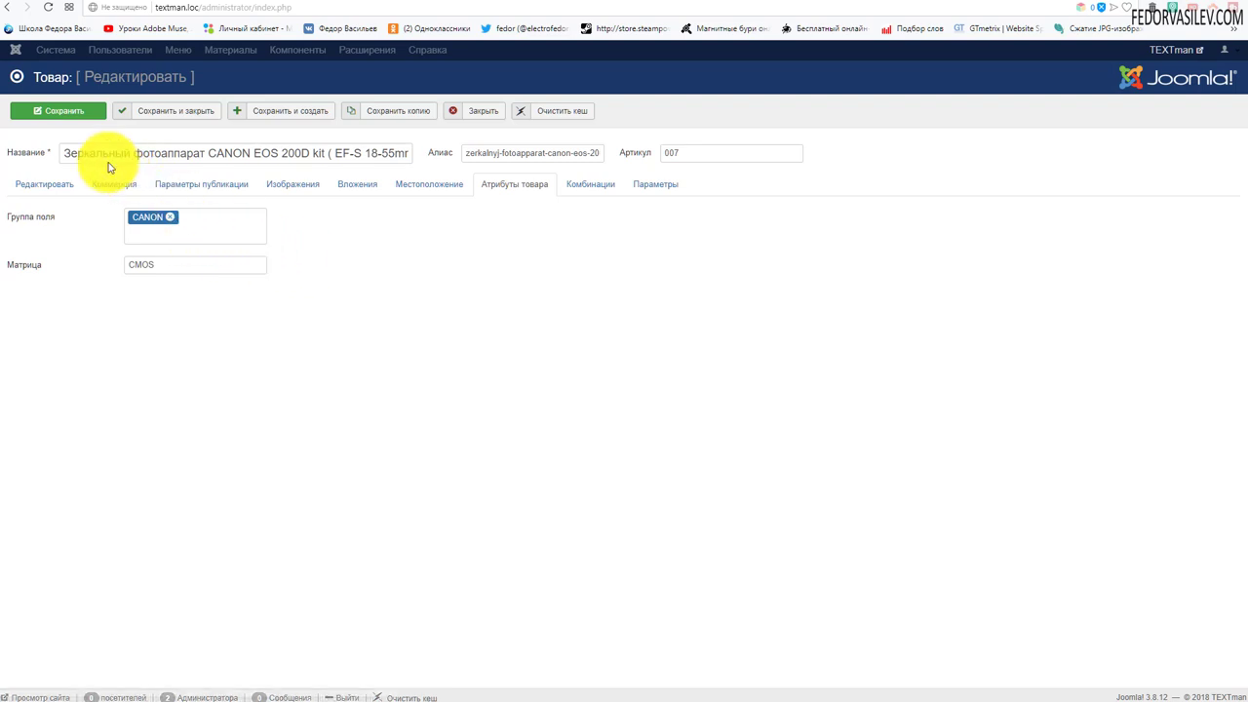
left_click(78, 117)
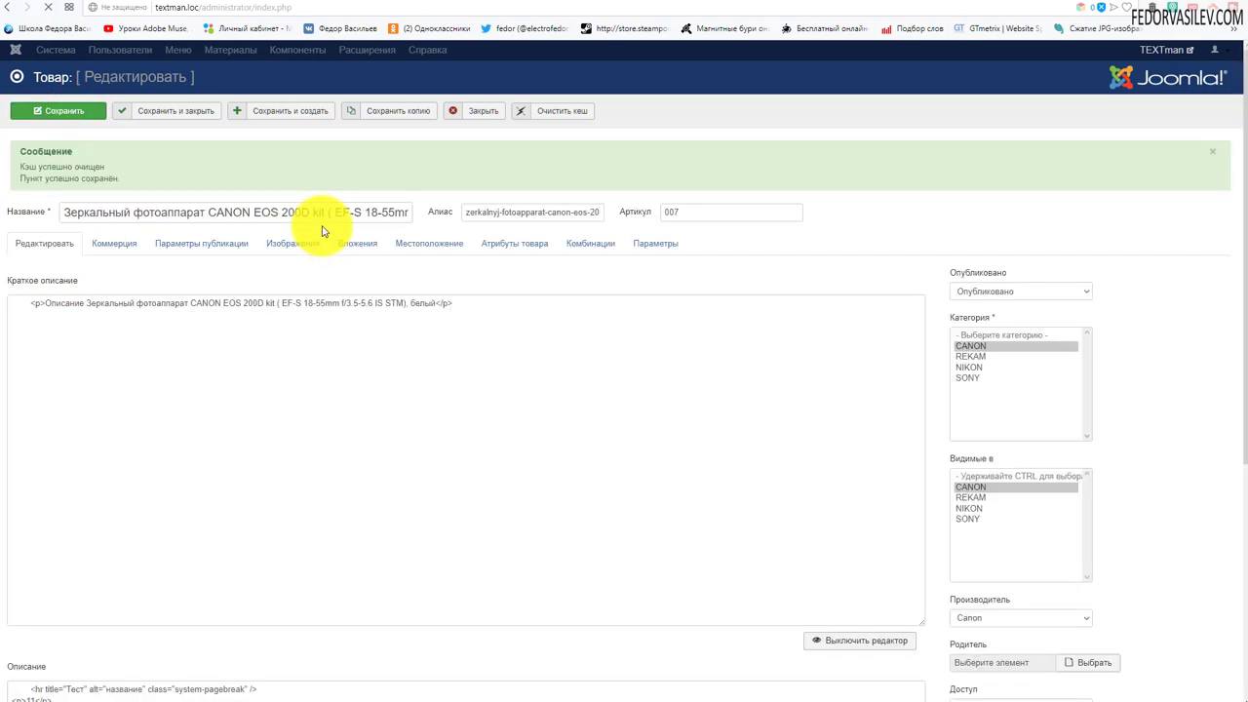
- Check on the site's CANON EOS 200D product page how the Матрица icon and its value are displayed
key("ctrl+Tab")
scroll(646, 256, "down", 6)
left_click(786, 209)
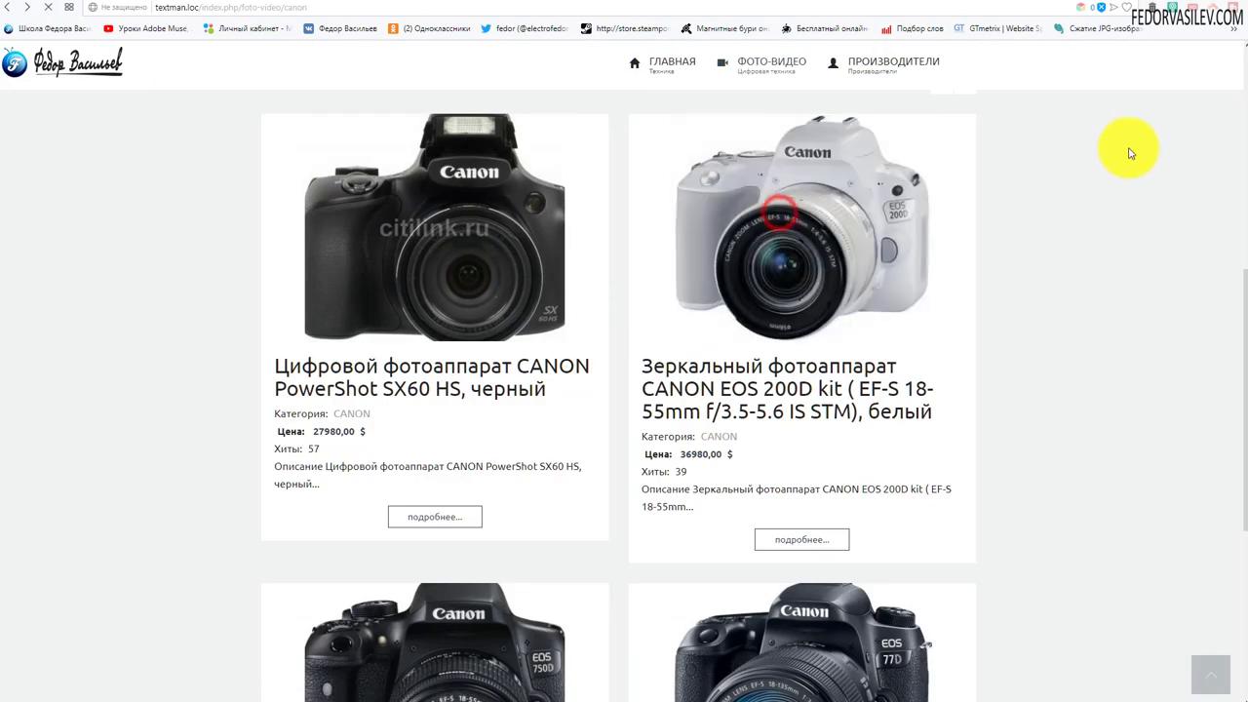
scroll(634, 306, "down", 3)
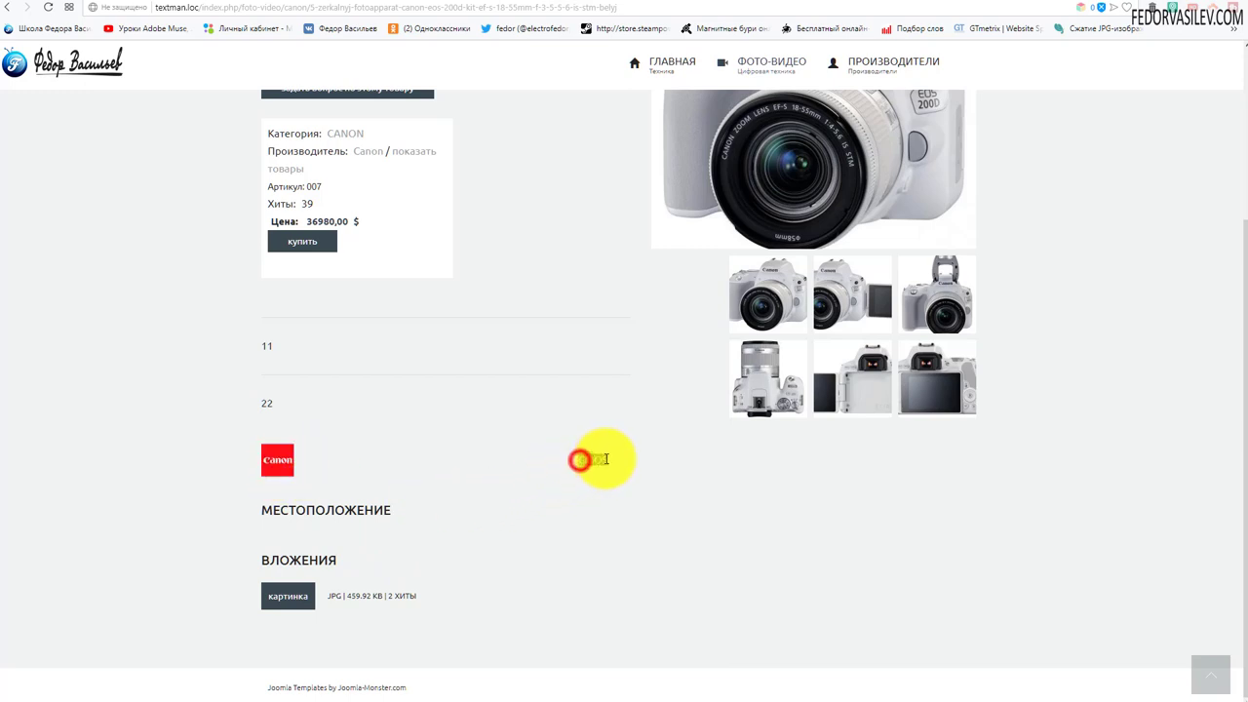
left_click_drag(579, 460, 605, 459)
left_click(651, 497)
left_click(548, 409)
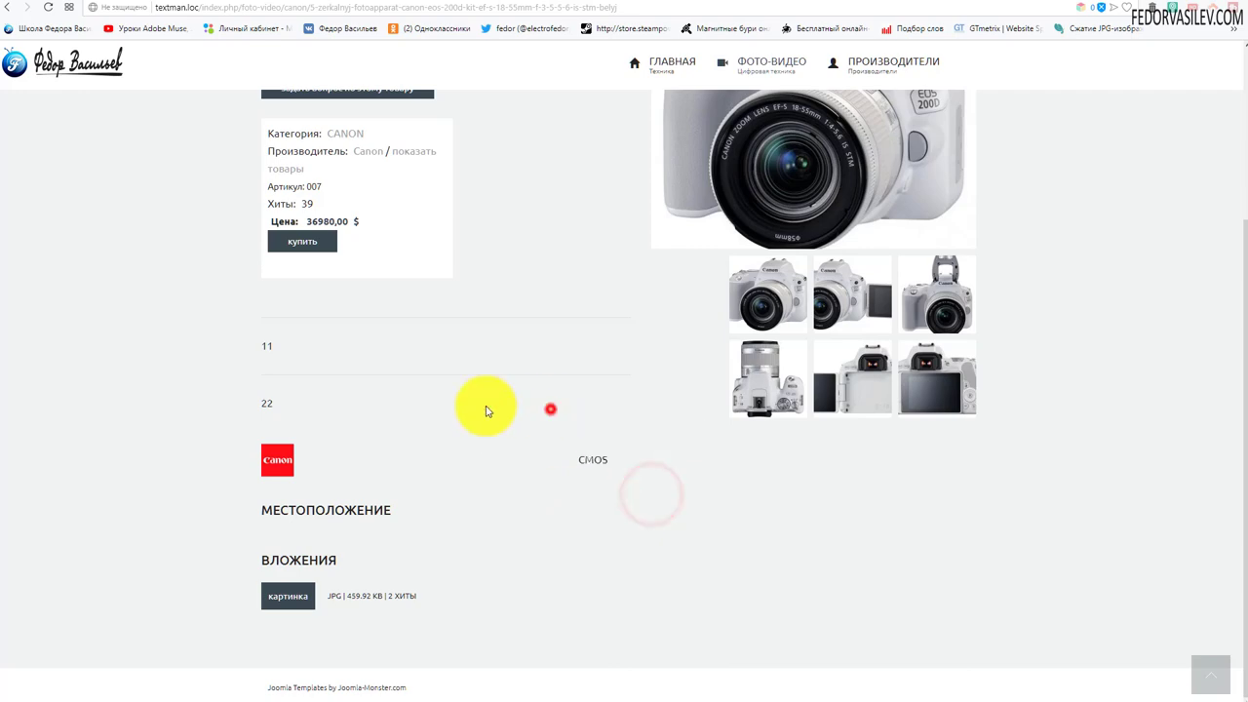
- Examine the ungrouped characteristics table on the demo catalogue's BMW 850i page, from doors to year
left_click(1053, 2)
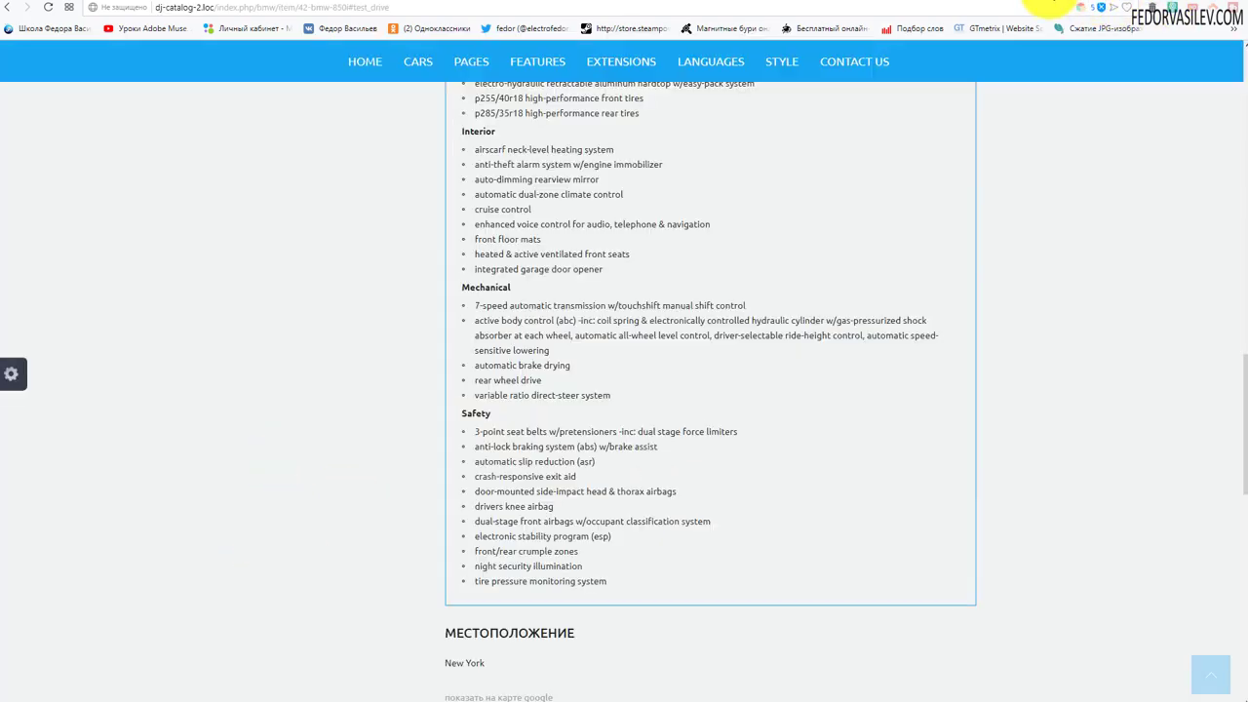
scroll(732, 274, "up", 9)
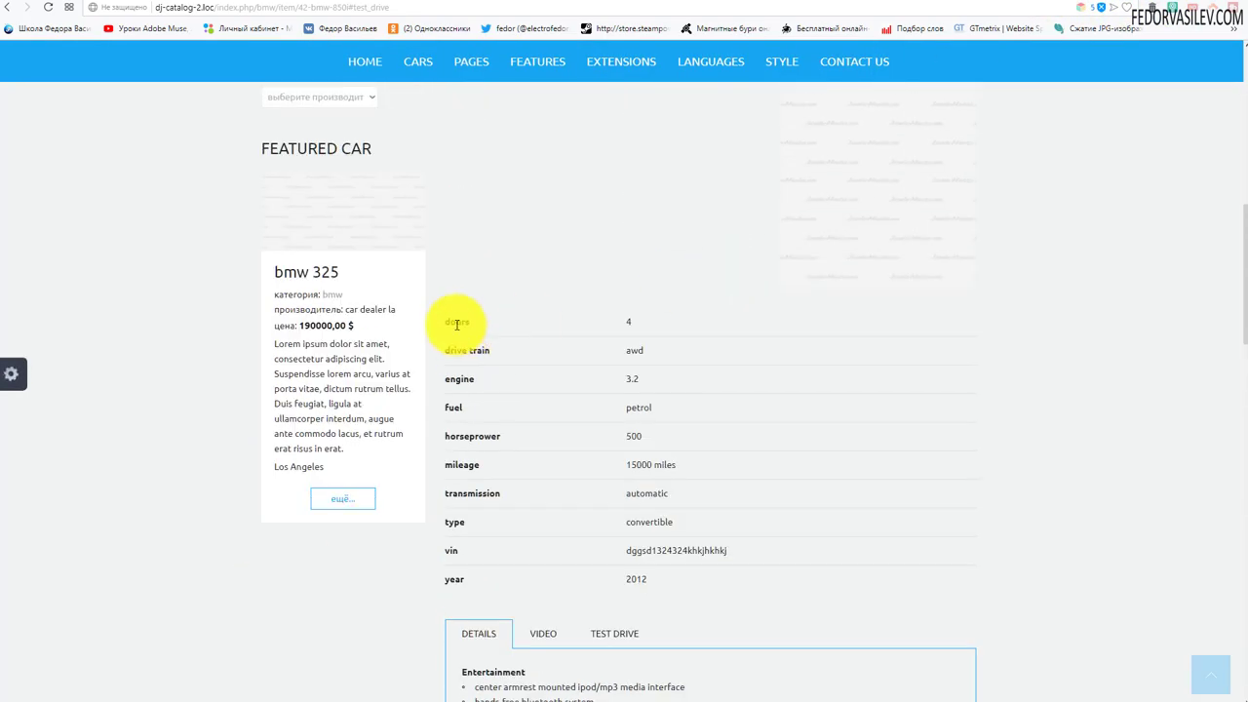
left_click_drag(456, 320, 651, 585)
scroll(726, 341, "down", 1)
left_click(727, 337)
scroll(598, 270, "up", 1)
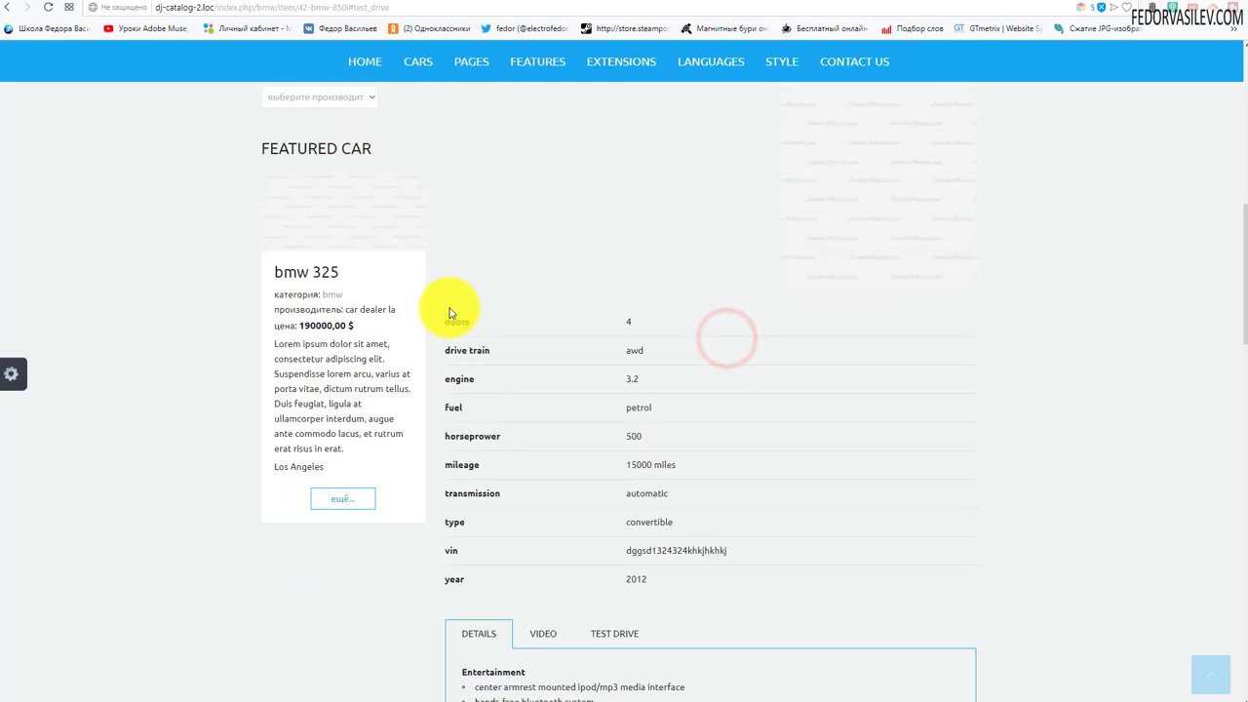
left_click_drag(454, 322, 752, 552)
left_click(834, 490)
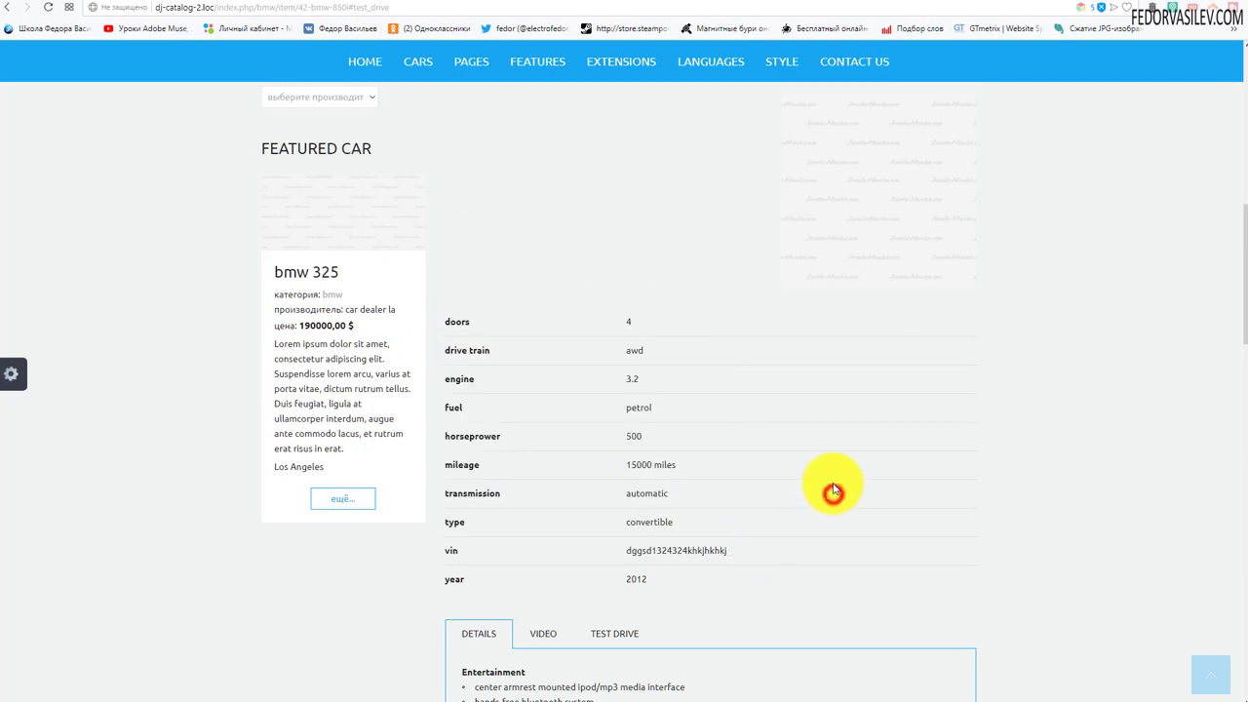
left_click_drag(667, 583, 568, 342)
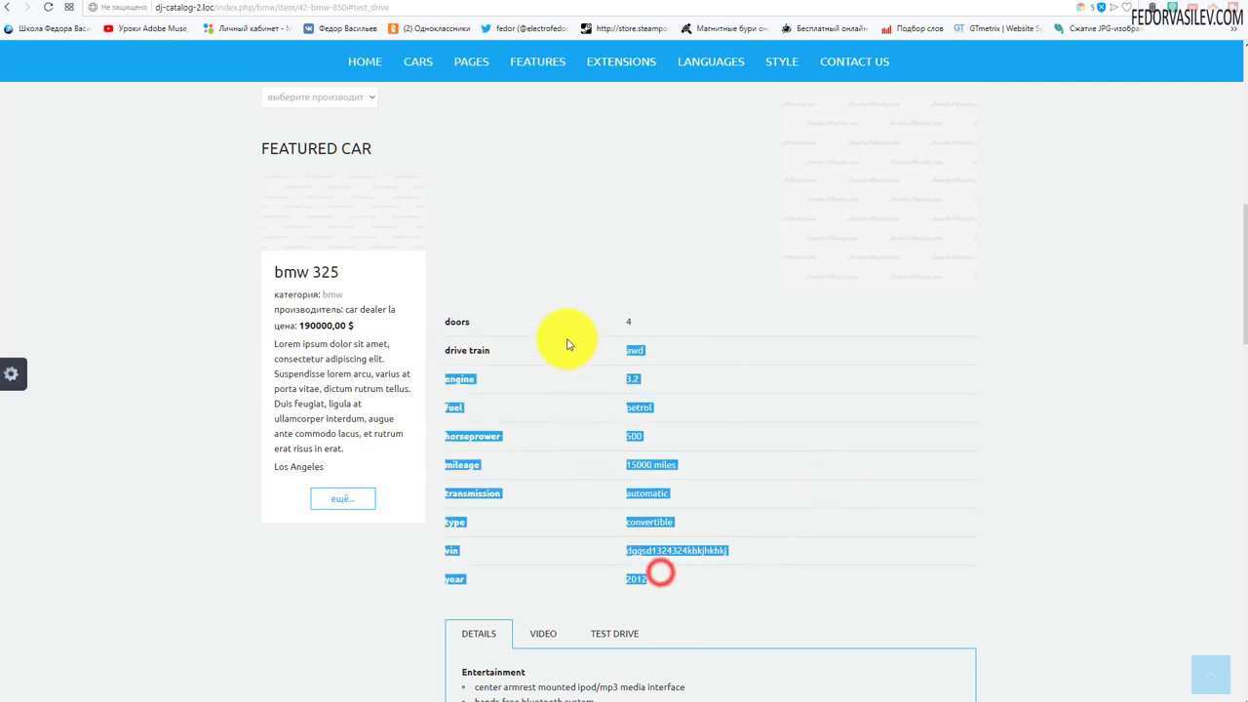
left_click(866, 351)
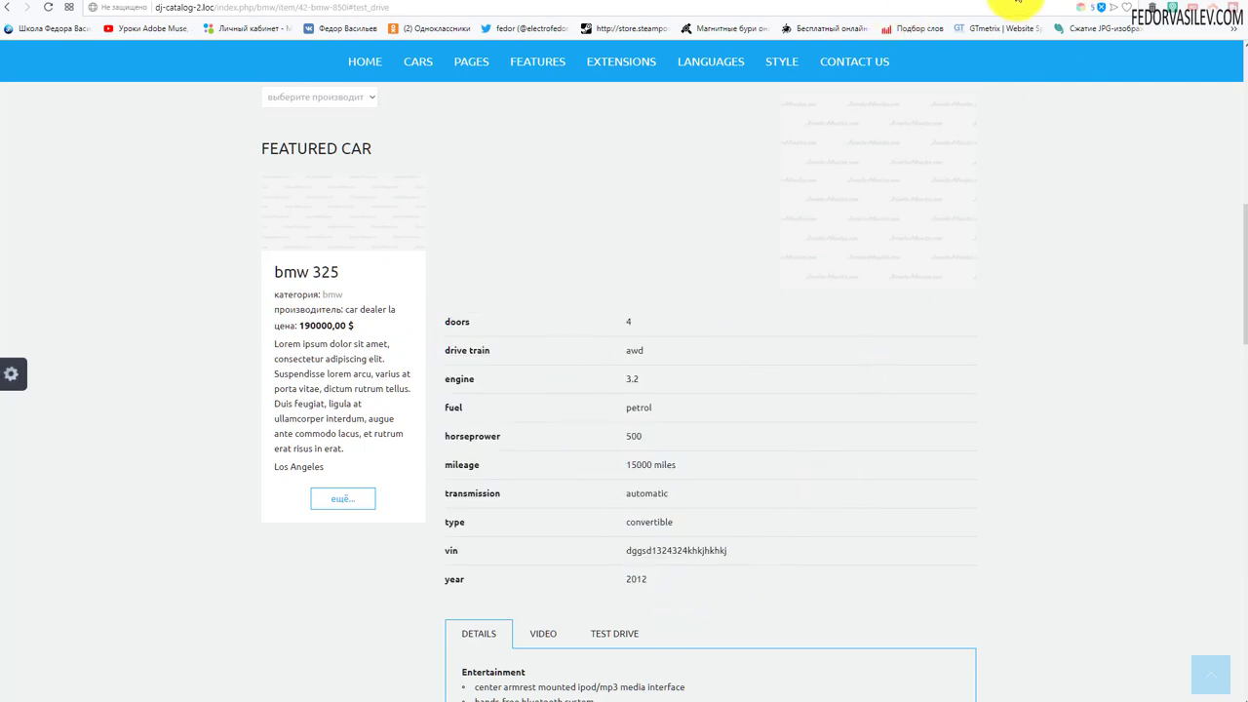
- Examine how the Citilink camera page groups characteristics under headings such as Датчик изображения and Объектив
left_click(1014, 3)
left_click(439, 2)
left_click(354, 285)
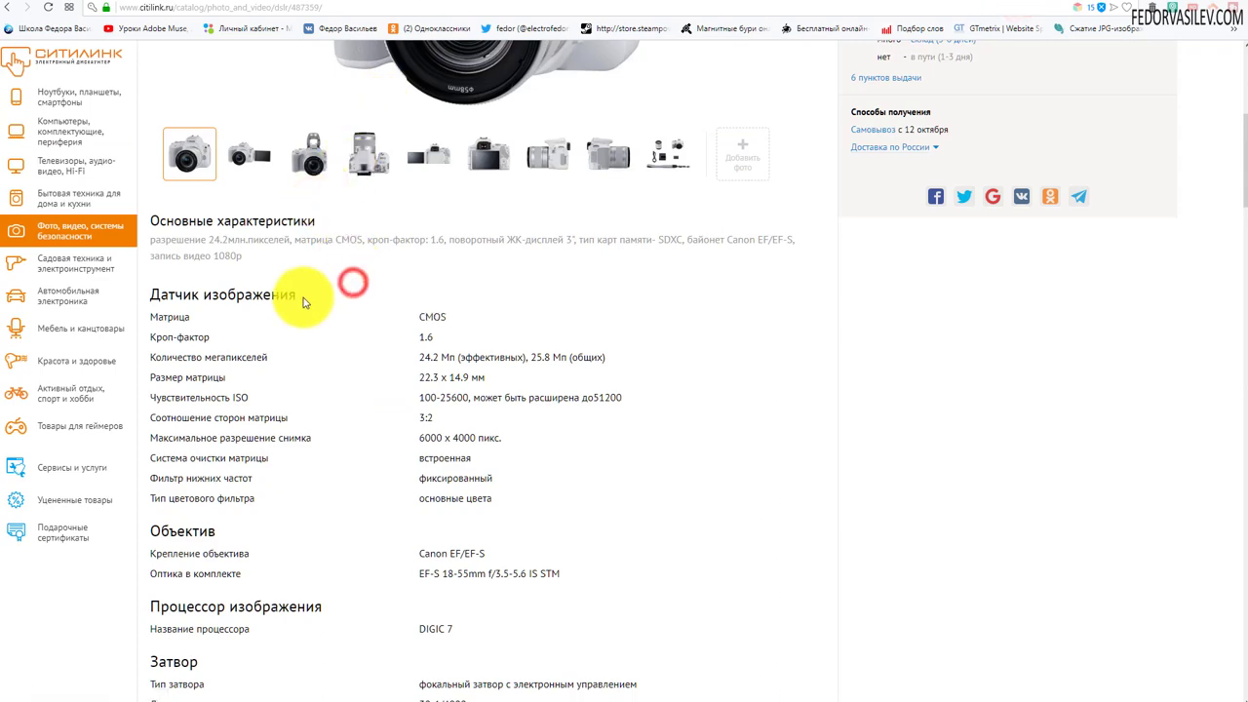
left_click_drag(302, 293, 237, 293)
scroll(295, 390, "down", 2)
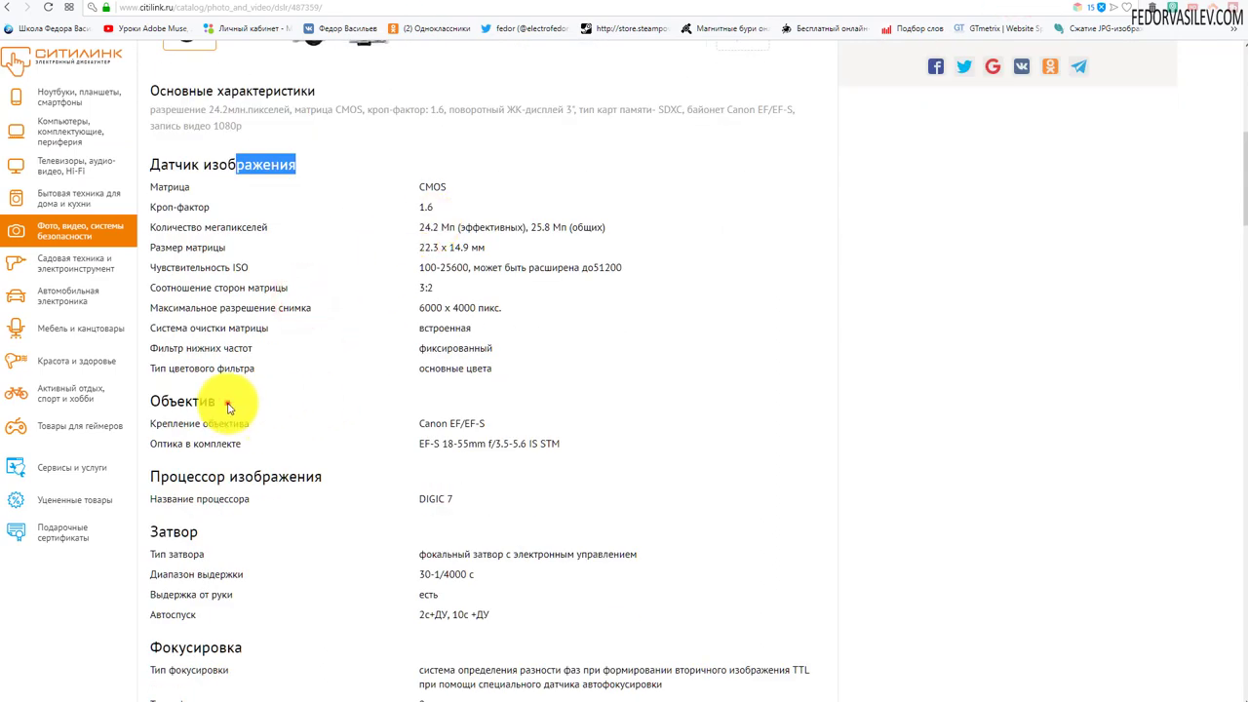
left_click_drag(223, 405, 185, 403)
scroll(293, 322, "down", 2)
scroll(233, 362, "up", 3)
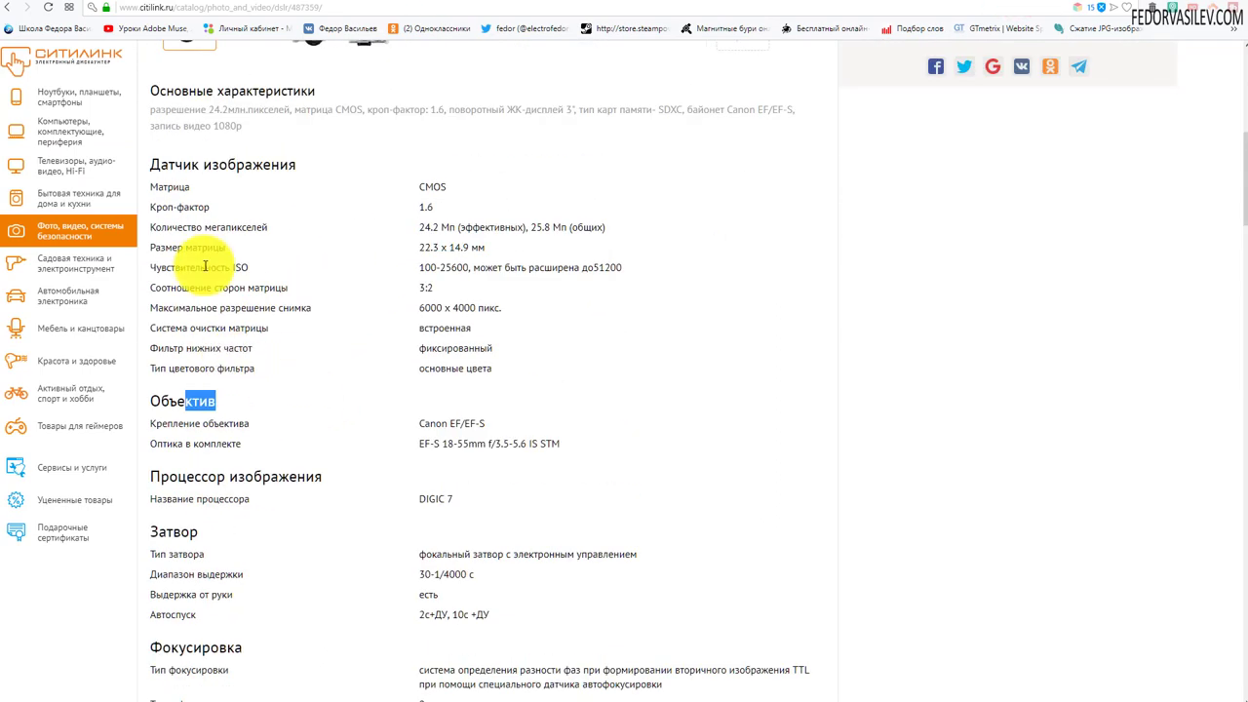
left_click_drag(301, 232, 192, 232)
left_click_drag(237, 419, 252, 446)
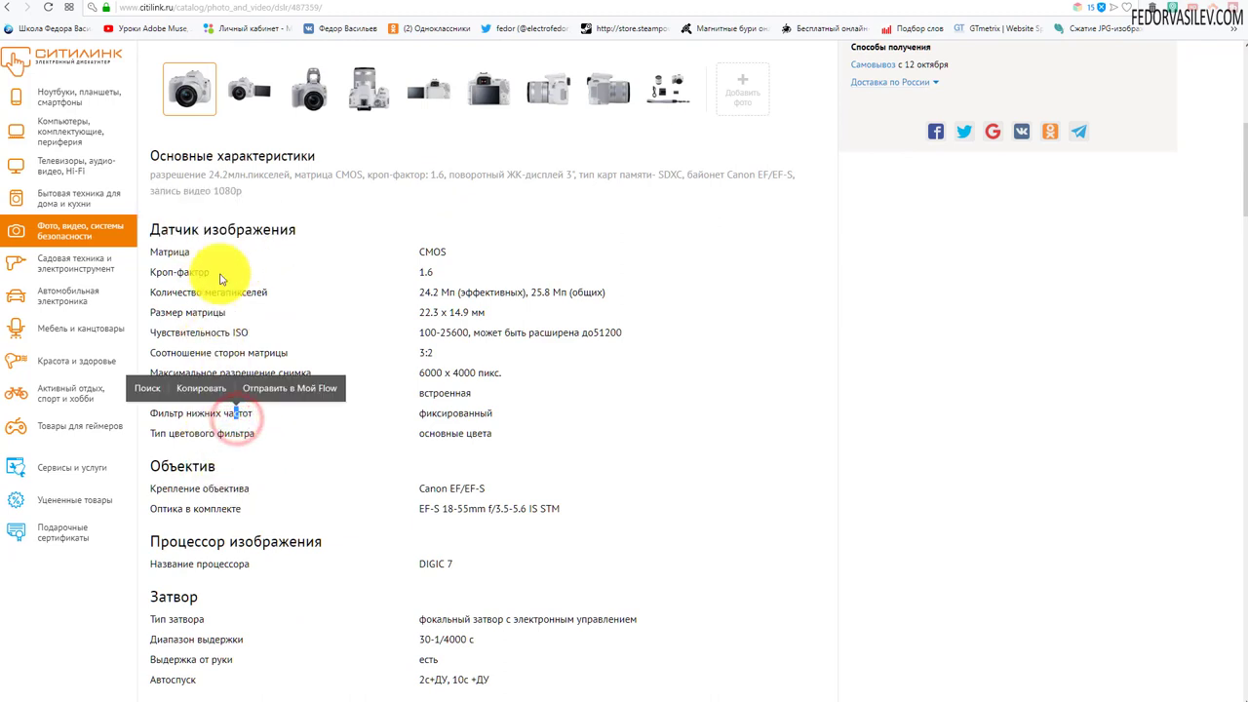
left_click_drag(252, 226, 237, 230)
left_click(235, 429)
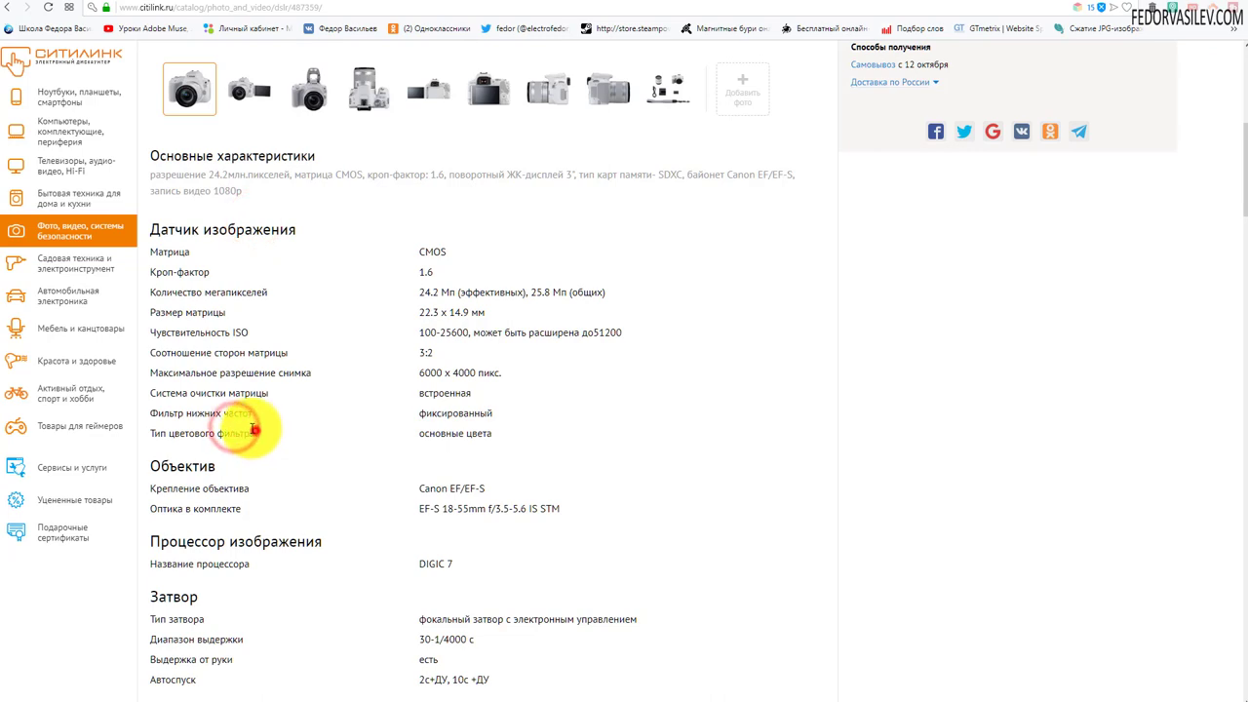
left_click_drag(254, 429, 148, 252)
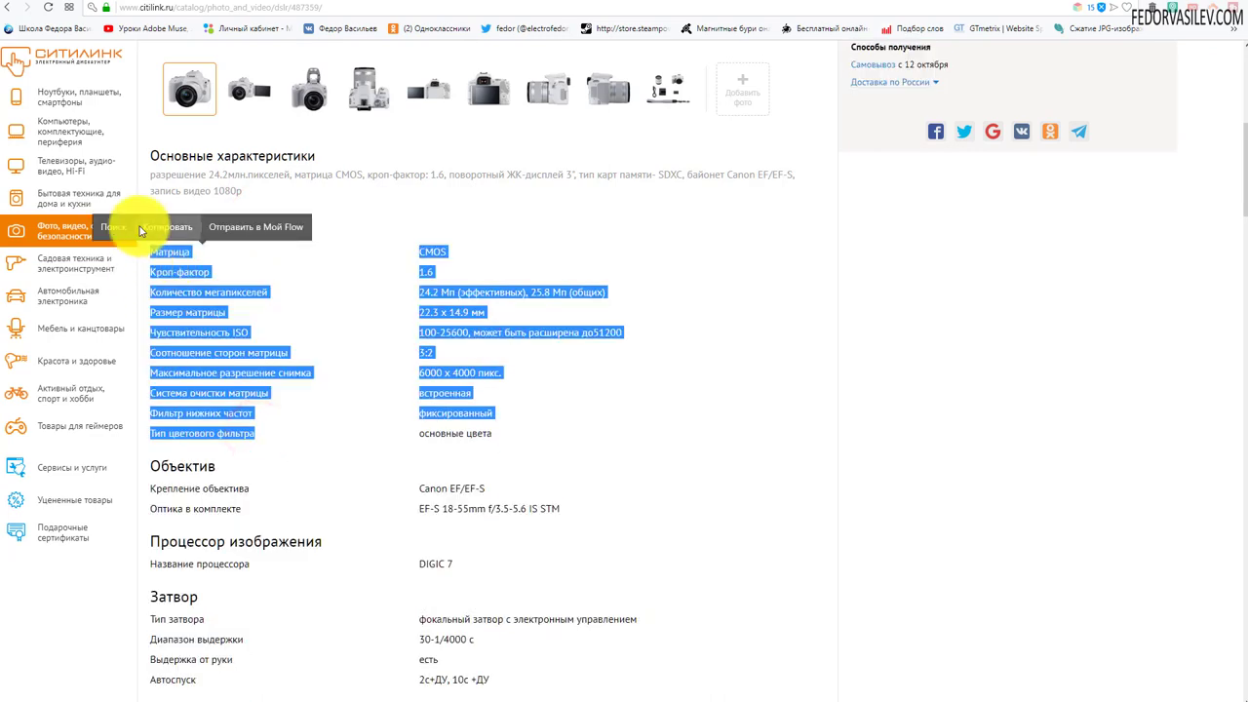
- Examine the further characteristic groups on the Citilink camera page, such as Объектив and its lens mount and kit optics rows
left_click(364, 372)
scroll(341, 351, "down", 3)
left_click_drag(223, 209, 183, 230)
left_click(215, 208)
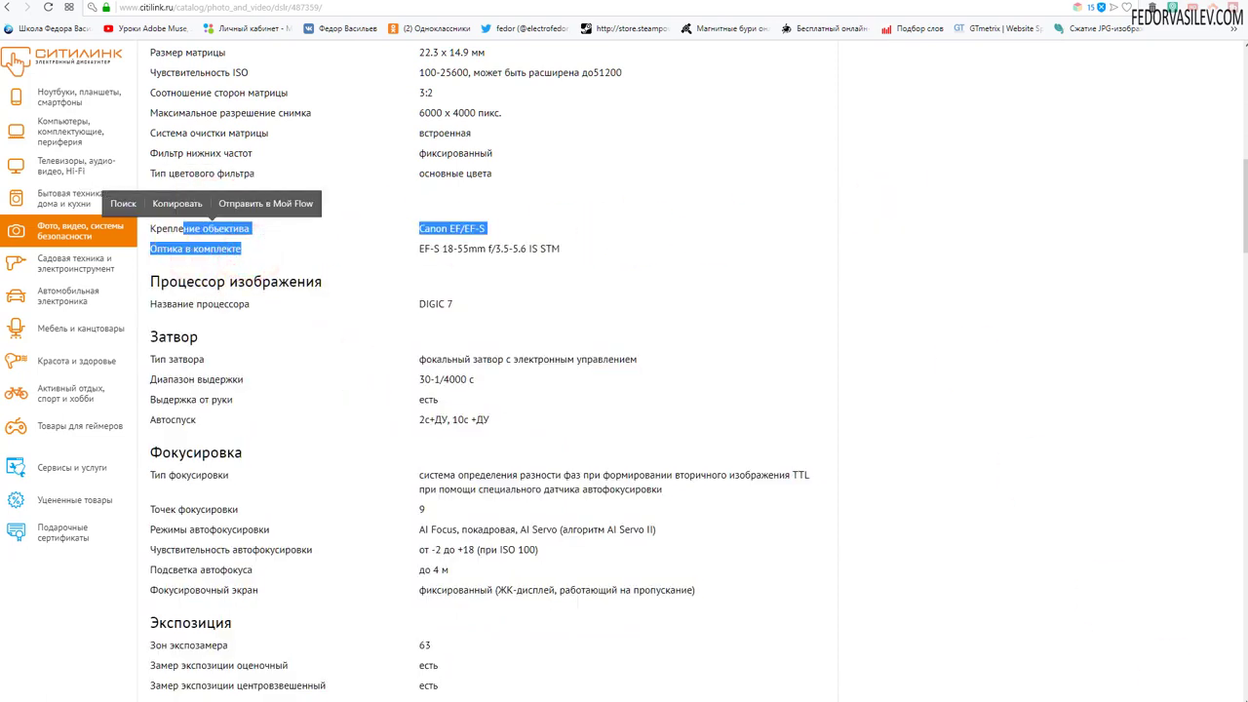
- Remove the layout image from the Матрица extra field in the DJ-Catalog2 administration and save the field
key("ctrl+Tab")
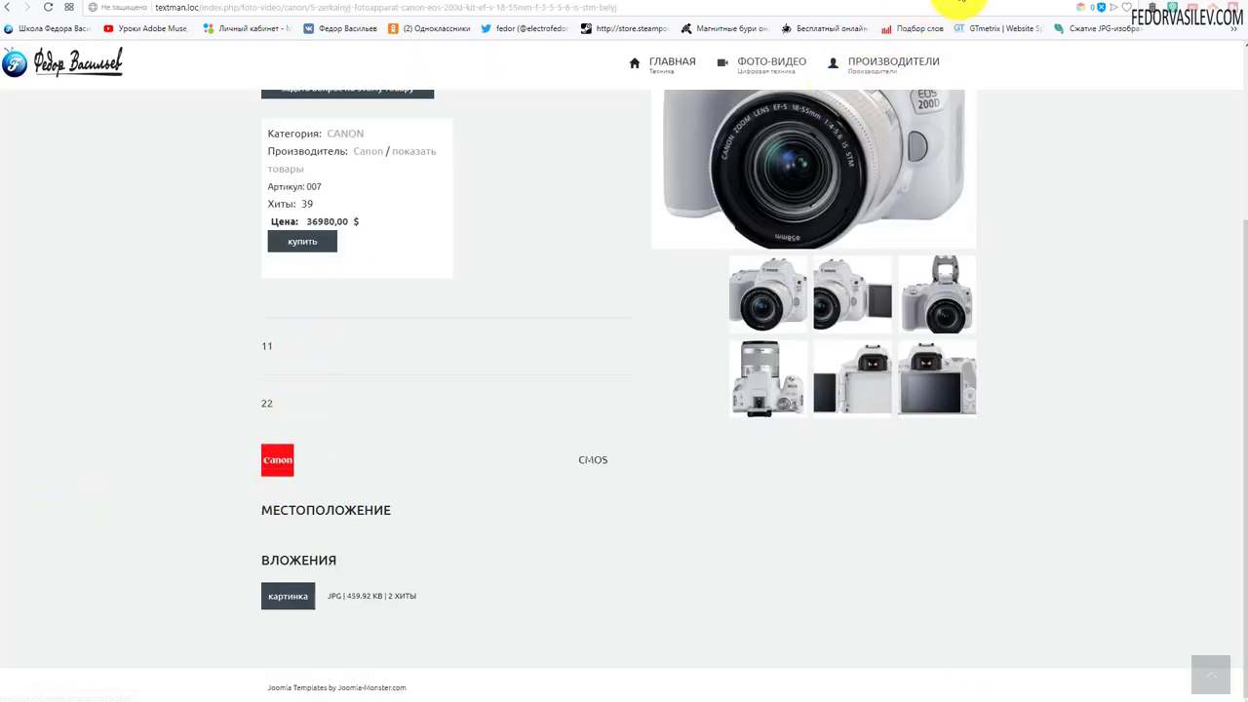
left_click(944, 4)
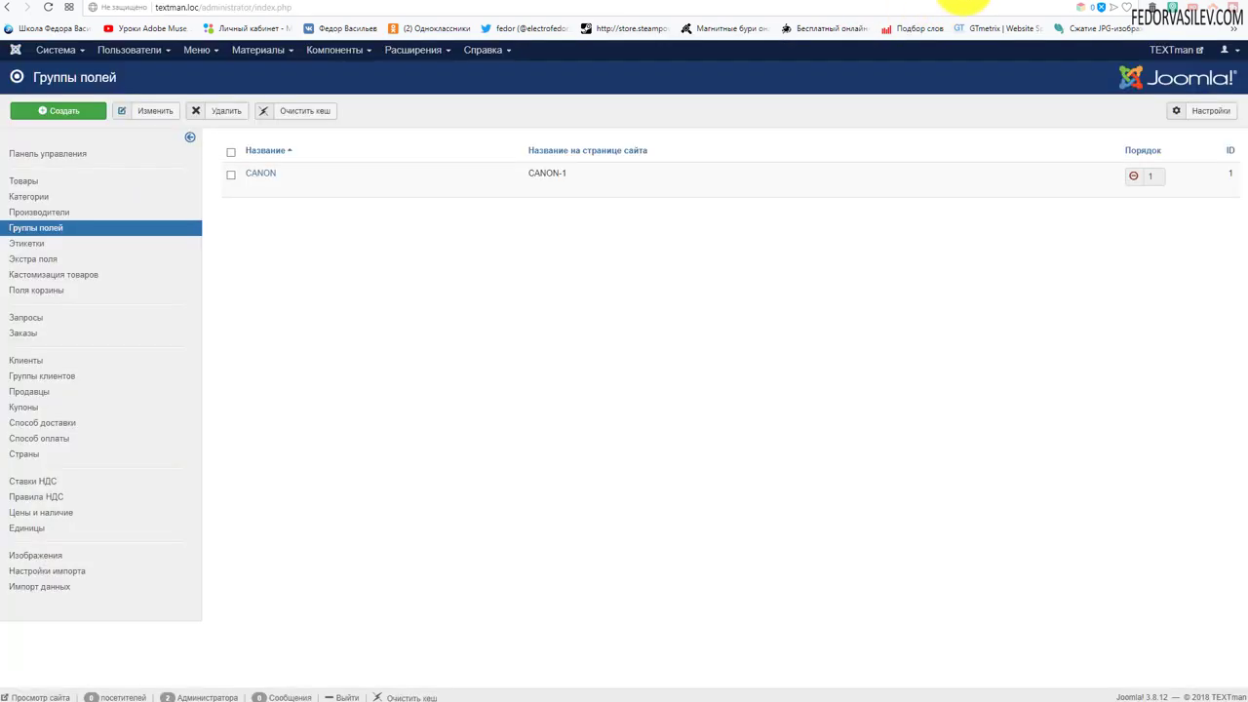
left_click(45, 251)
left_click(33, 198)
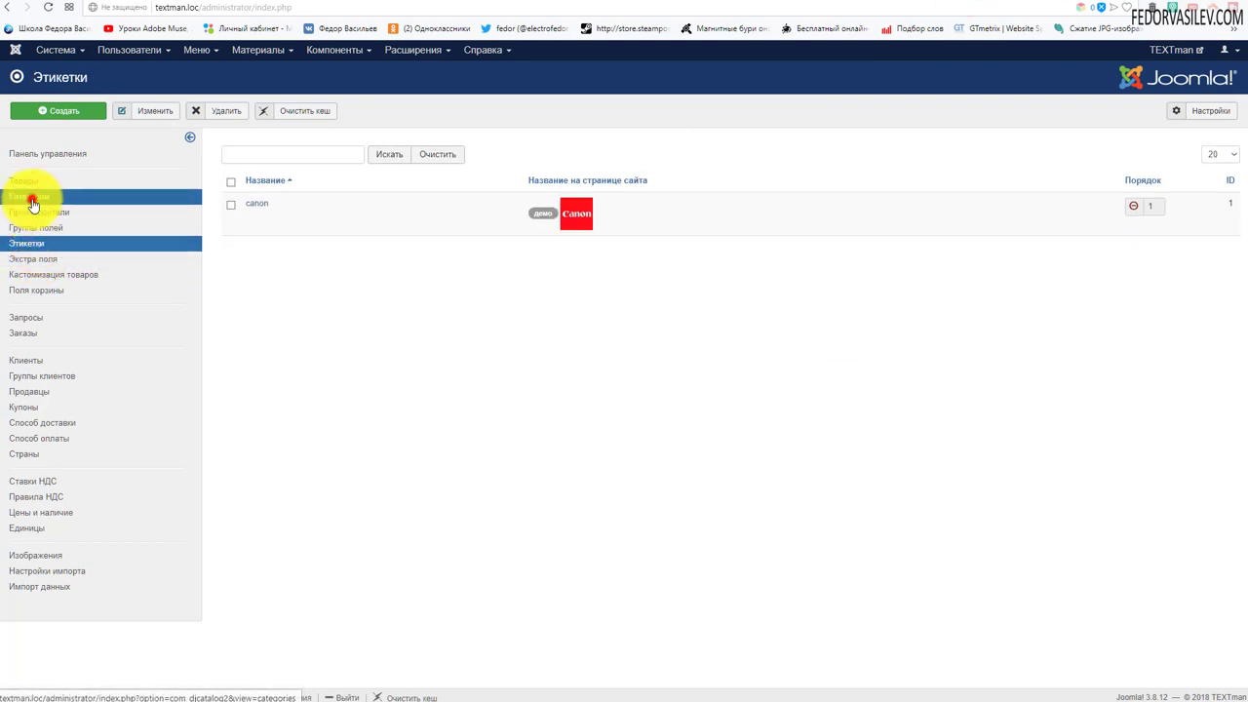
left_click(37, 183)
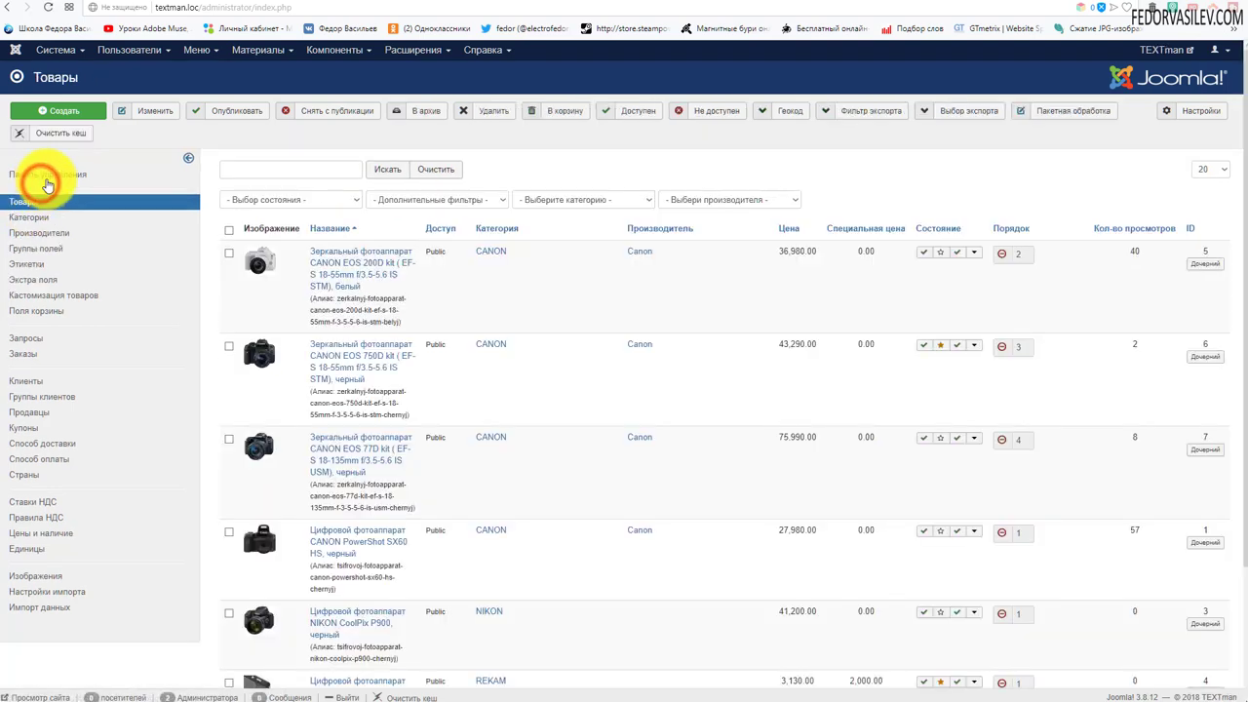
left_click(357, 50)
left_click(353, 68)
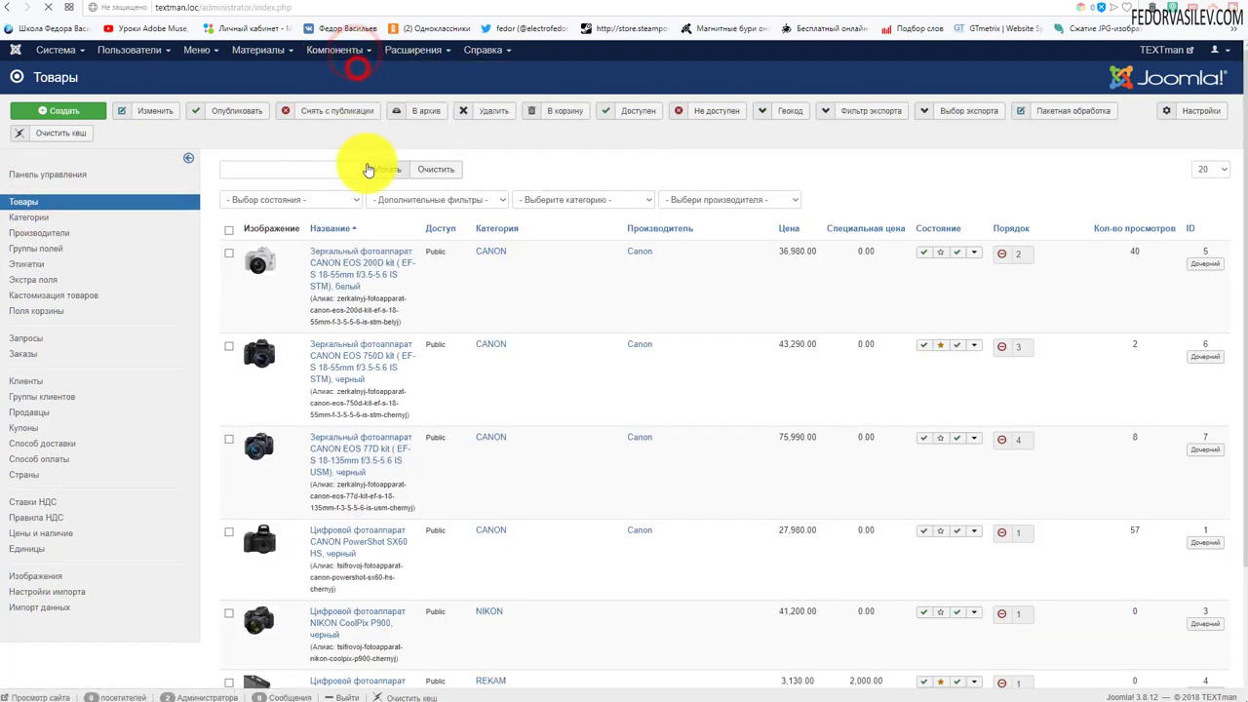
left_click(540, 169)
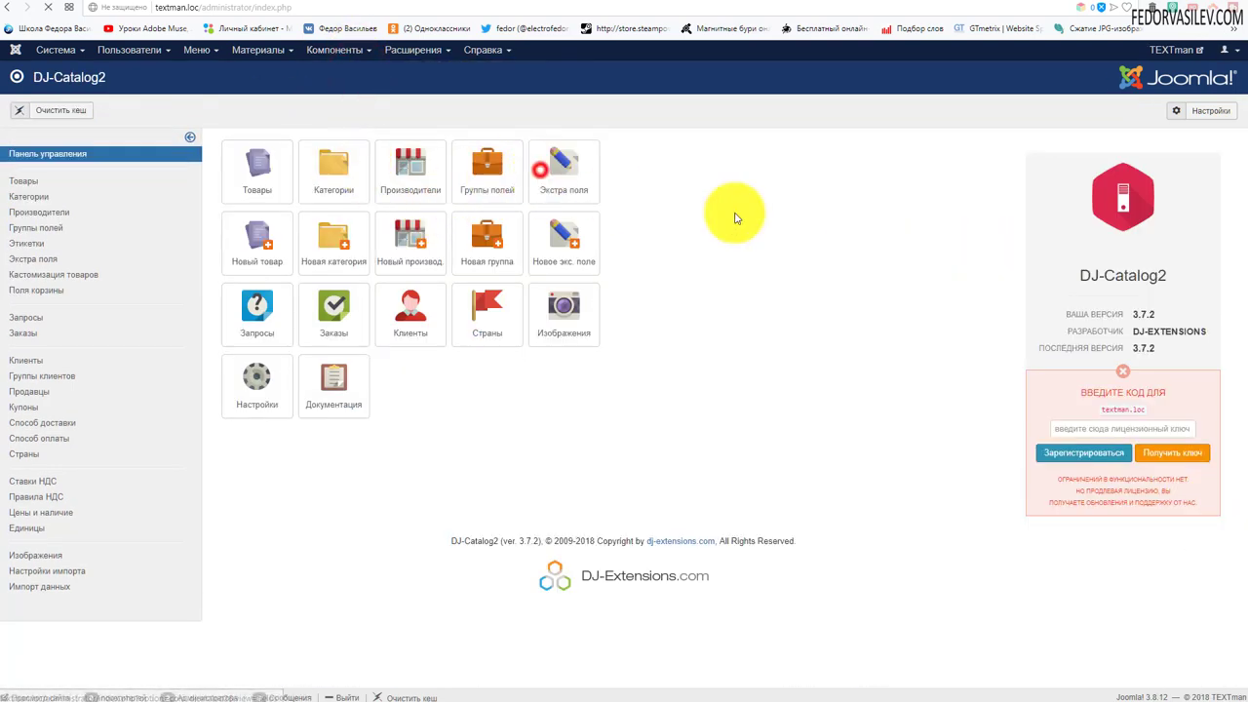
left_click(263, 203)
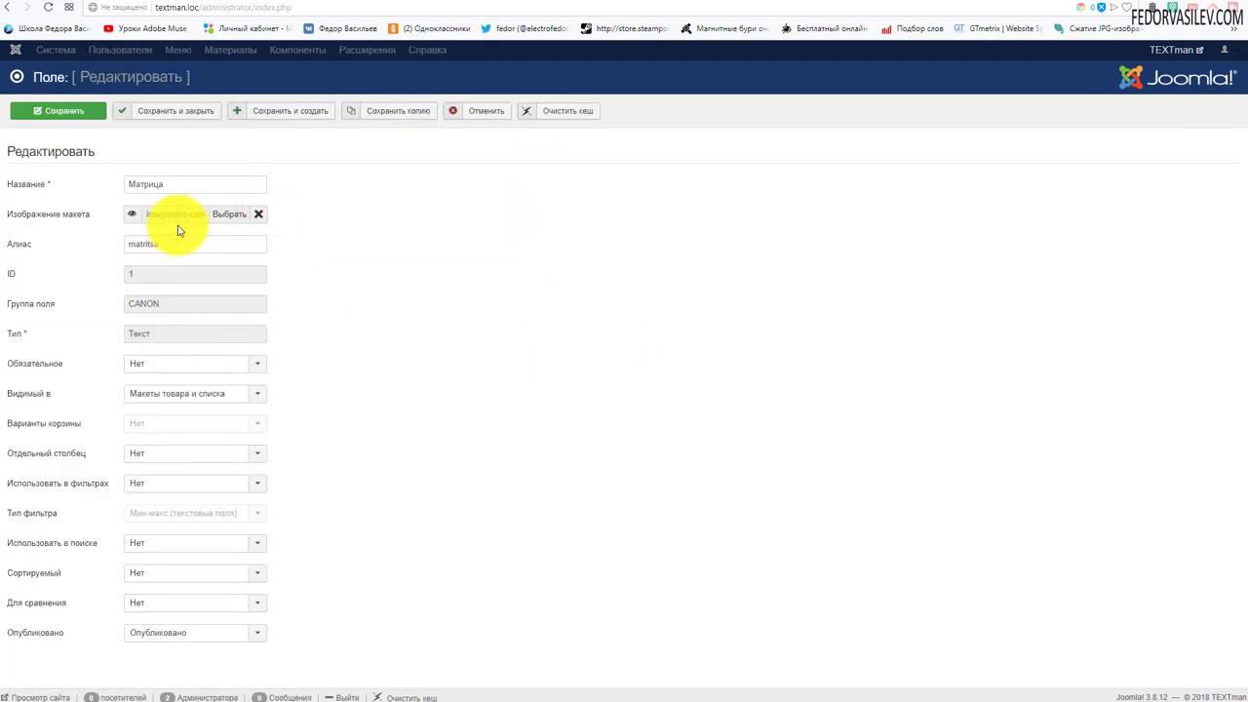
left_click(258, 213)
left_click(91, 113)
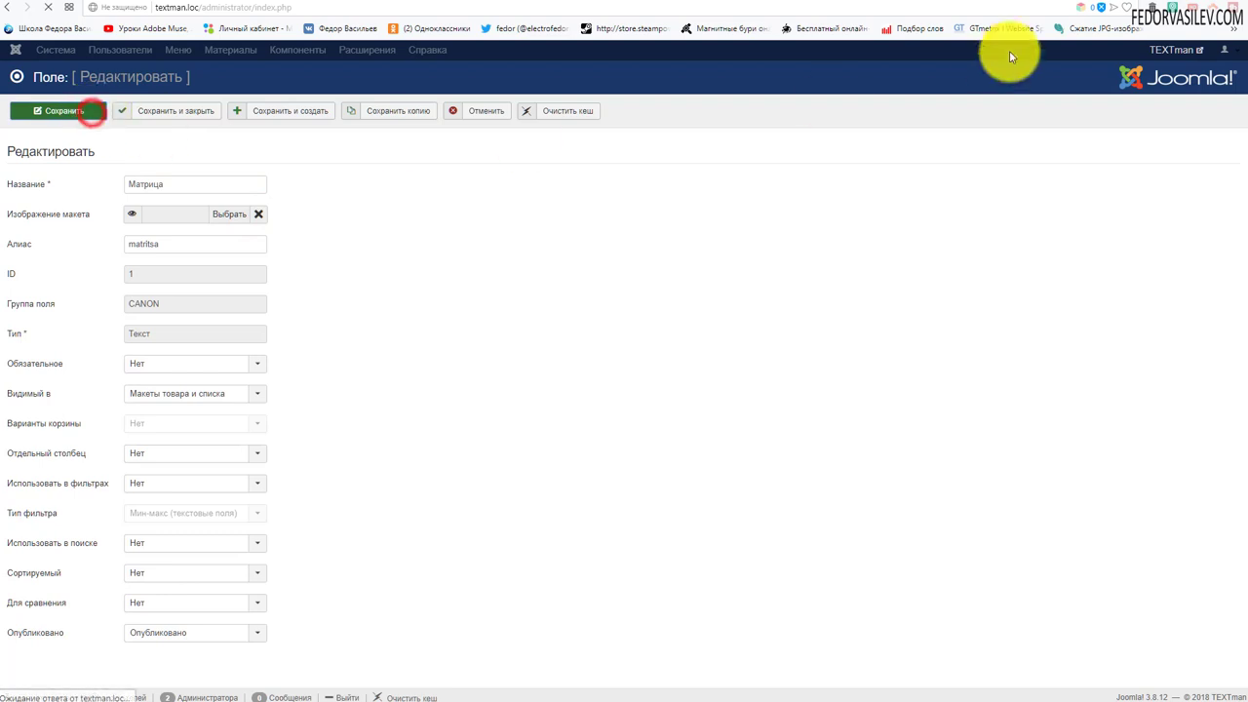
- Reload the site's CANON EOS 200D product page and compare the displayed Матрица label and value with the field's name
left_click(1014, 3)
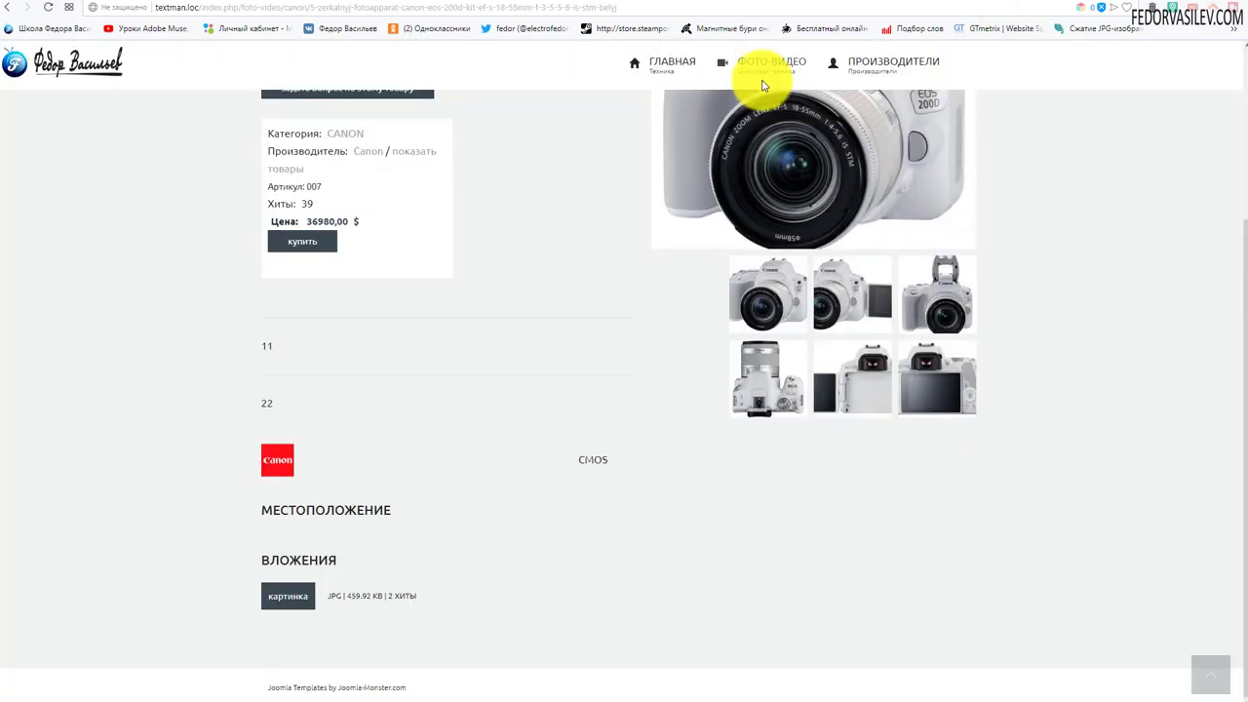
left_click(48, 7)
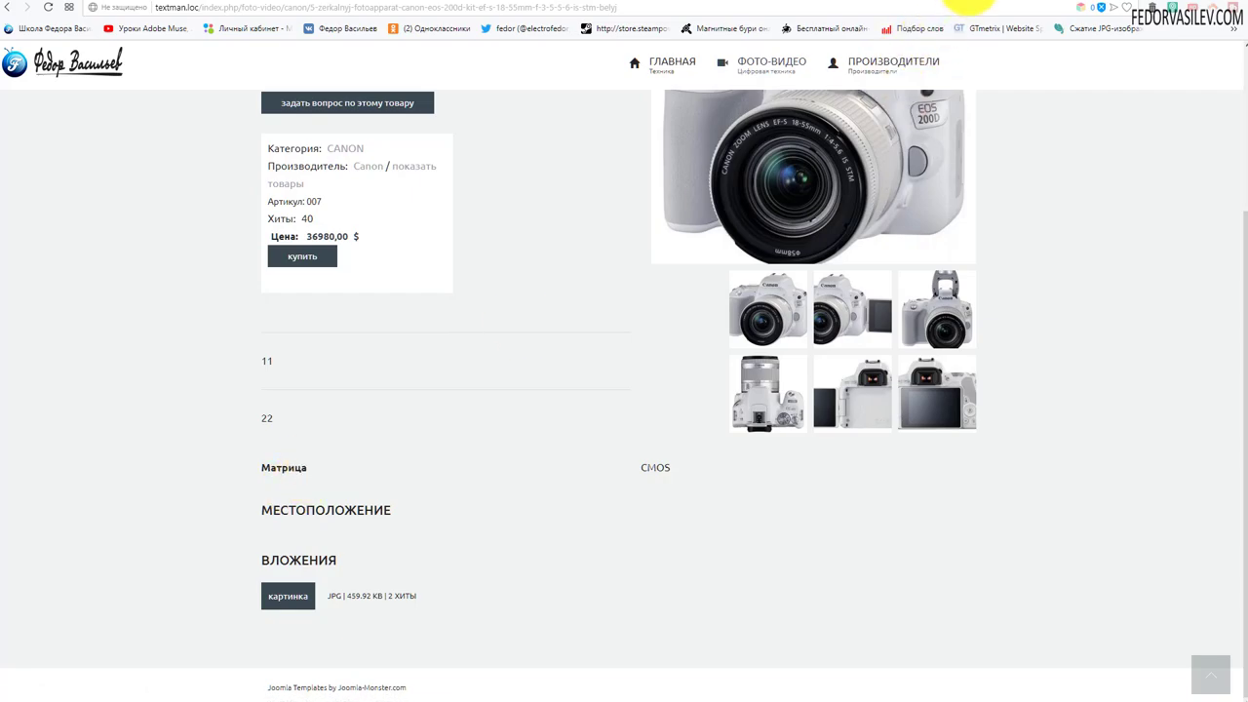
left_click(970, 4)
double_click(184, 247)
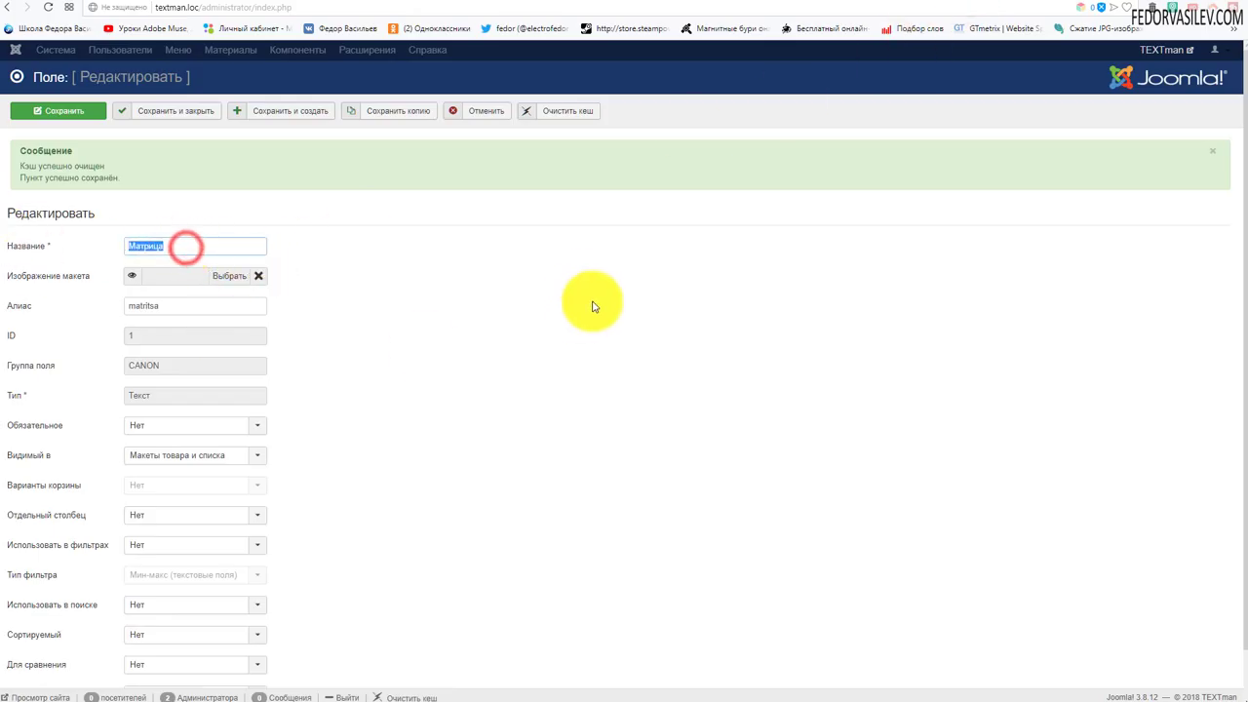
left_click(585, 282)
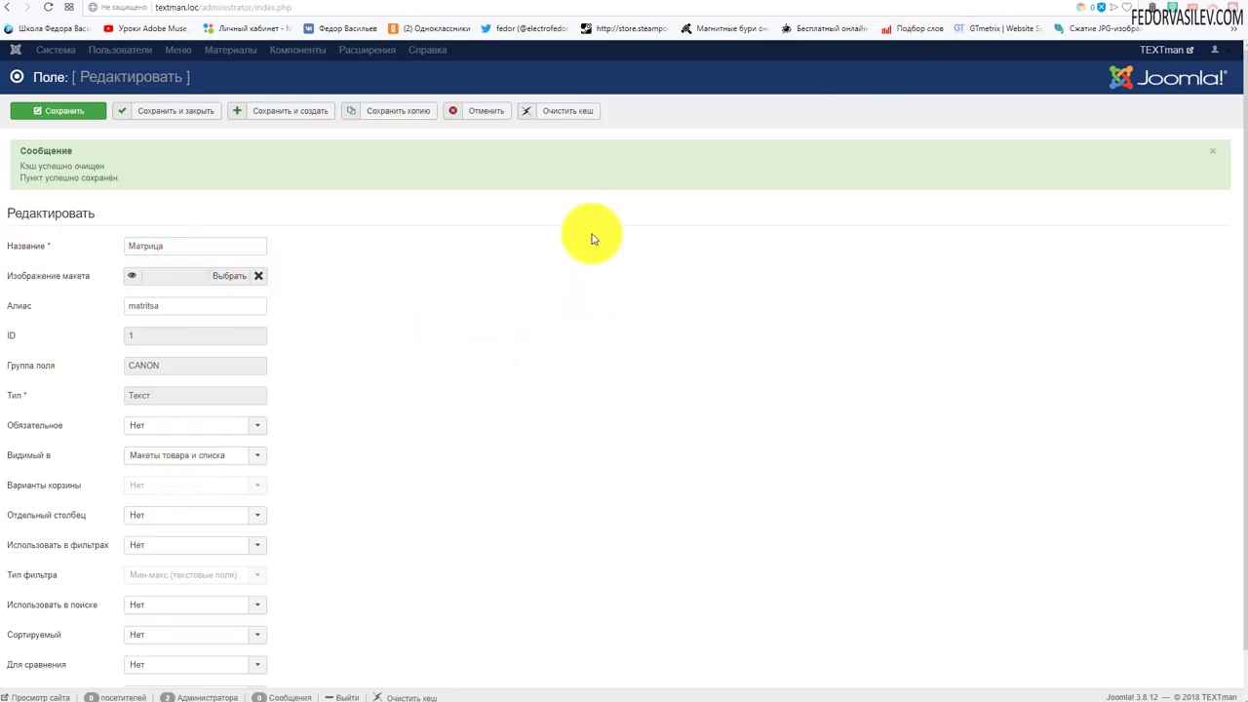
key("ctrl+Tab")
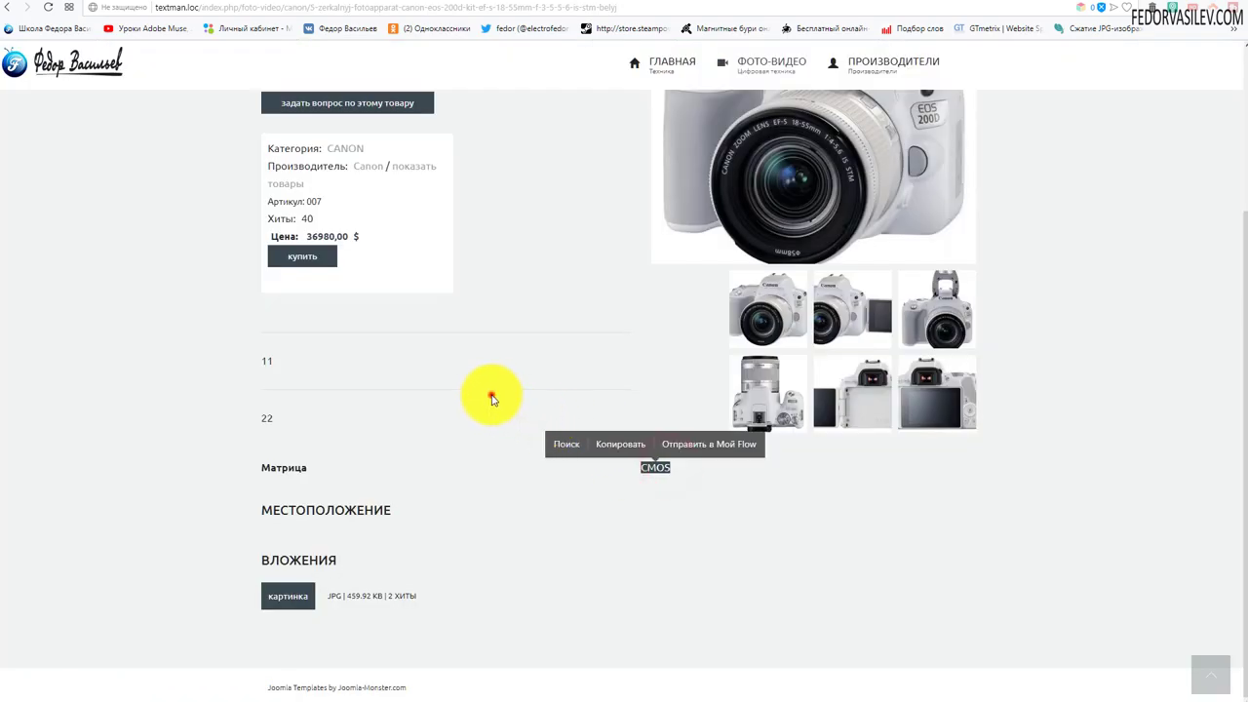
left_click(491, 397)
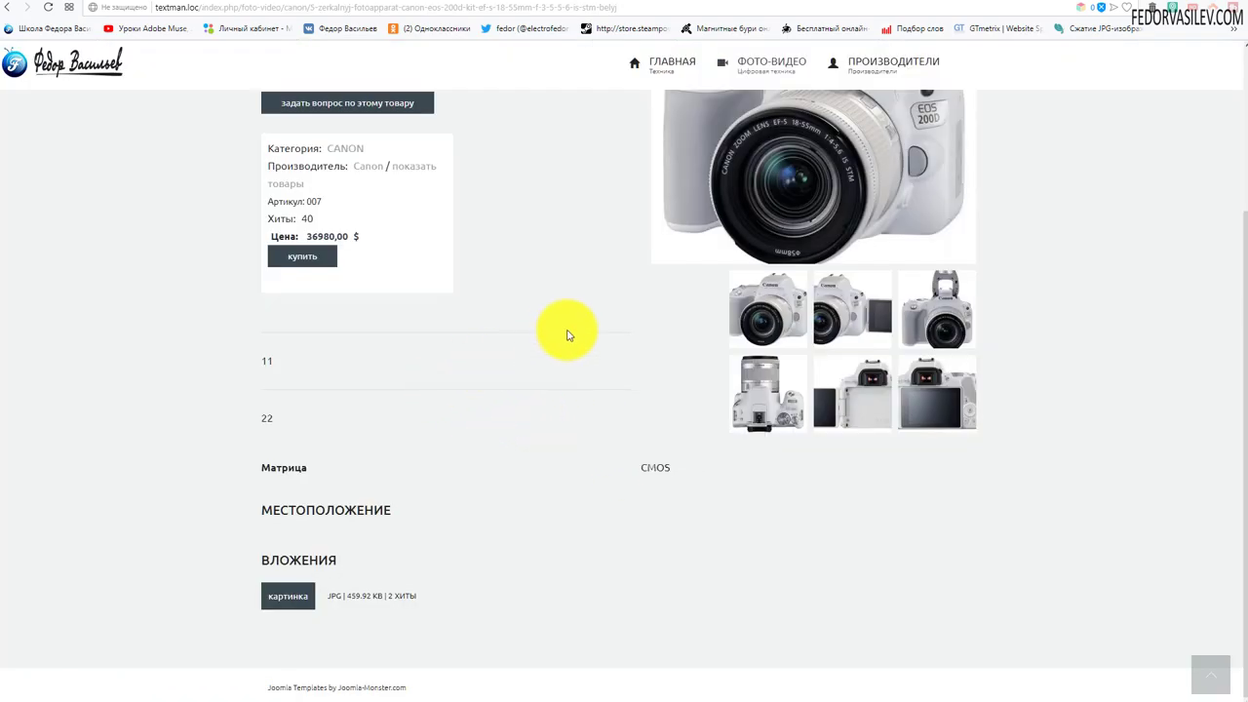
- Copy the group heading Датчик изображения from the Citilink camera page after reviewing the characteristics listed under it
key("ctrl+Tab")
left_click(340, 409)
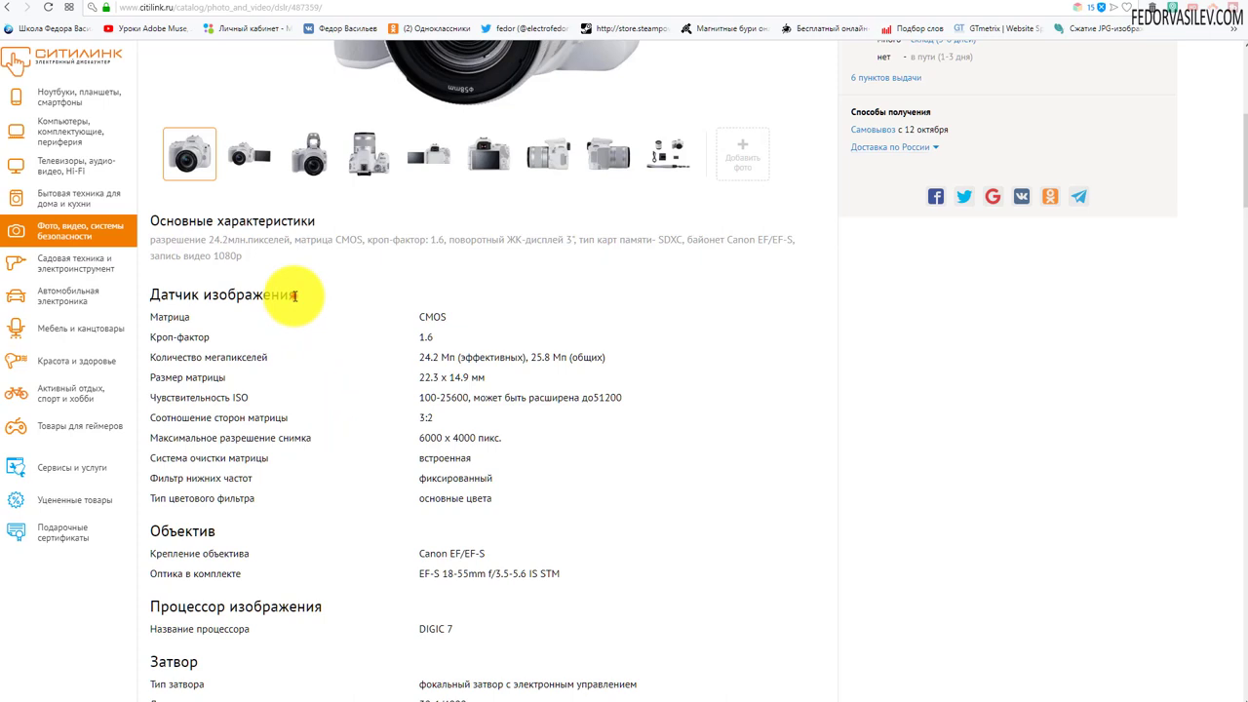
left_click_drag(294, 295, 477, 497)
left_click(431, 291)
left_click(567, 291)
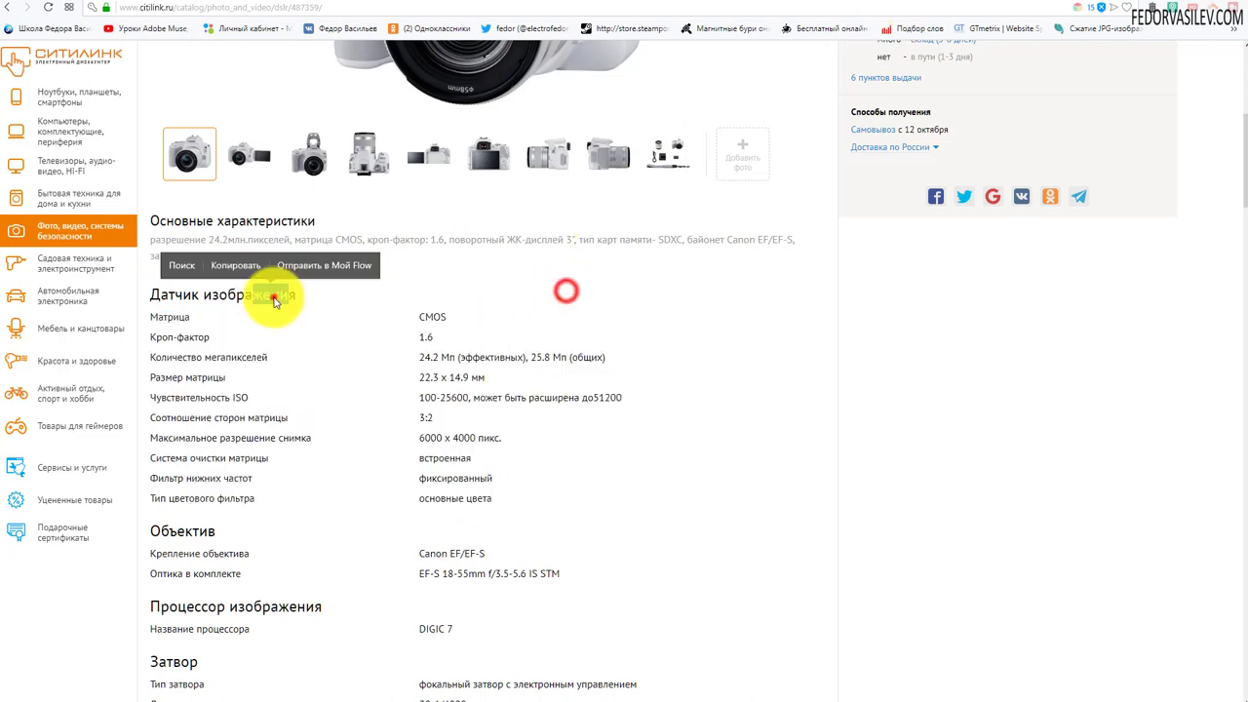
left_click(275, 296)
left_click_drag(296, 294, 152, 273)
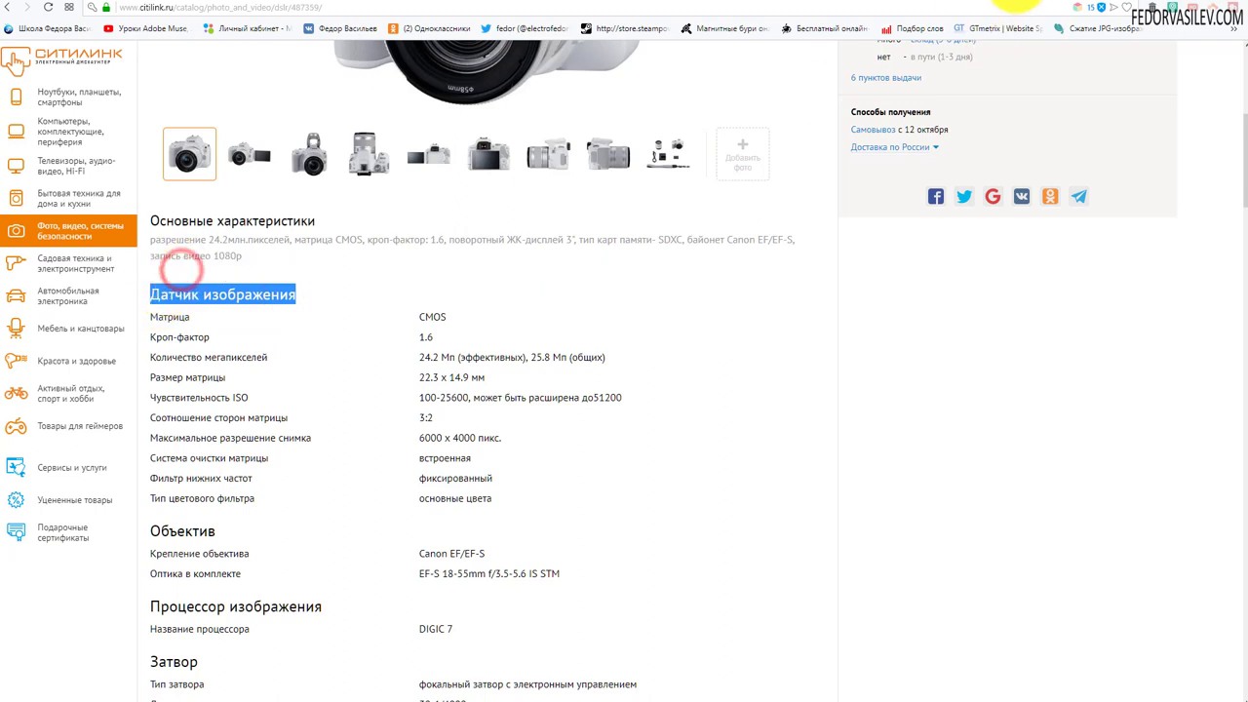
- Review the Атрибуты группы option among the product page layout settings of DJ-Catalog2
left_click(989, 5)
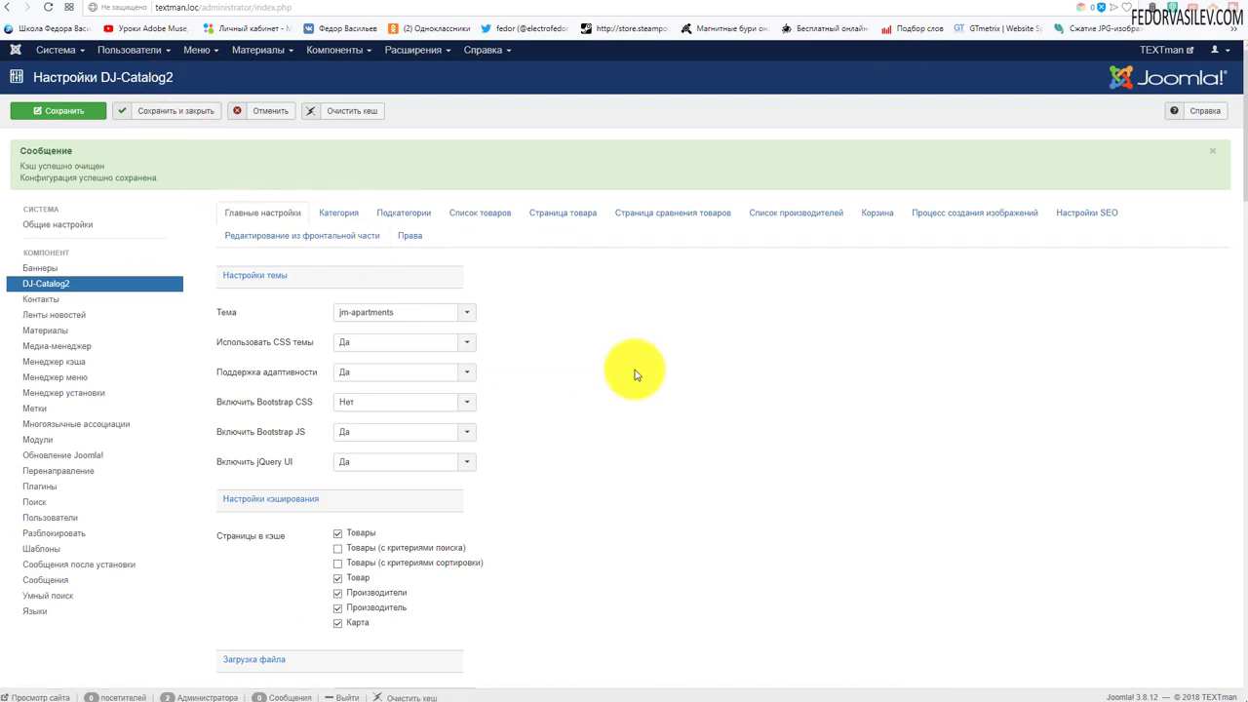
left_click(572, 219)
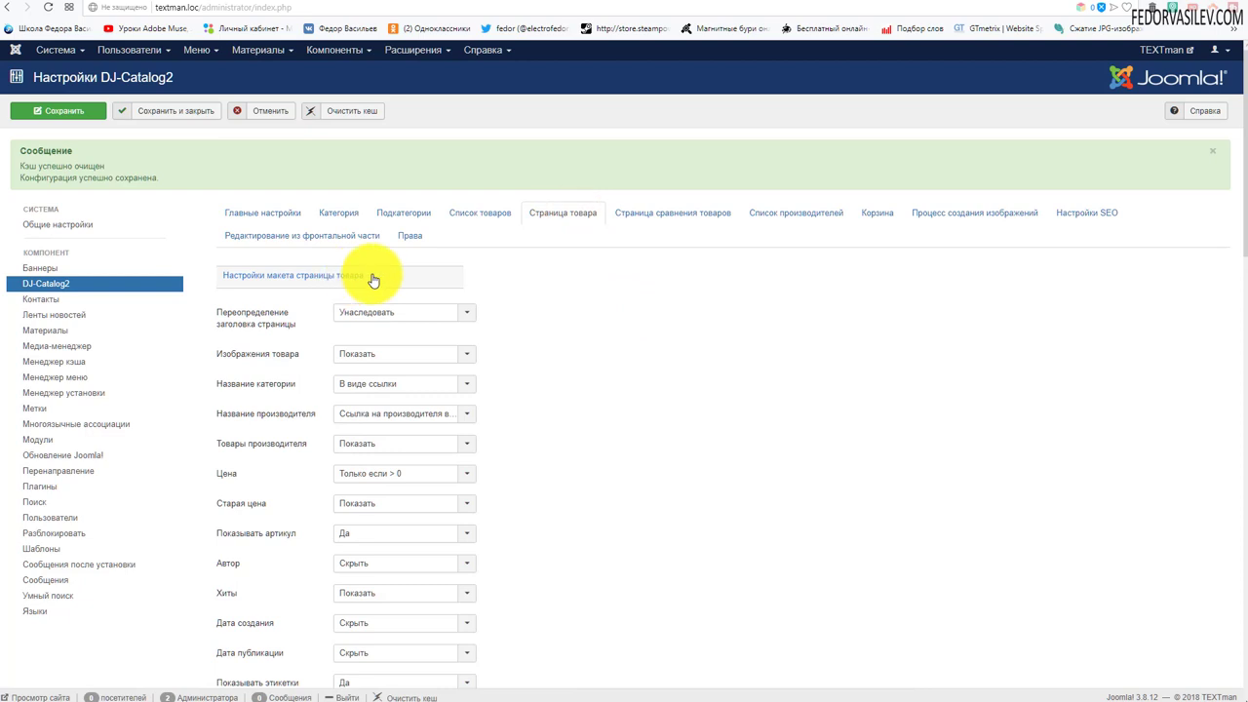
left_click_drag(367, 276, 278, 276)
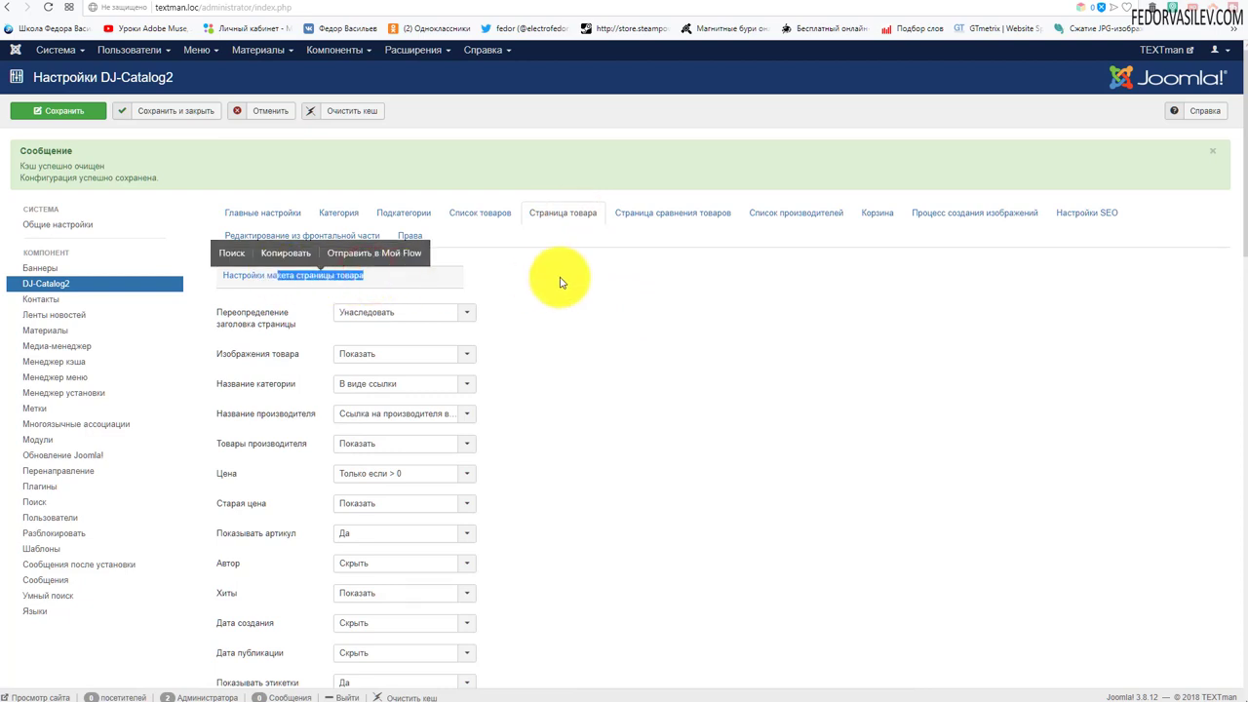
scroll(560, 282, "down", 3)
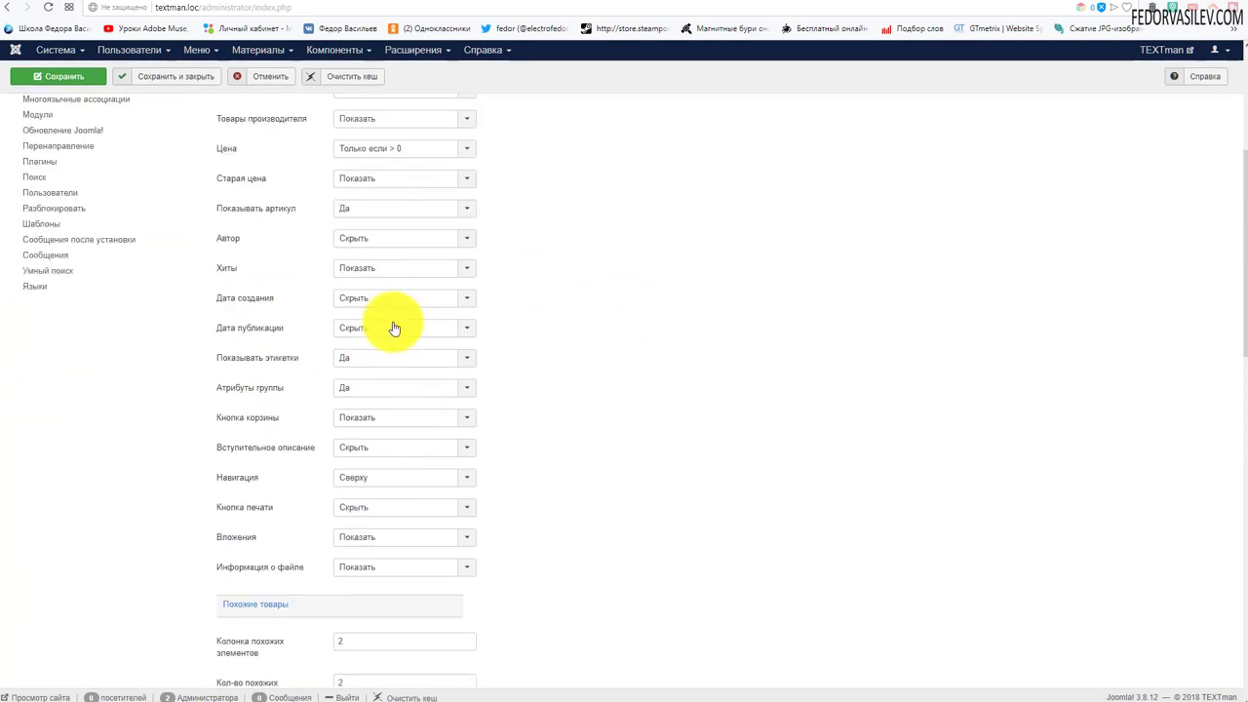
left_click(363, 387)
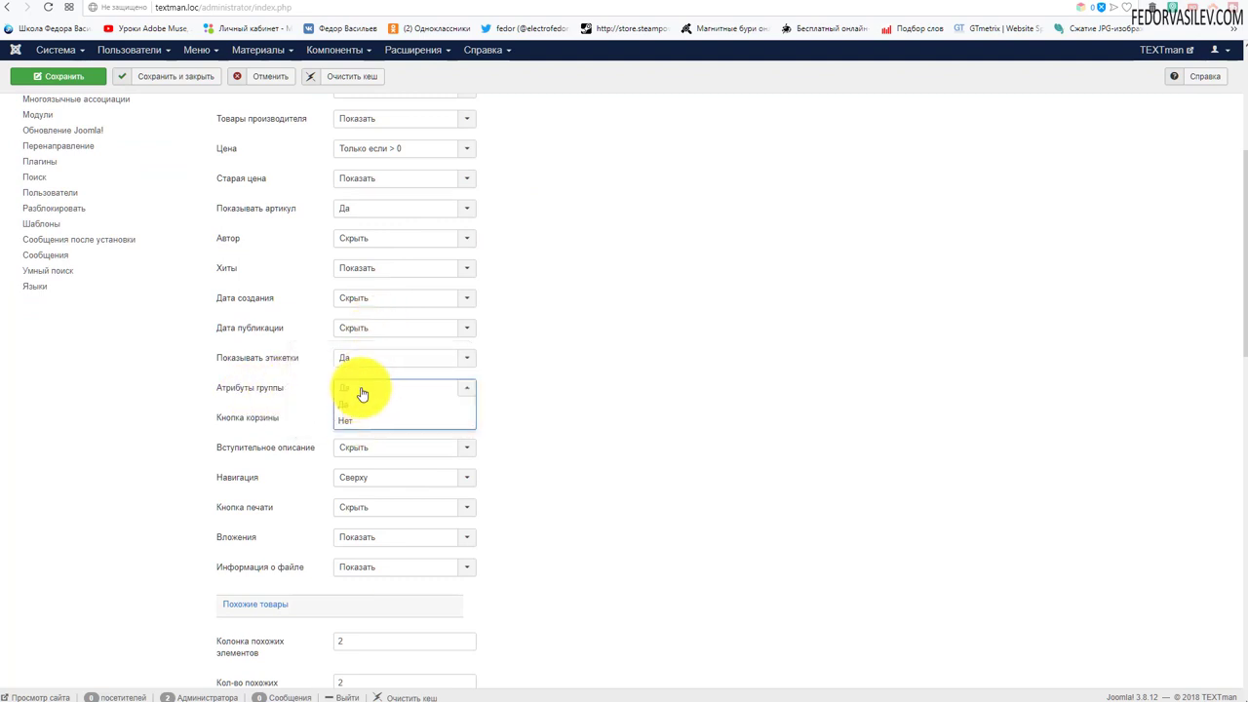
left_click(650, 360)
scroll(381, 396, "up", 2)
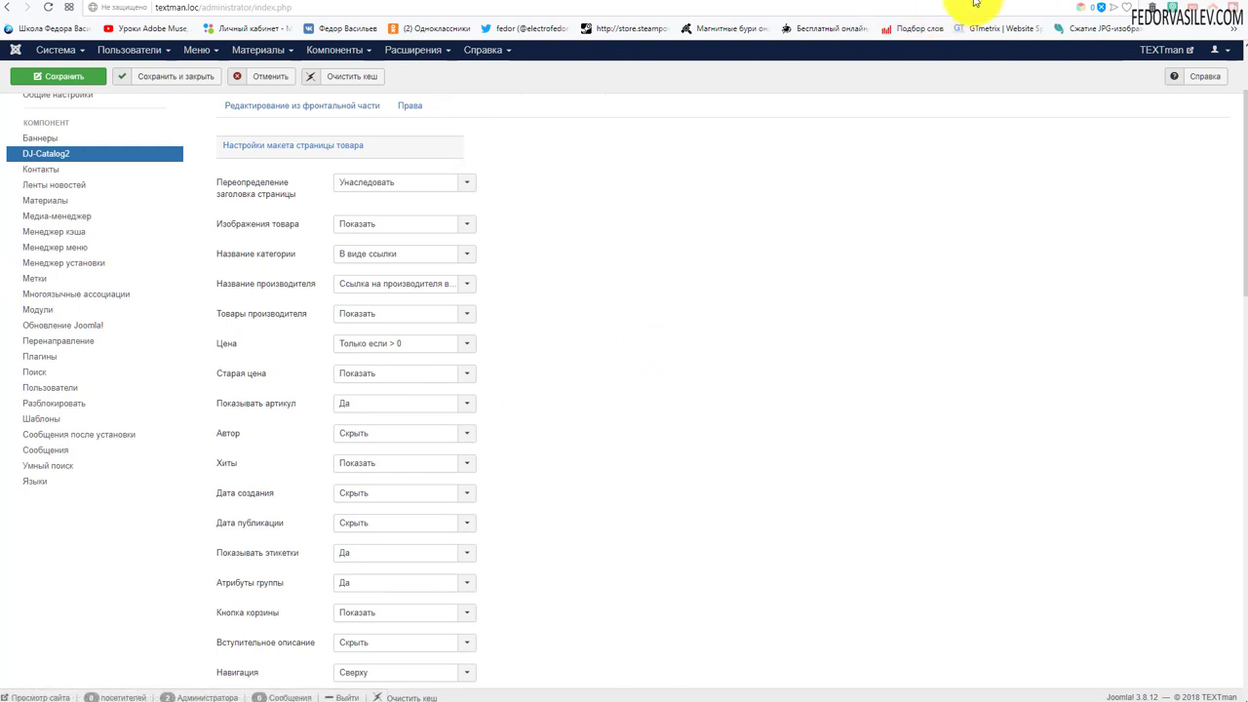
- Check on the site's CANON EOS 200D product page how the group heading is displayed above the Матрица field
left_click(1004, 4)
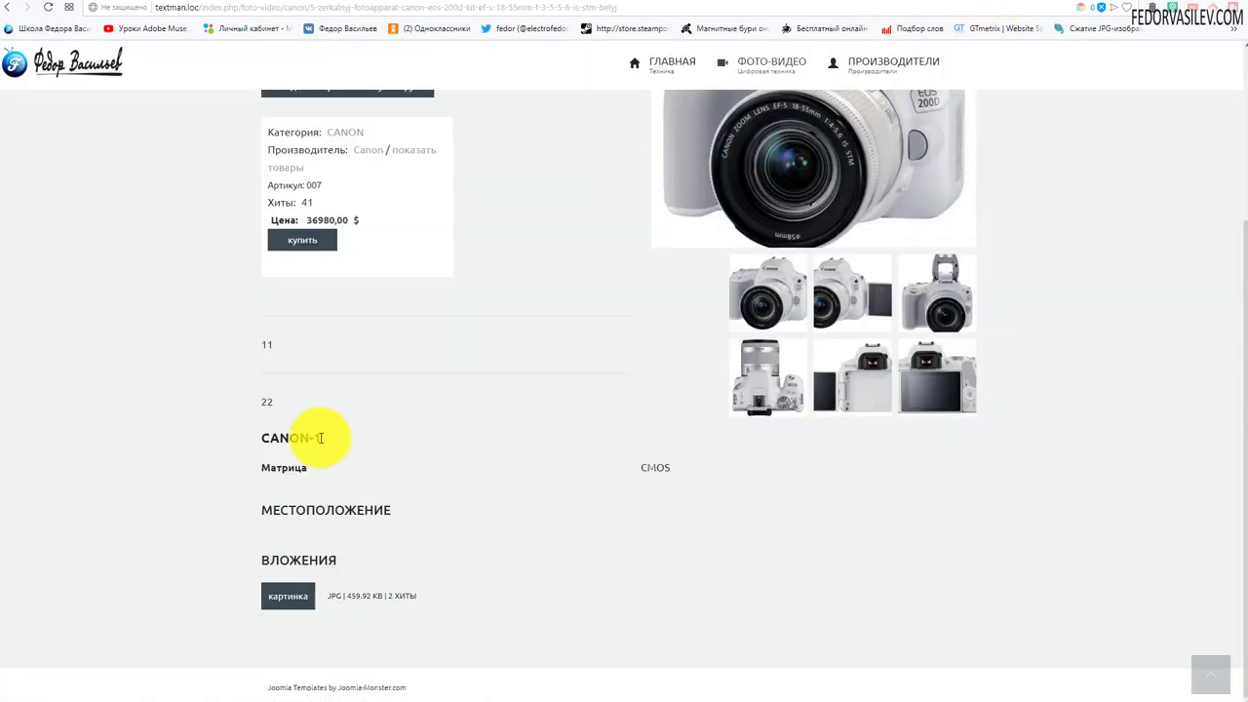
left_click_drag(320, 438, 275, 439)
left_click(279, 437)
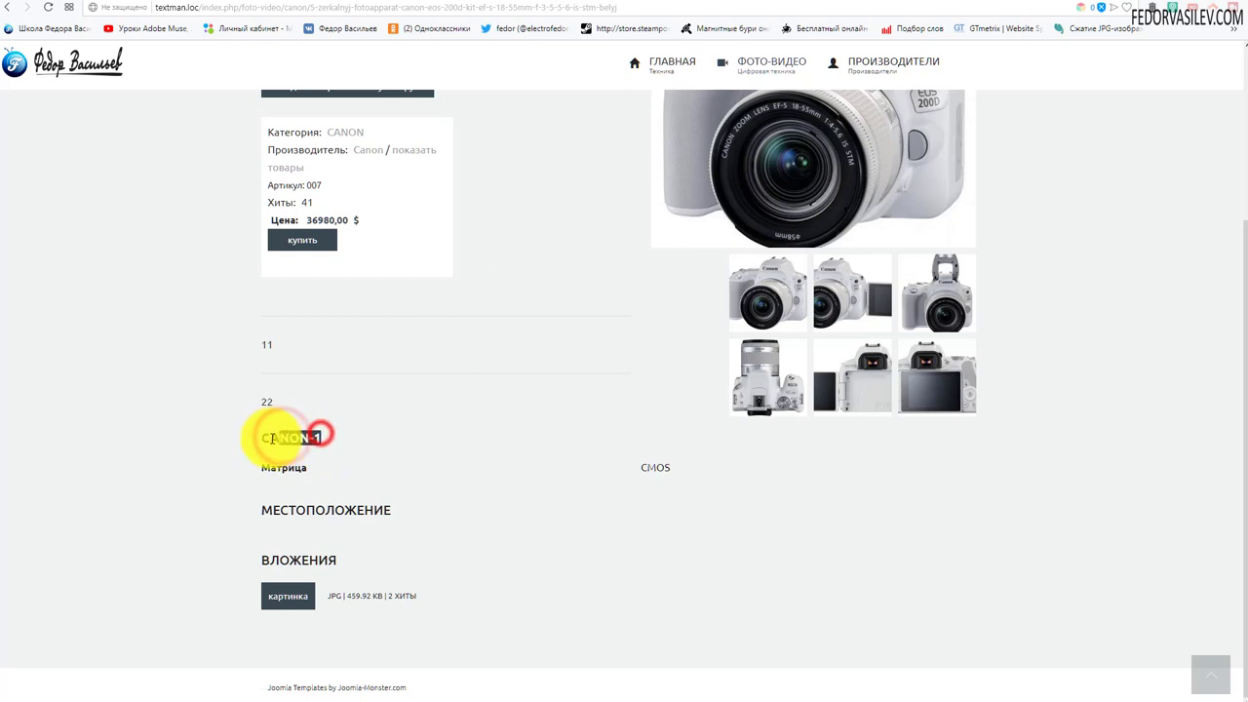
left_click(399, 436)
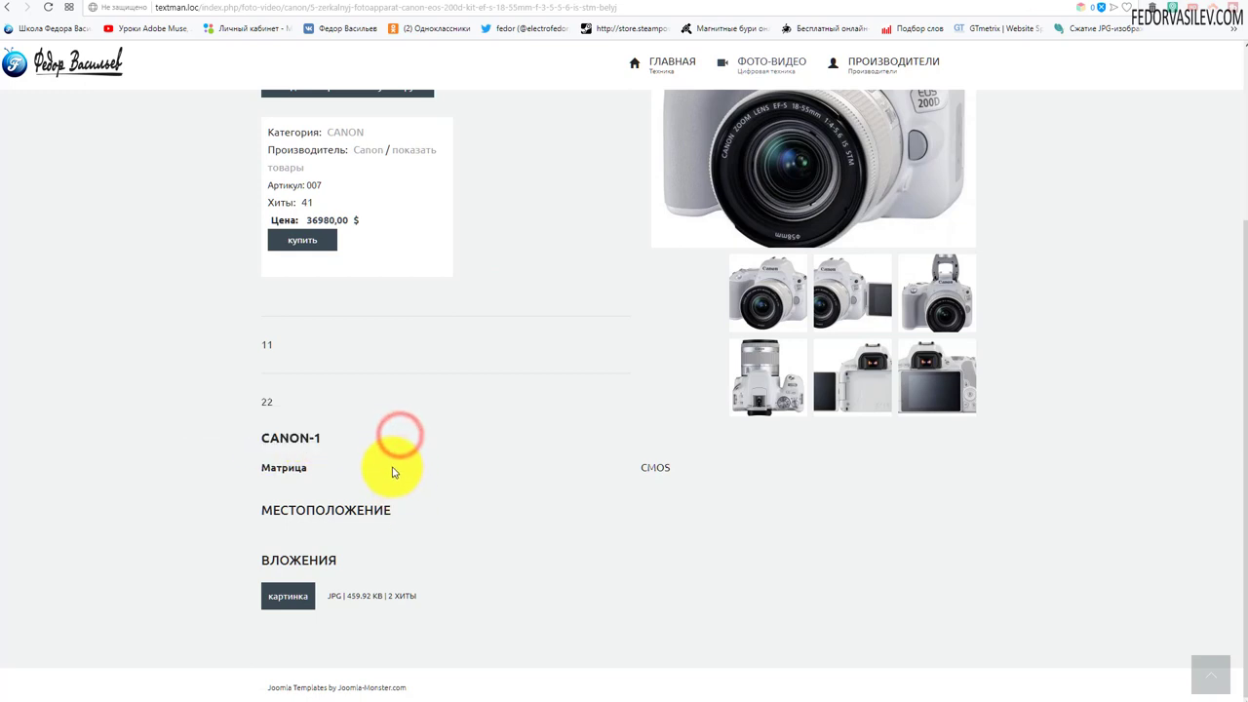
left_click_drag(331, 437, 328, 479)
left_click(388, 452)
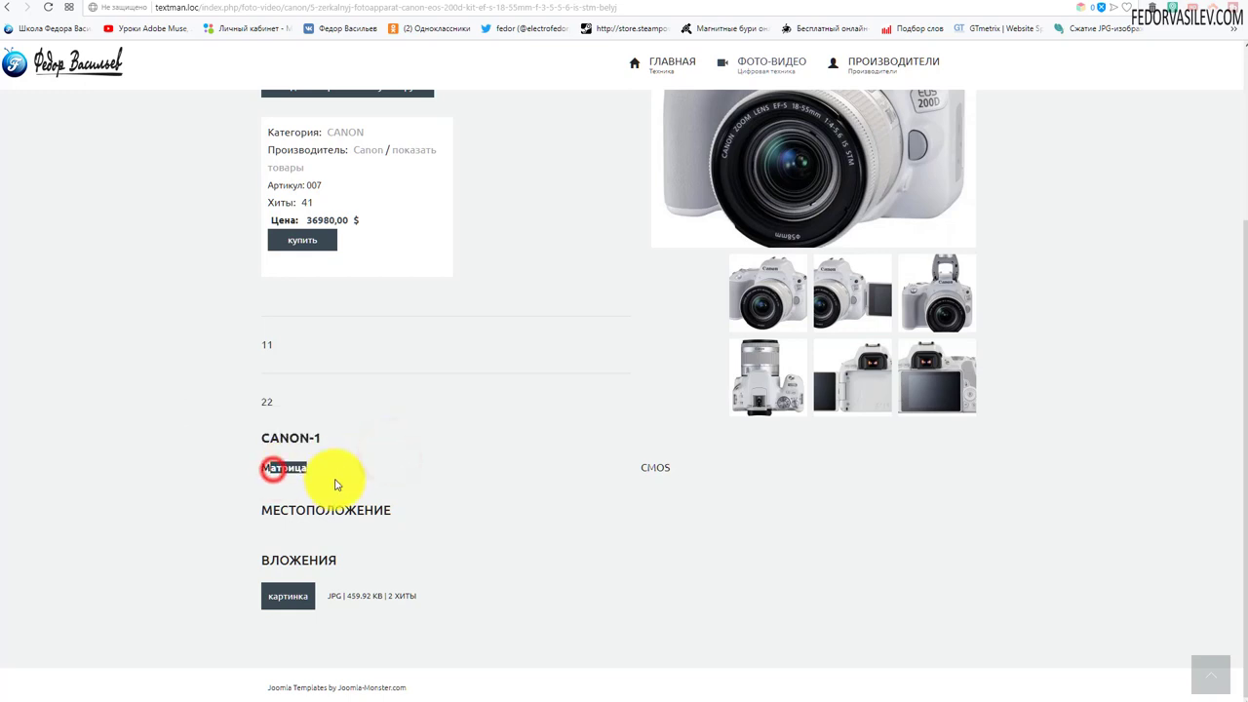
left_click(467, 463)
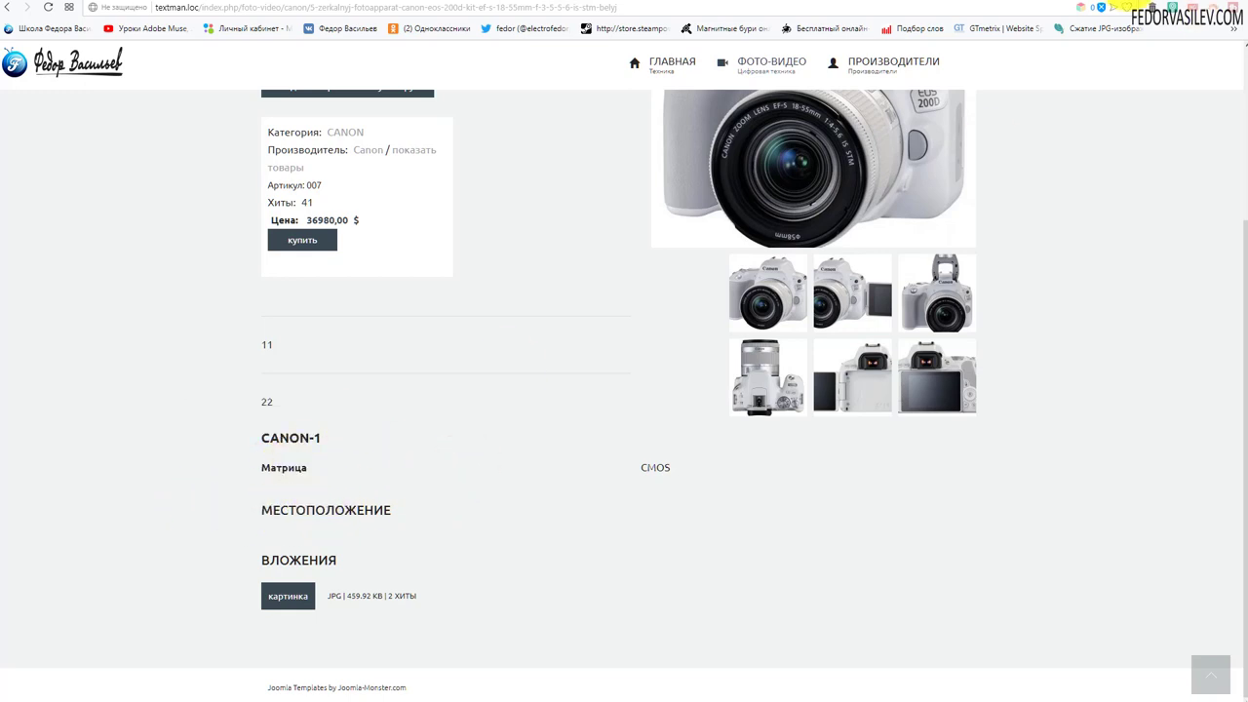
- Open the CANON-1 field group in the DJ-Catalog2 administration and replace its name with Датчик изображения
left_click(961, 3)
scroll(426, 192, "up", 3)
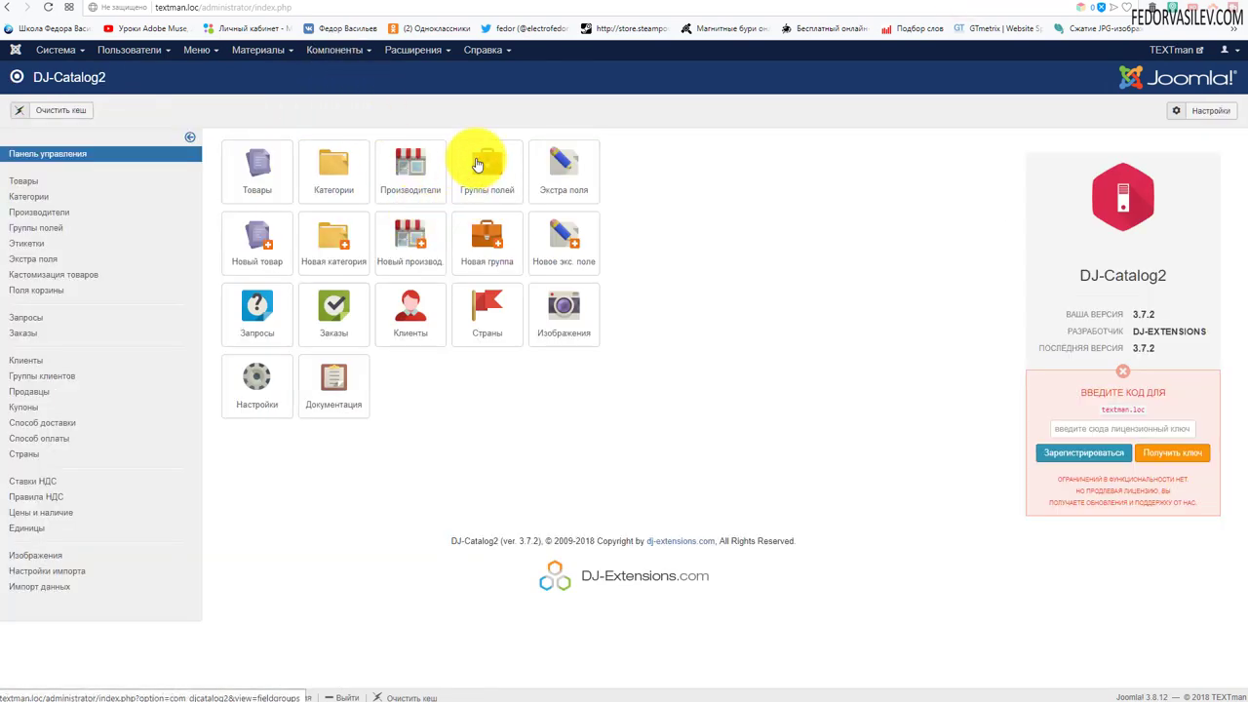
left_click(474, 162)
left_click(257, 175)
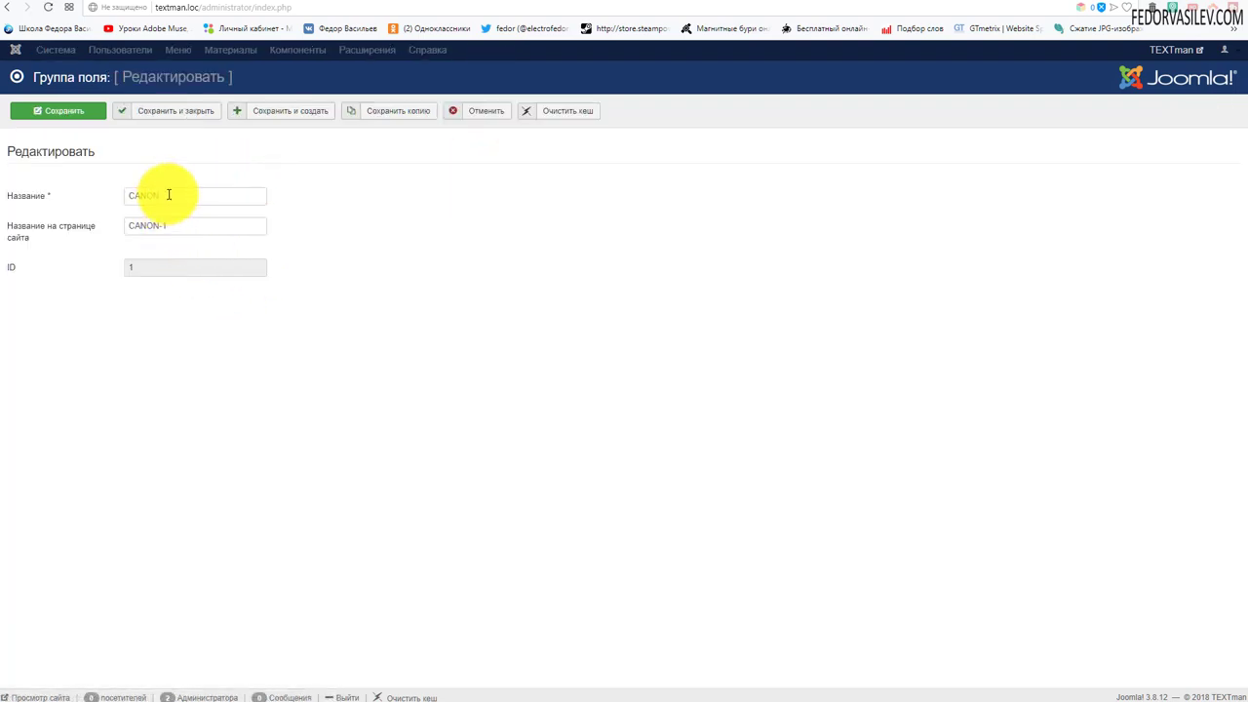
double_click(169, 194)
type("Датчик изображения")
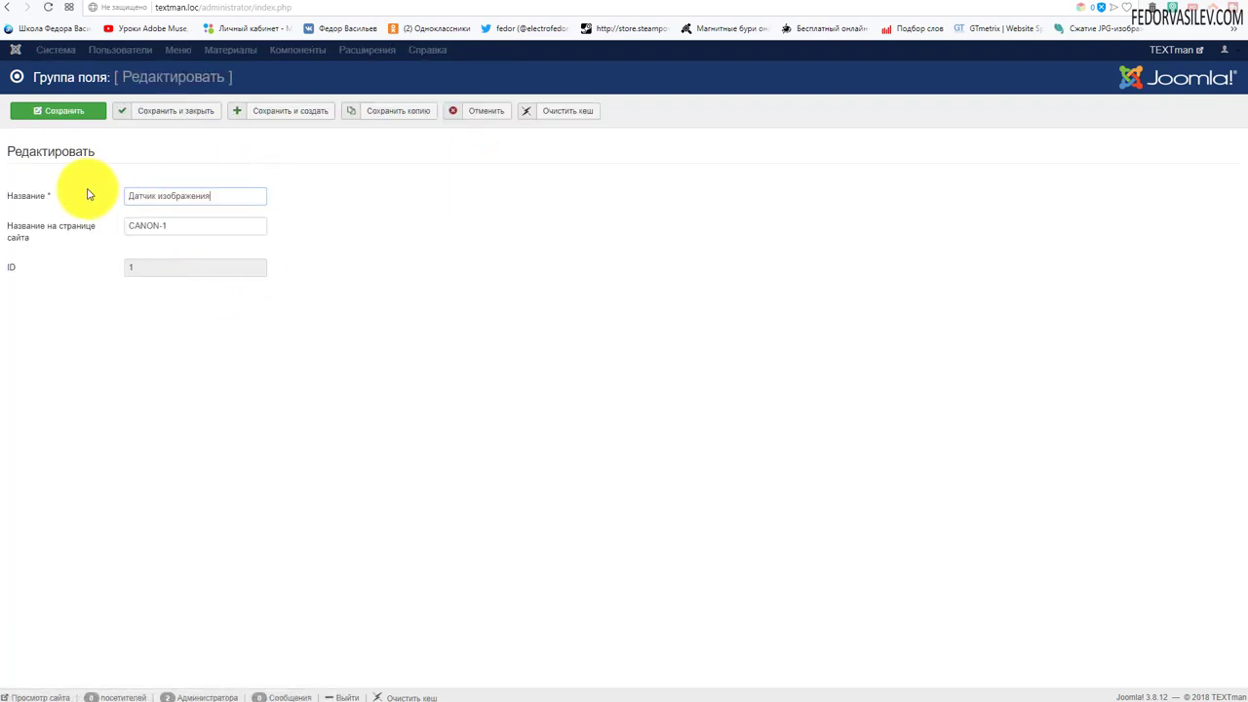
- Set the field group's Название на странице сайта to Датчик изображения and save and close the group
triple_click(175, 220)
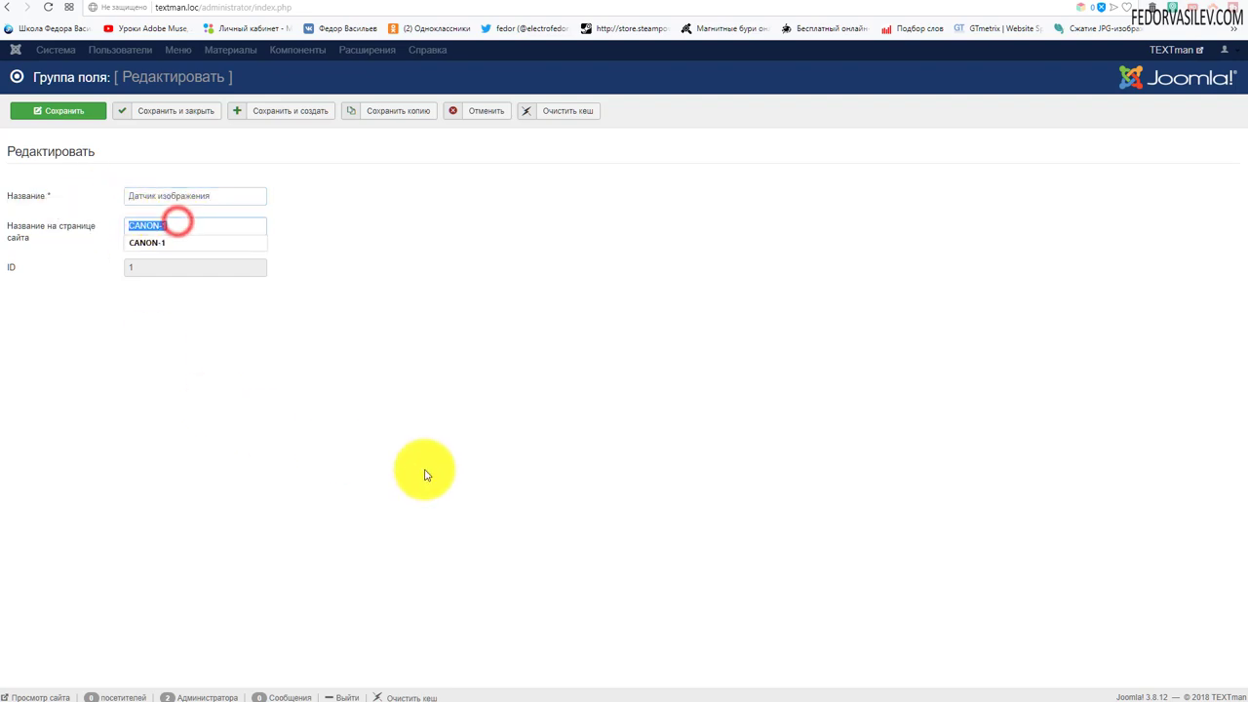
left_click(422, 471)
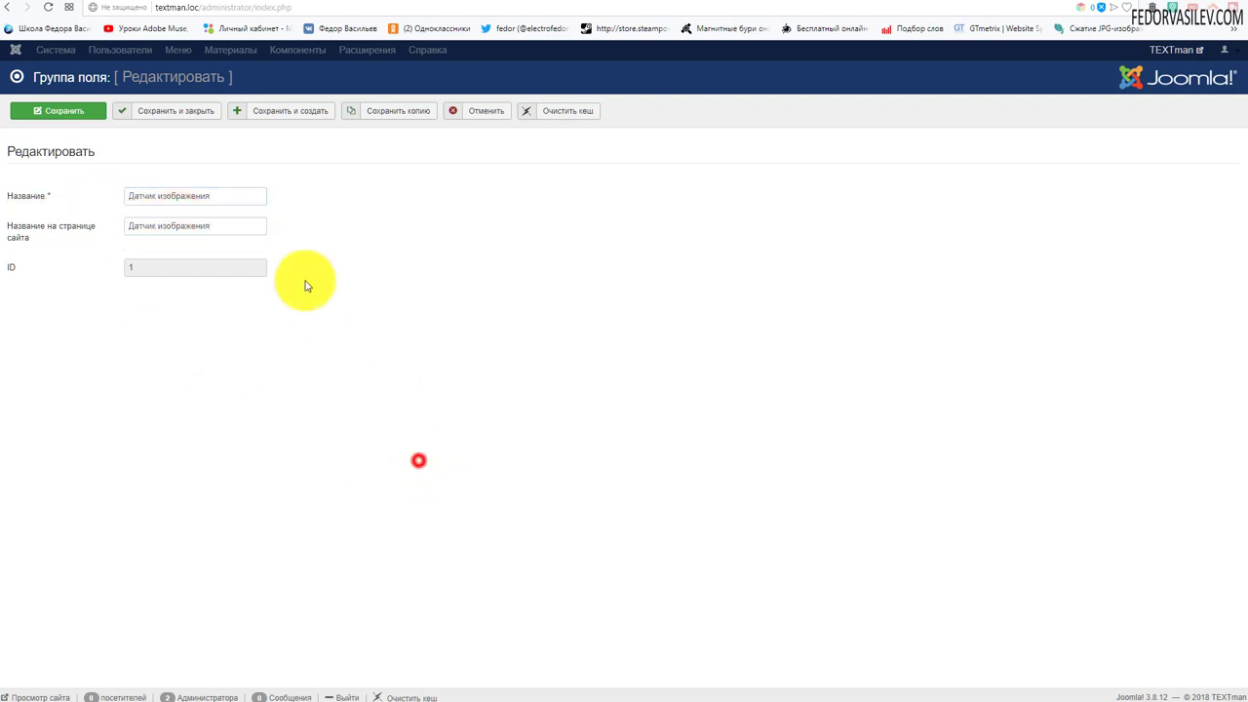
left_click_drag(222, 196, 133, 192)
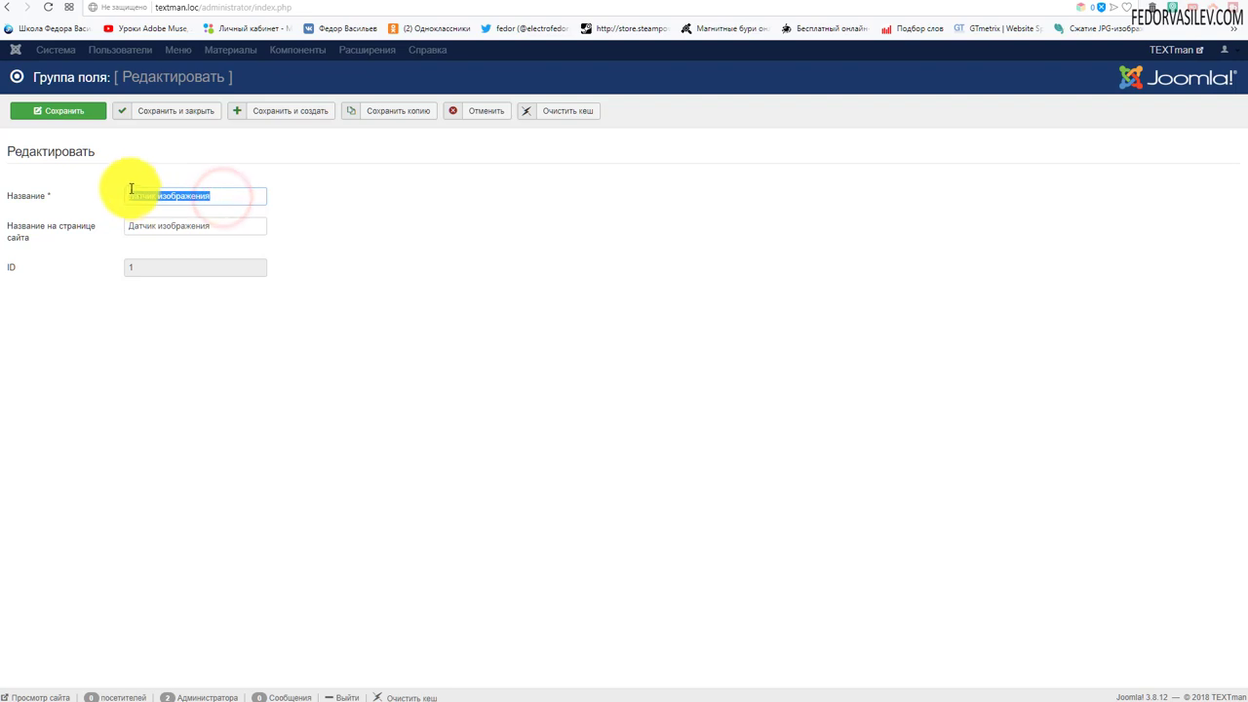
left_click(373, 192)
left_click_drag(239, 225, 103, 232)
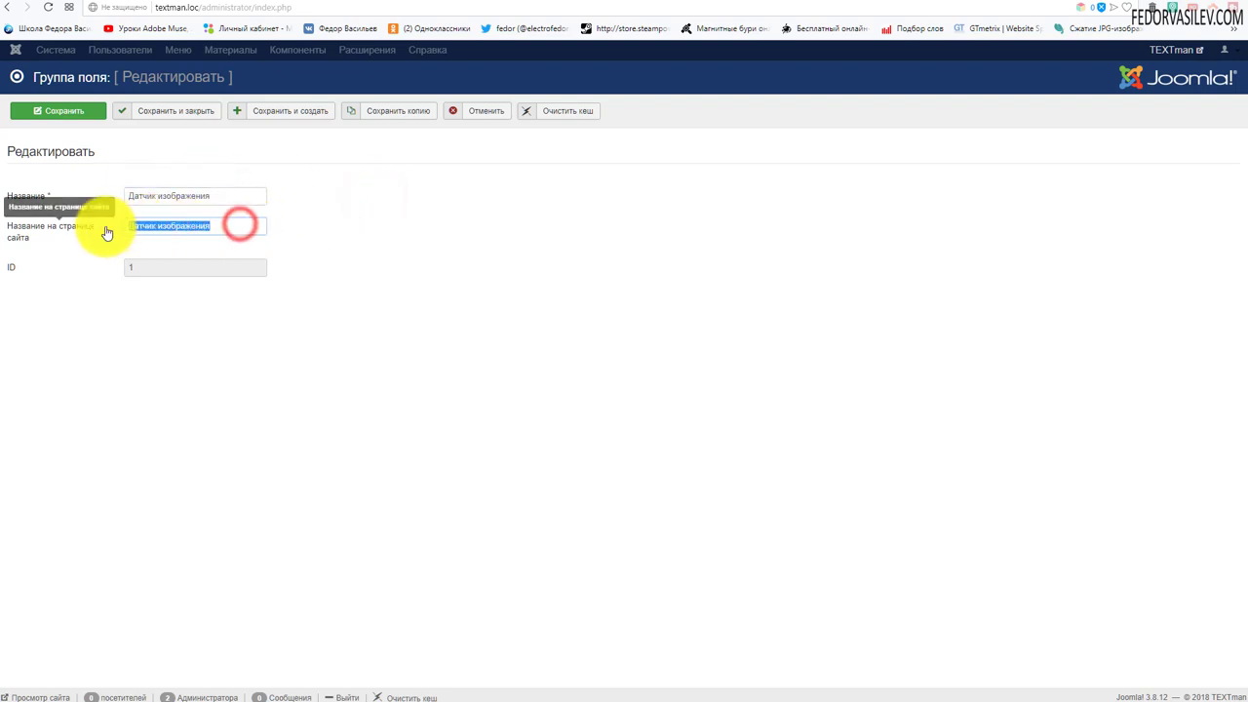
left_click(369, 229)
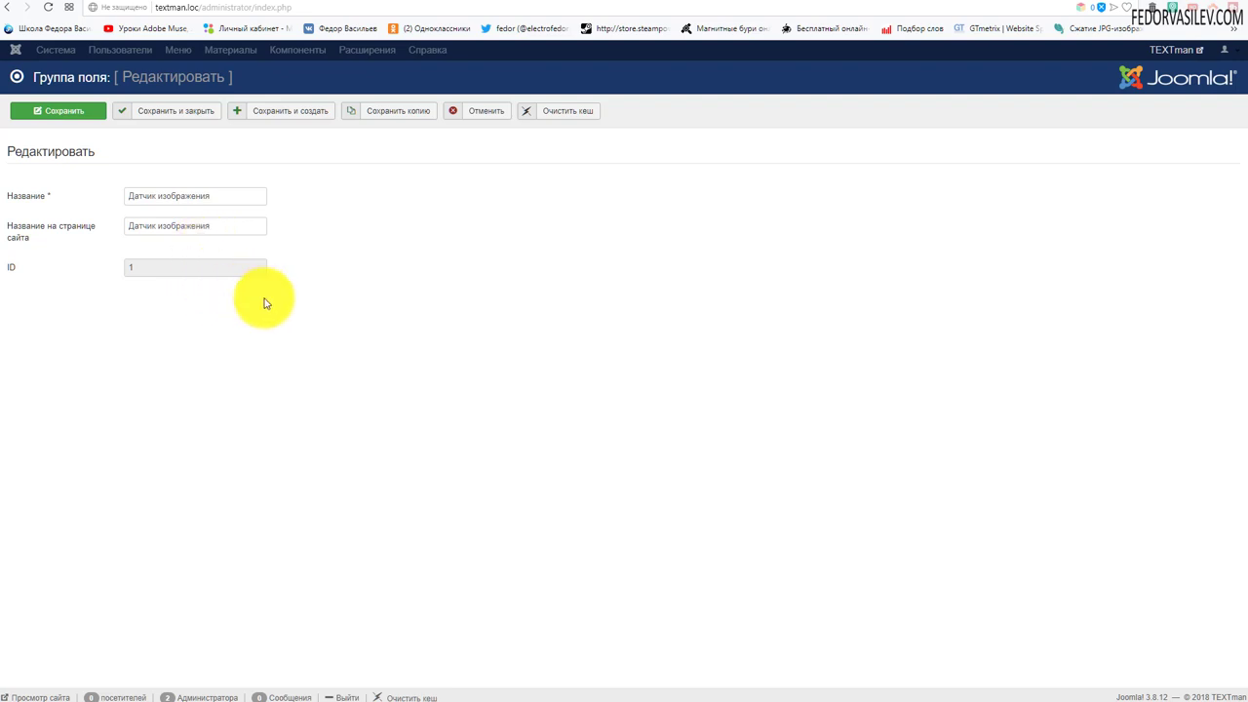
left_click(160, 115)
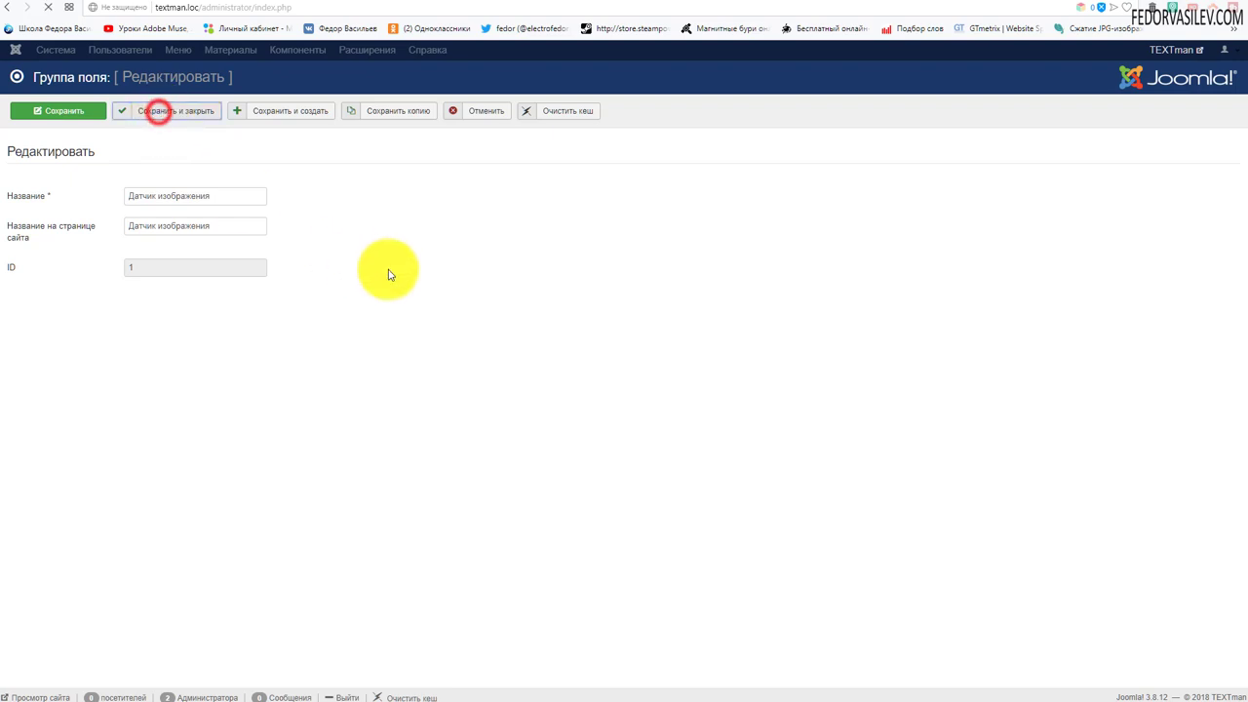
- Reload the site's CANON EOS 200D product page and check the group heading with its Матрица label and value
key("ctrl+Tab")
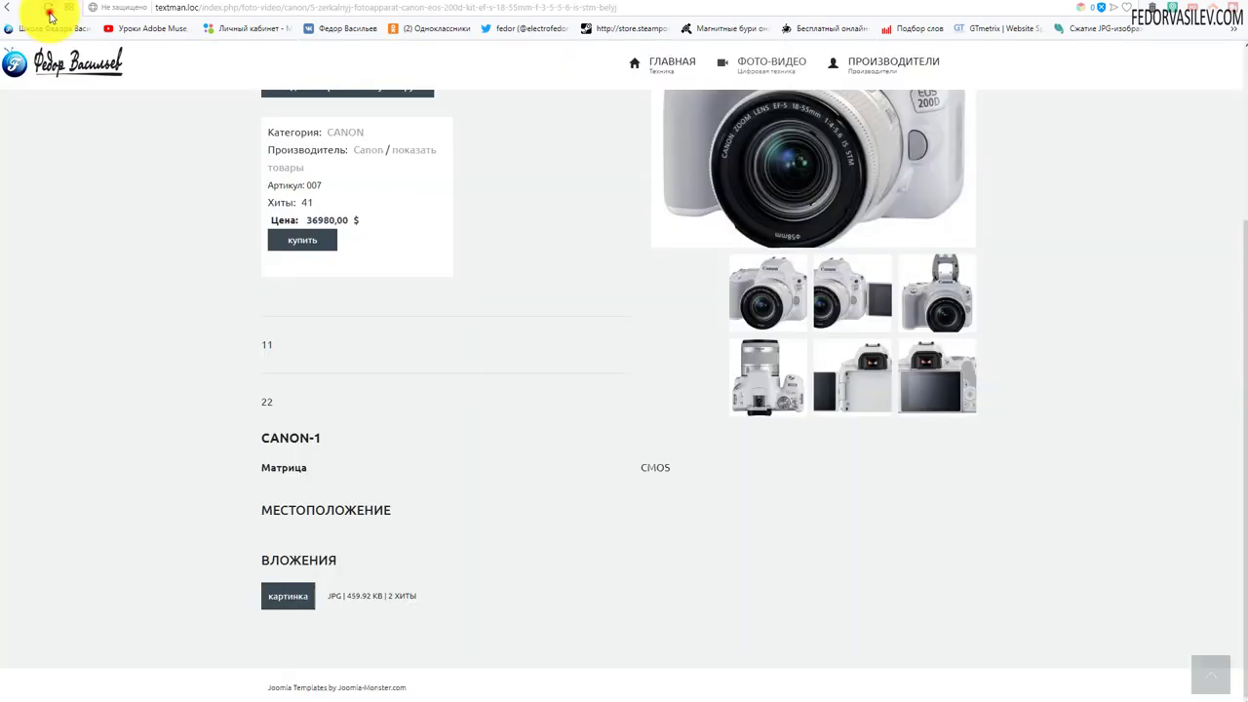
left_click(48, 8)
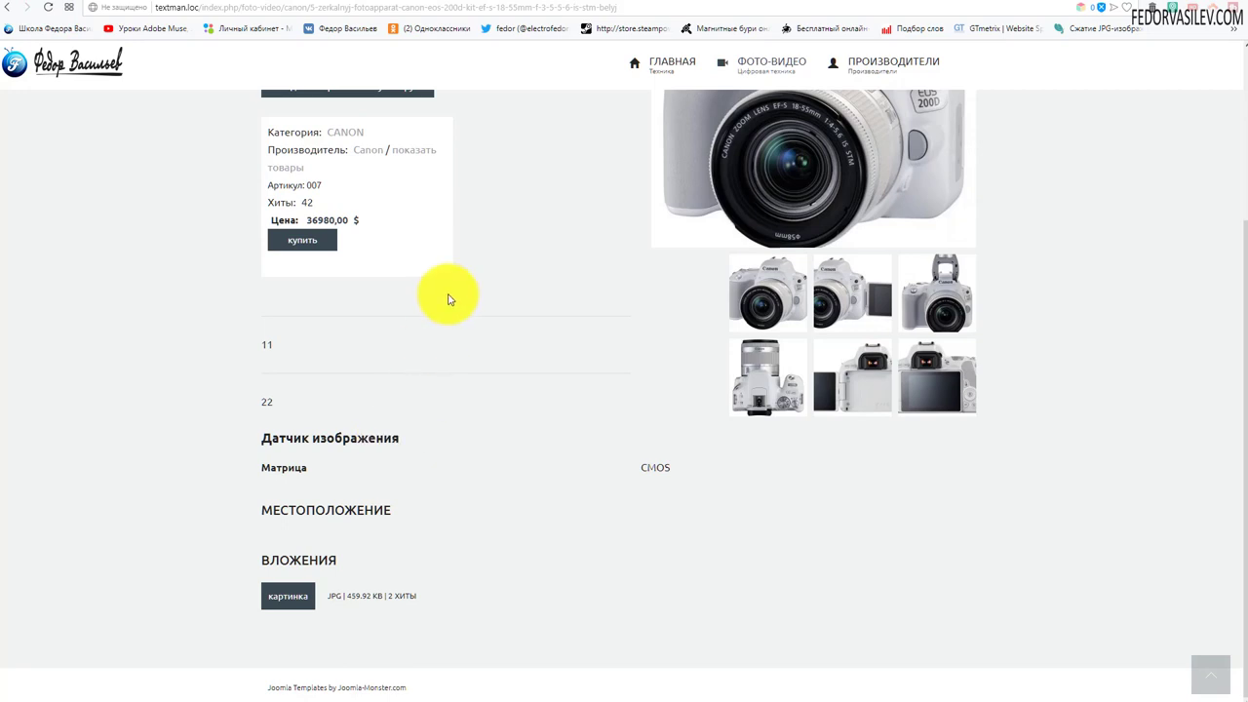
left_click_drag(383, 437, 347, 465)
left_click(343, 465)
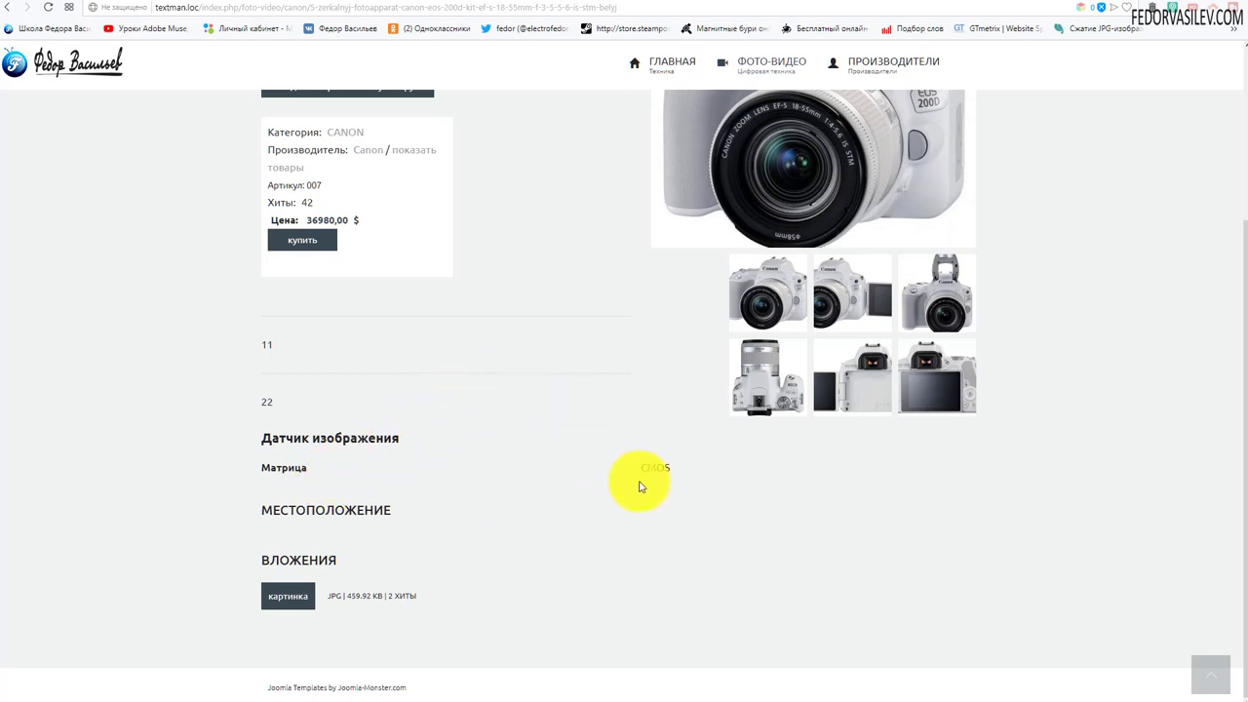
left_click_drag(264, 468, 295, 468)
left_click(469, 494)
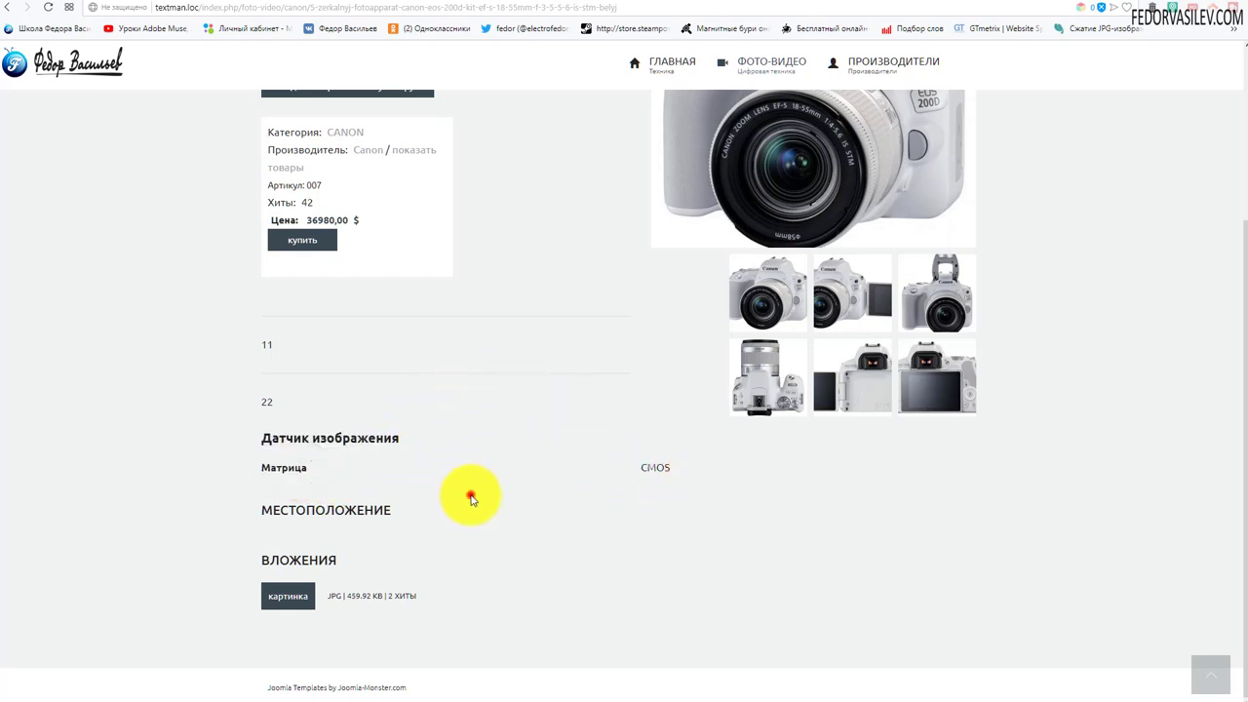
left_click_drag(654, 467, 672, 475)
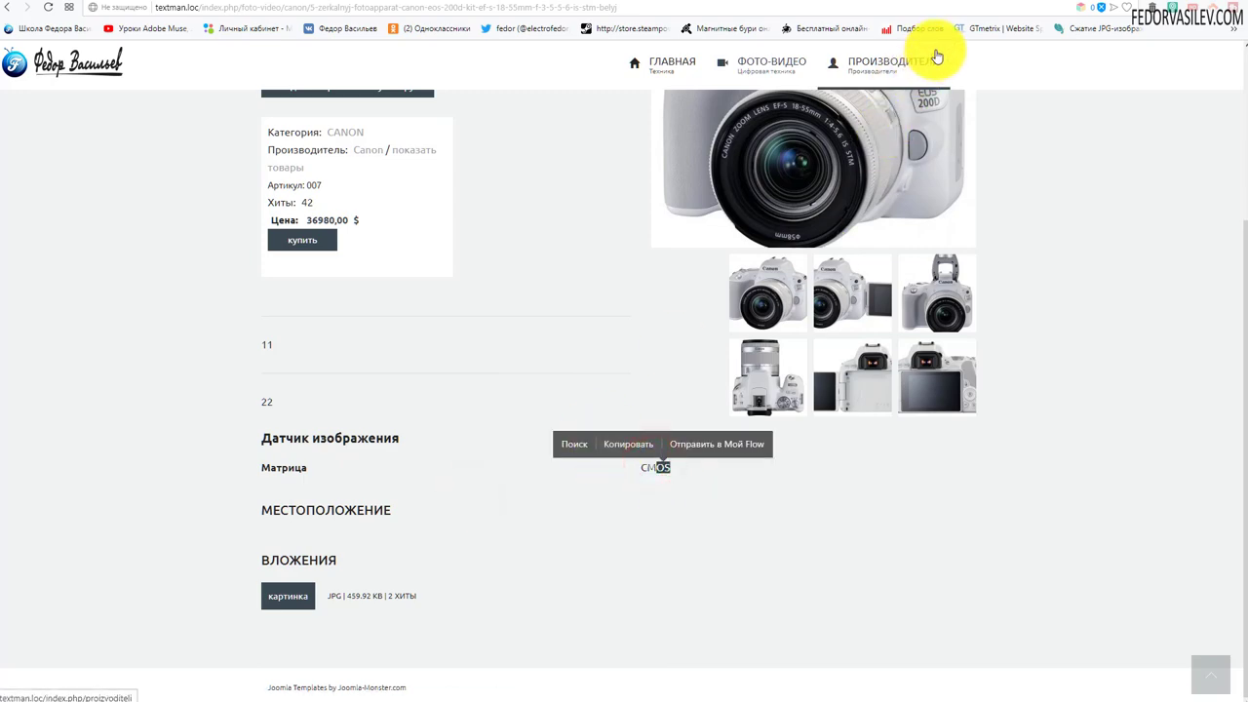
- Open the Матрица extra field in the DJ-Catalog2 administration and review its sorting and comparison options
key("F5")
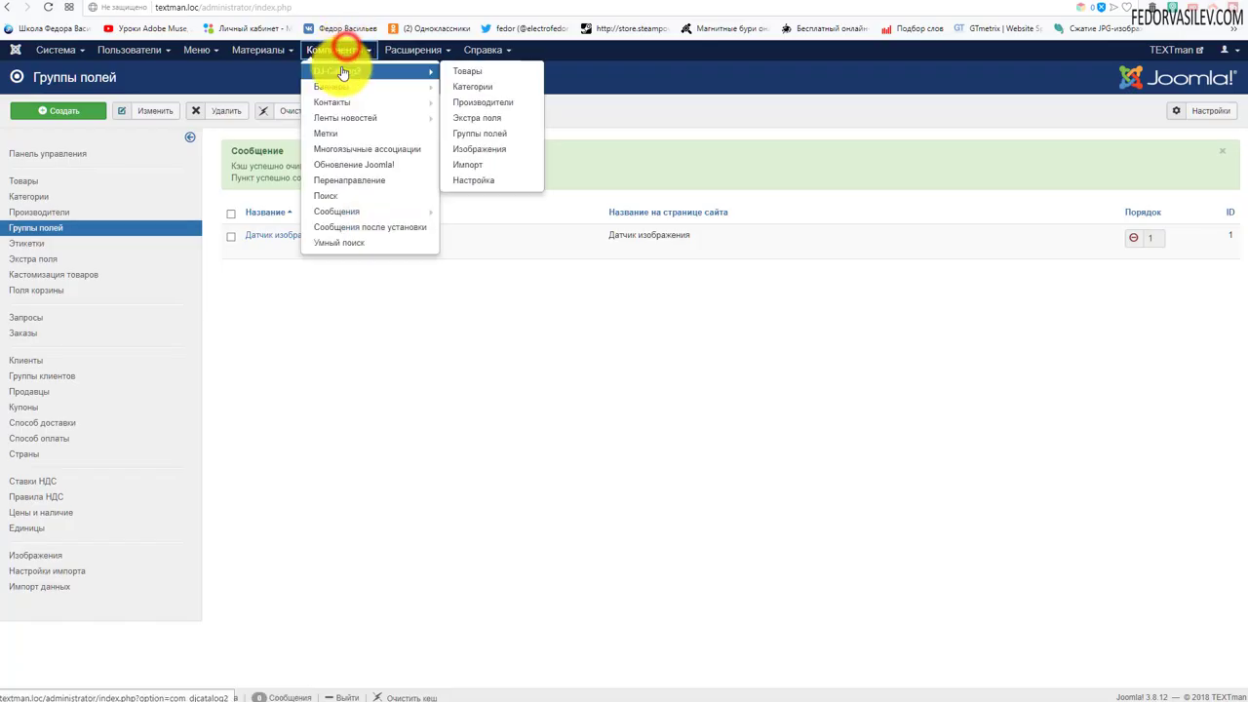
left_click(341, 66)
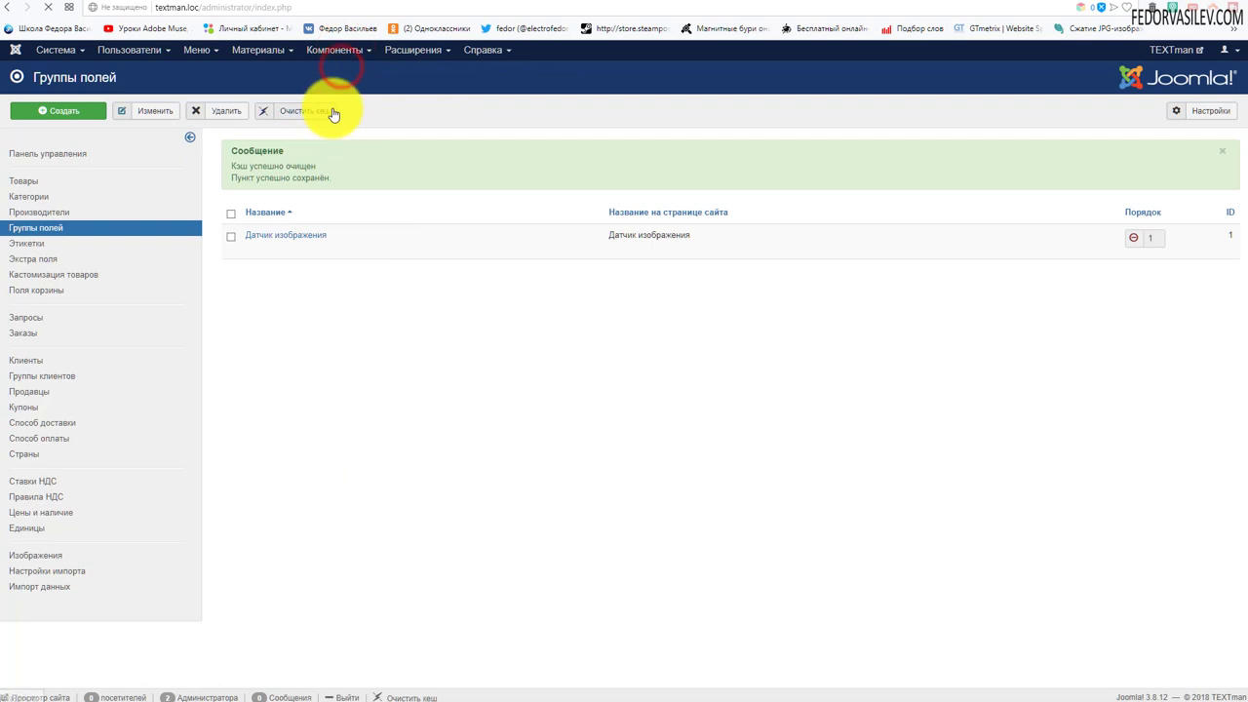
left_click(563, 178)
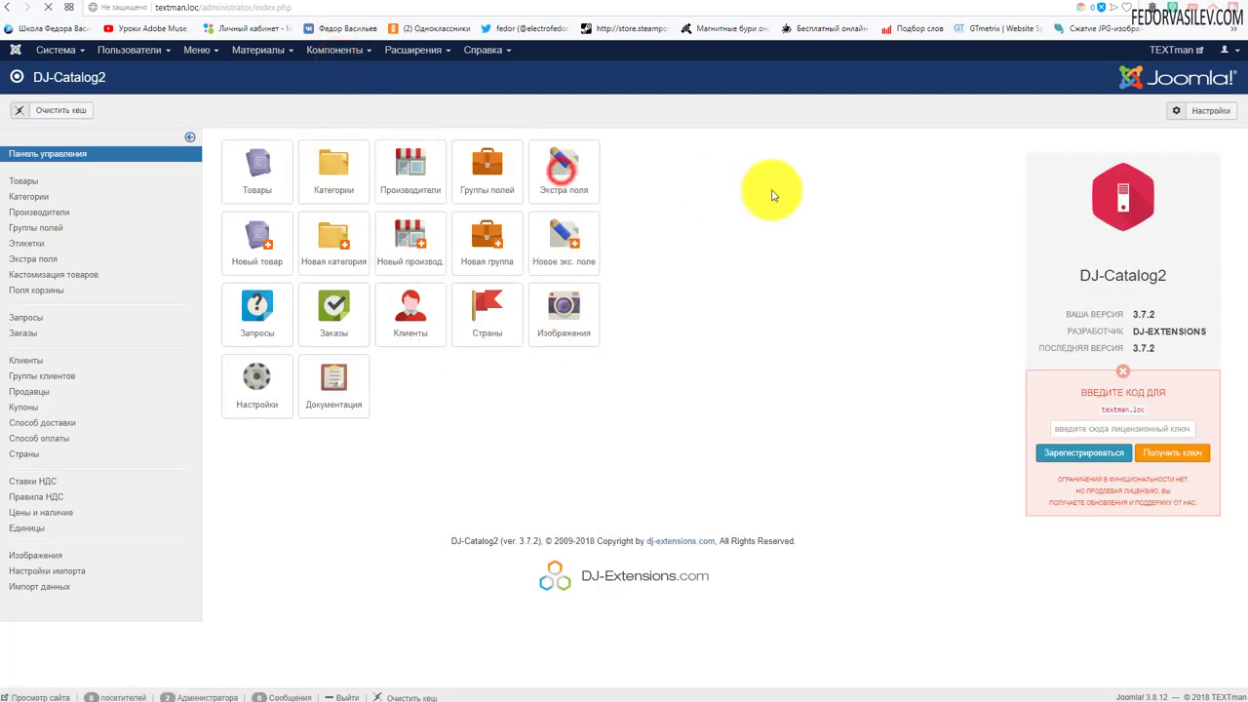
left_click(265, 204)
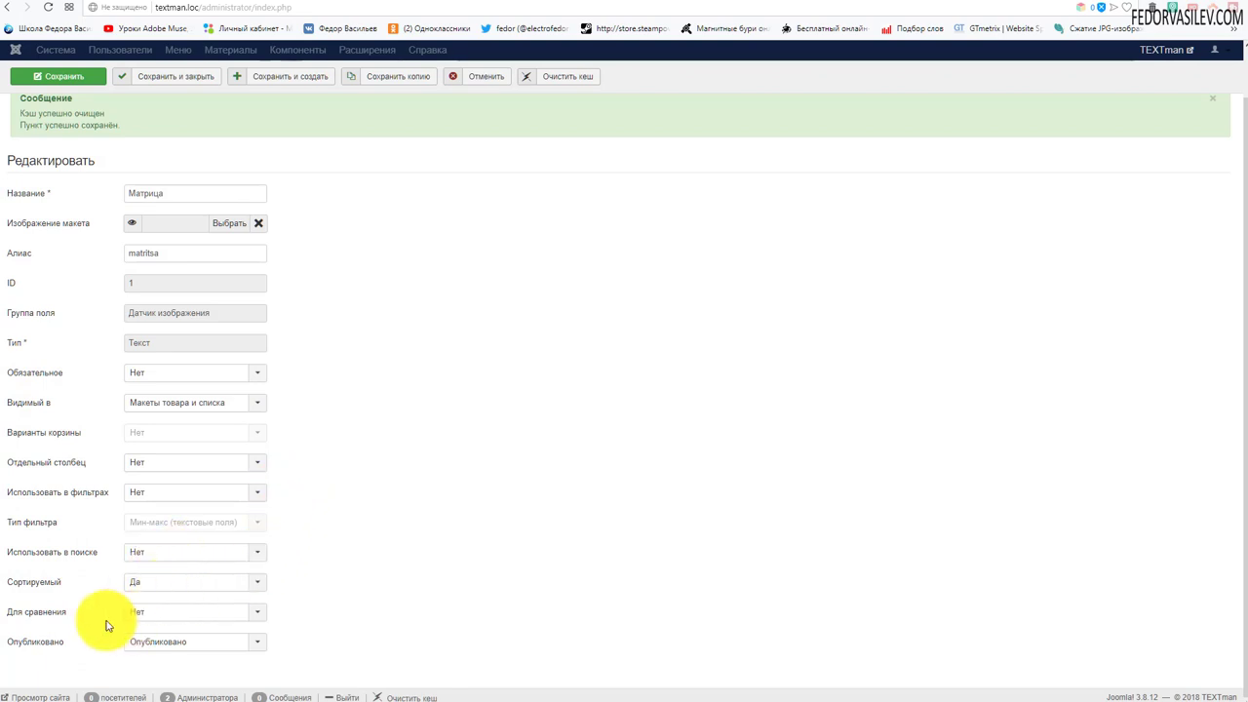
mouse_move(66, 623)
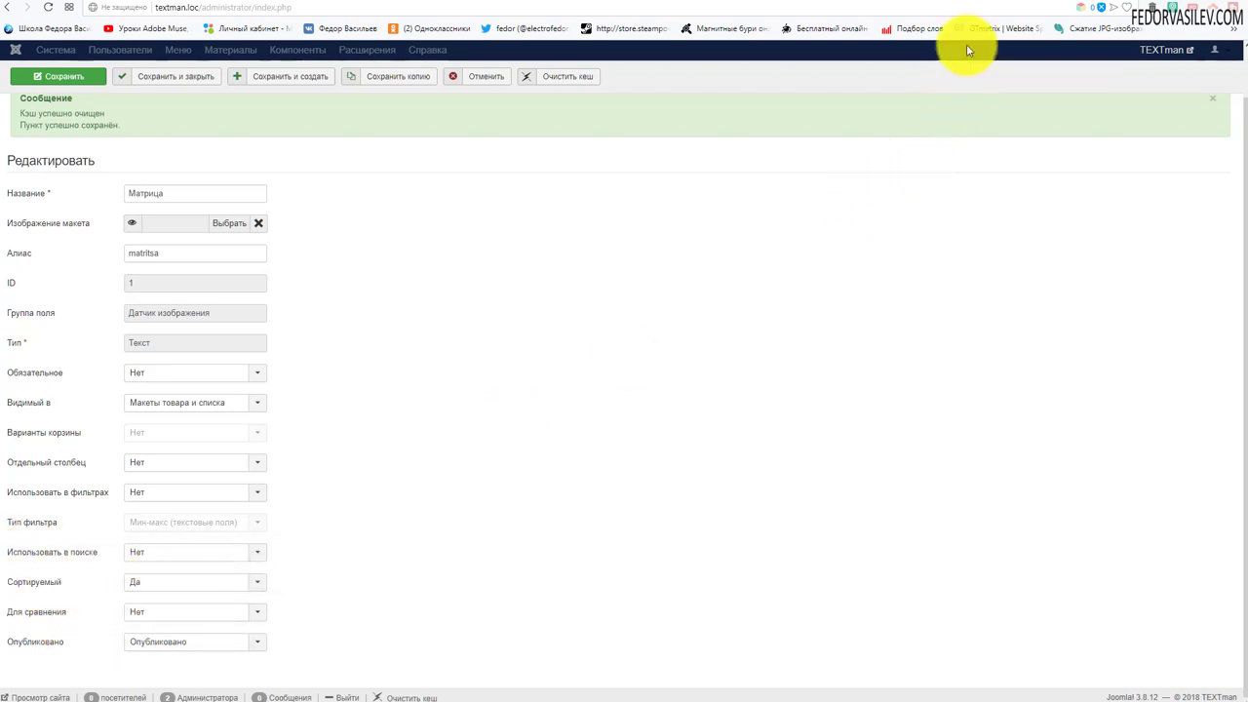
- Sort the product list by Матрица on the site's CANON category page and examine the order of the cameras
left_click(1018, 2)
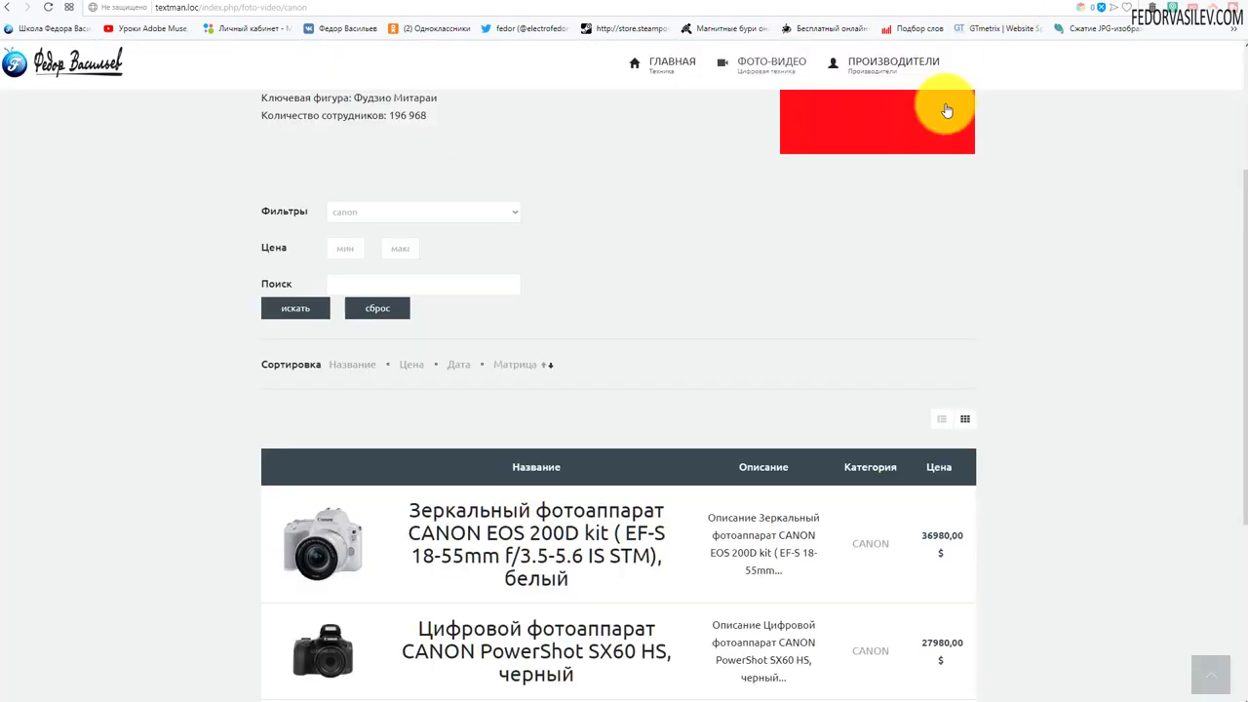
left_click(518, 374)
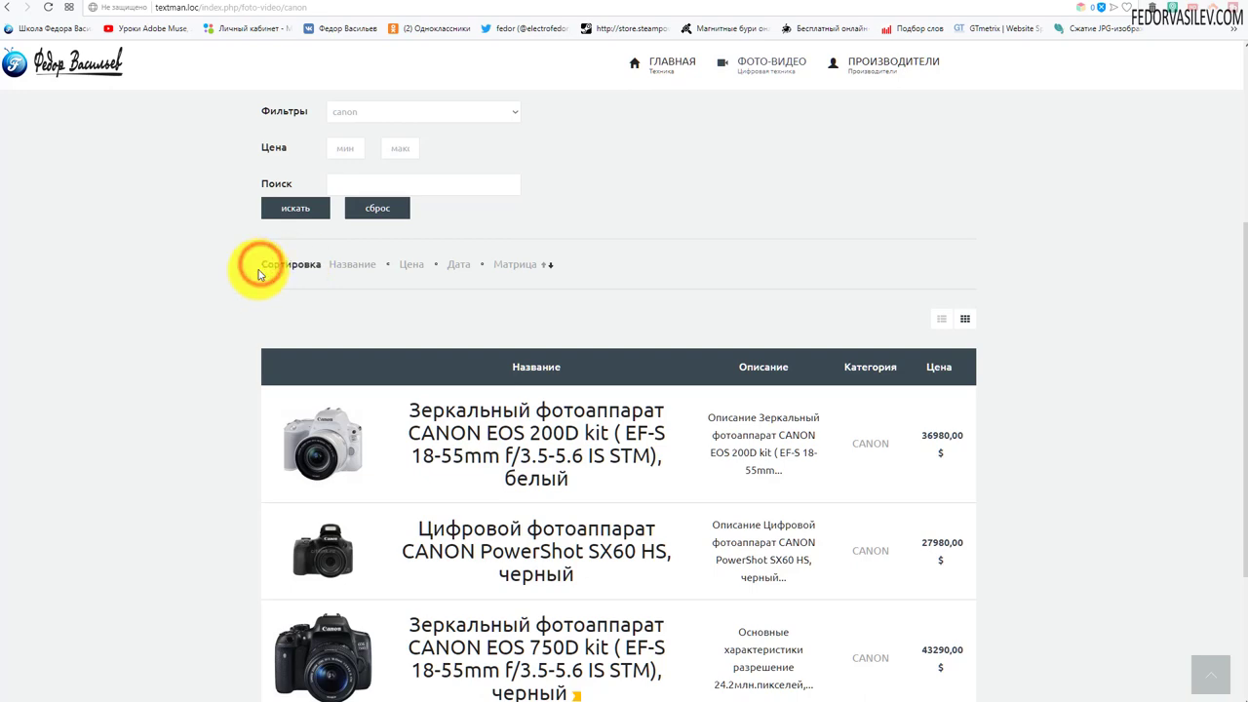
left_click(471, 321)
scroll(473, 307, "down", 2)
scroll(474, 298, "up", 5)
scroll(476, 301, "down", 5)
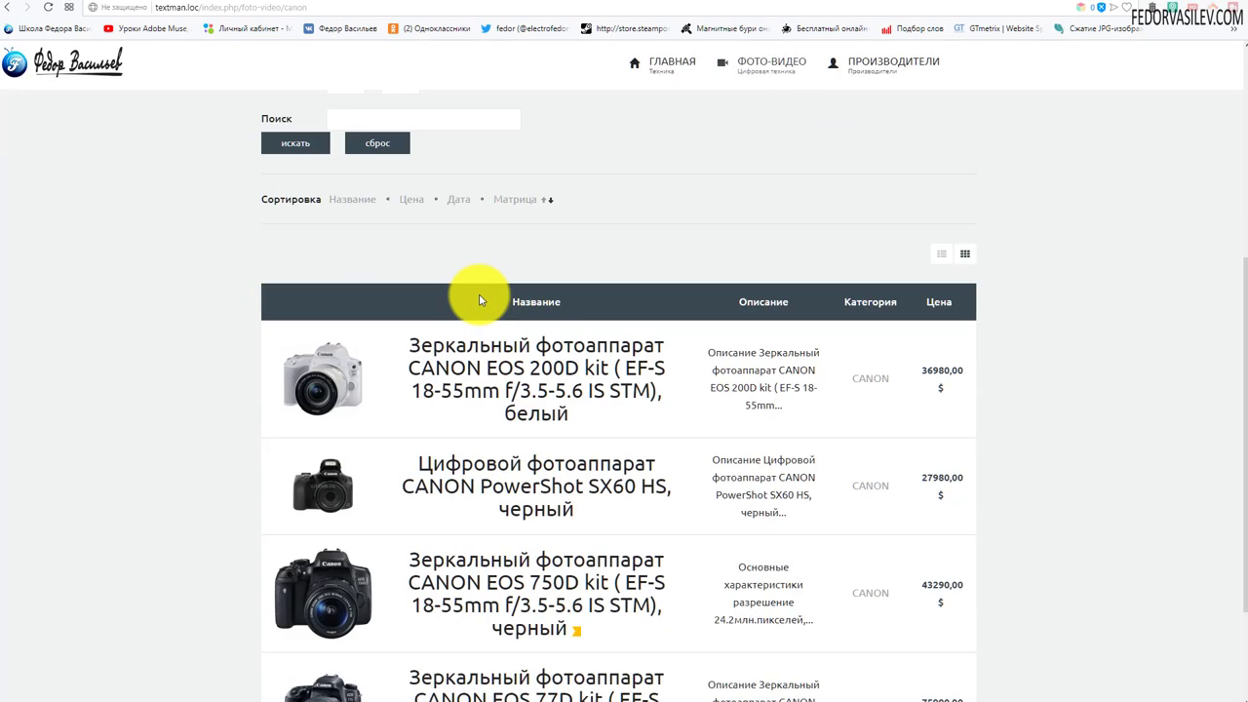
scroll(492, 253, "up", 1)
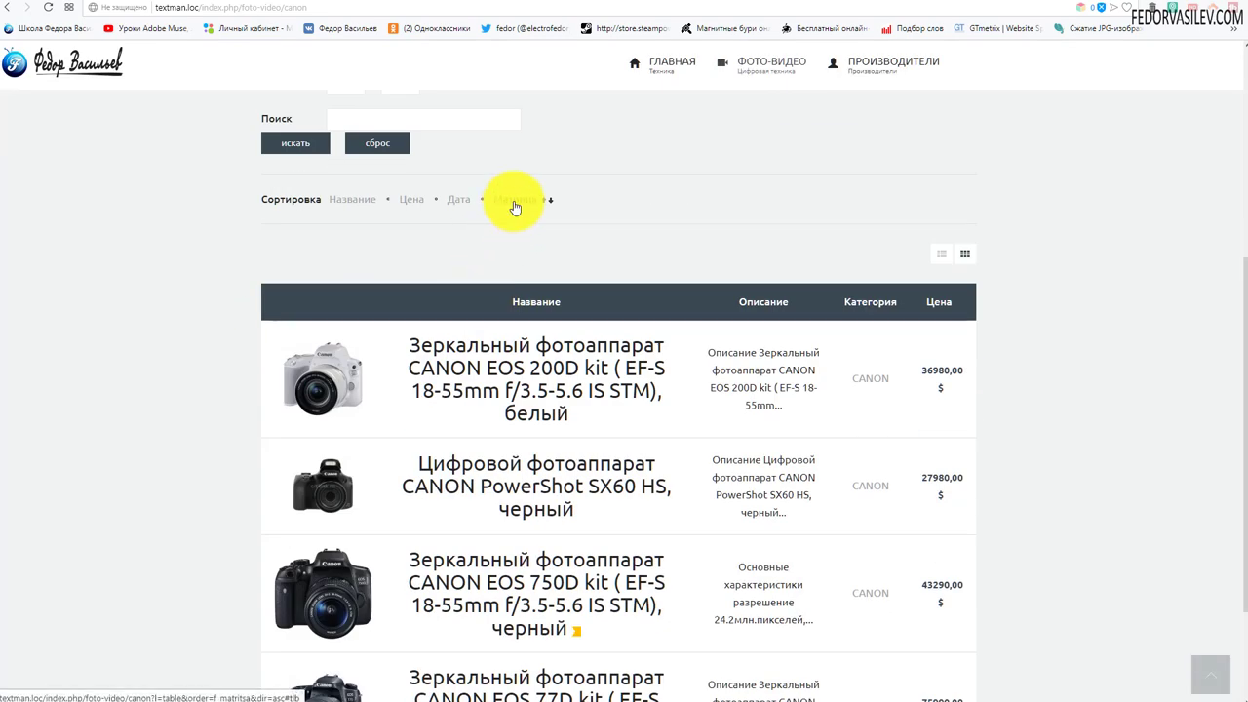
left_click(515, 202)
scroll(518, 244, "down", 2)
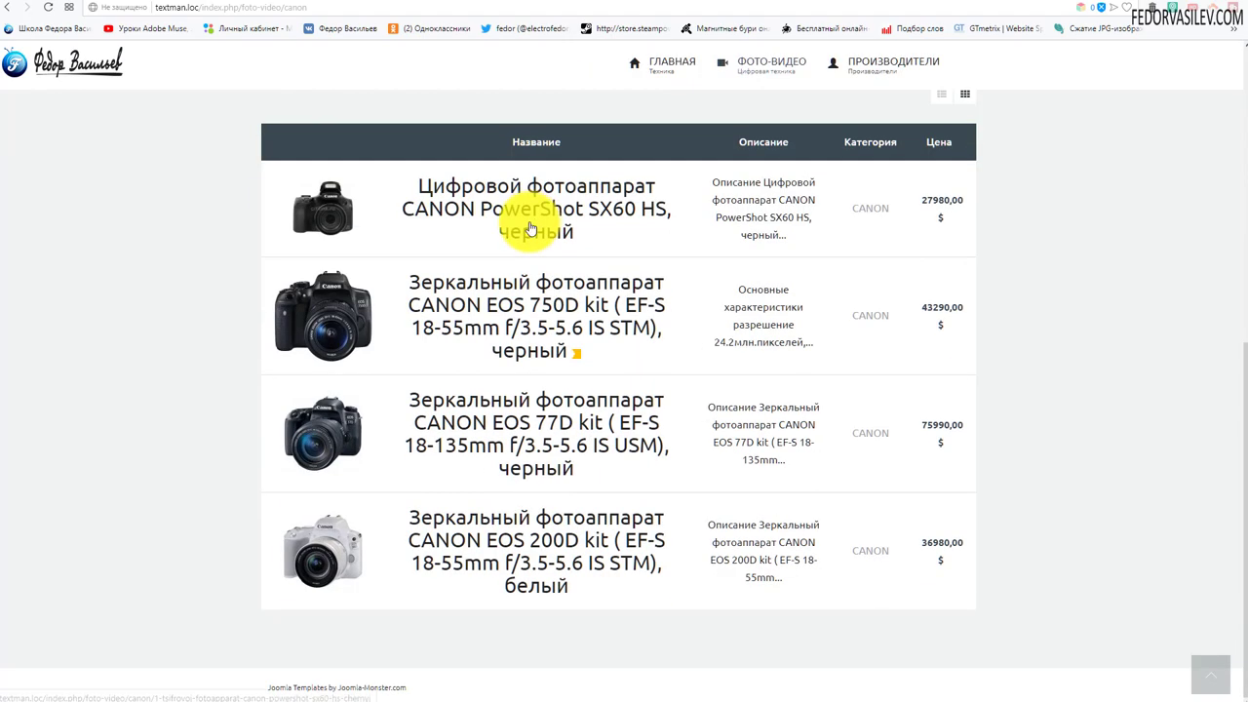
scroll(553, 271, "up", 4)
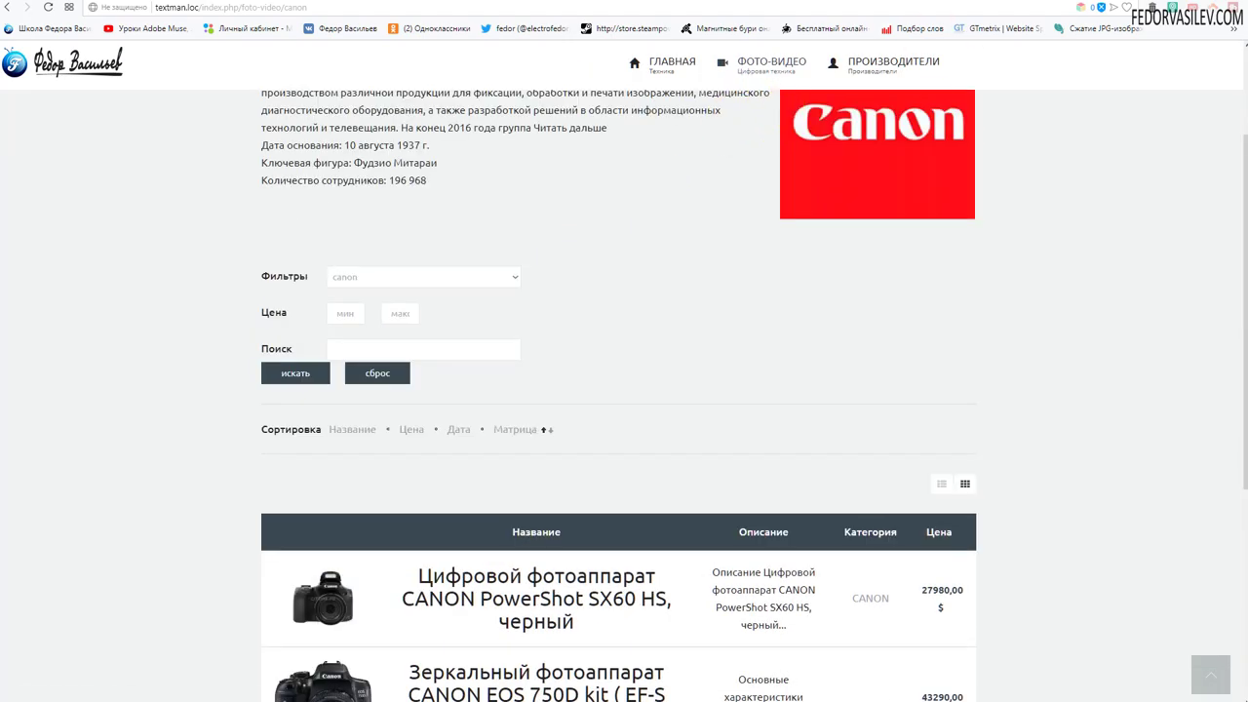
- Try setting the Матрица field's Сортируемый option to Нет, and leave the field without saving
left_click(972, 3)
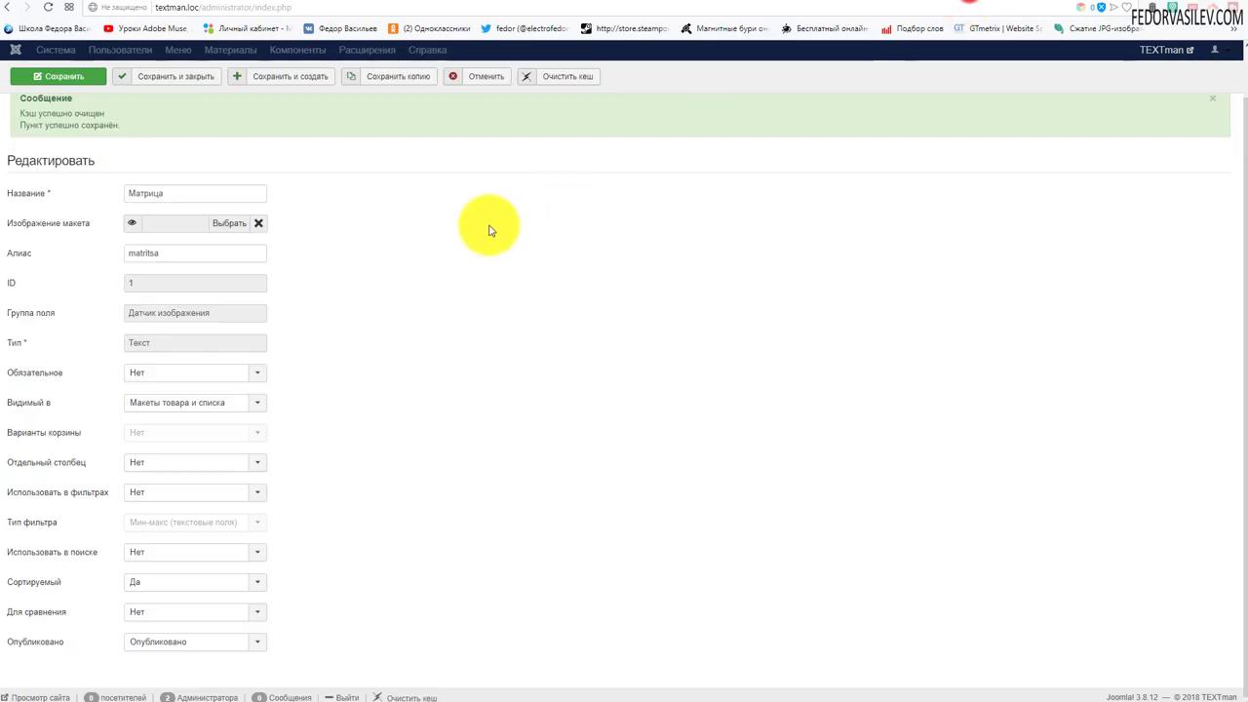
left_click(148, 582)
left_click(146, 611)
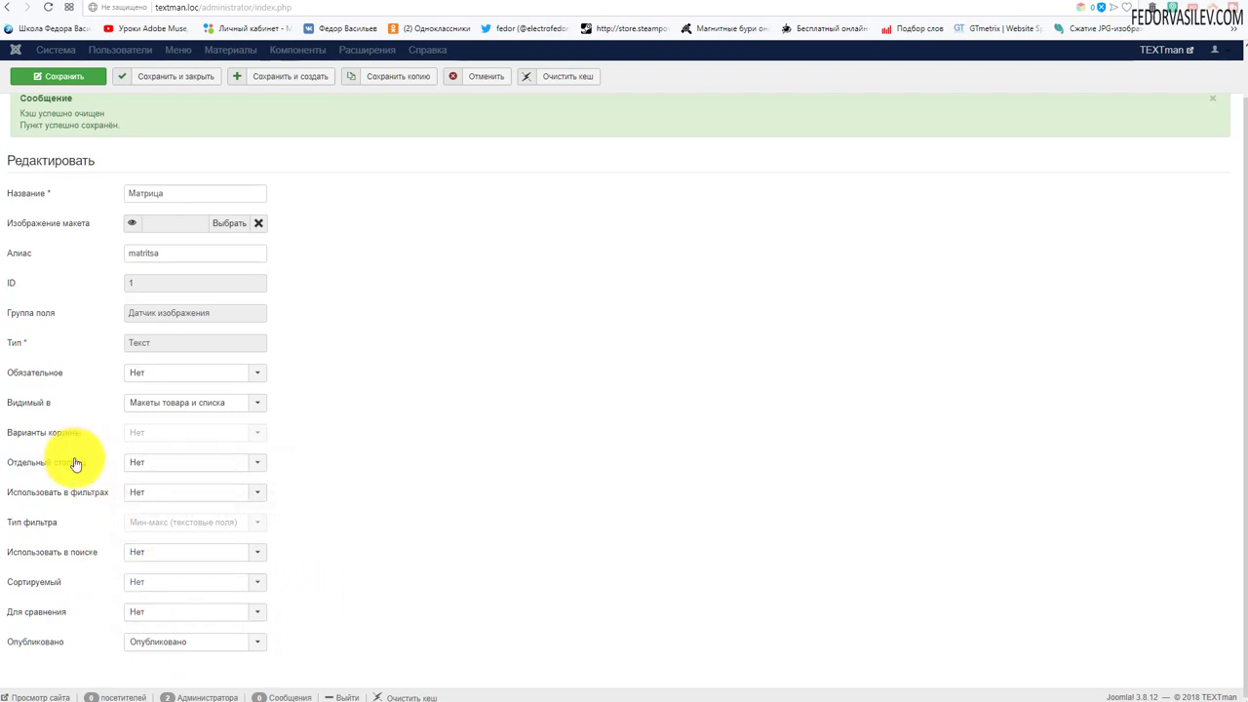
mouse_move(46, 478)
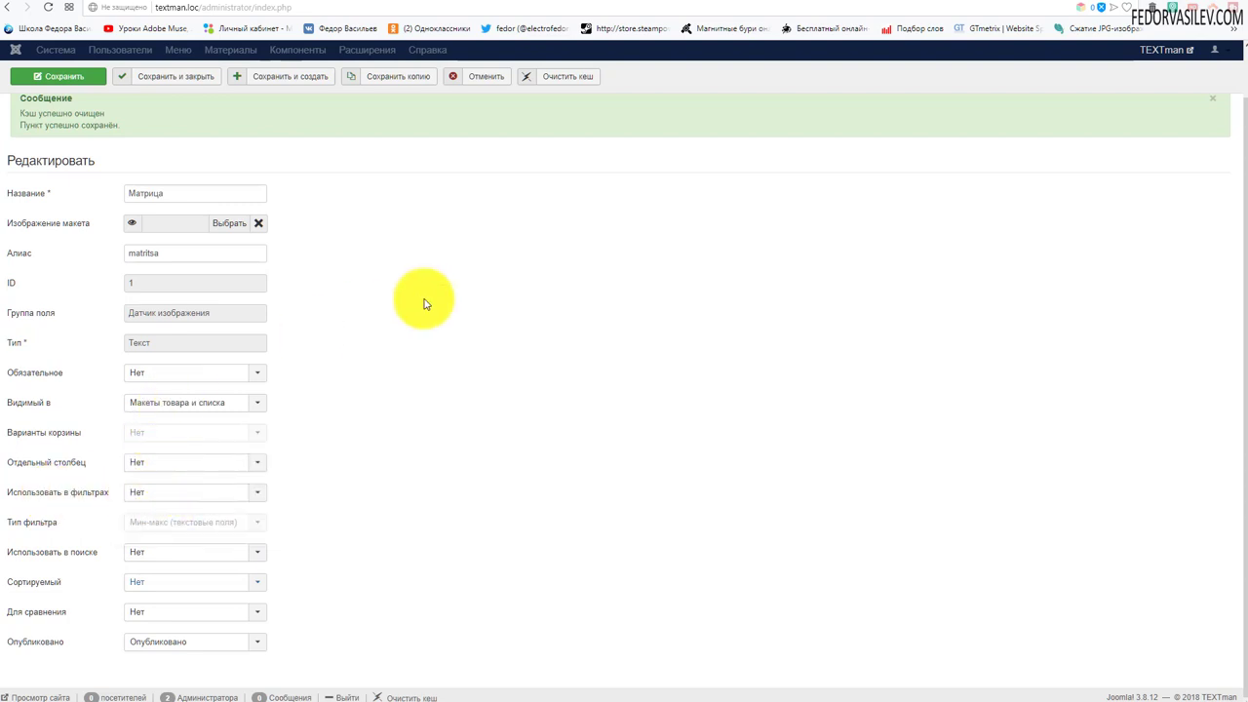
scroll(424, 304, "up", 1)
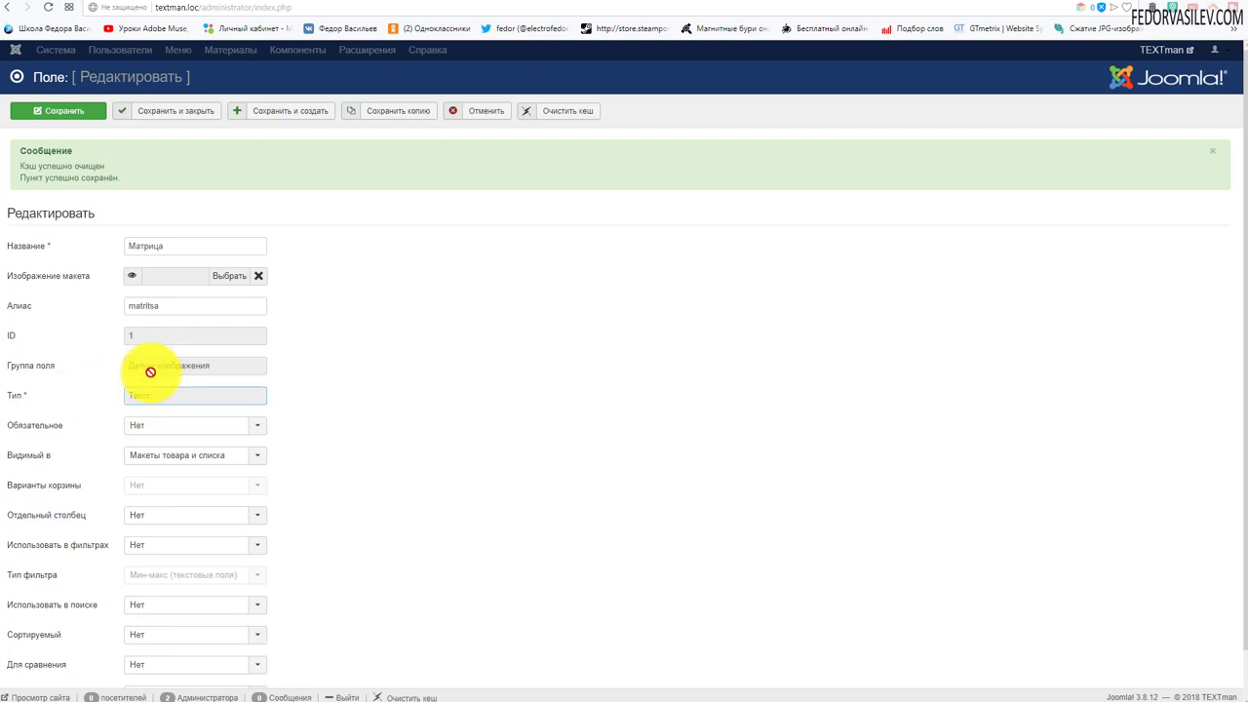
left_click(476, 111)
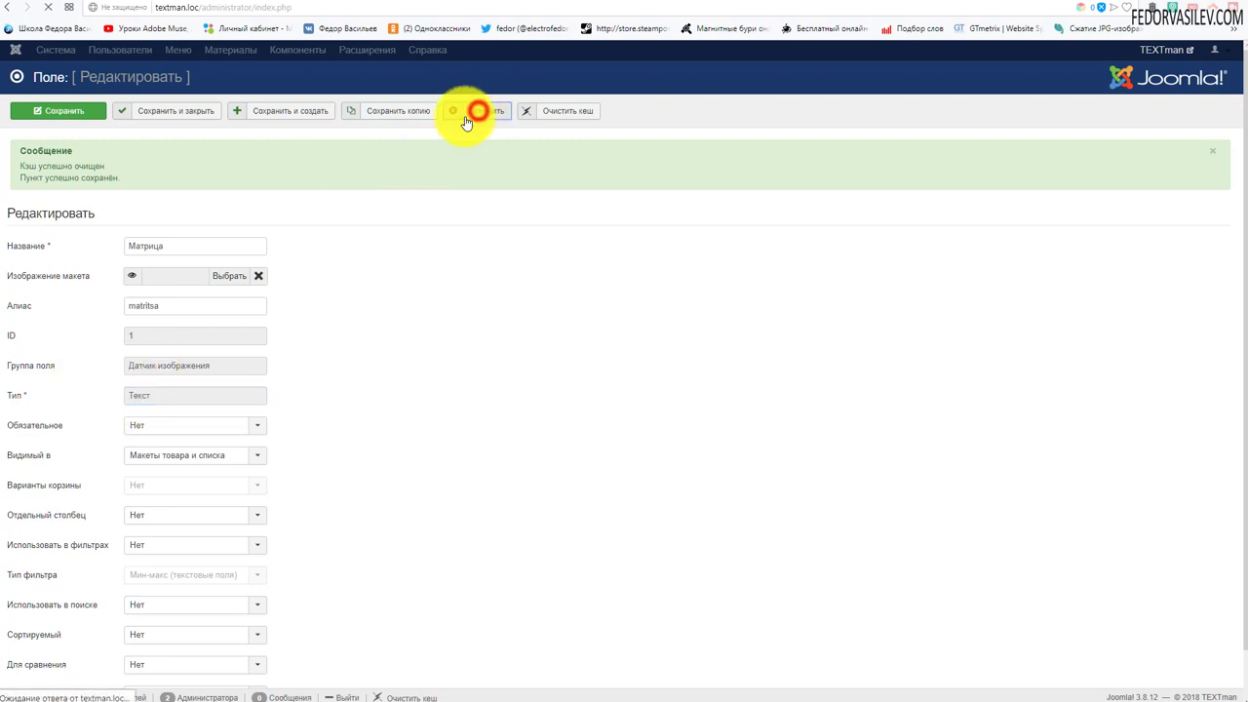
- Delete the Матрица field from the list of extra fields
left_click(234, 211)
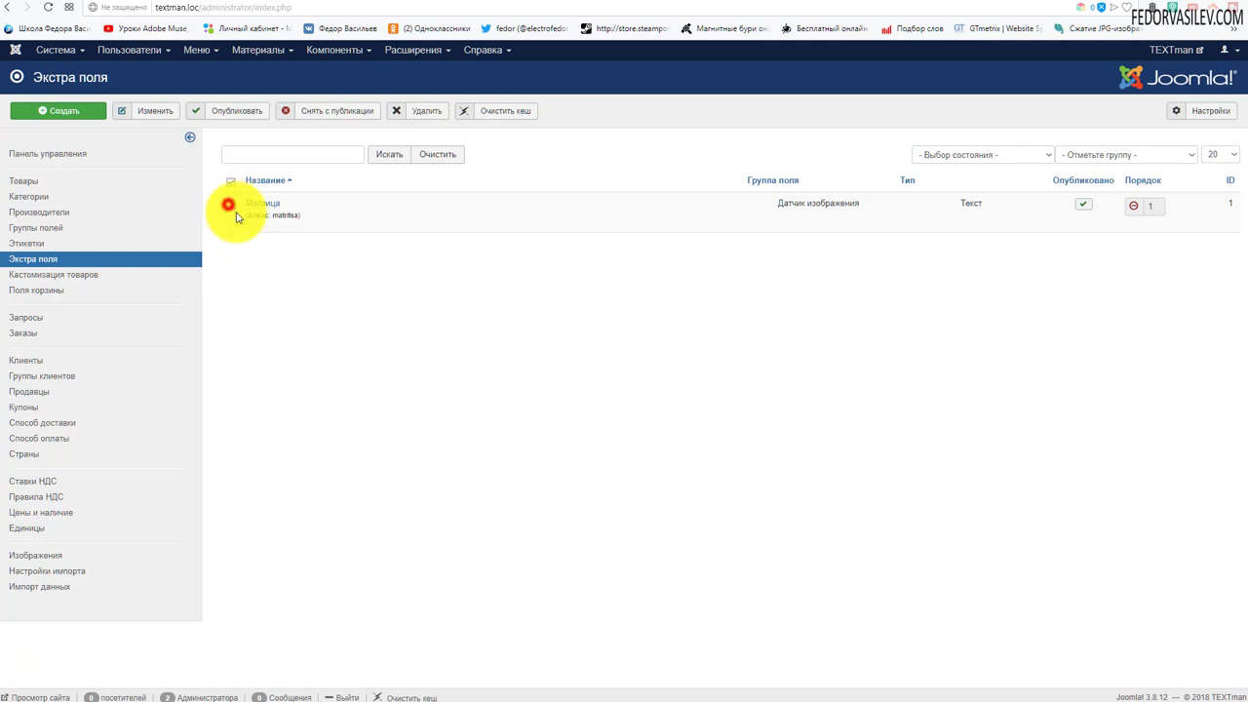
left_click(432, 111)
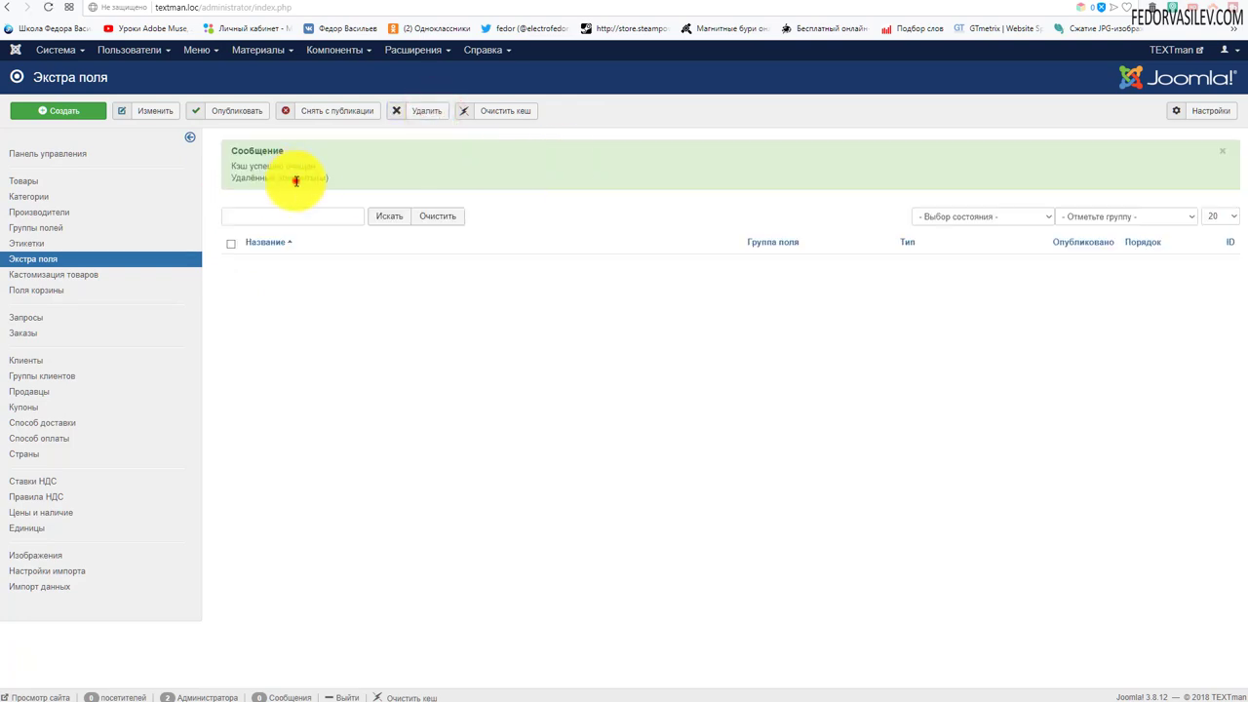
left_click_drag(296, 181, 292, 244)
left_click(334, 275)
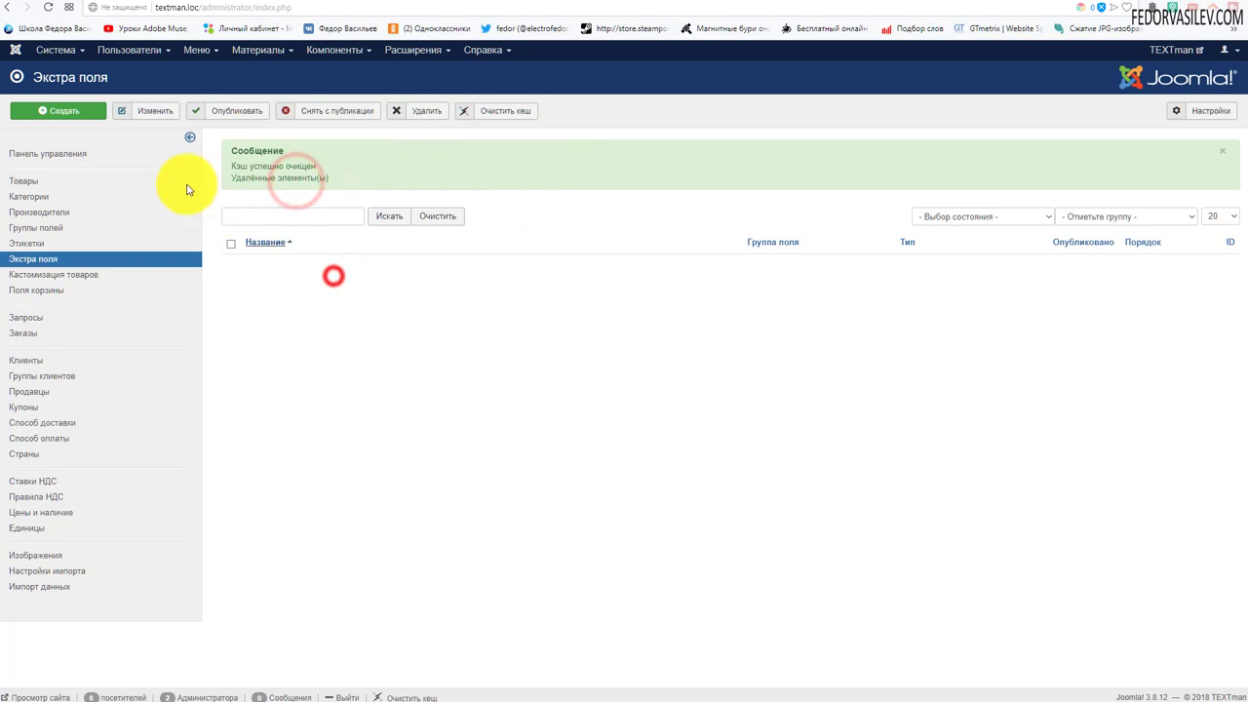
- Start a new extra field and enter Матрица as its name
left_click(85, 113)
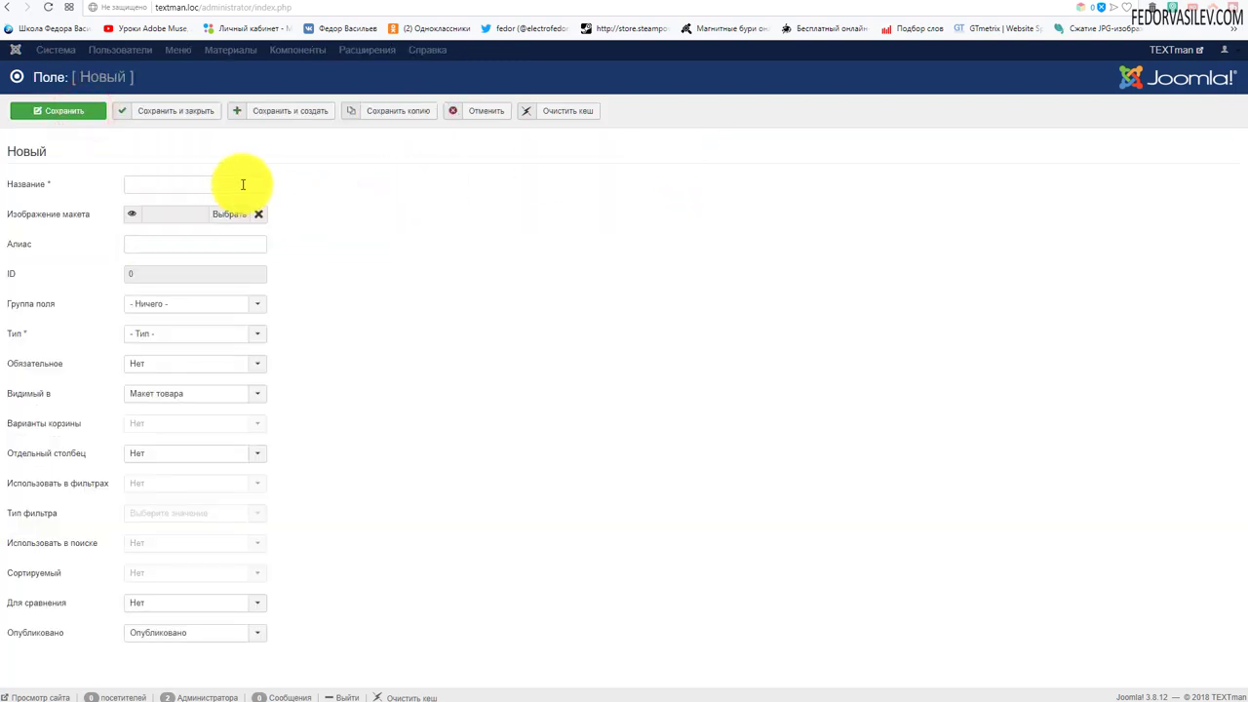
right_click(185, 187)
left_click(201, 263)
left_click(370, 246)
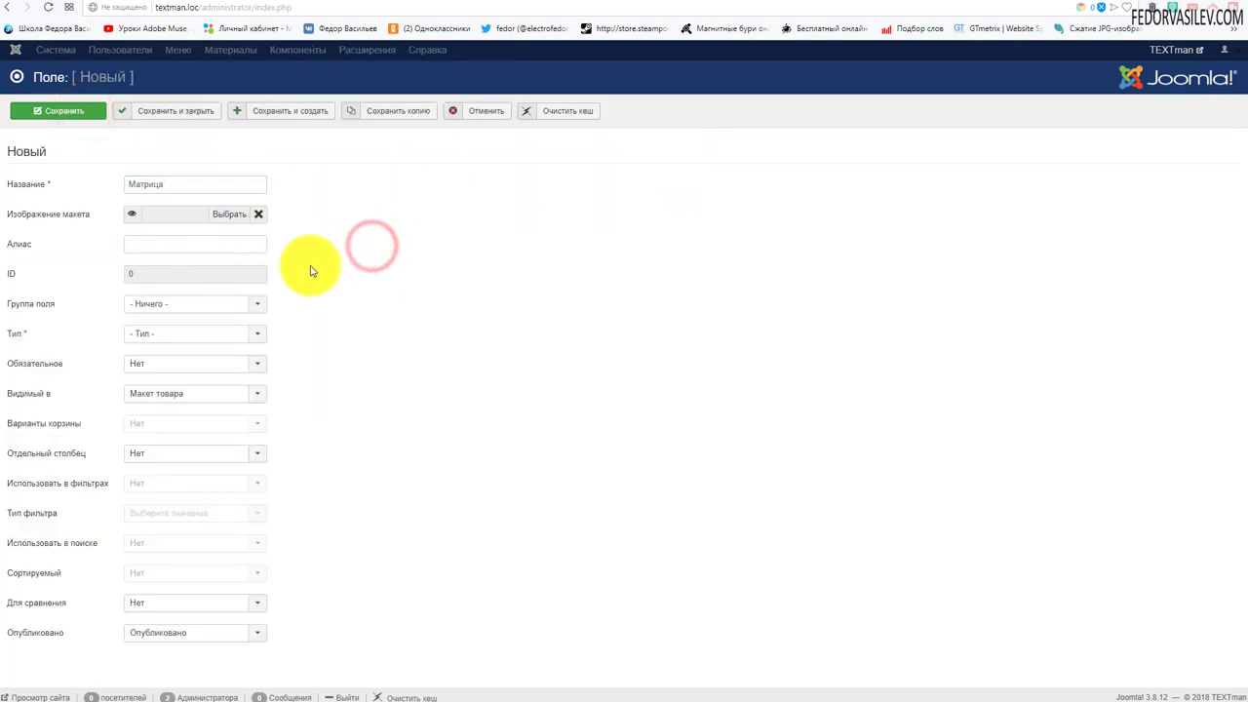
- Assign the new Матрица field to the Датчик изображения group and set its type to Радио кнопки
left_click(184, 304)
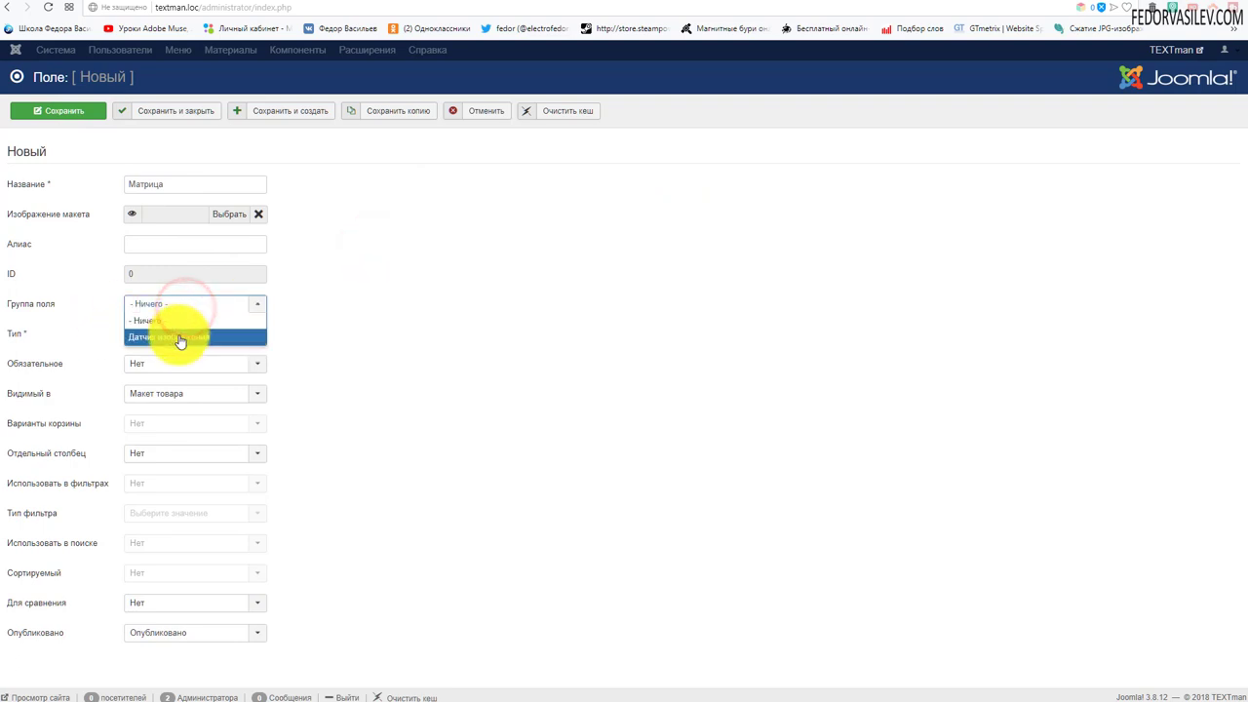
left_click(195, 337)
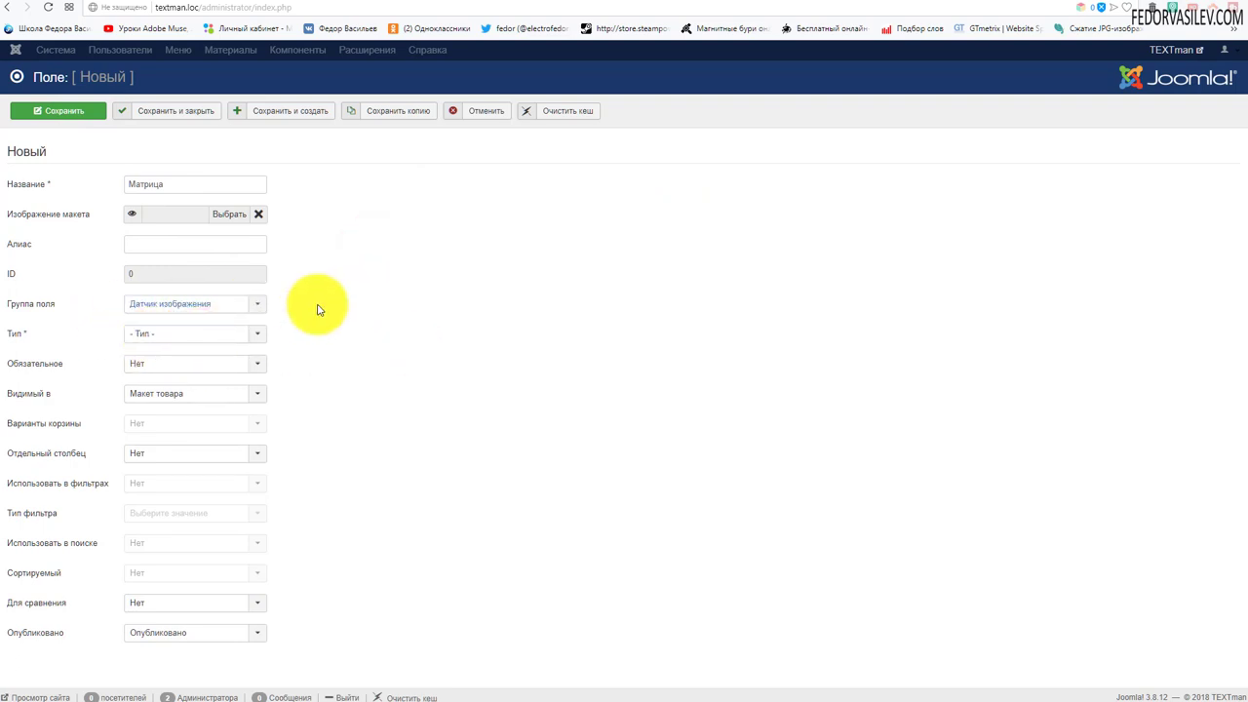
left_click(213, 334)
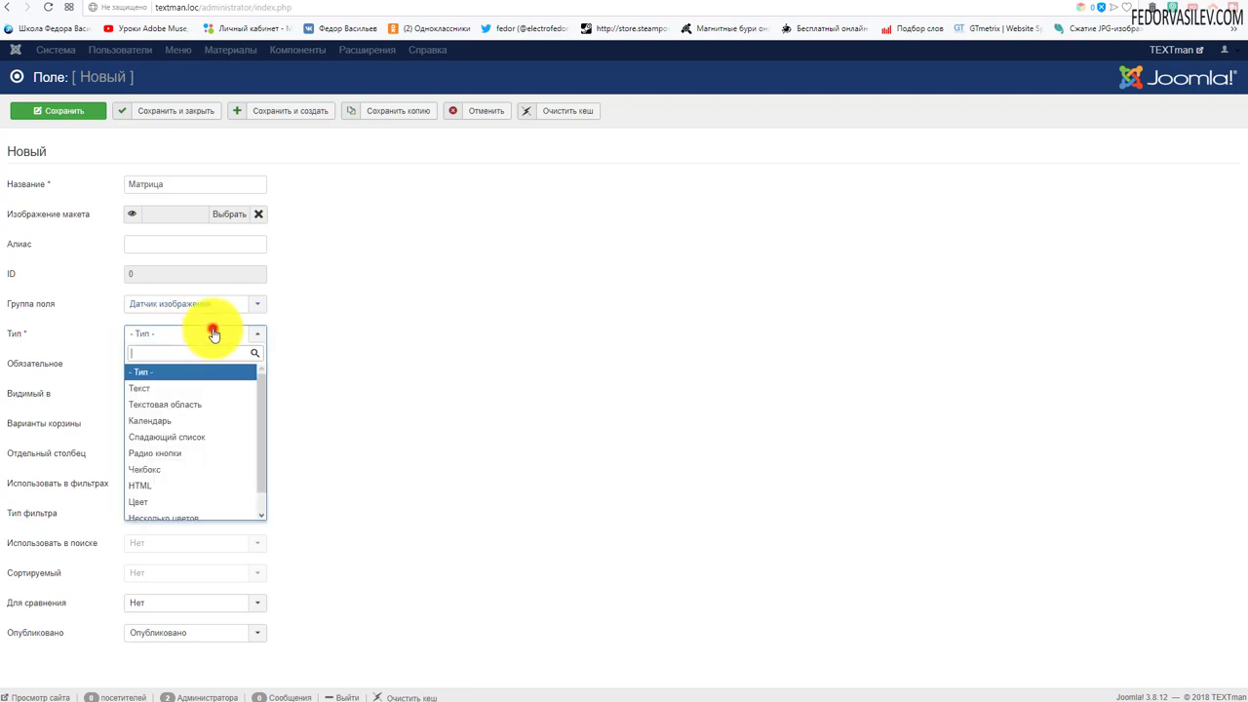
left_click_drag(265, 417, 265, 421)
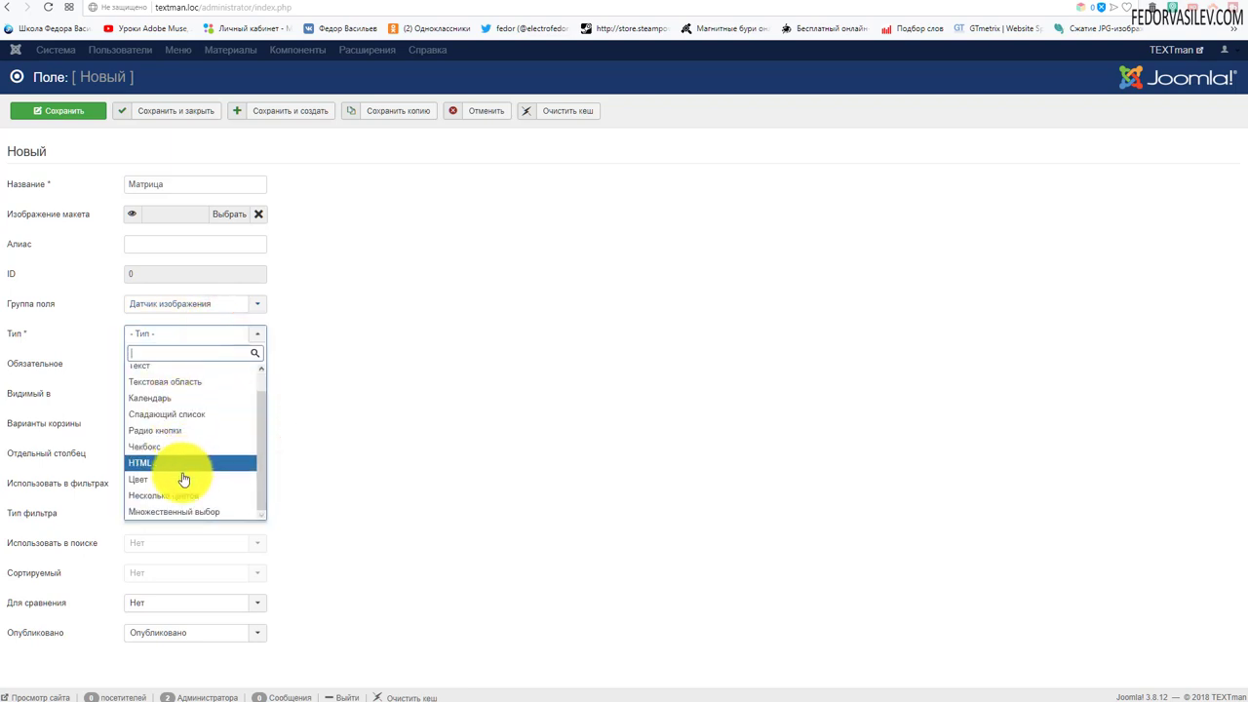
scroll(181, 446, "up", 1)
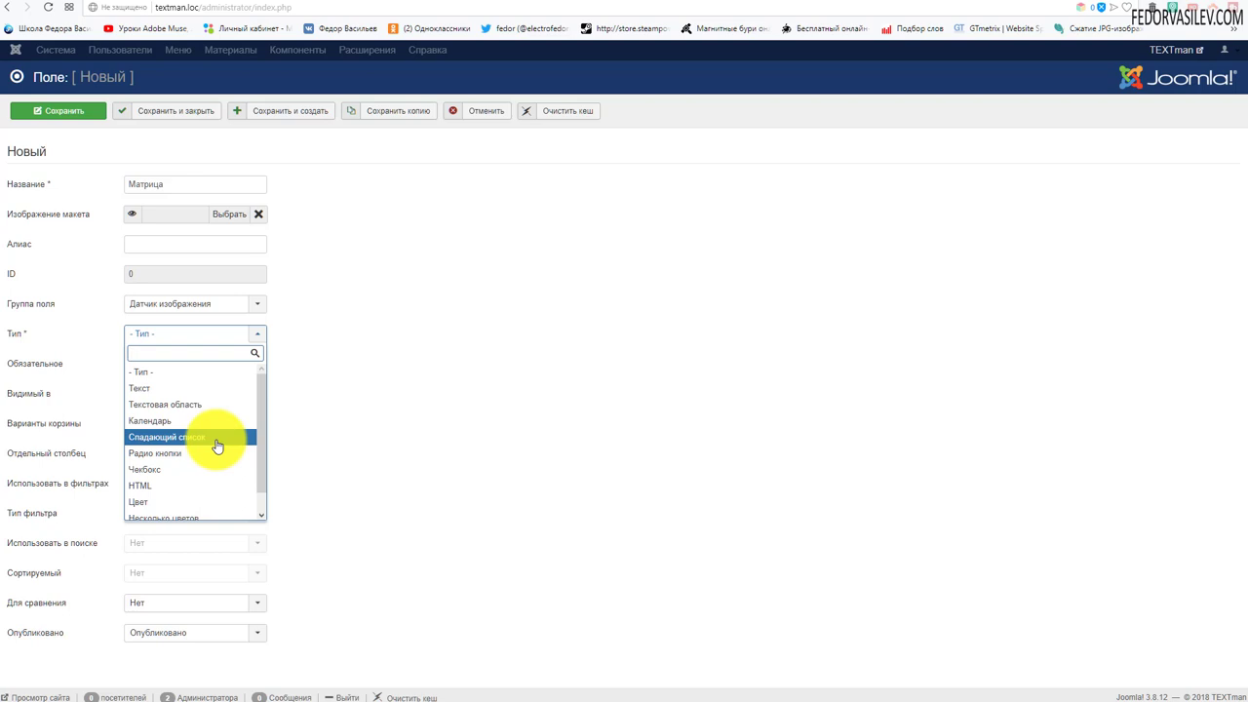
left_click(197, 454)
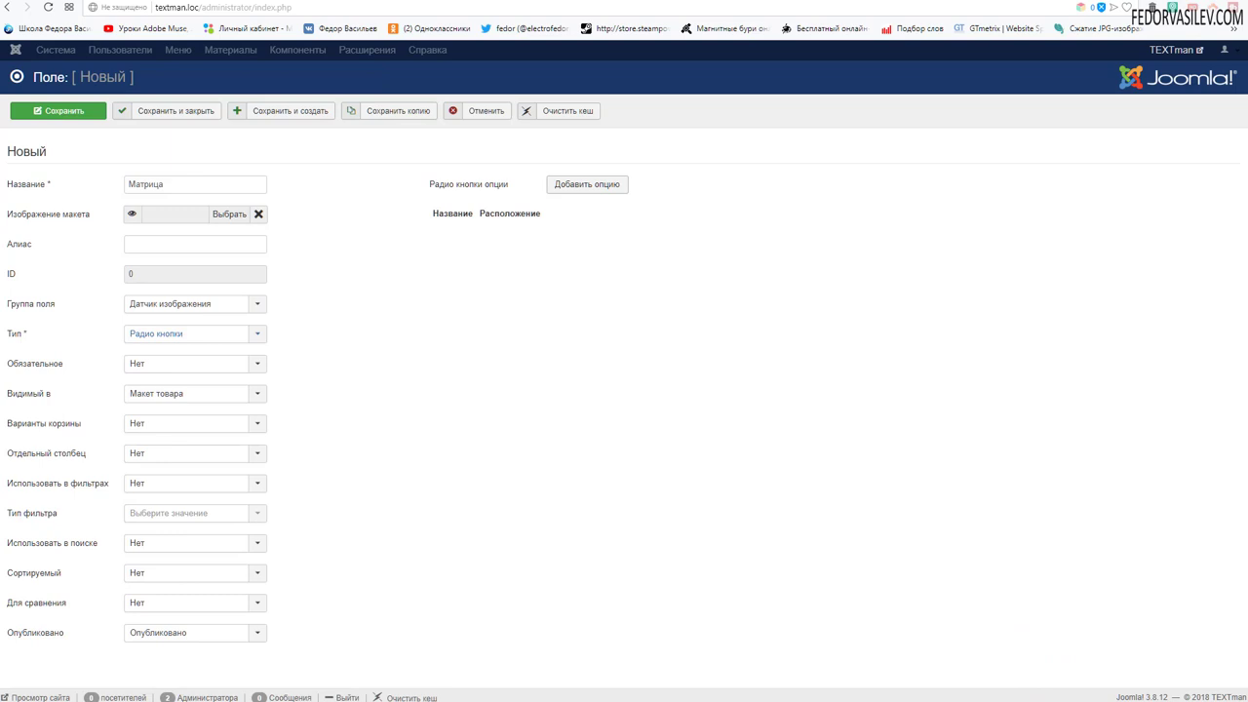
- Add a radio button option named CMOS to the Матрица field
left_click(585, 186)
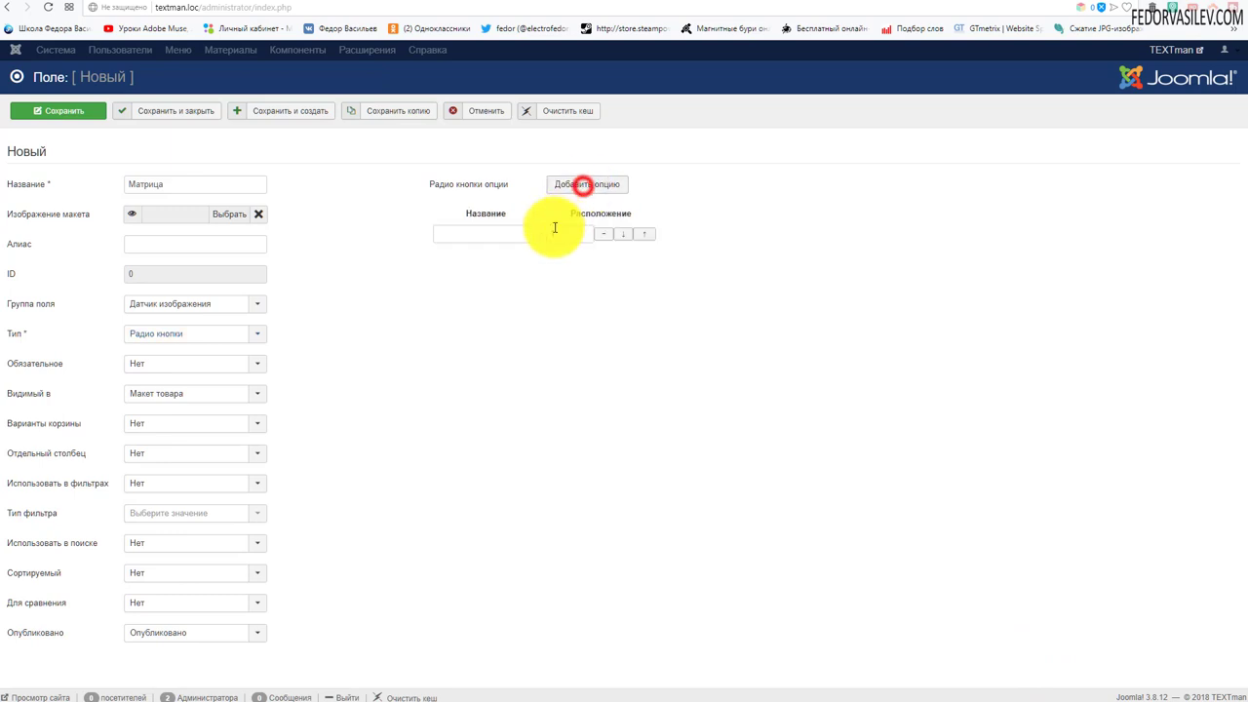
right_click(503, 232)
left_click(526, 307)
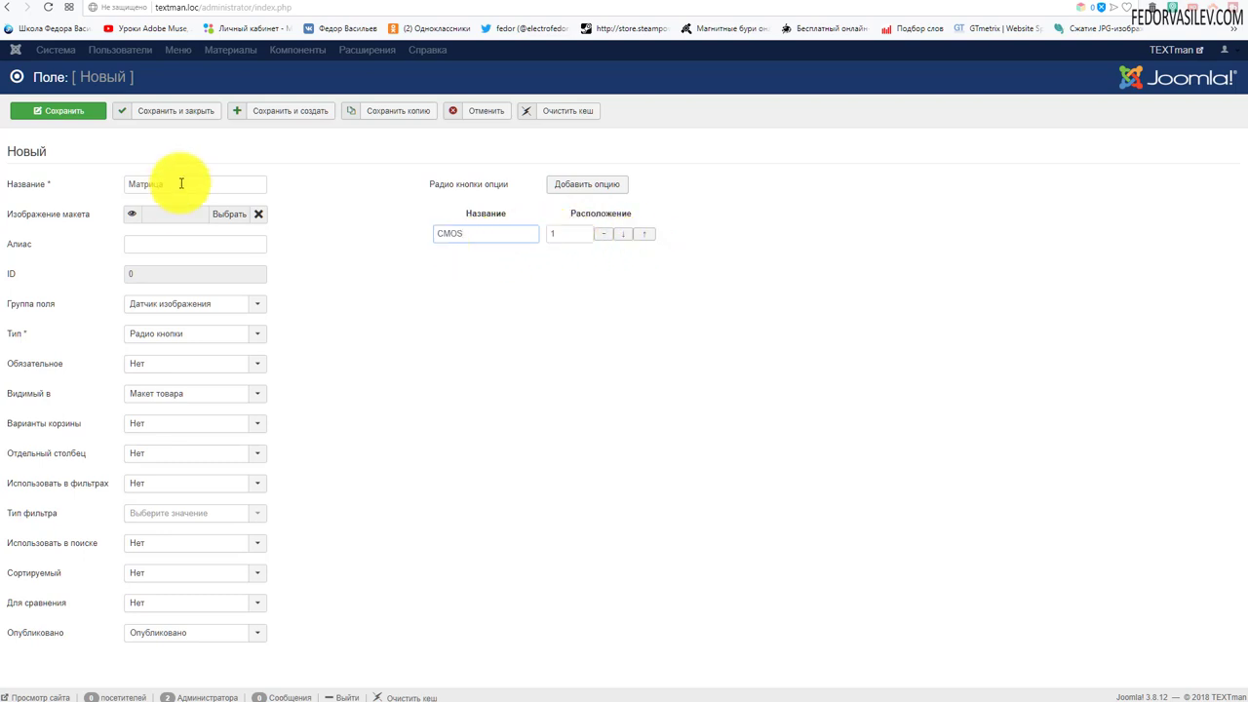
double_click(180, 183)
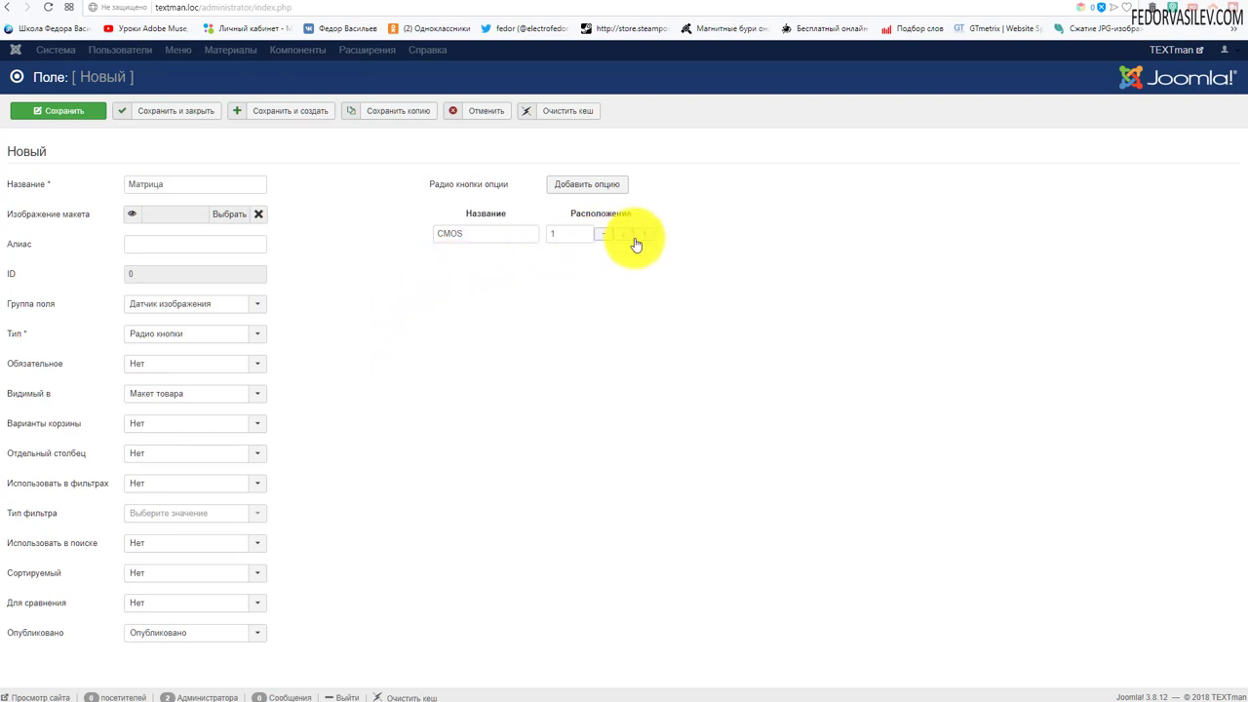
- Add four more empty radio button options below CMOS
left_click(601, 185)
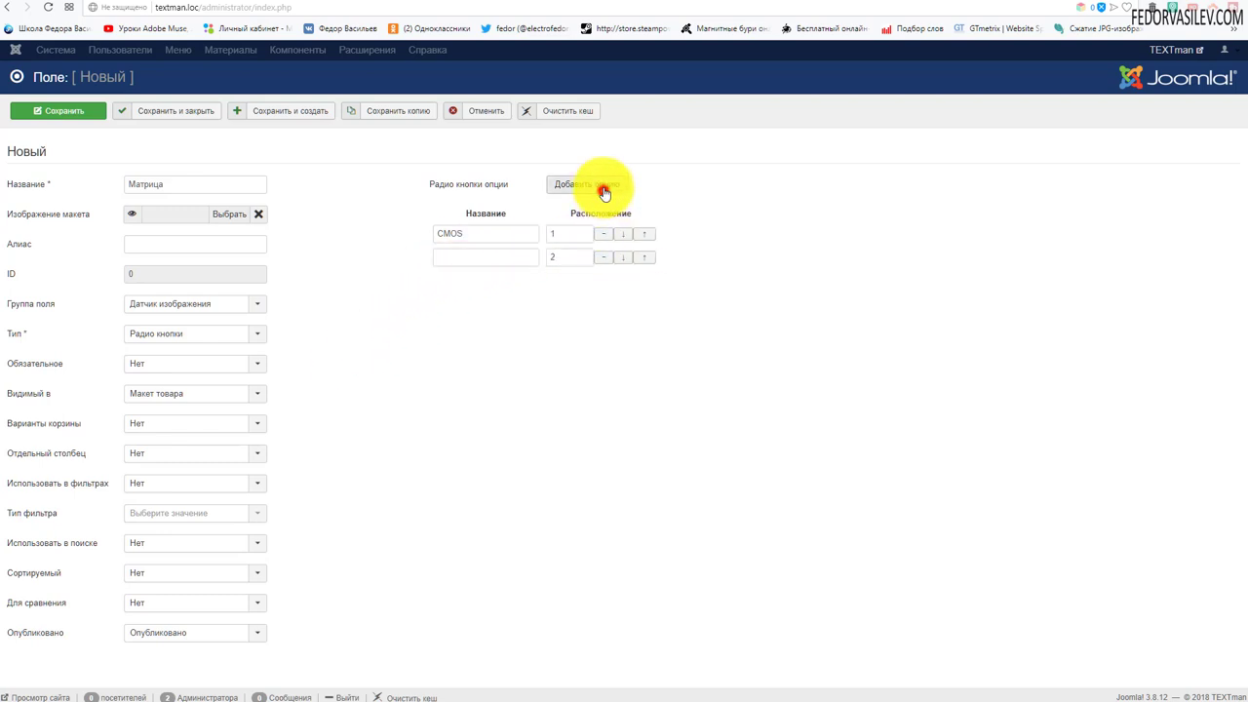
triple_click(617, 186)
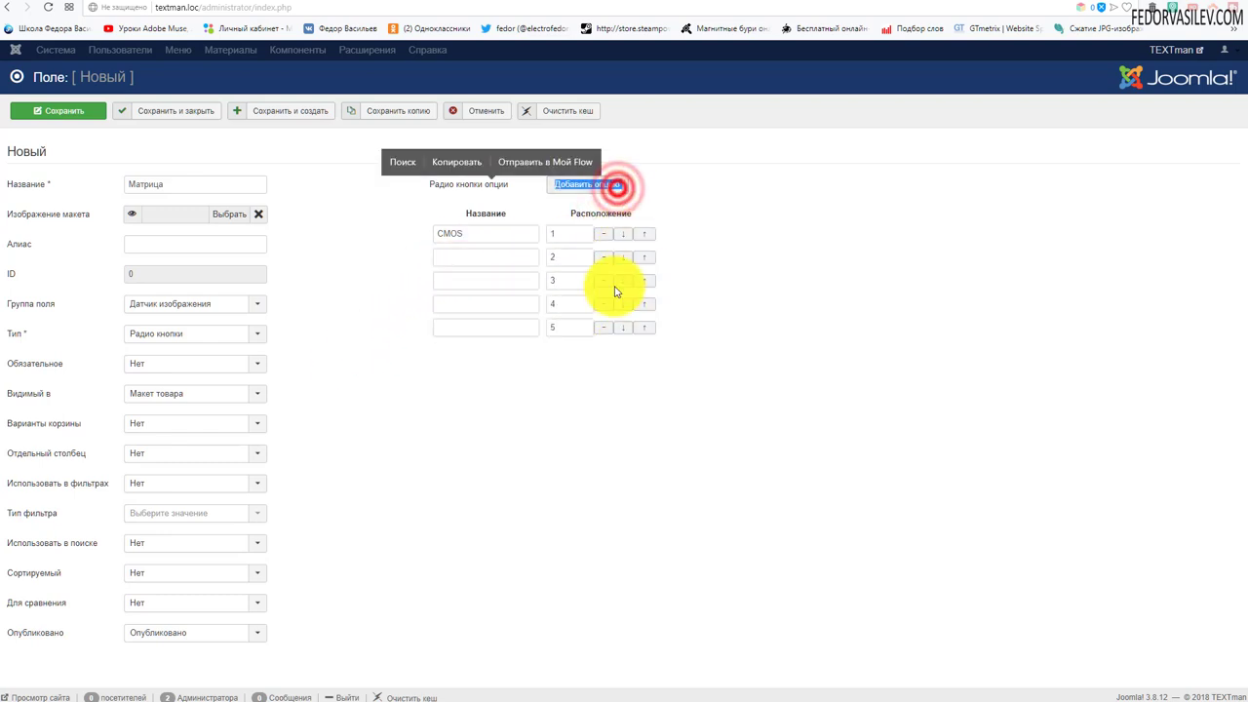
left_click(594, 371)
left_click(468, 258)
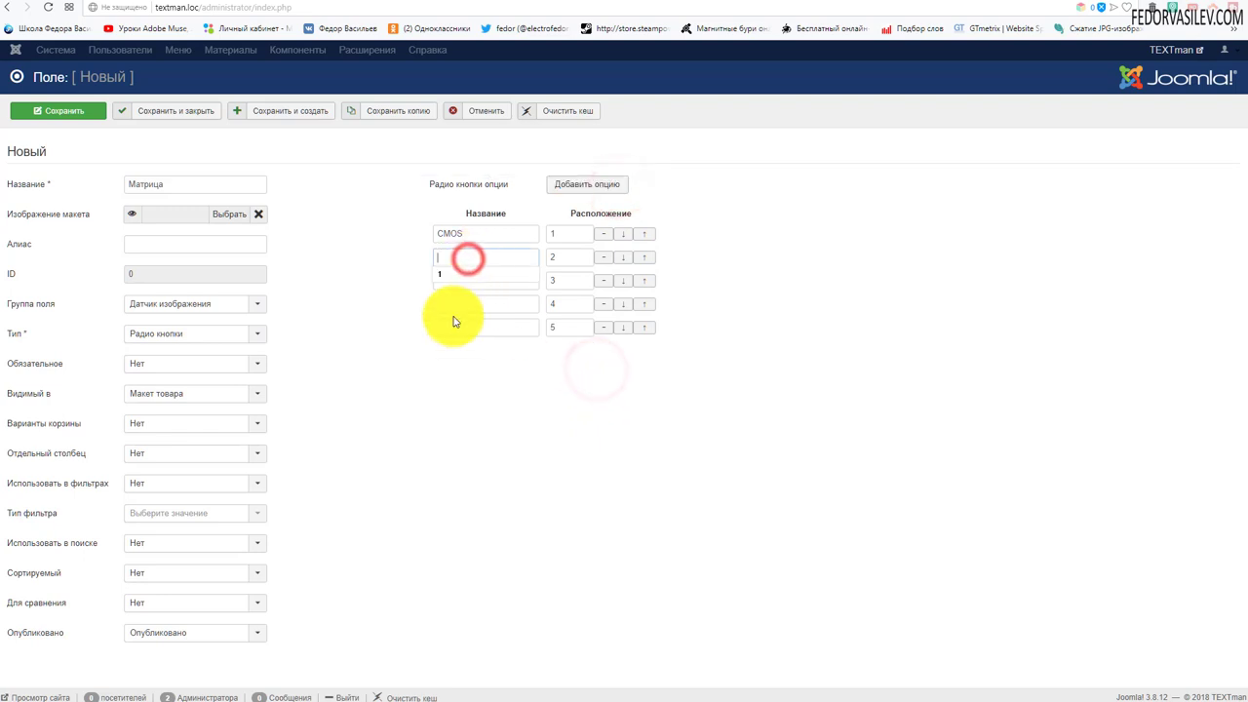
left_click(453, 314)
left_click(464, 279)
left_click(462, 362)
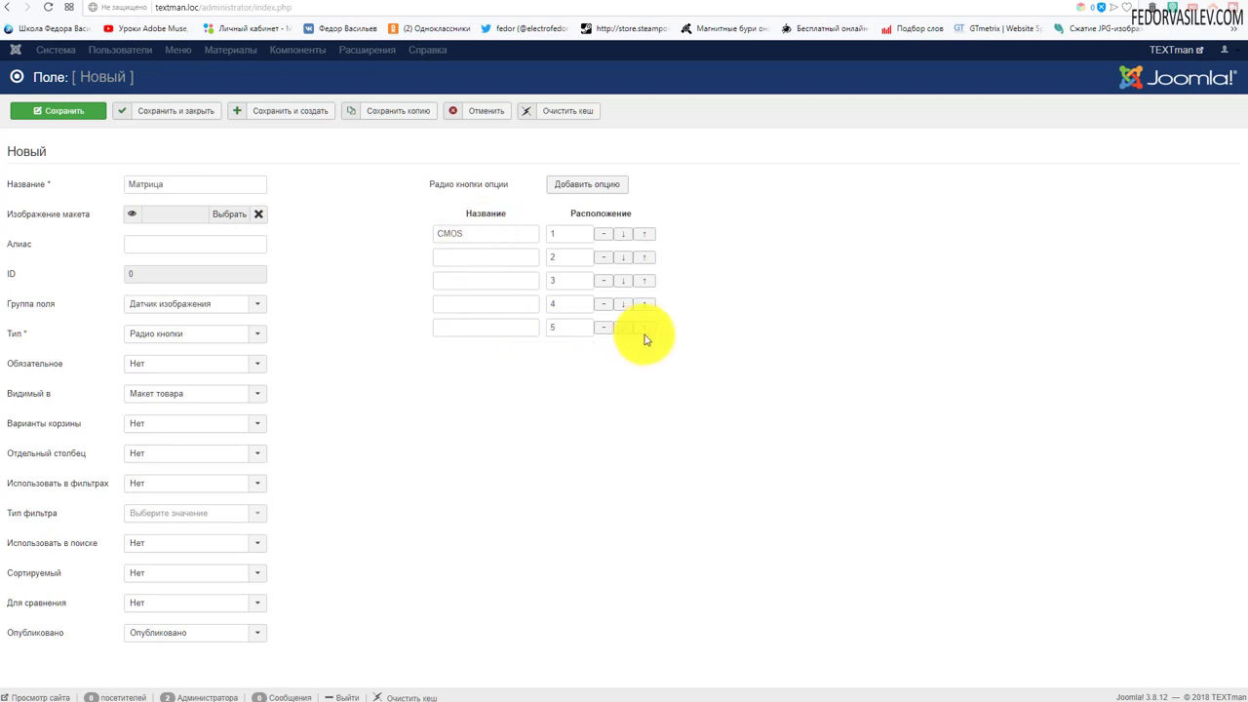
- Remove the empty radio button options, trying out the reordering of CMOS and returning it to first place
left_click(610, 327)
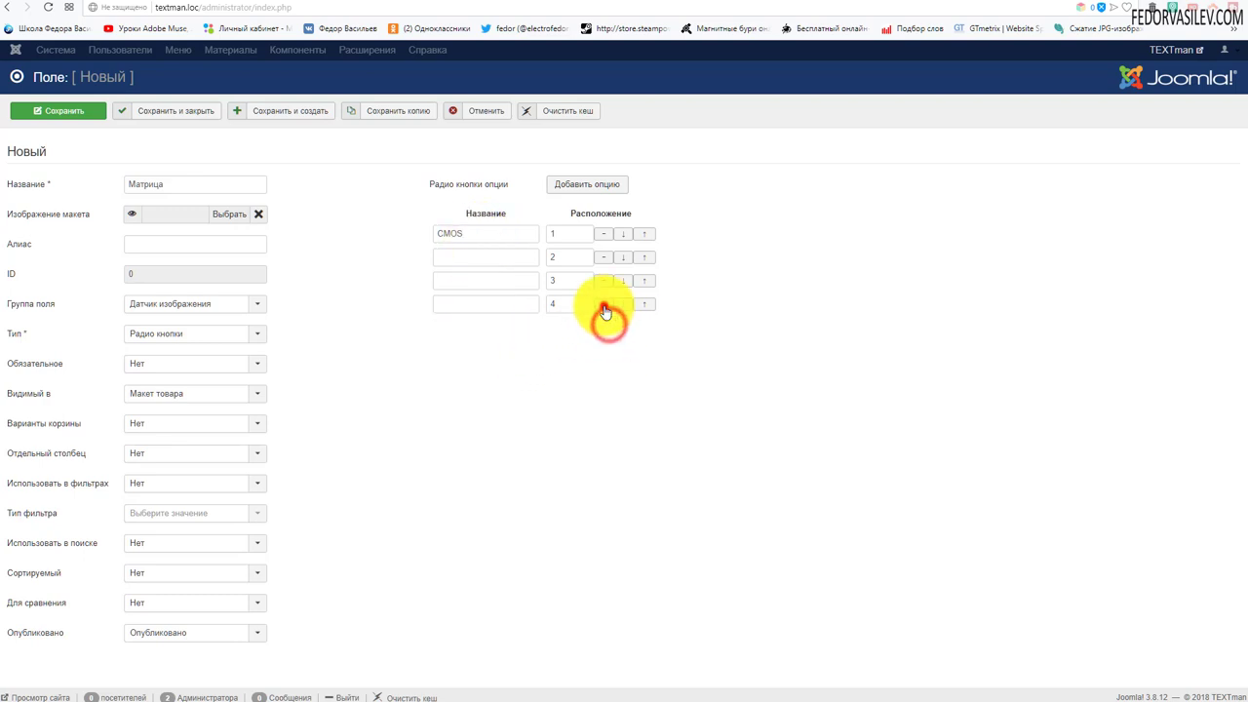
left_click(605, 304)
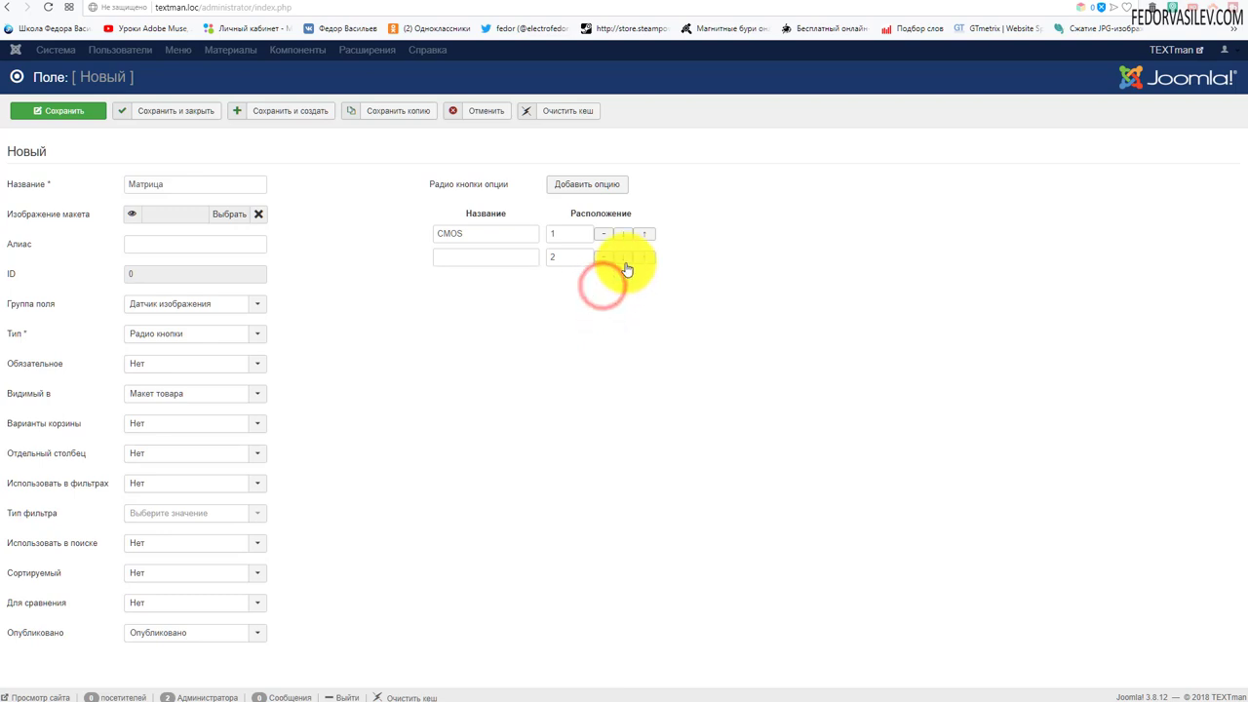
left_click(487, 228)
left_click(420, 300)
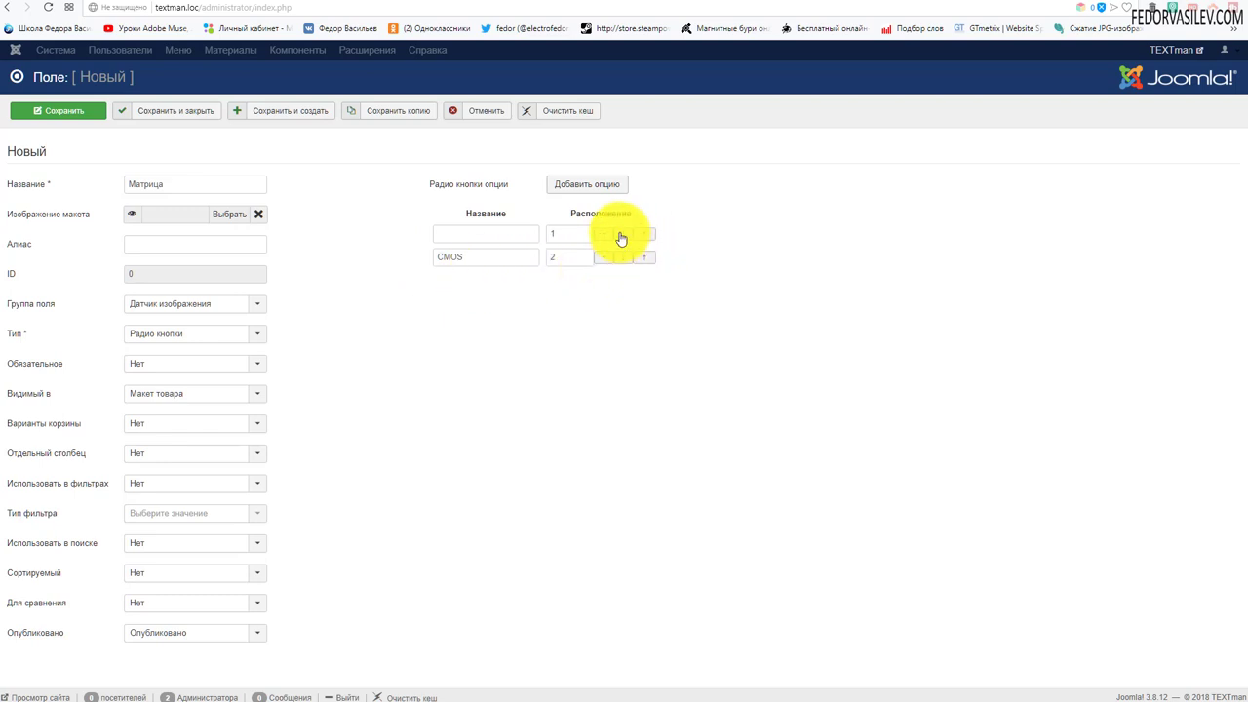
left_click(620, 235)
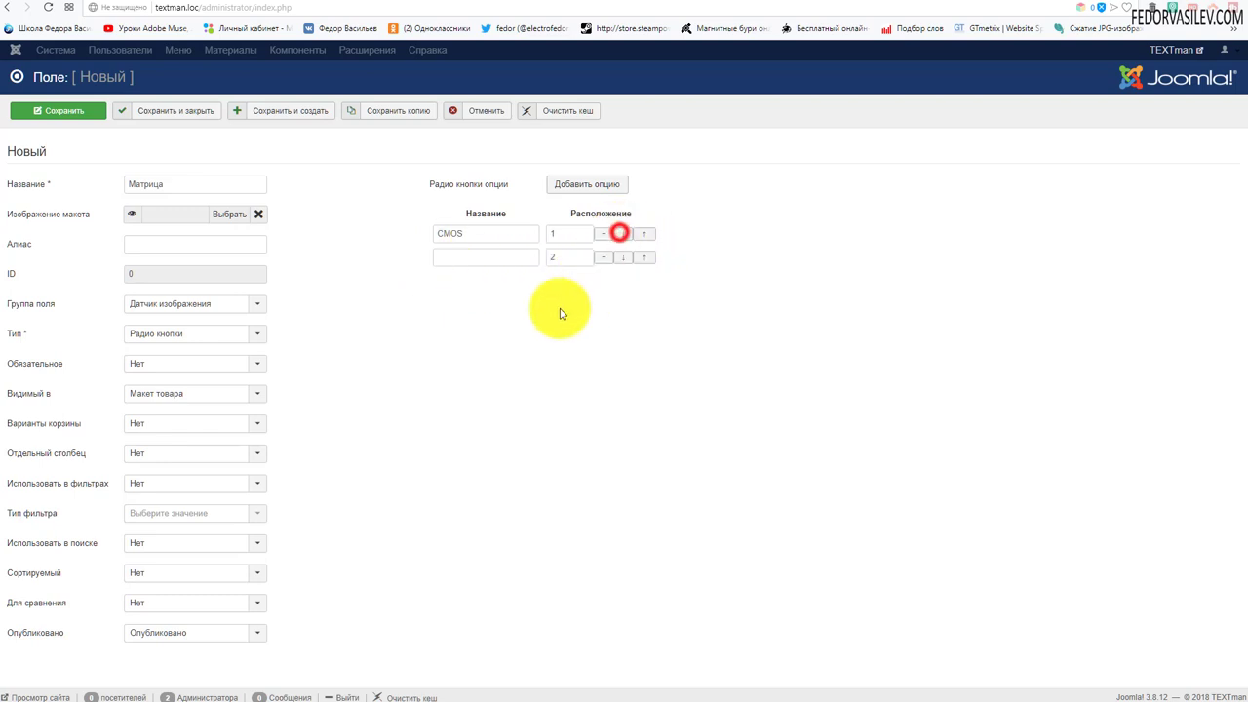
left_click(602, 256)
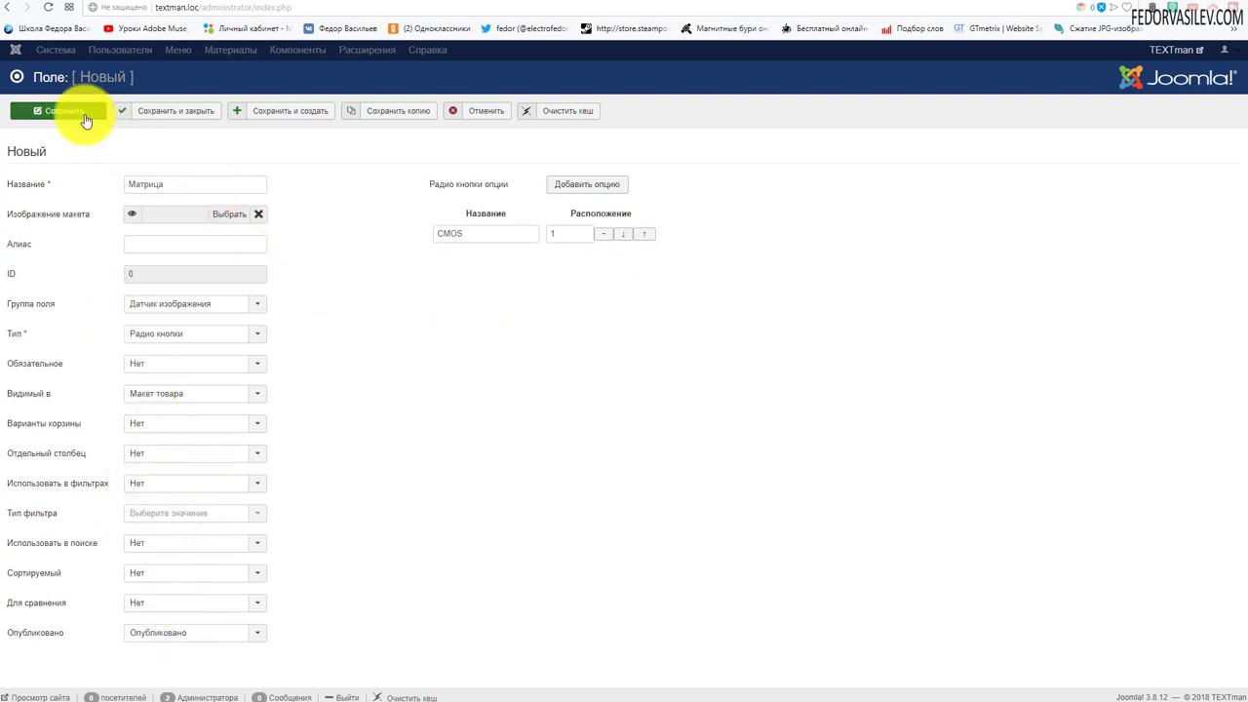
- Save and close the Матрица field, and open the product attributes of the CANON EOS 200D
left_click(141, 114)
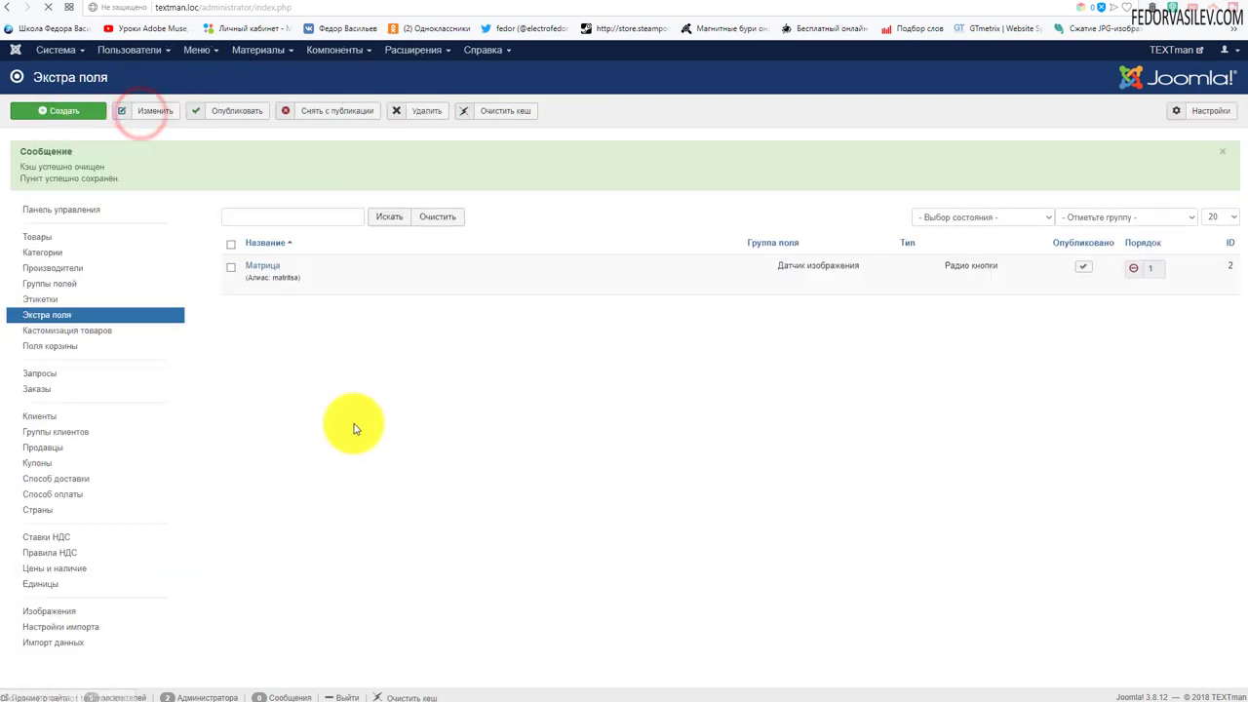
left_click(92, 183)
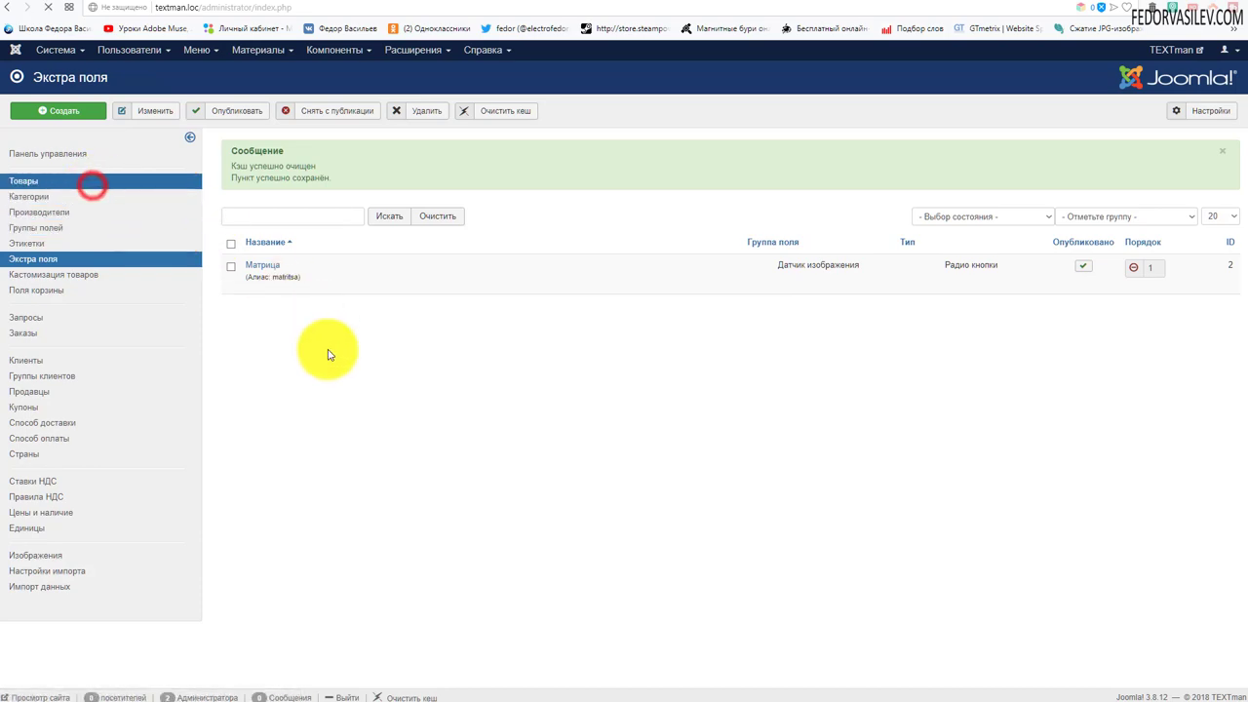
left_click(344, 251)
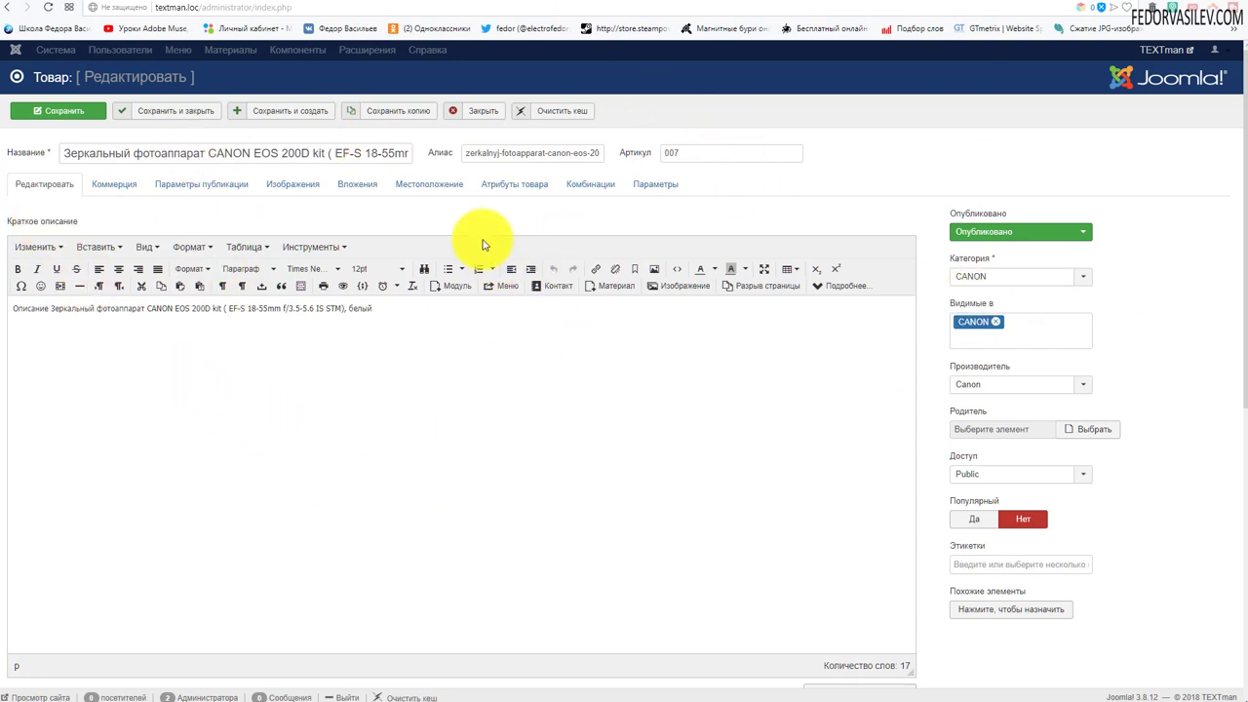
left_click(525, 185)
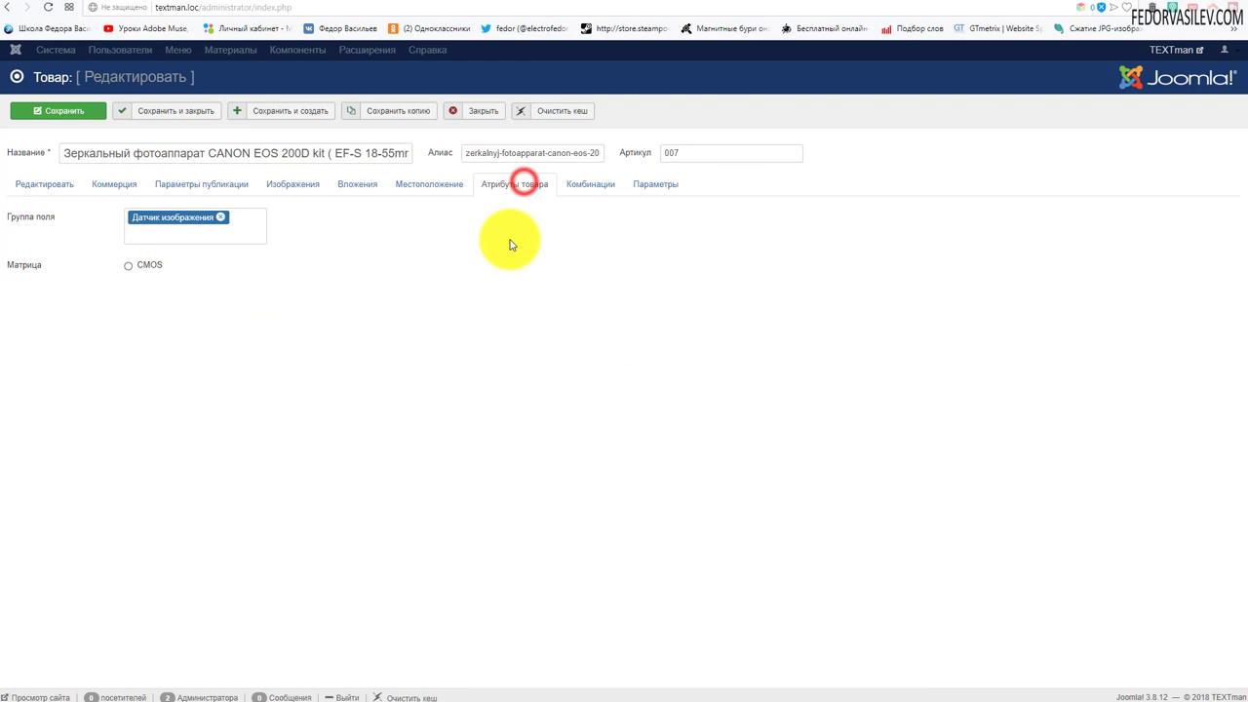
- Remove the Датчик изображения field group from the product and assign it again
left_click(222, 218)
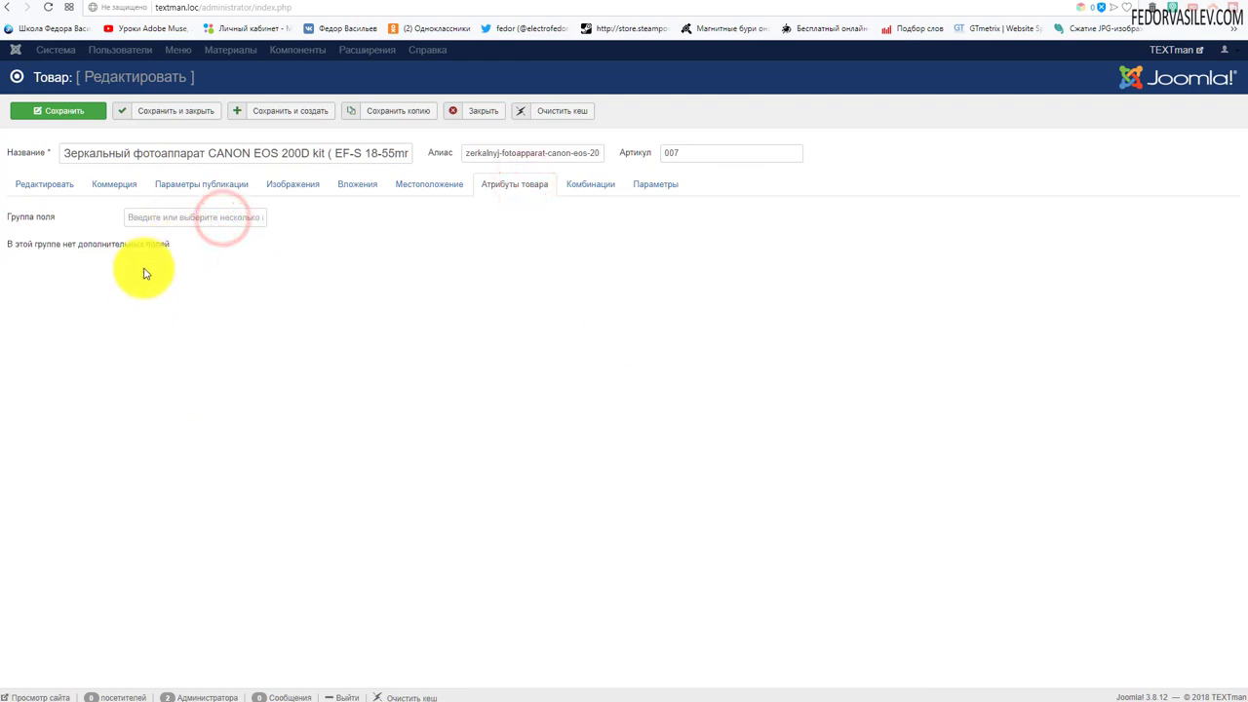
left_click(165, 216)
left_click(162, 237)
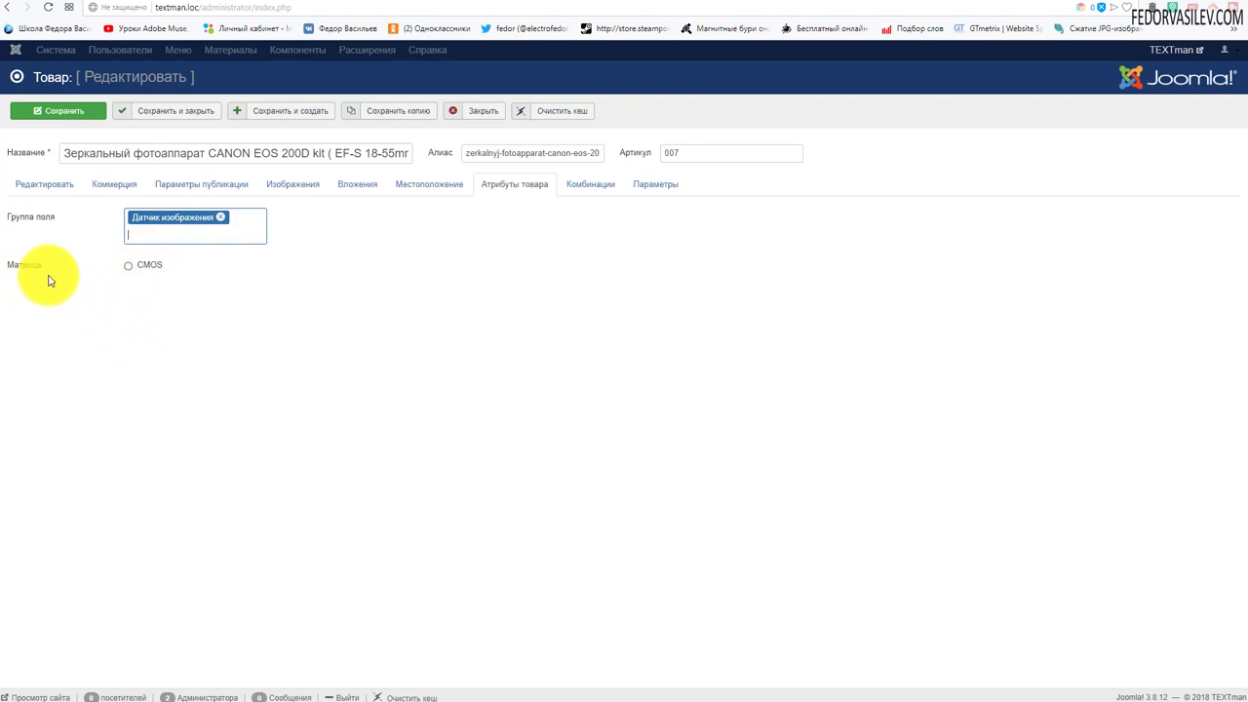
- Choose CMOS as the product's Матрица value and save the product
left_click(130, 270)
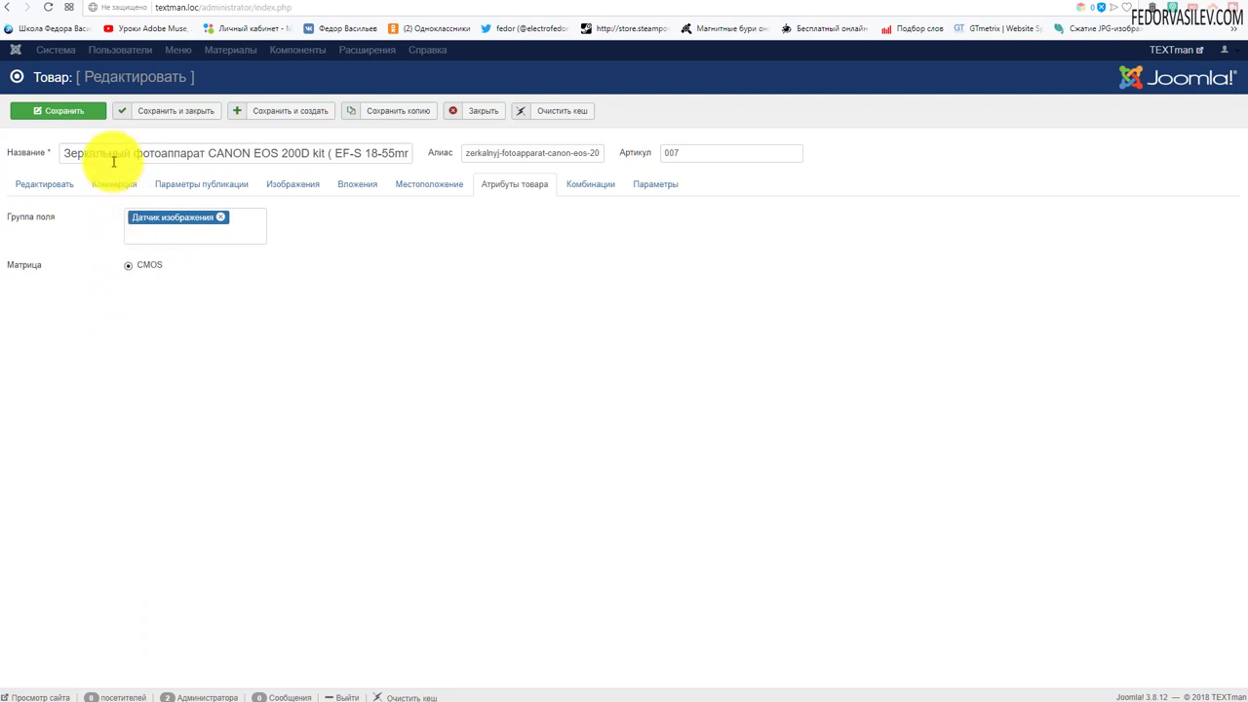
left_click_drag(111, 147, 315, 145)
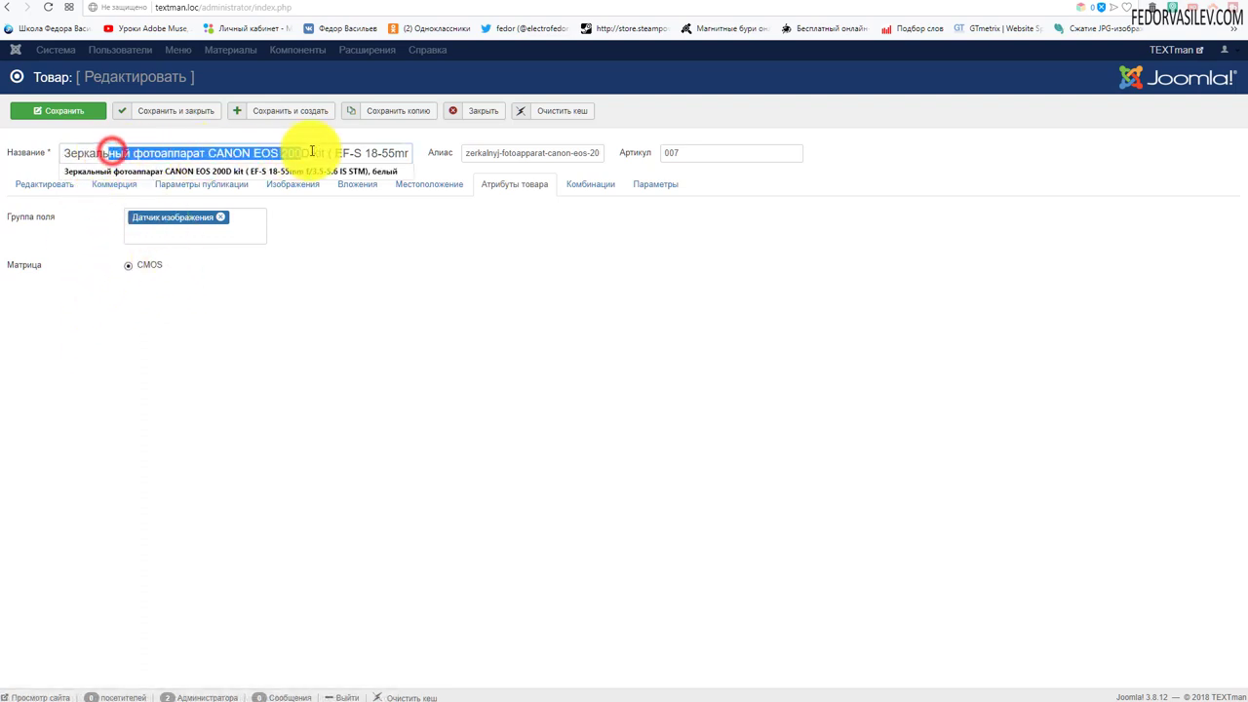
left_click(376, 290)
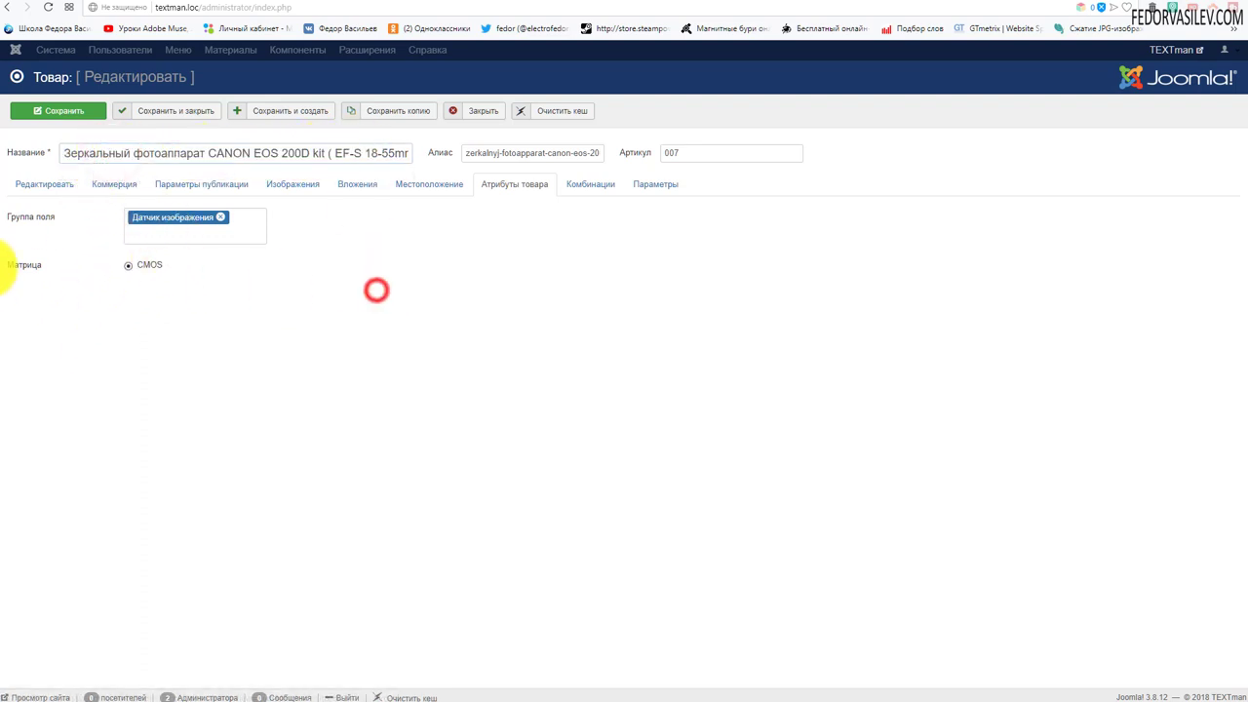
left_click(58, 111)
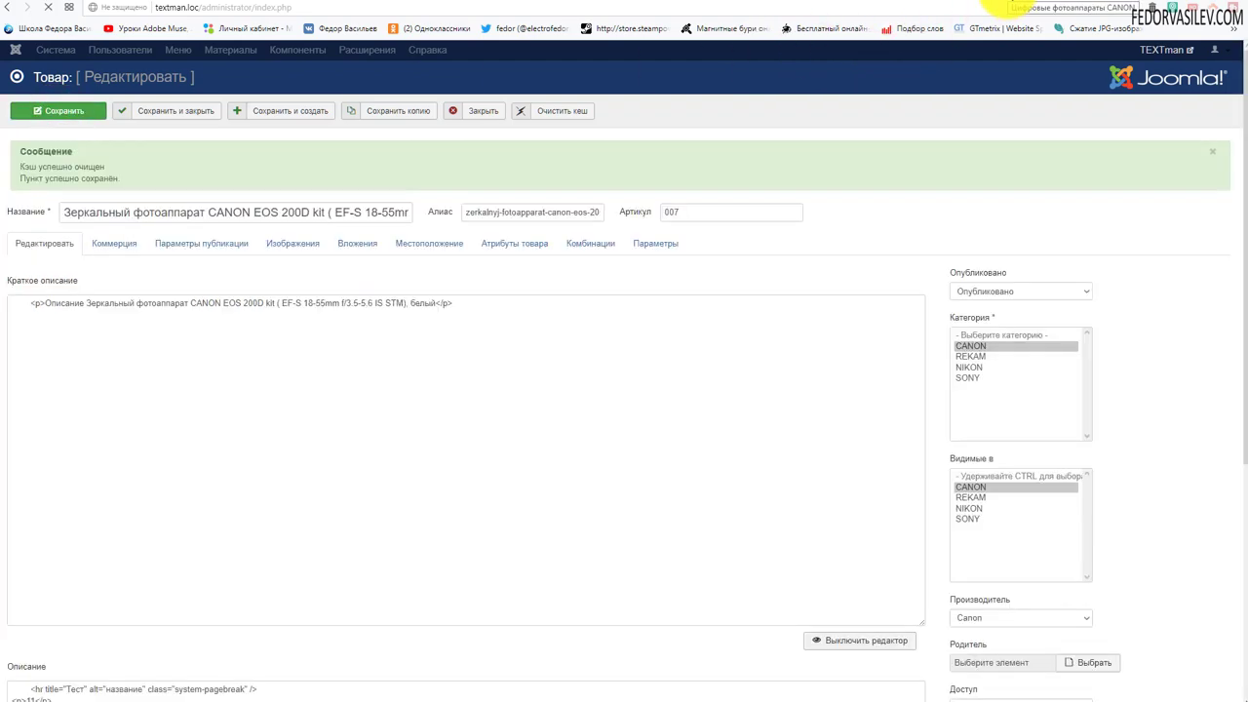
- Open the CANON EOS 200D page on the site and examine the Матрица characteristic under Датчик изображения
left_click(1010, 4)
scroll(714, 230, "down", 4)
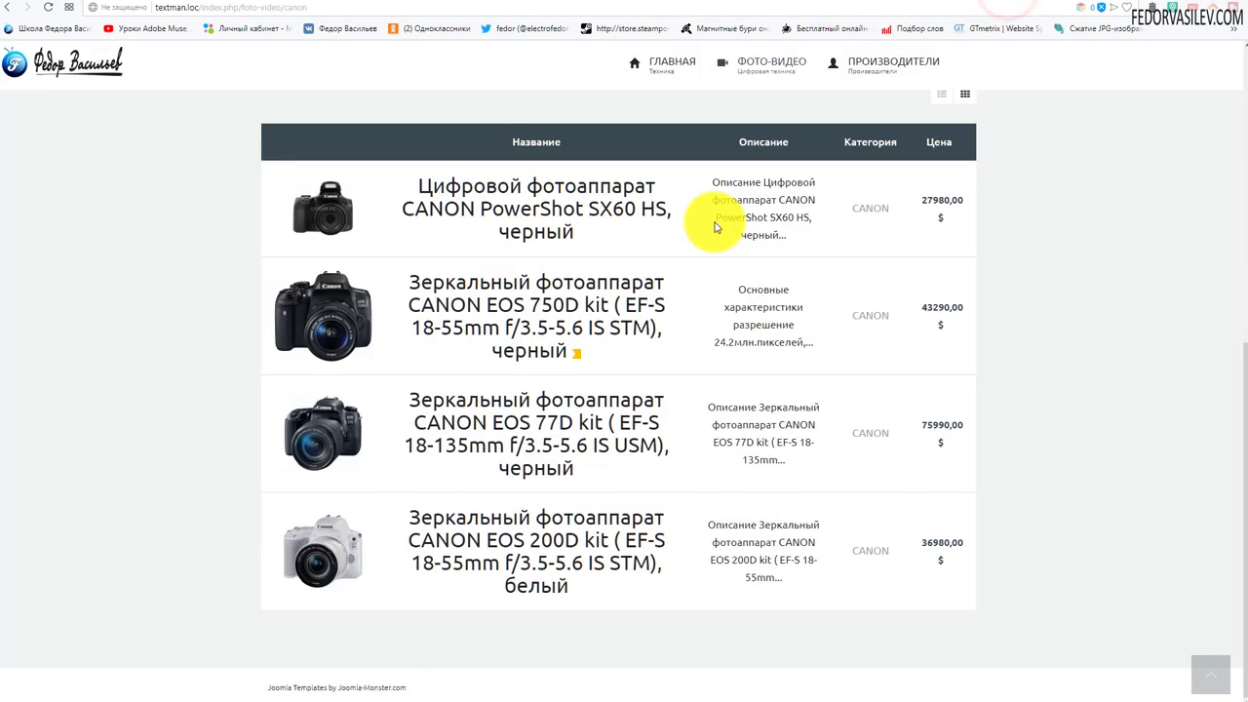
left_click(324, 563)
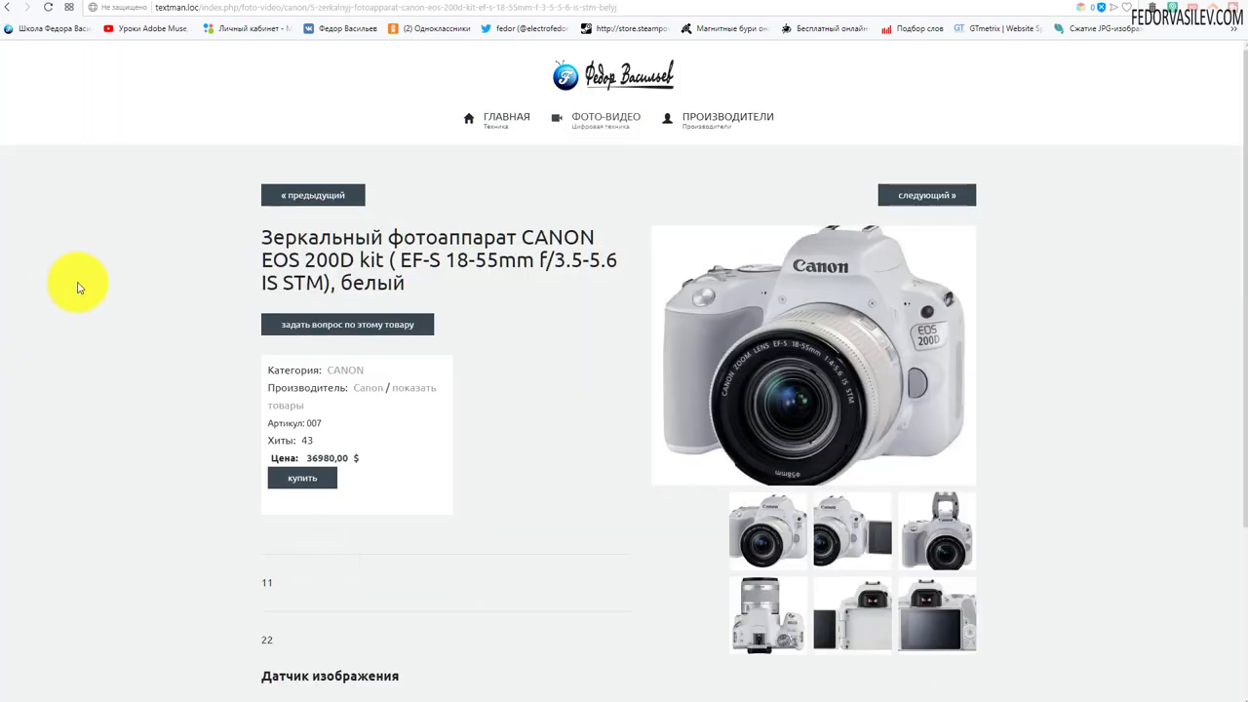
scroll(78, 283, "down", 3)
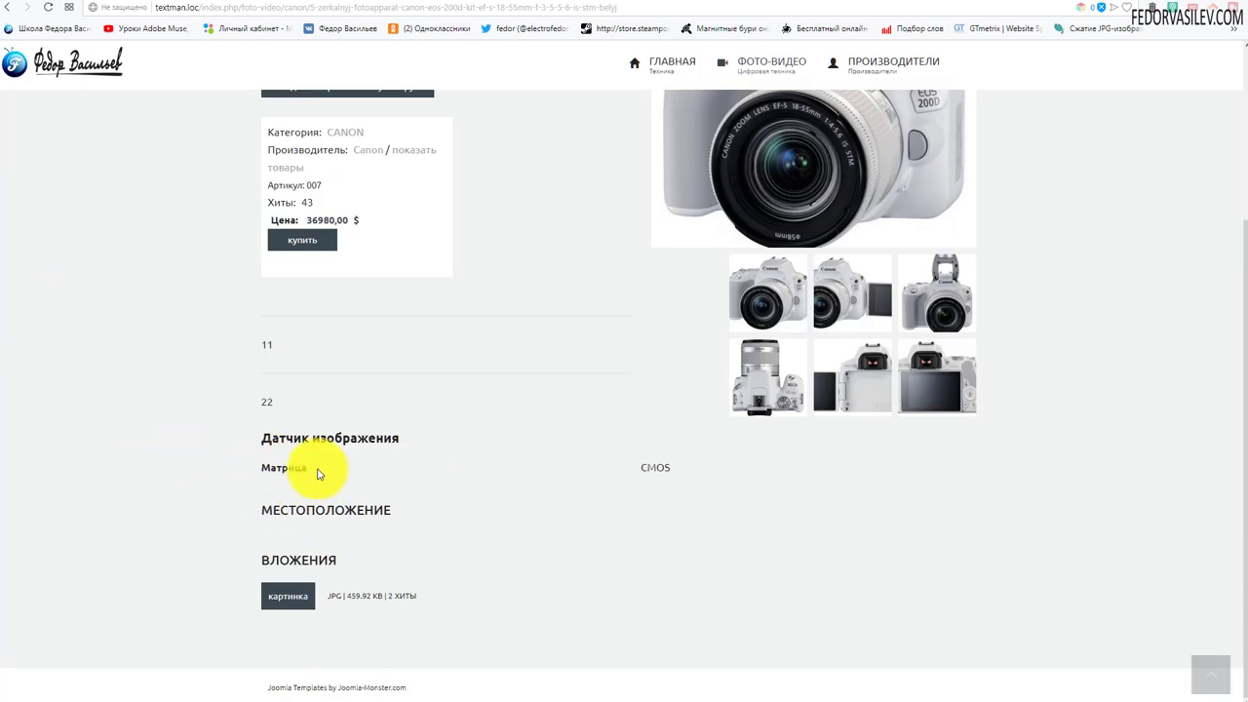
left_click_drag(322, 466, 518, 471)
left_click(656, 492)
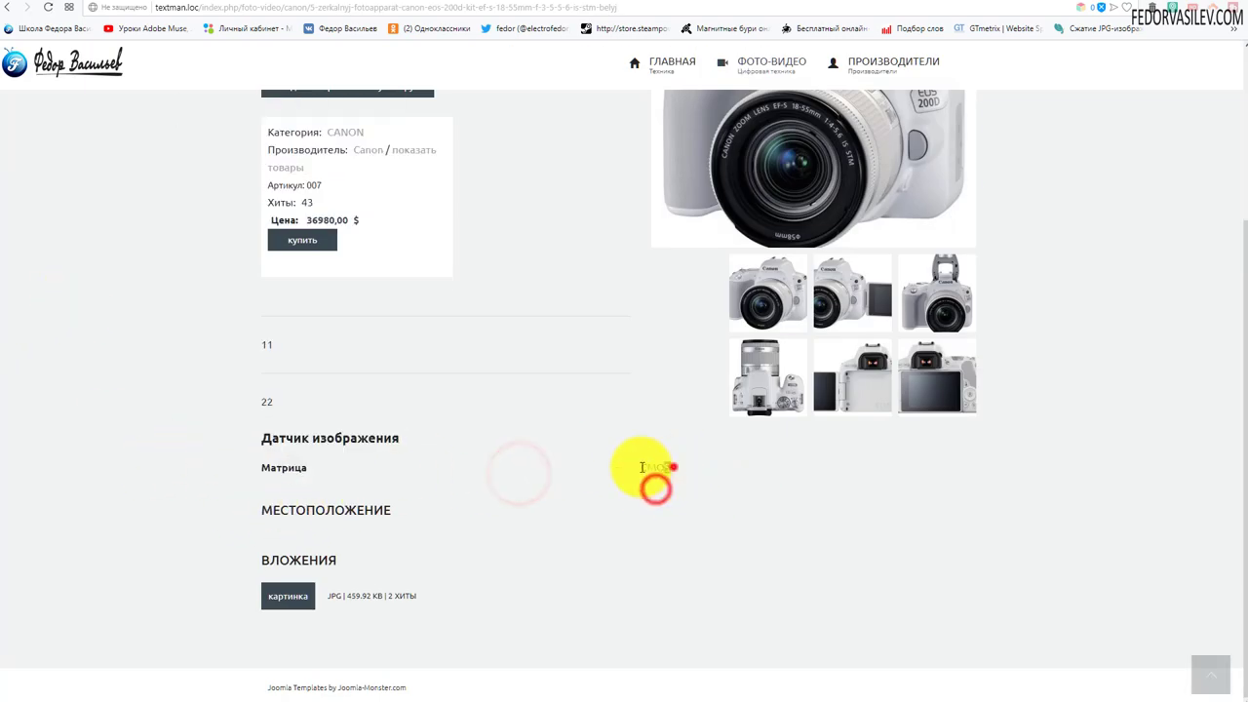
left_click_drag(644, 472, 306, 438)
left_click(442, 471)
- Return to the Матрица field's settings and examine the choices offered for Тип фильтра
key("ctrl+Tab")
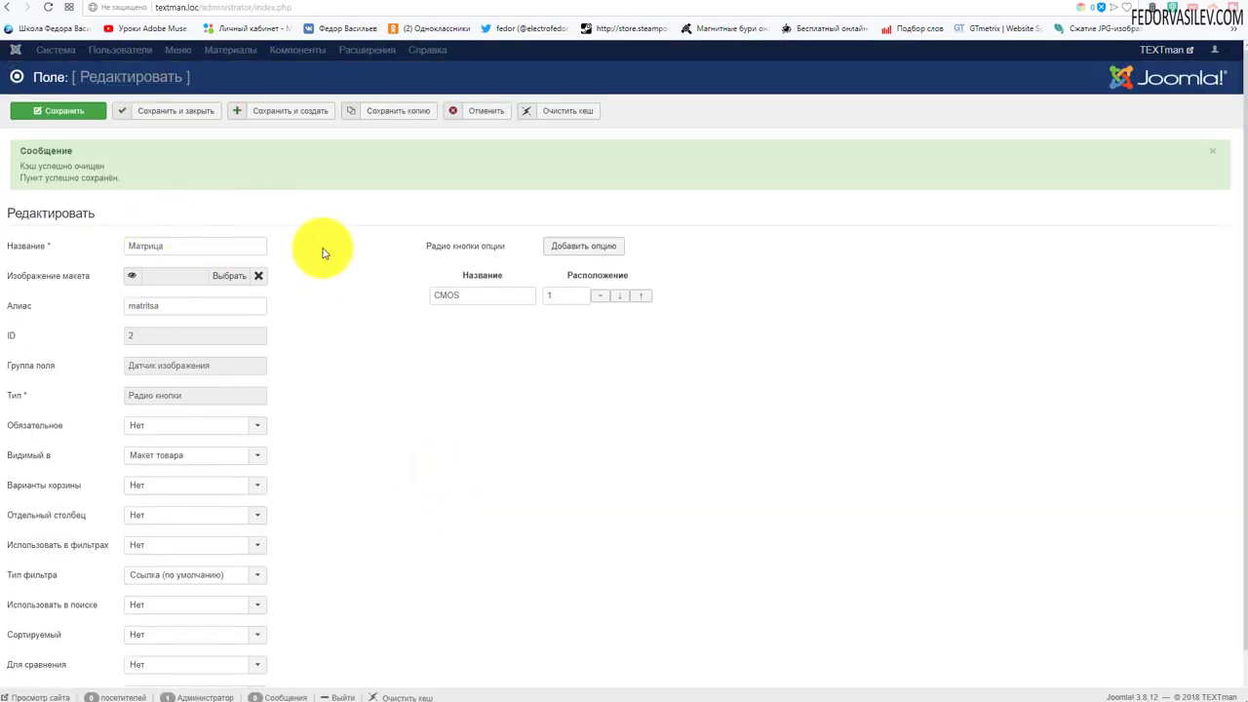
scroll(325, 252, "down", 1)
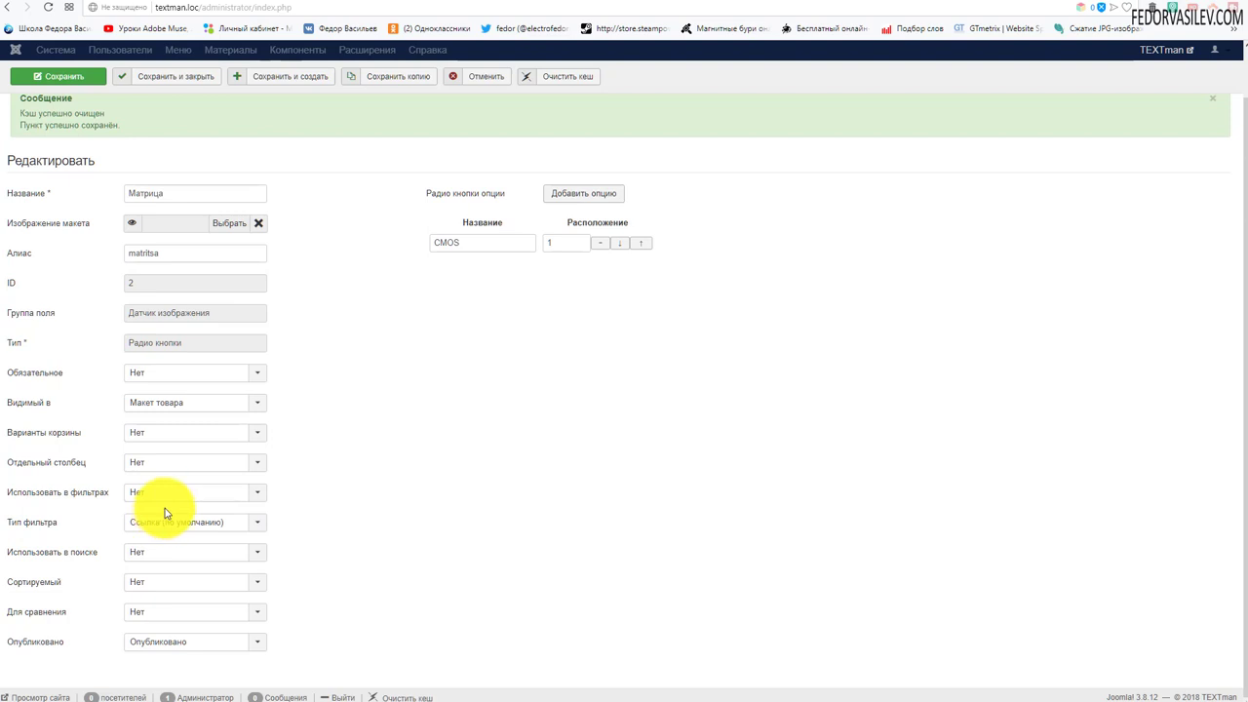
left_click(234, 523)
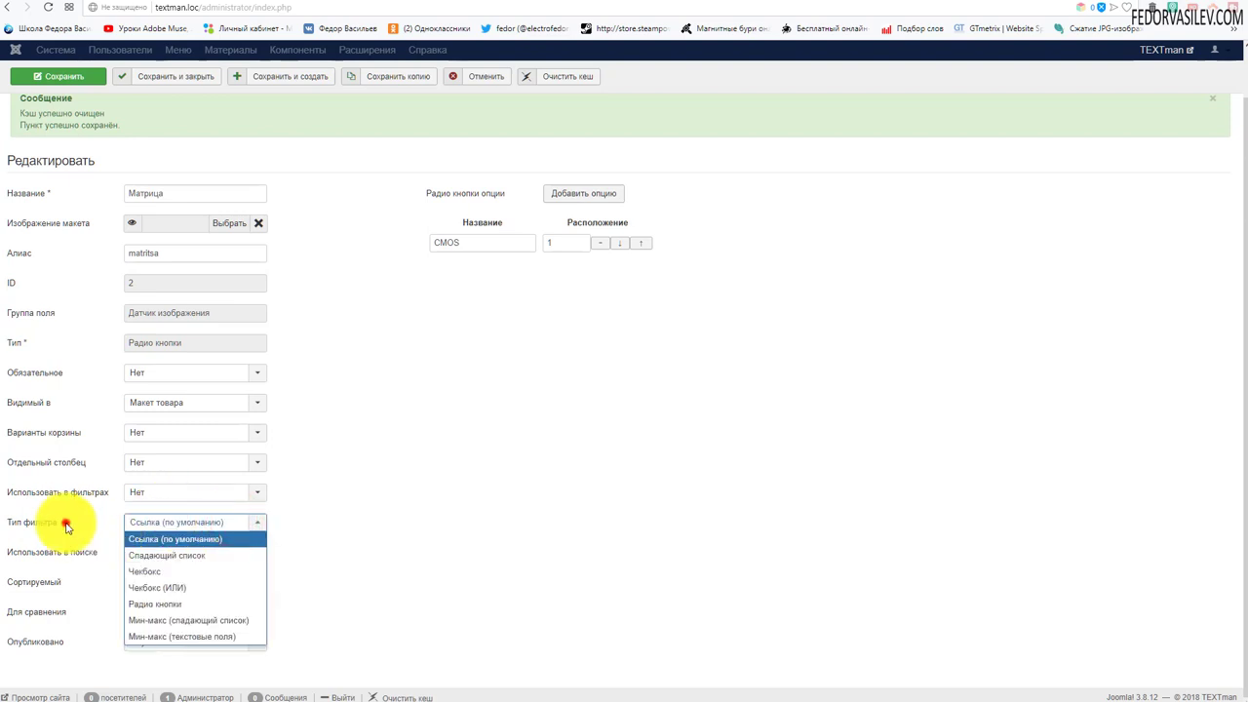
left_click(66, 526)
mouse_move(32, 528)
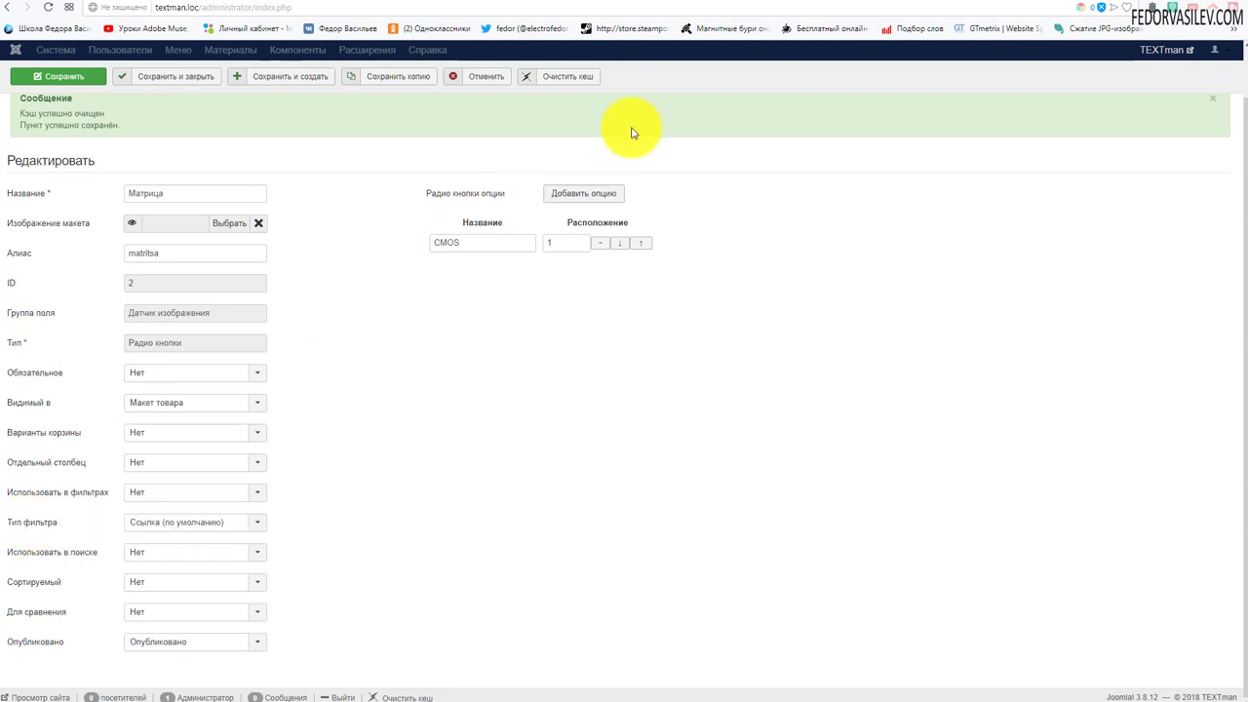
- Open the CANON category page on the site and examine its product list and the category choices in its filters
left_click(1010, 6)
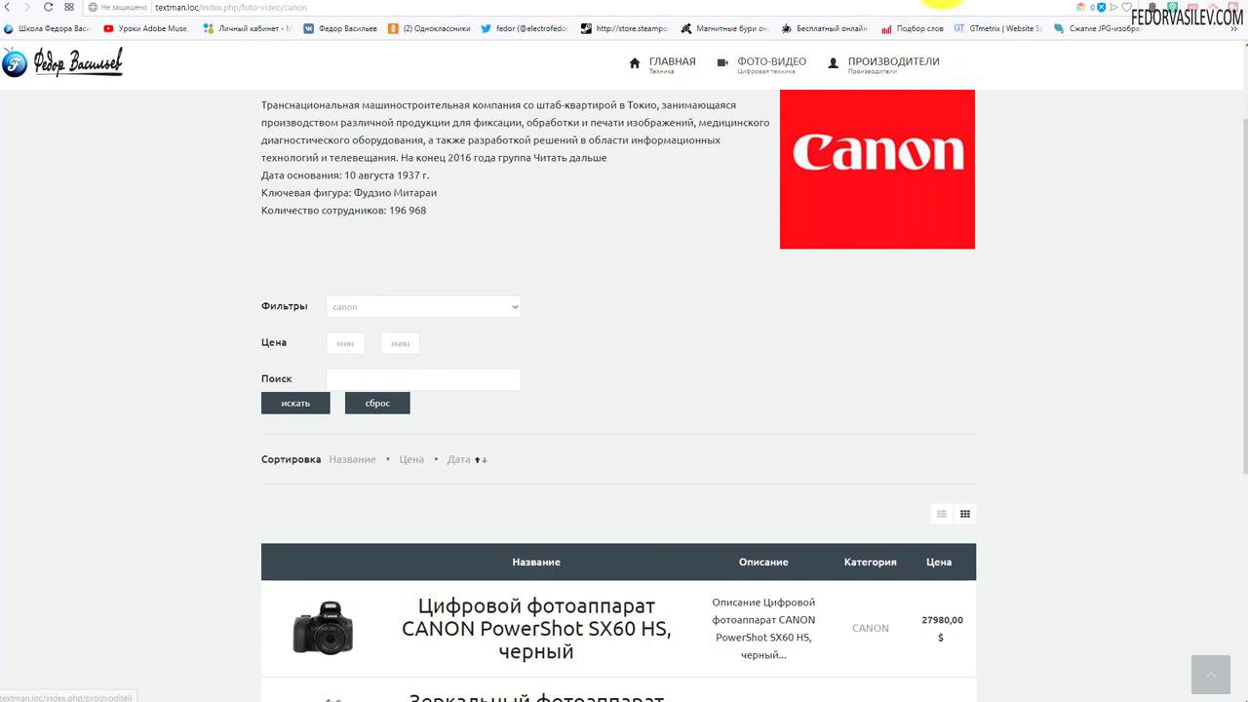
scroll(478, 340, "down", 3)
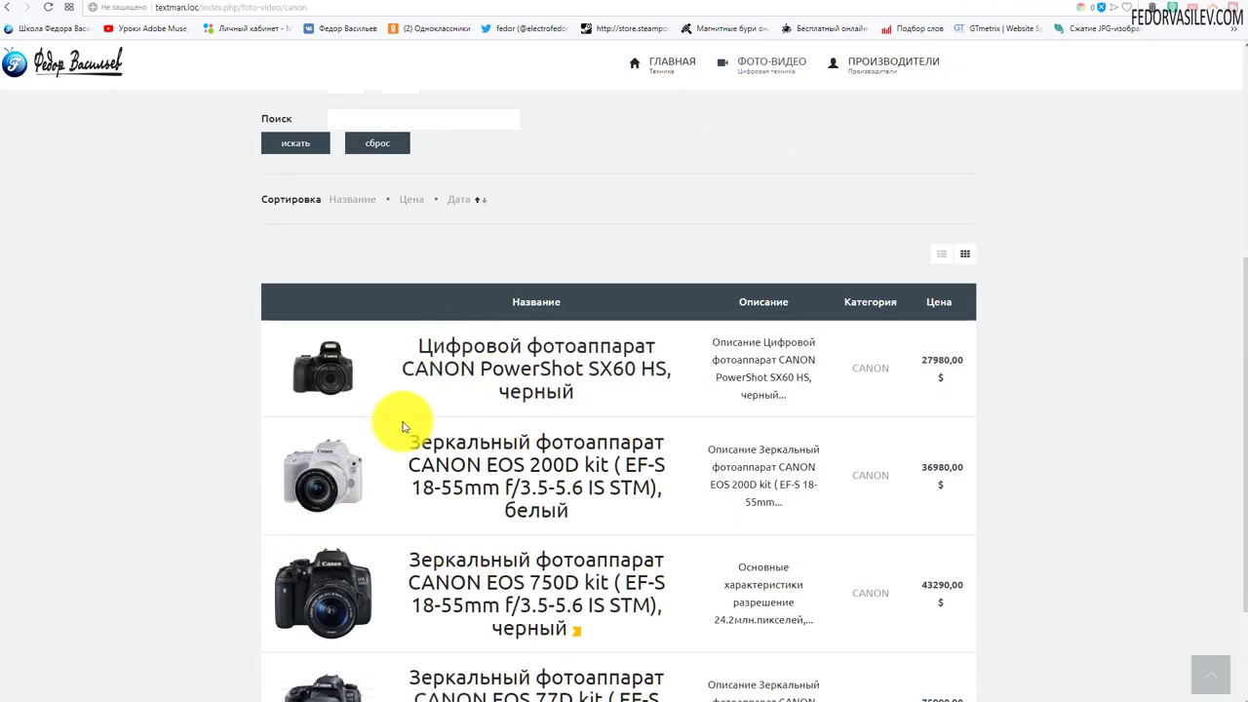
scroll(507, 293, "up", 4)
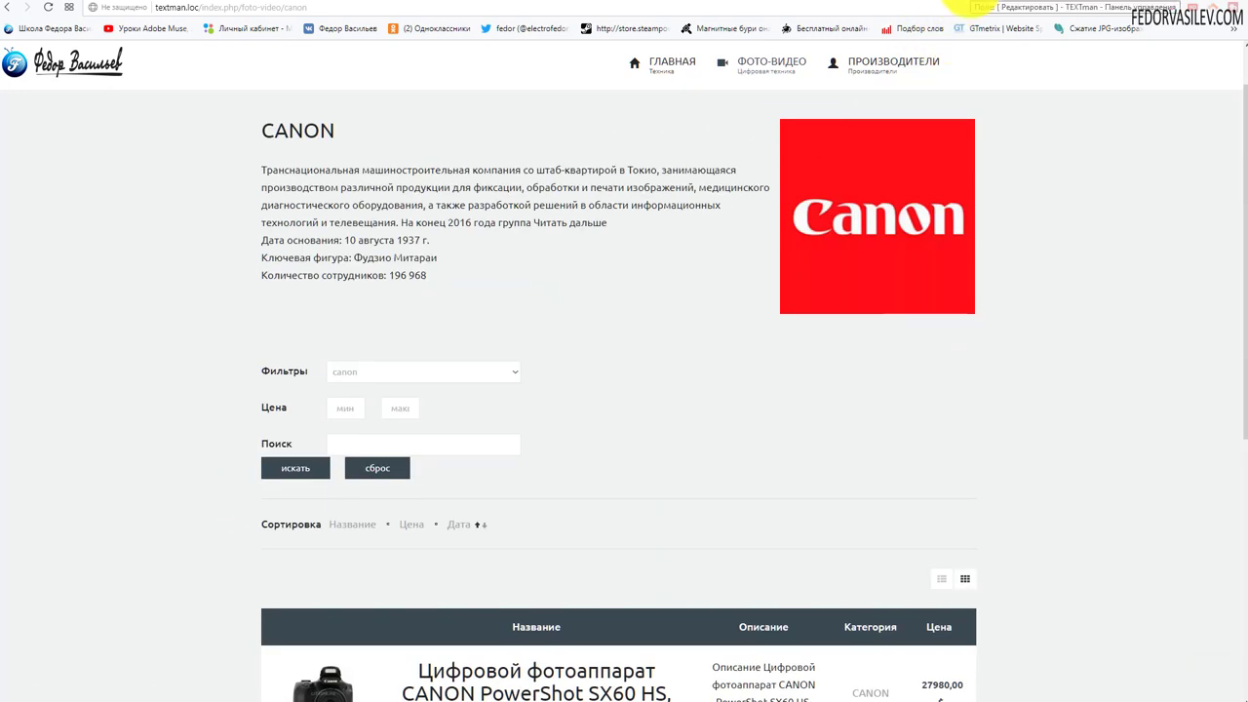
left_click(337, 372)
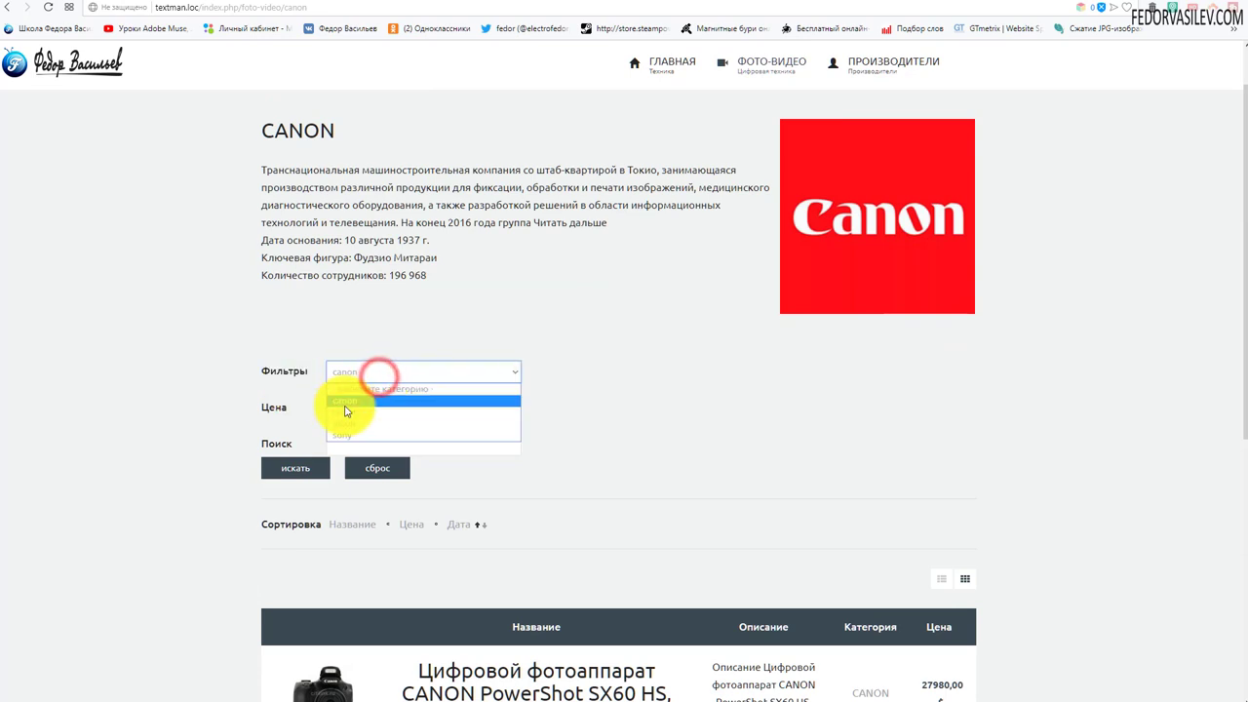
left_click(374, 326)
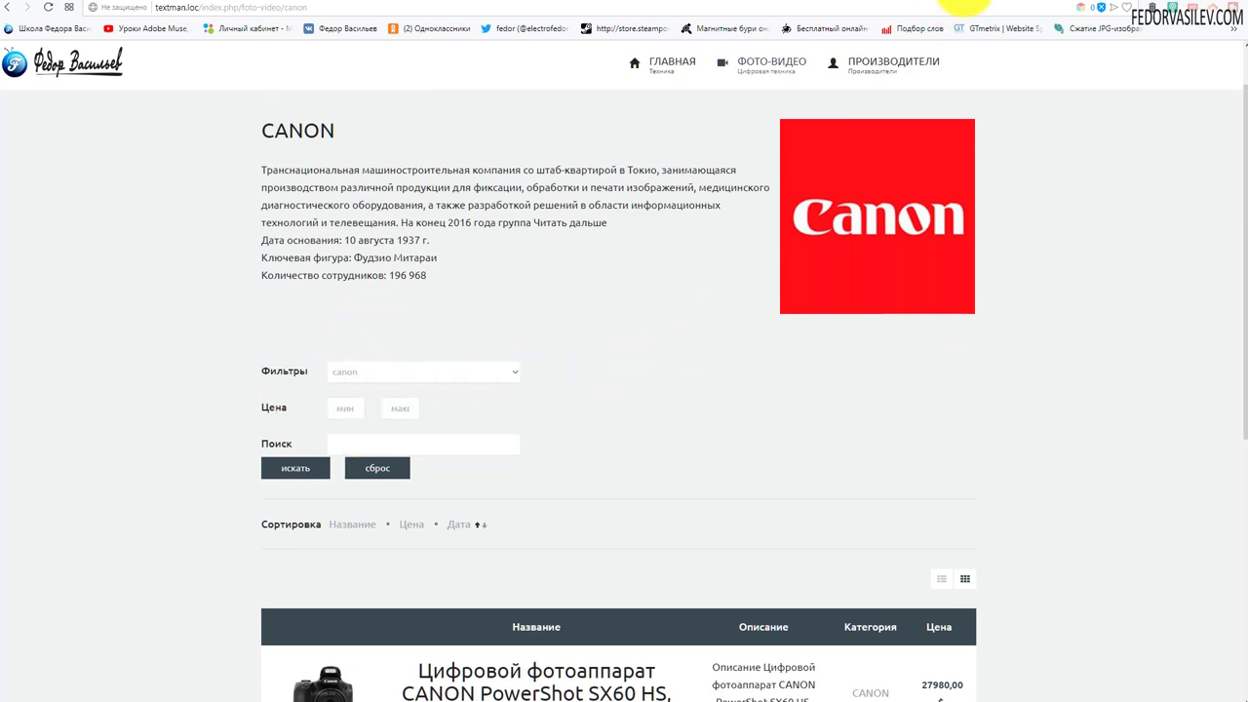
- Go back to the Матрица field and review its Тип фильтра choices again together with its remaining settings
left_click(978, 2)
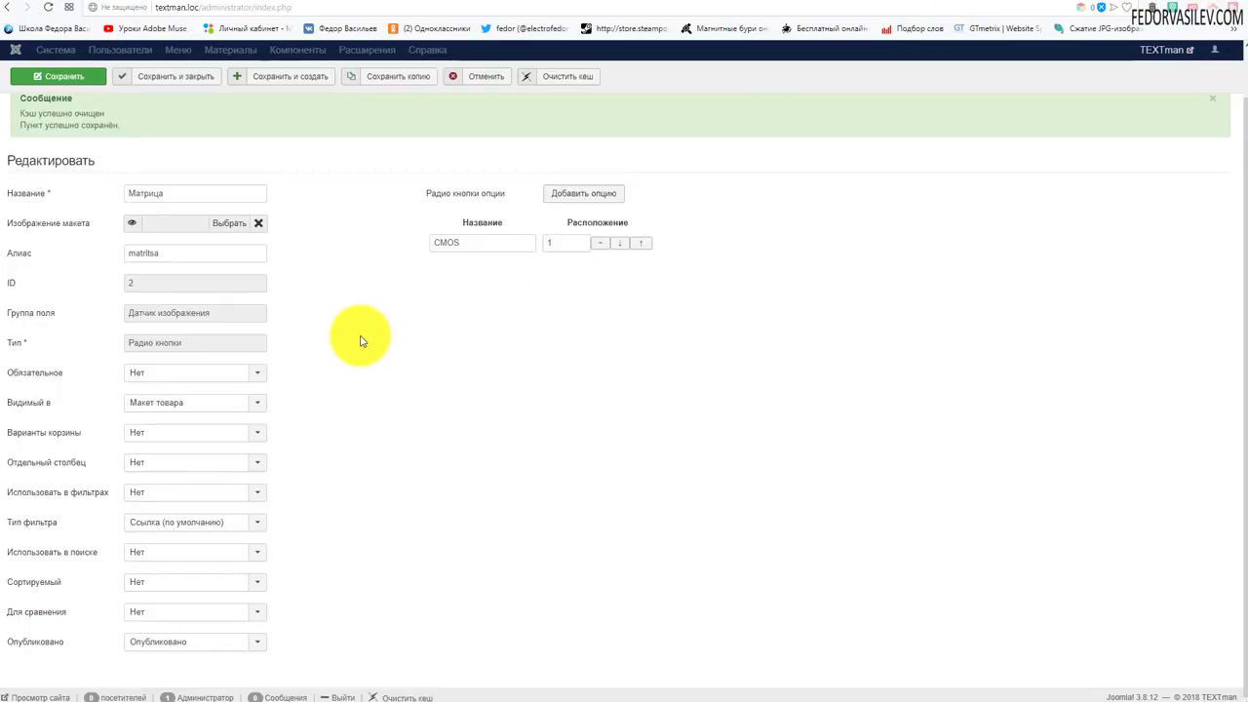
left_click(158, 522)
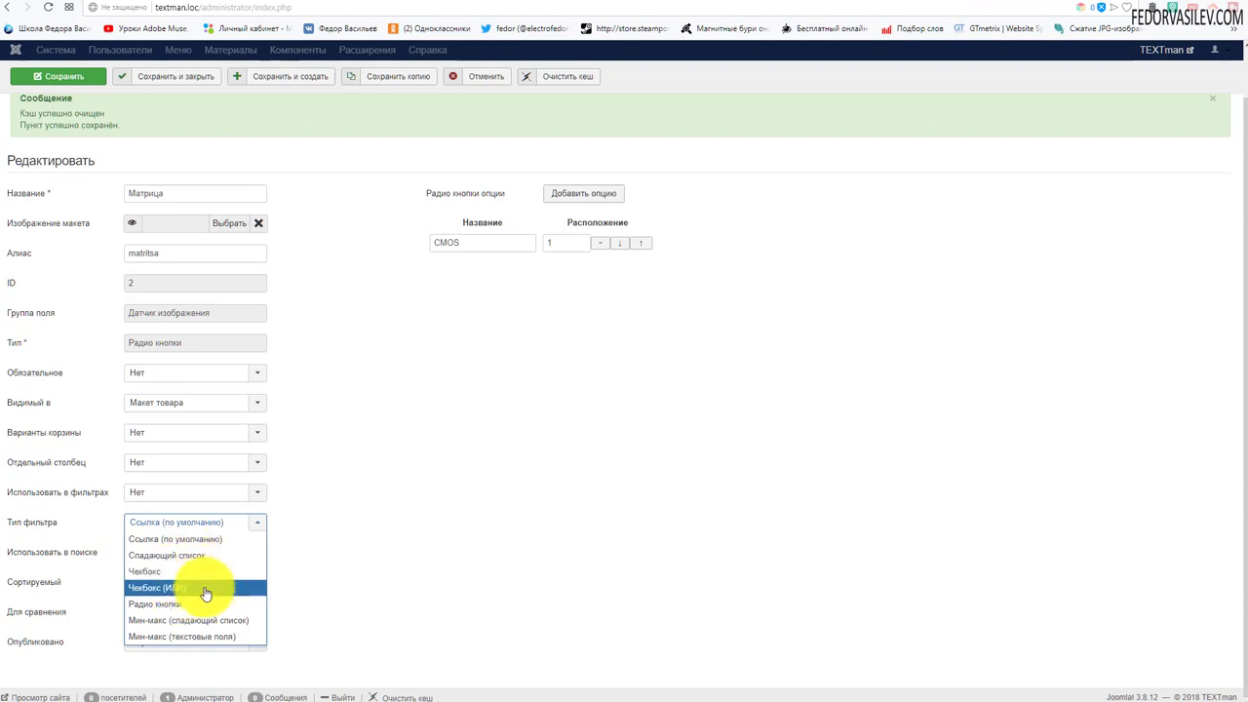
left_click(460, 496)
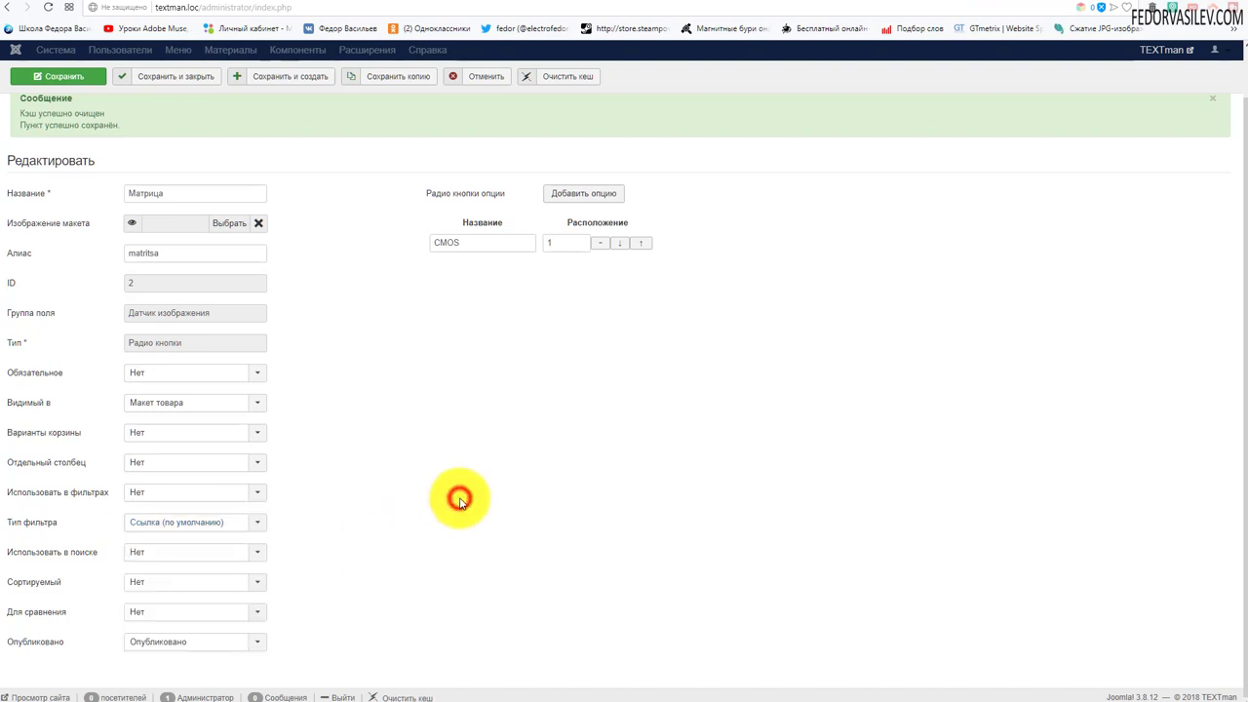
left_click(144, 524)
left_click(307, 507)
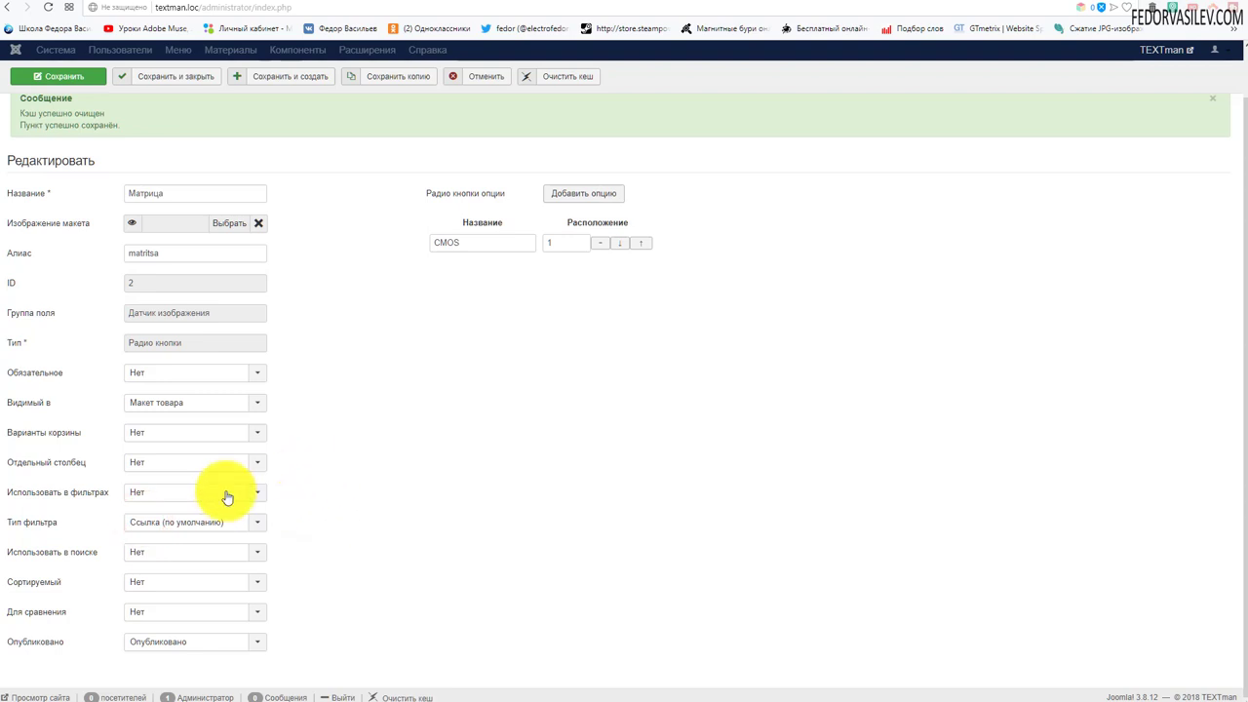
scroll(133, 278, "up", 1)
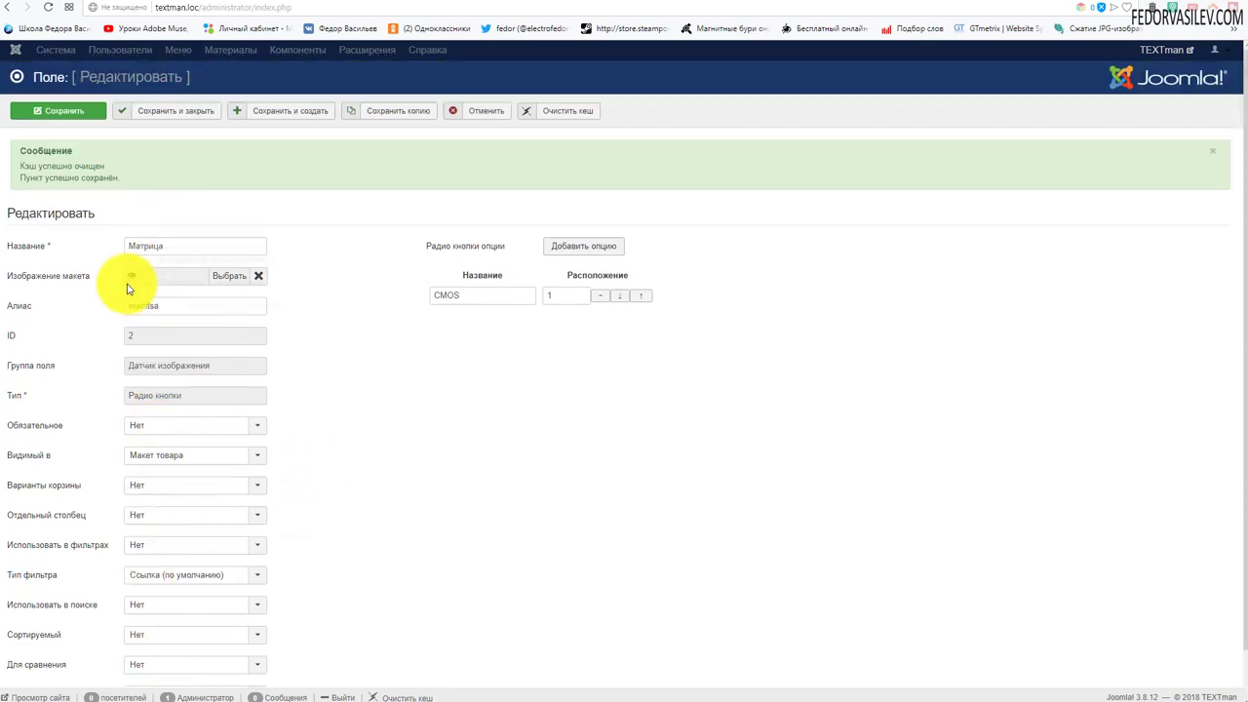
scroll(125, 222, "down", 1)
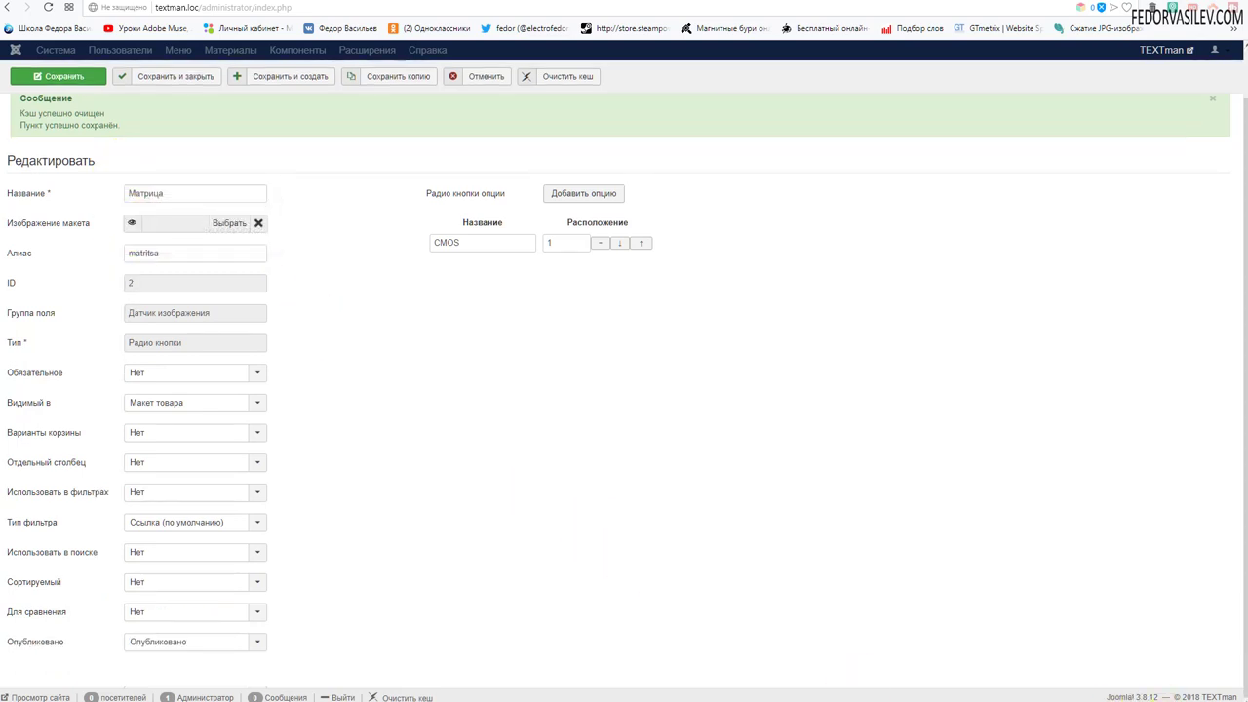
- Copy the characteristic name Кроп-фактор from the Датчик изображения specifications on the Citilink camera page and check its value
key("ctrl+Tab")
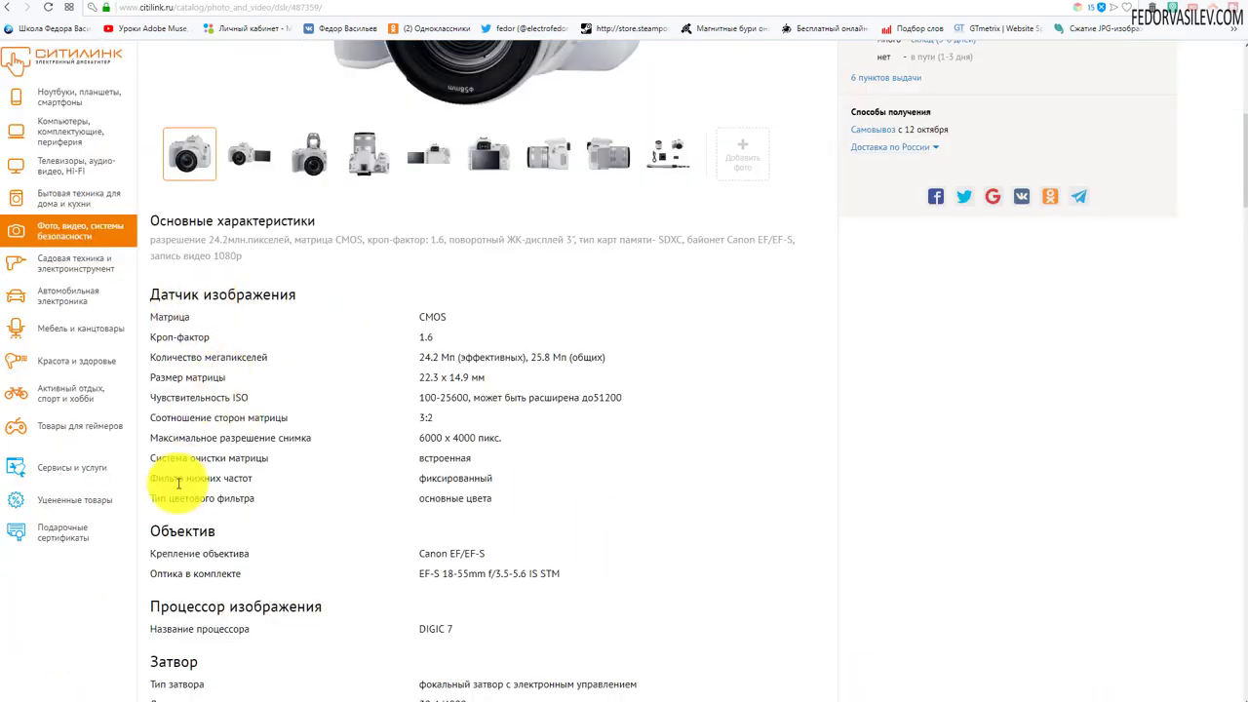
left_click_drag(250, 497, 164, 335)
key("ctrl+c")
left_click(246, 414)
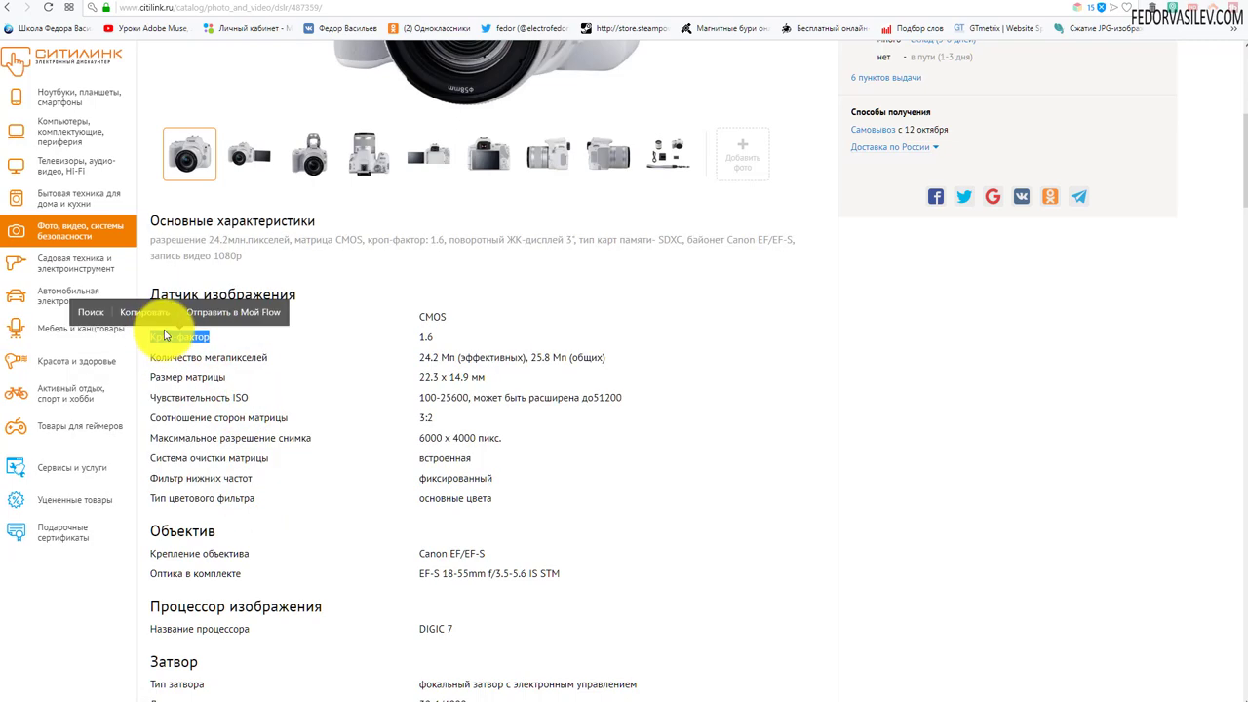
left_click(156, 312)
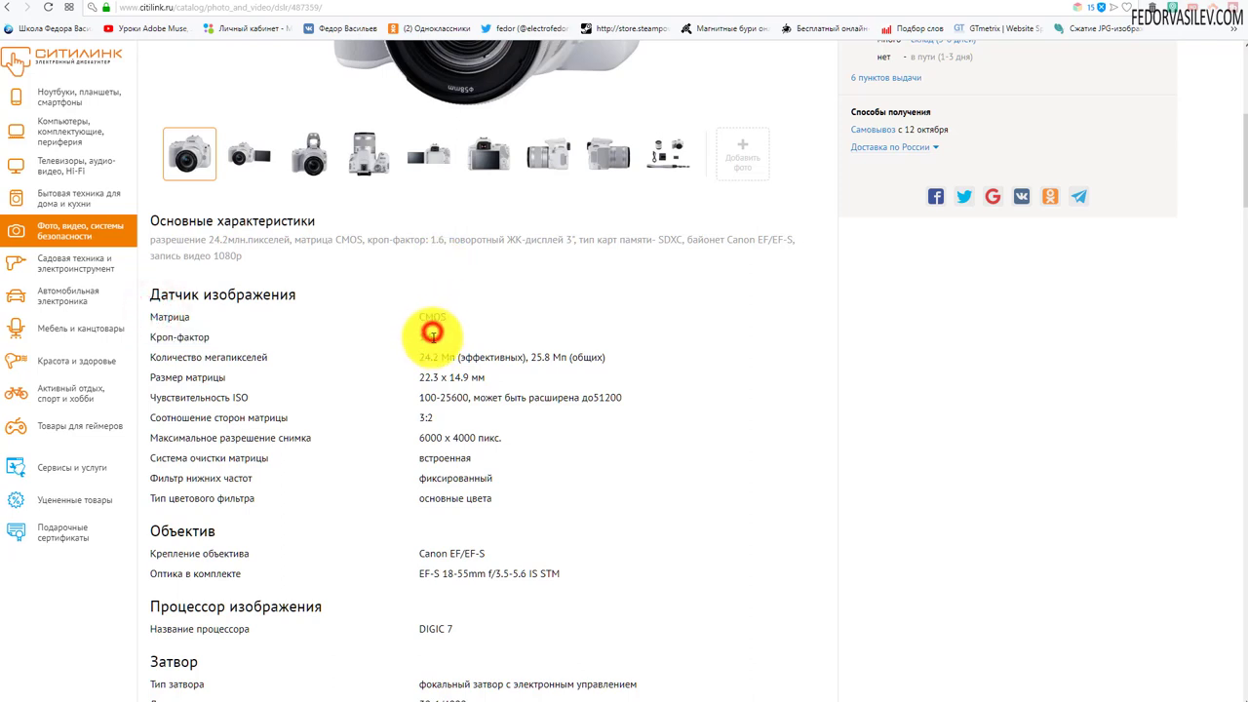
double_click(431, 336)
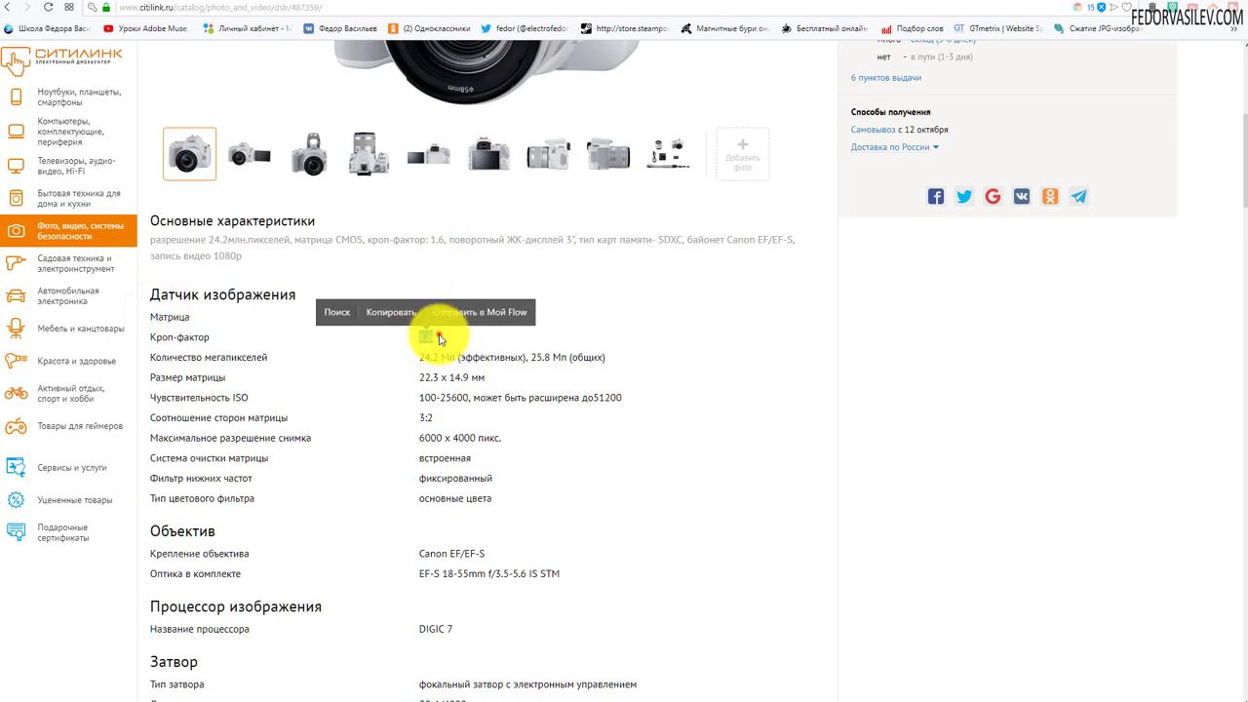
left_click(439, 337)
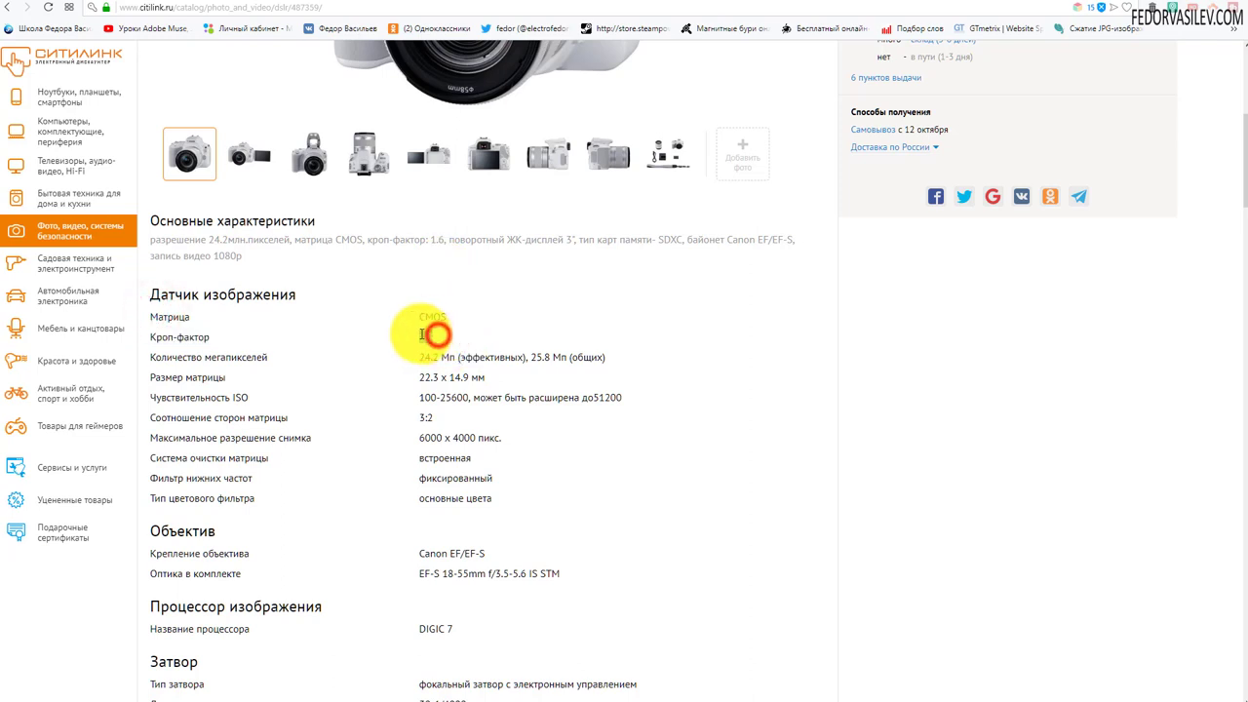
double_click(436, 335)
left_click(434, 322)
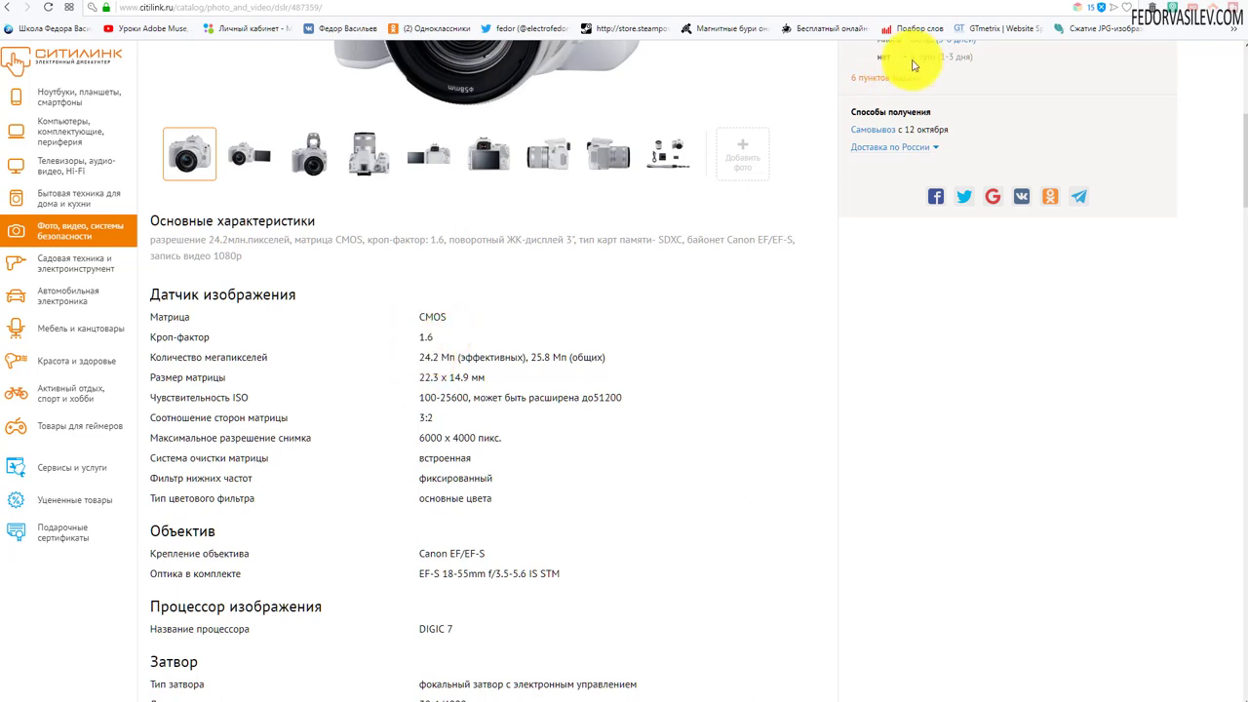
- Close the Матрица field in the Joomla administration and start a new extra field named Кроп-фактор
left_click(985, 2)
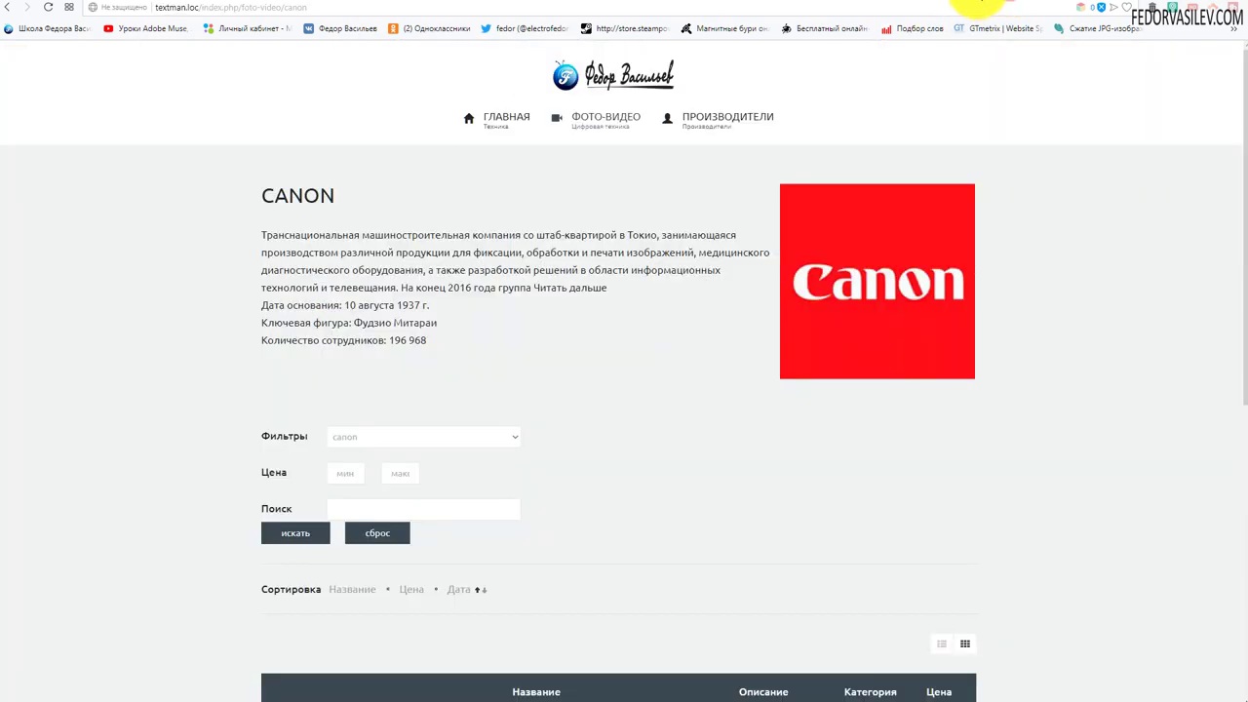
left_click(972, 3)
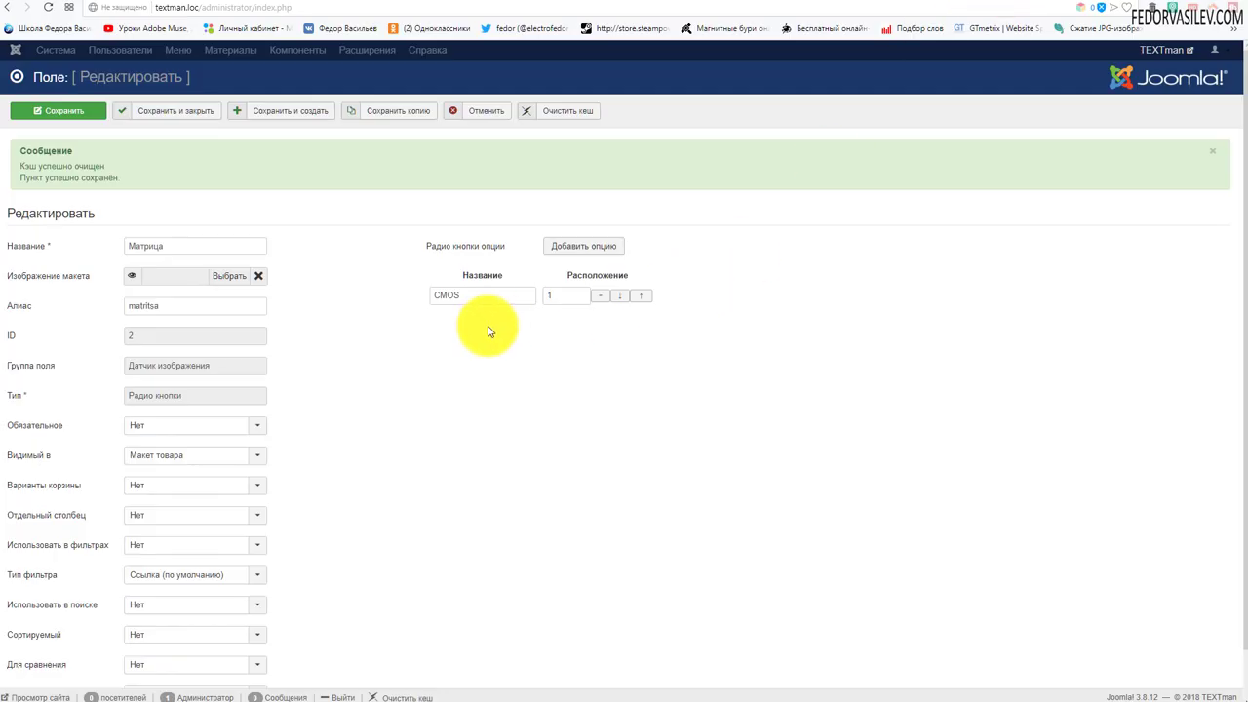
left_click(466, 113)
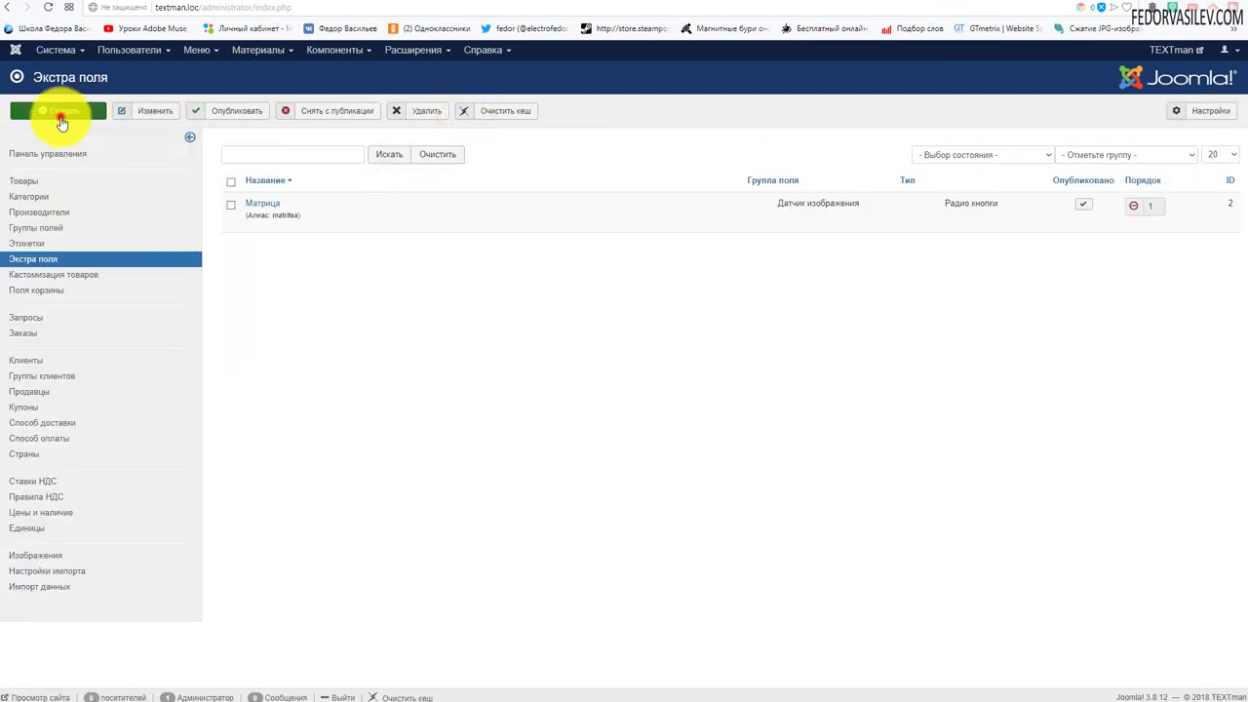
left_click(60, 119)
left_click(232, 188)
right_click(231, 187)
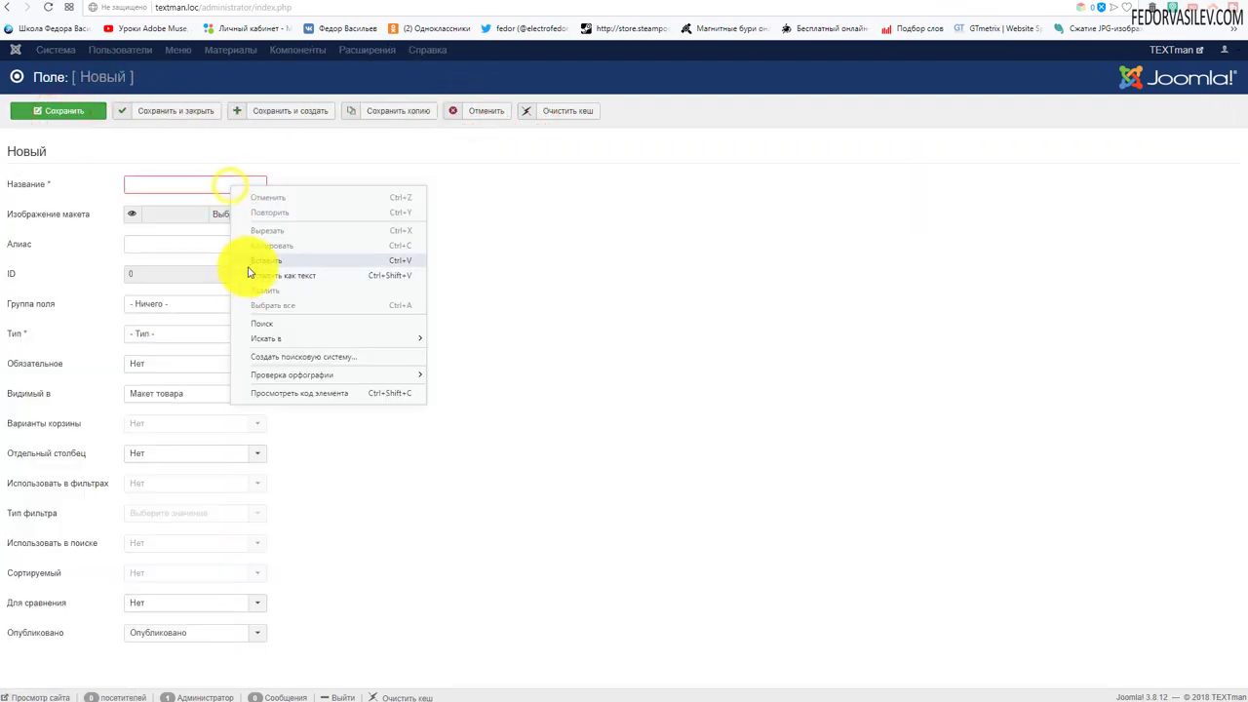
left_click(248, 273)
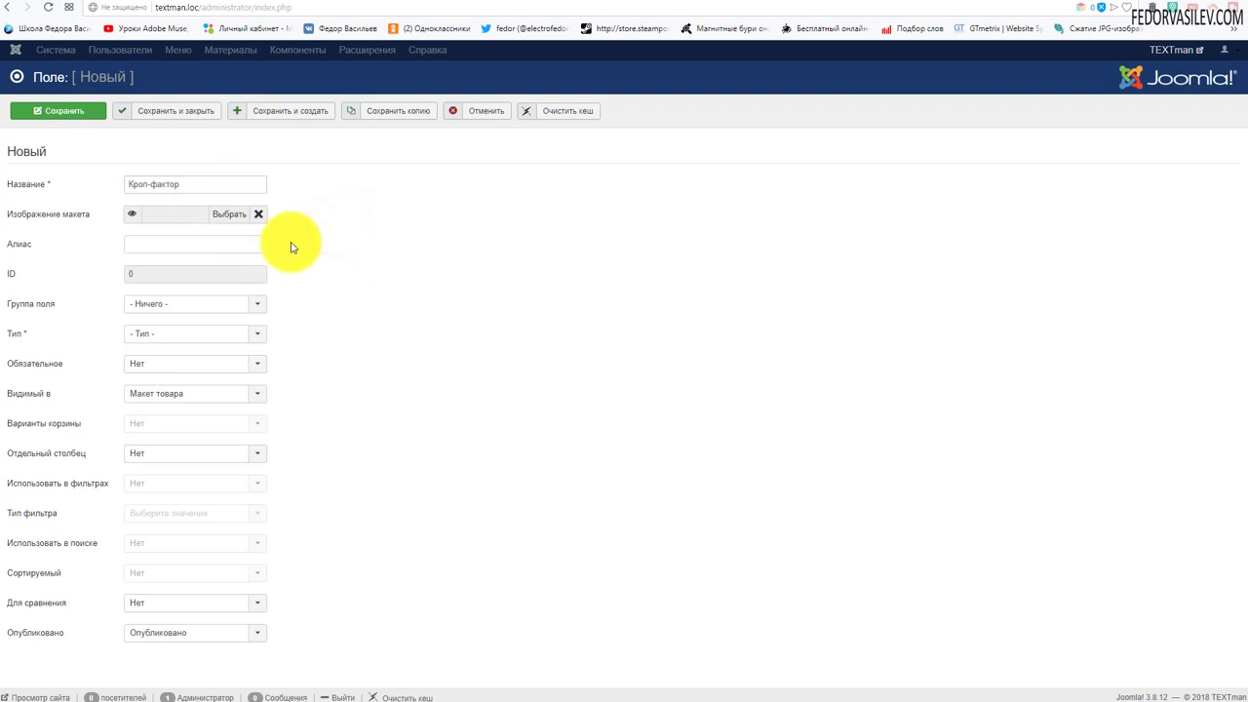
- Assign the new Кроп-фактор field to the group Датчик изображения and set its type to Радио кнопки
left_click(176, 303)
left_click(172, 334)
left_click(165, 335)
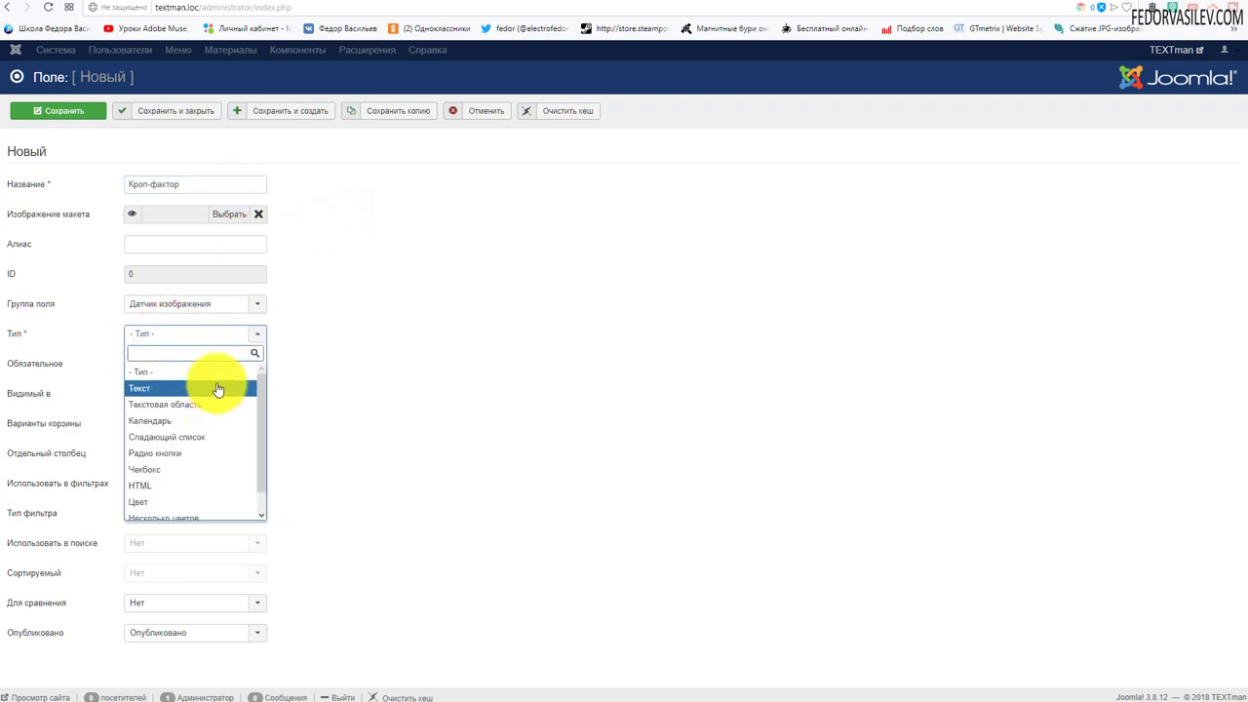
left_click(206, 456)
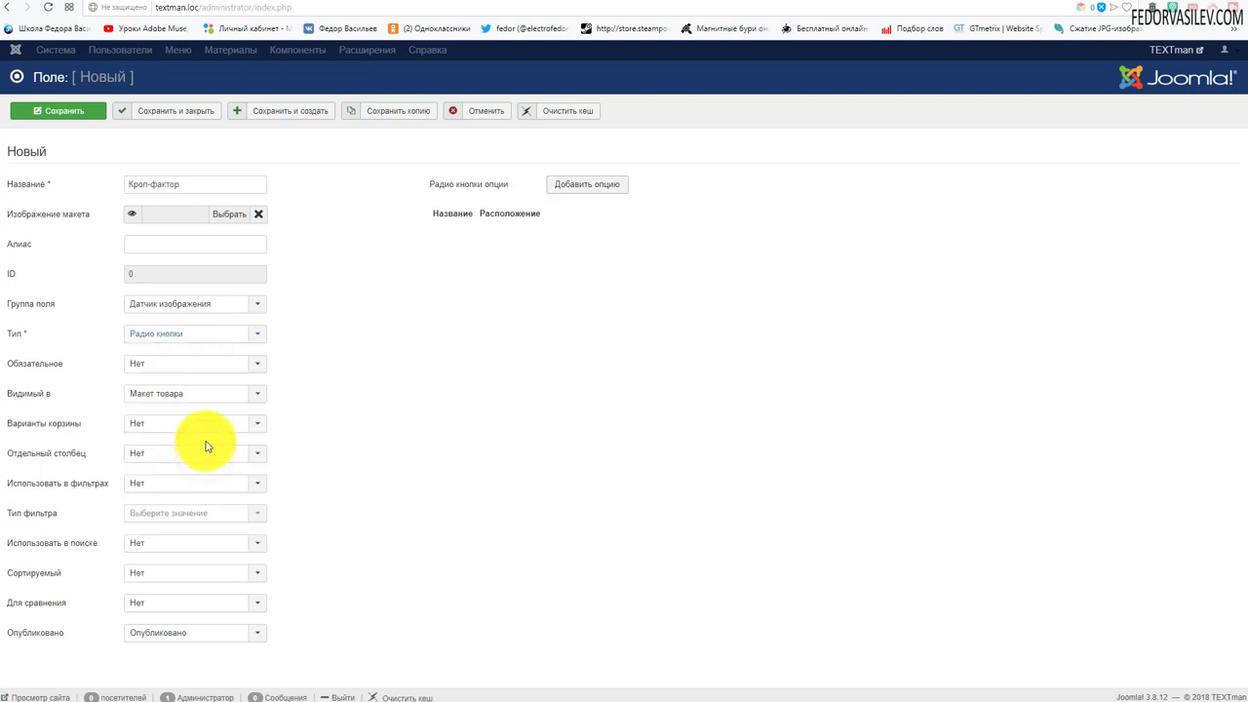
- Add the radio button options 1.6 and 2.0 to the Кроп-фактор field, and save and close it
left_click(566, 183)
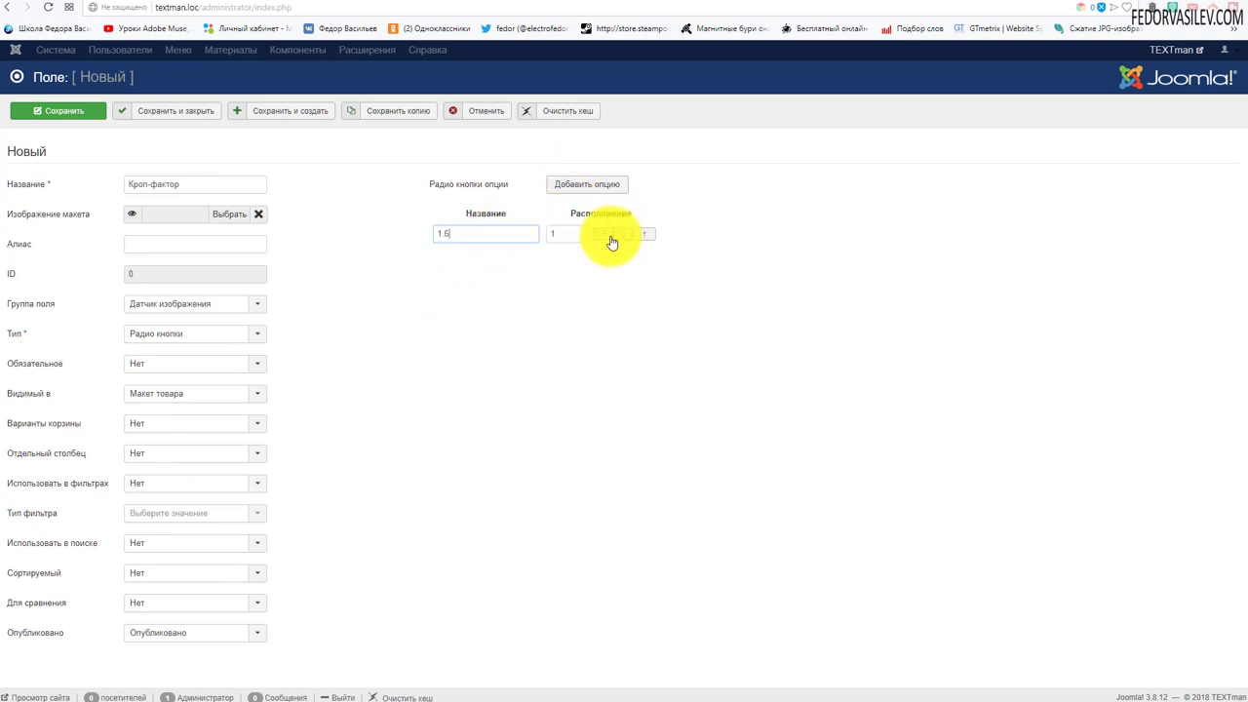
left_click(607, 183)
left_click(519, 257)
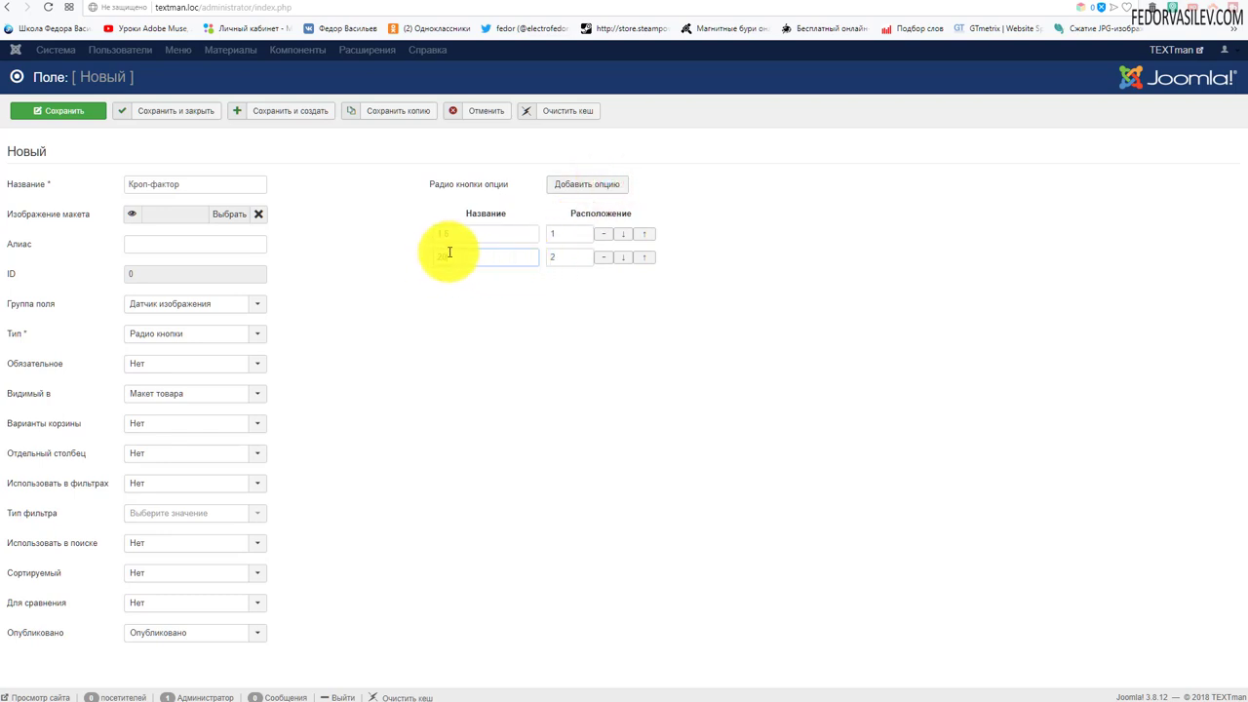
type(".")
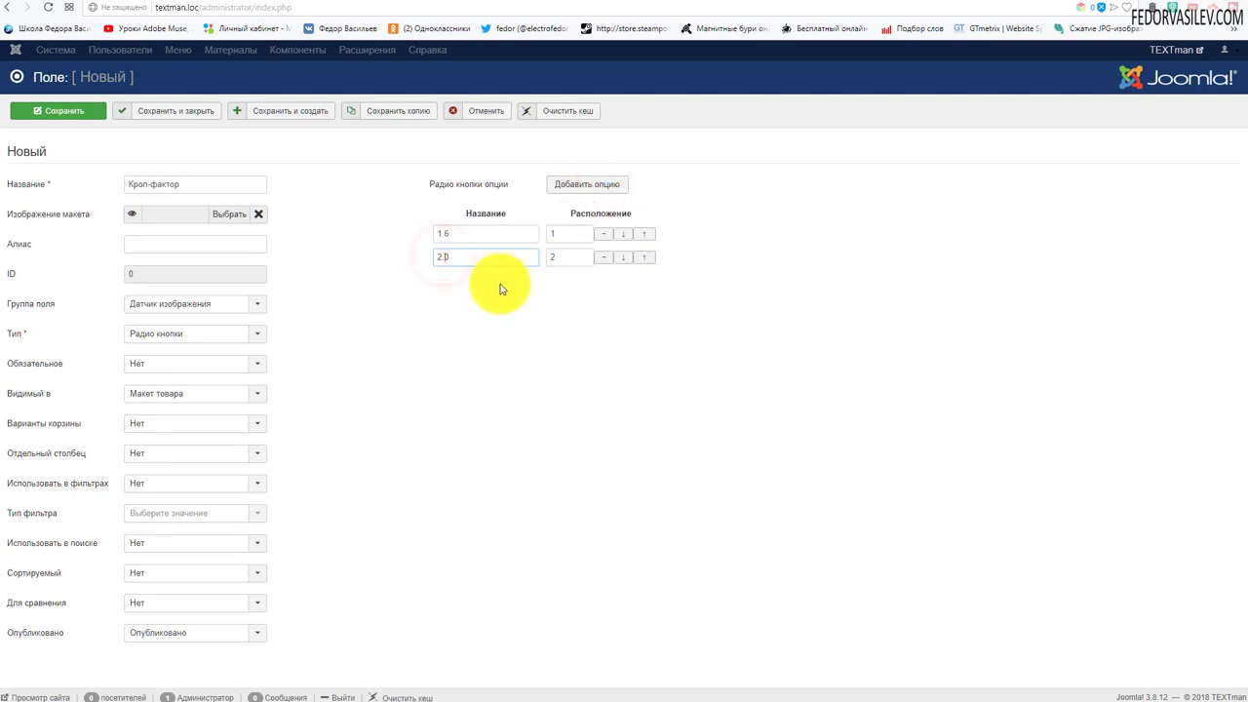
left_click(187, 117)
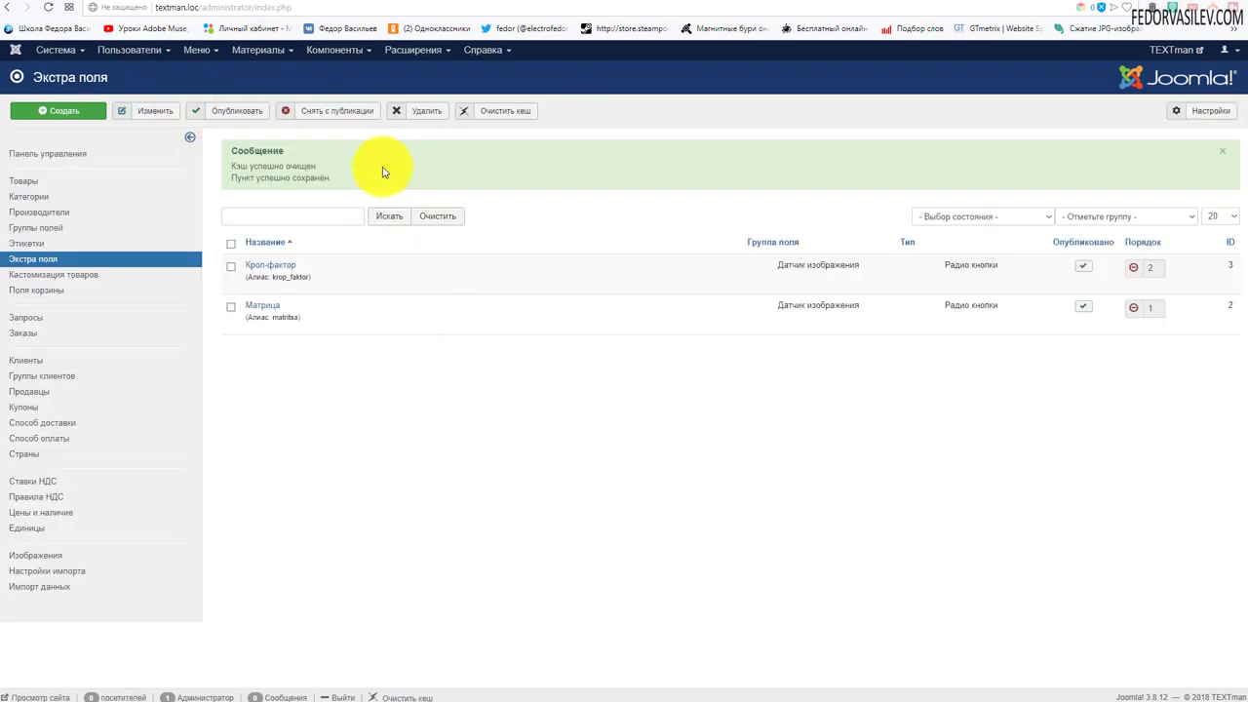
- Start another new extra field named Количество мегапикселей
left_click(90, 111)
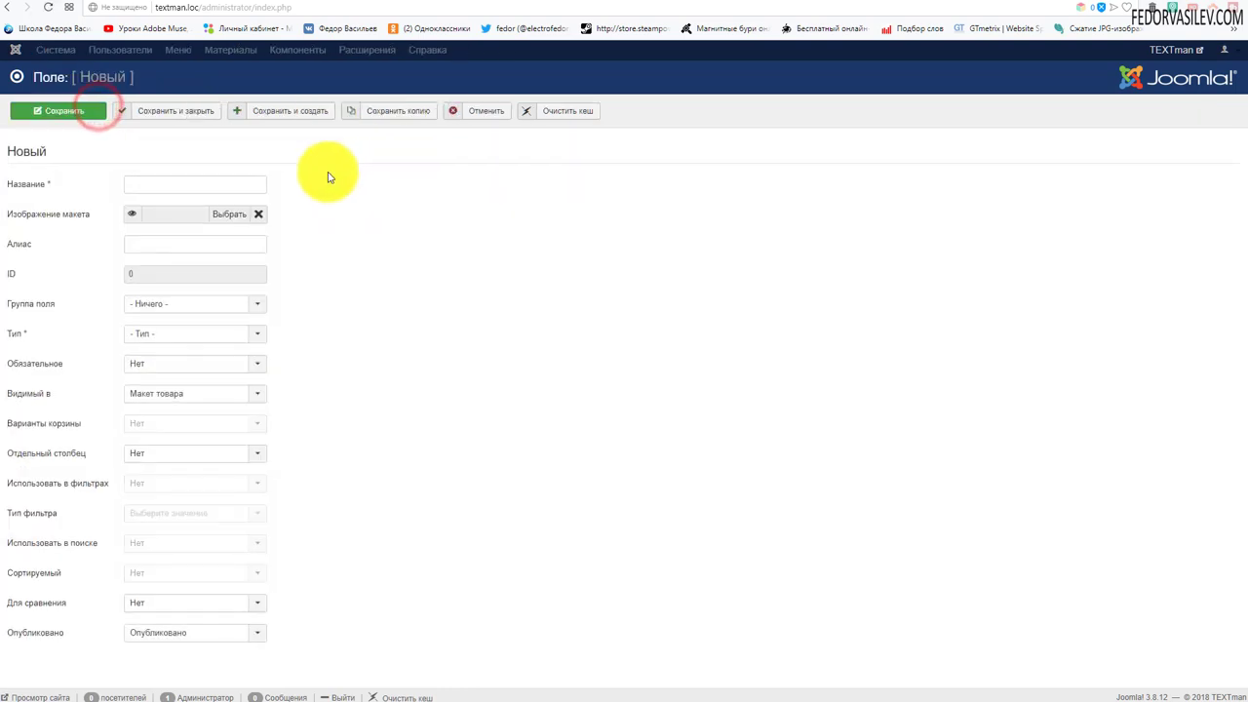
right_click(235, 179)
right_click(187, 184)
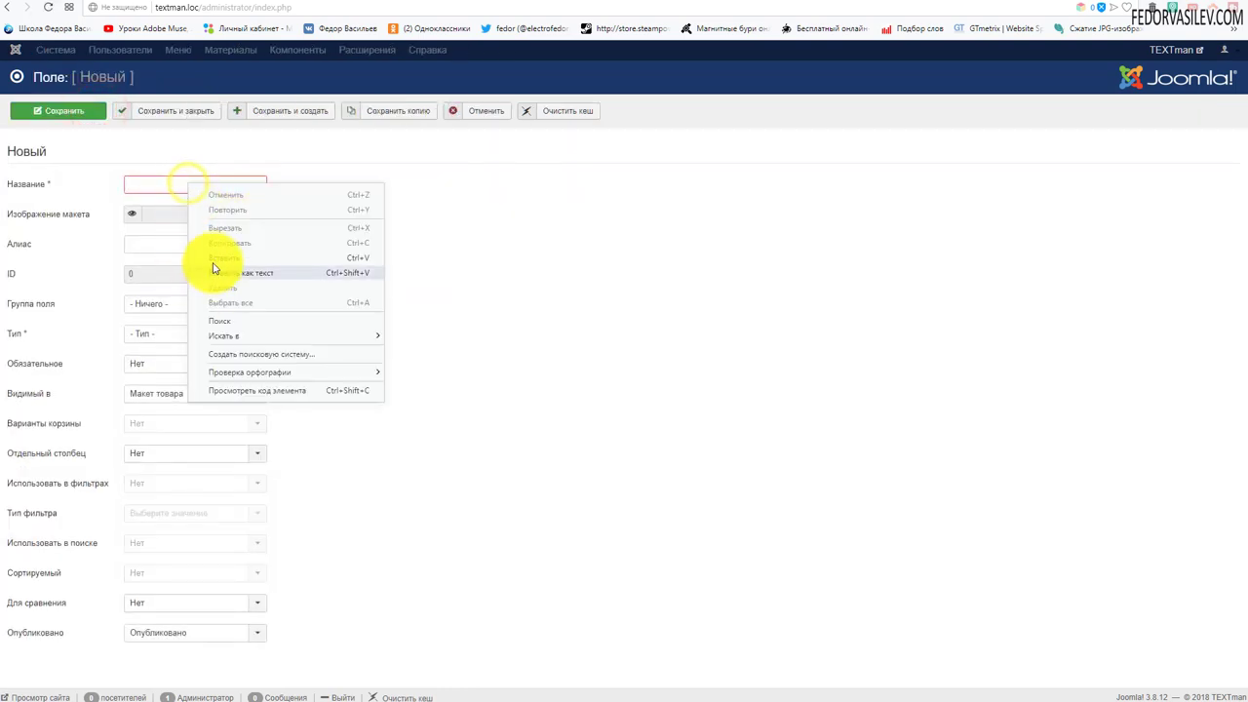
left_click(212, 262)
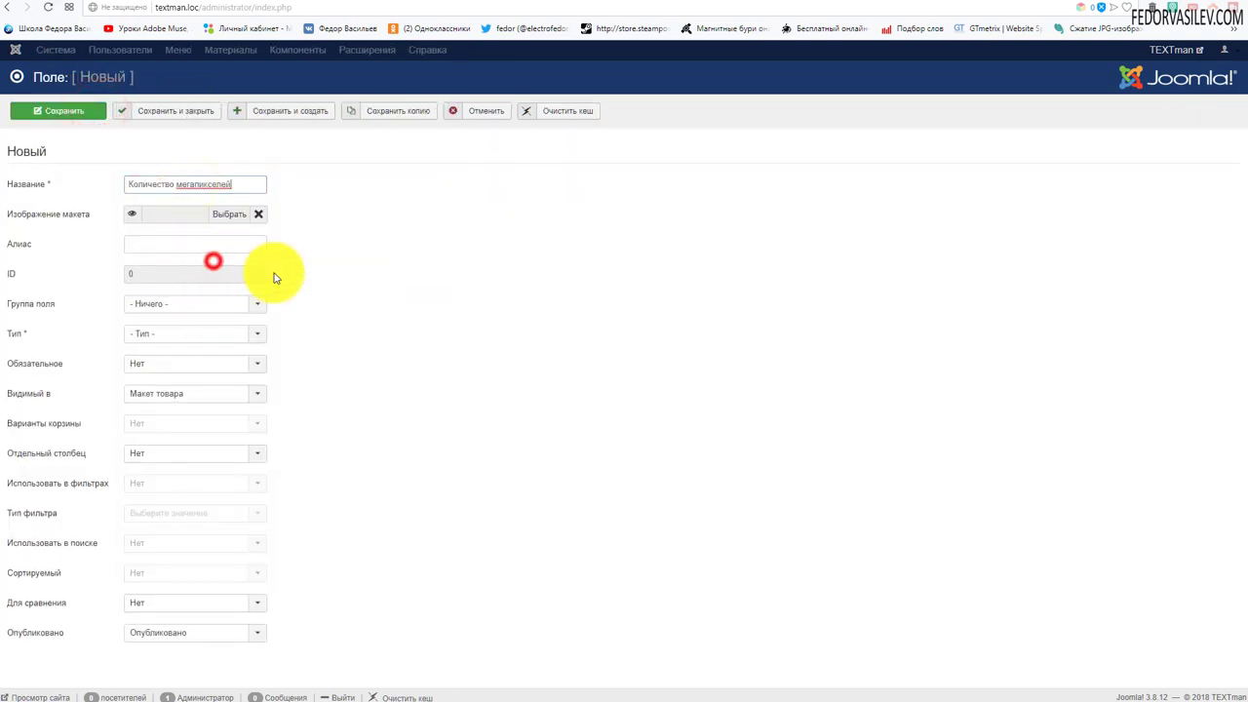
- Assign the Количество мегапикселей field to the group Датчик изображения and set its type to Спадающий список
left_click(169, 303)
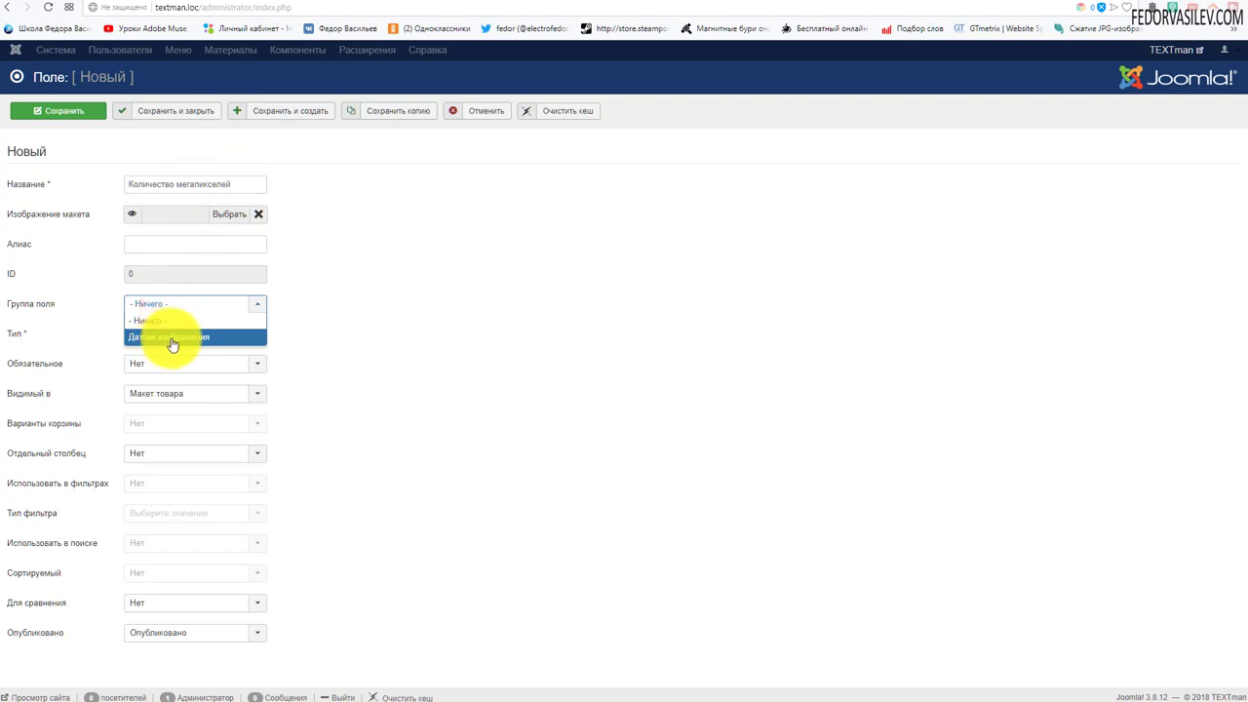
left_click(172, 337)
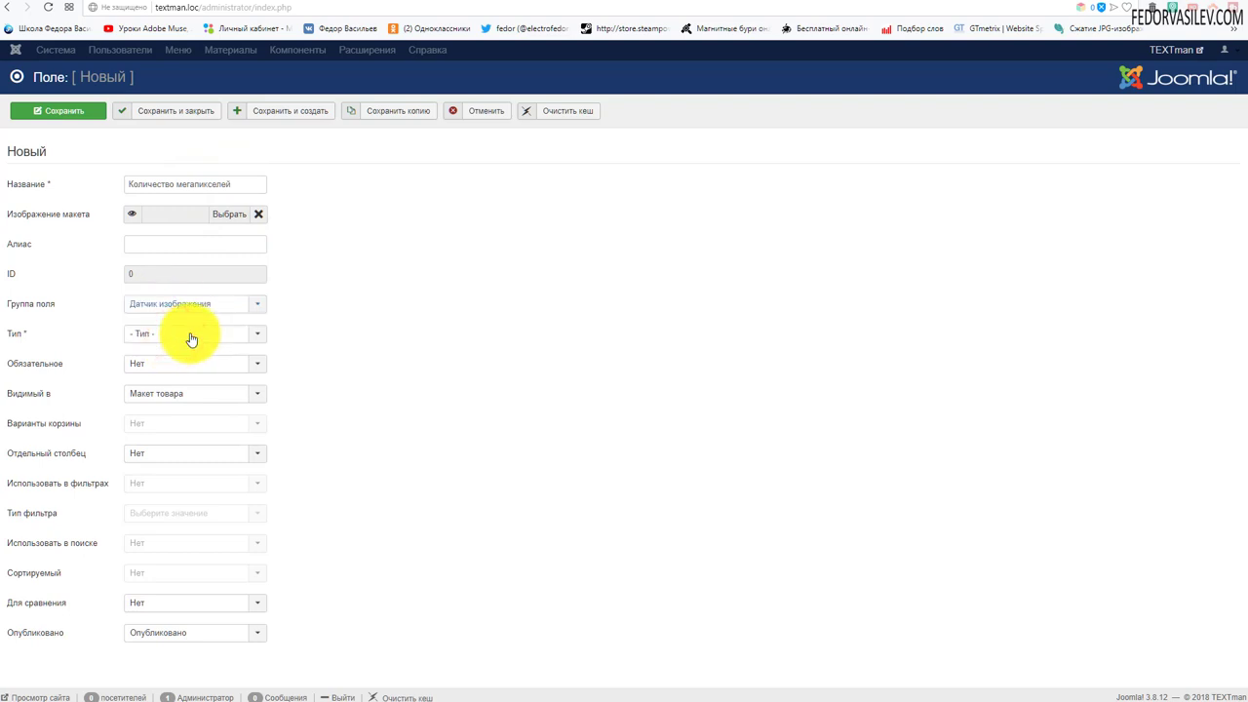
left_click(191, 337)
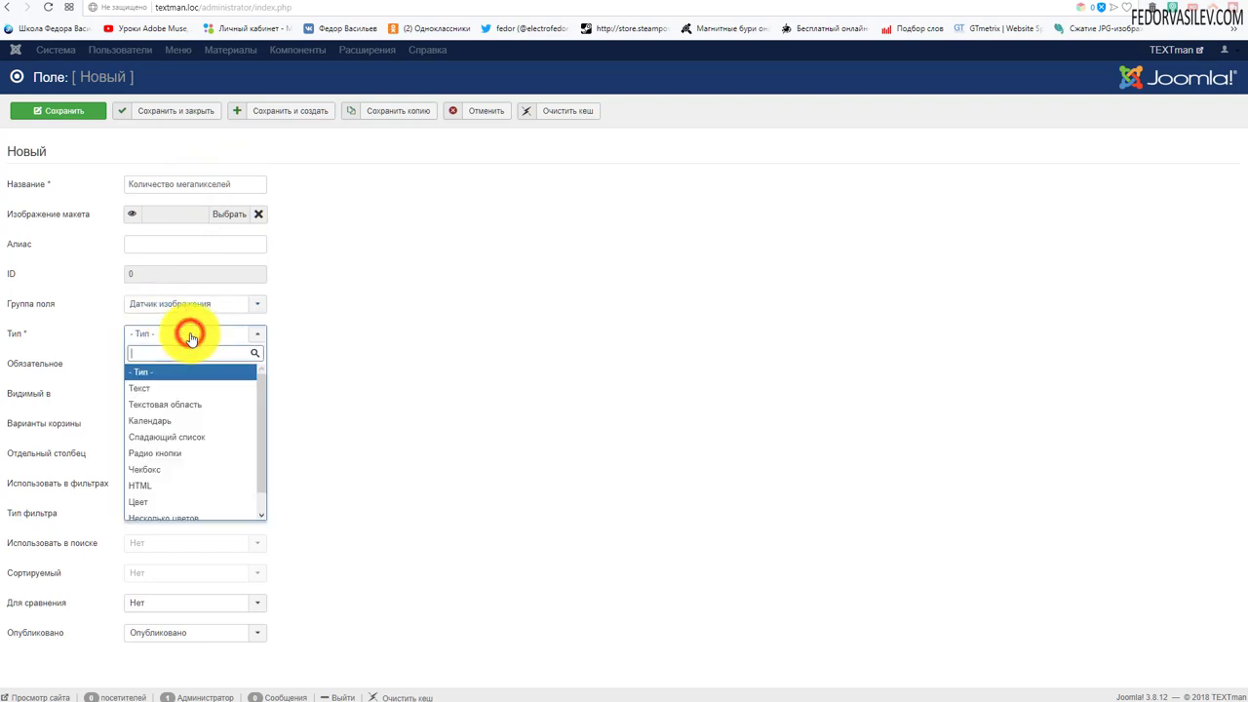
left_click(196, 440)
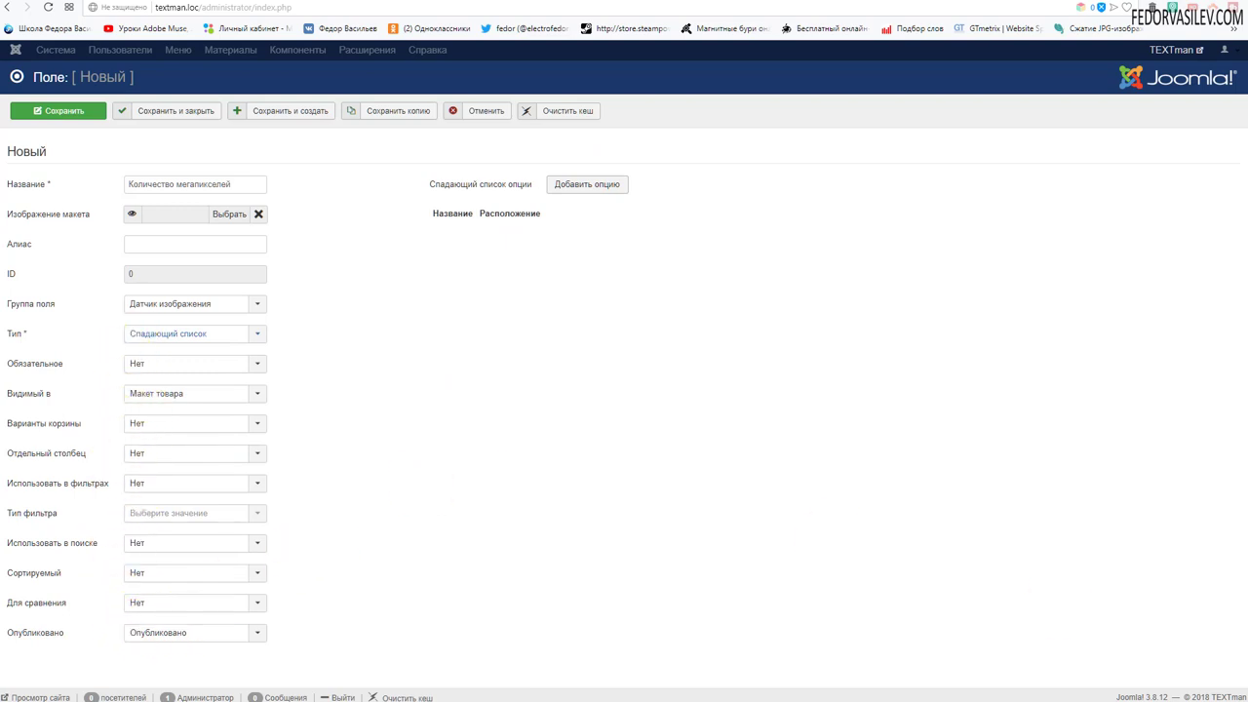
- Add the drop-down option 24.2 Мп (эффективных), 25.8 Мп (общих) to the Количество мегапикселей field, and save and close it
left_click(597, 187)
right_click(501, 233)
left_click(532, 310)
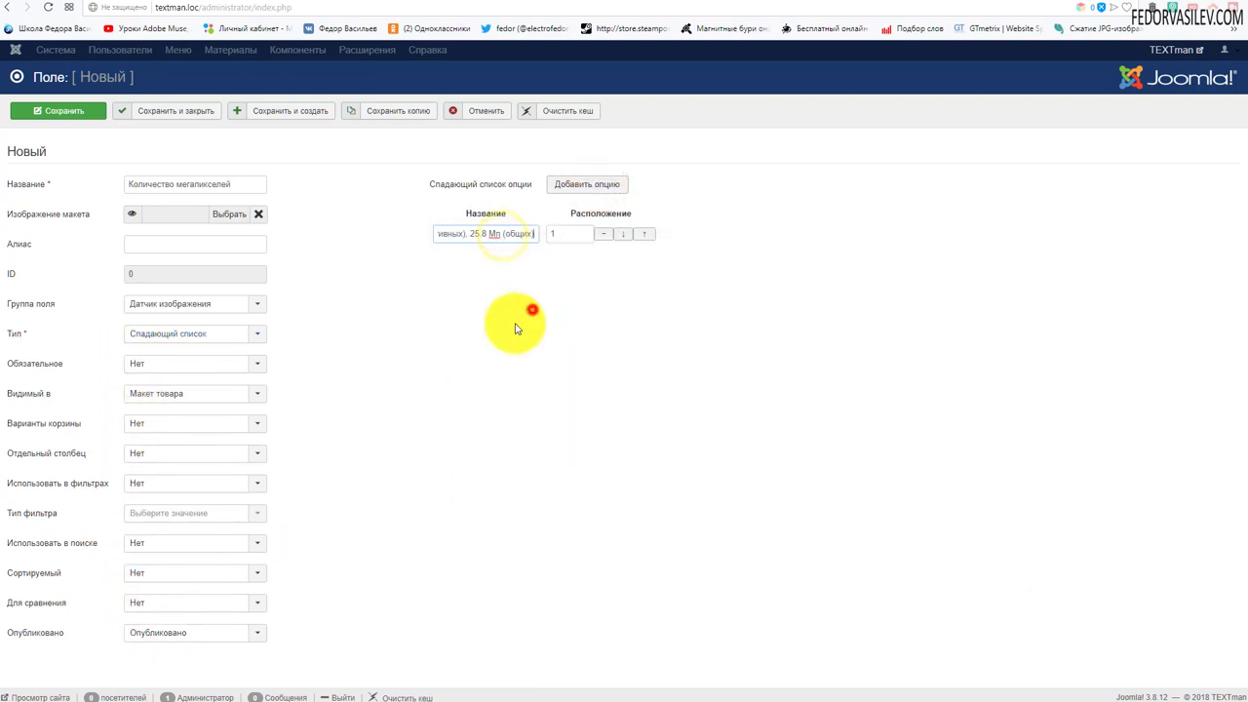
left_click_drag(446, 234, 381, 228)
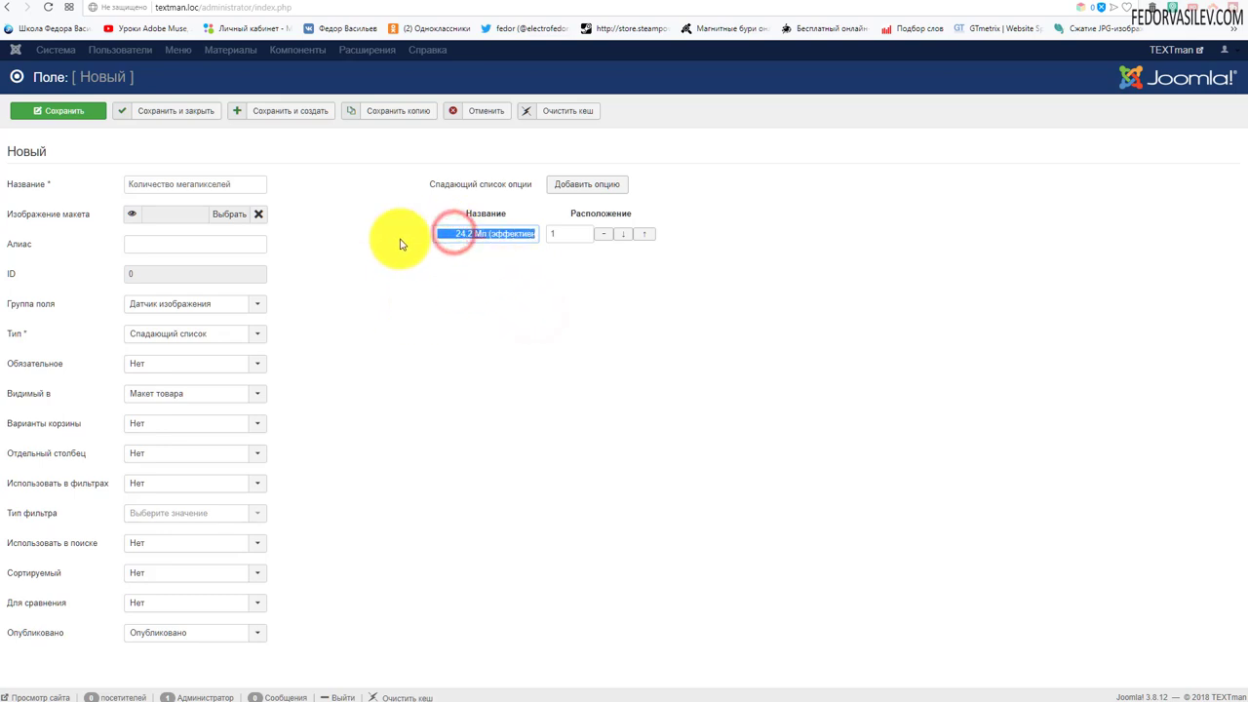
left_click(448, 247)
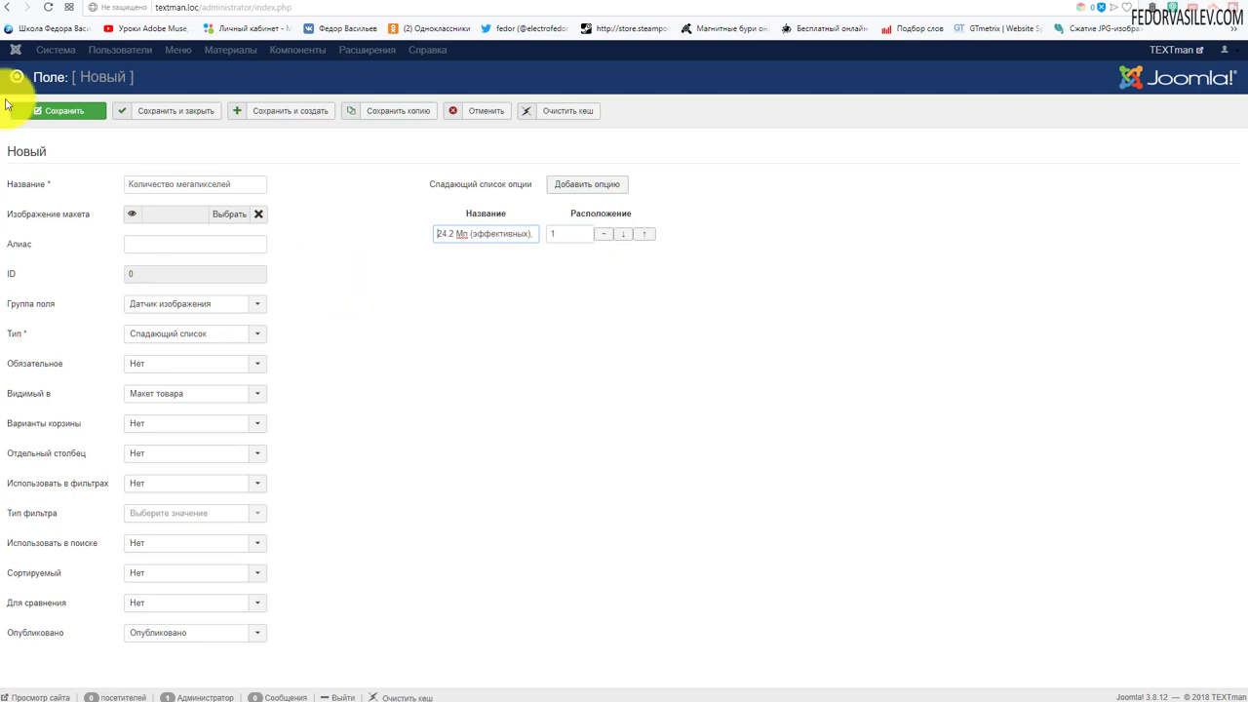
left_click(181, 109)
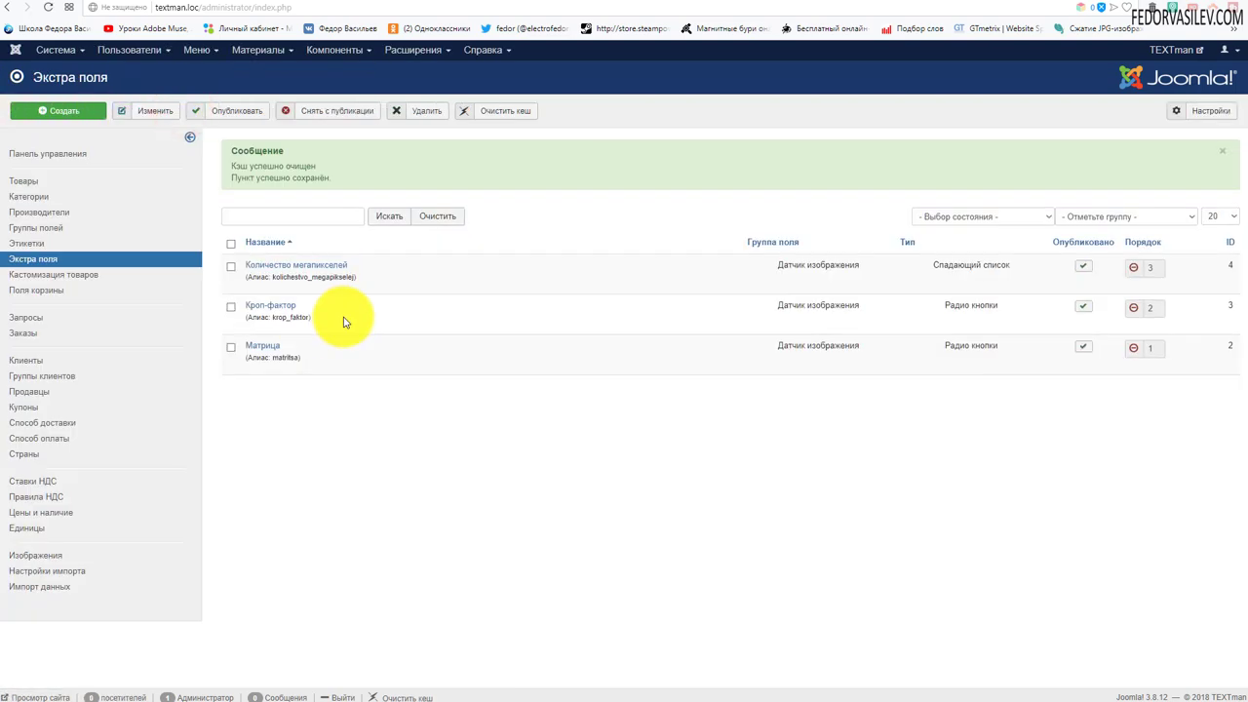
- Open the Кроп-фактор field to check its two option names, and leave it without saving
left_click(287, 308)
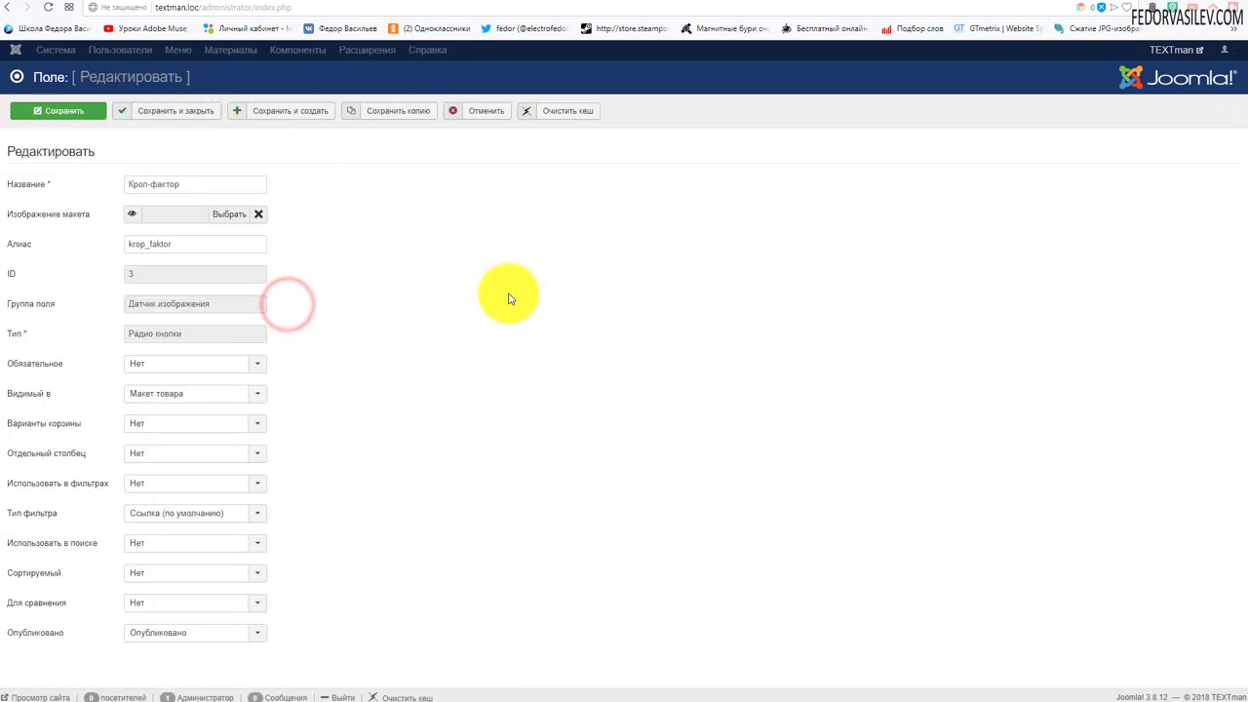
left_click(440, 233)
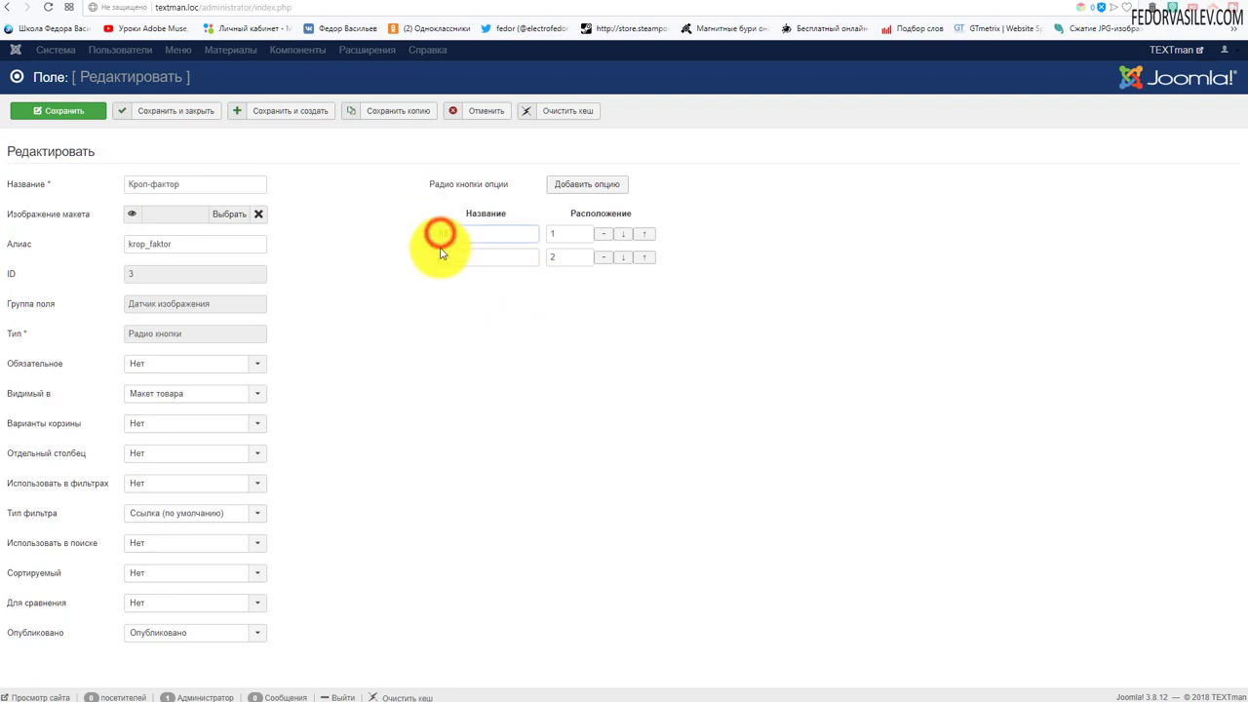
left_click(441, 256)
left_click(493, 113)
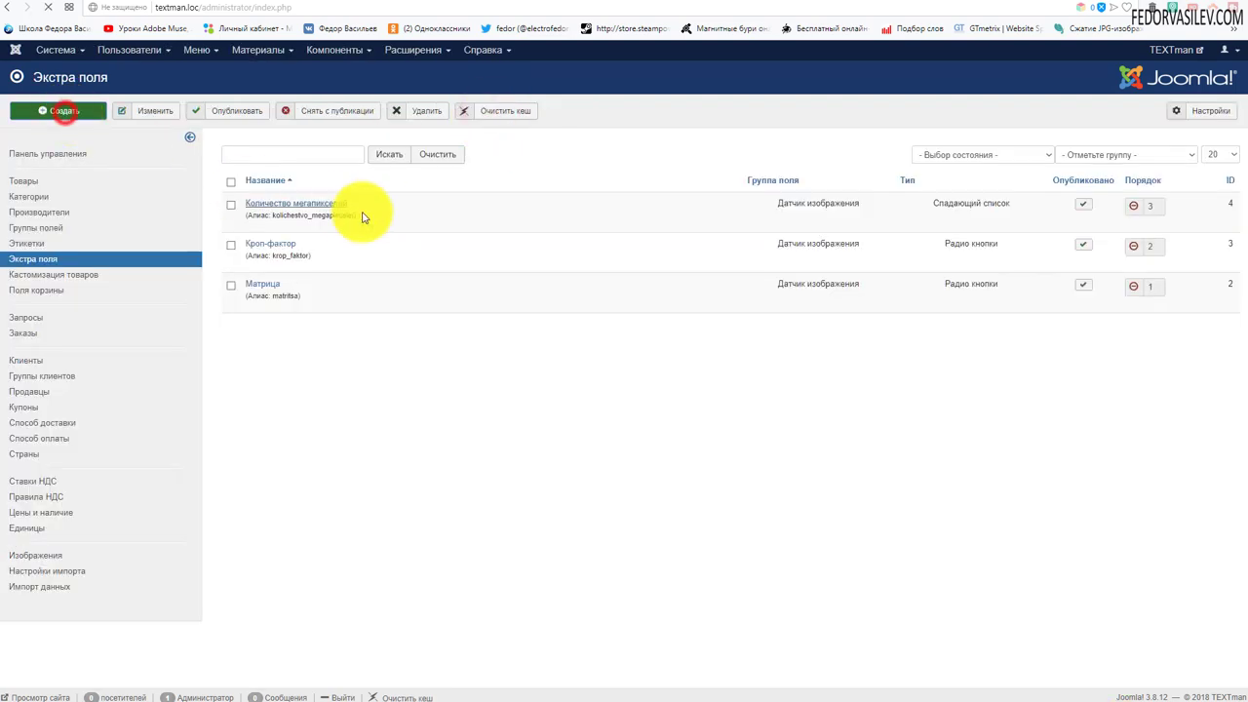
- Name a new extra field Размер матрицы, assign it to the group Датчик изображения and set its type to Чекбокс
right_click(209, 186)
left_click(235, 255)
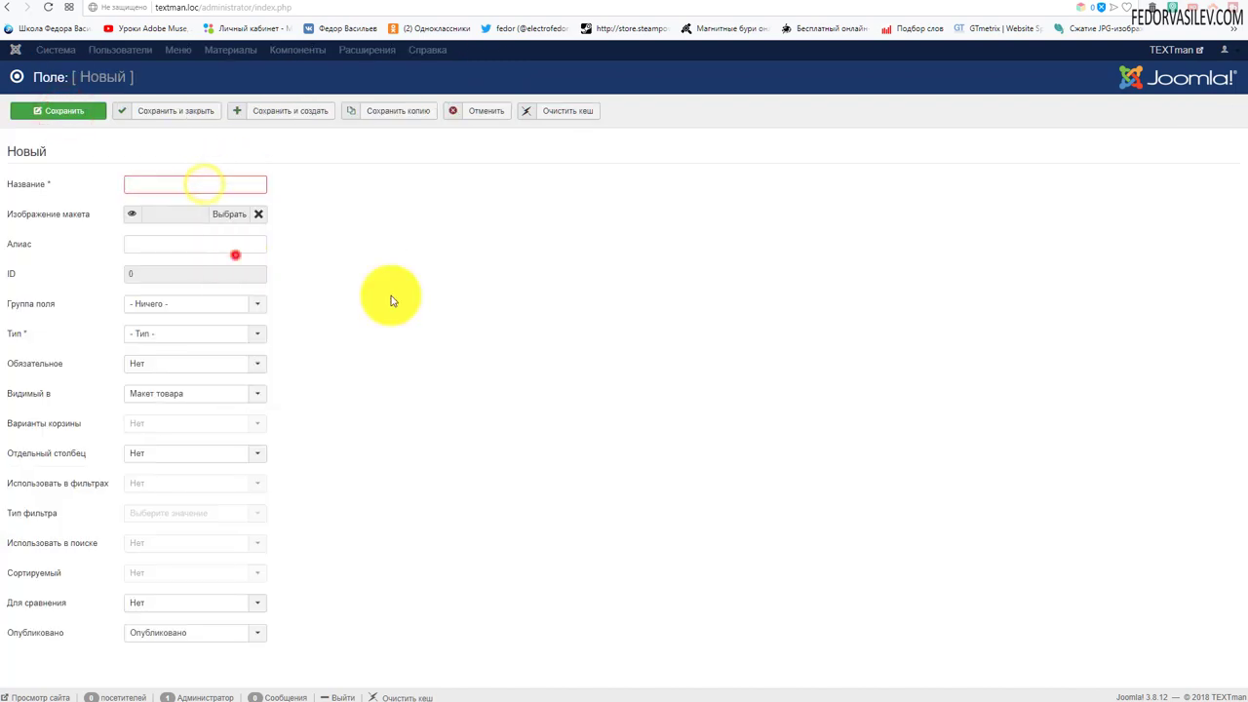
left_click(168, 304)
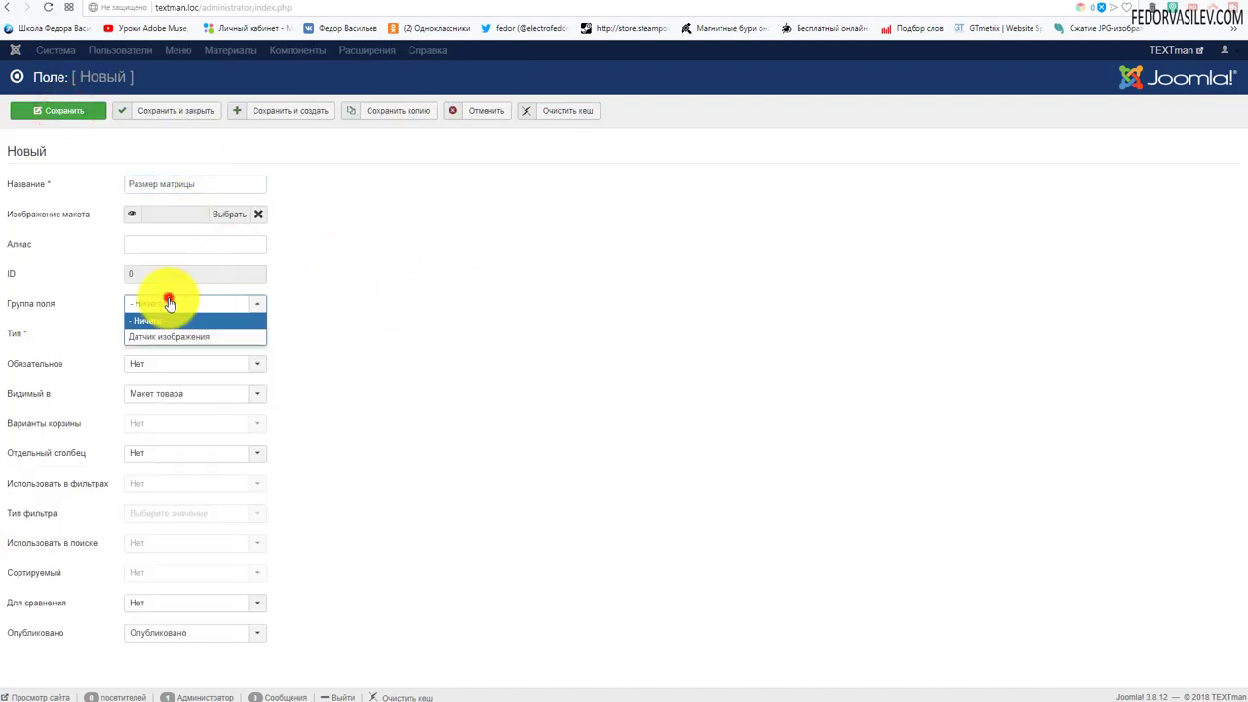
left_click(176, 338)
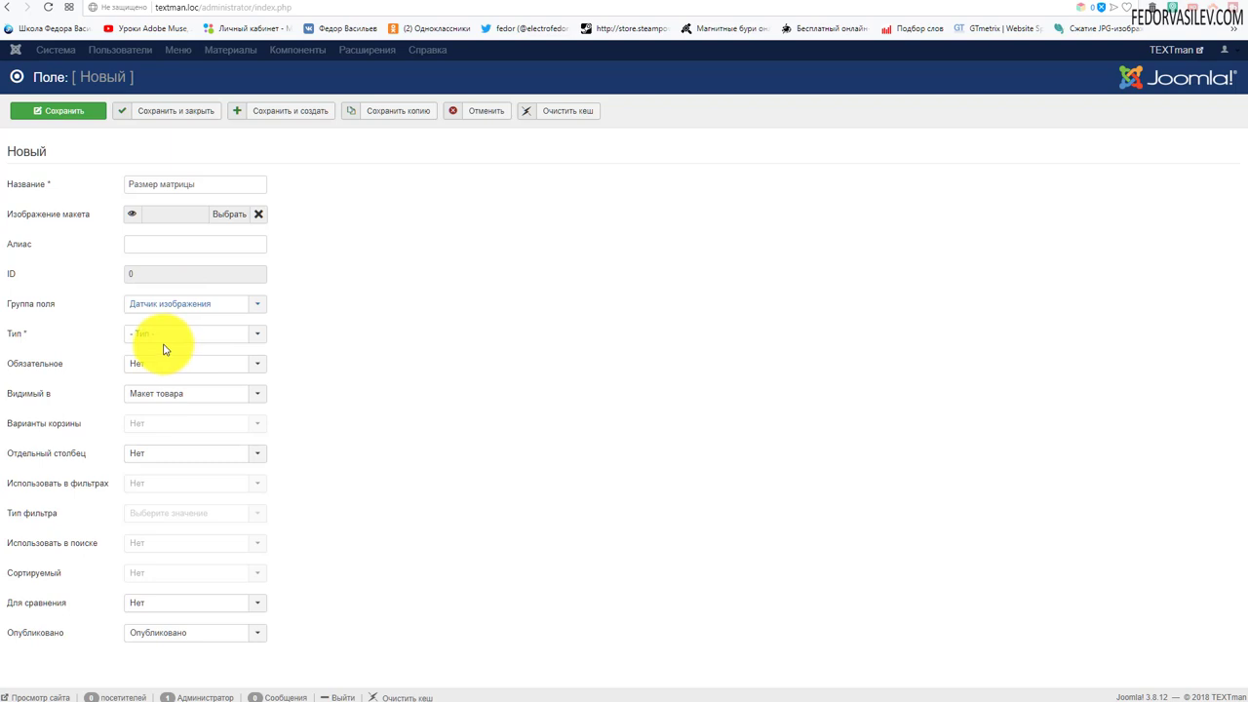
left_click(182, 336)
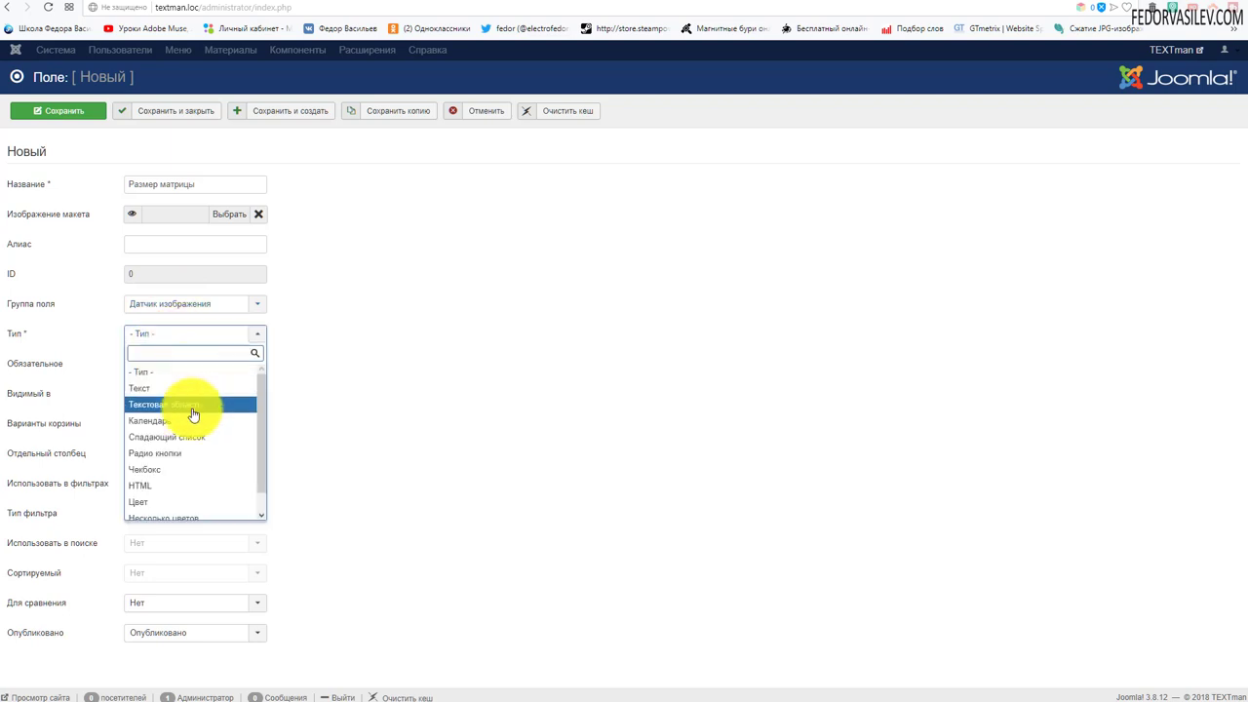
left_click(200, 469)
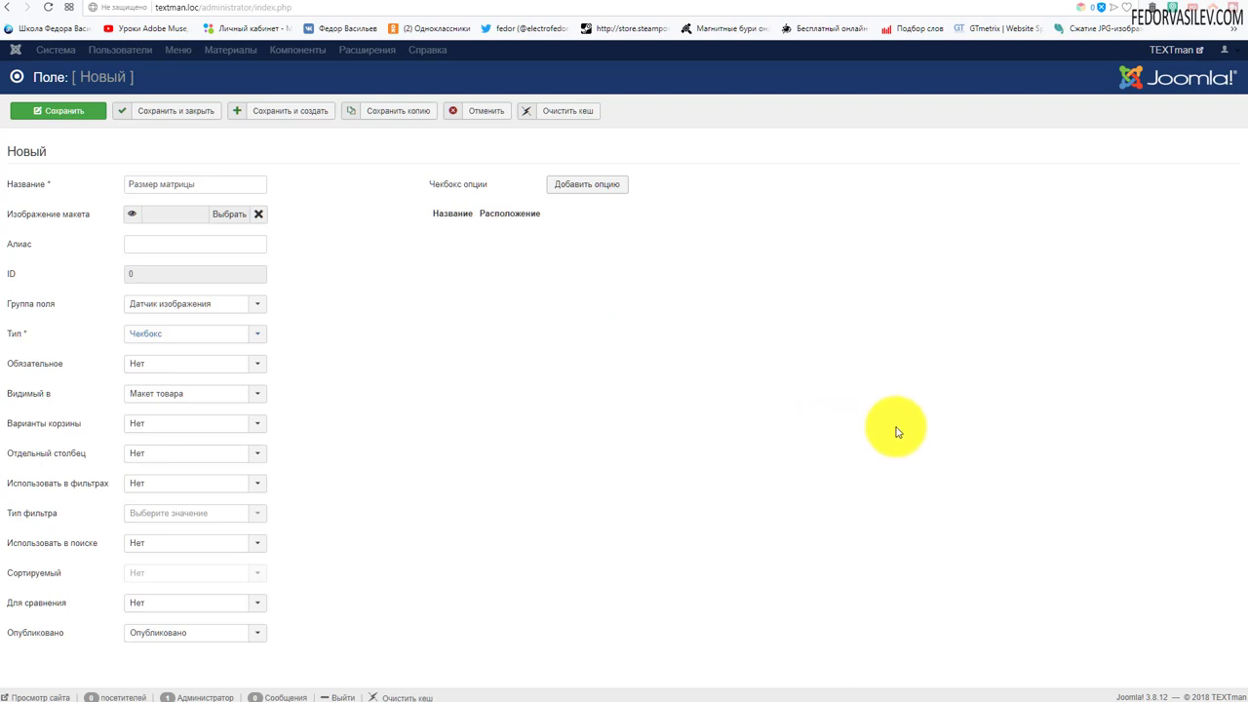
- Add the single checkbox option 22.3 x 14.9 мм to the Размер матрицы field, and save and close it
left_click(586, 186)
right_click(510, 230)
left_click(554, 304)
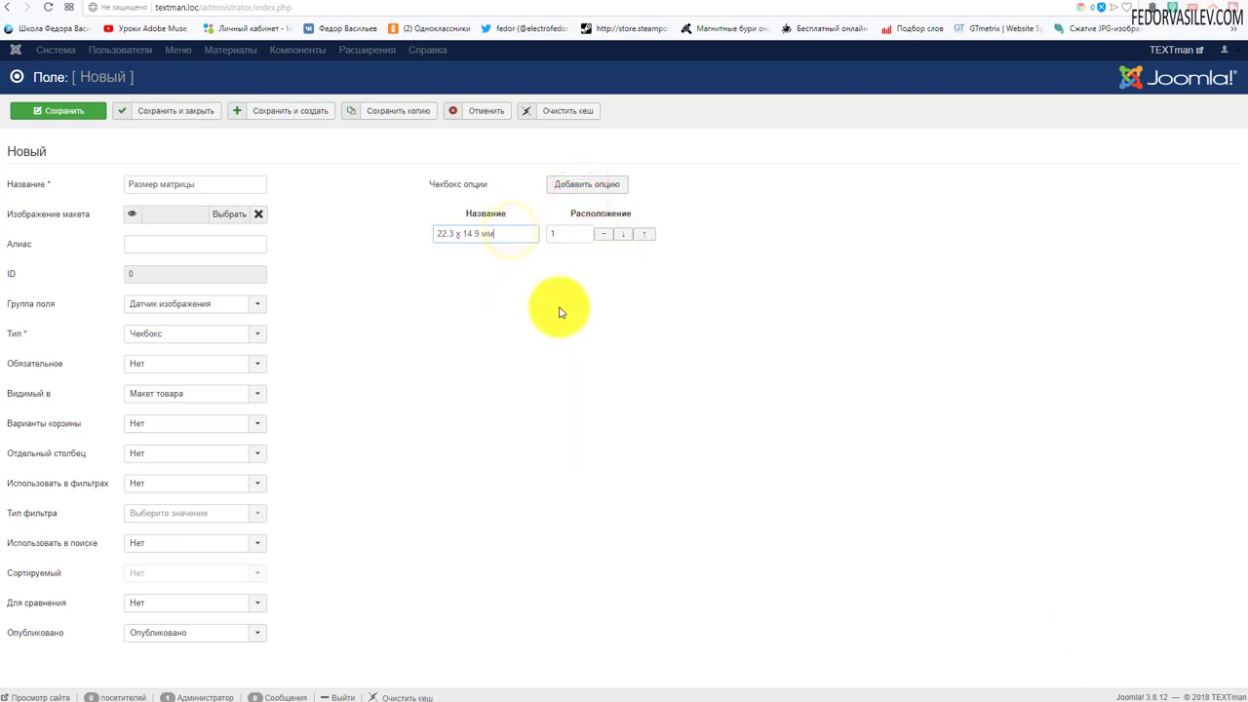
triple_click(508, 235)
left_click(362, 298)
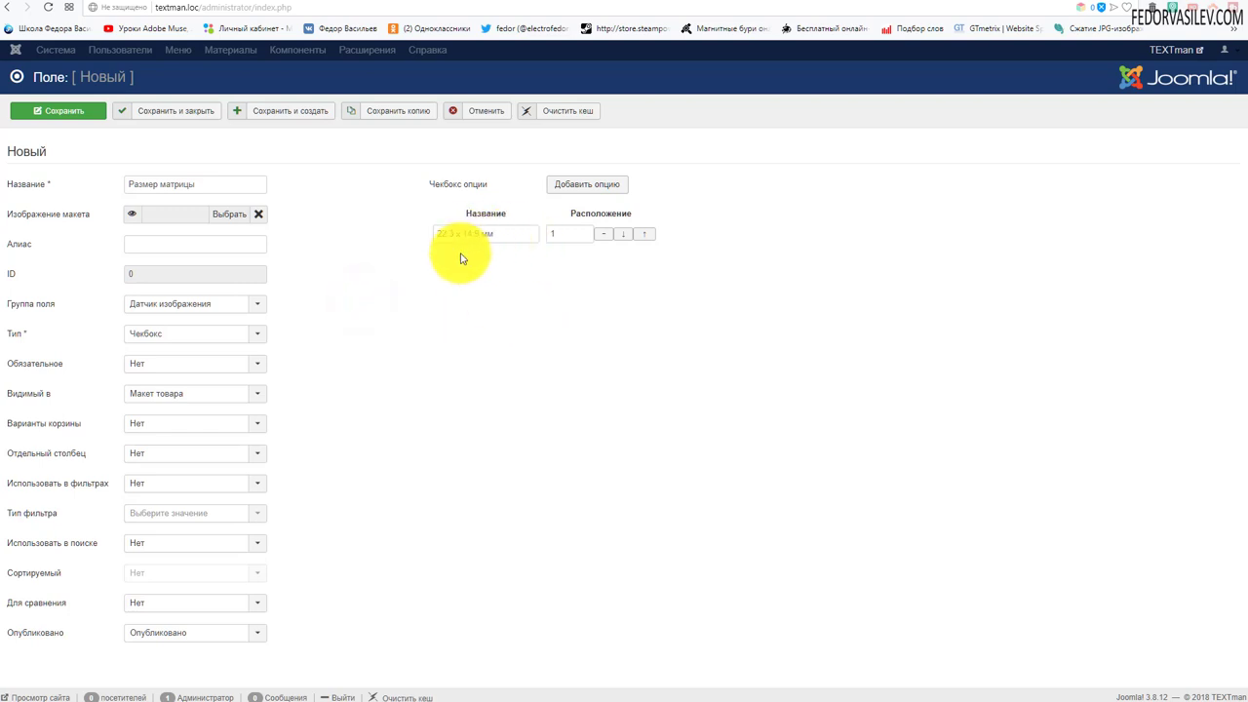
triple_click(516, 232)
left_click(524, 273)
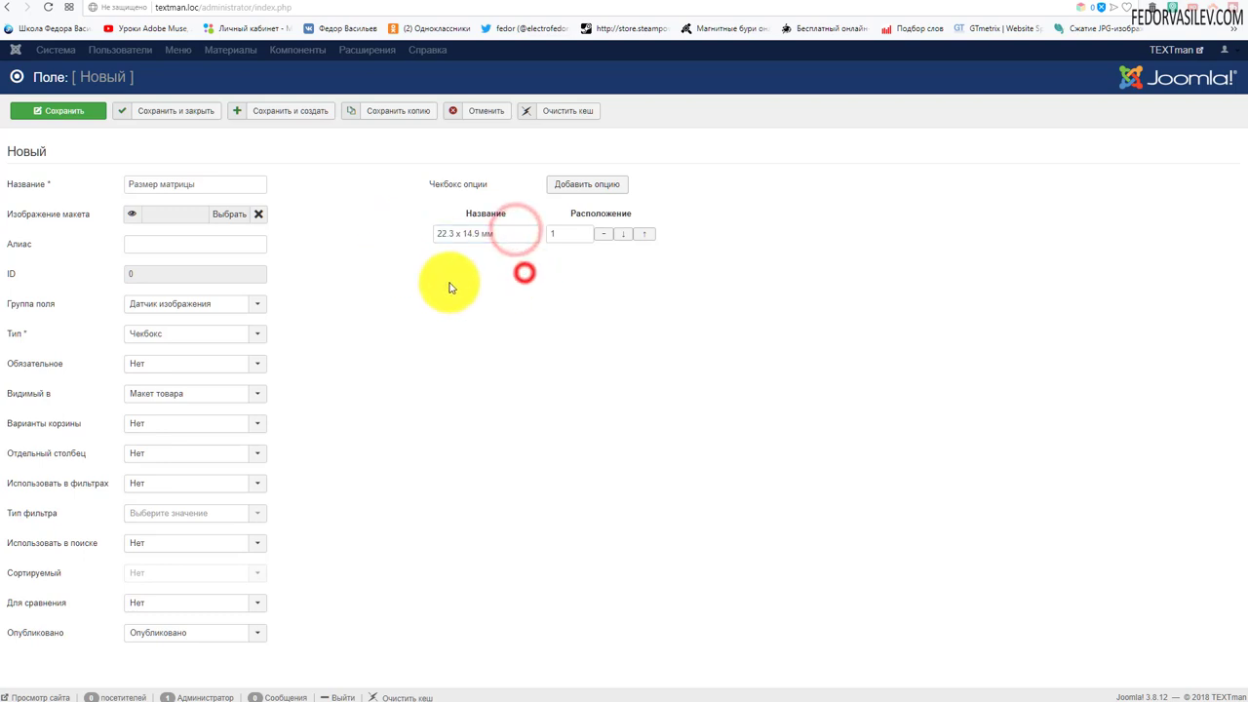
left_click(604, 187)
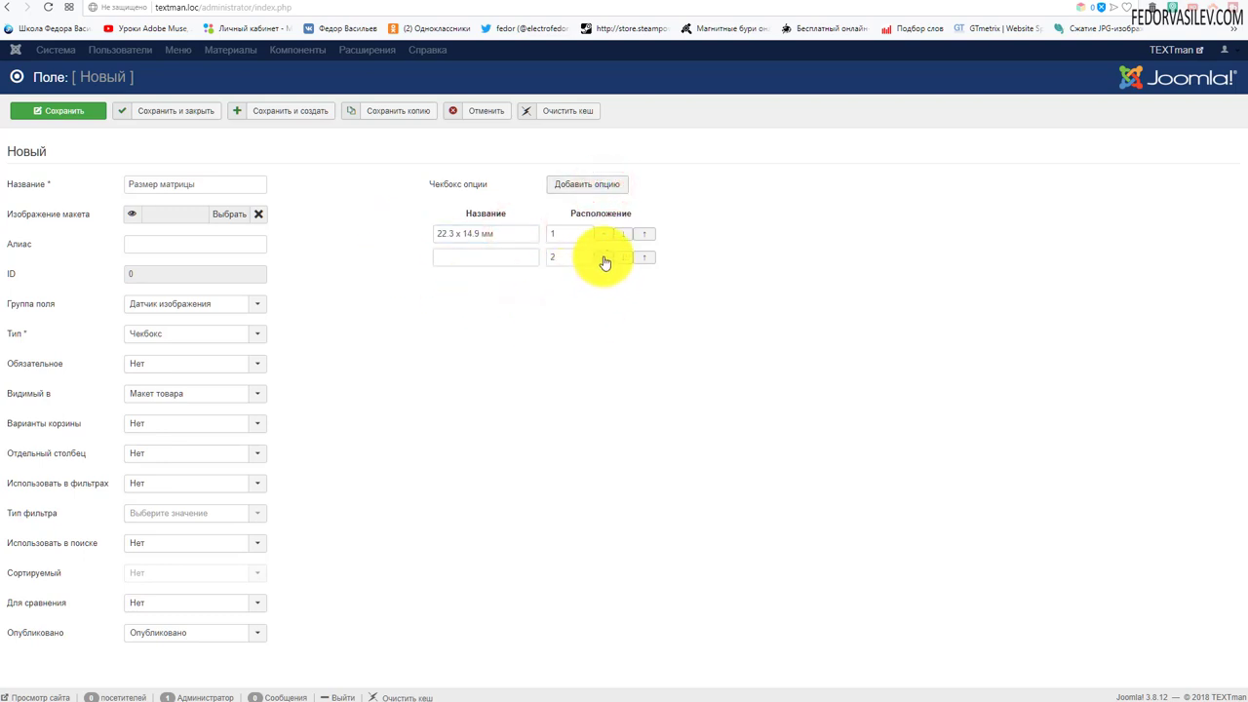
left_click(603, 258)
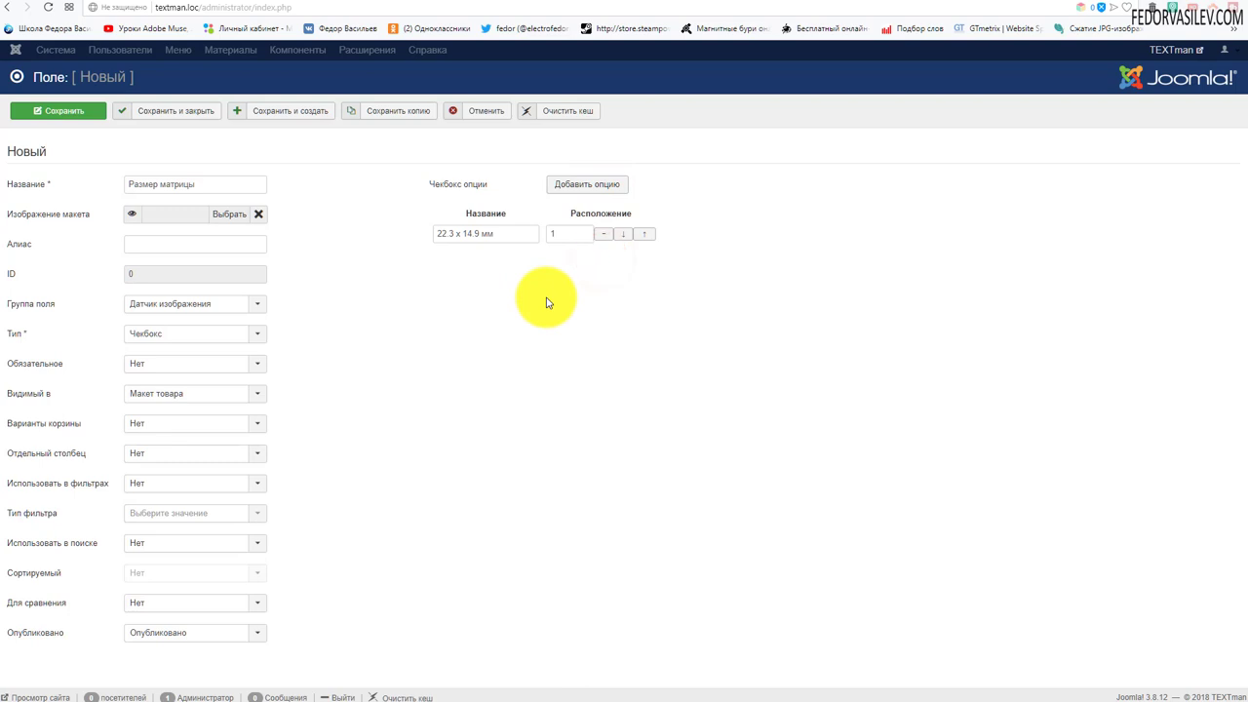
left_click(175, 110)
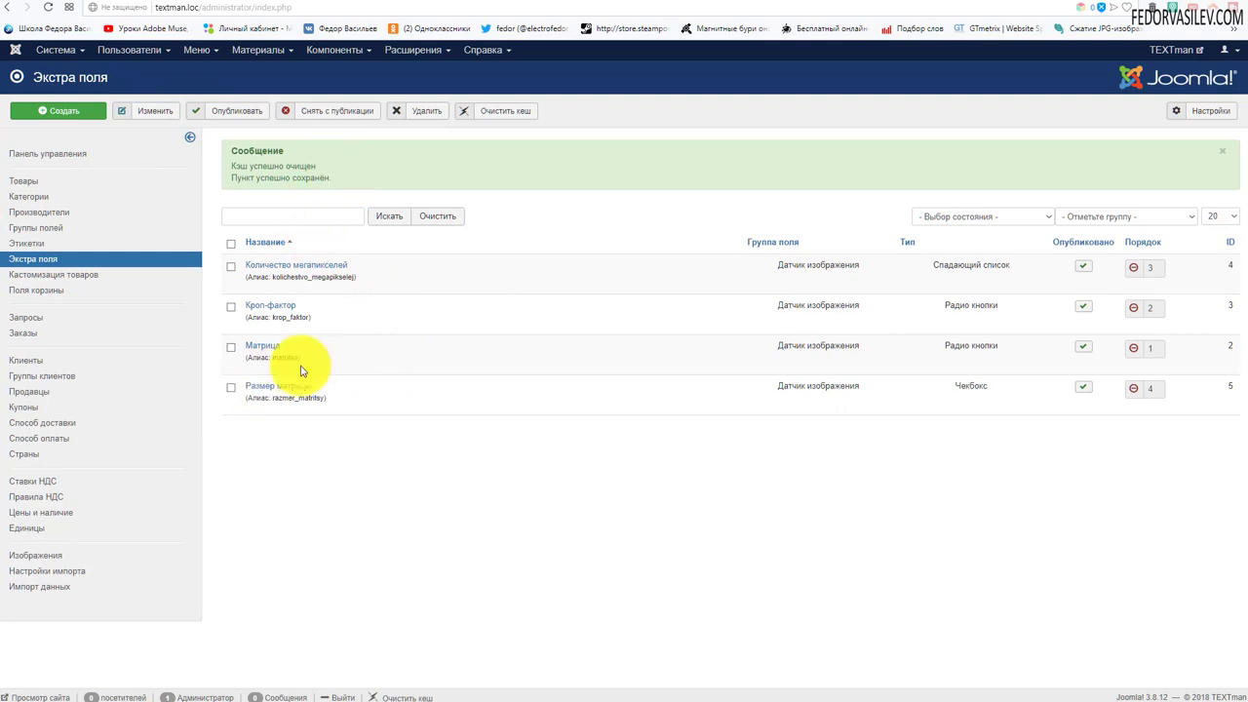
- Open the product attributes of the CANON EOS 200D kit and check its assigned field group
left_click(332, 57)
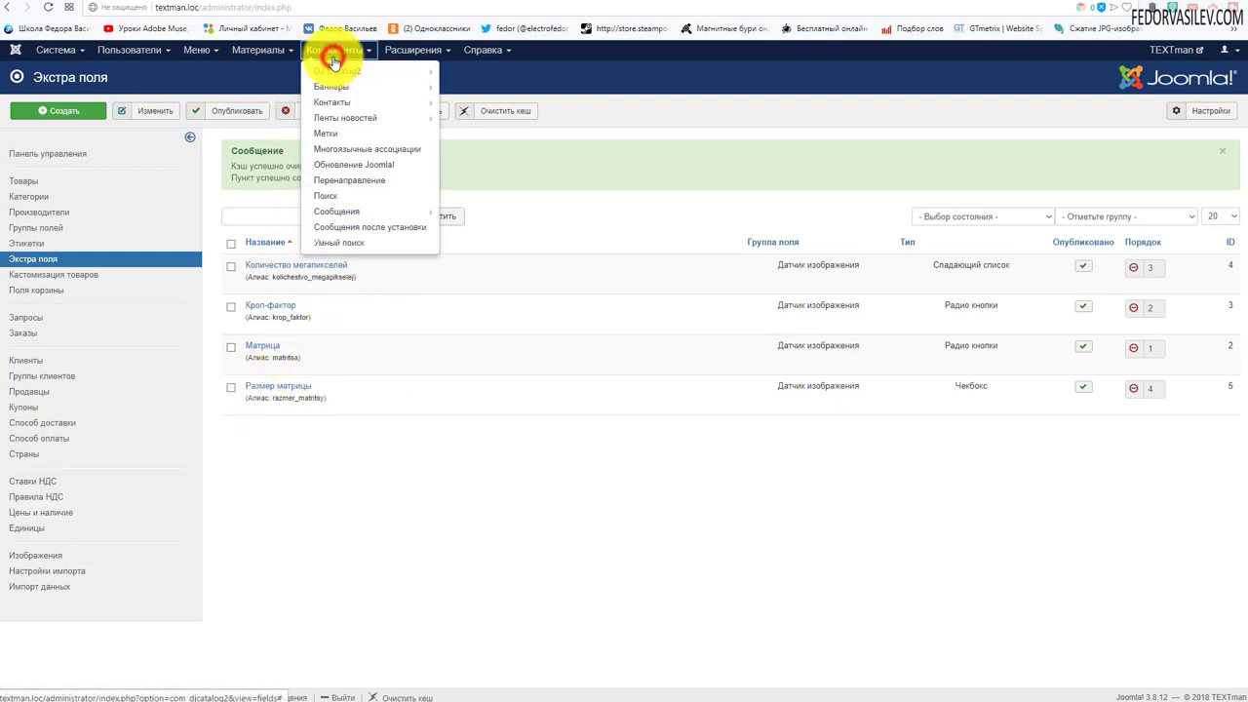
left_click(102, 181)
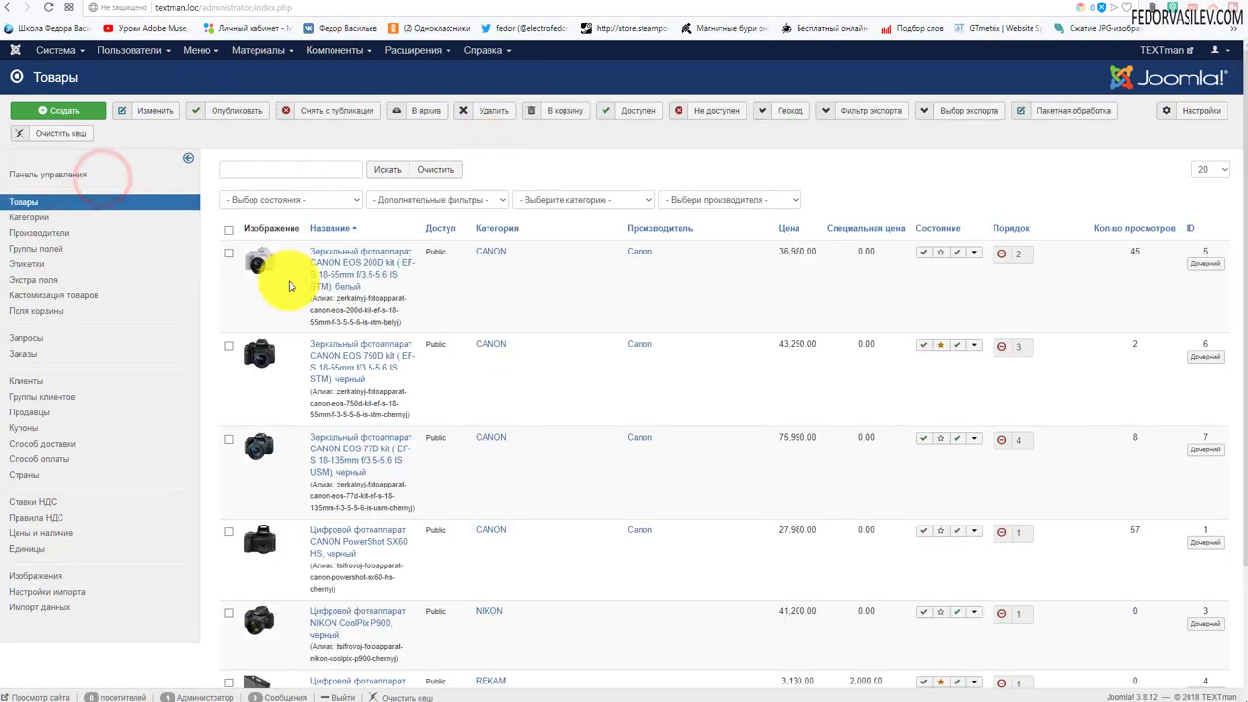
left_click(325, 269)
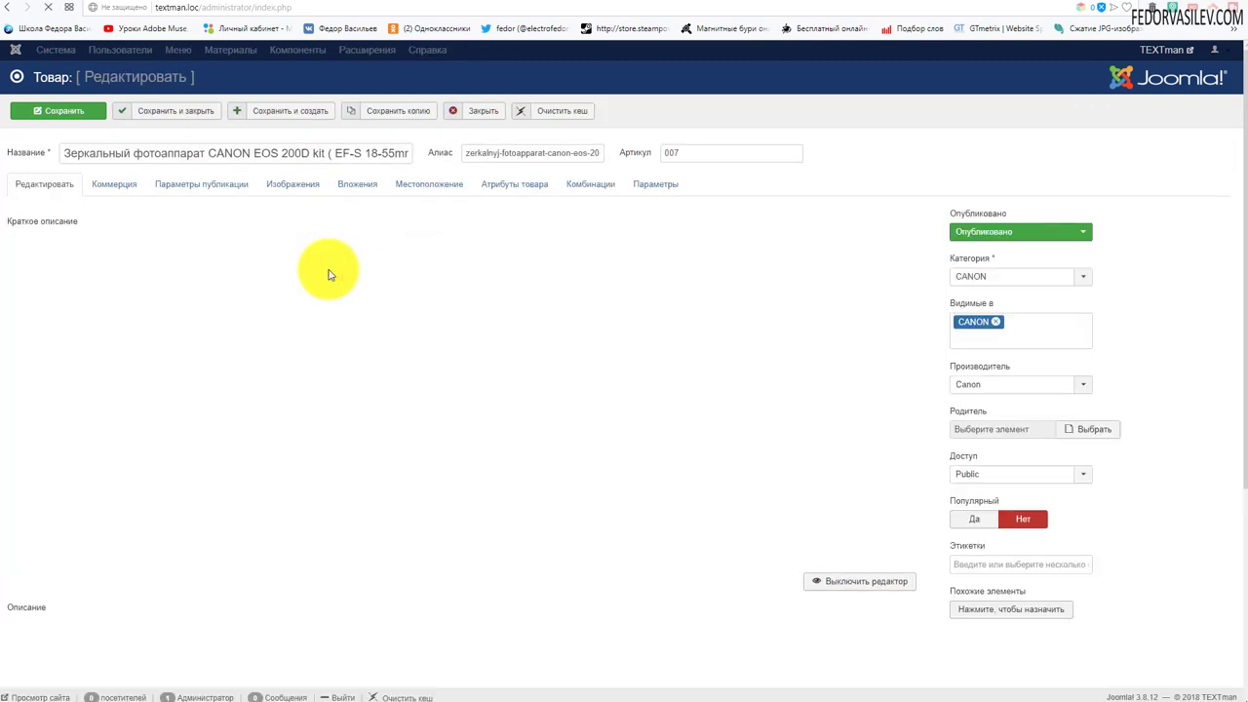
left_click(492, 186)
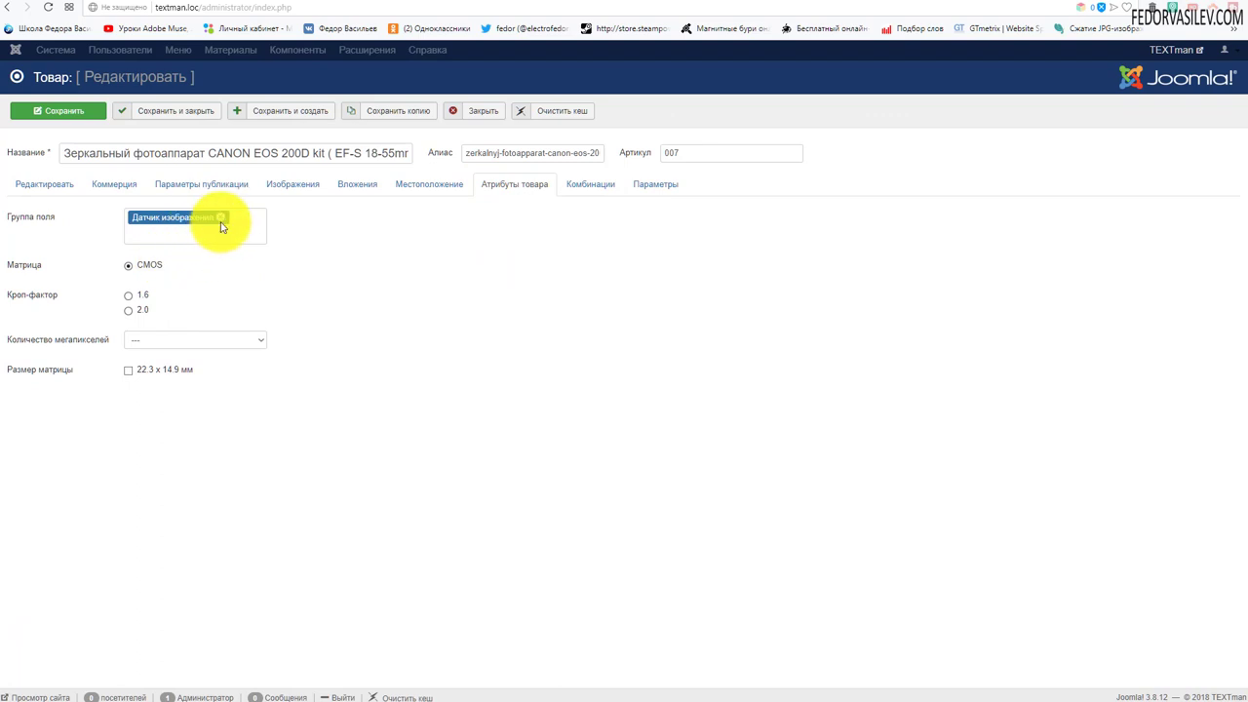
left_click(125, 239)
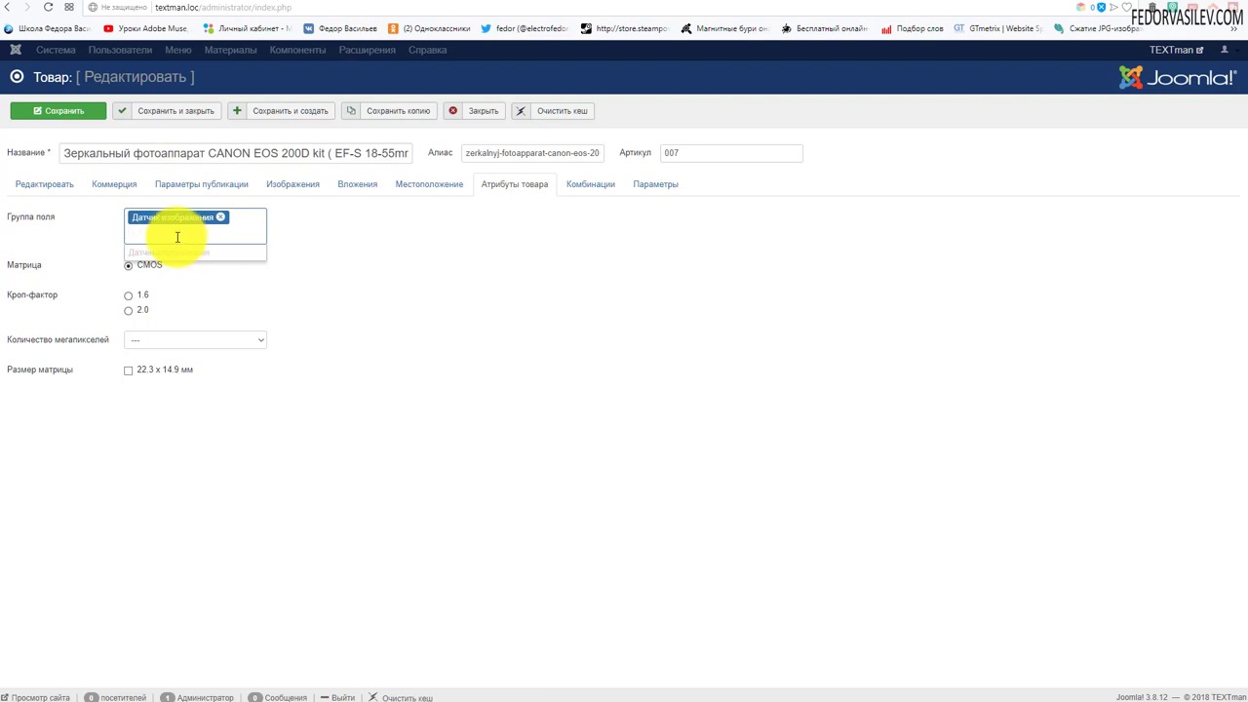
left_click(521, 273)
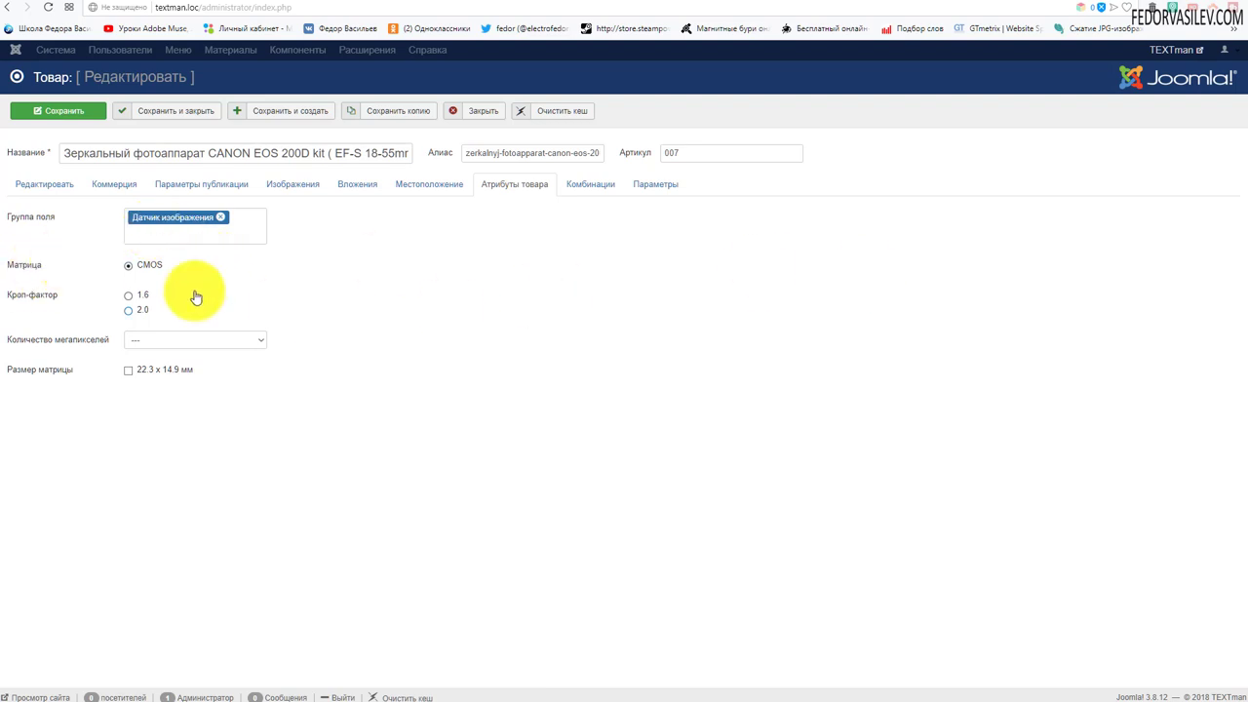
- Set the product's Кроп-фактор to 1.6, Количество мегапикселей to 24.2 Мп (эффективных), 25.8 Мп (общих) and Размер матрицы to 22.3 x 14.9 мм, and save
left_click(128, 302)
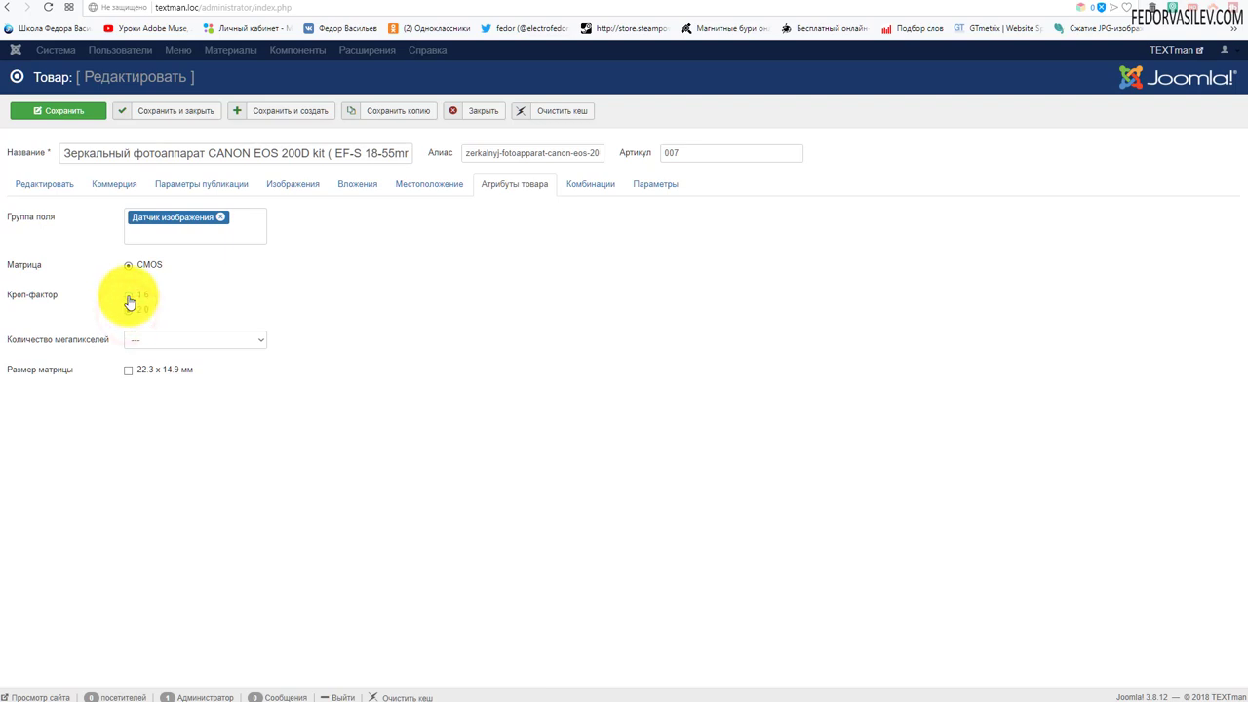
left_click(127, 300)
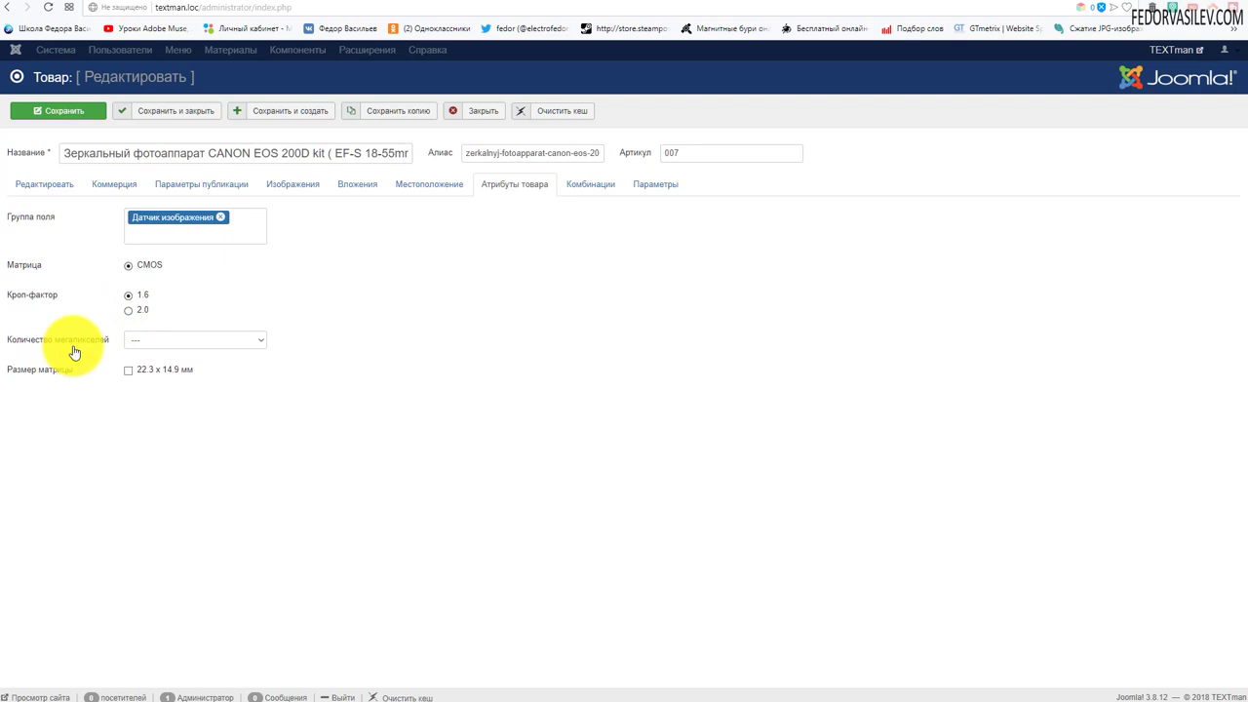
left_click(150, 340)
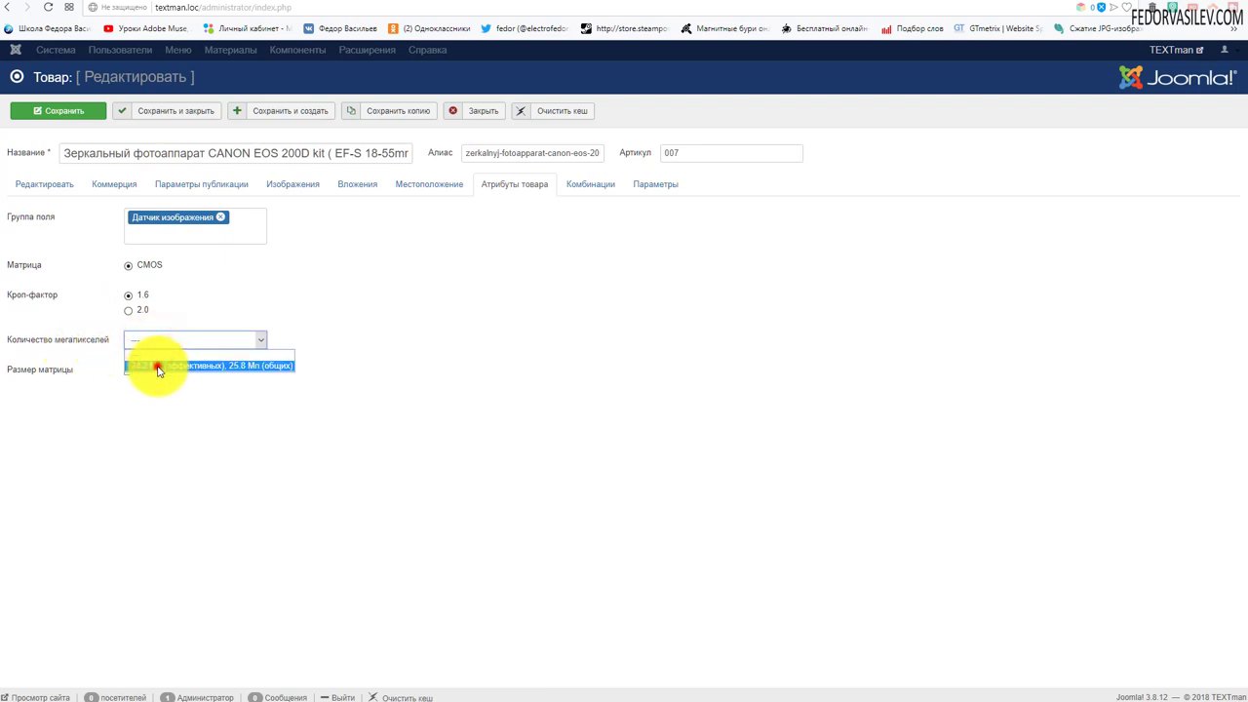
left_click(158, 367)
left_click(179, 340)
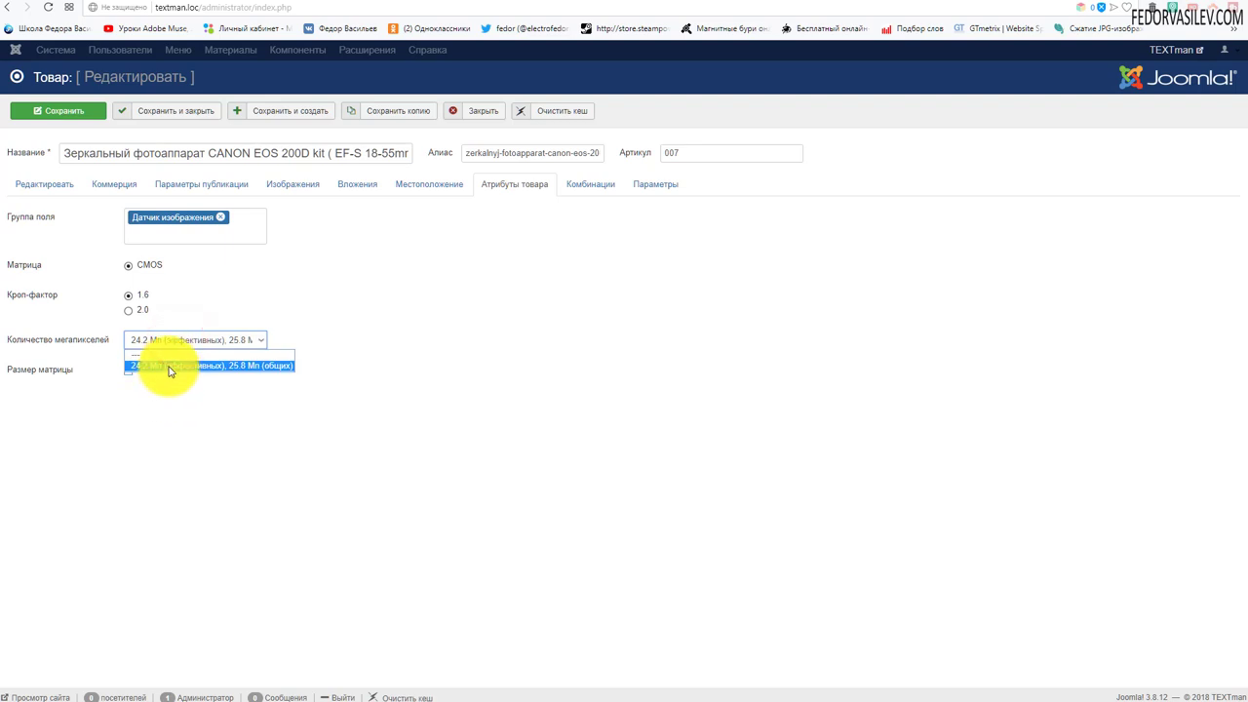
left_click(167, 366)
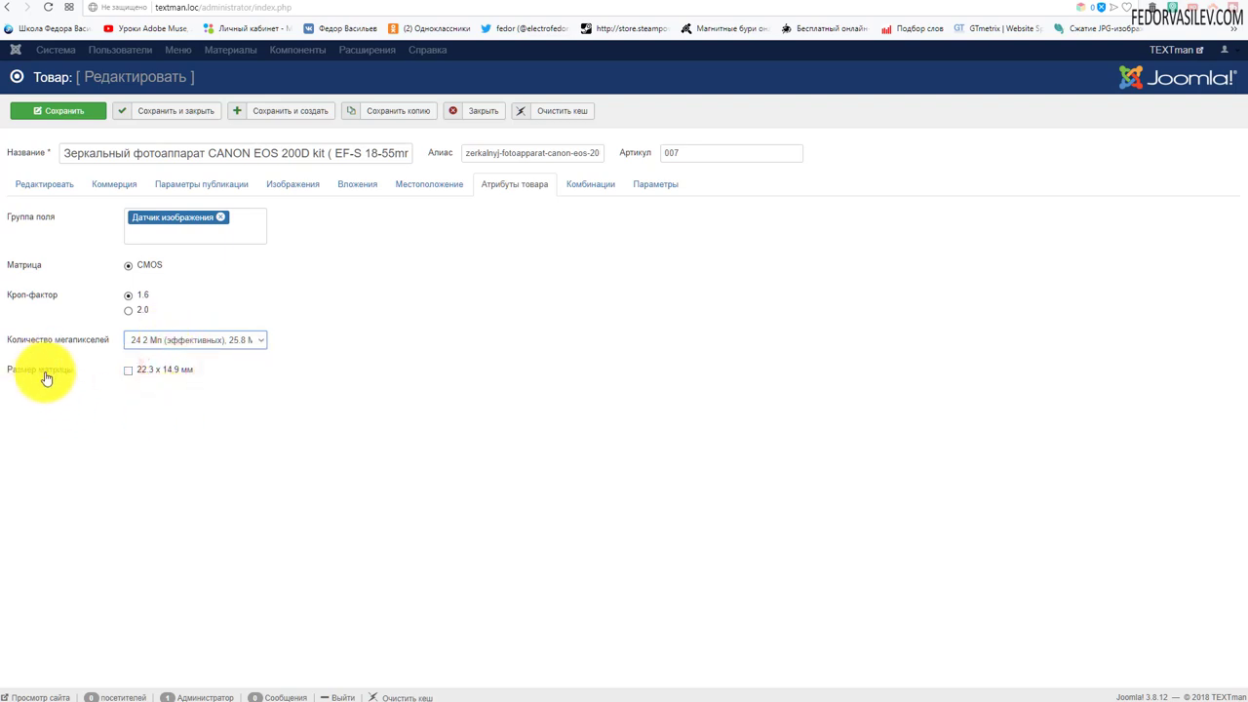
left_click(125, 374)
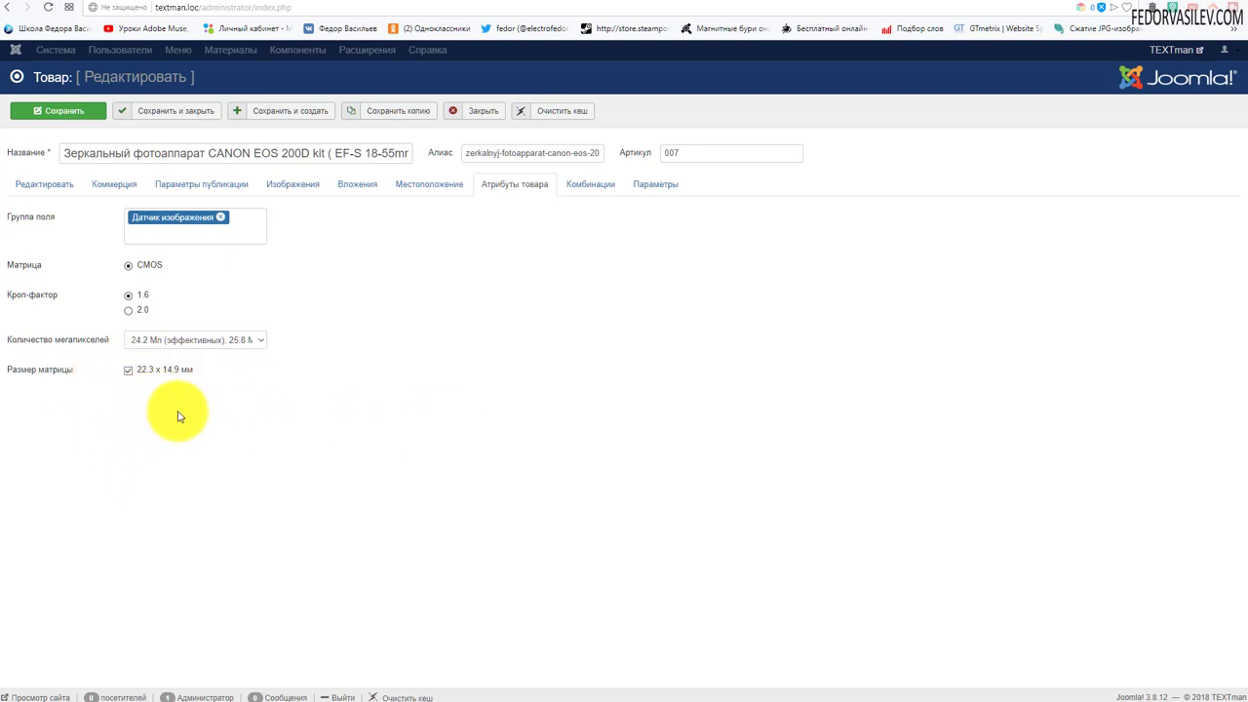
left_click(85, 110)
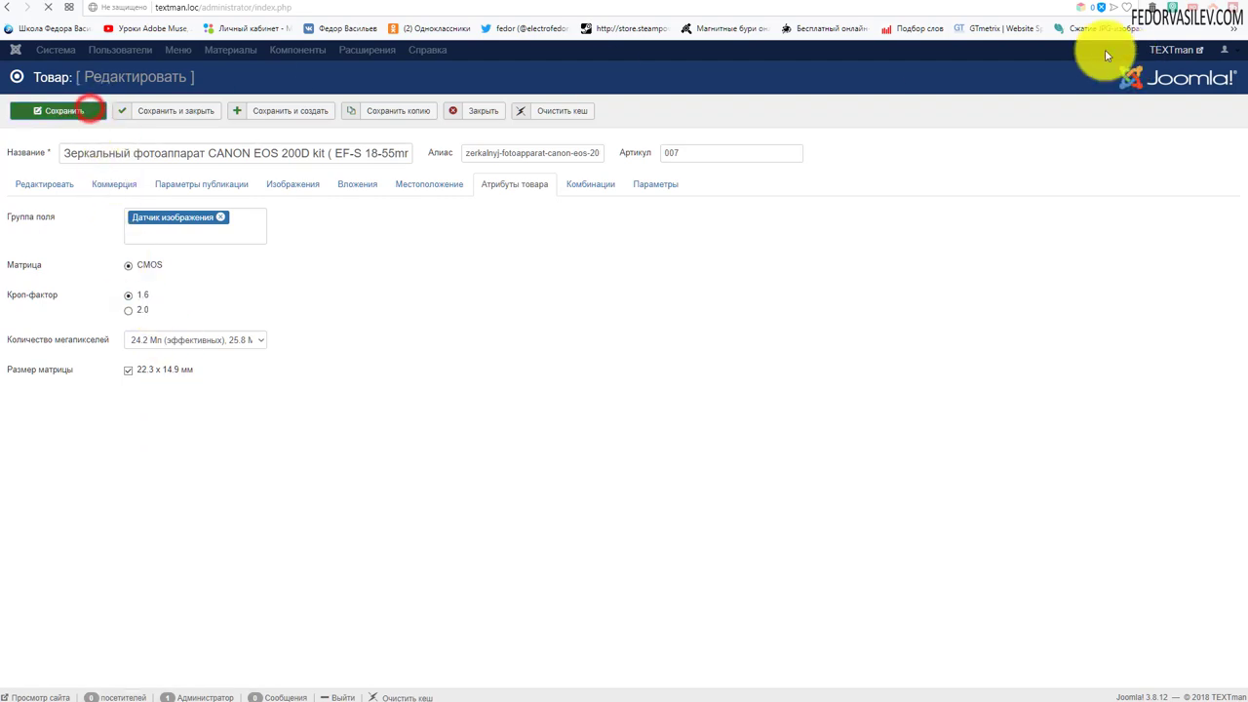
- Open the CANON EOS 200D kit page from the public site's CANON category and check its Датчик изображения characteristics
left_click(1009, 3)
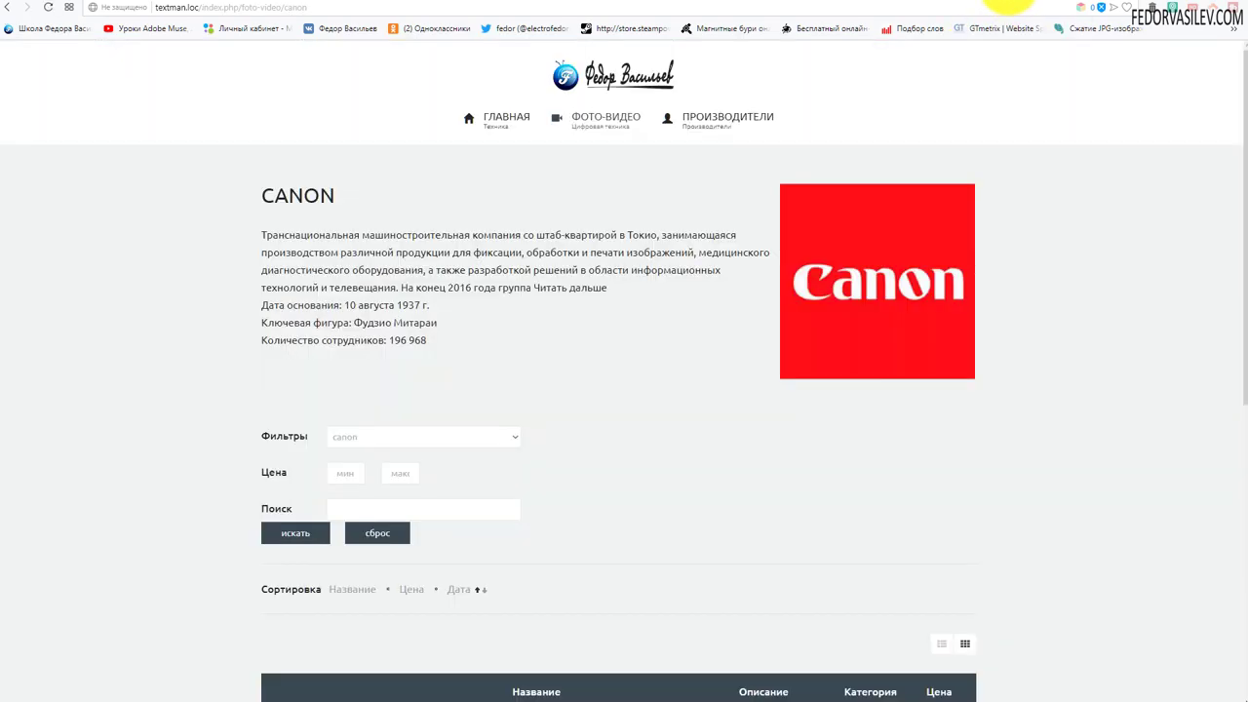
scroll(599, 342, "down", 5)
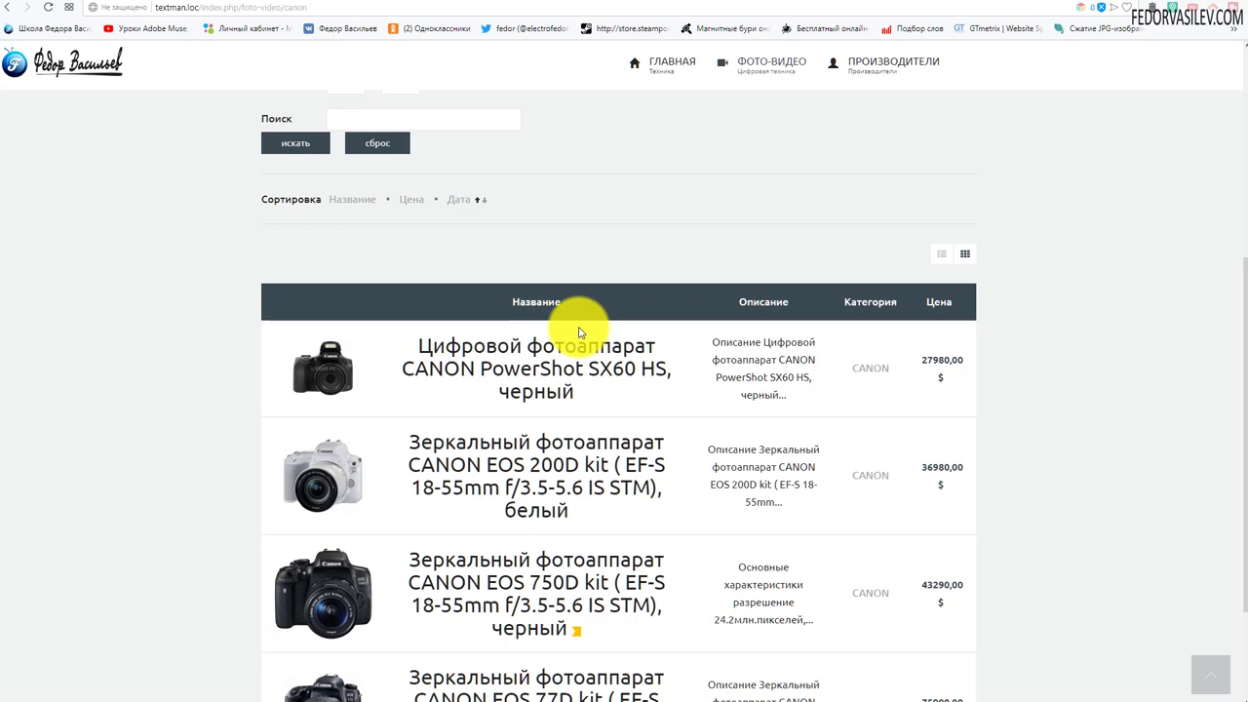
left_click(432, 453)
scroll(264, 251, "down", 4)
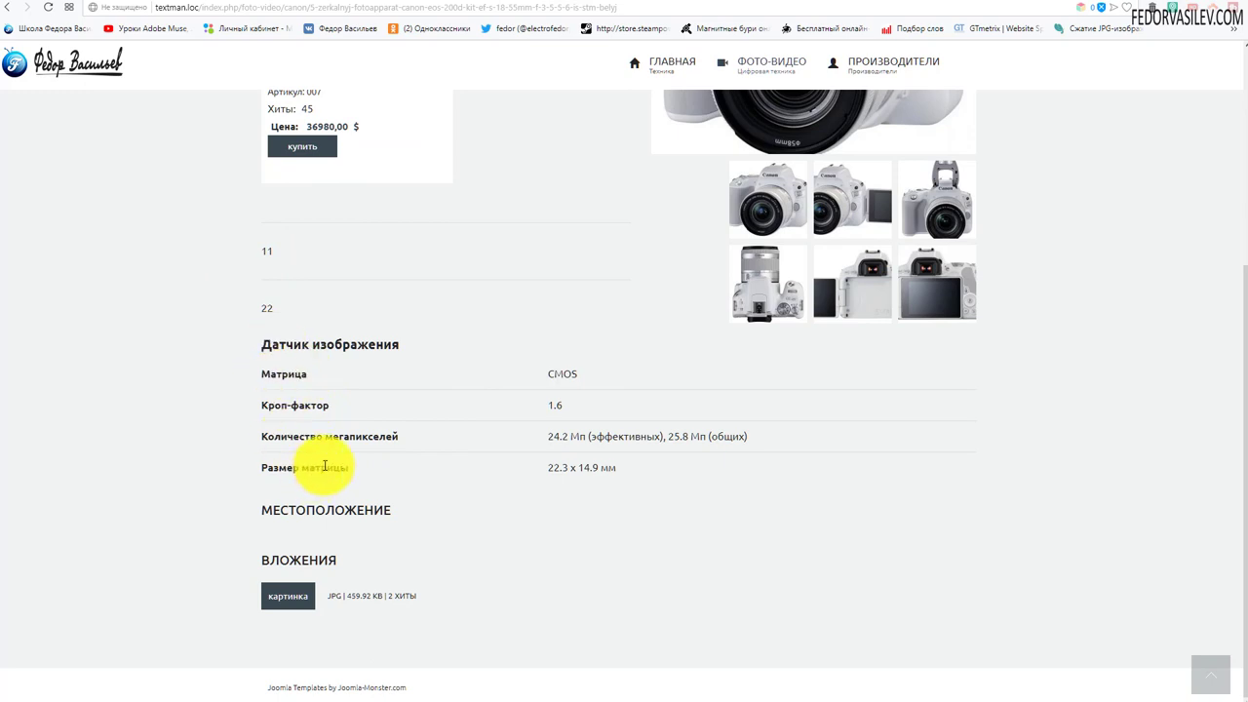
left_click_drag(348, 465, 264, 340)
left_click(397, 374)
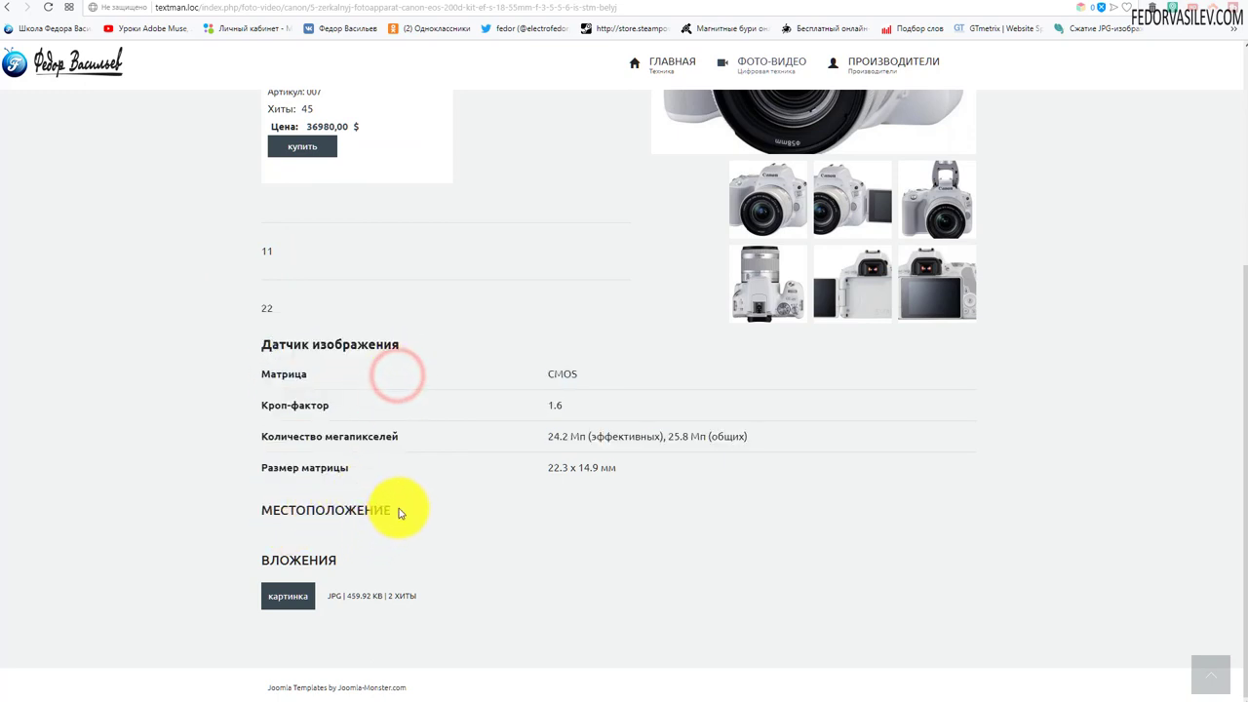
- Examine the Местоположение heading below the characteristics on the product page
left_click_drag(394, 509, 265, 517)
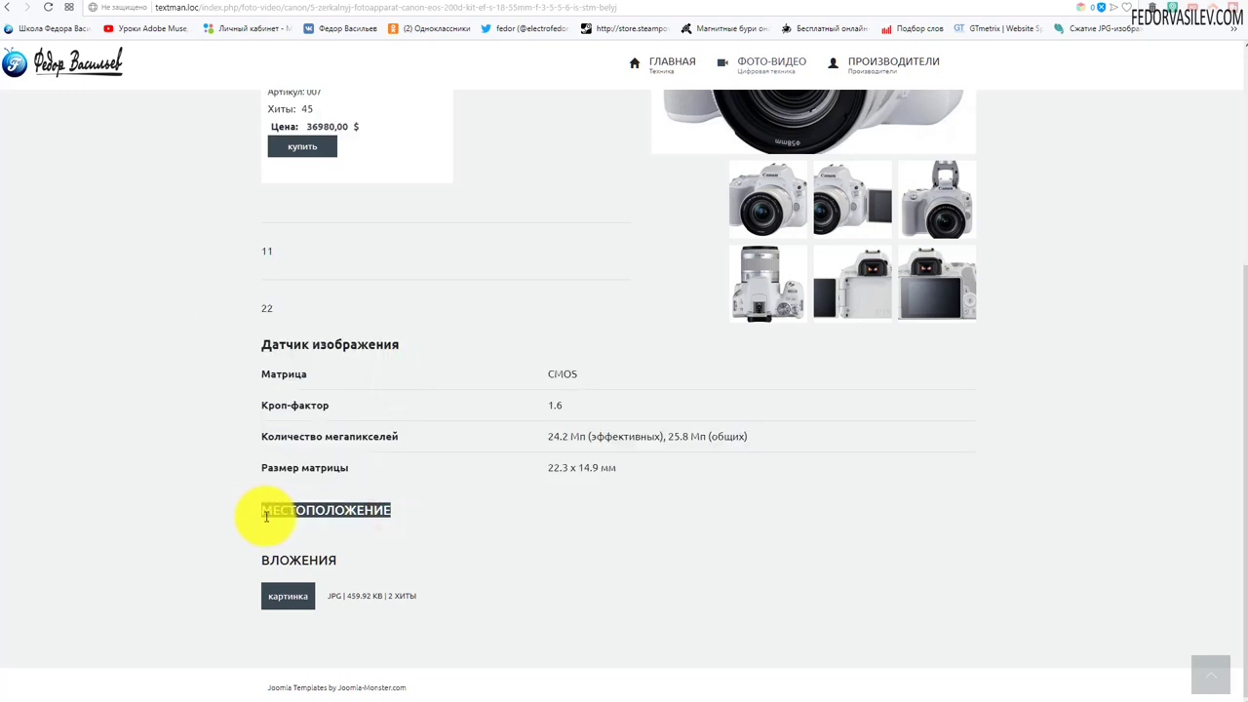
left_click(426, 507)
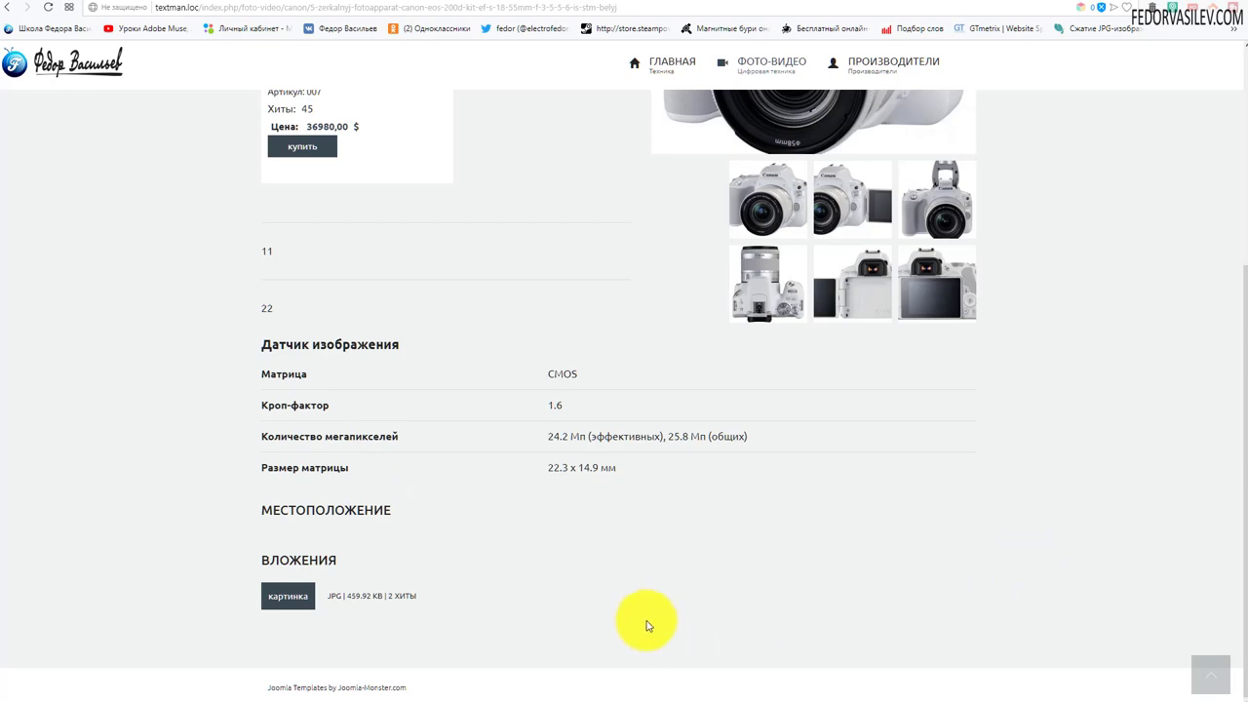
scroll(624, 585, "up", 2)
scroll(604, 521, "down", 1)
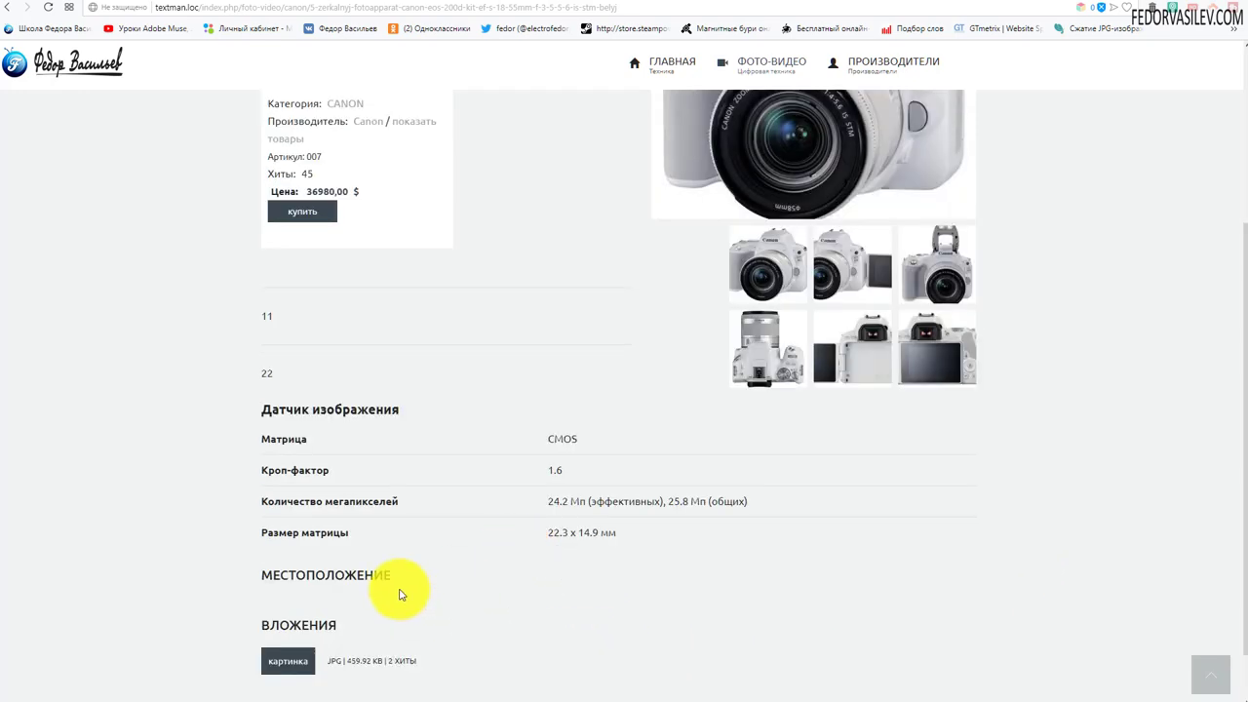
left_click_drag(395, 582, 264, 577)
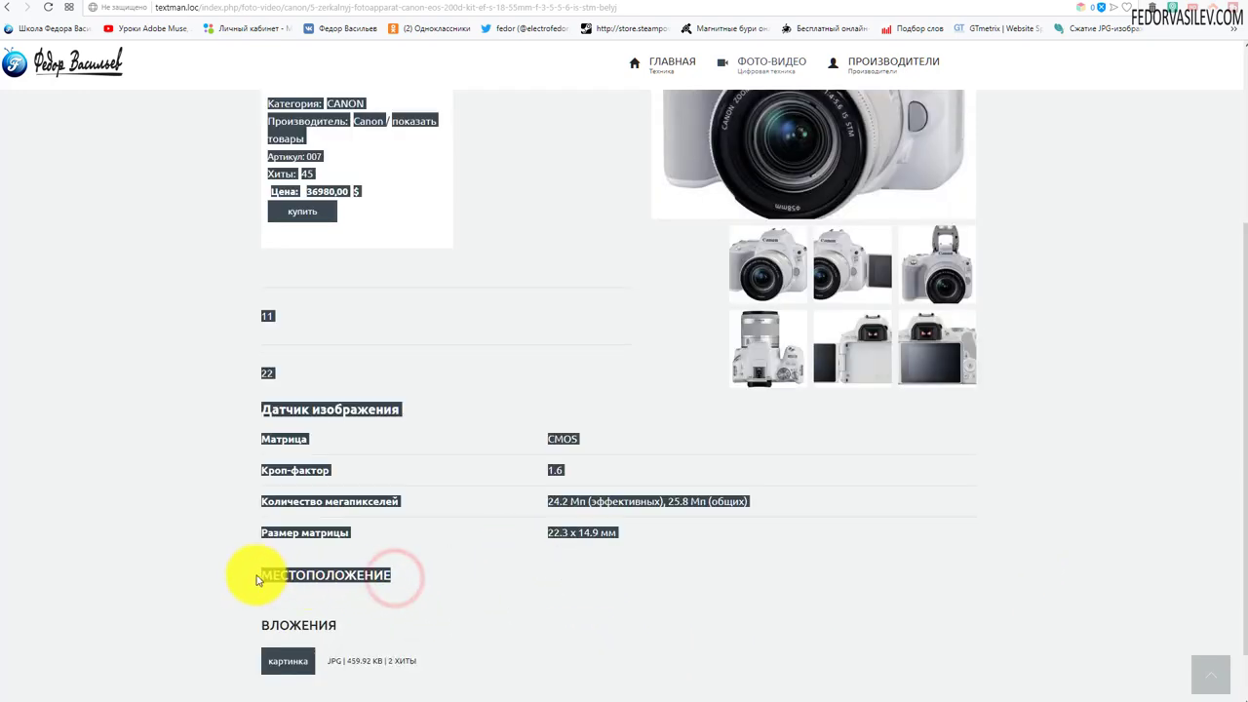
left_click(448, 565)
left_click_drag(390, 577, 270, 576)
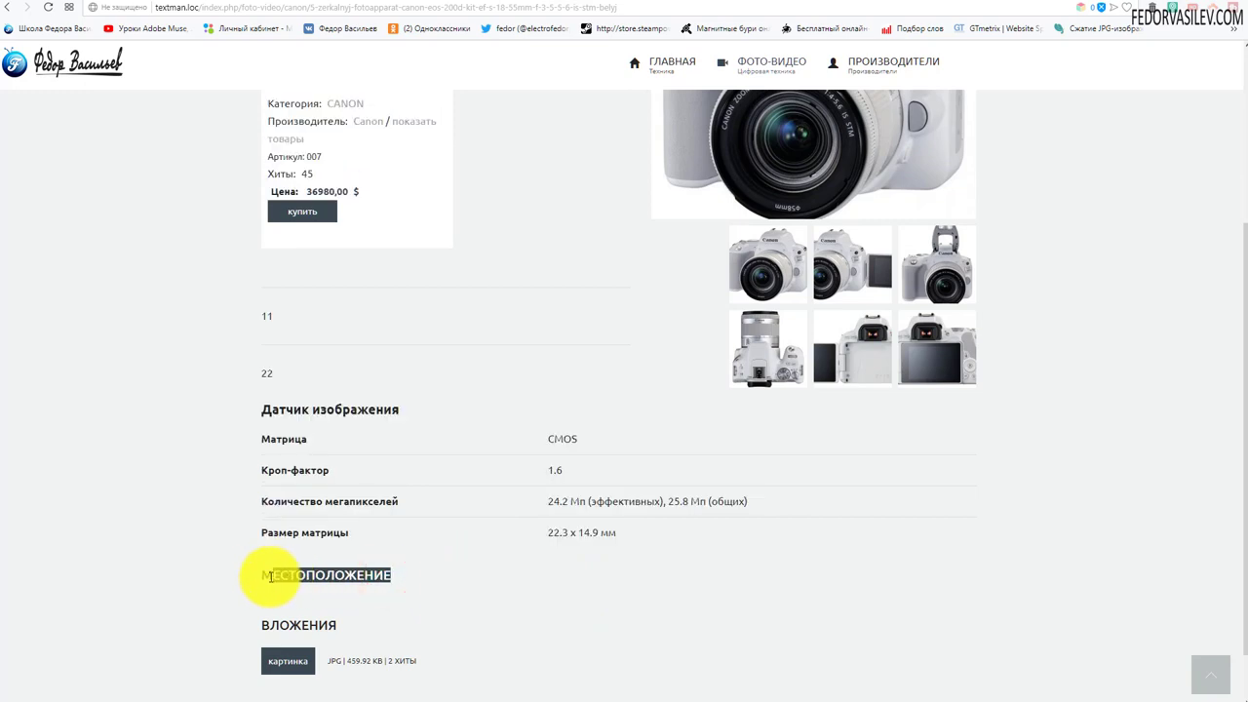
scroll(419, 493, "down", 1)
left_click(357, 364)
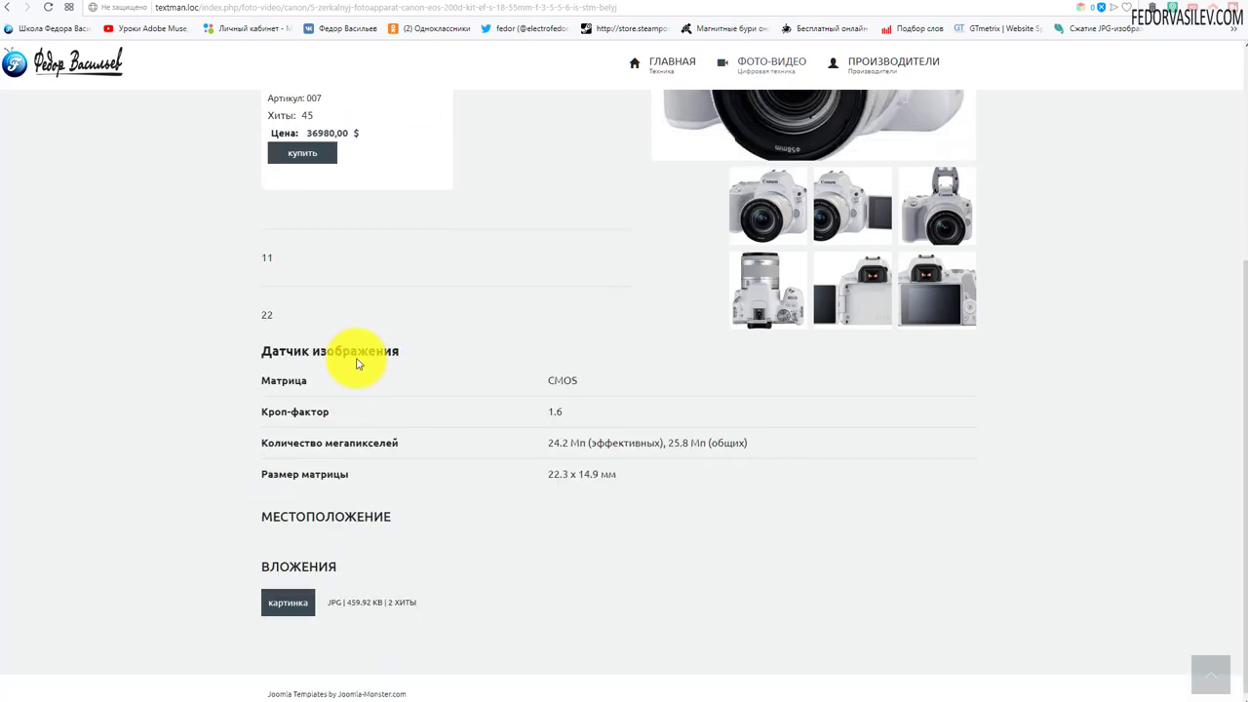
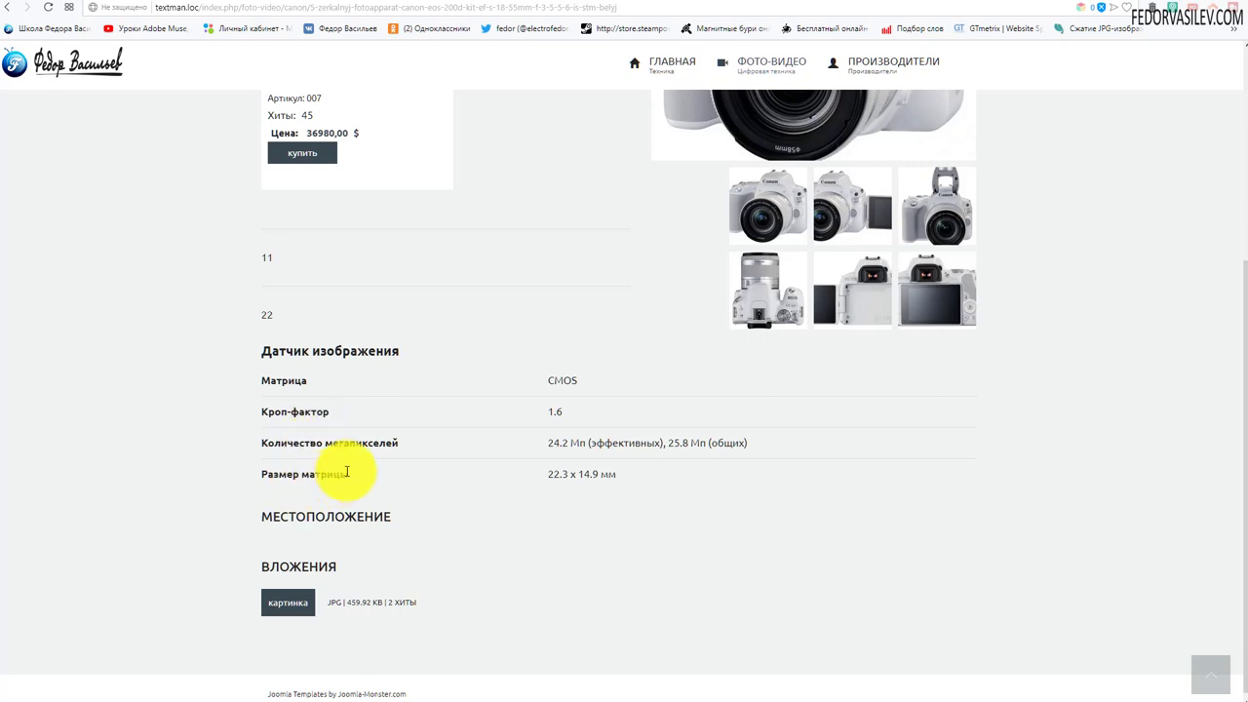
- Review the characteristic rows from Матрица to Размер матрицы on the product page
left_click_drag(337, 474, 281, 378)
left_click(427, 392)
scroll(314, 429, "up", 1)
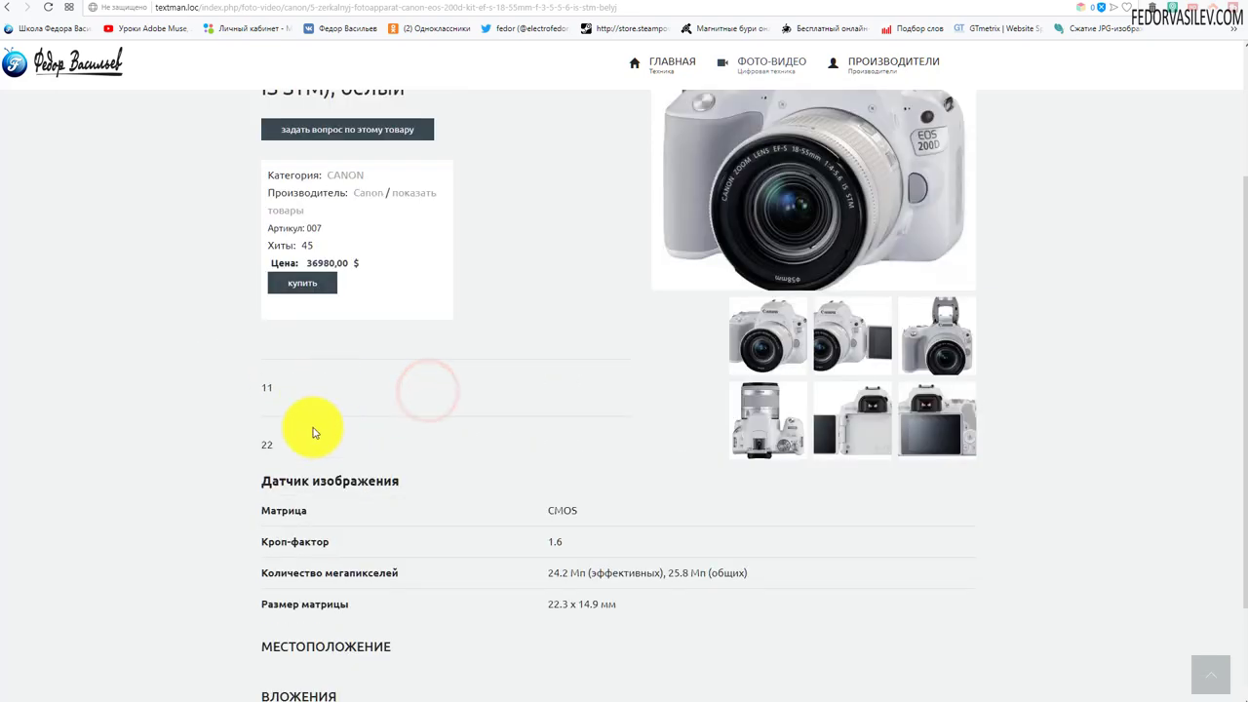
scroll(312, 381, "down", 1)
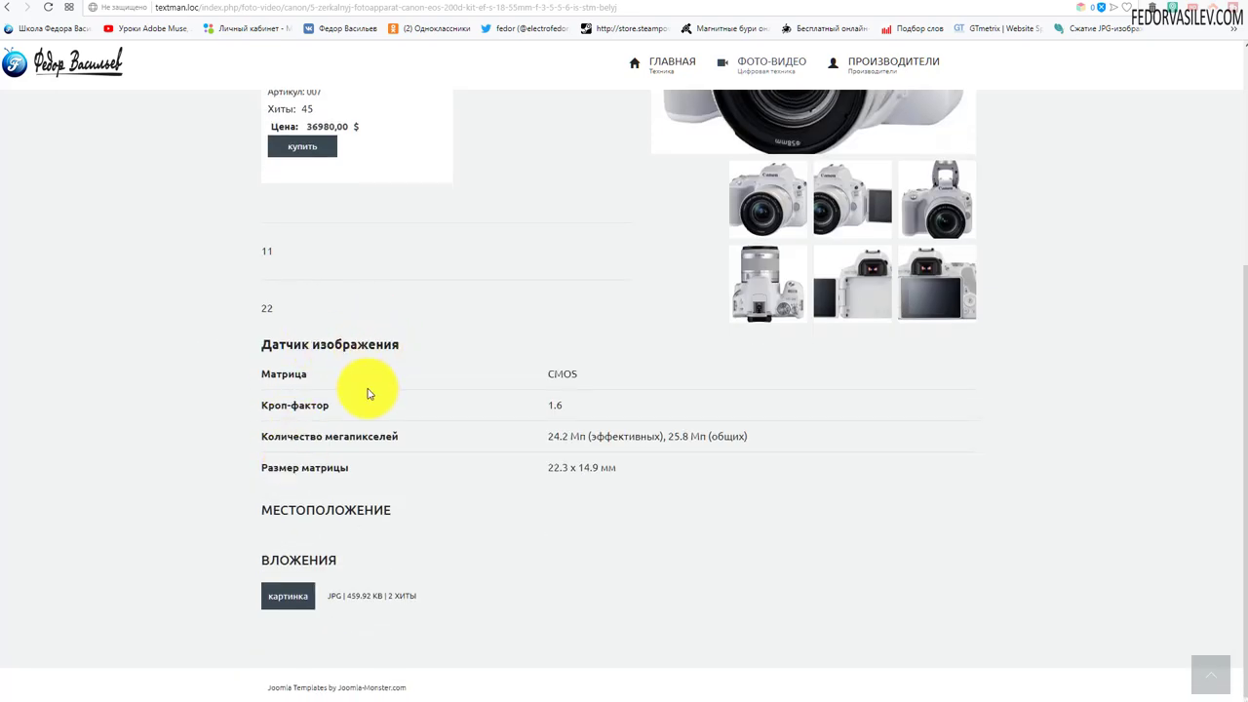
scroll(466, 399, "up", 1)
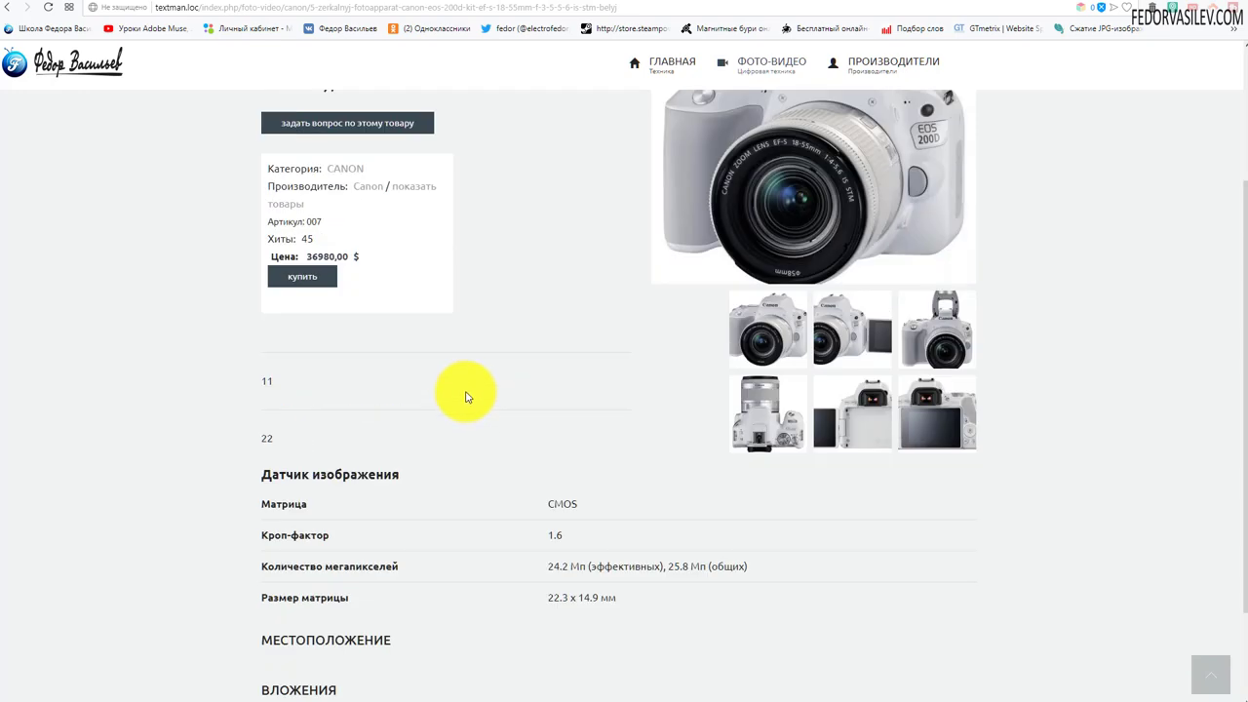
scroll(466, 397, "down", 1)
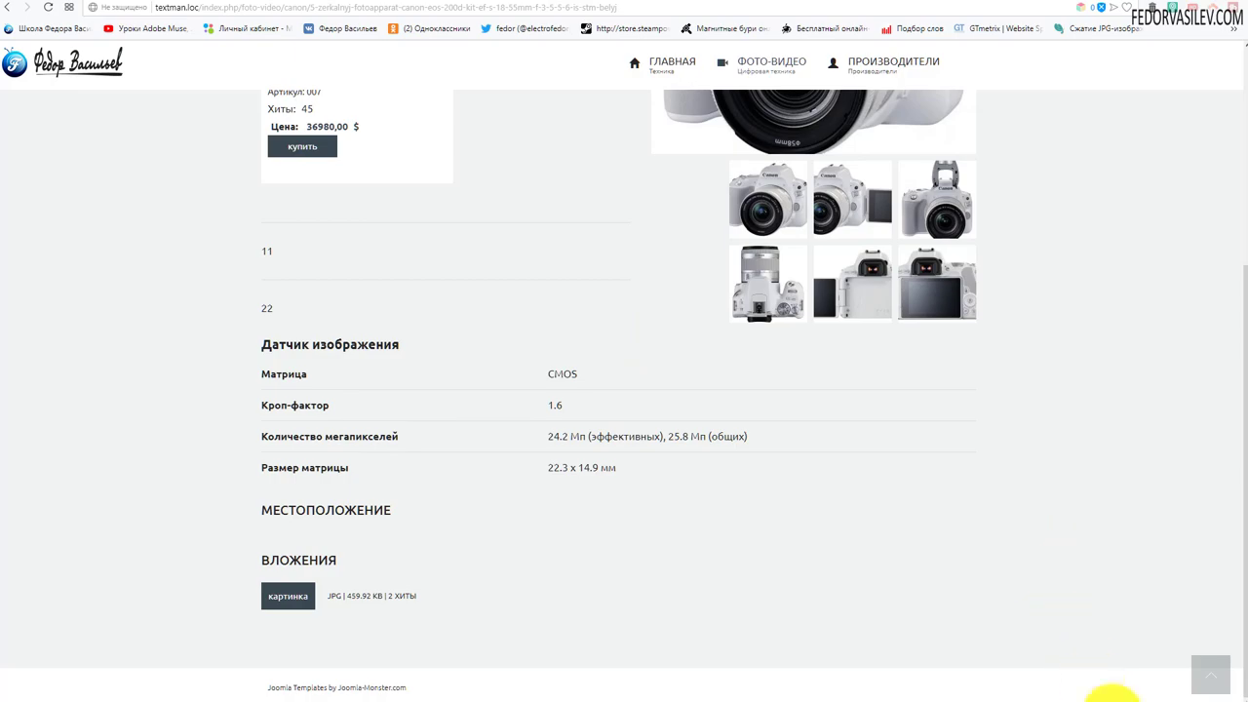
- Return to the Joomla administrator, close the product without further changes and open the DJ-Catalog2 extra fields list
left_click(973, 5)
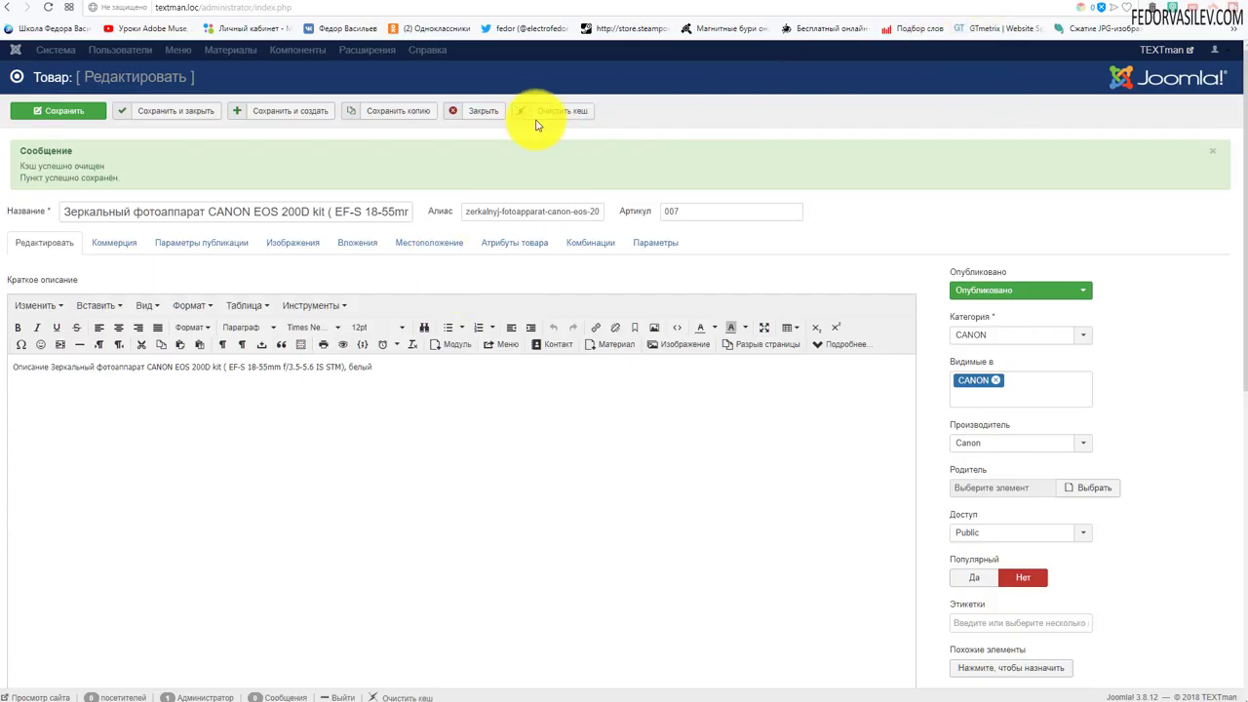
left_click(483, 111)
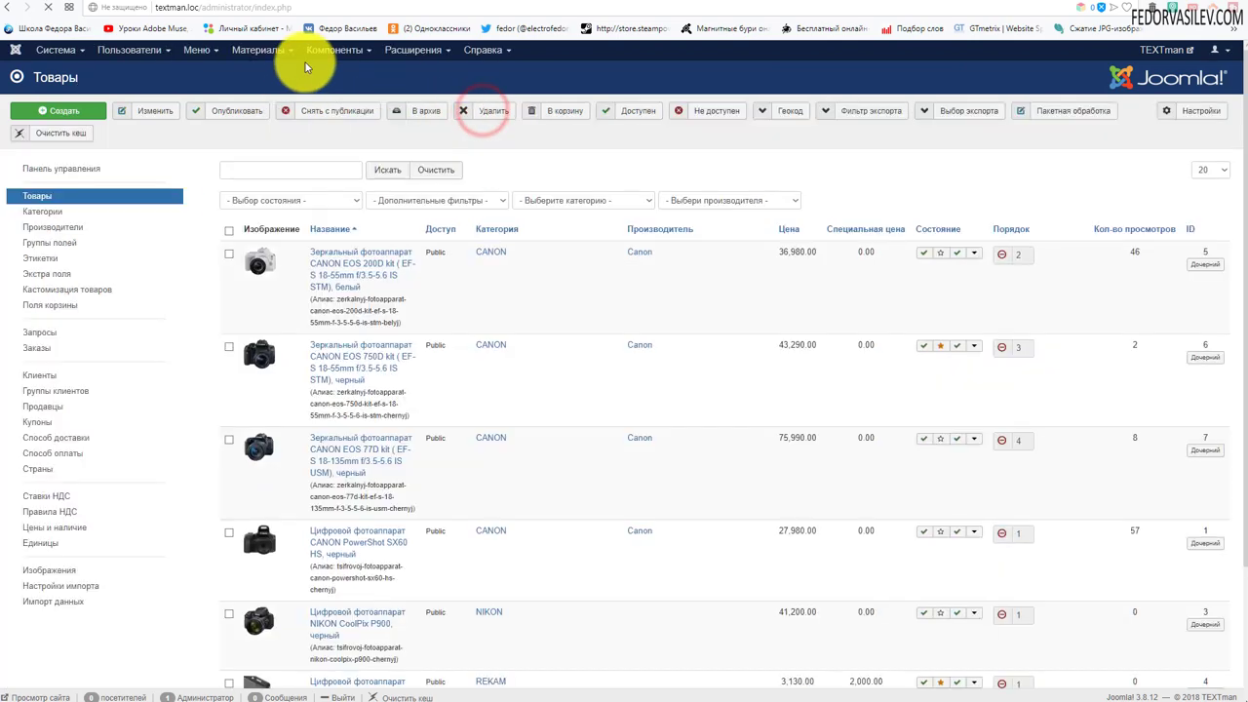
mouse_move(329, 56)
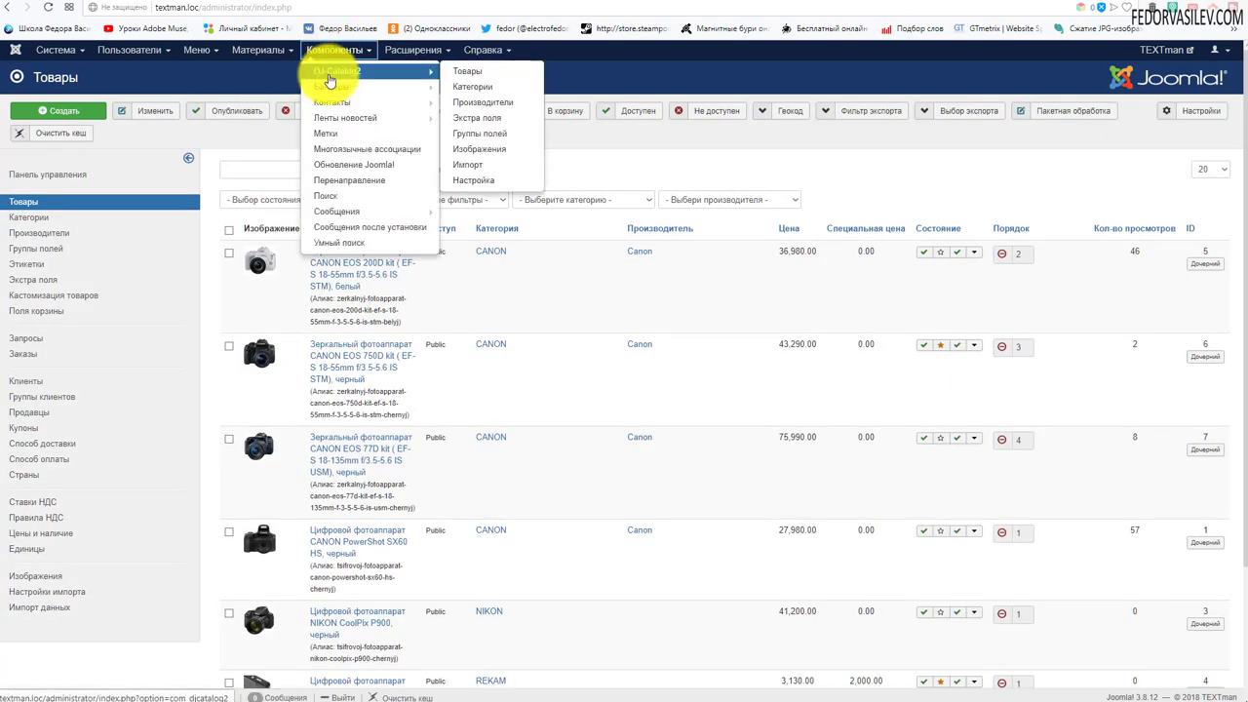
left_click(328, 73)
left_click(568, 178)
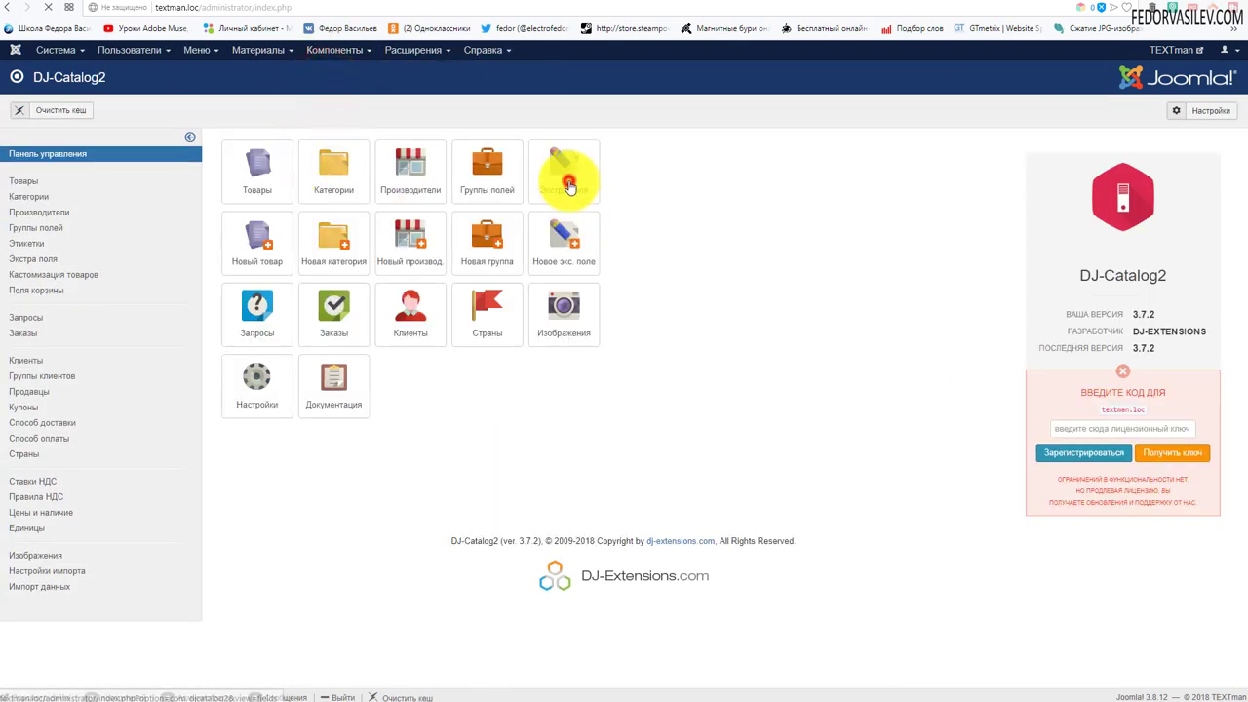
- Start a new extra field, review the available field types and cancel the field
left_click(69, 115)
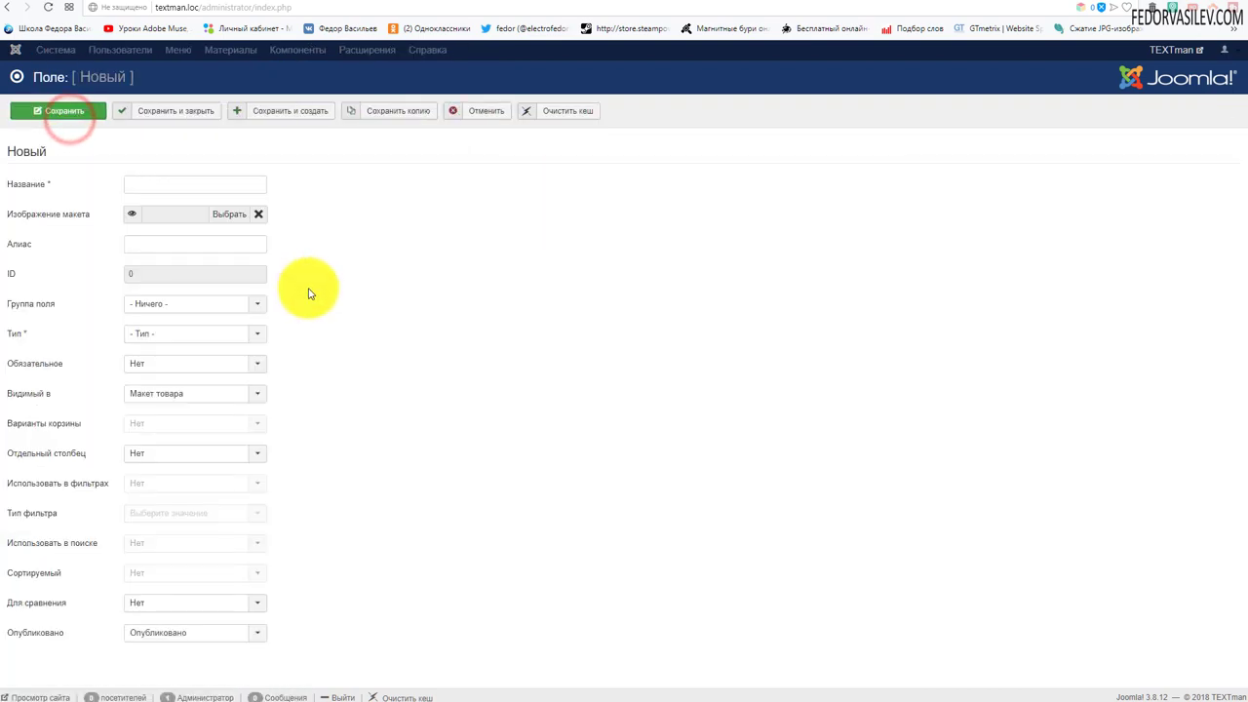
left_click(175, 341)
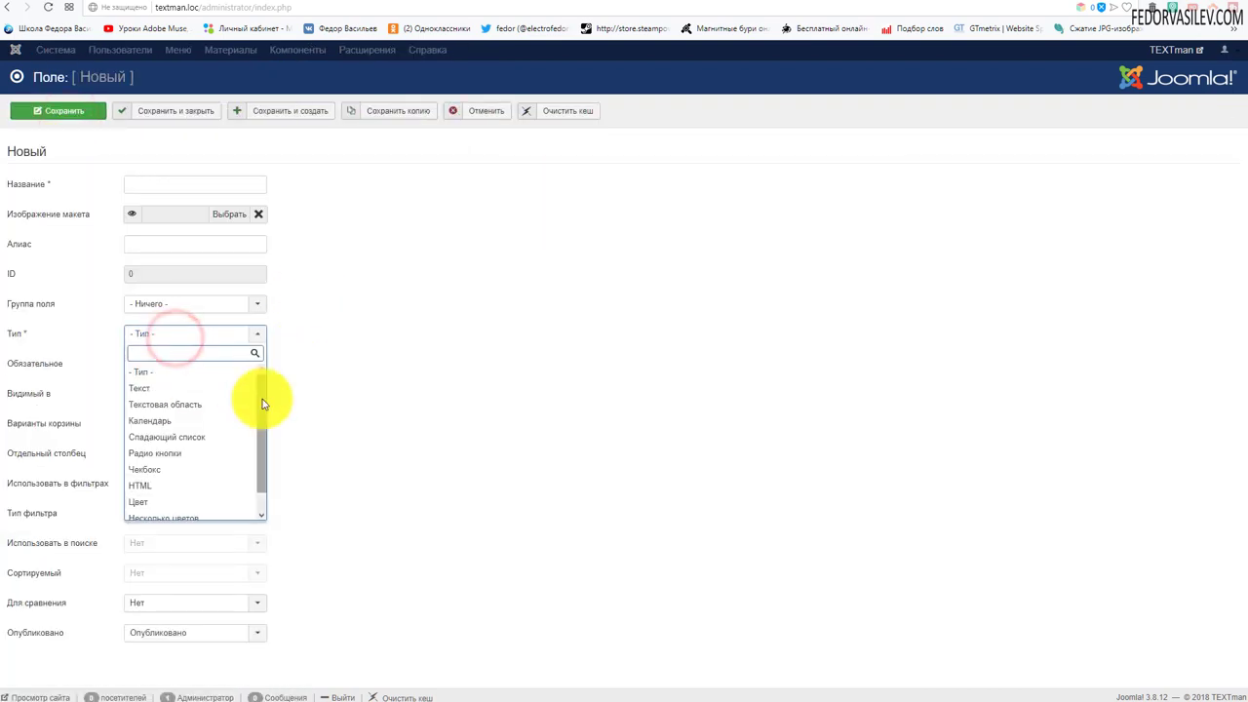
left_click_drag(263, 390, 263, 410)
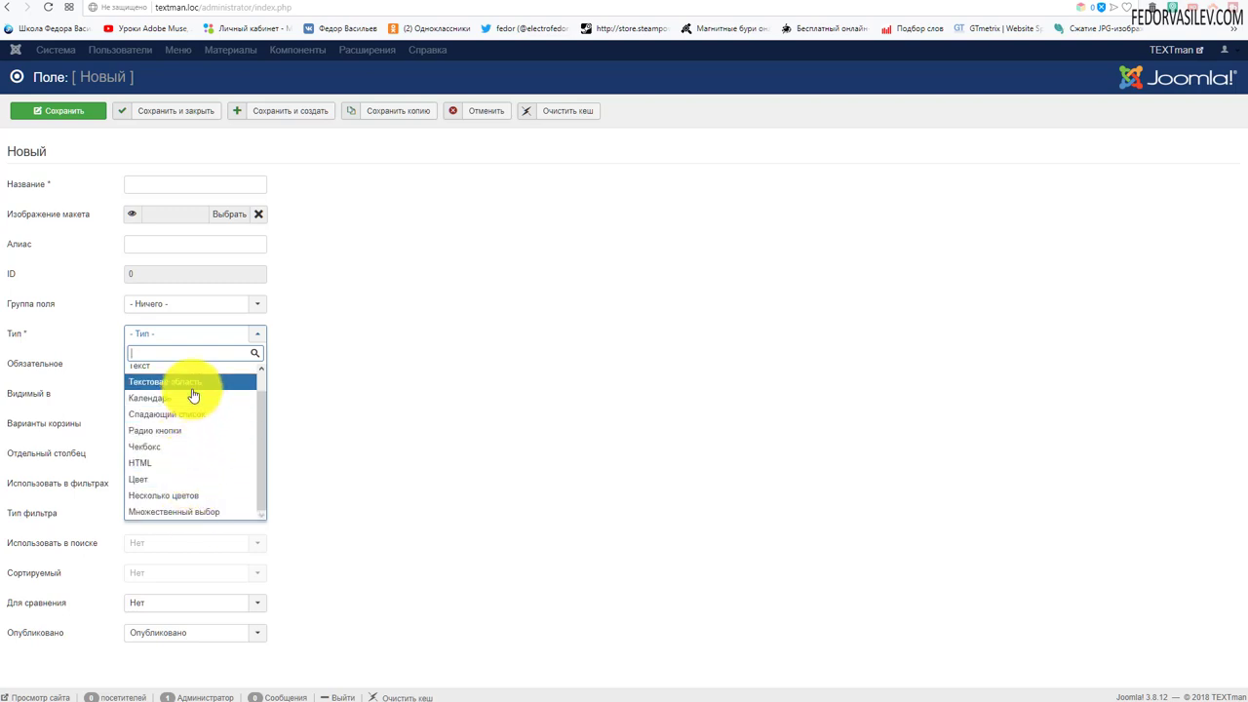
scroll(172, 429, "up", 1)
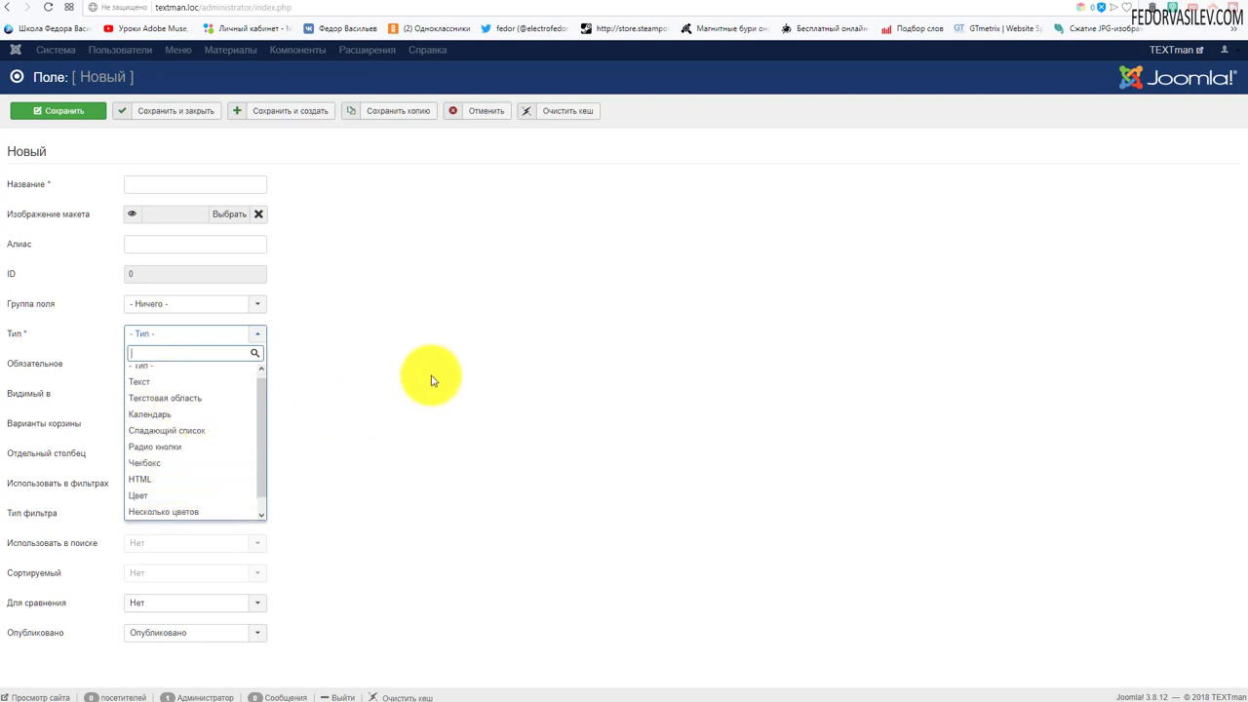
left_click(485, 111)
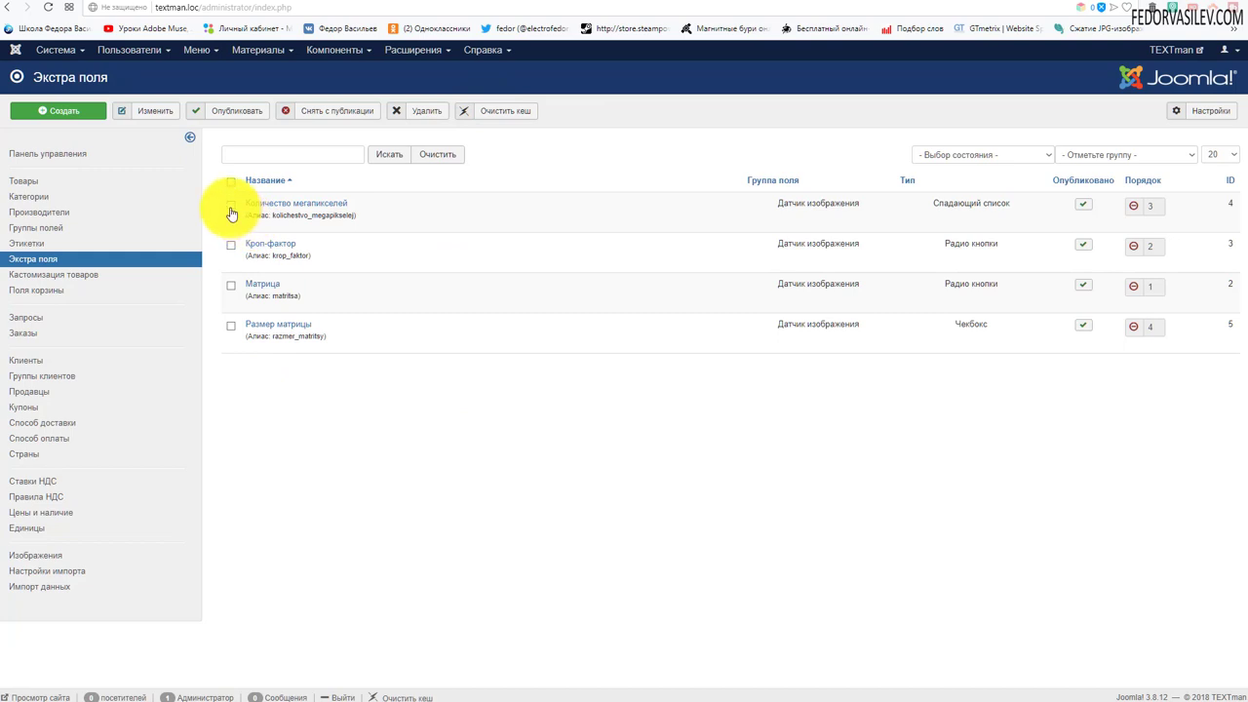
left_click(230, 206)
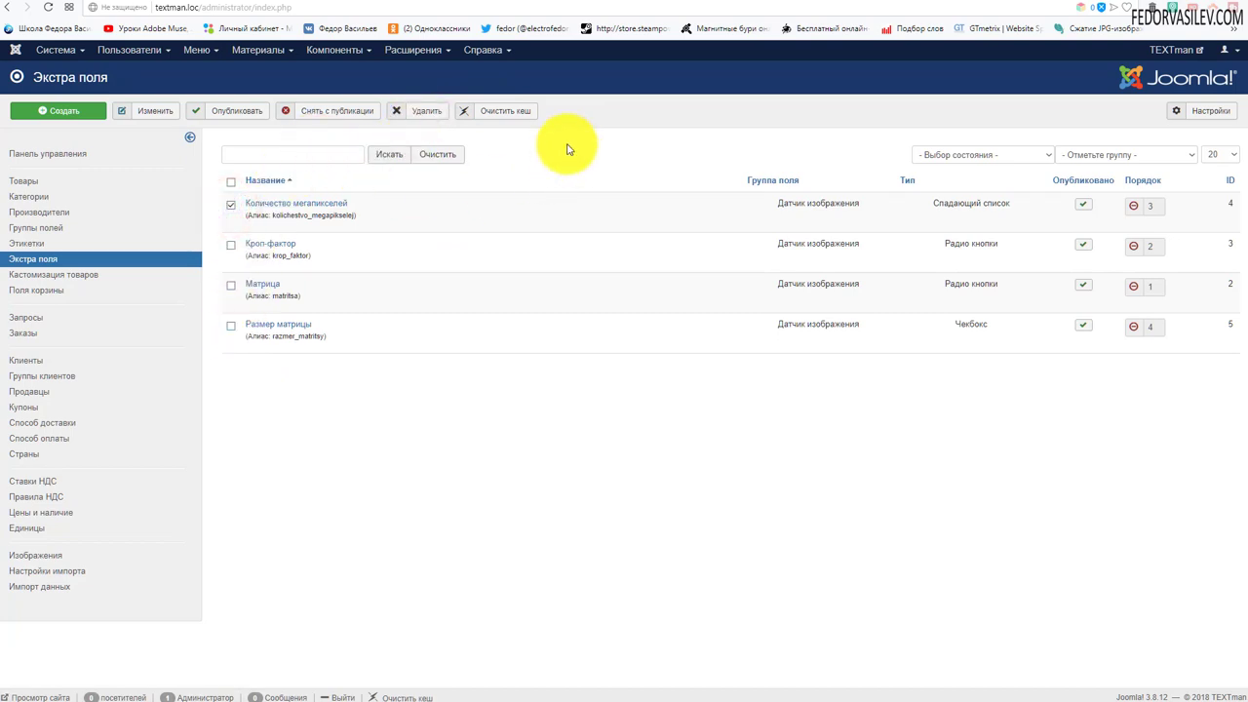
left_click(230, 205)
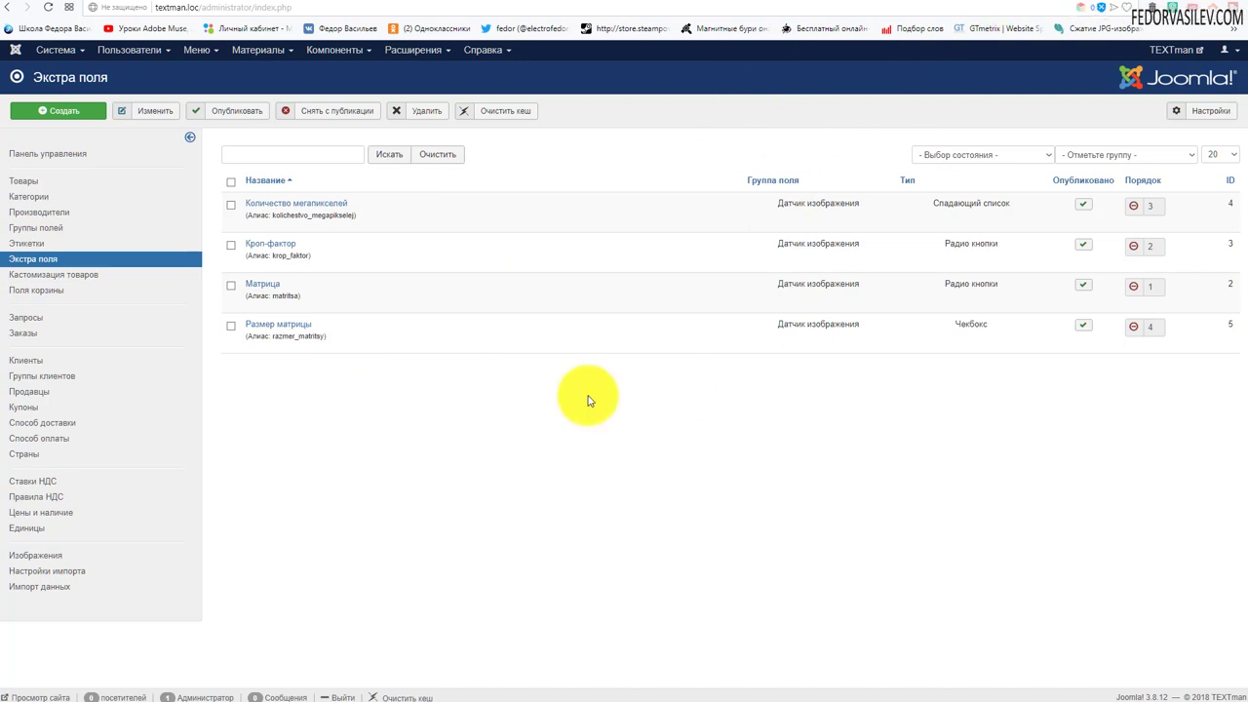
- Switch to the public product page and examine the order in which the Датчик изображения fields are listed
left_click(1080, 8)
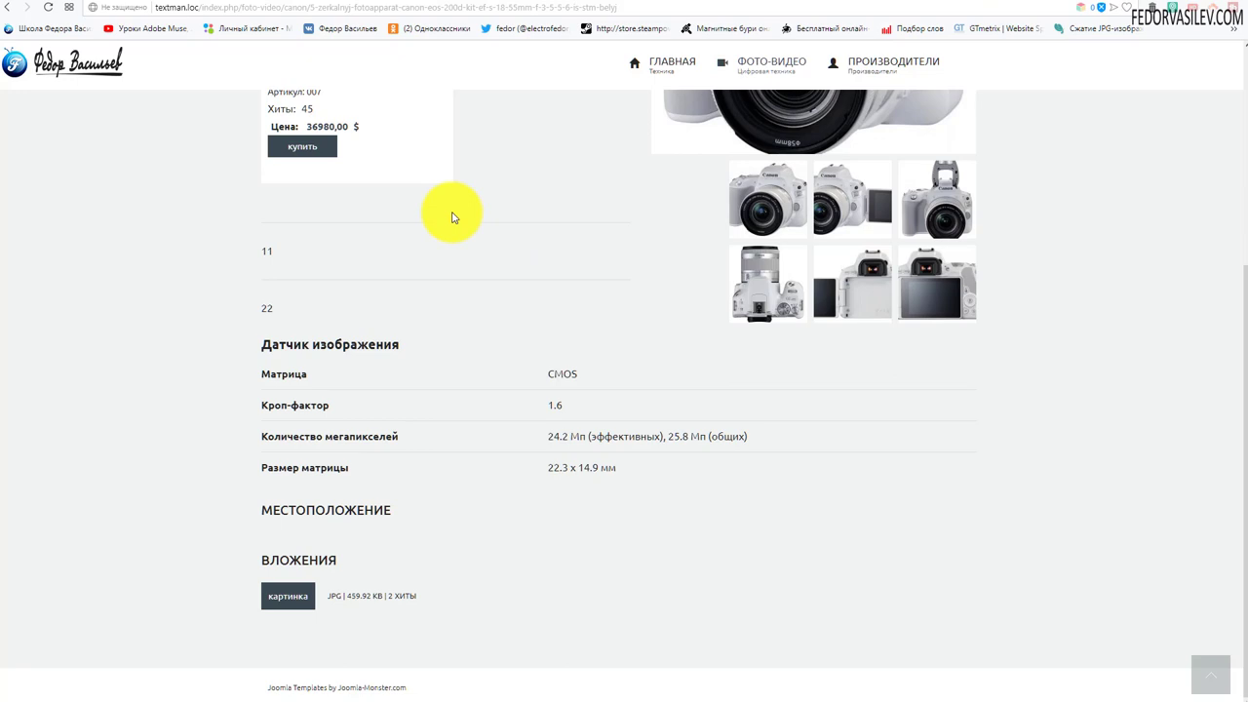
left_click_drag(363, 473, 283, 373)
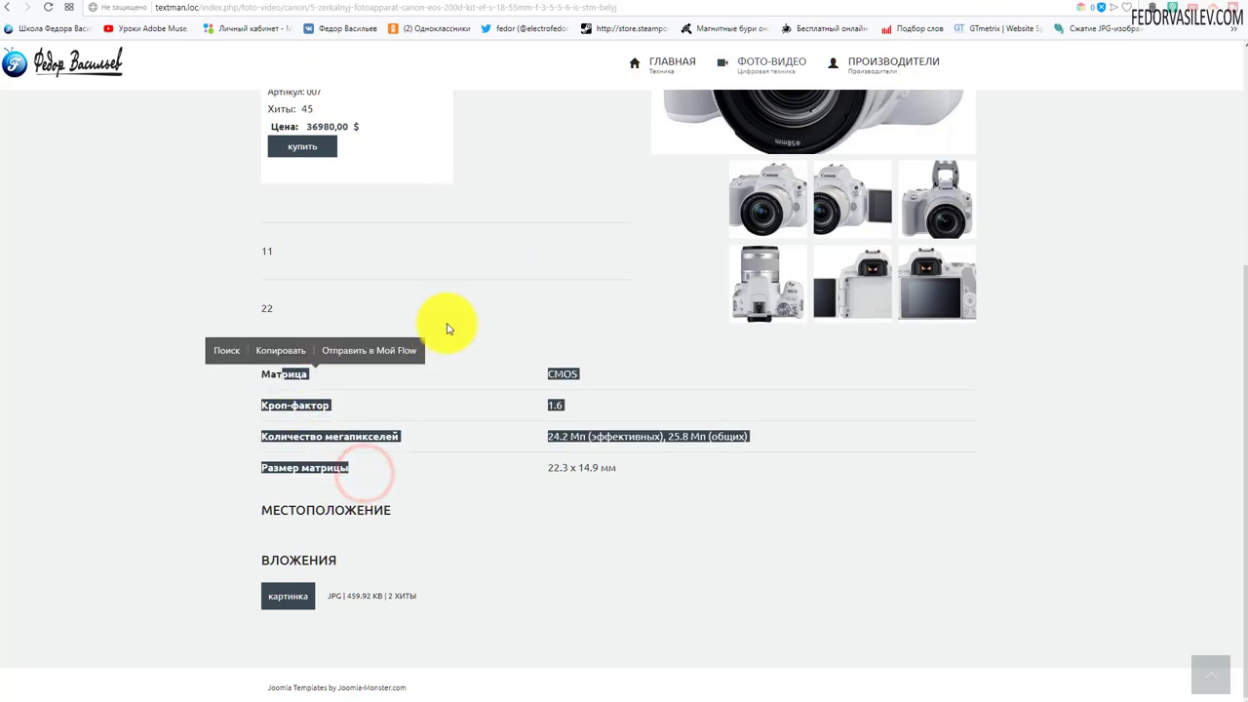
left_click(477, 310)
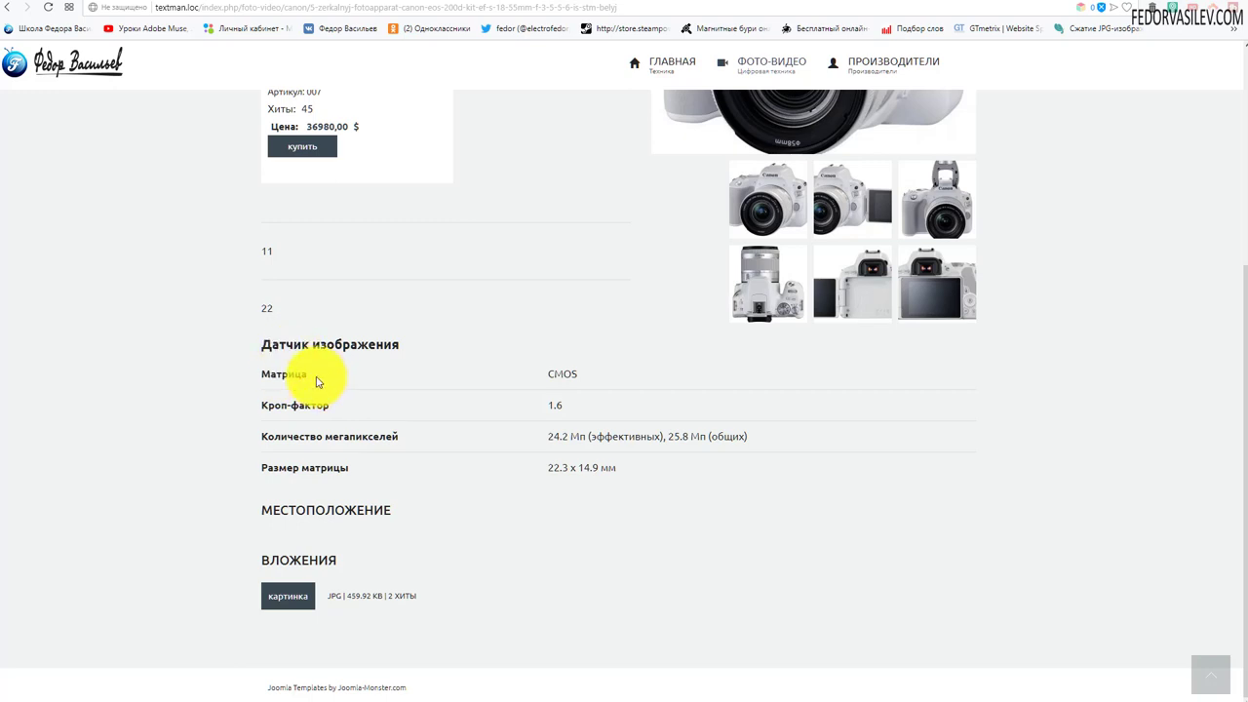
left_click_drag(314, 378, 258, 374)
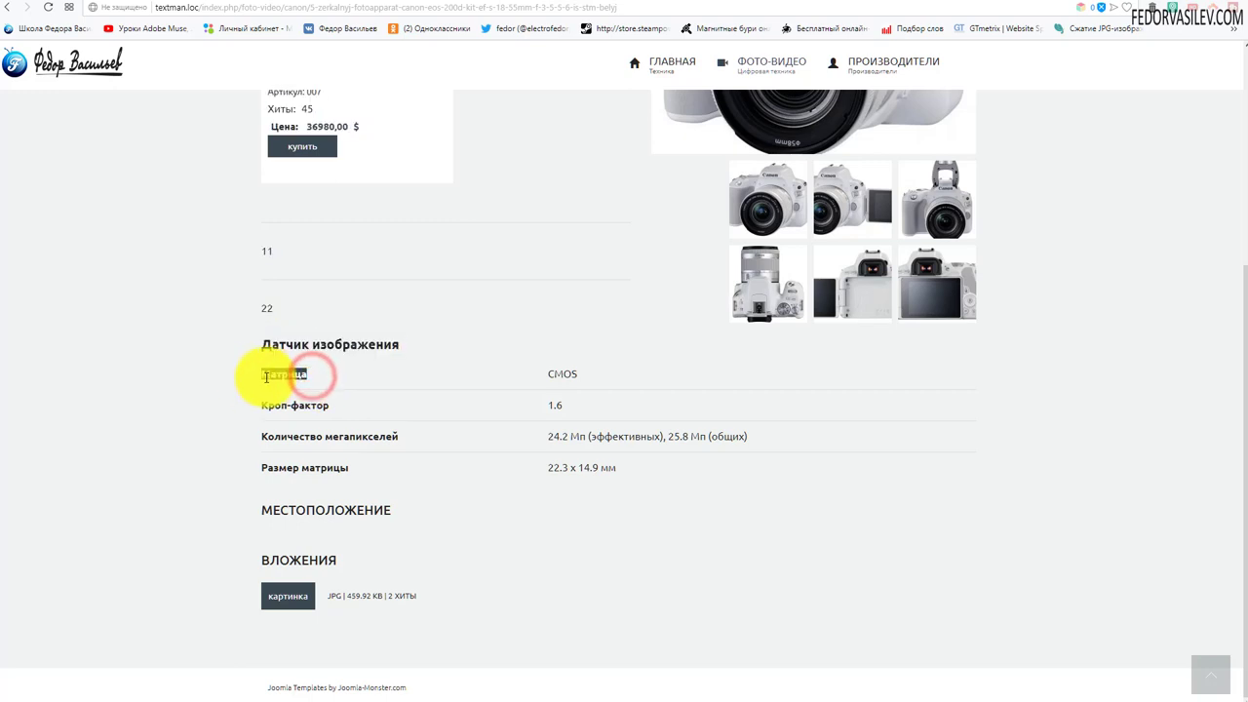
left_click(515, 374)
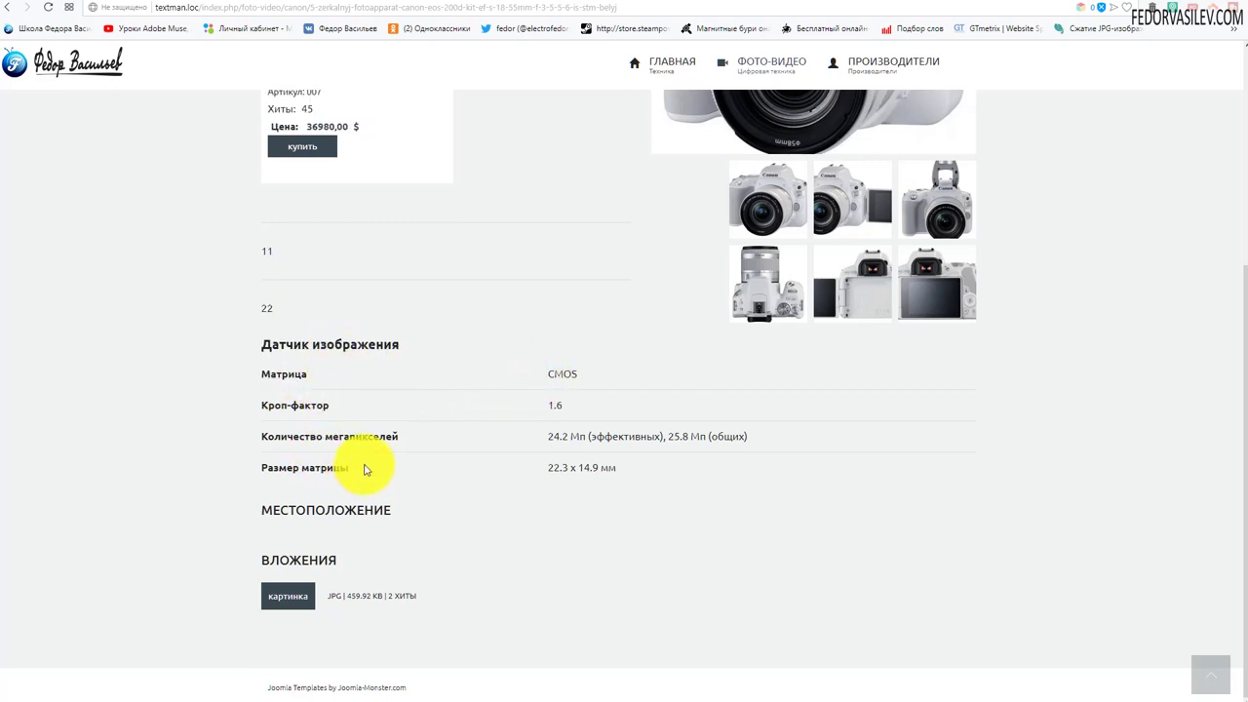
left_click_drag(362, 468, 323, 467)
left_click(494, 263)
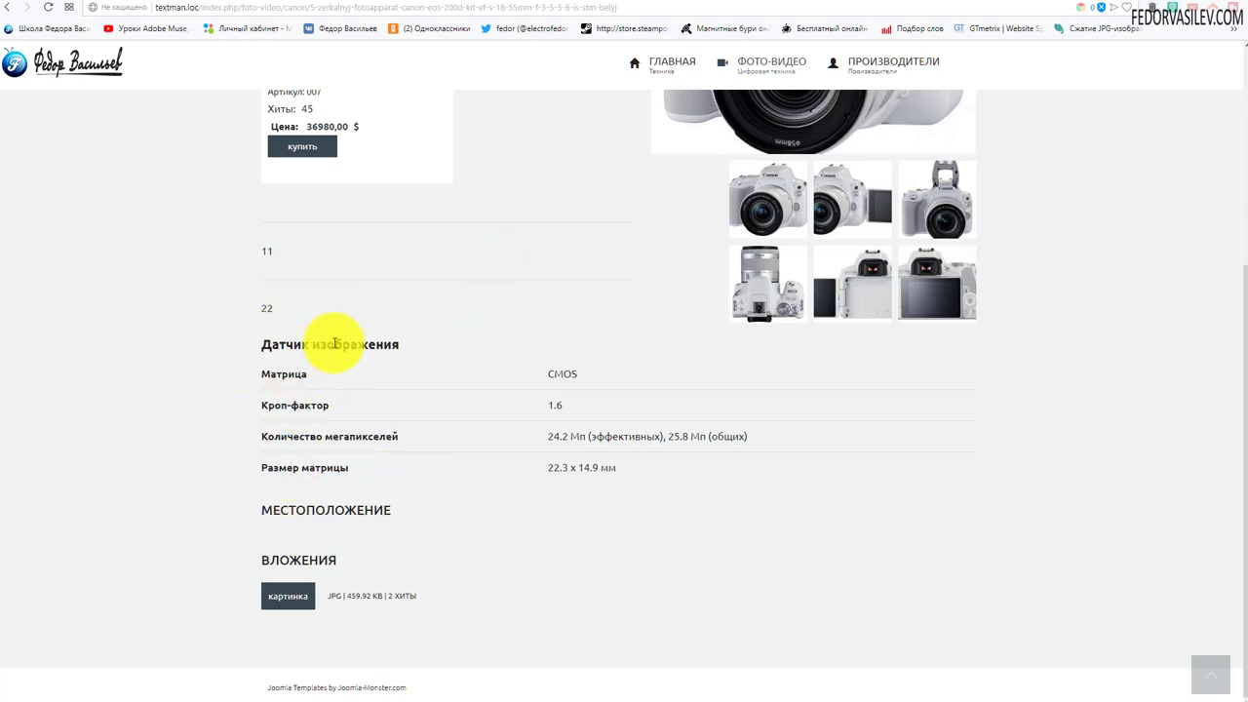
left_click_drag(384, 478, 285, 375)
left_click(517, 379)
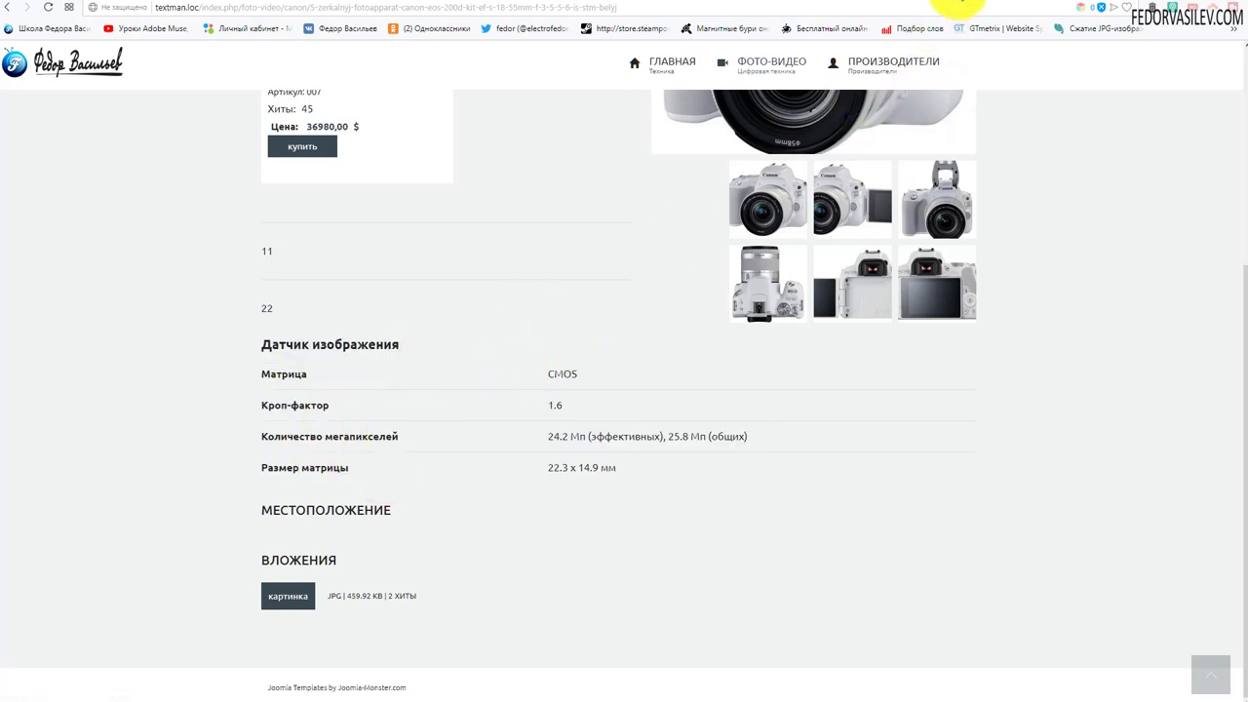
- Return to the administrator's extra fields list and sort it by Порядок
left_click(963, 6)
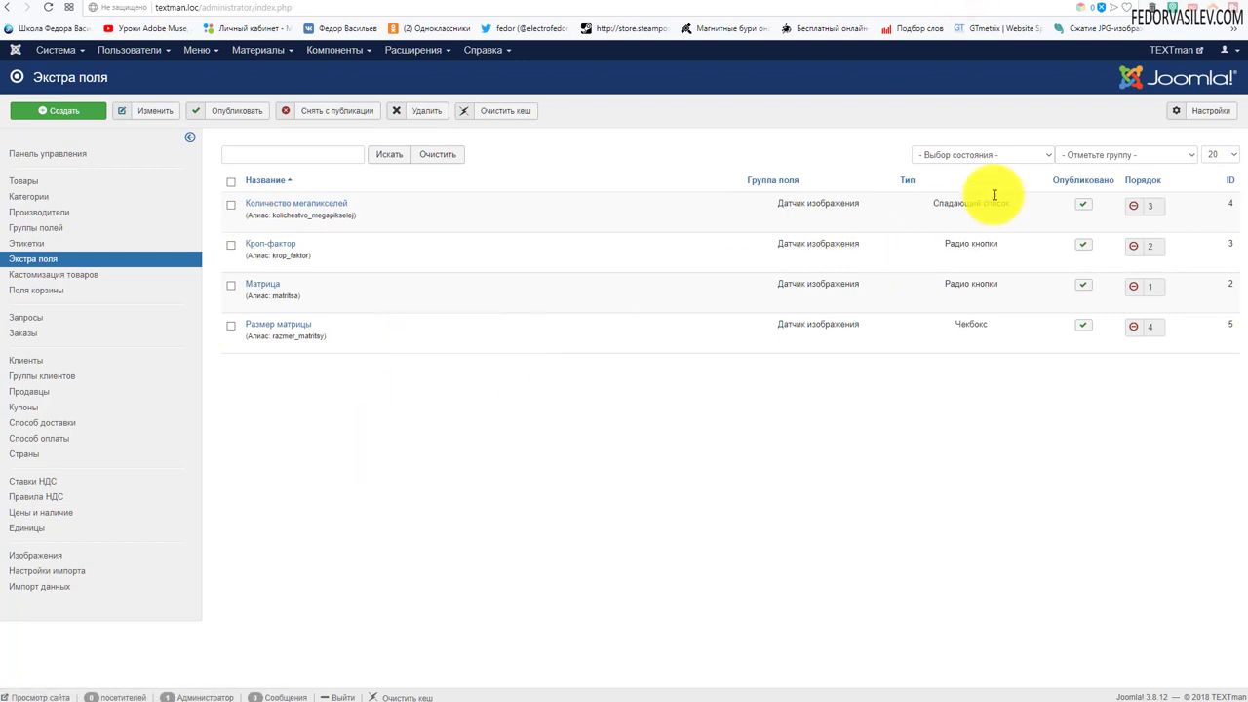
left_click(1157, 186)
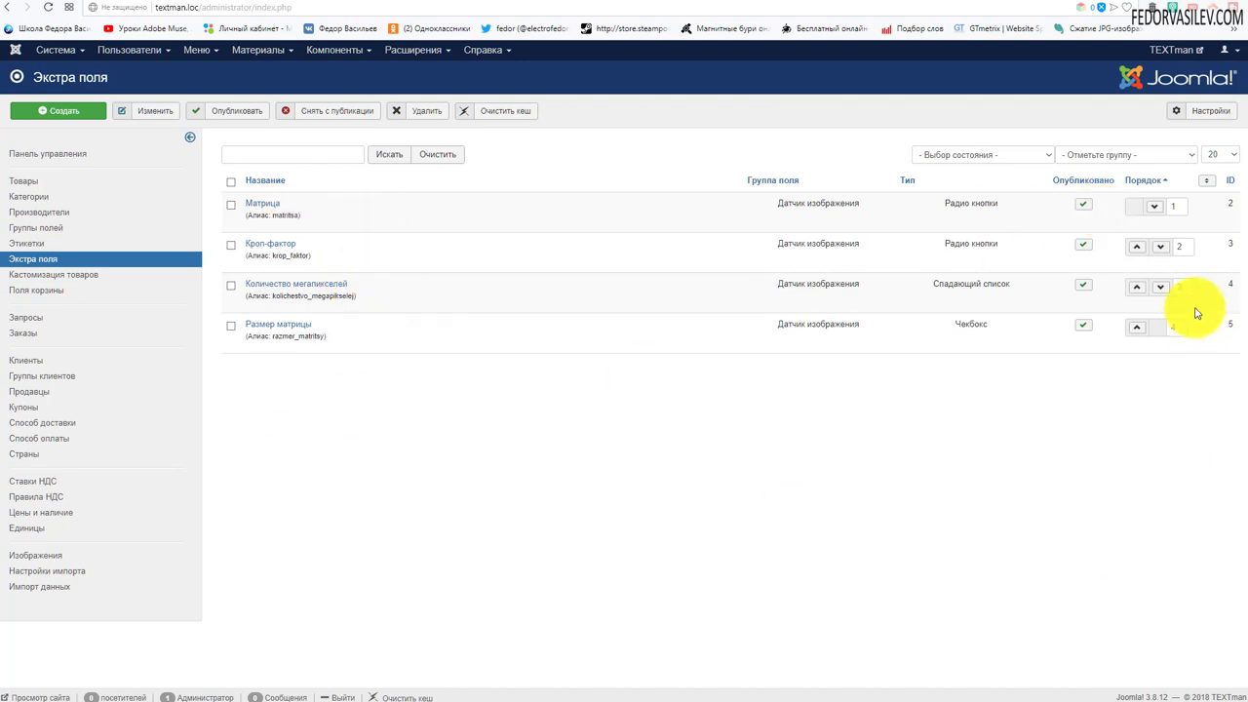
- Save the extra fields' order and move Матрица below Кроп-фактор
left_click(1208, 185)
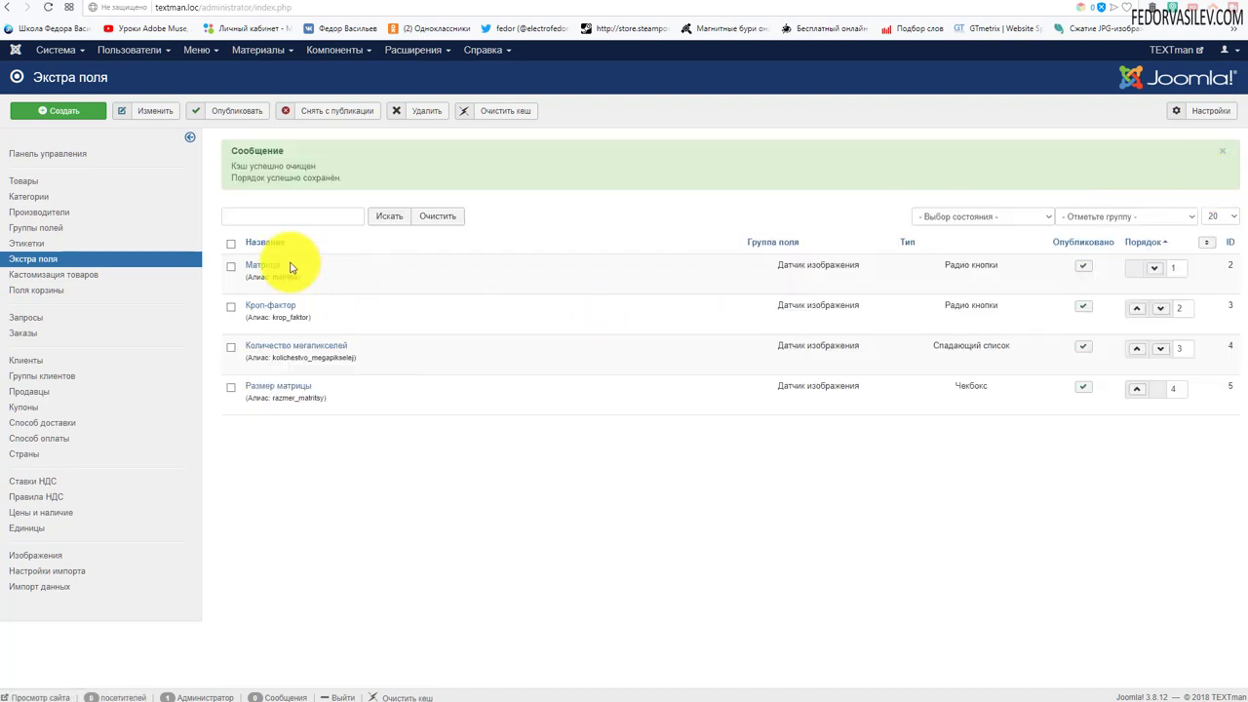
left_click(1154, 267)
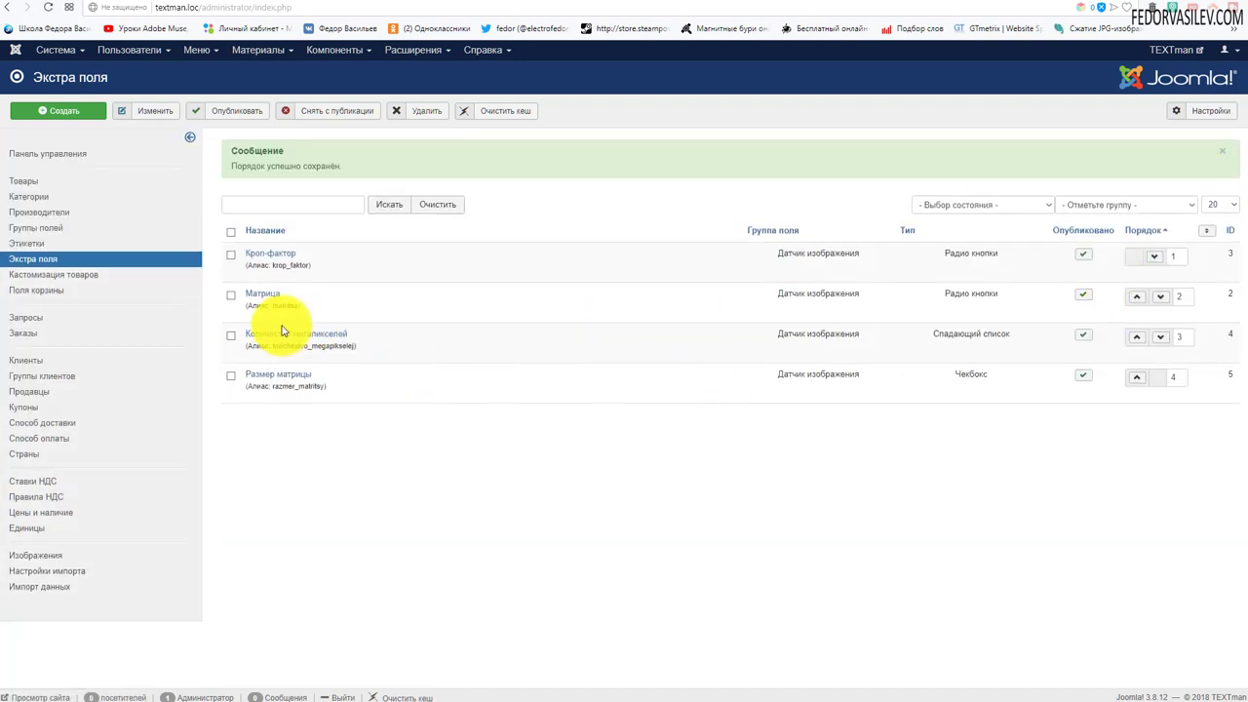
left_click(1137, 296)
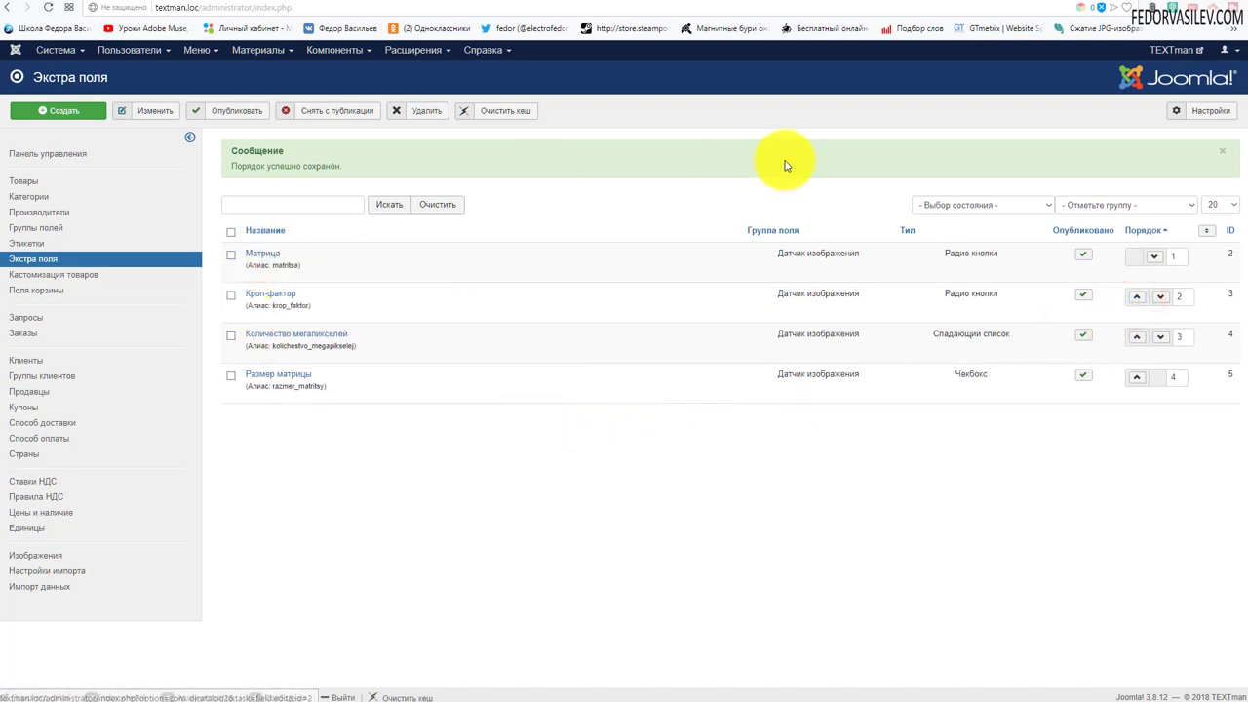
left_click(1153, 262)
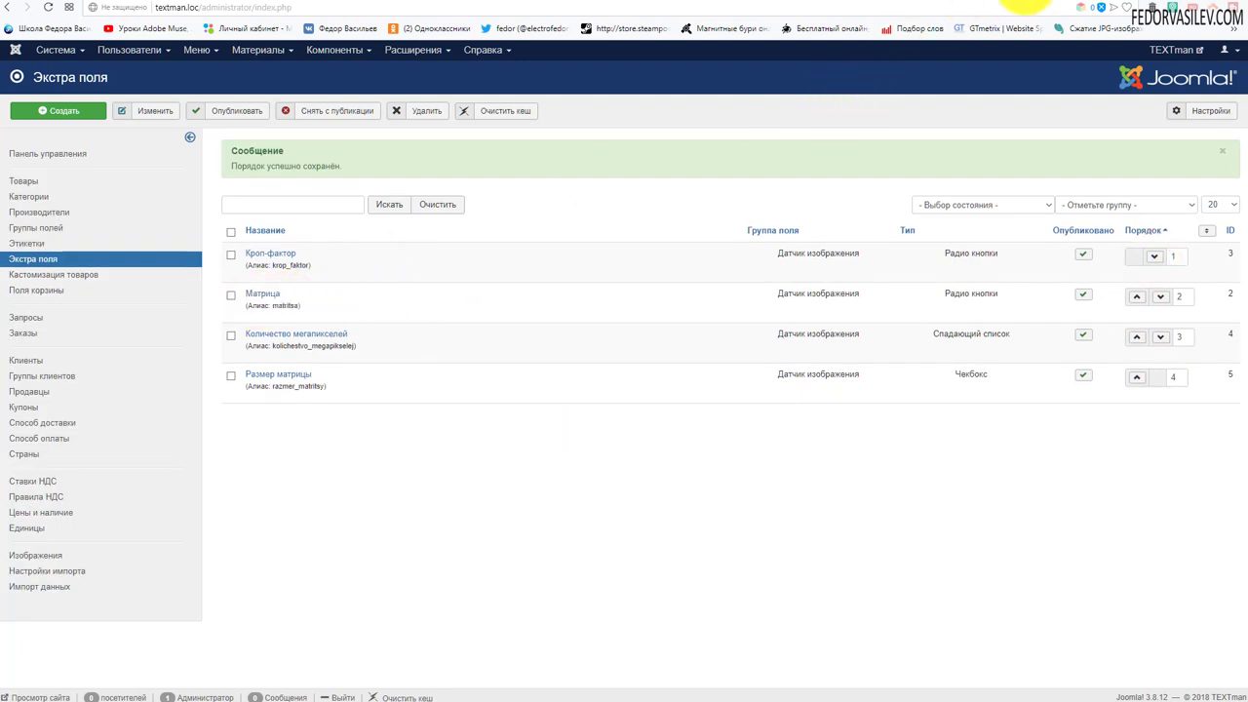
- Switch to the public product page, reload it and check where Матрица is listed under Датчик изображения
left_click(1034, 5)
left_click_drag(277, 375, 307, 375)
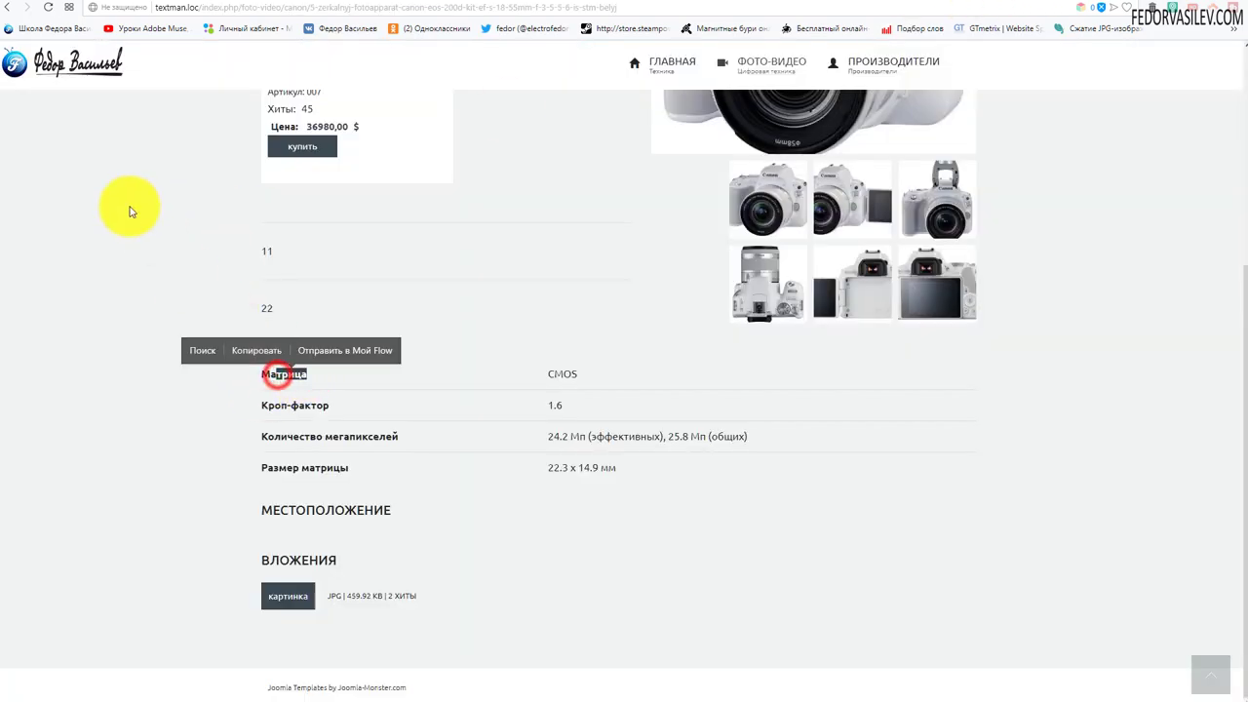
left_click(47, 8)
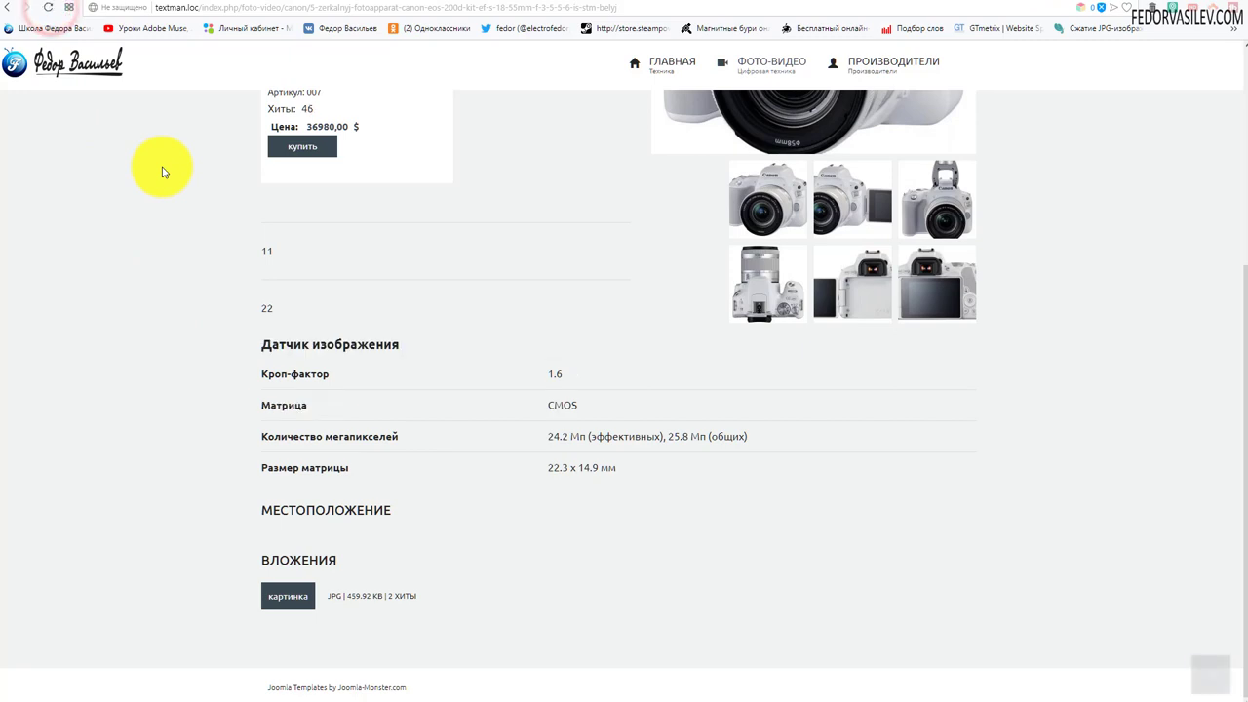
left_click_drag(277, 405, 526, 405)
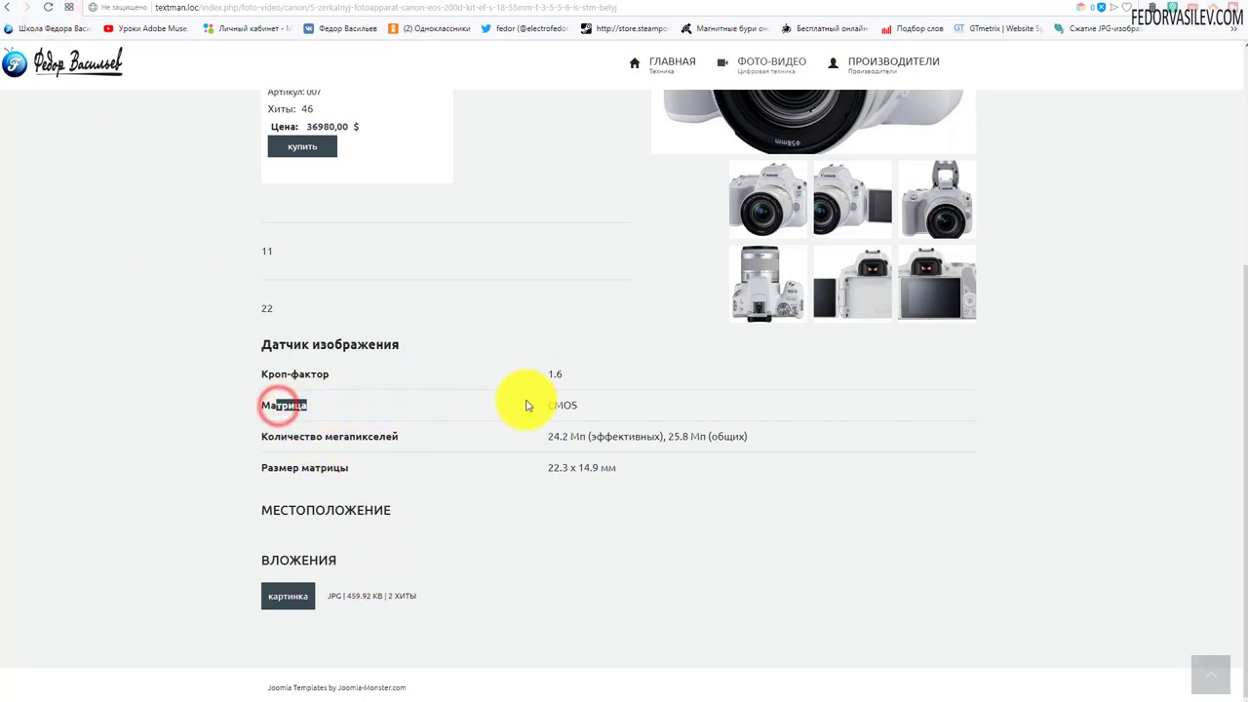
left_click(626, 342)
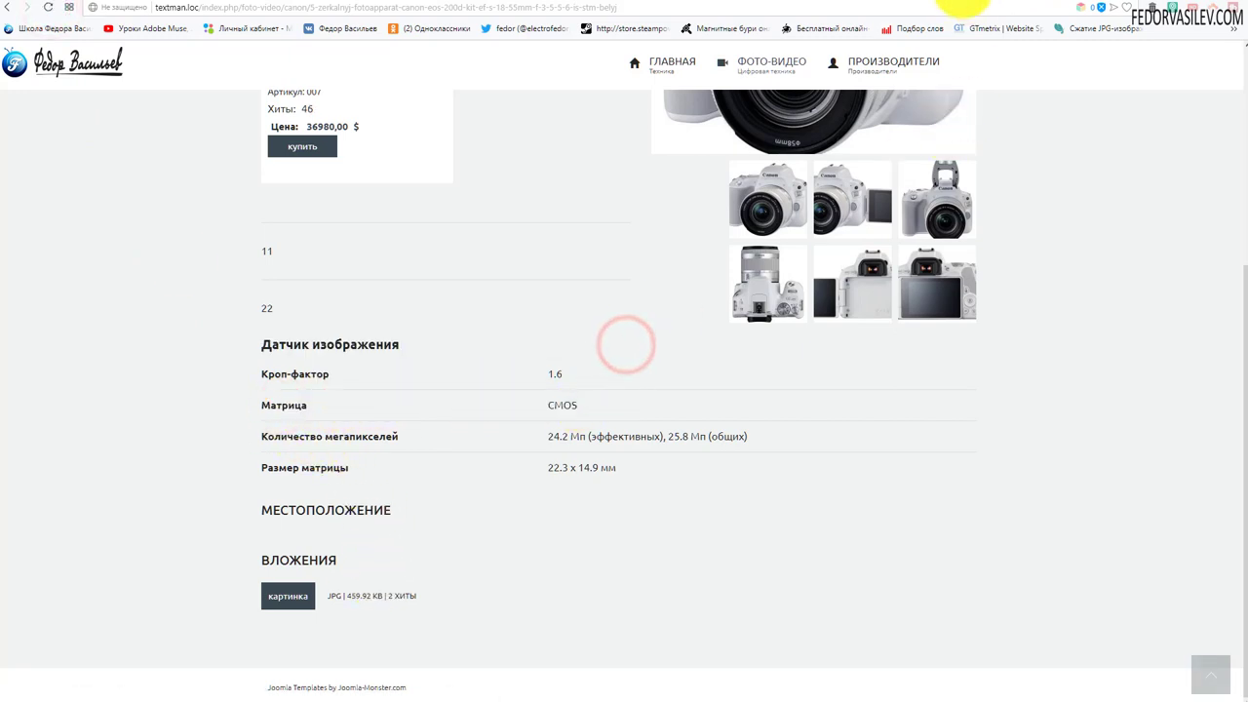
- Move Матрица back above Кроп-фактор in the administrator and check the field order on the public product page
left_click(960, 3)
left_click(1136, 296)
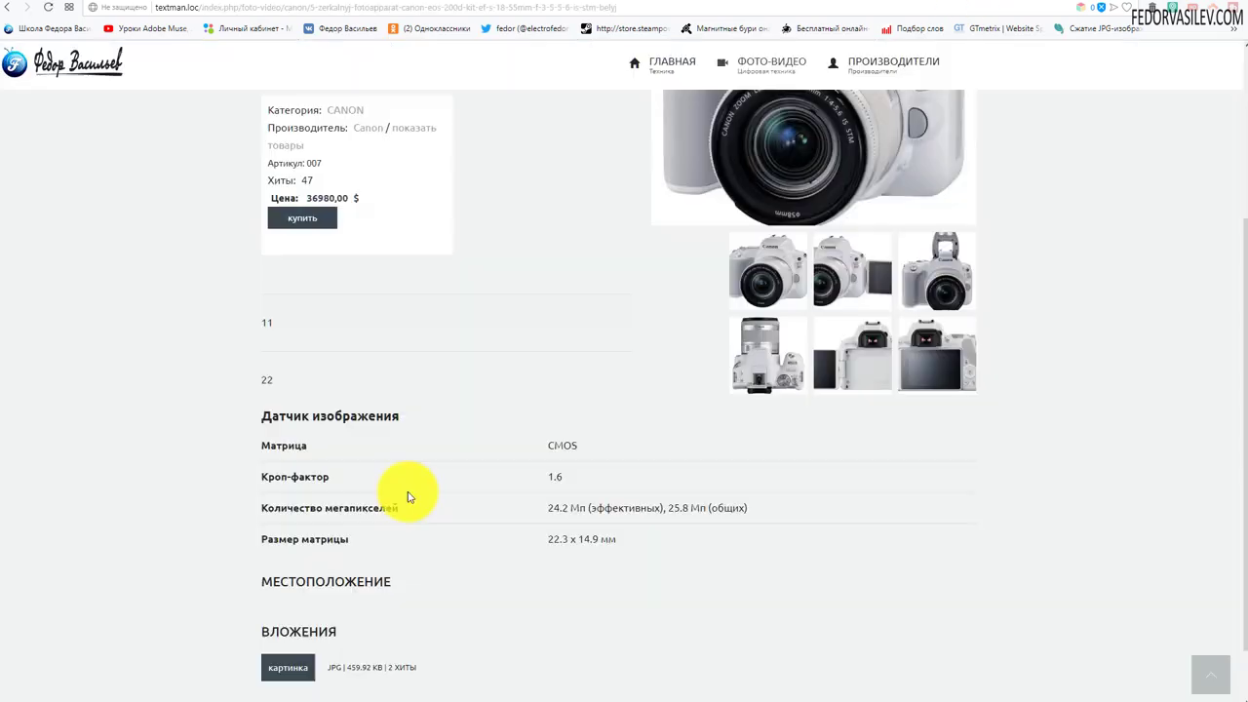
scroll(320, 415, "down", 2)
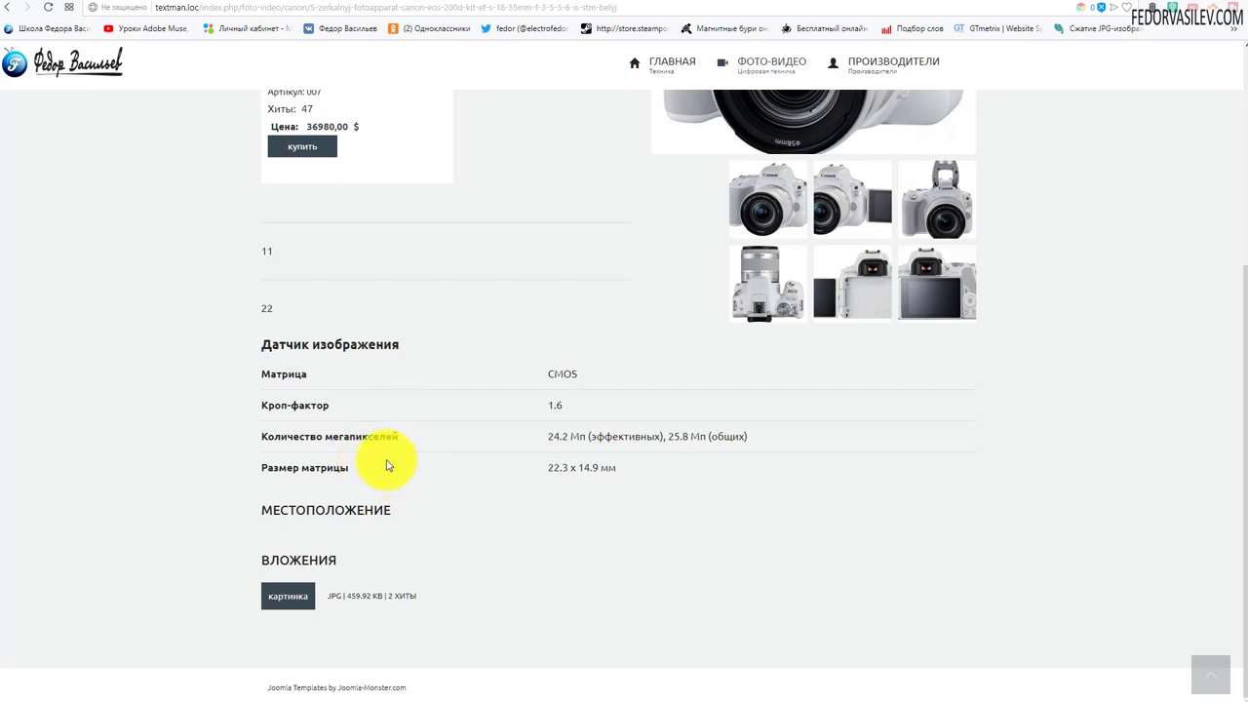
left_click_drag(370, 472, 328, 370)
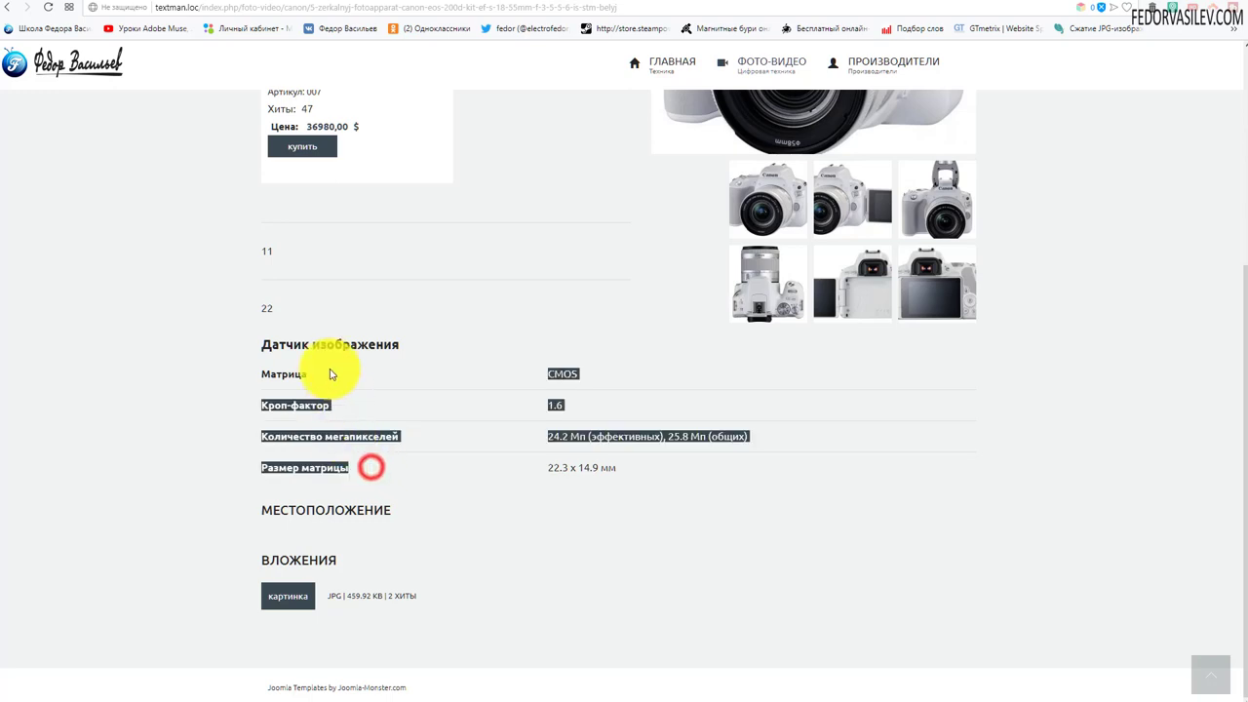
right_click(459, 334)
left_click(458, 332)
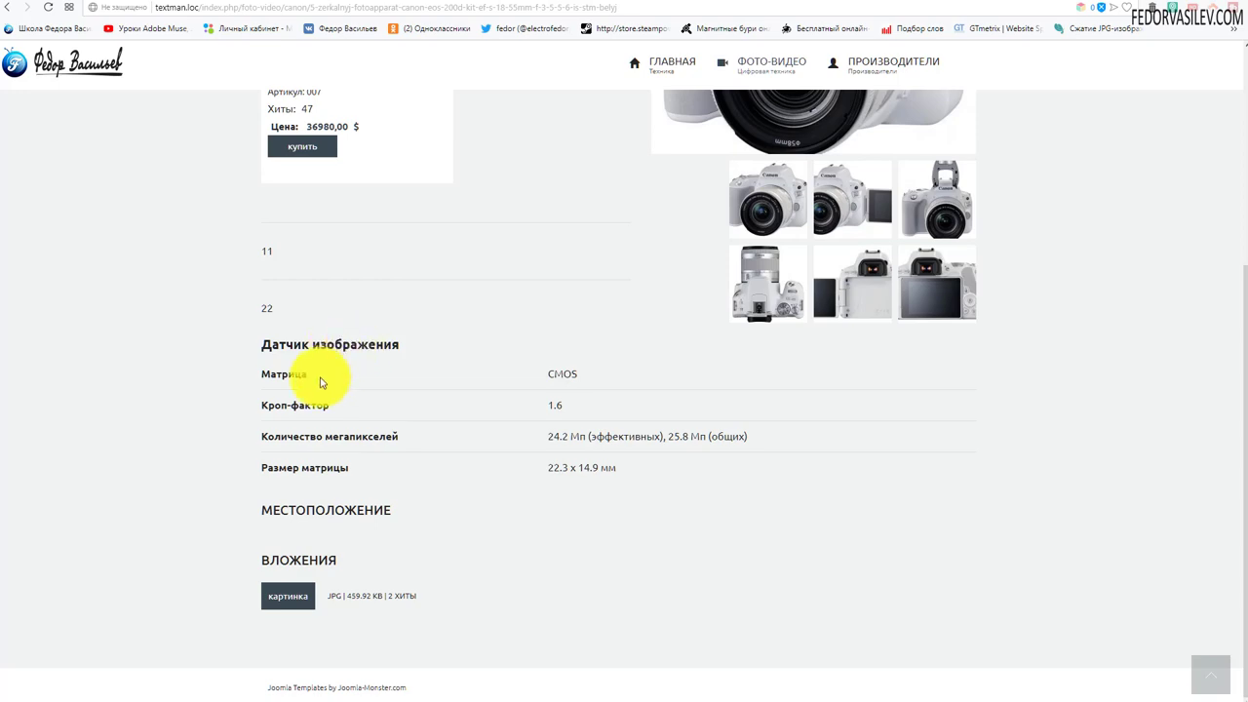
- Examine the CANON EOS 200D product page from its title to the Датчик изображения characteristics and attachments
scroll(312, 355, "up", 4)
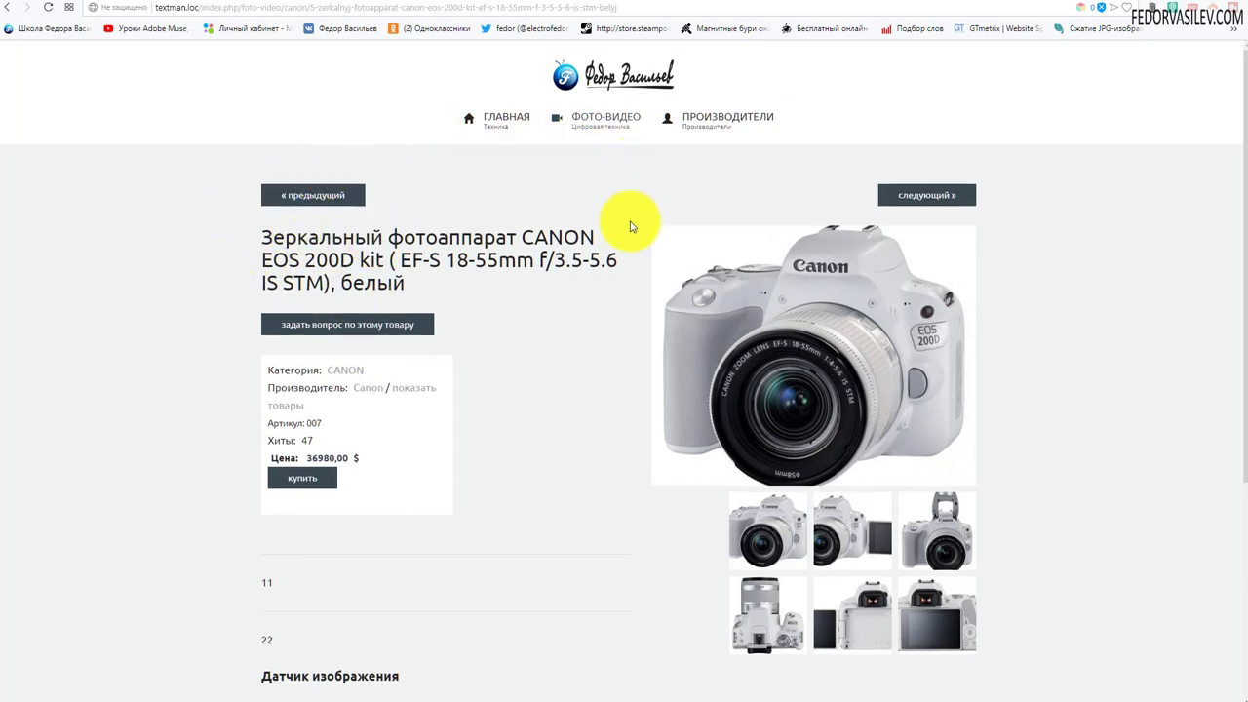
scroll(569, 345, "down", 3)
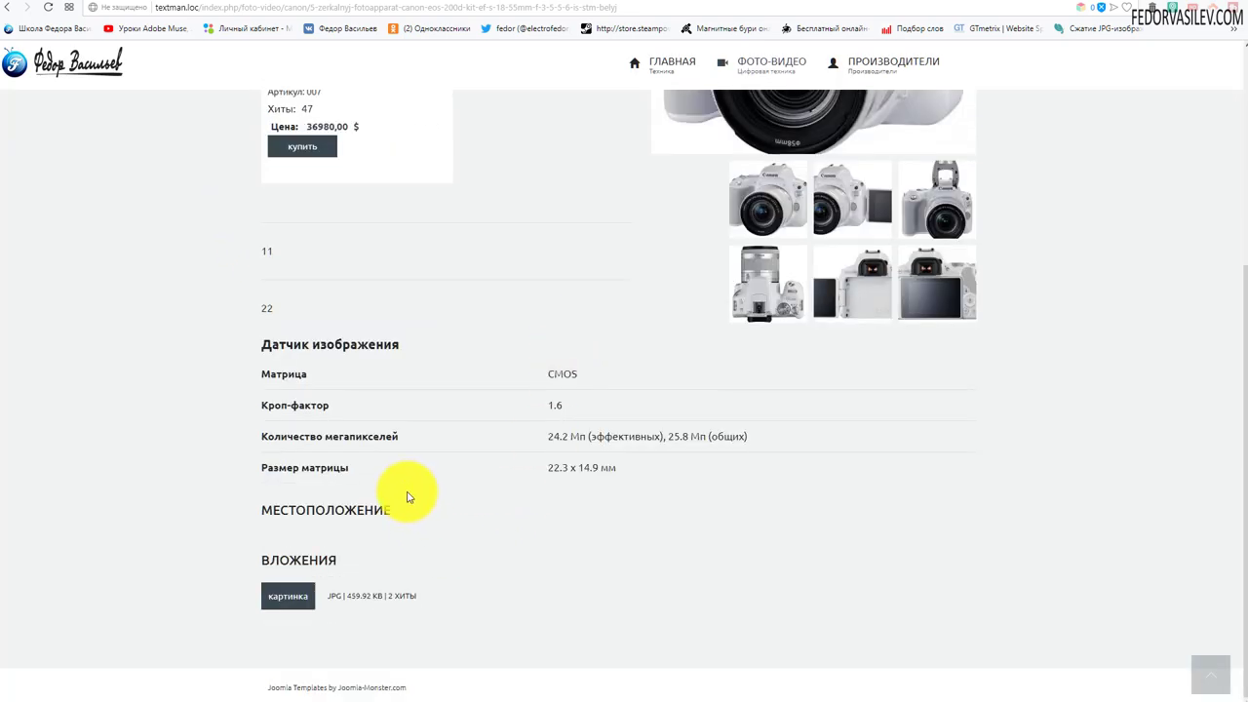
scroll(390, 459, "up", 3)
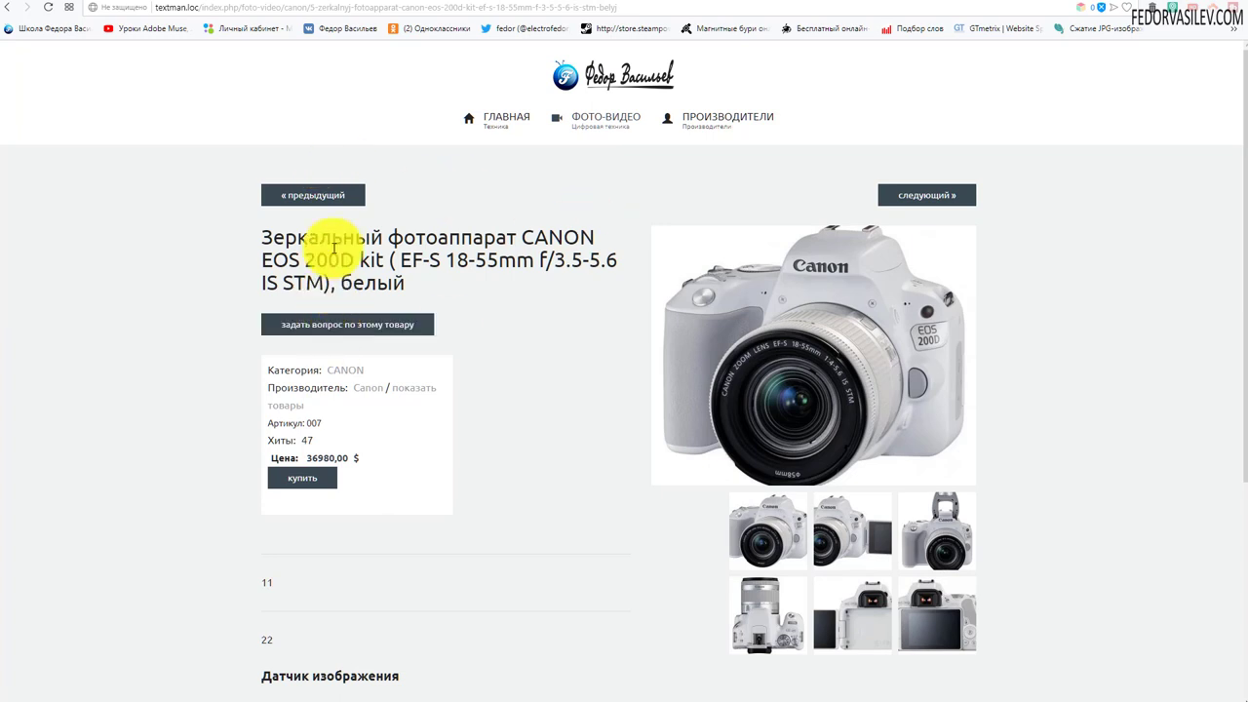
scroll(310, 170, "down", 3)
scroll(351, 254, "up", 4)
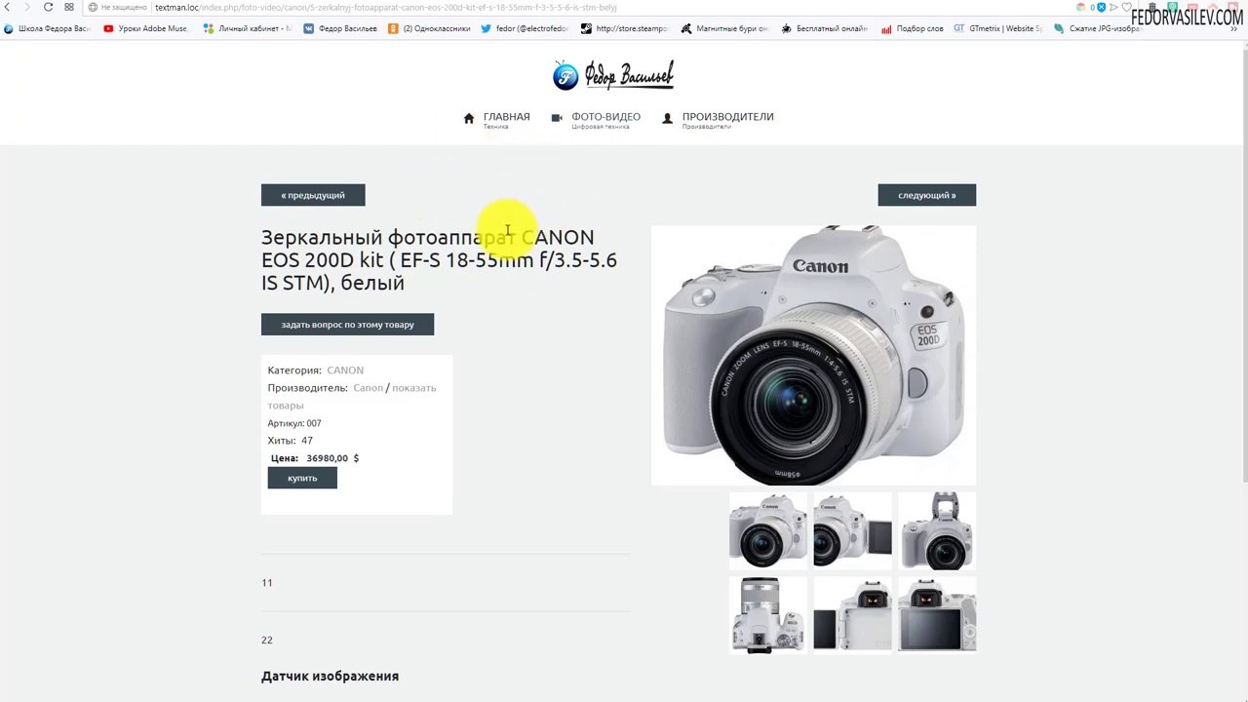
scroll(503, 229, "down", 3)
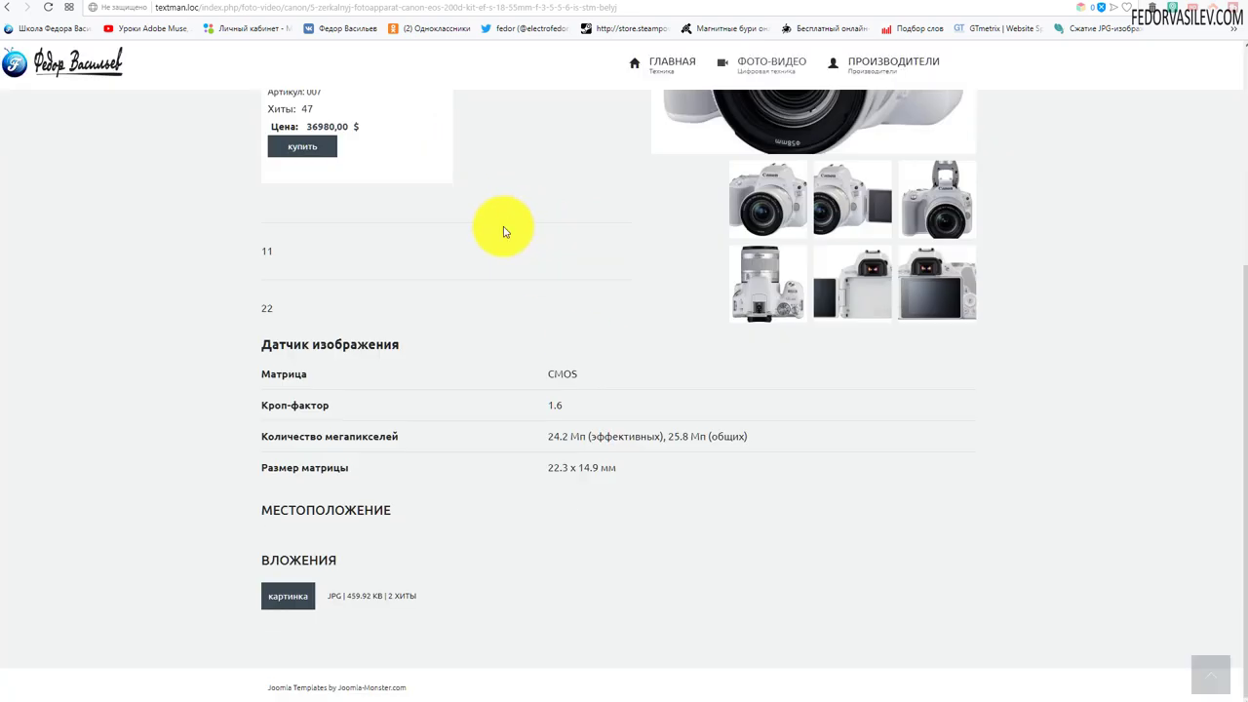
scroll(498, 228, "up", 3)
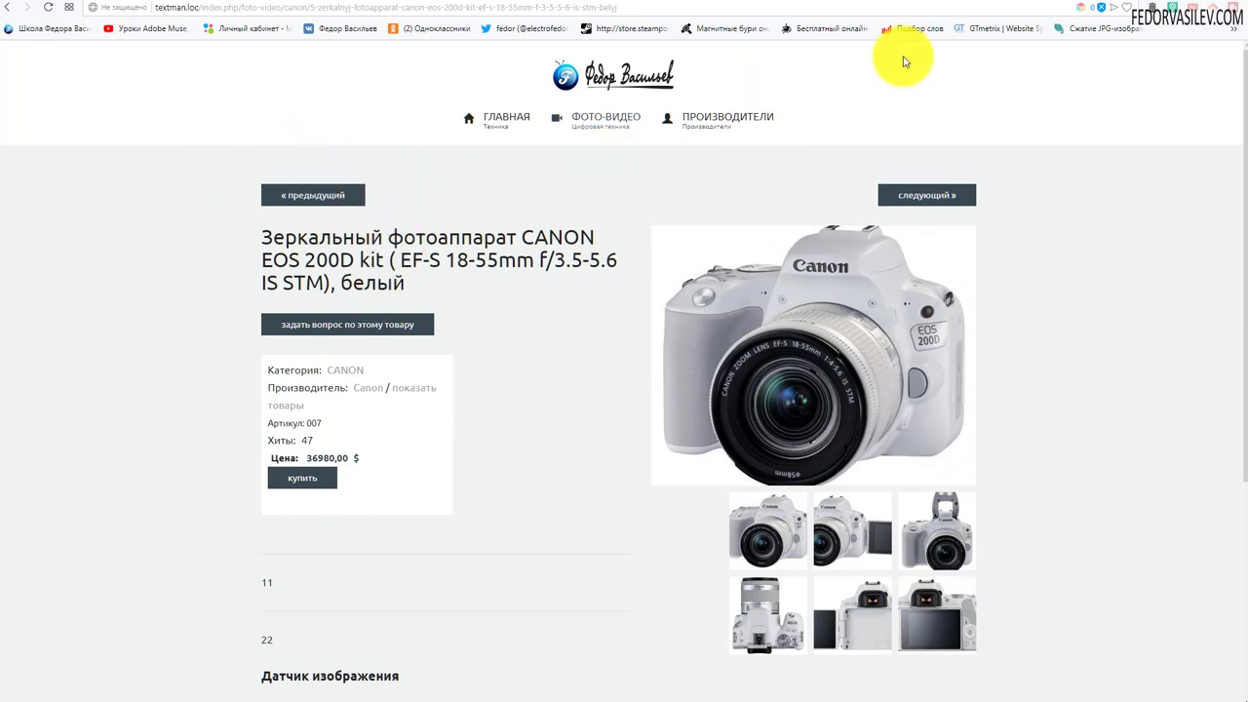
- Return to the administrator, open the site modules list and filter it by the state Опубликовано
left_click(965, 5)
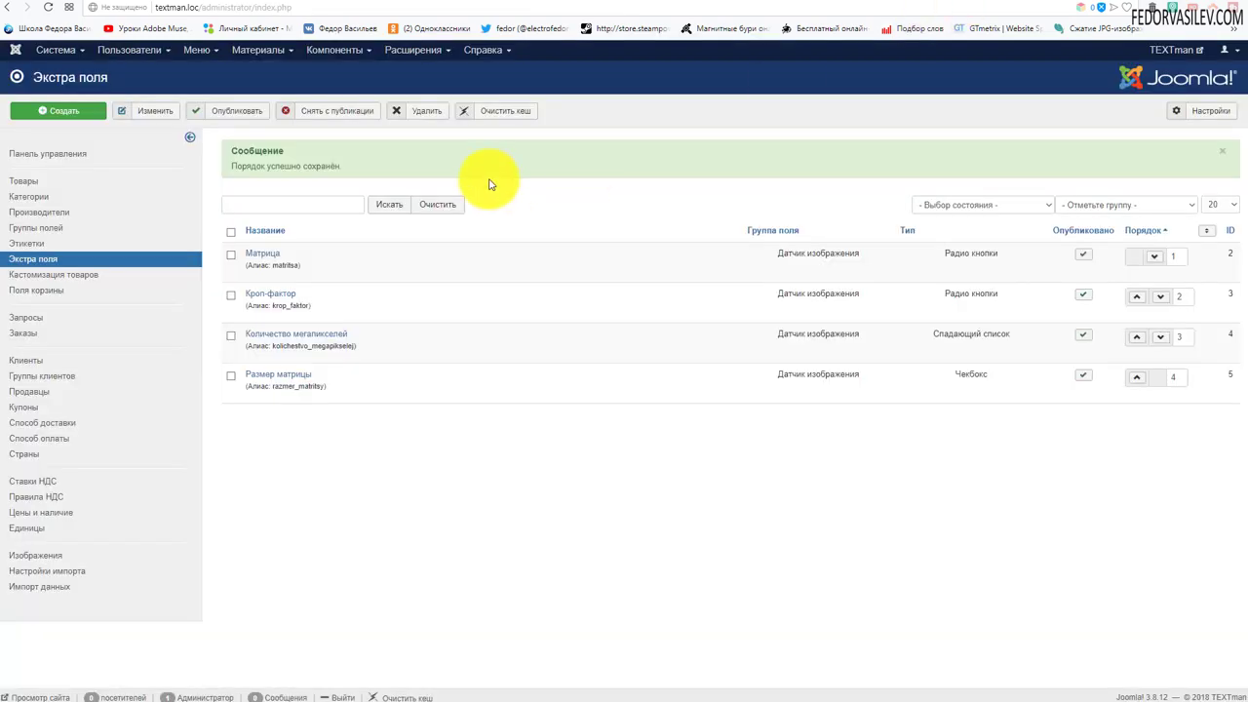
left_click(409, 61)
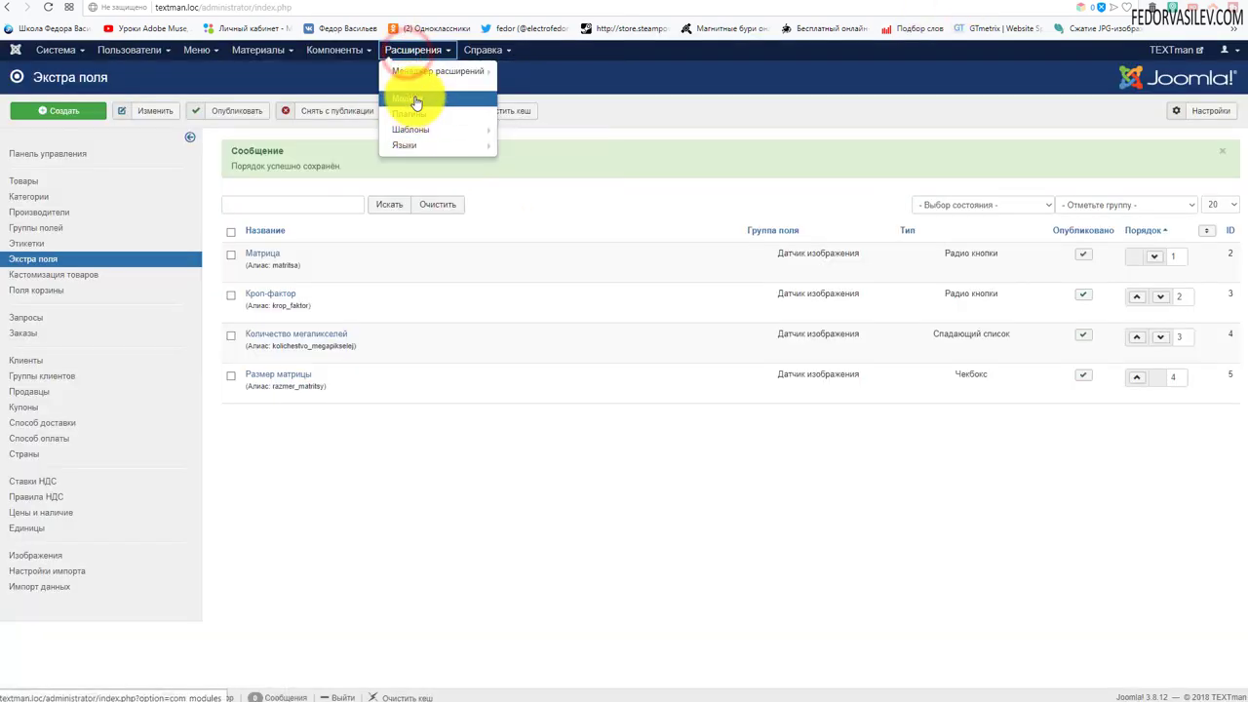
left_click(414, 93)
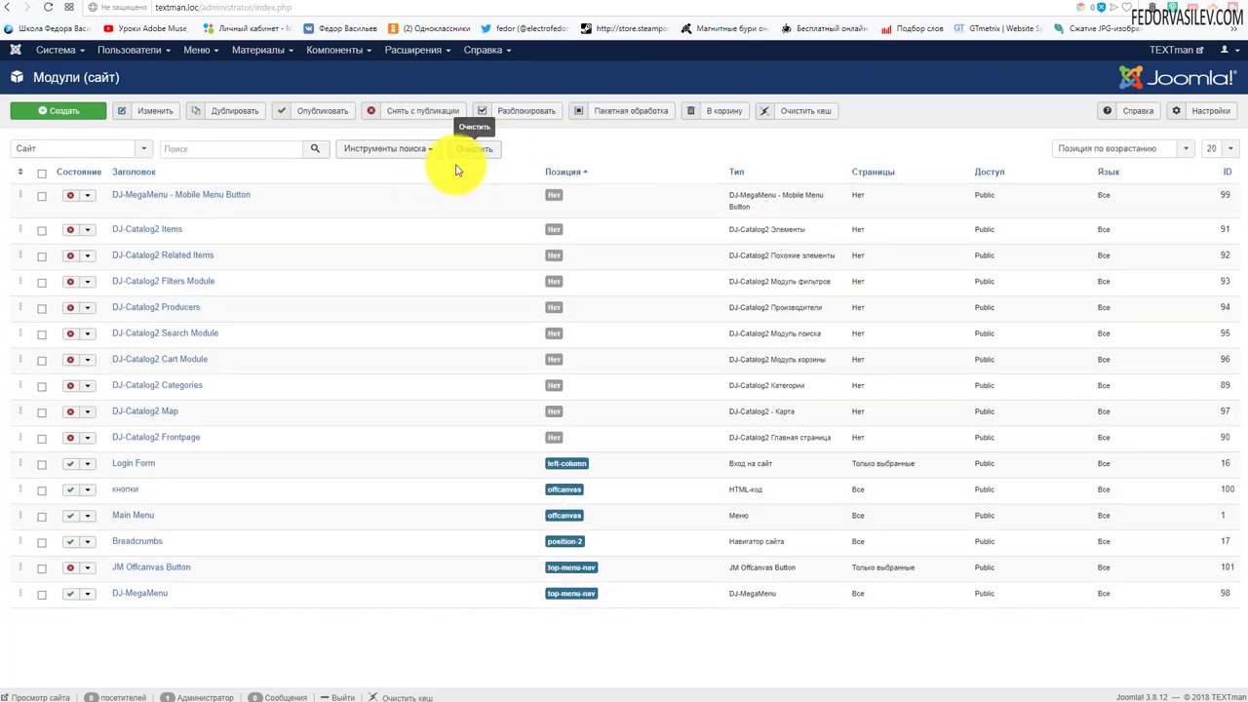
left_click(424, 148)
left_click(125, 173)
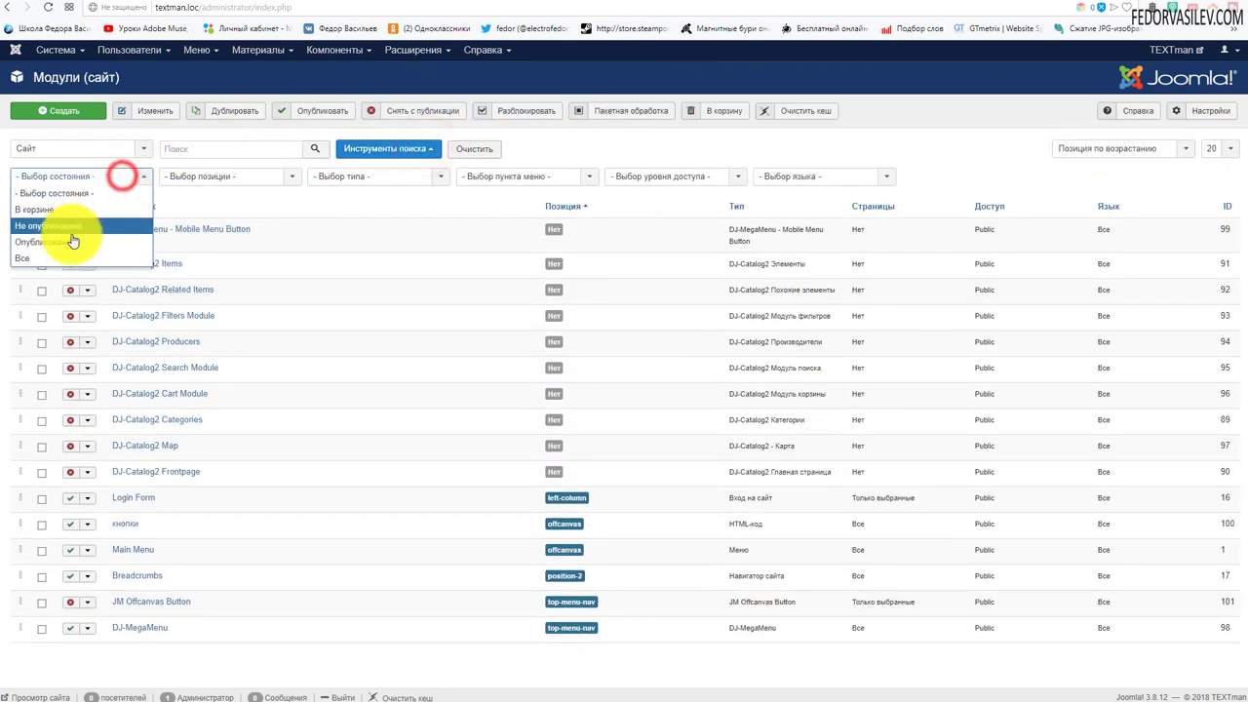
left_click(68, 232)
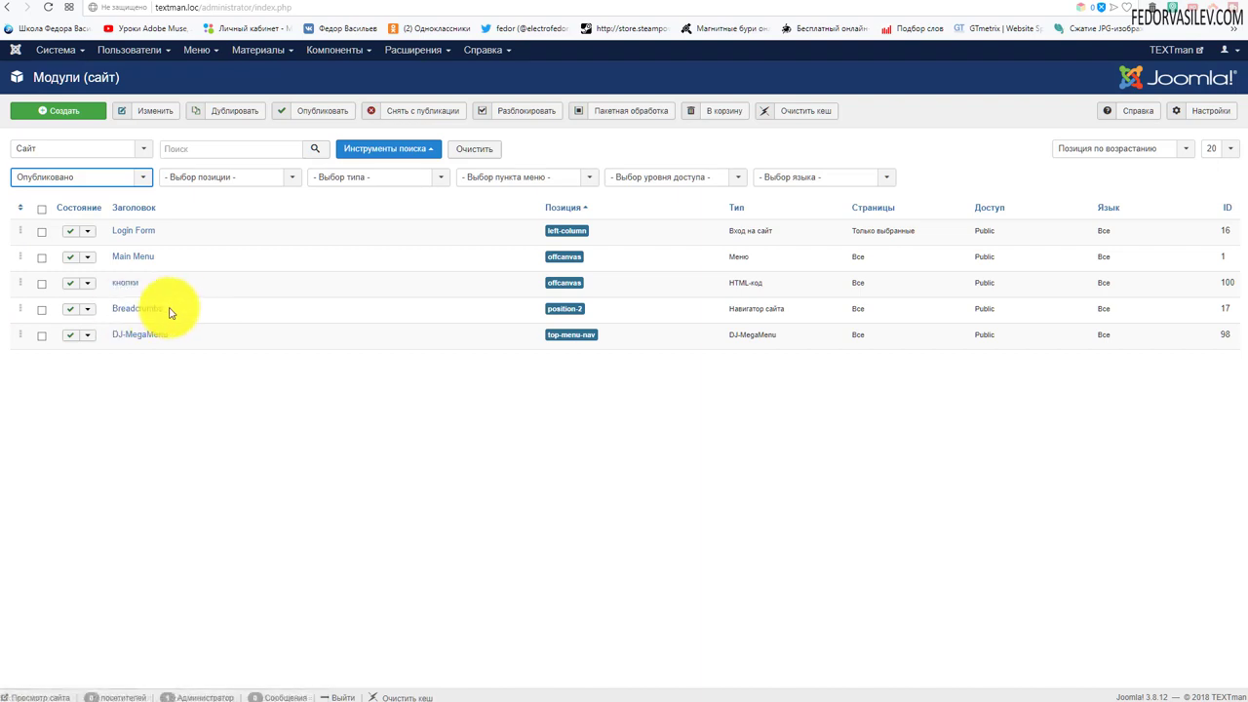
- Open the Breadcrumbs module and set its position to Breadcrumbs [breadcrumbs]
double_click(166, 307)
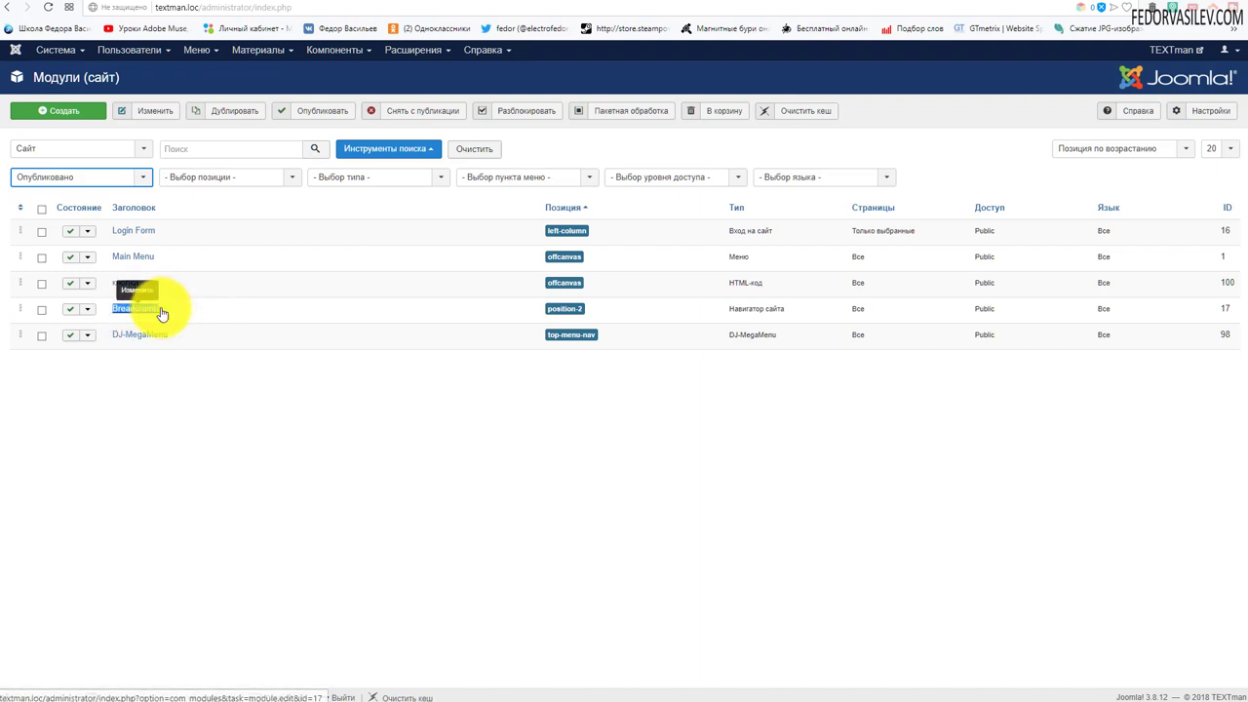
left_click(461, 435)
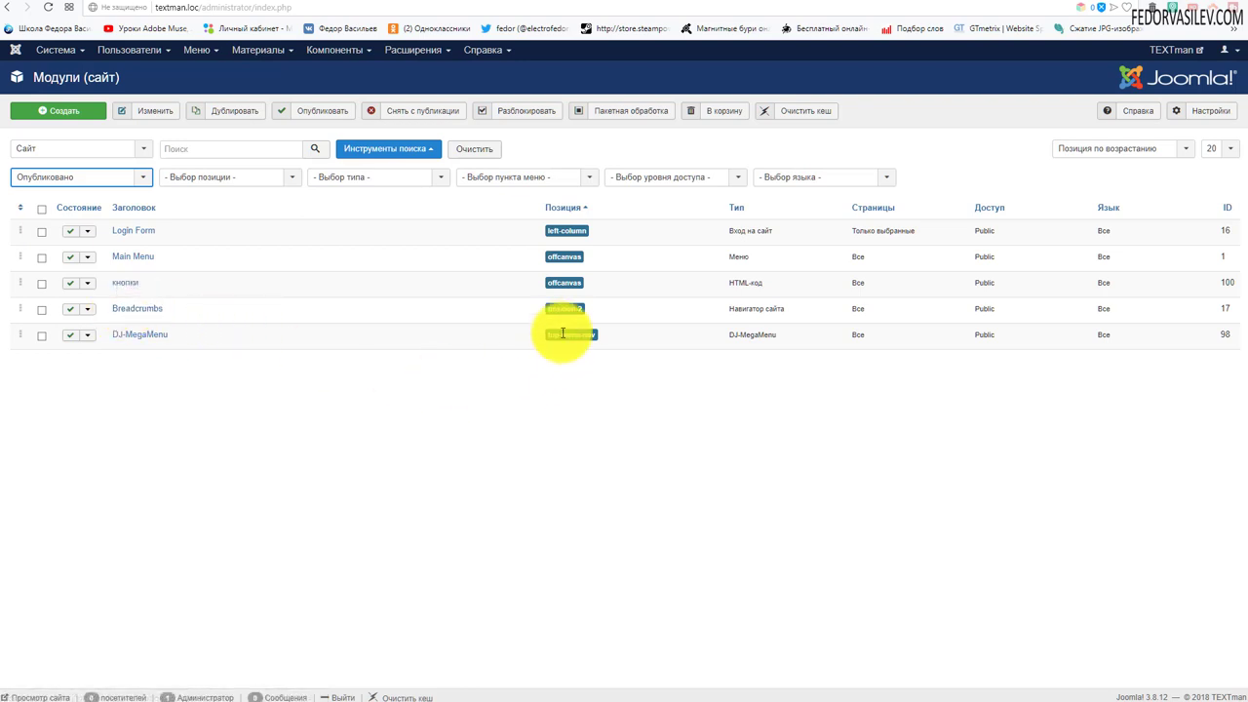
left_click(152, 310)
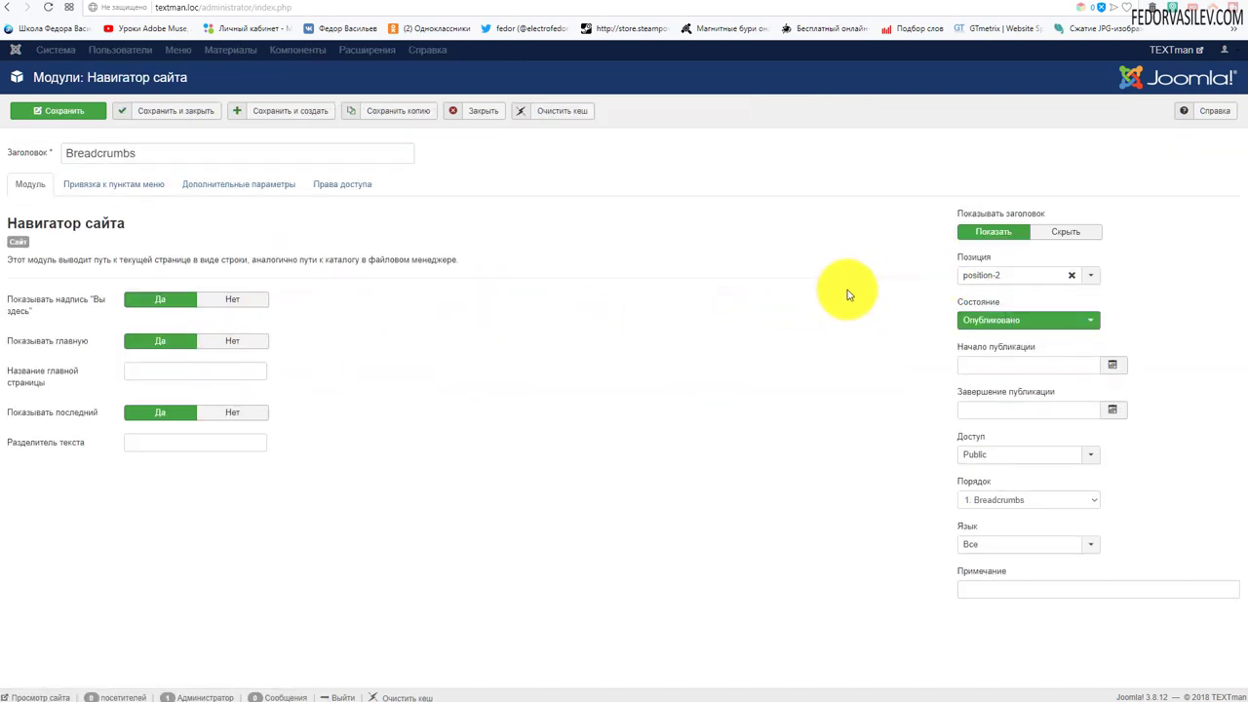
left_click(1093, 275)
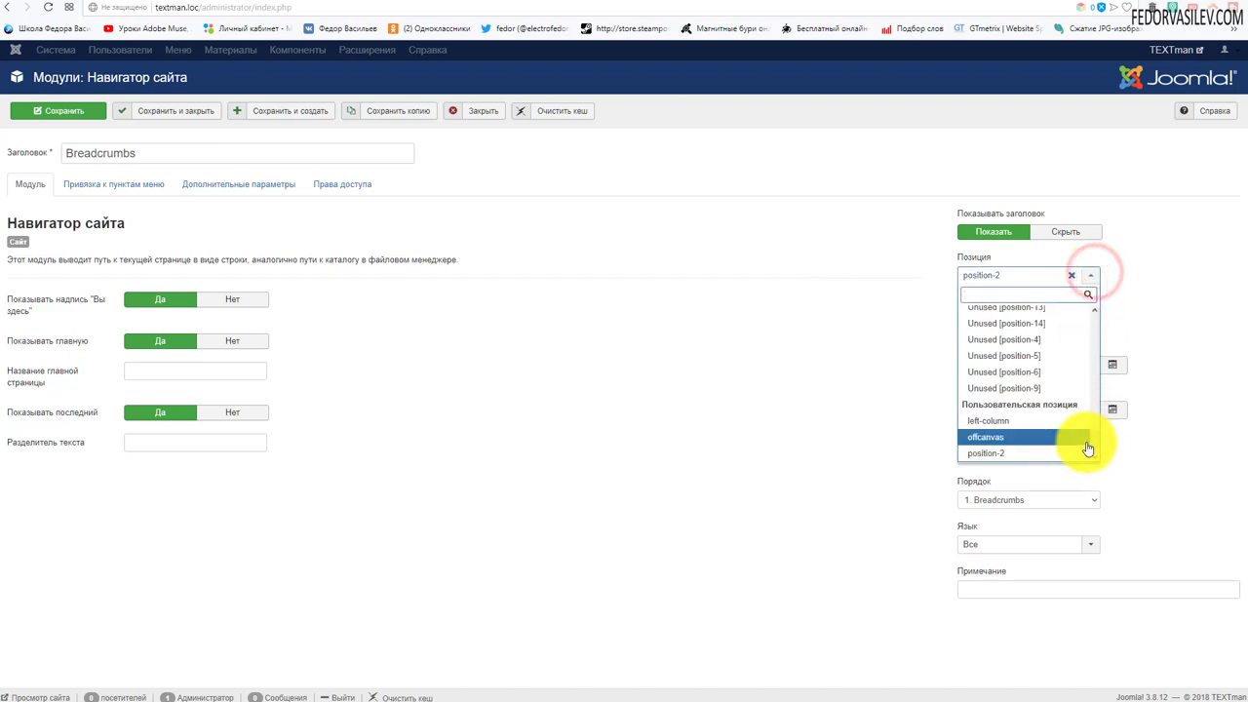
left_click_drag(1095, 438, 1096, 369)
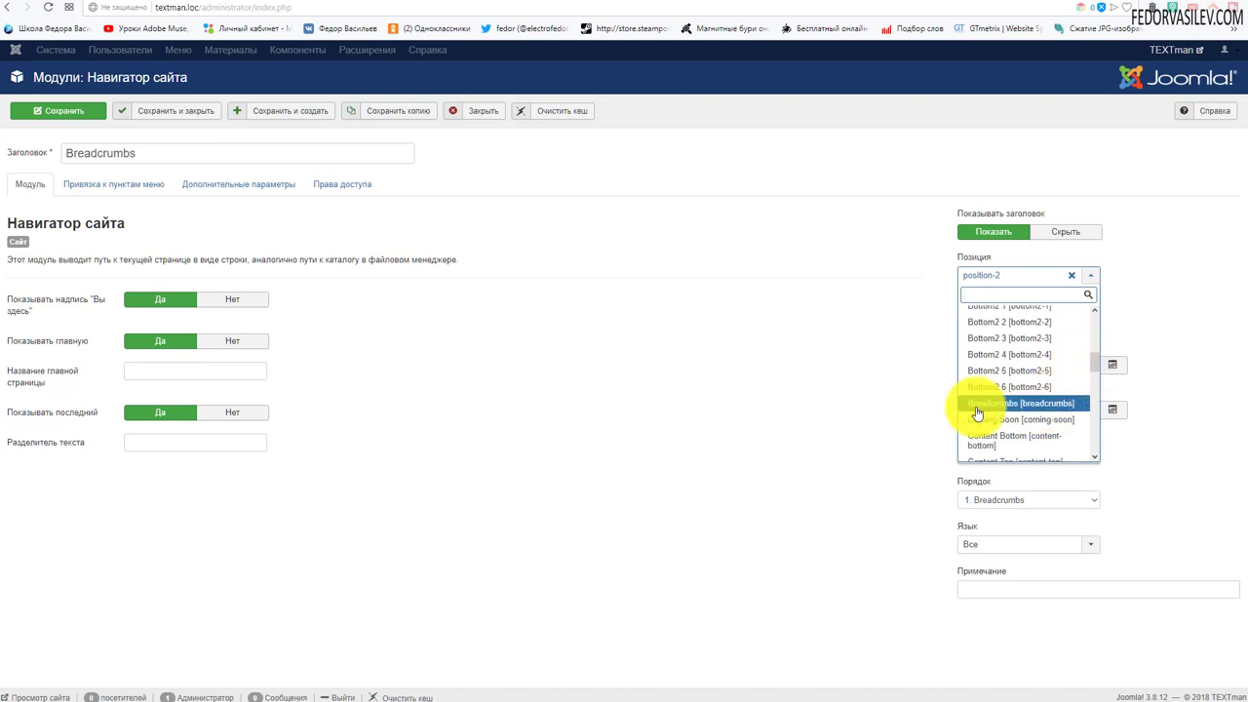
left_click(1028, 411)
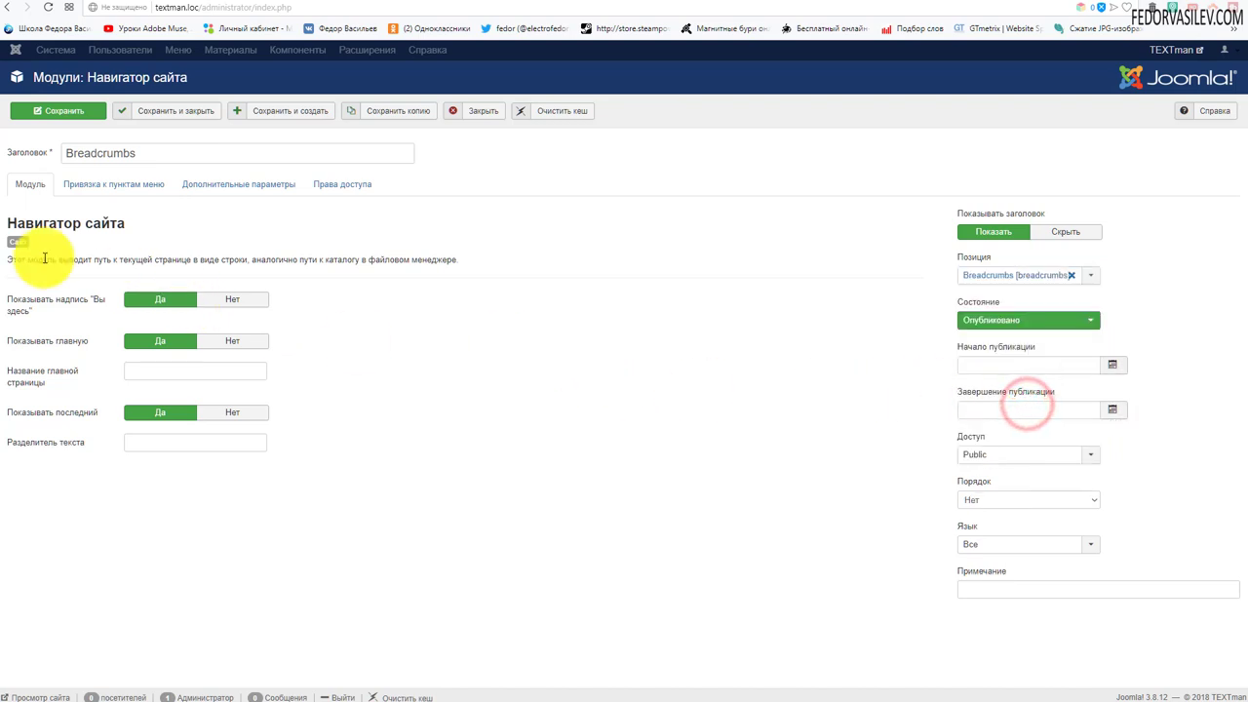
- Assign the Breadcrumbs module only to specified pages, leaving all menu items selected except Главная
left_click(76, 182)
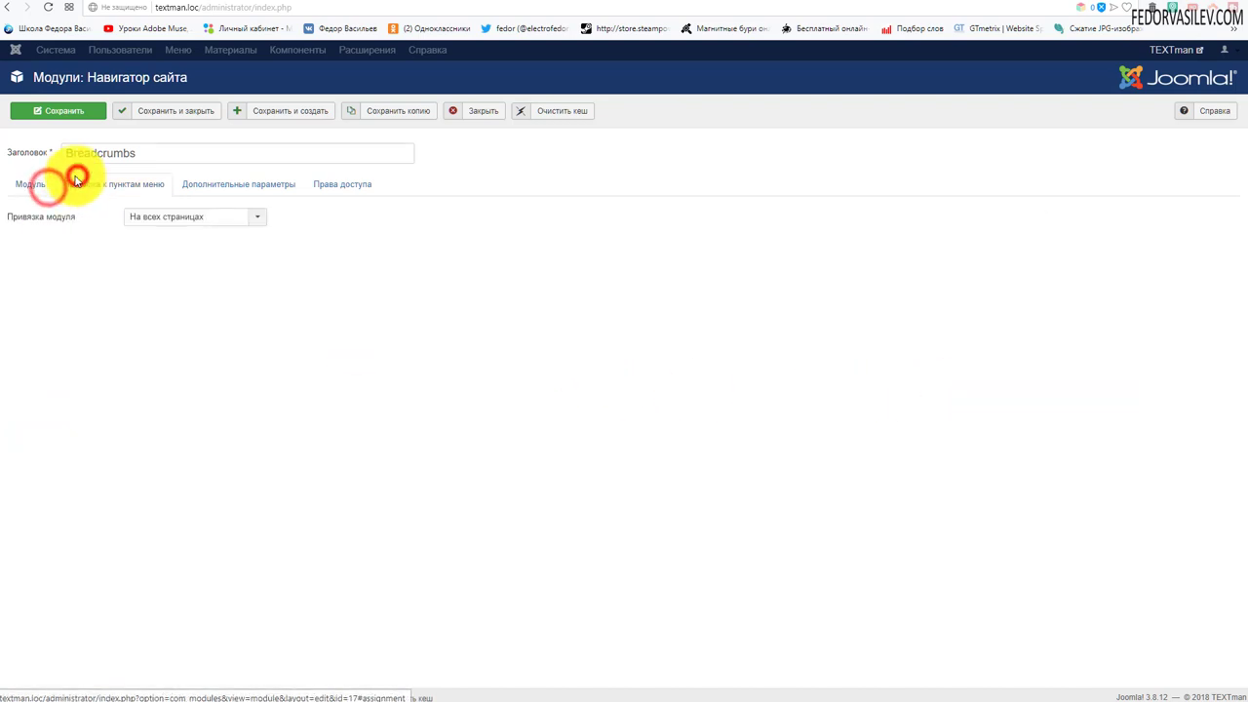
left_click(148, 216)
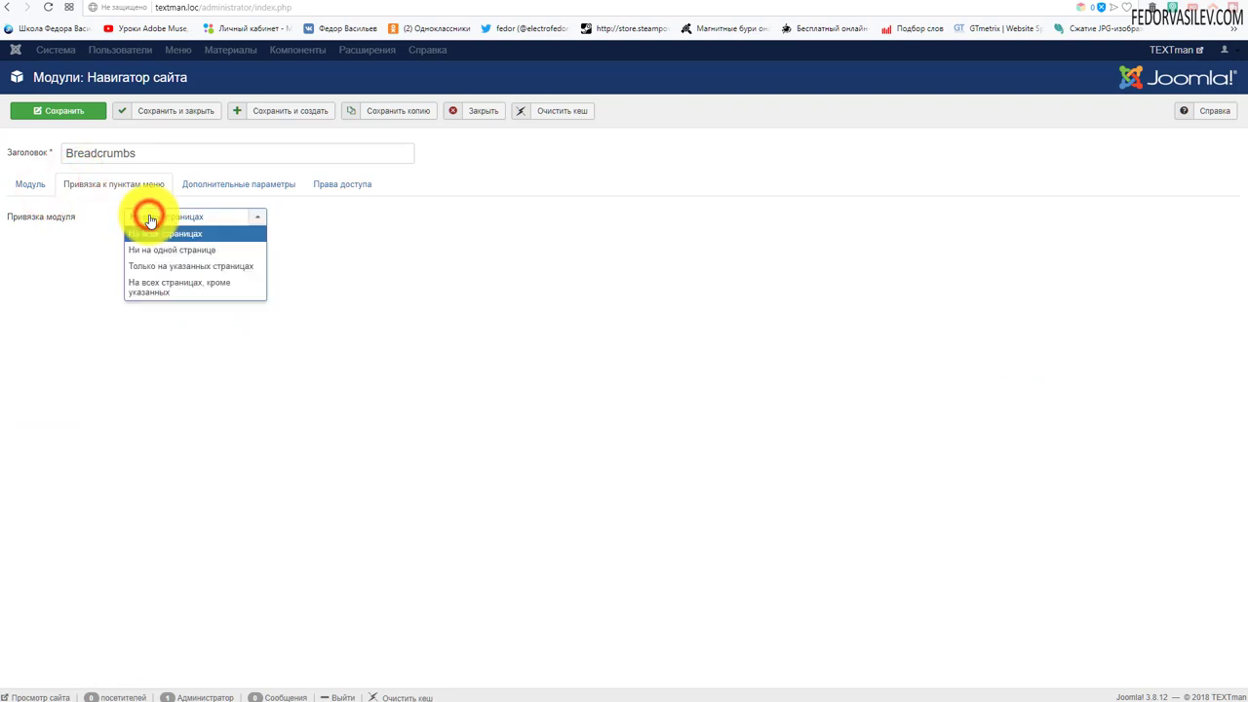
left_click(161, 264)
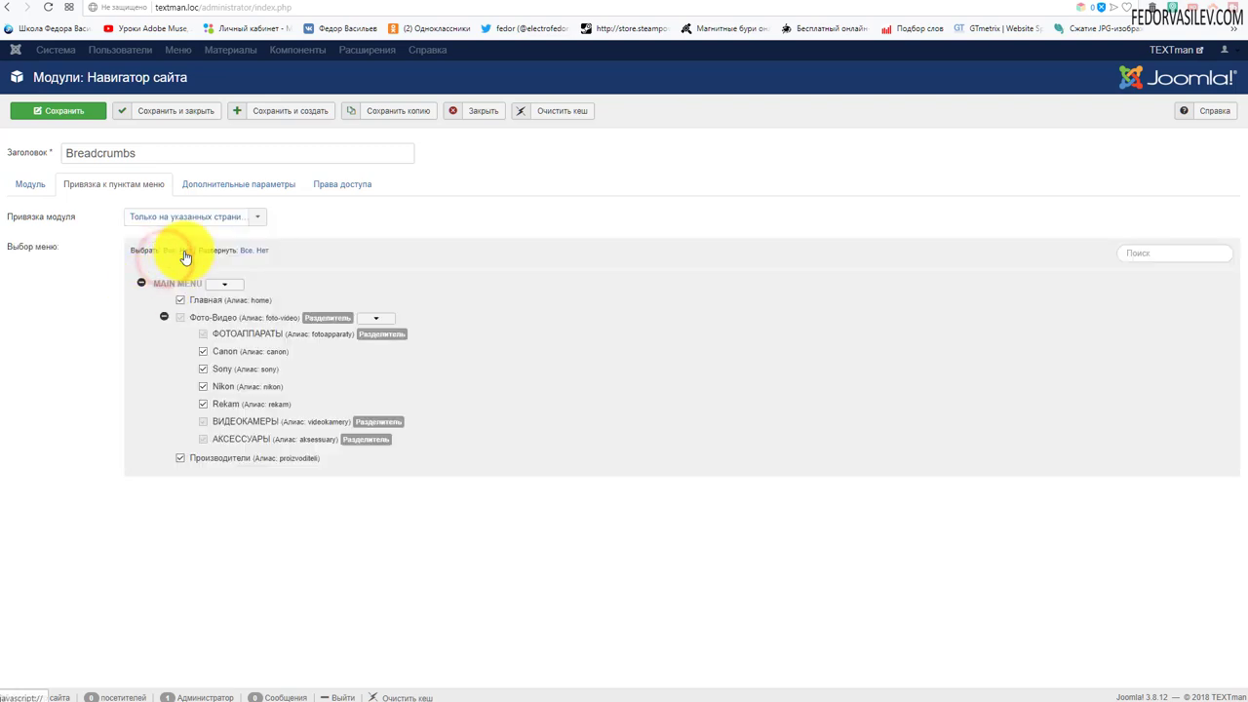
left_click(179, 300)
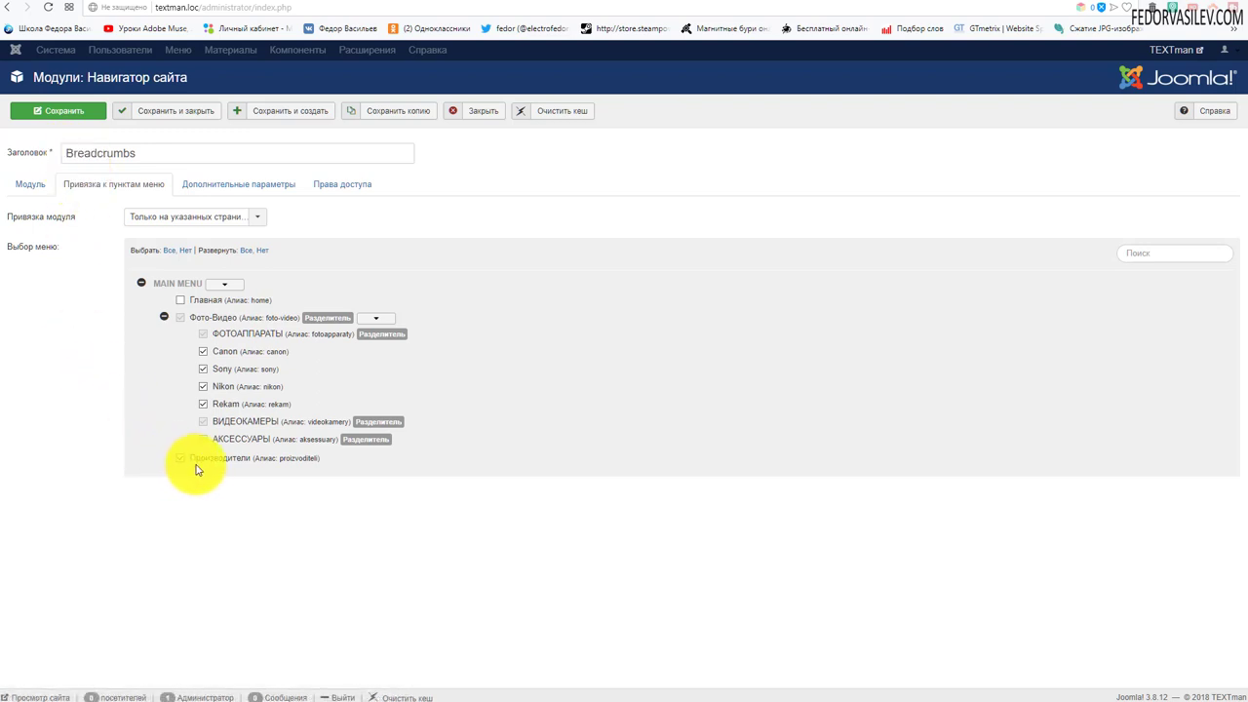
left_click(181, 302)
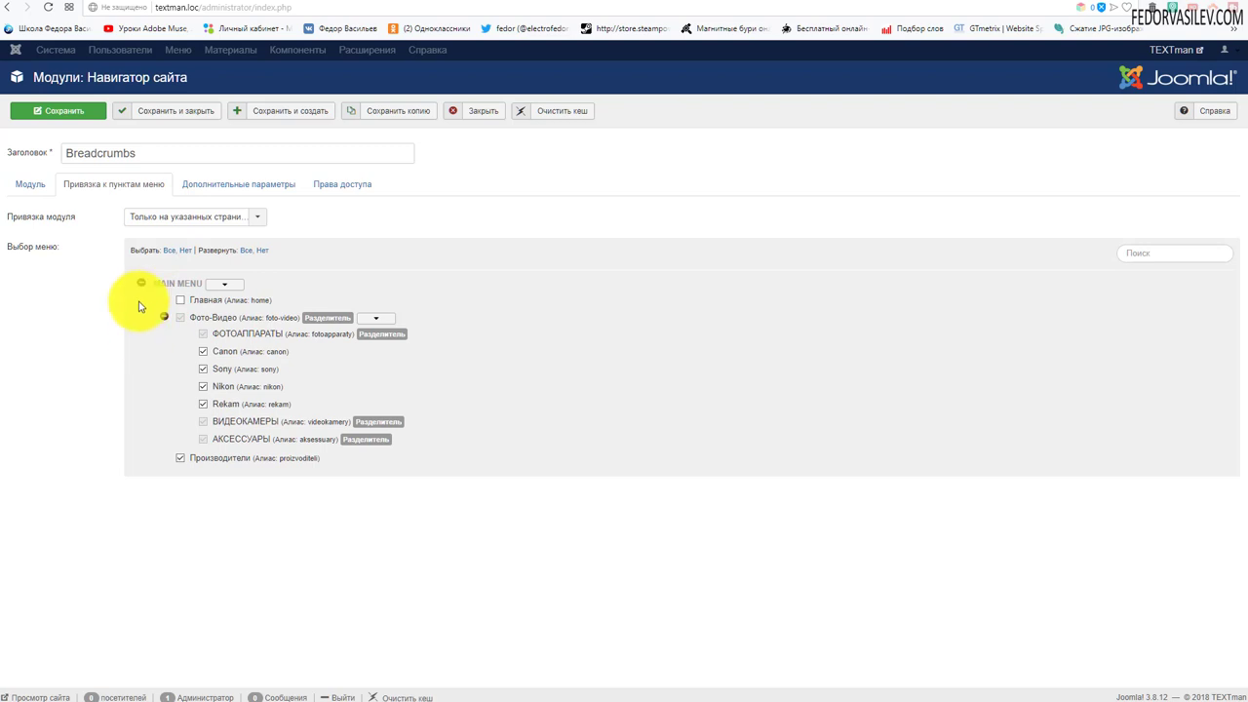
- Save the Breadcrumbs module, set its title display to Скрыть and save the module again
left_click(208, 181)
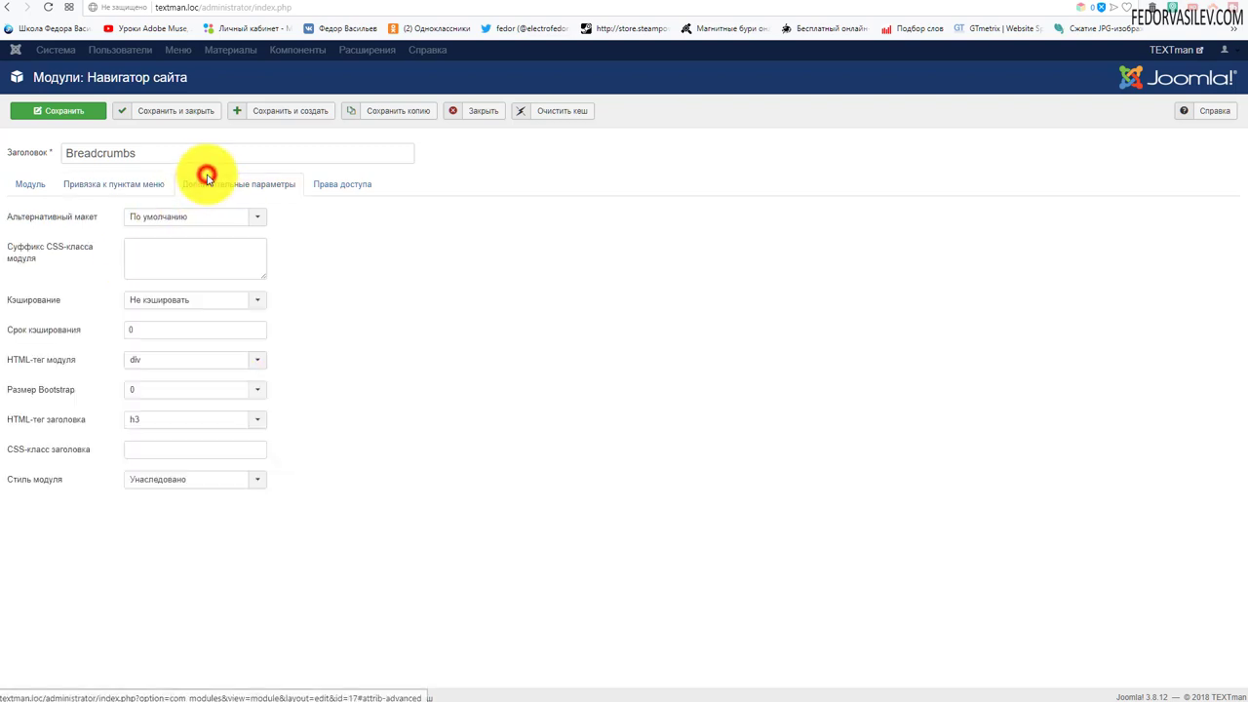
left_click(40, 183)
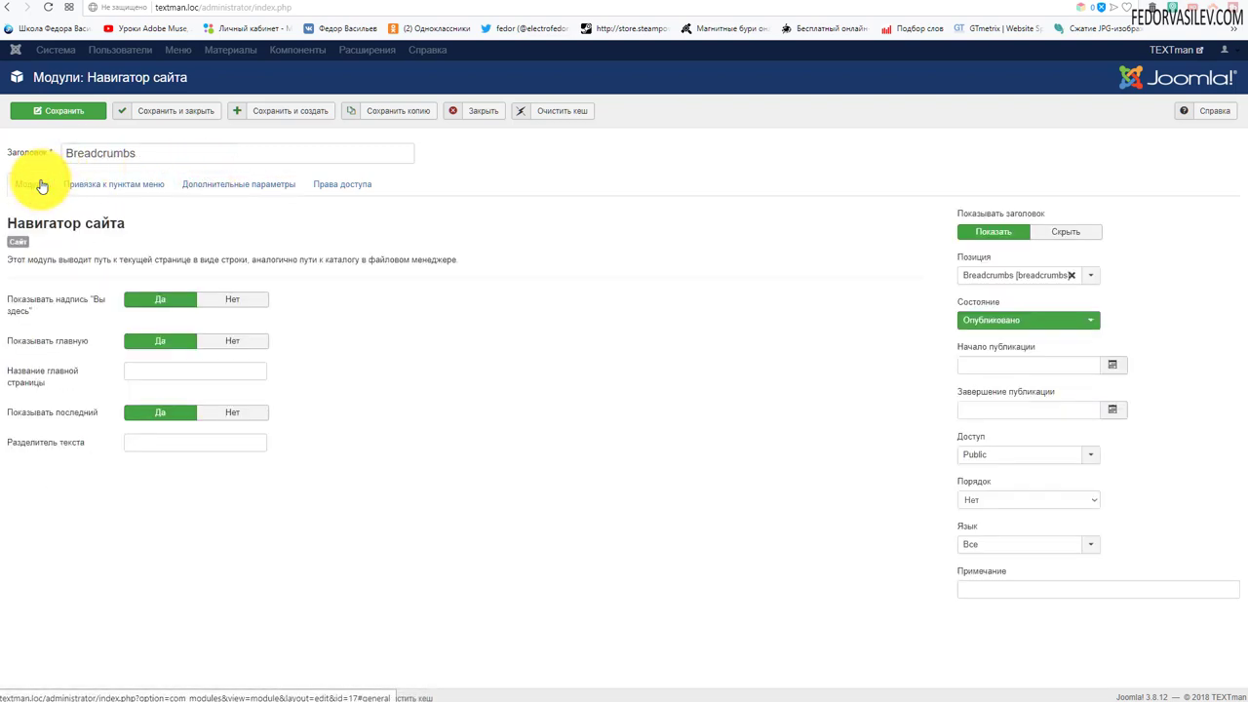
left_click(63, 110)
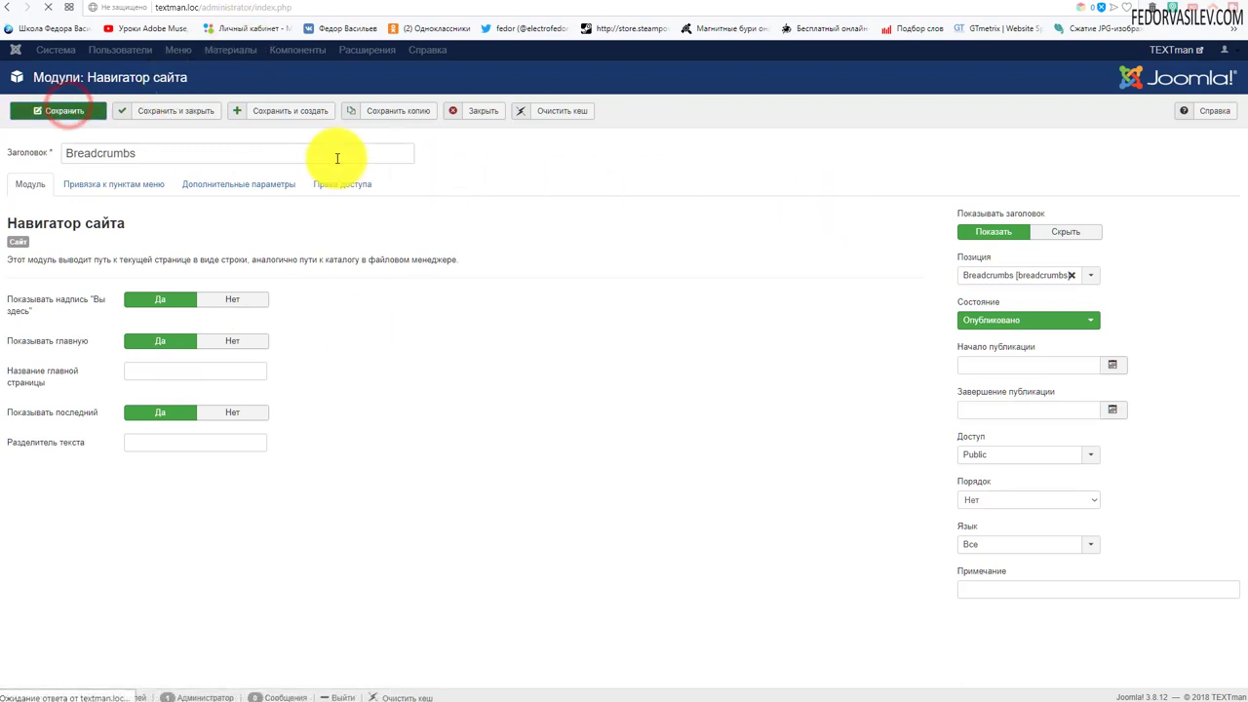
left_click(1043, 290)
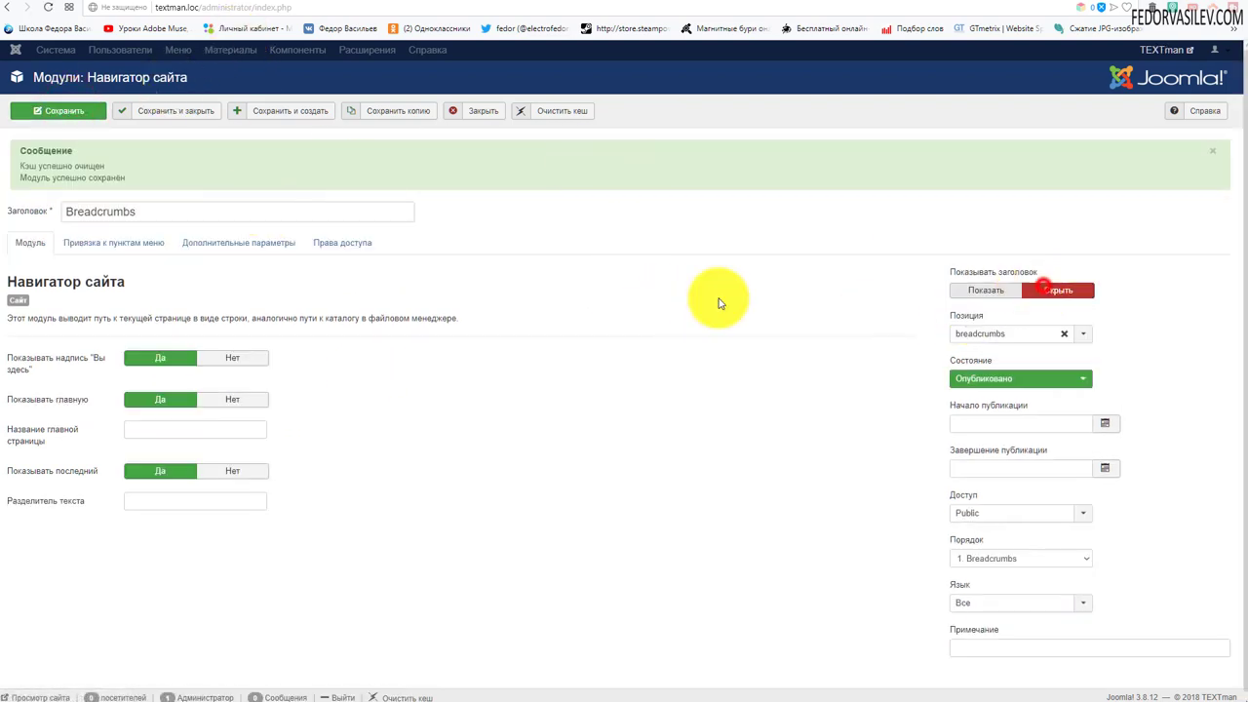
left_click_drag(156, 208, 33, 211)
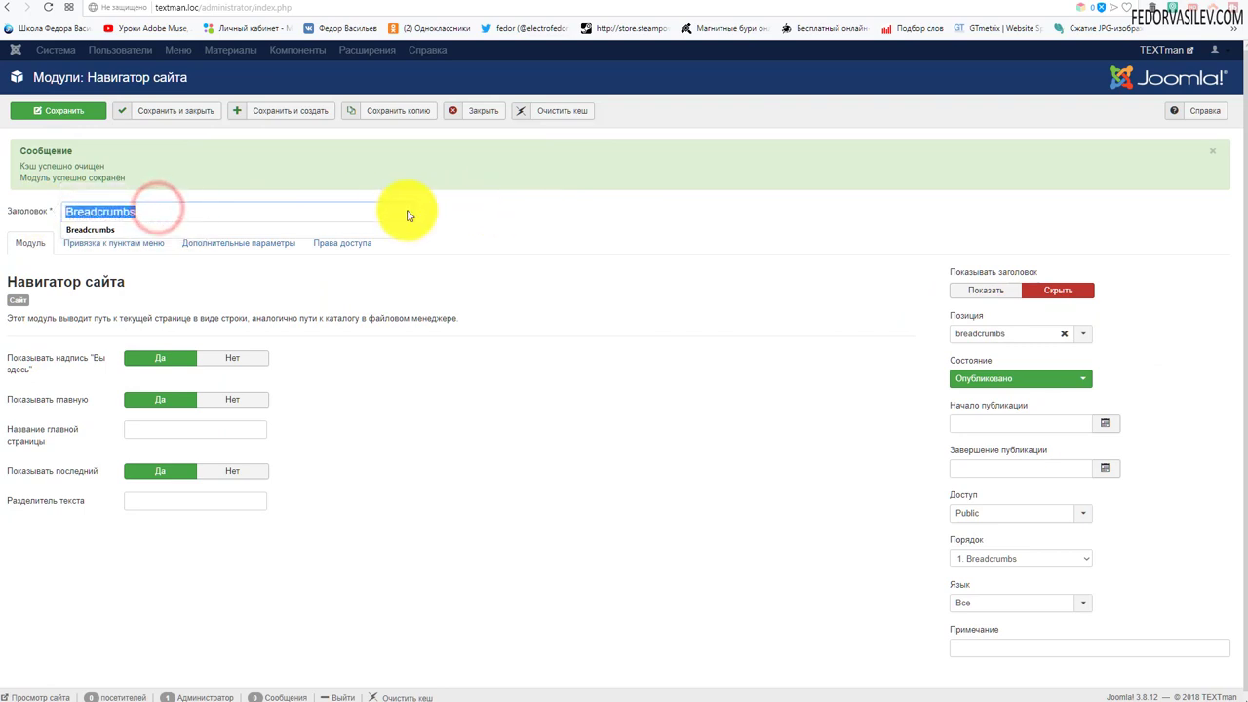
left_click(88, 109)
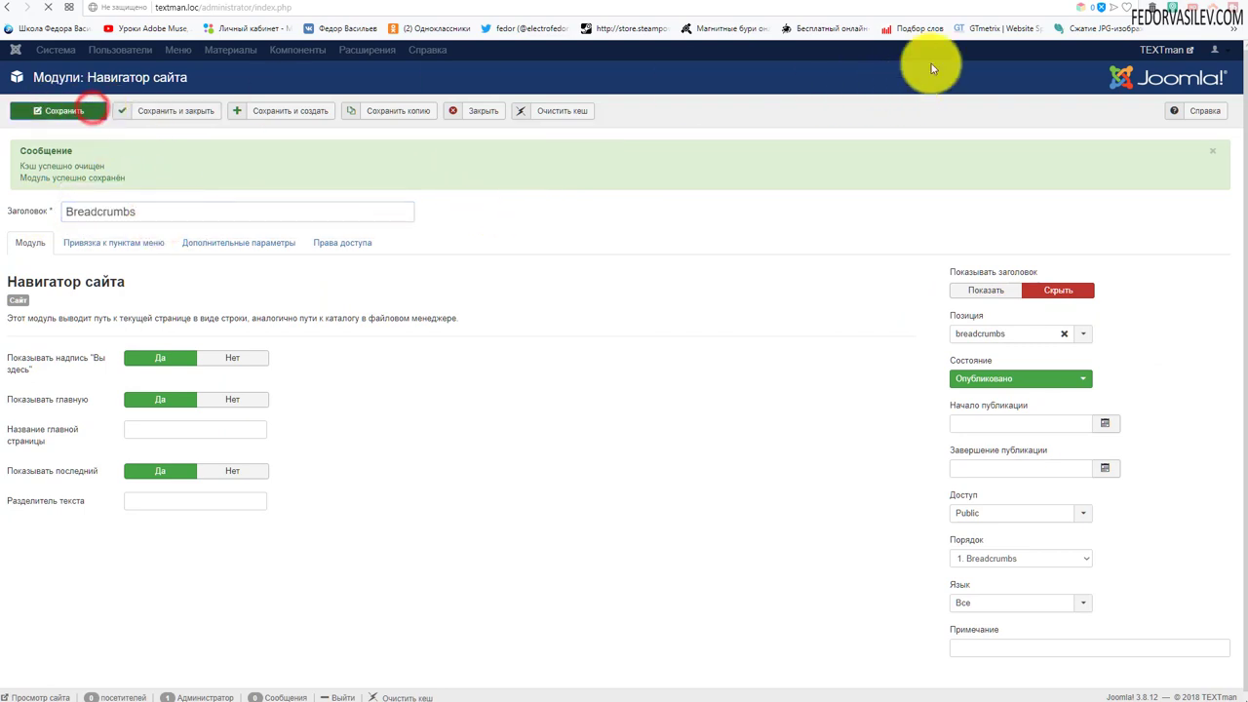
- Examine the breadcrumb trail above the CANON EOS 200D product on the site, from Вы здесь to the product name
left_click(1004, 2)
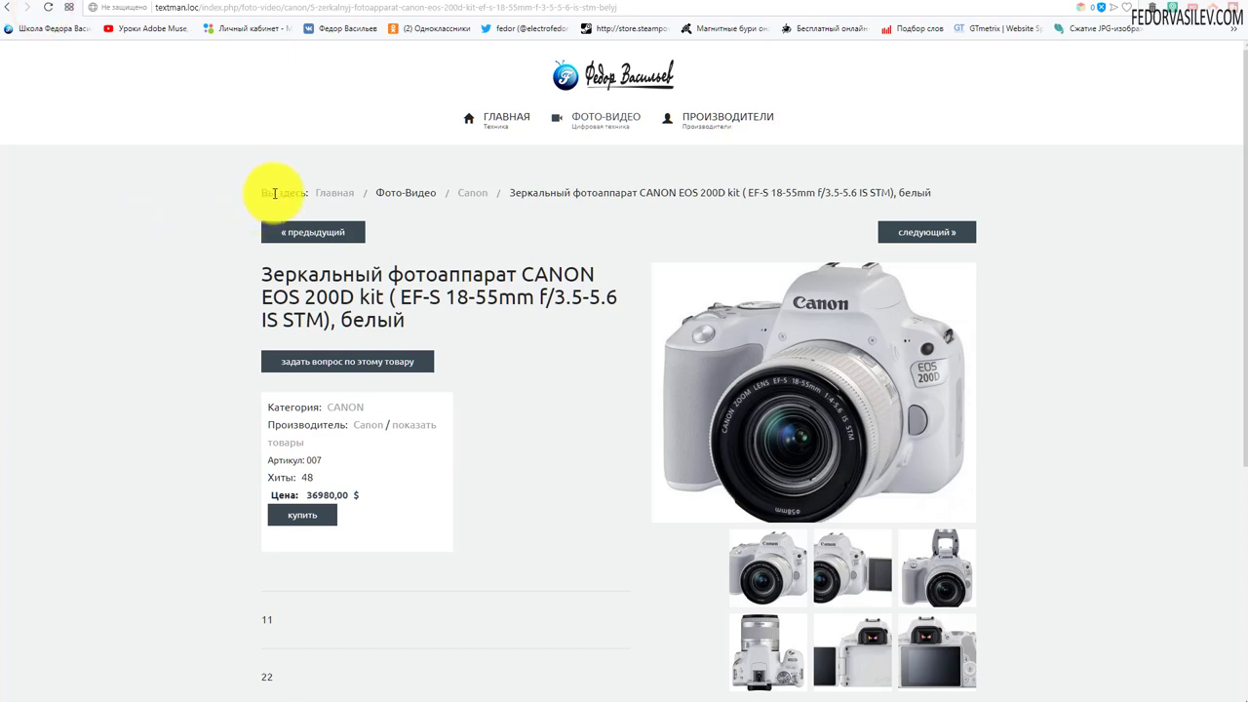
left_click_drag(274, 193, 613, 191)
left_click(611, 210)
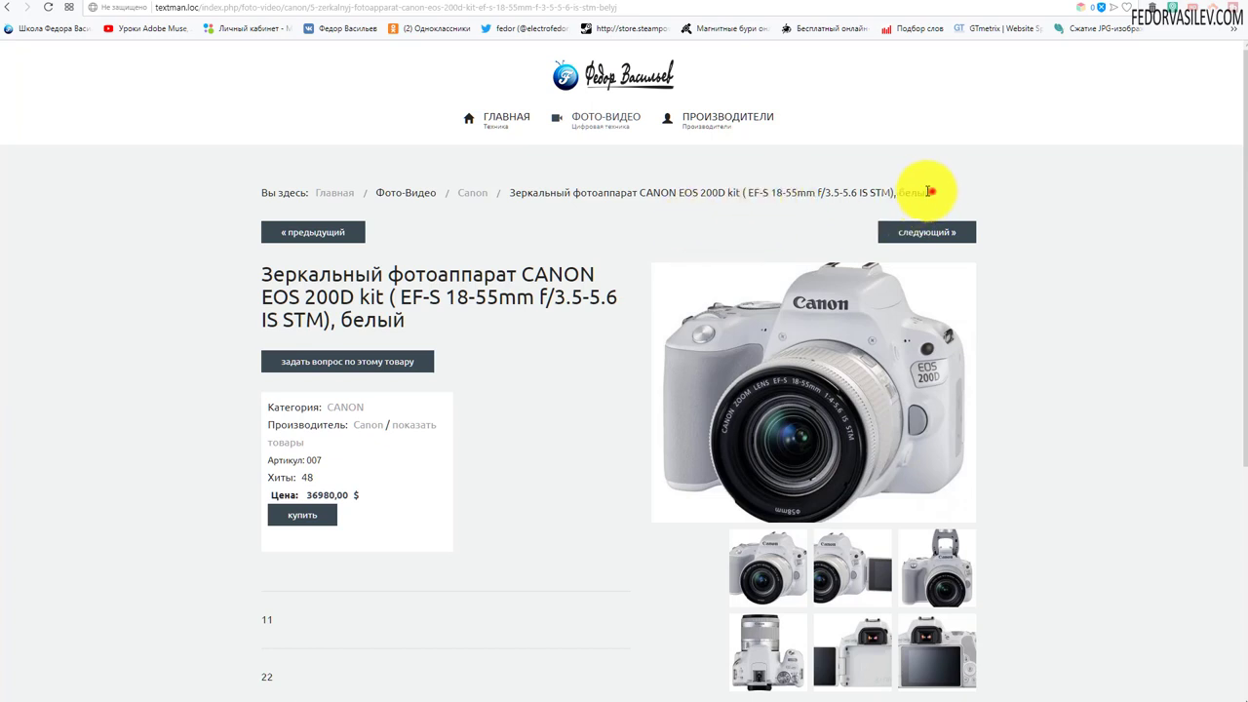
left_click_drag(931, 191, 215, 172)
left_click(196, 162)
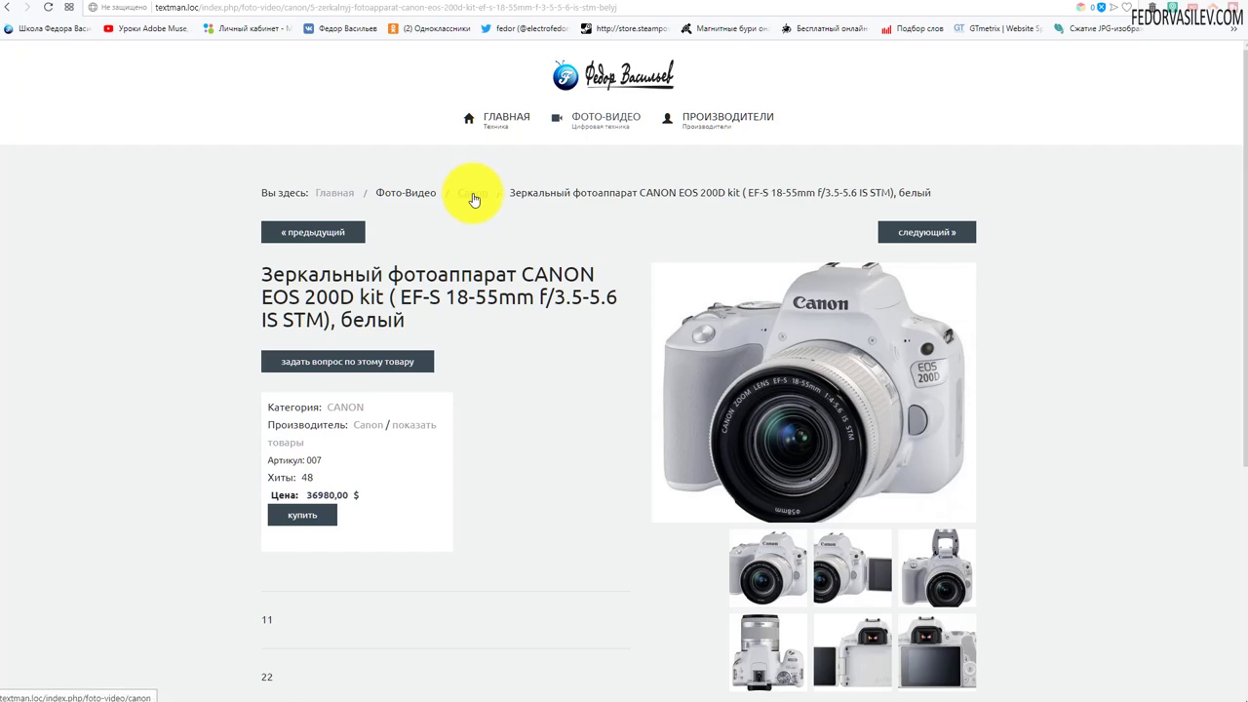
left_click_drag(514, 193, 687, 228)
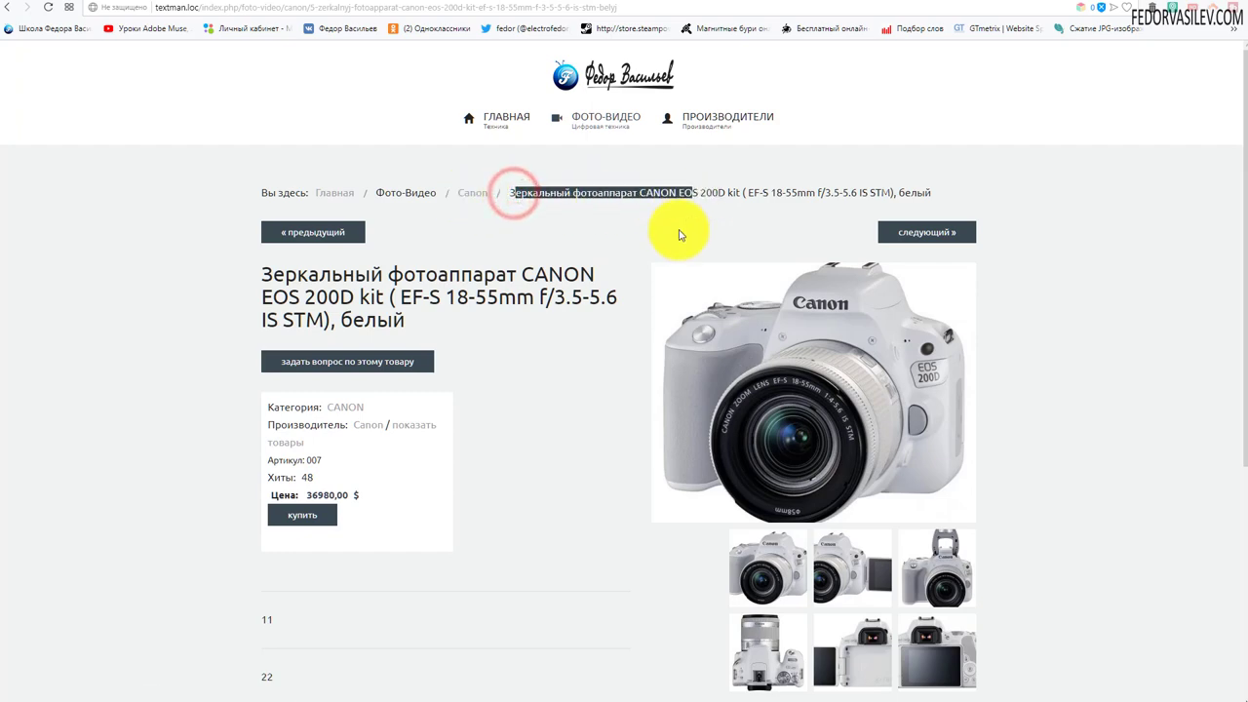
left_click(679, 230)
double_click(649, 192)
left_click(674, 234)
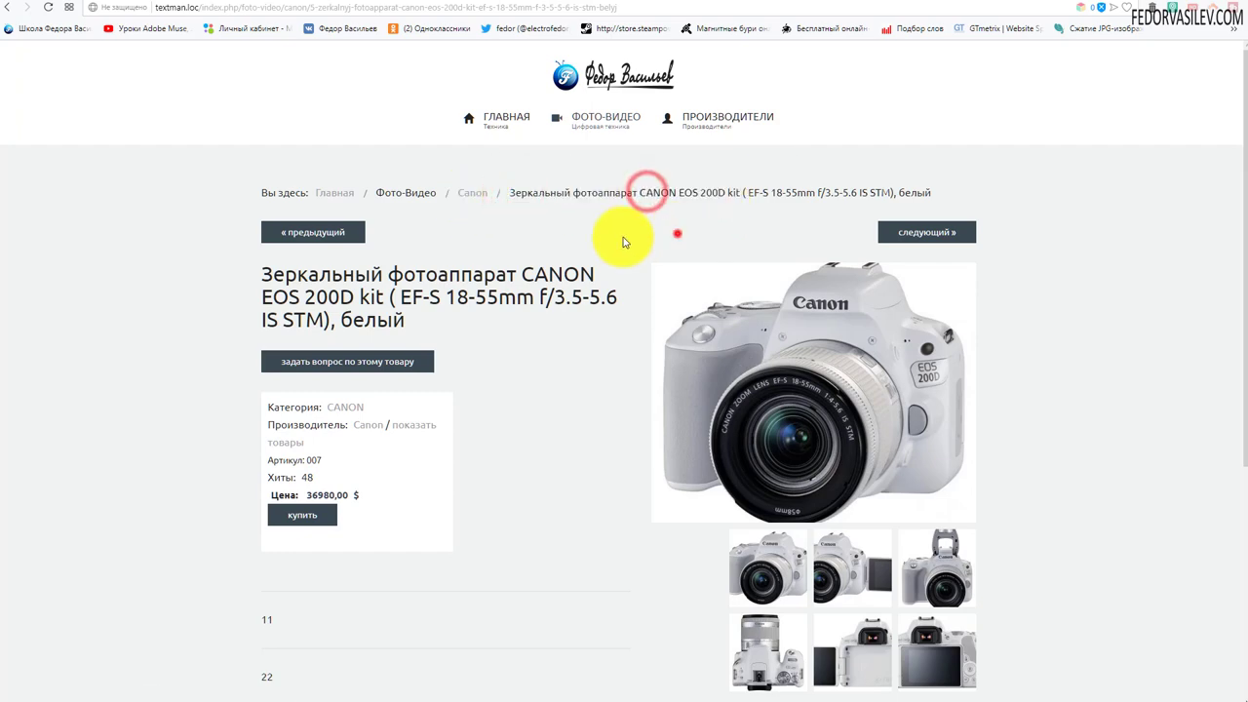
scroll(546, 234, "down", 4)
scroll(617, 379, "up", 4)
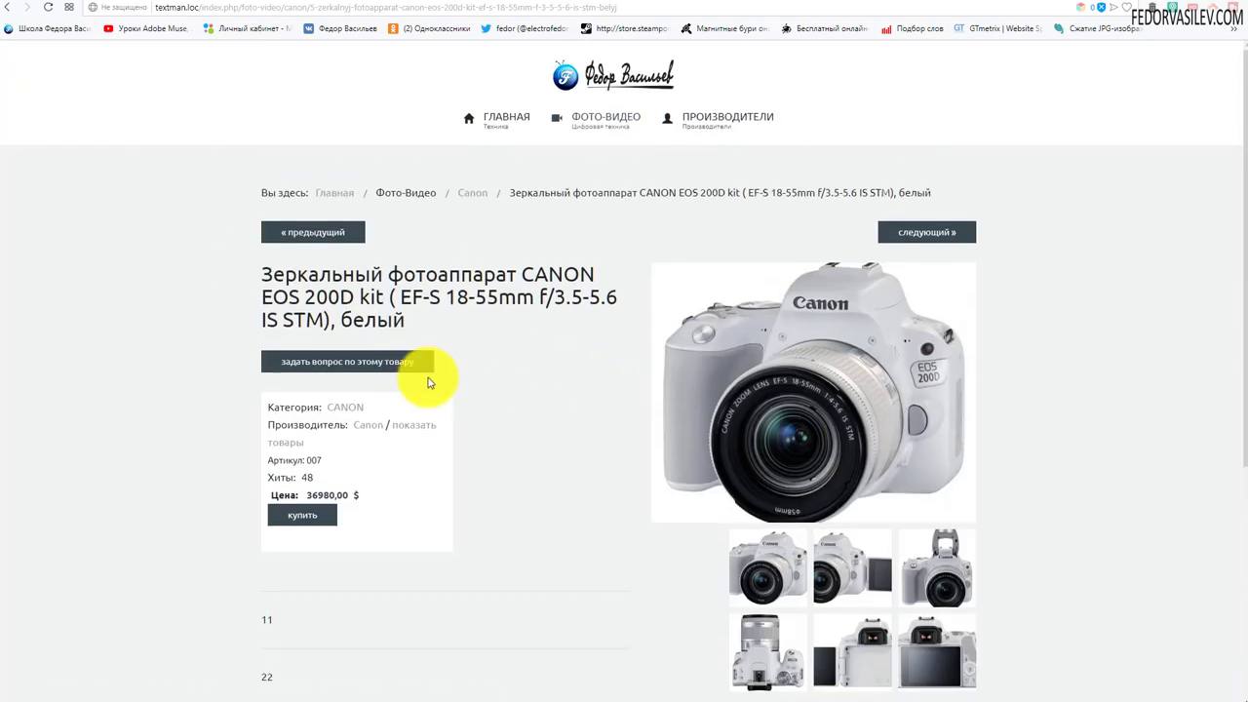
- Check the Canon and Главная breadcrumb links, going back to the CANON EOS 200D product page
left_click(485, 196)
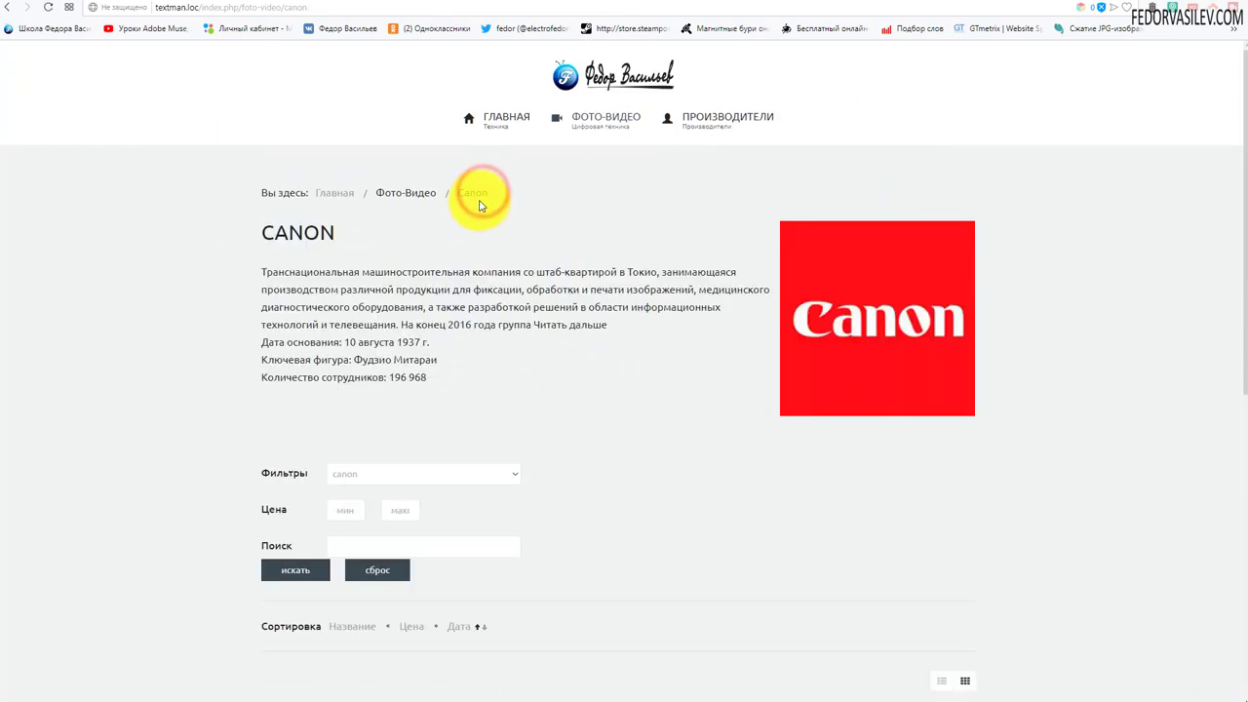
scroll(410, 265, "down", 5)
scroll(409, 271, "up", 5)
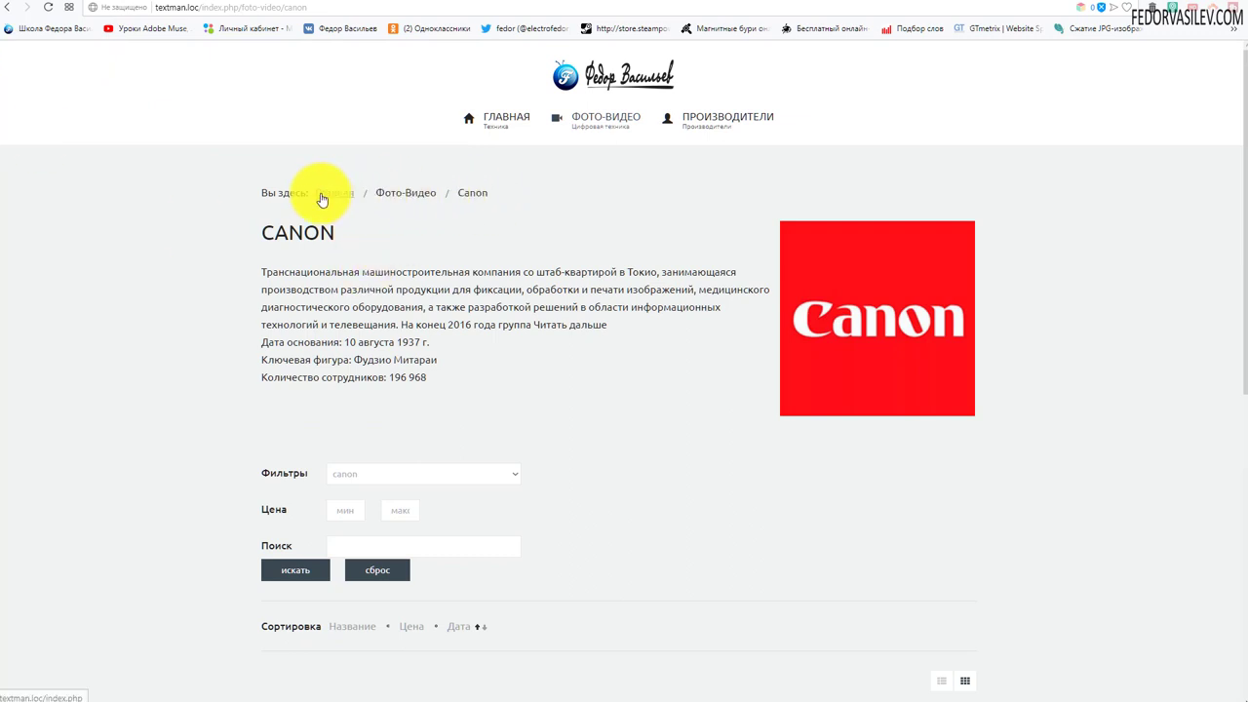
left_click(337, 195)
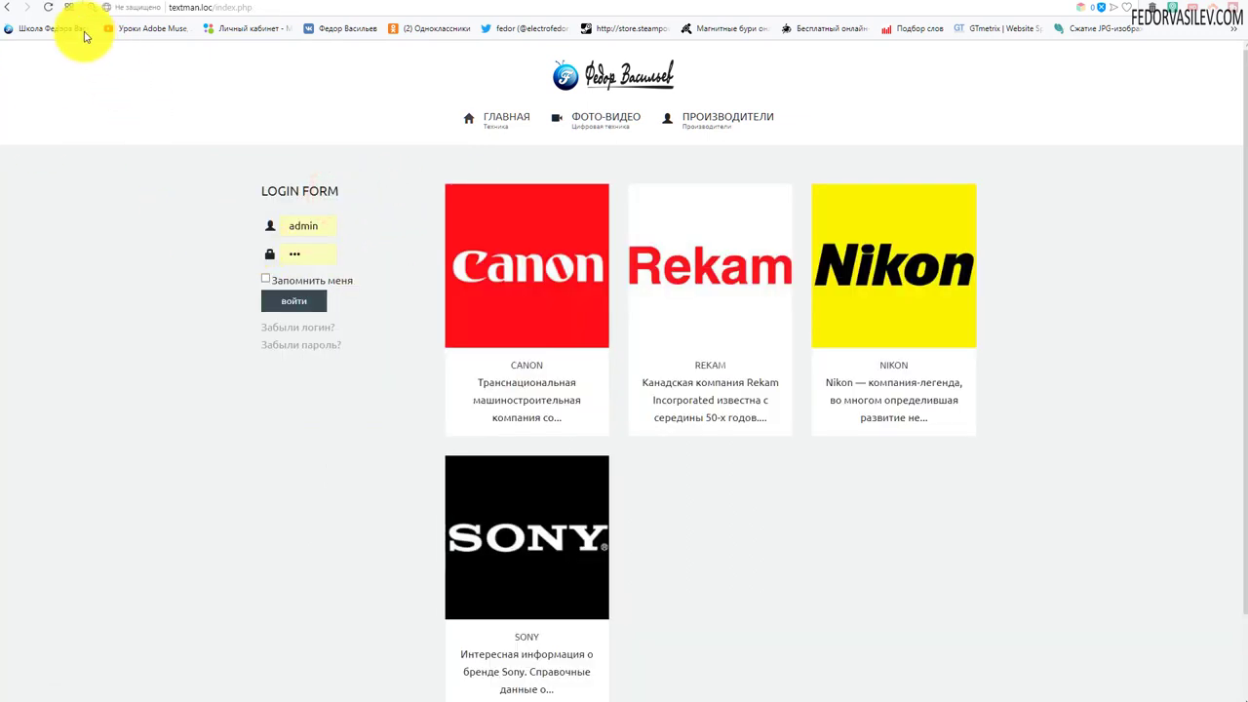
left_click(7, 8)
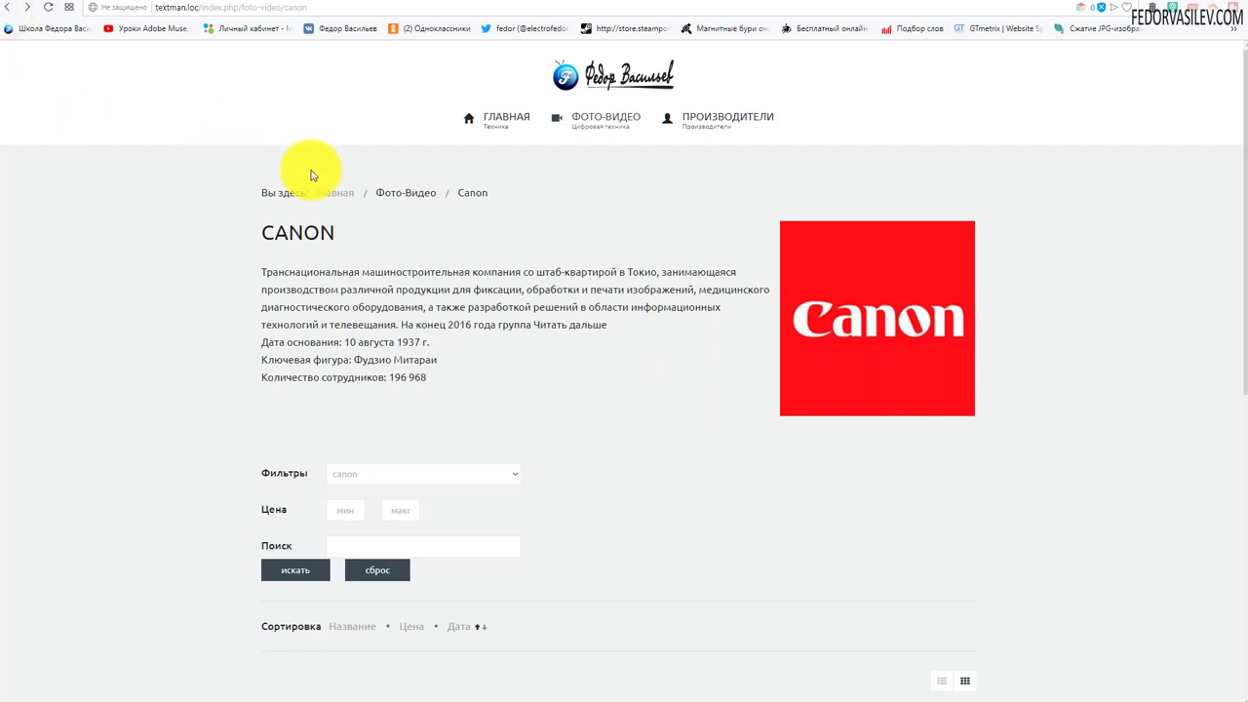
left_click(337, 195)
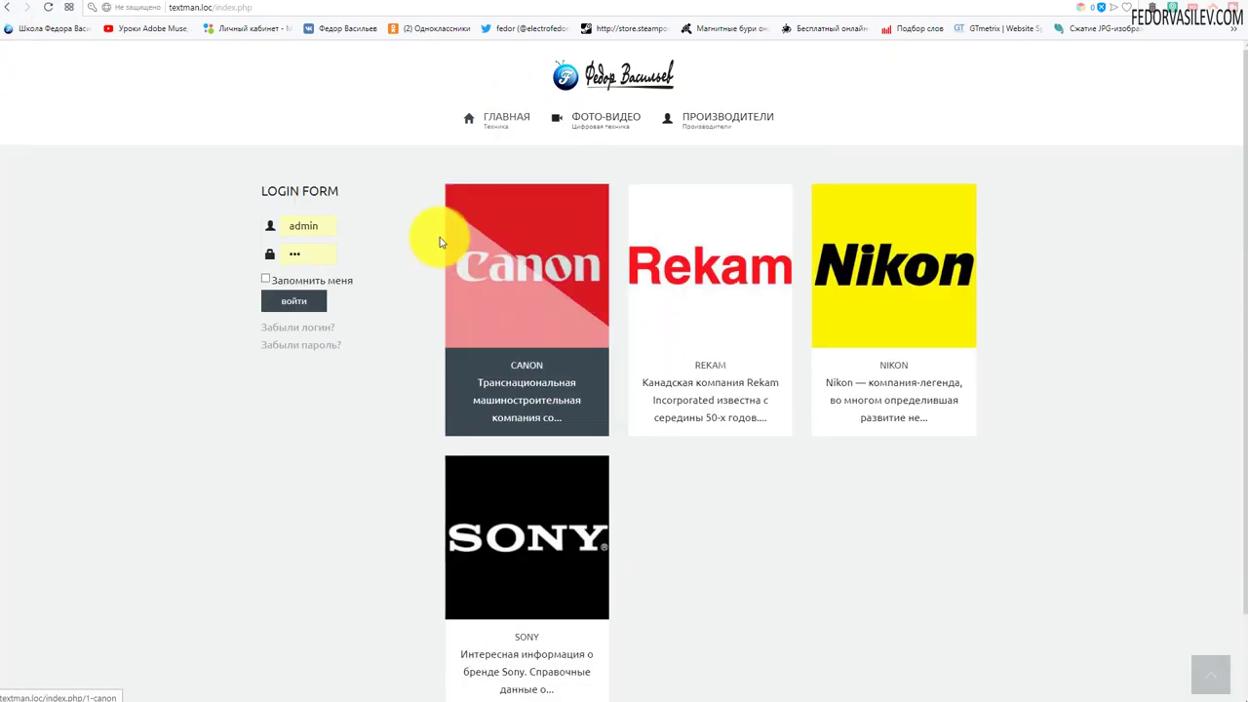
left_click(7, 8)
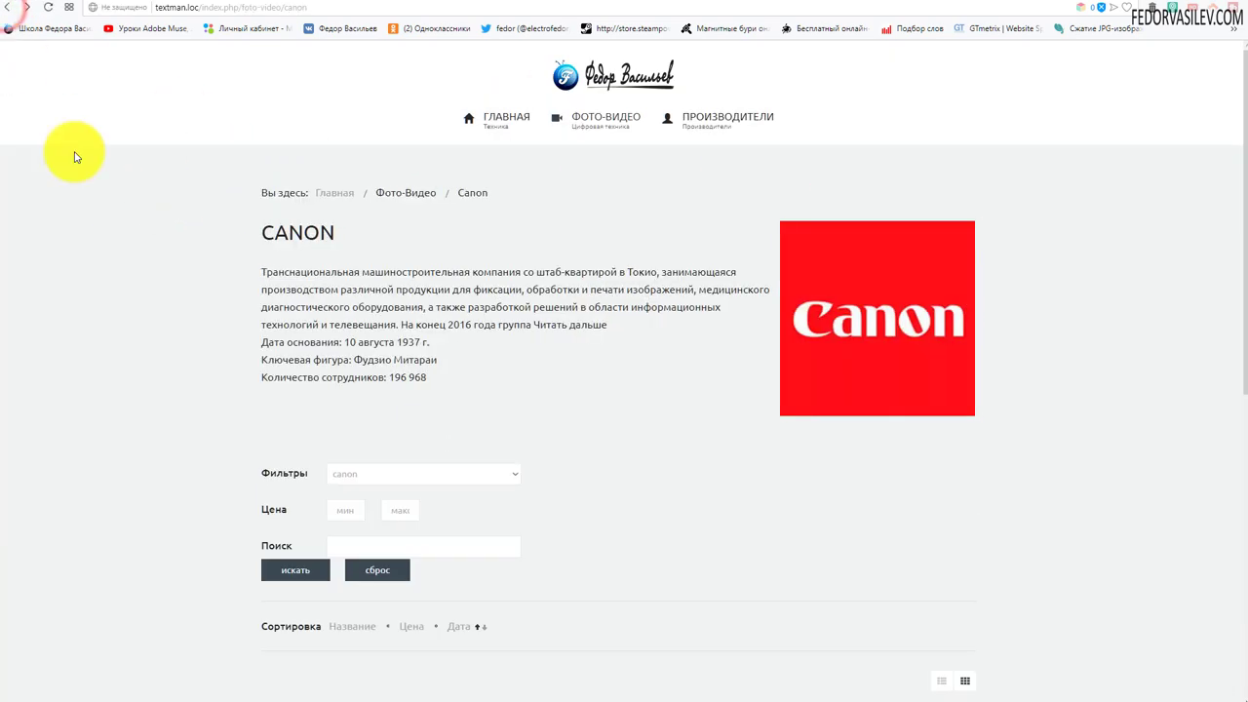
left_click_drag(263, 192, 294, 193)
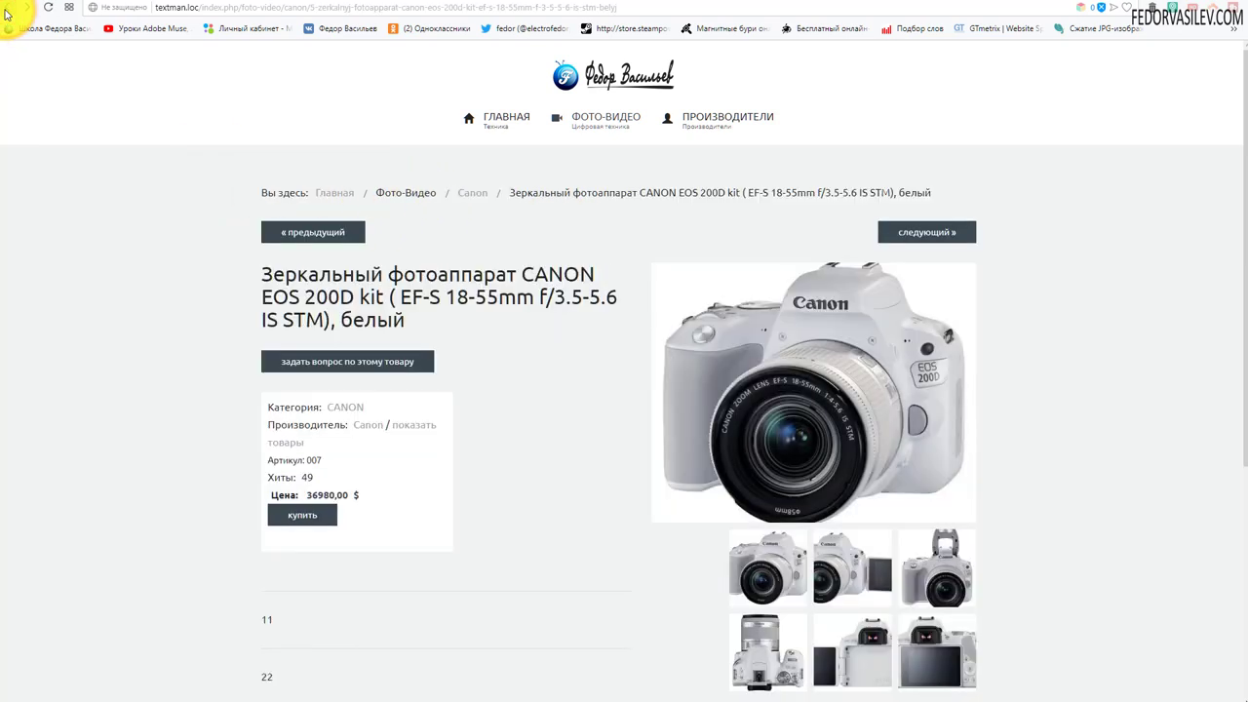
- Set Показывать надпись "Вы здесь" to Нет in the Breadcrumbs module, save it and reload the product page
left_click(965, 5)
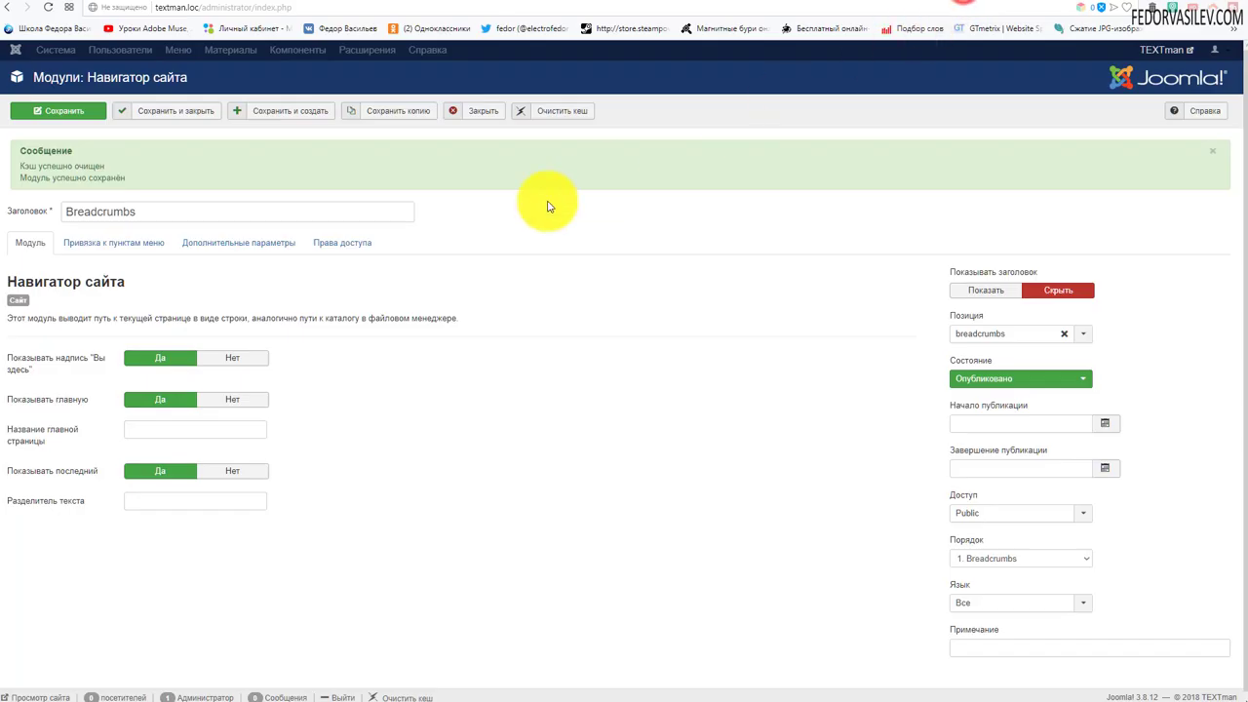
mouse_move(39, 367)
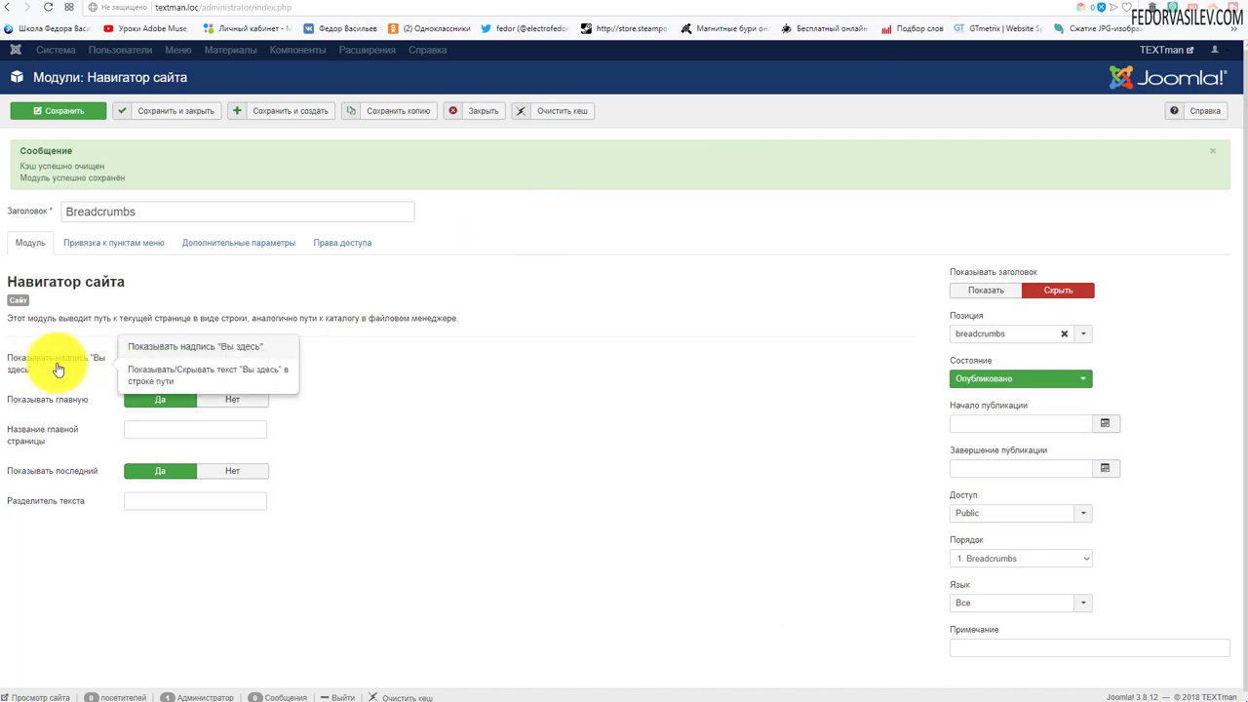
left_click(251, 358)
left_click(90, 112)
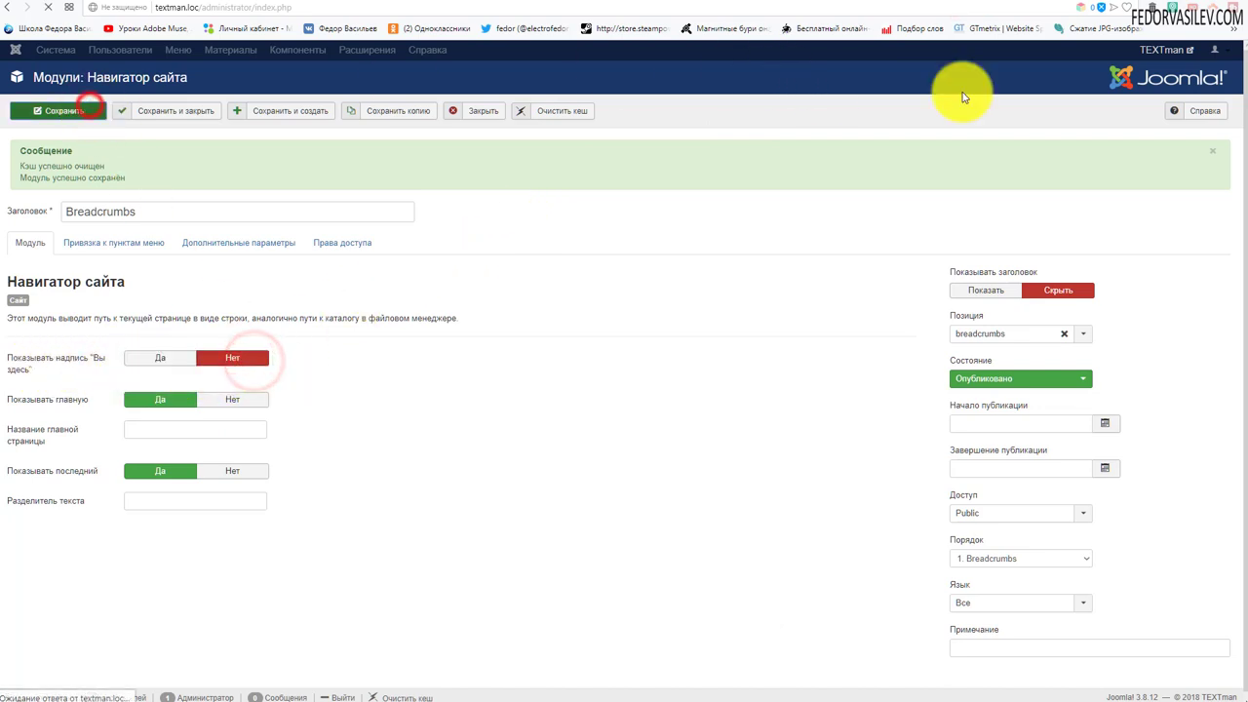
left_click(1014, 5)
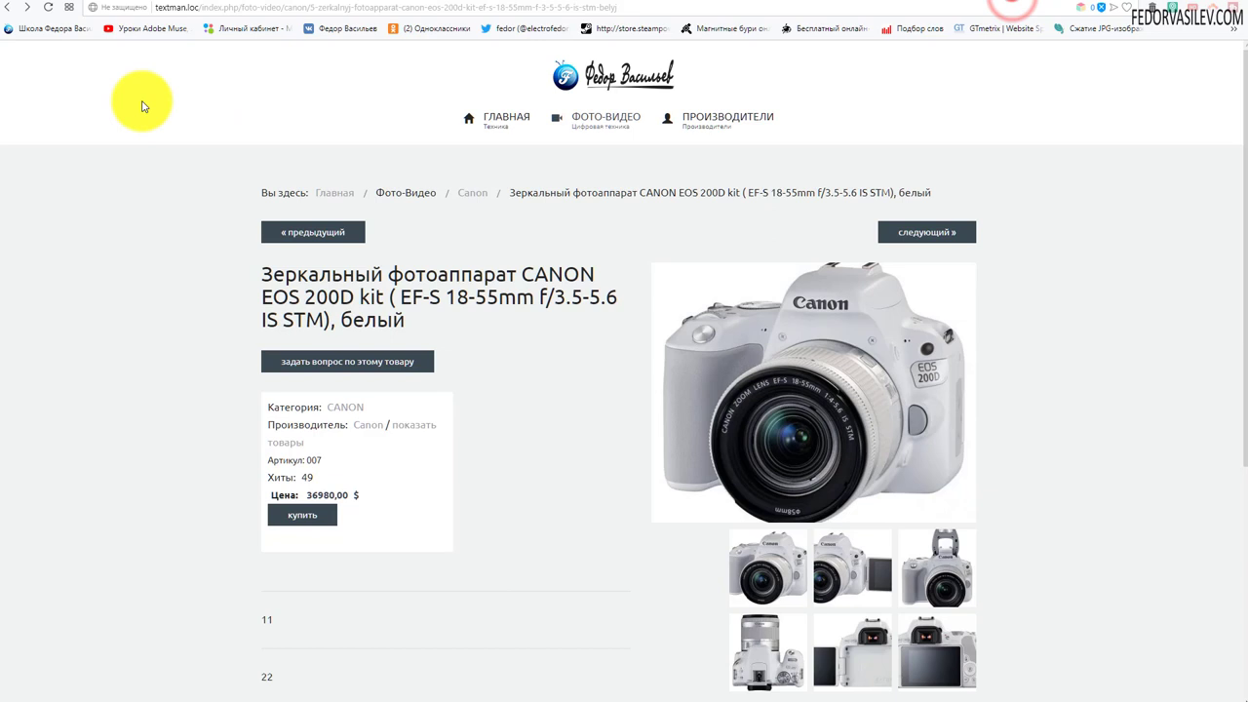
left_click(54, 8)
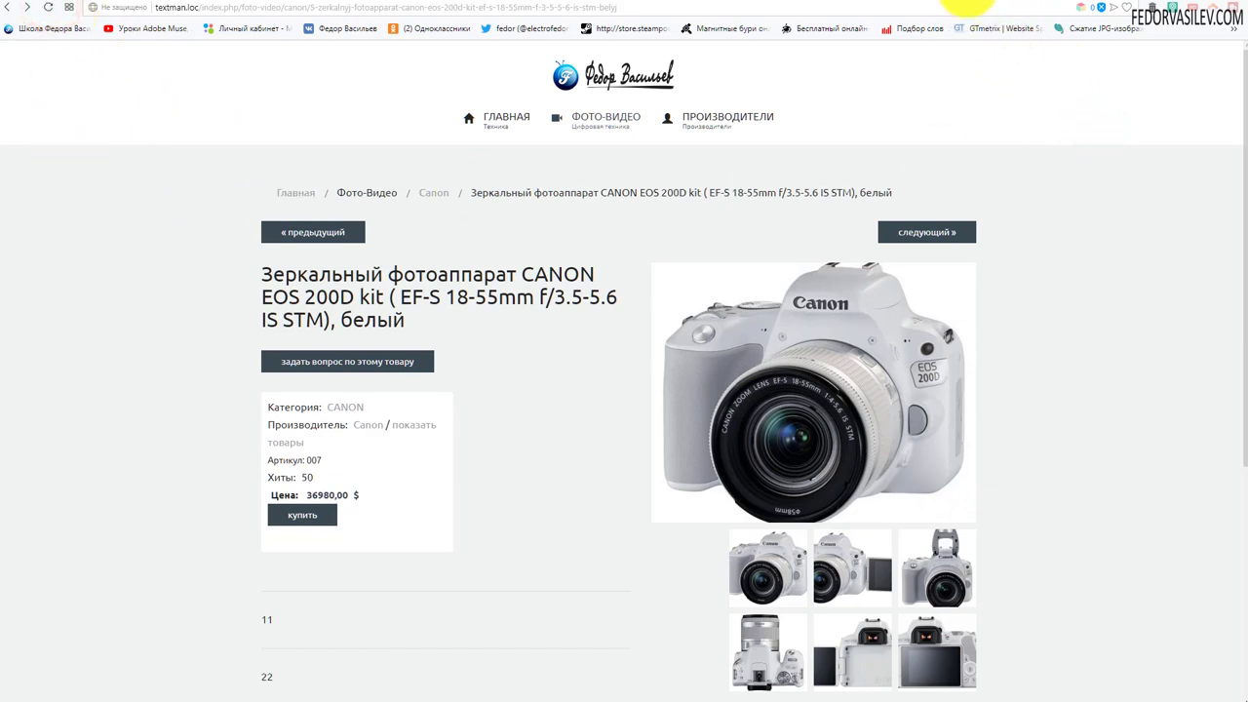
- Follow the Canon breadcrumb to the category's product list and view the CANON PowerShot SX60 HS product
left_click(968, 3)
left_click(965, 4)
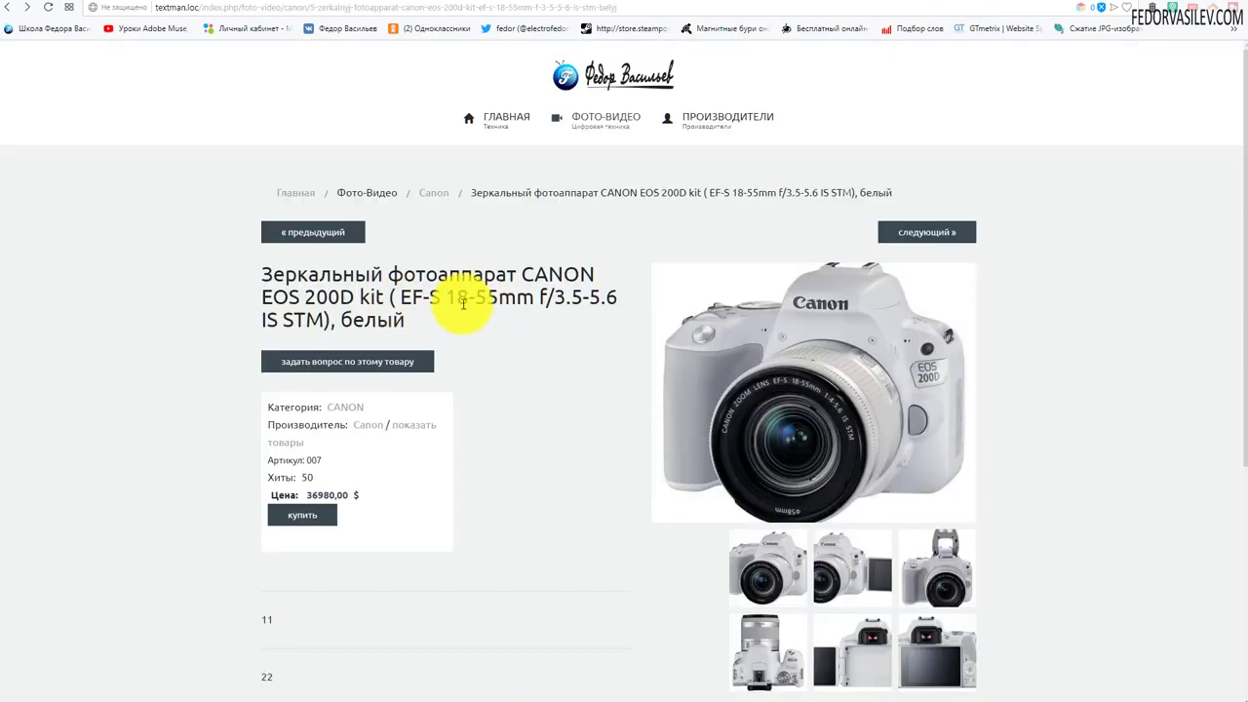
scroll(429, 273, "down", 2)
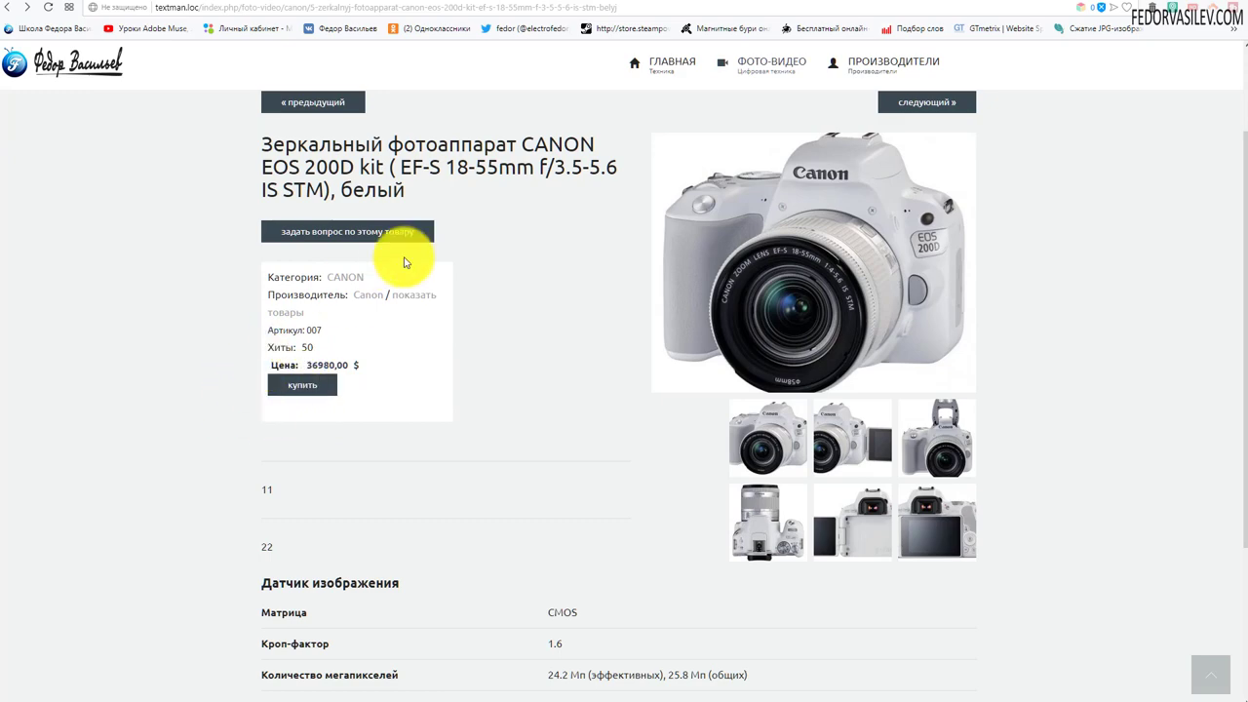
scroll(407, 262, "up", 2)
left_click(431, 192)
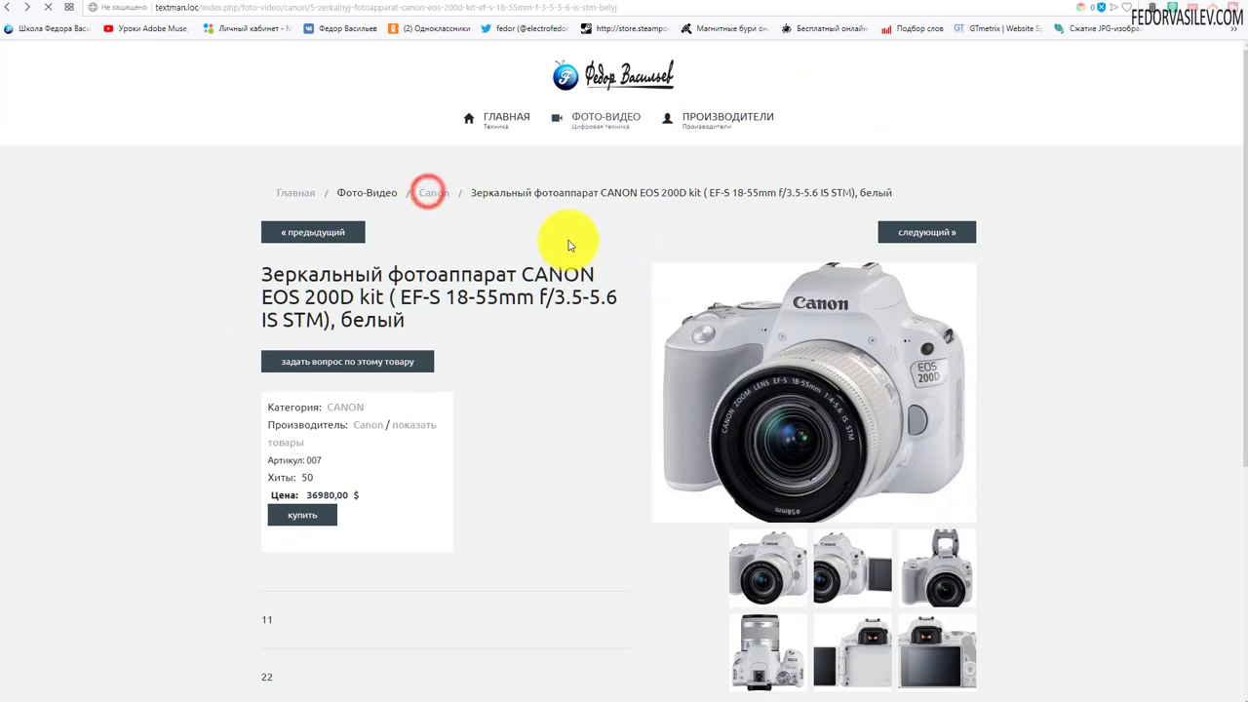
scroll(565, 237, "down", 5)
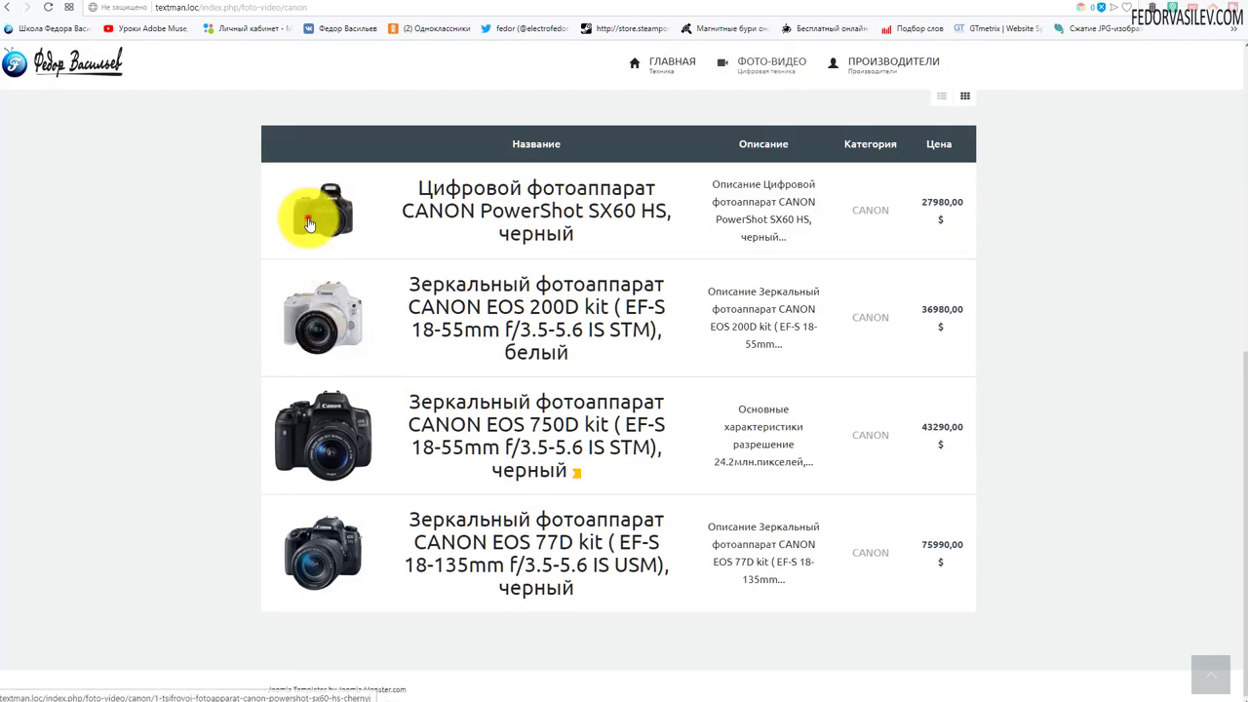
left_click(308, 224)
scroll(89, 337, "down", 2)
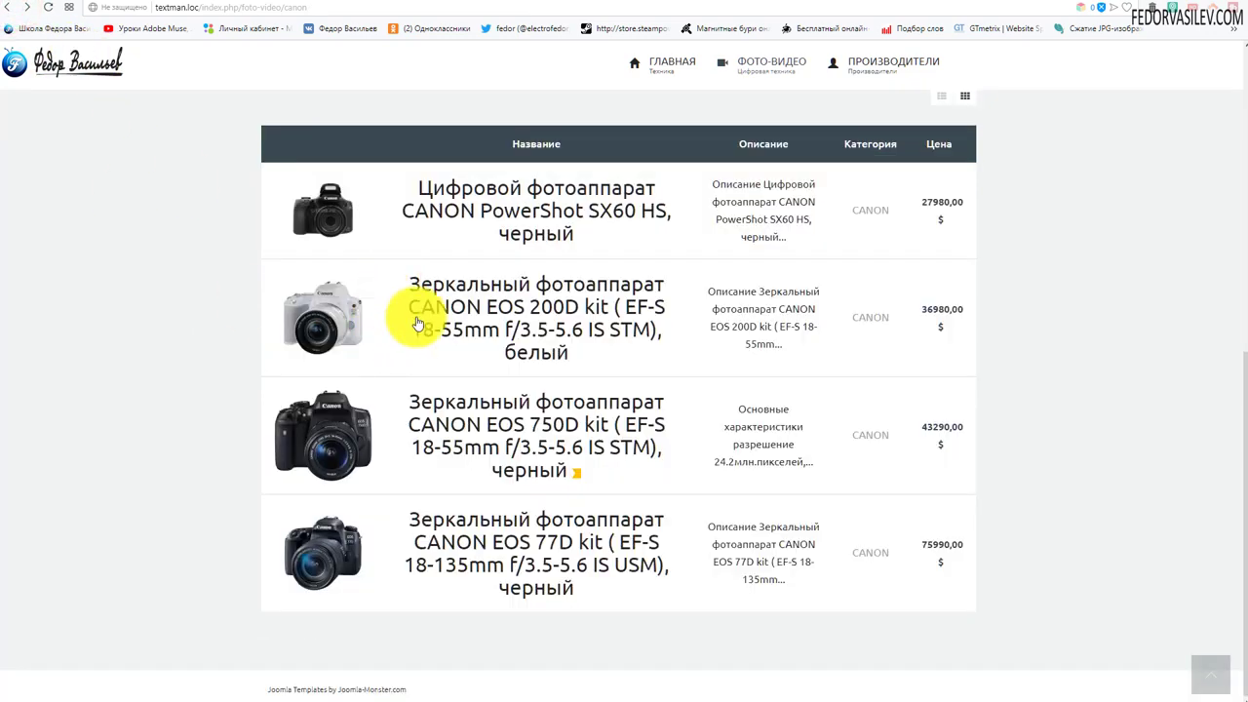
- Open the CANON EOS 200D product from the Canon list and examine the currency sign beside its price
left_click(443, 300)
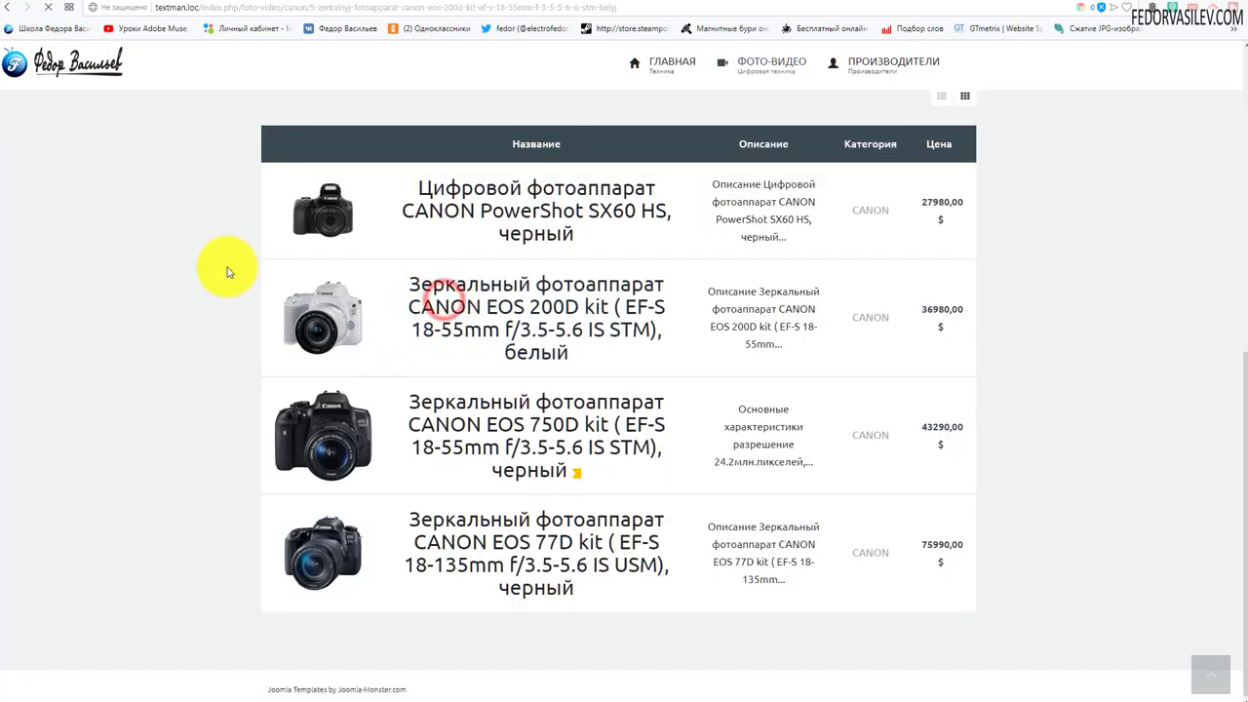
scroll(322, 297, "down", 1)
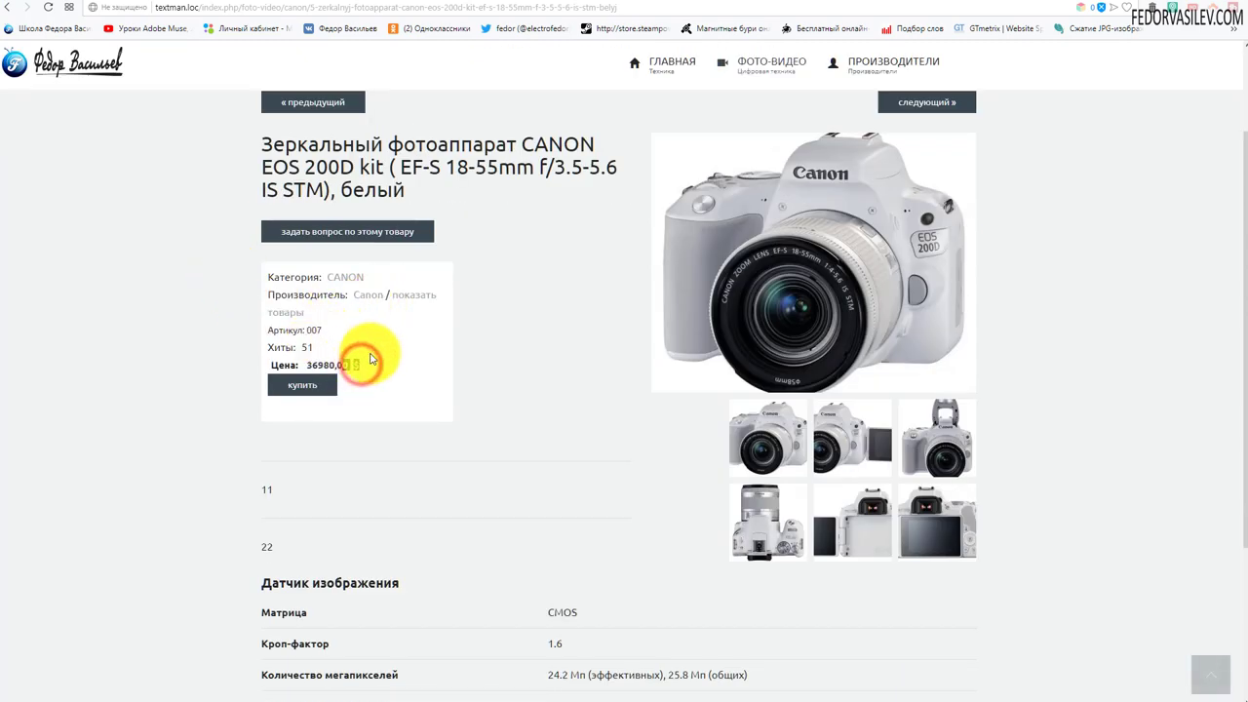
left_click(399, 315)
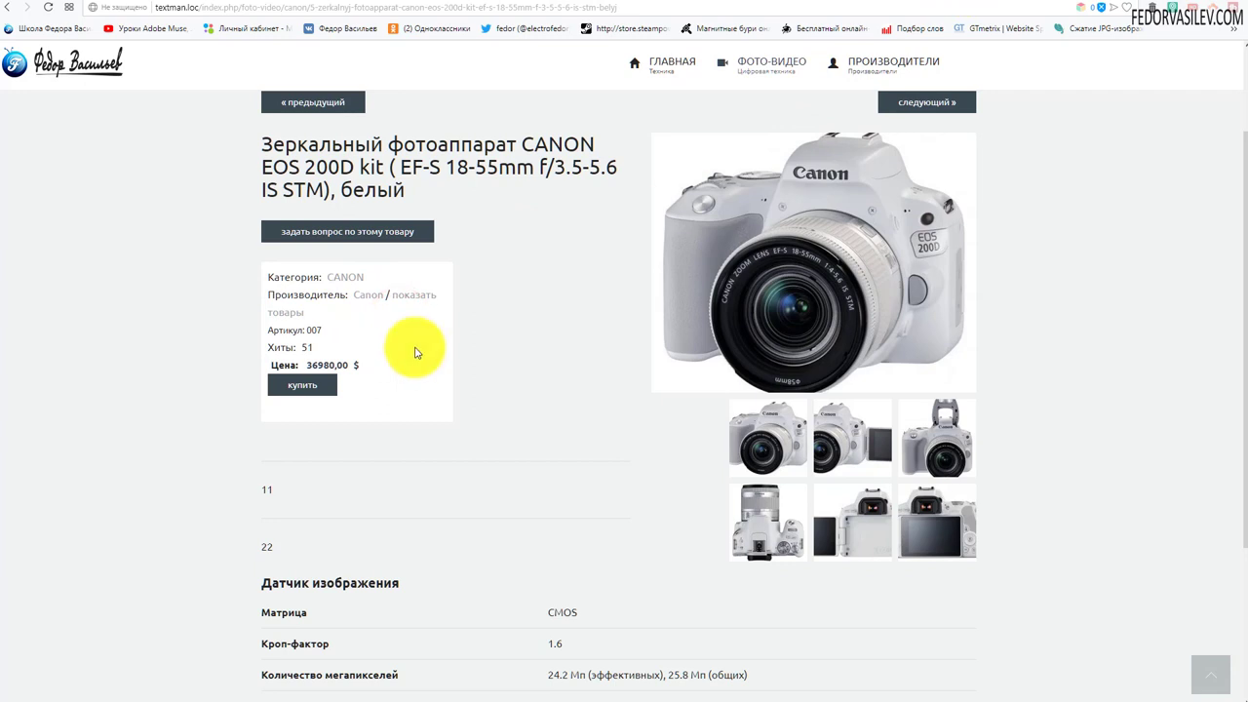
double_click(354, 363)
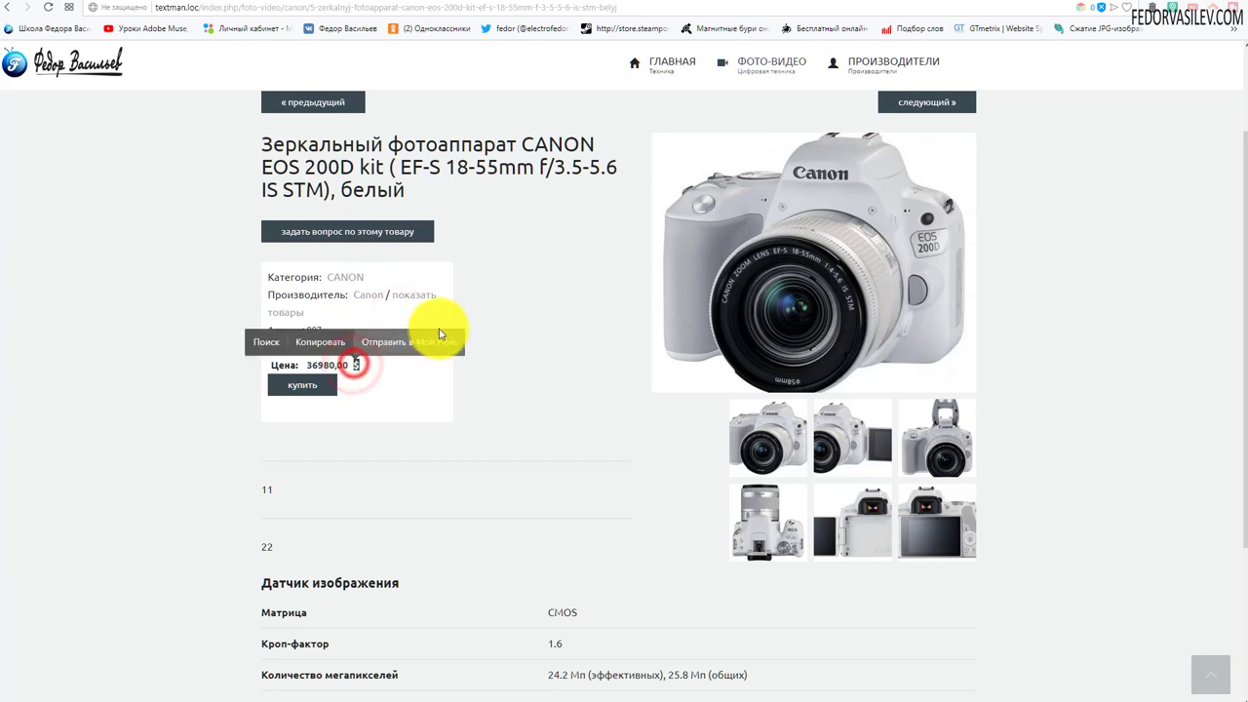
left_click(583, 293)
- Return to the administrator and open the DJ-Catalog2 component's Настройка page, going through its options past the contact form settings
key("ctrl+Tab")
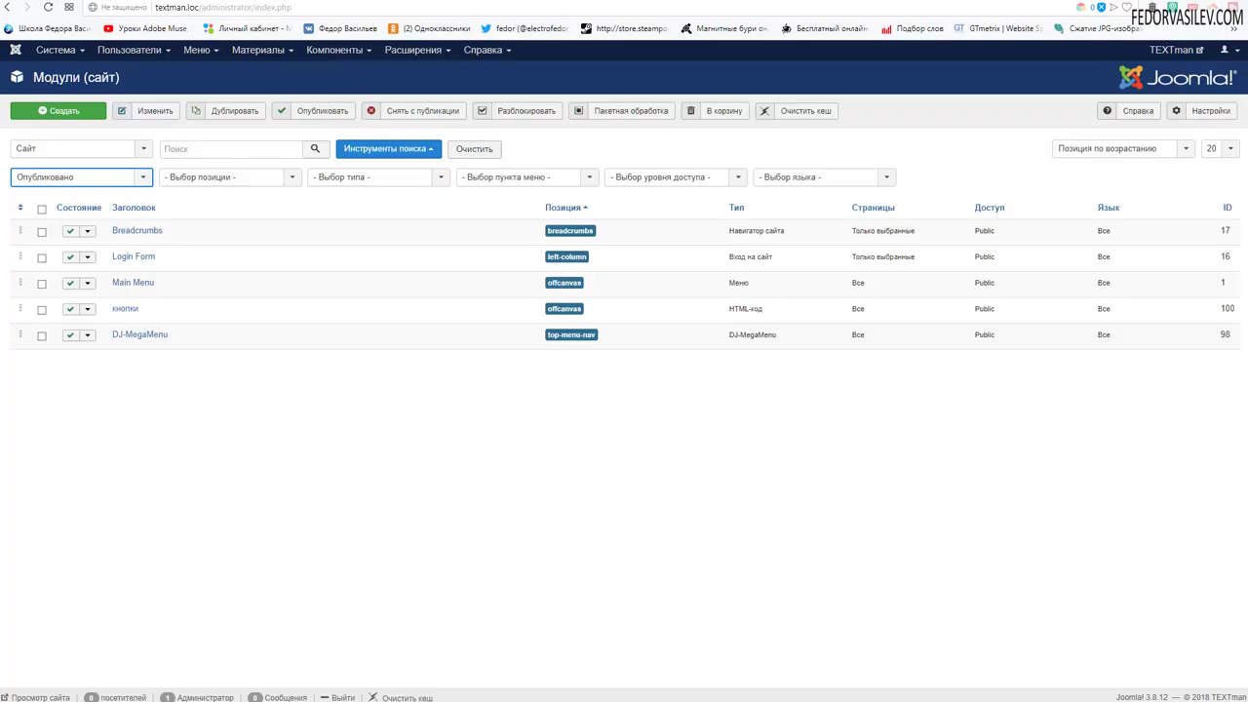
mouse_move(335, 50)
mouse_move(331, 71)
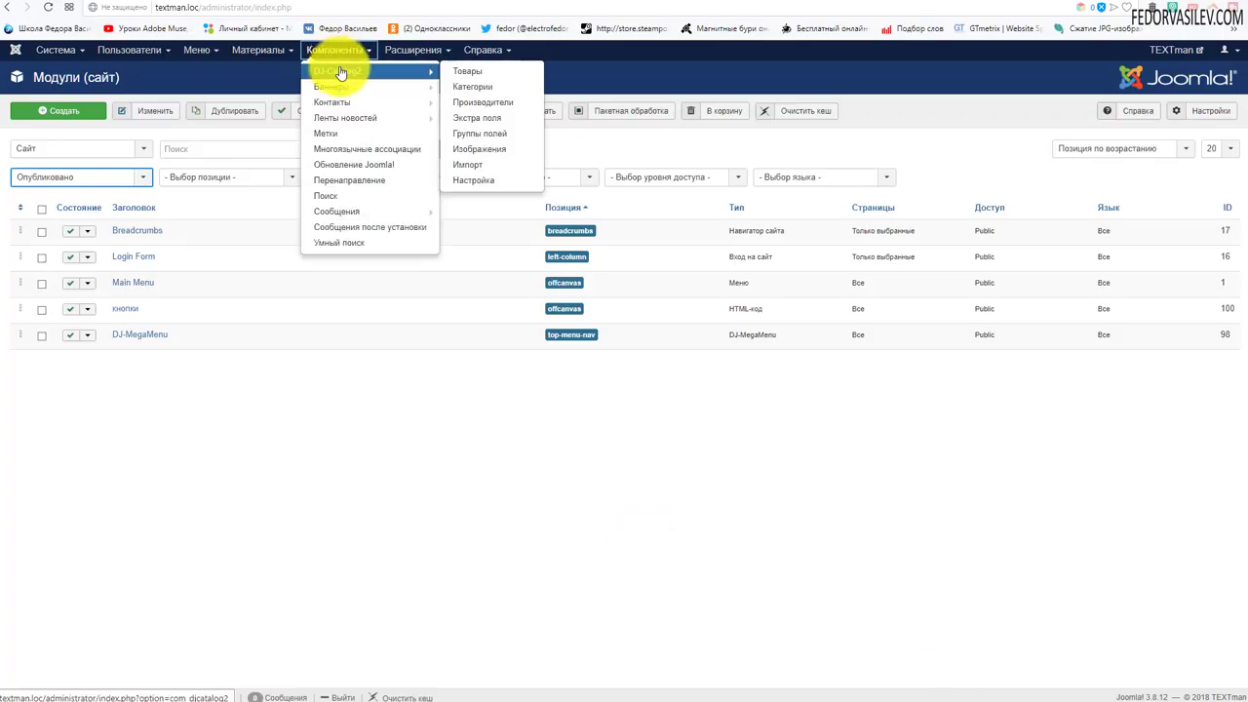
left_click(467, 182)
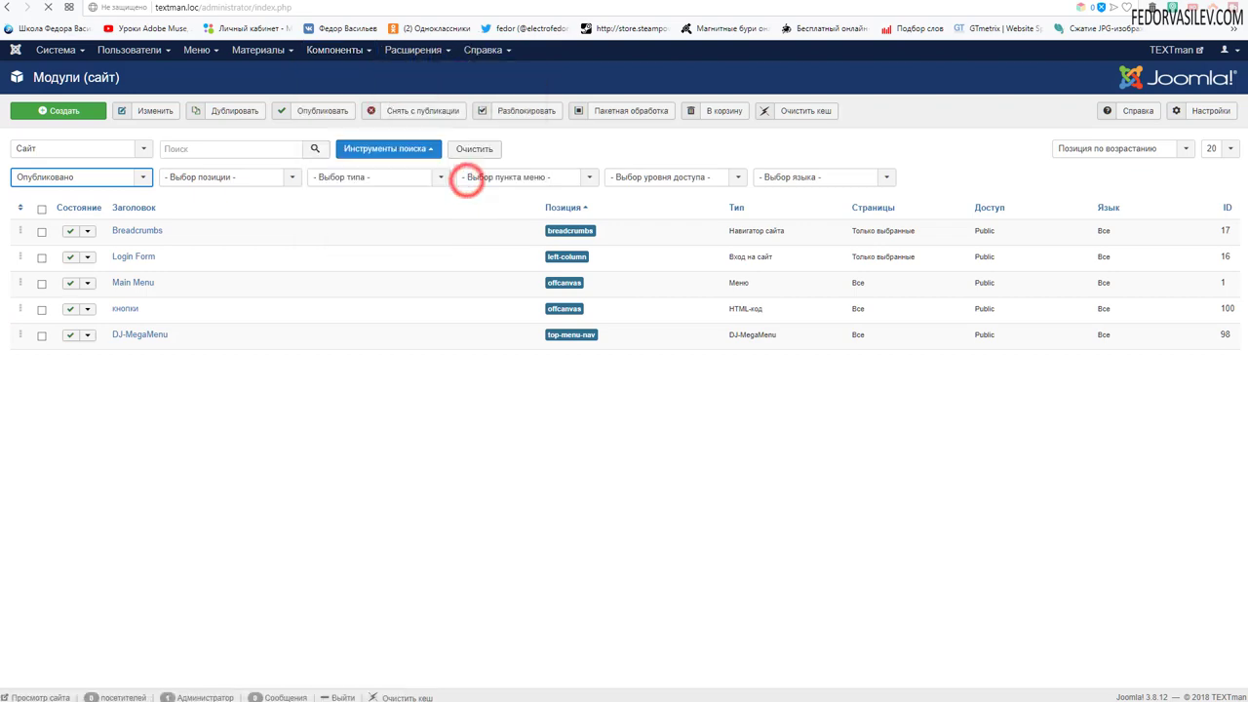
scroll(740, 217, "down", 10)
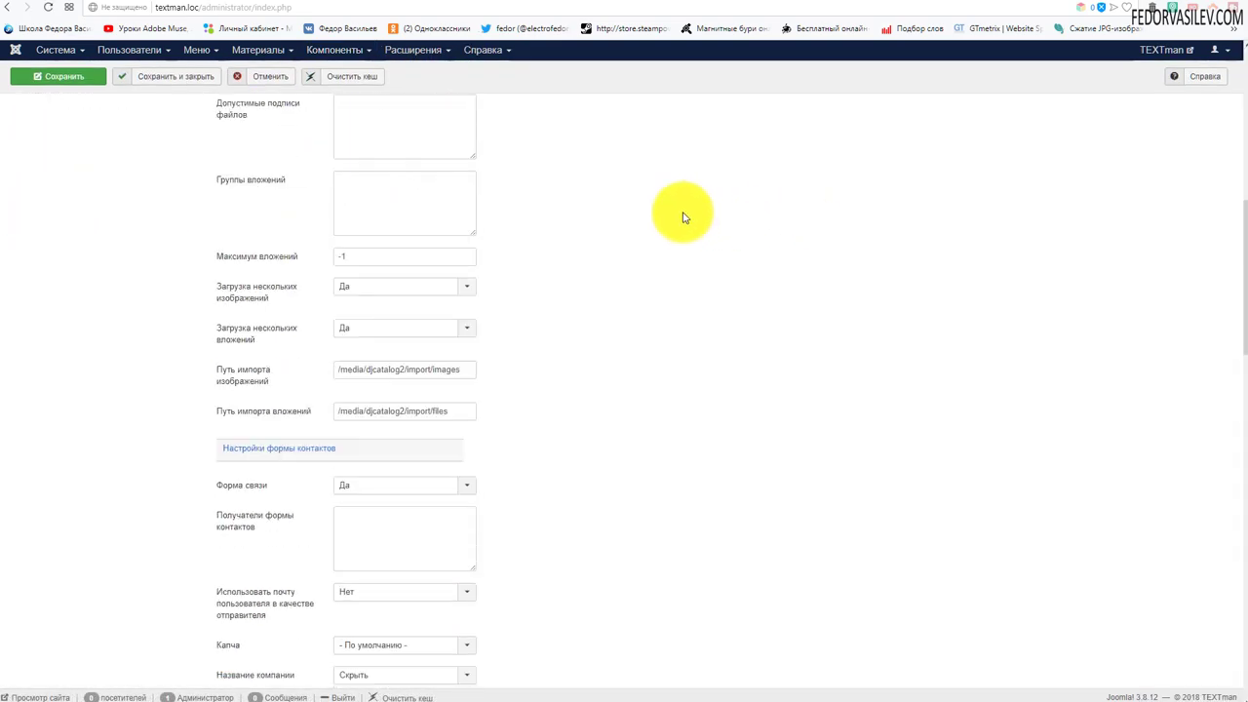
- In the catalog's currency and price settings, set the currency (Валюта) to Руб
scroll(682, 217, "down", 10)
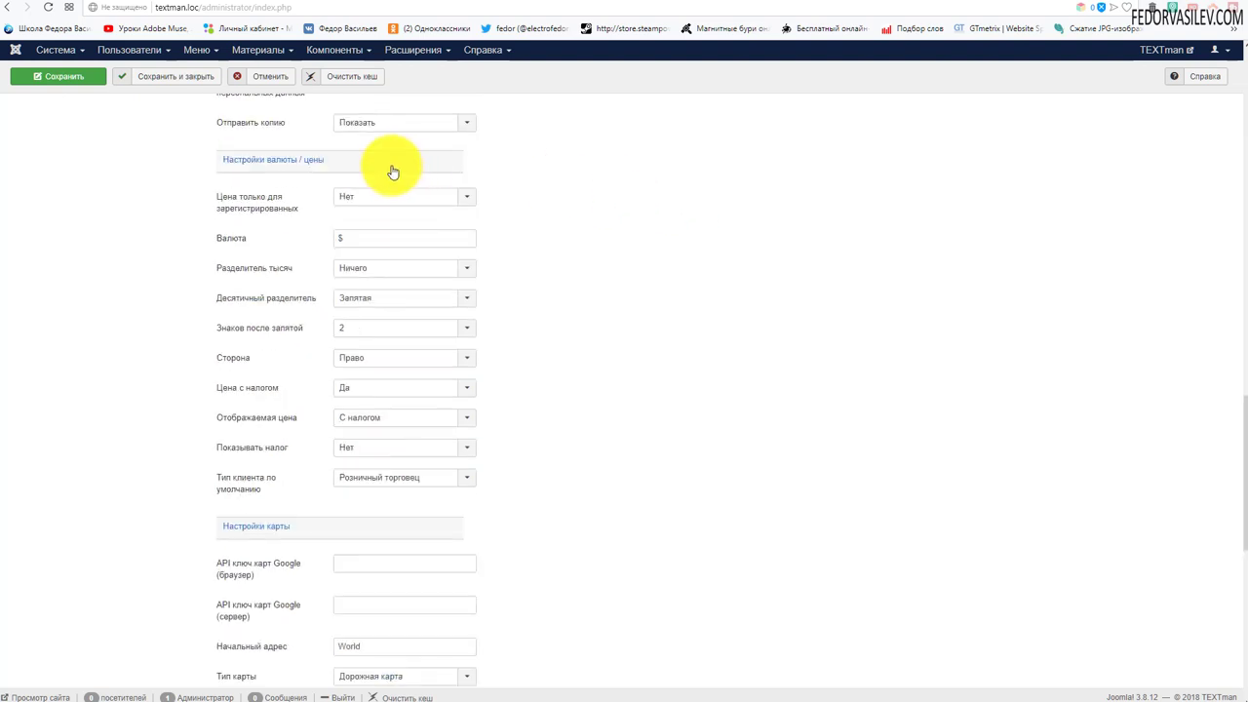
left_click_drag(335, 159, 247, 167)
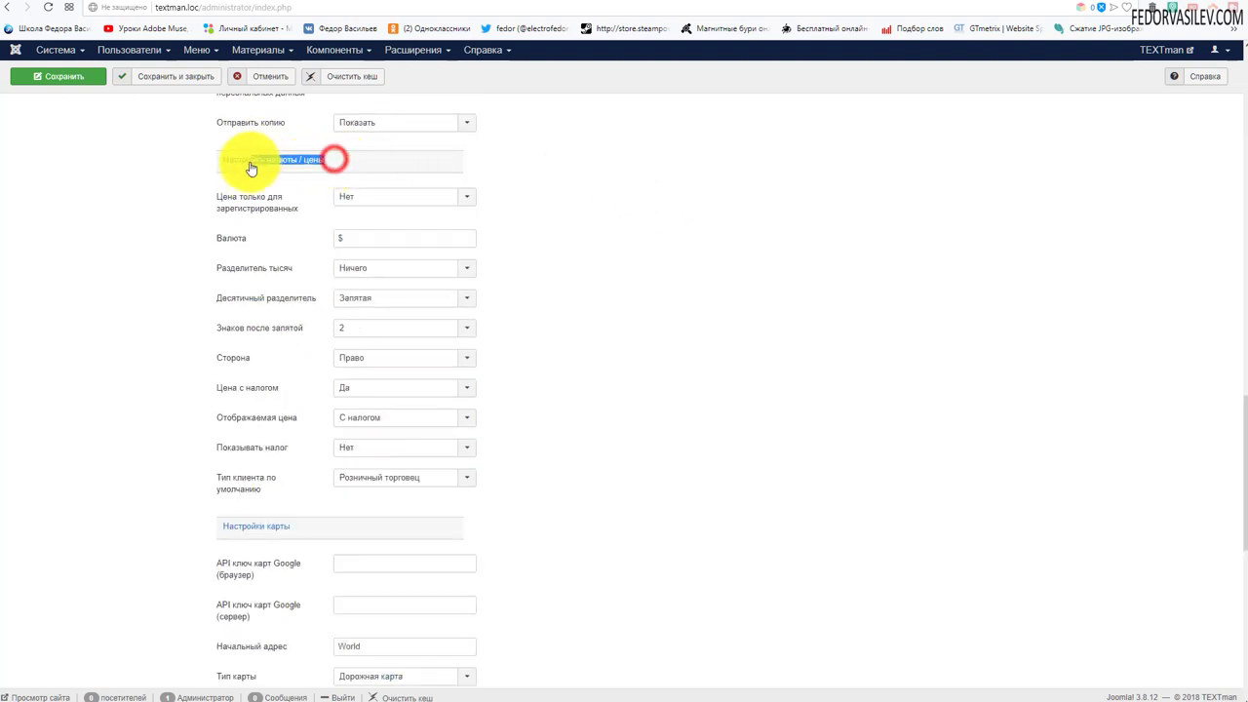
left_click(711, 176)
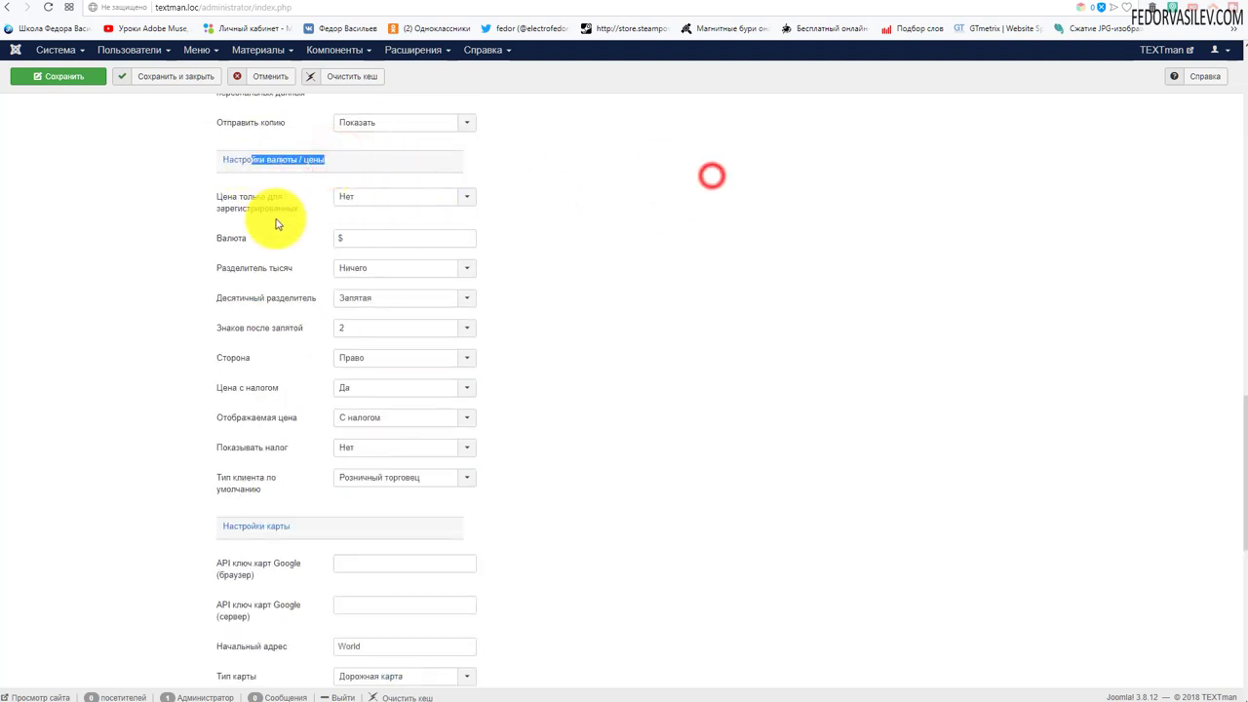
left_click(353, 197)
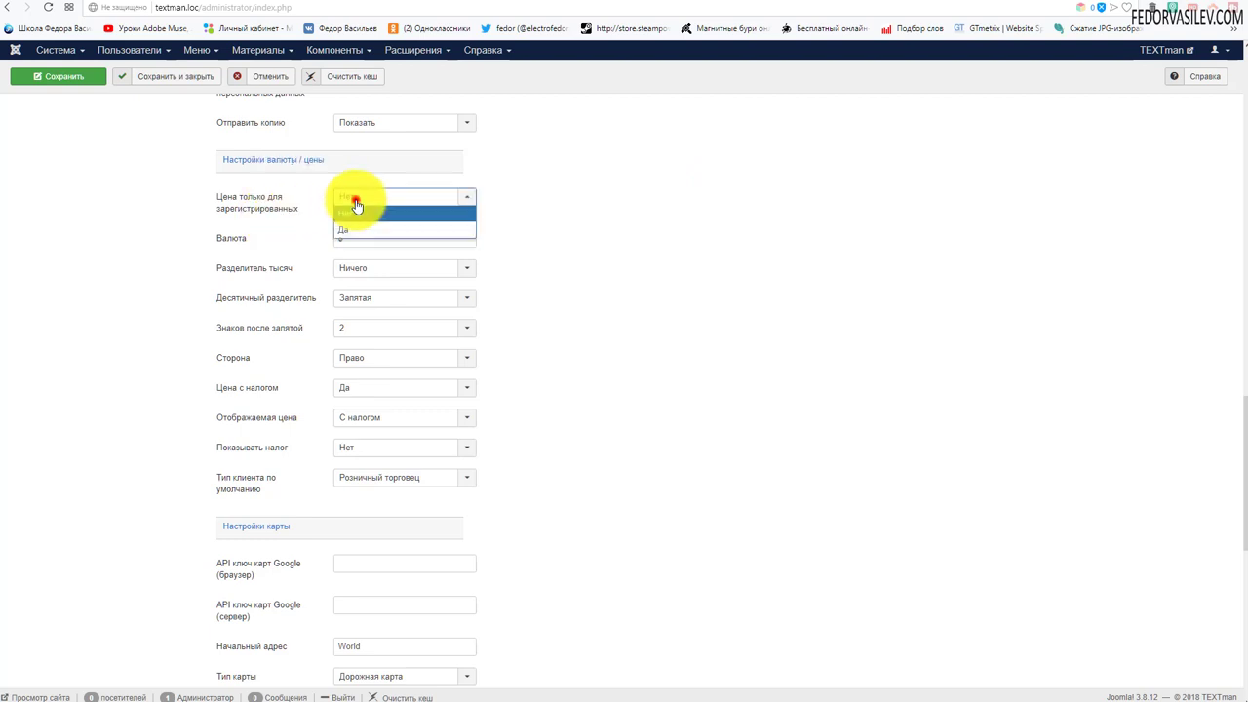
left_click(543, 196)
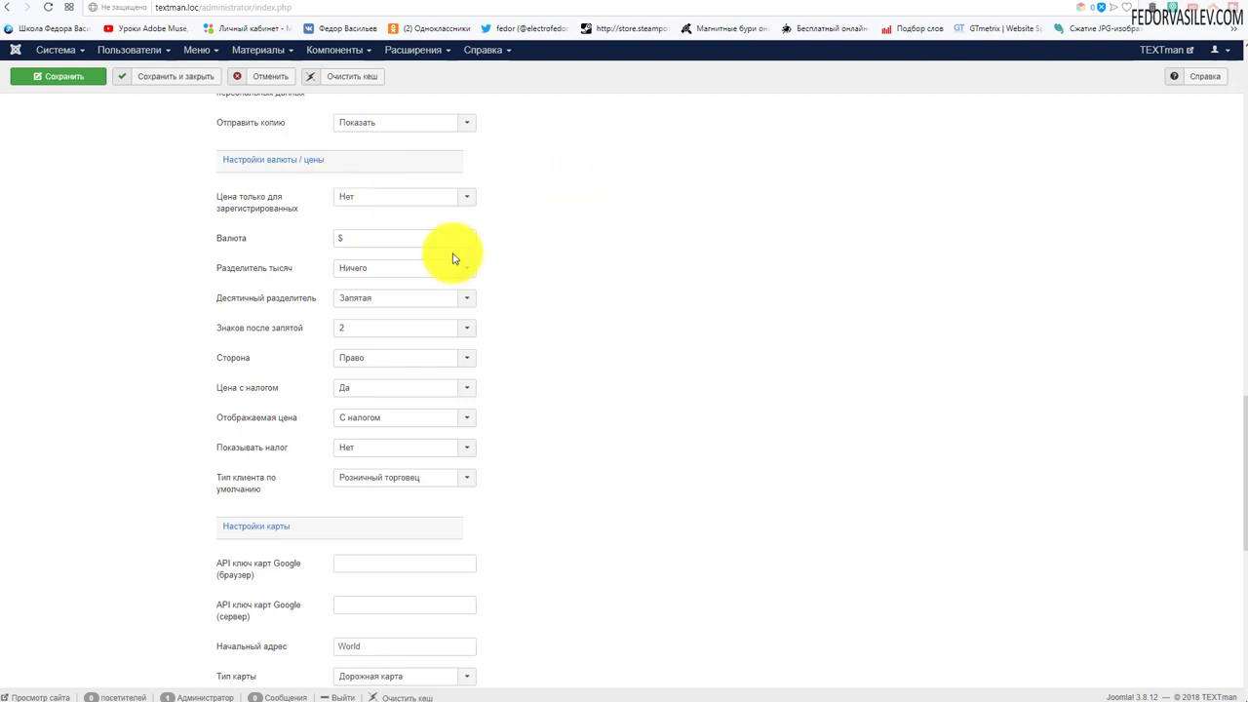
mouse_move(241, 245)
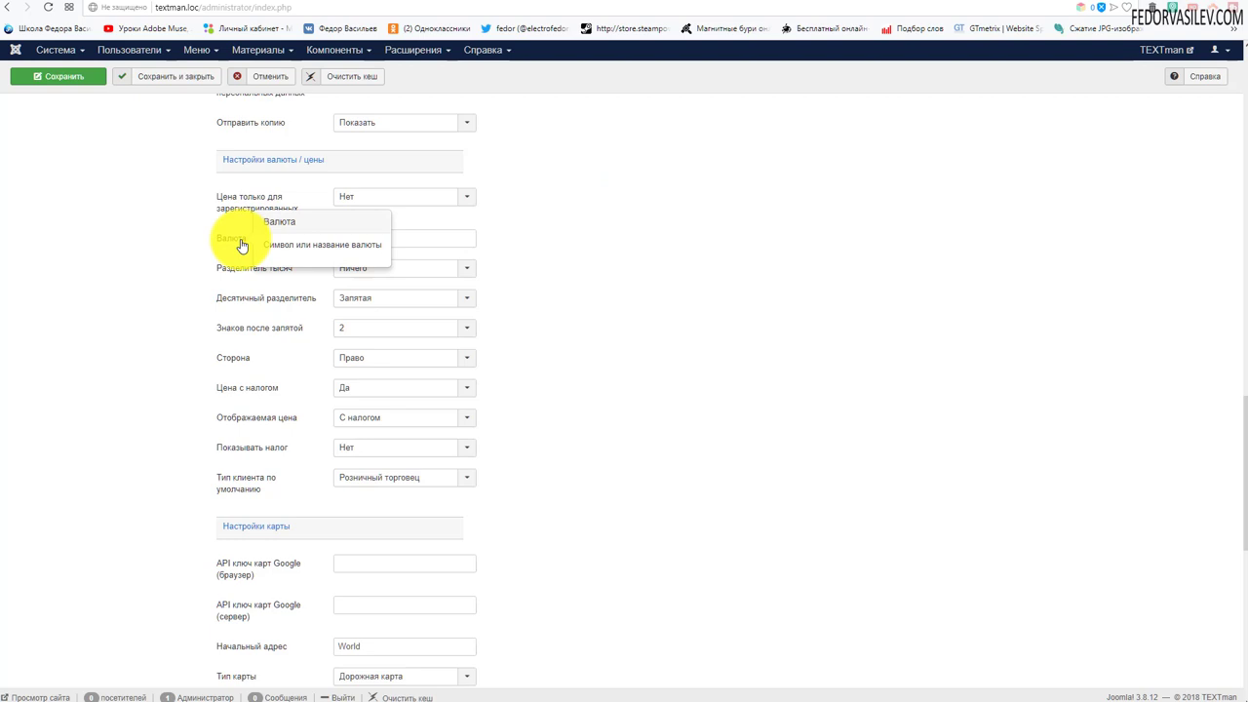
double_click(352, 238)
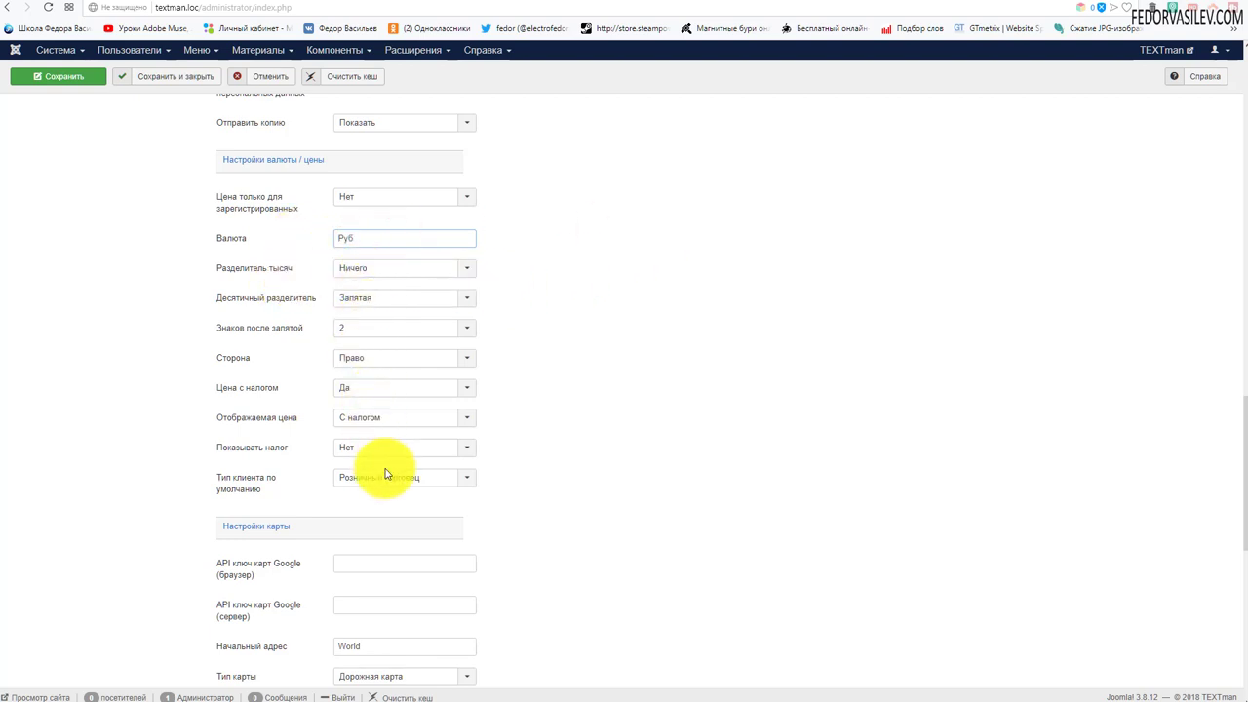
- Review the available options for the thousands separator, decimal separator, number of decimals and currency side
mouse_move(266, 279)
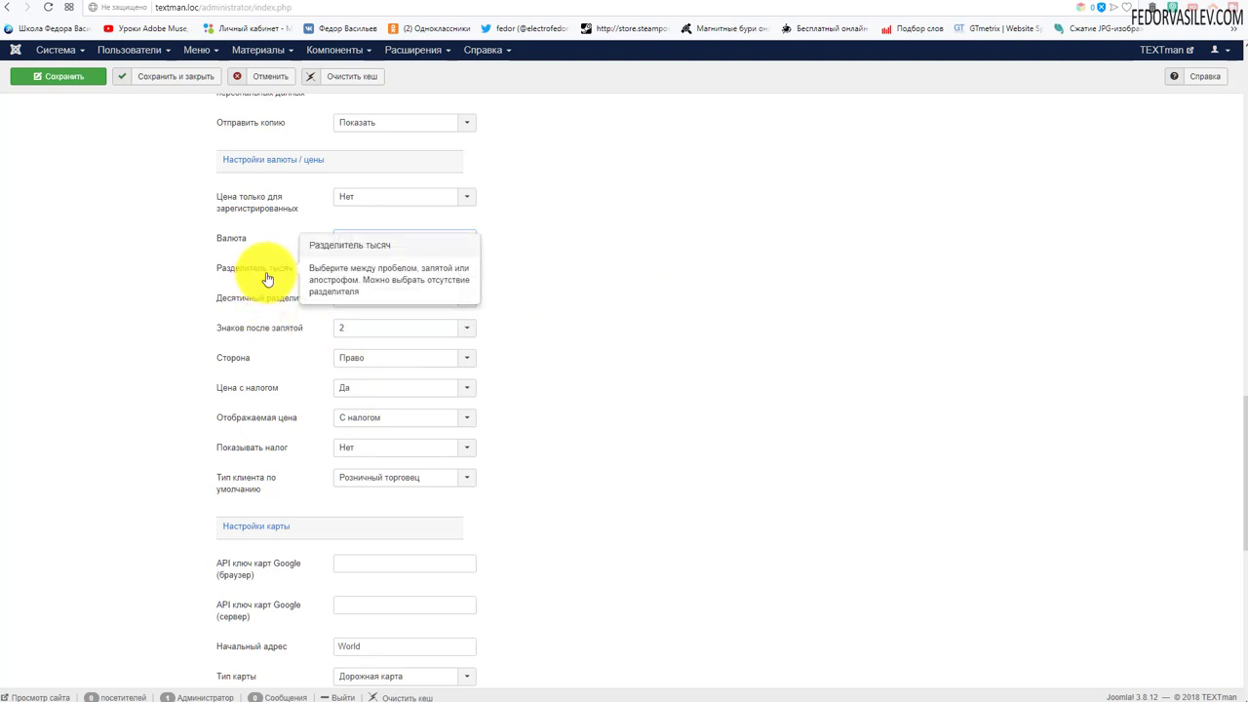
left_click(362, 269)
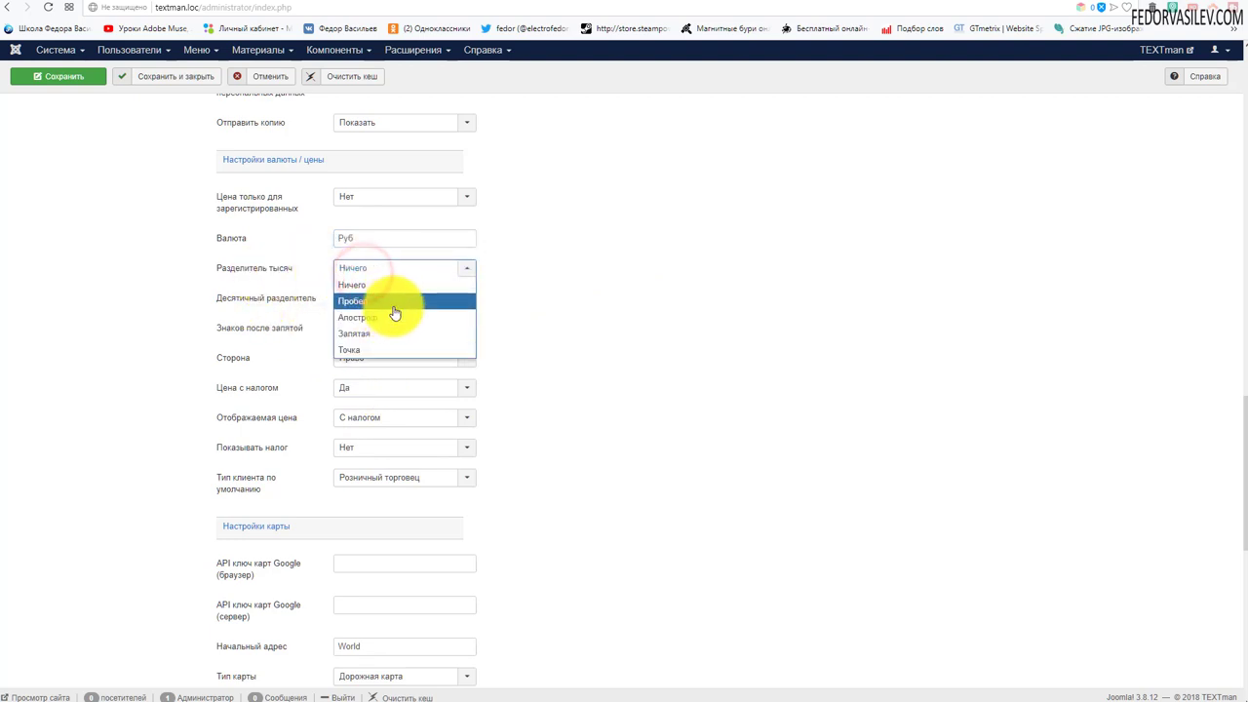
left_click(471, 339)
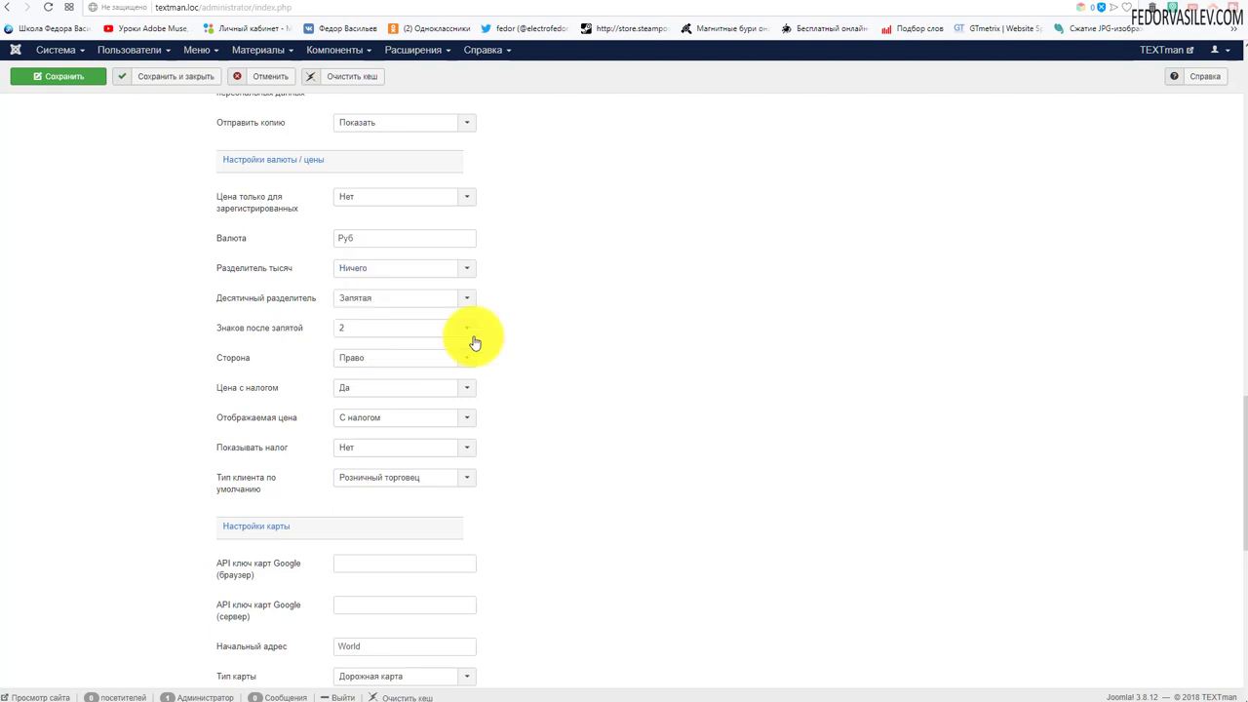
left_click(468, 298)
left_click(503, 291)
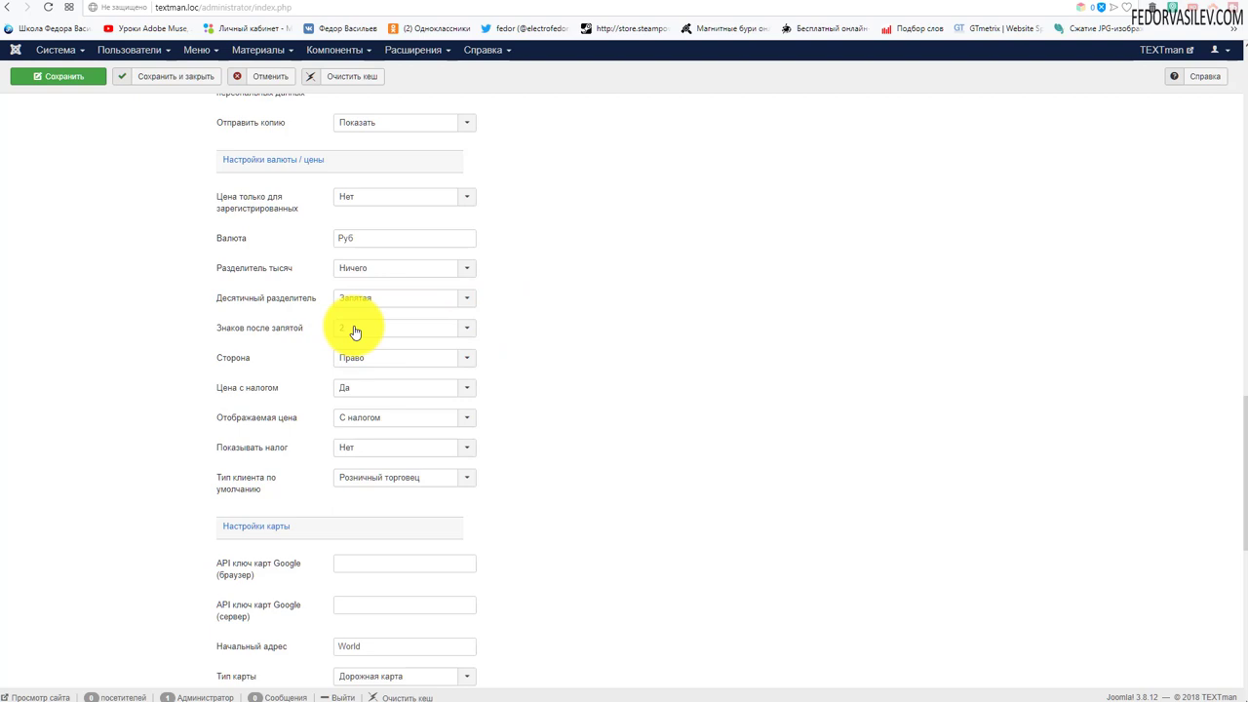
left_click(355, 330)
left_click(535, 321)
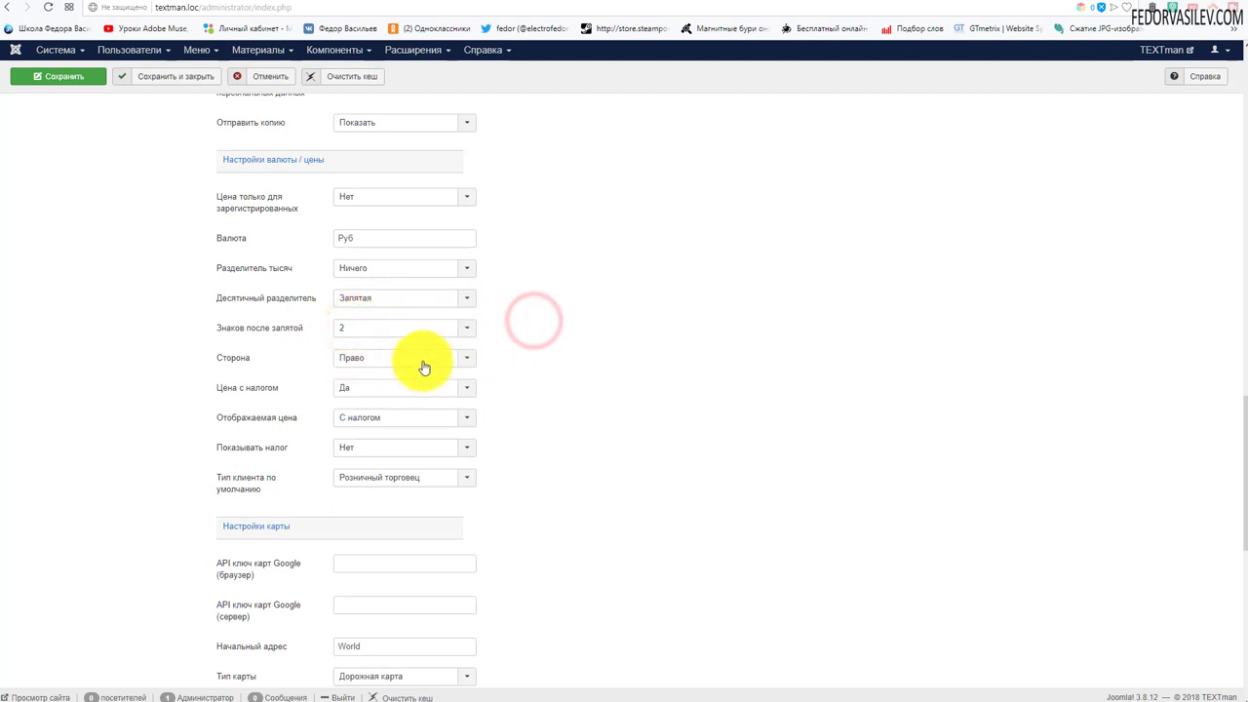
left_click(419, 361)
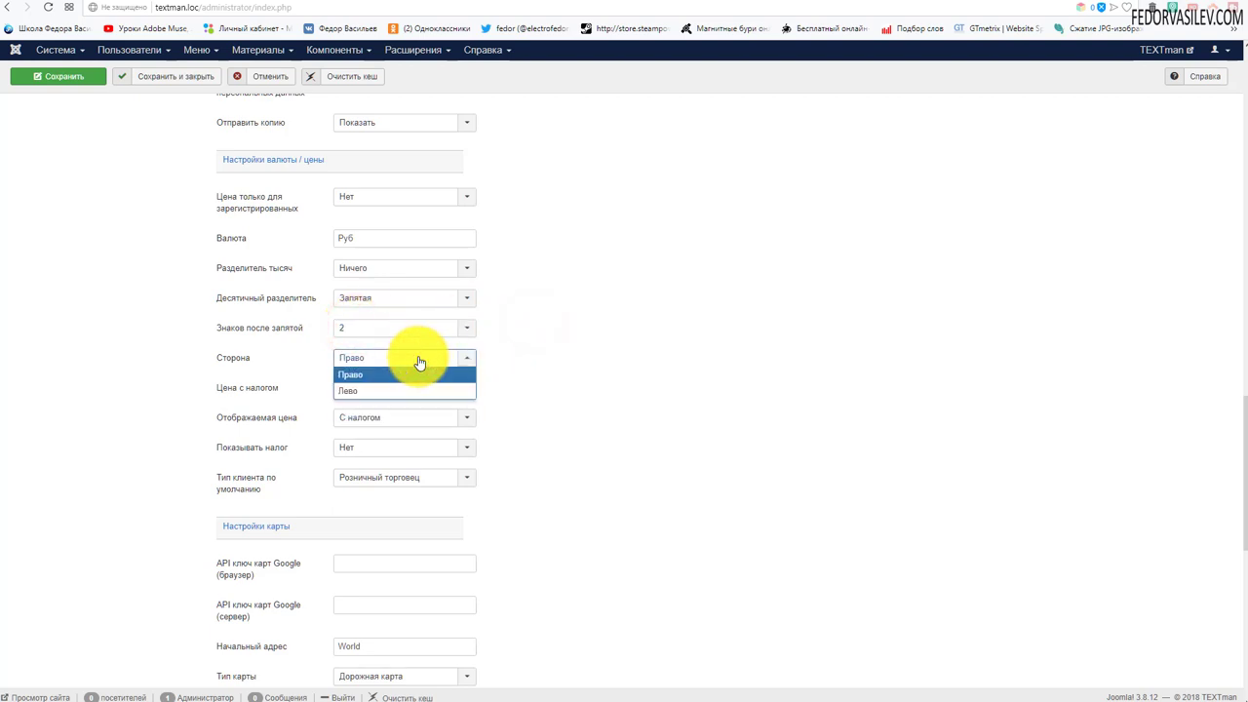
left_click(298, 350)
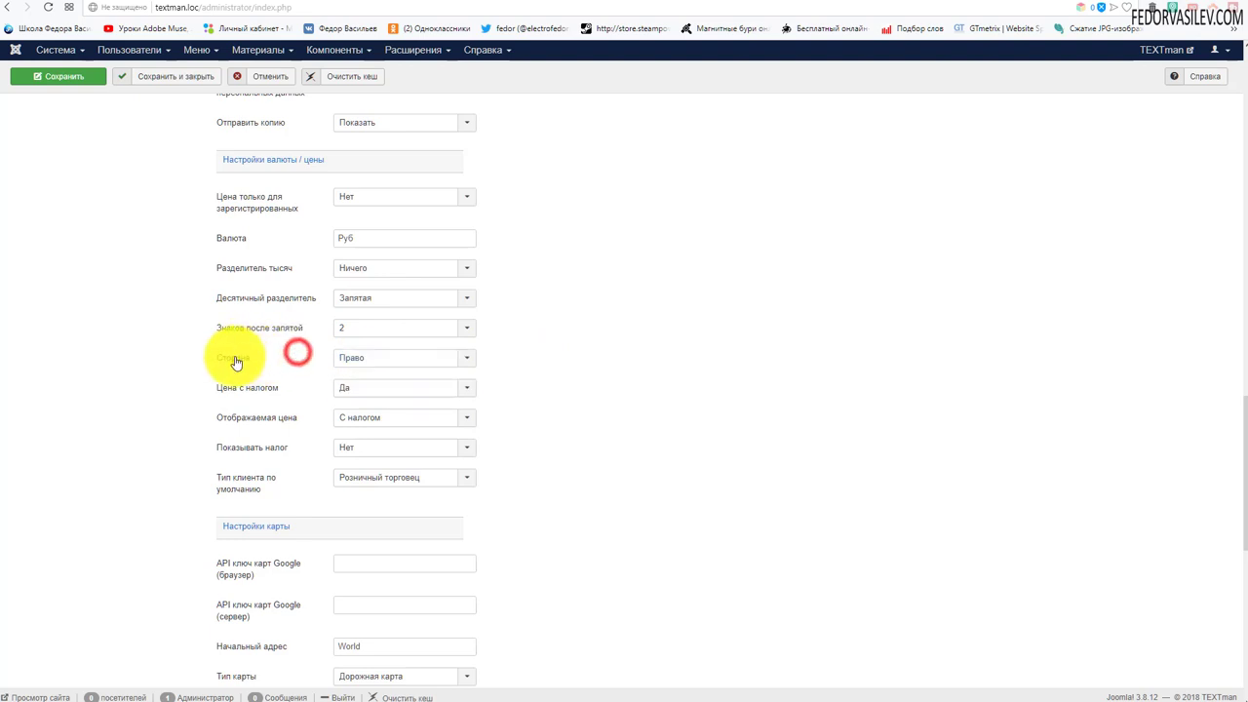
- Set the price-with-tax option (Цена с налогом) to Нет and the displayed price (Отображаемая цена) to Без налога
mouse_move(235, 390)
left_click(354, 390)
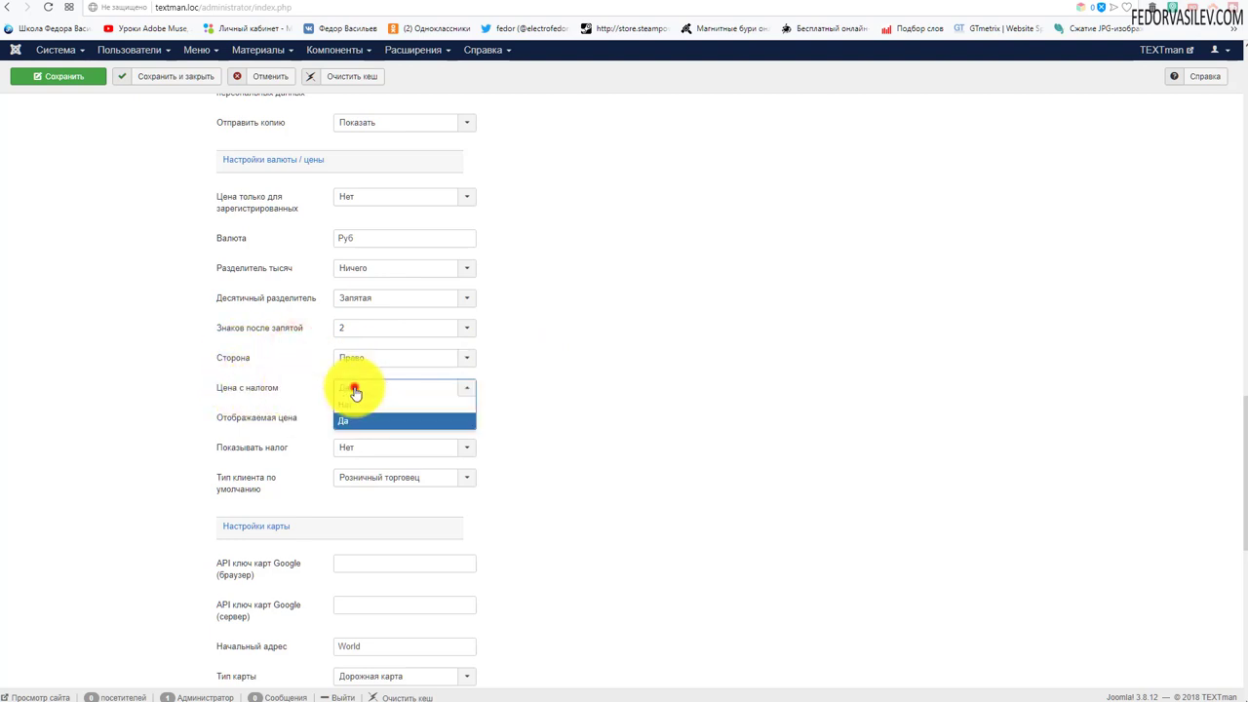
left_click(353, 407)
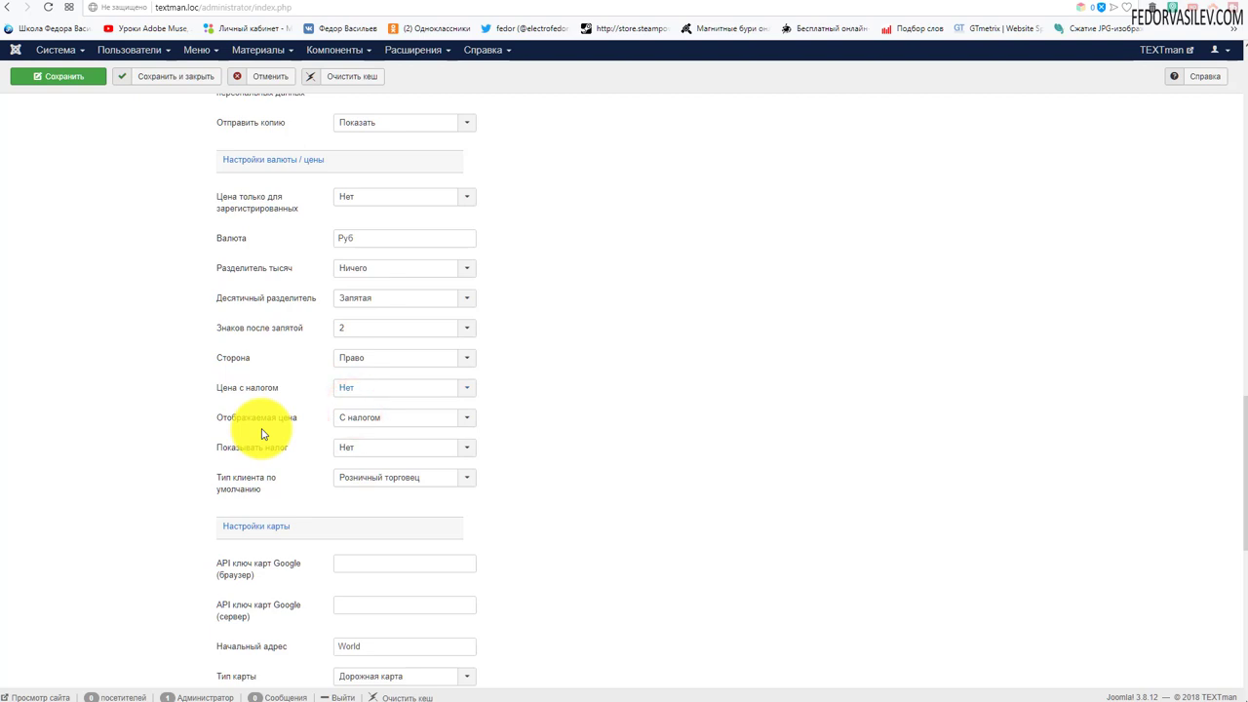
left_click(405, 425)
left_click(397, 445)
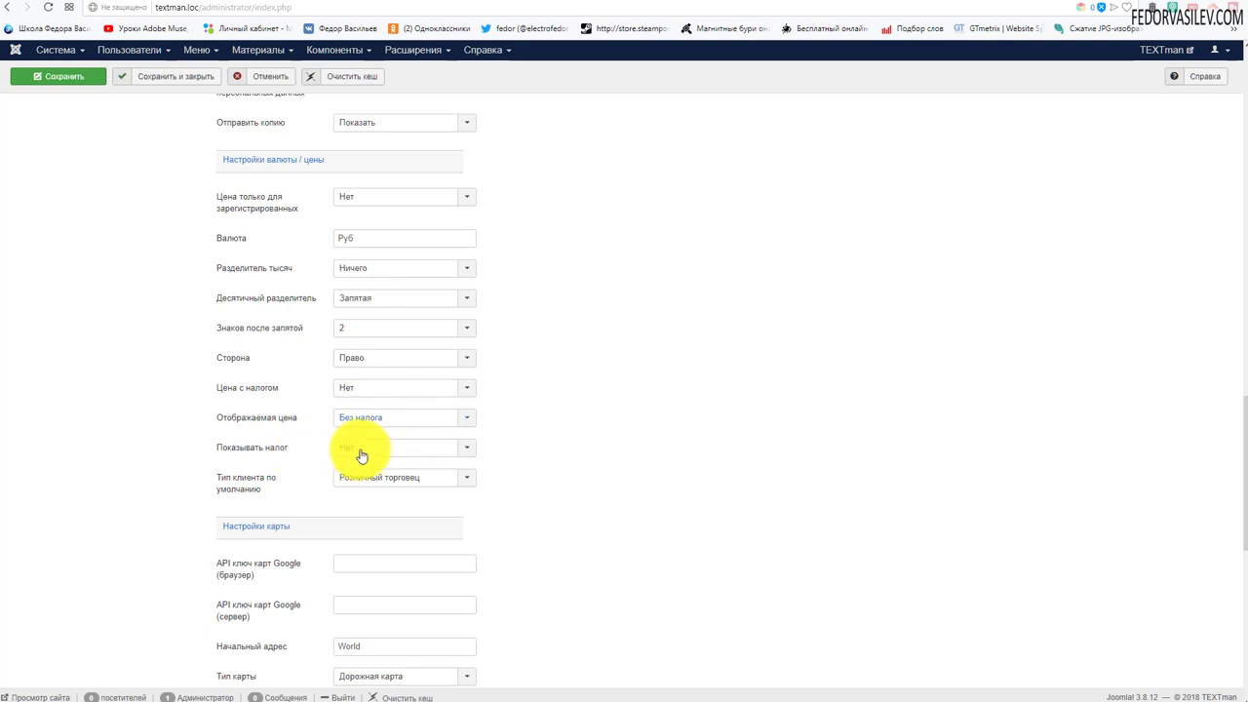
- Review the description and available options of the default client type (Тип клиента по умолчанию)
mouse_move(277, 499)
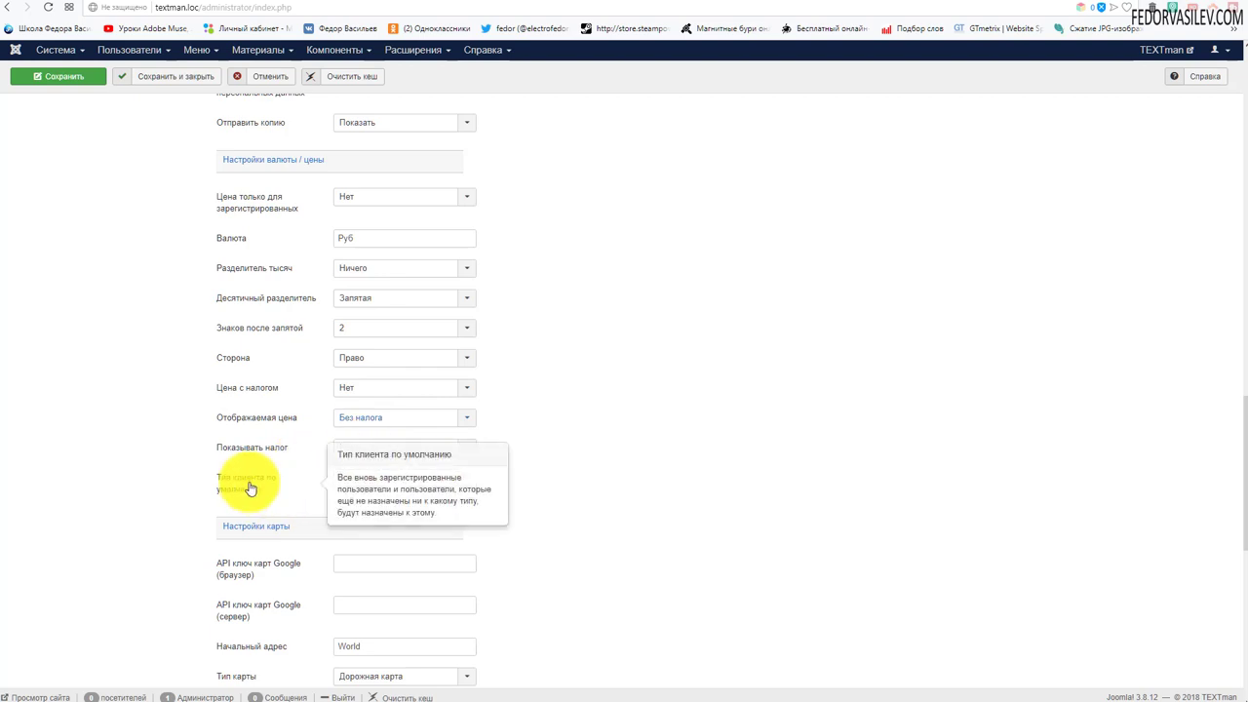
left_click(359, 478)
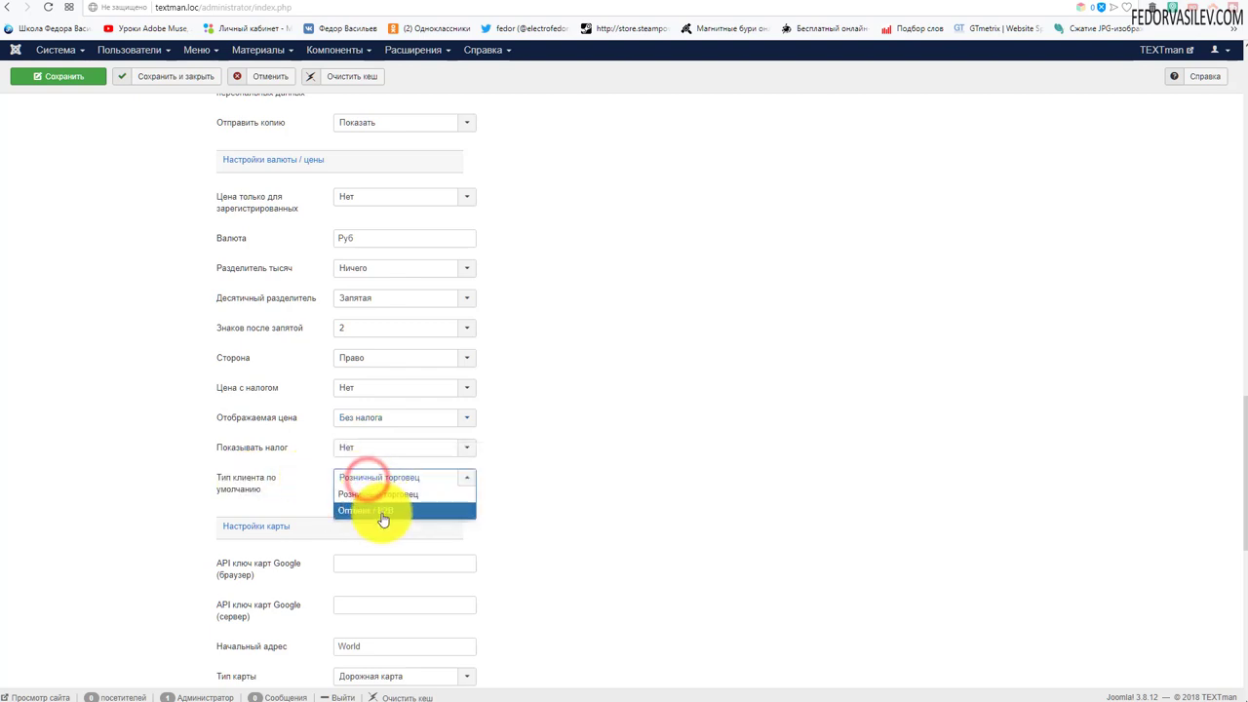
left_click(529, 496)
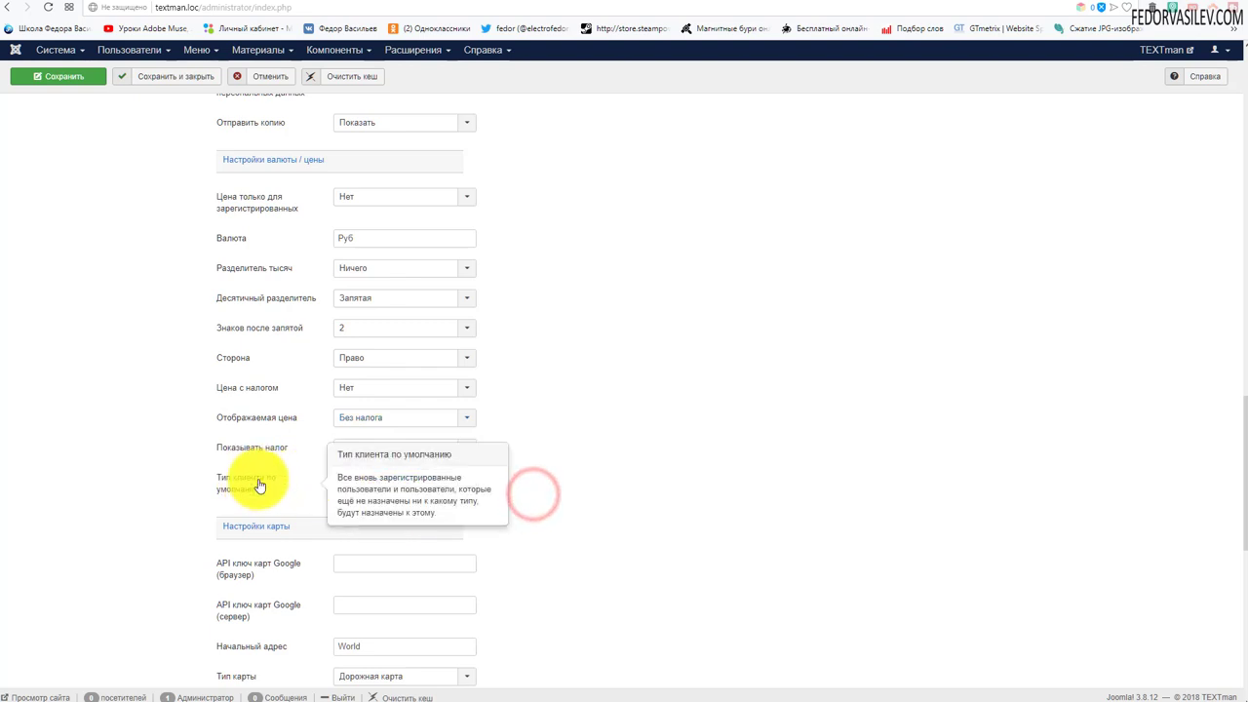
left_click(351, 484)
left_click(315, 479)
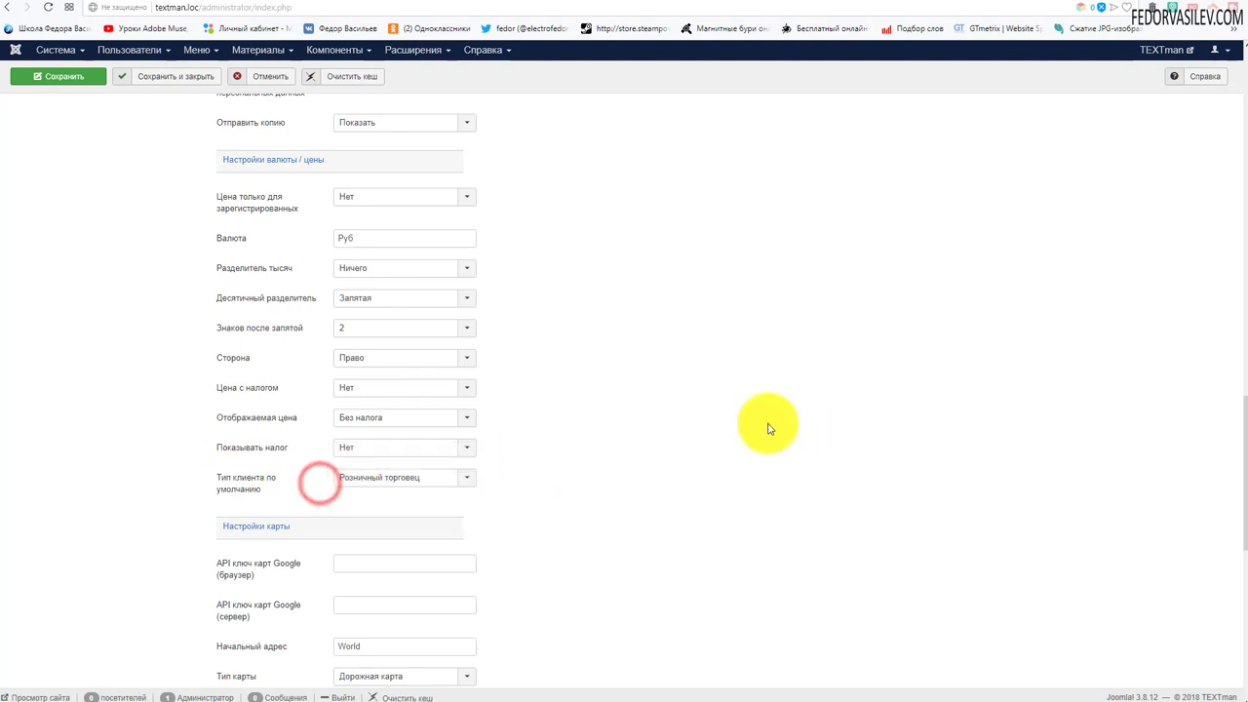
- Save the catalog settings and reload the Canon EOS 200D product page to check its price currency
left_click(82, 77)
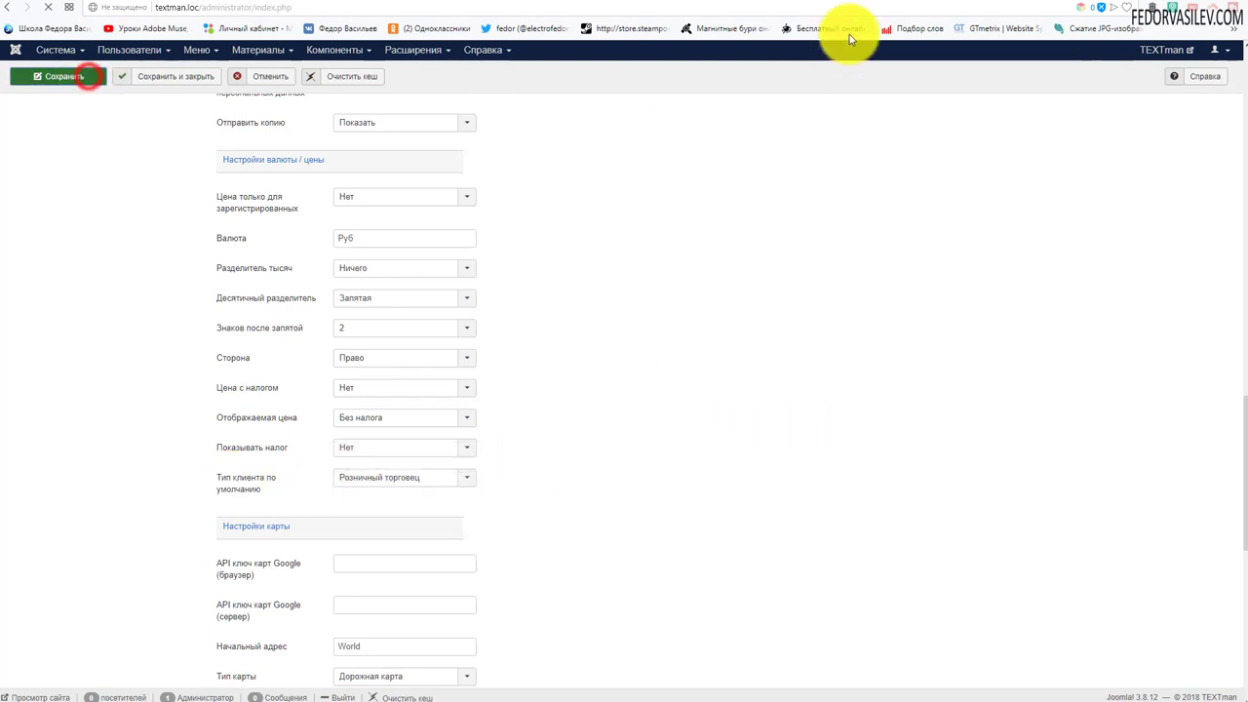
left_click(1014, 2)
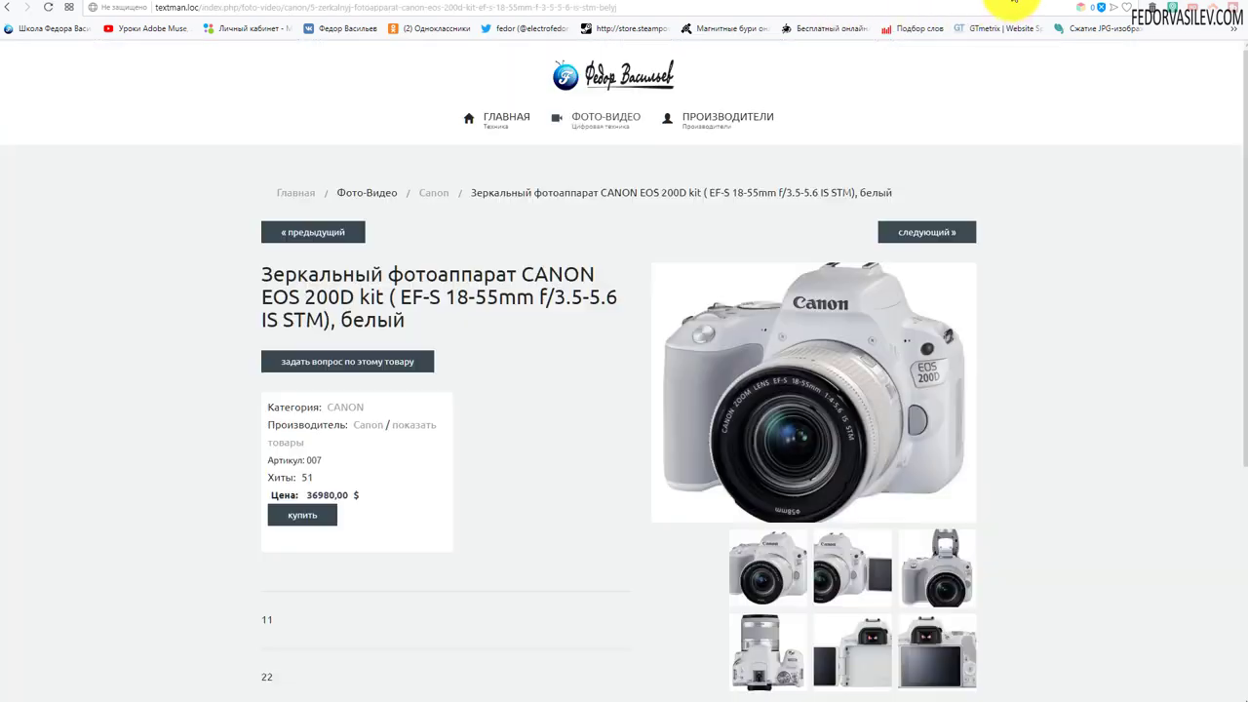
left_click(51, 11)
scroll(314, 510, "down", 2)
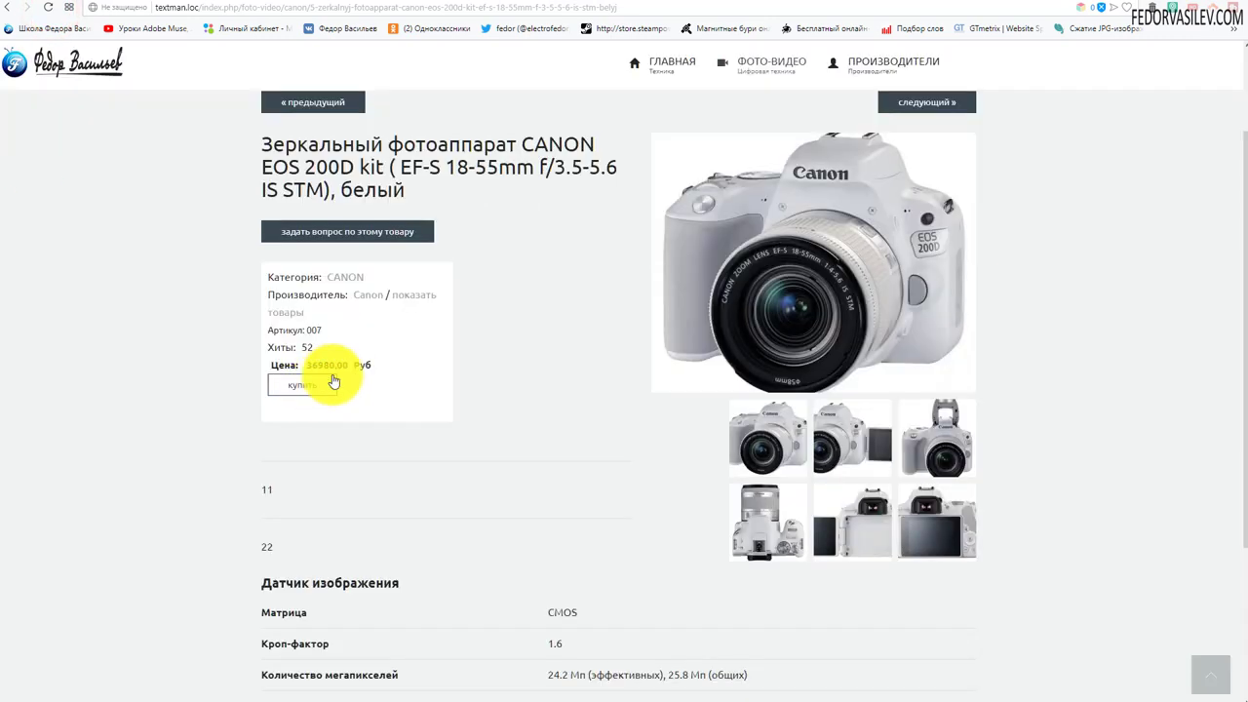
double_click(364, 365)
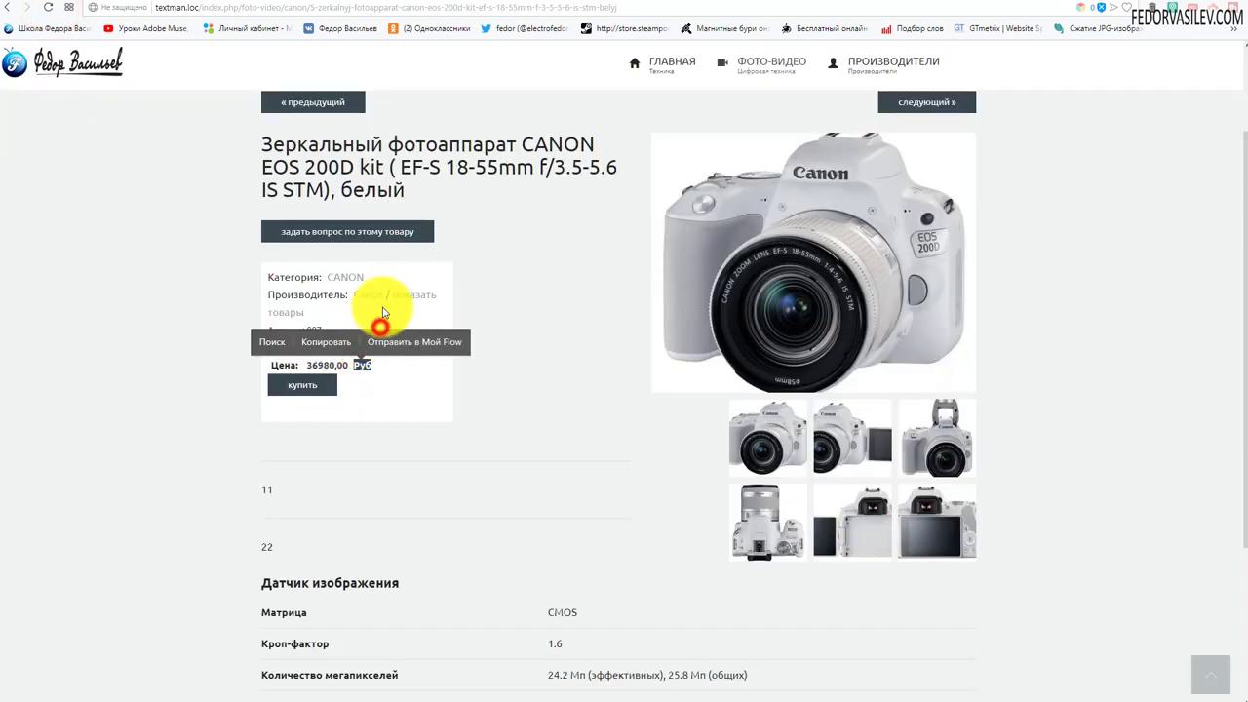
left_click(382, 314)
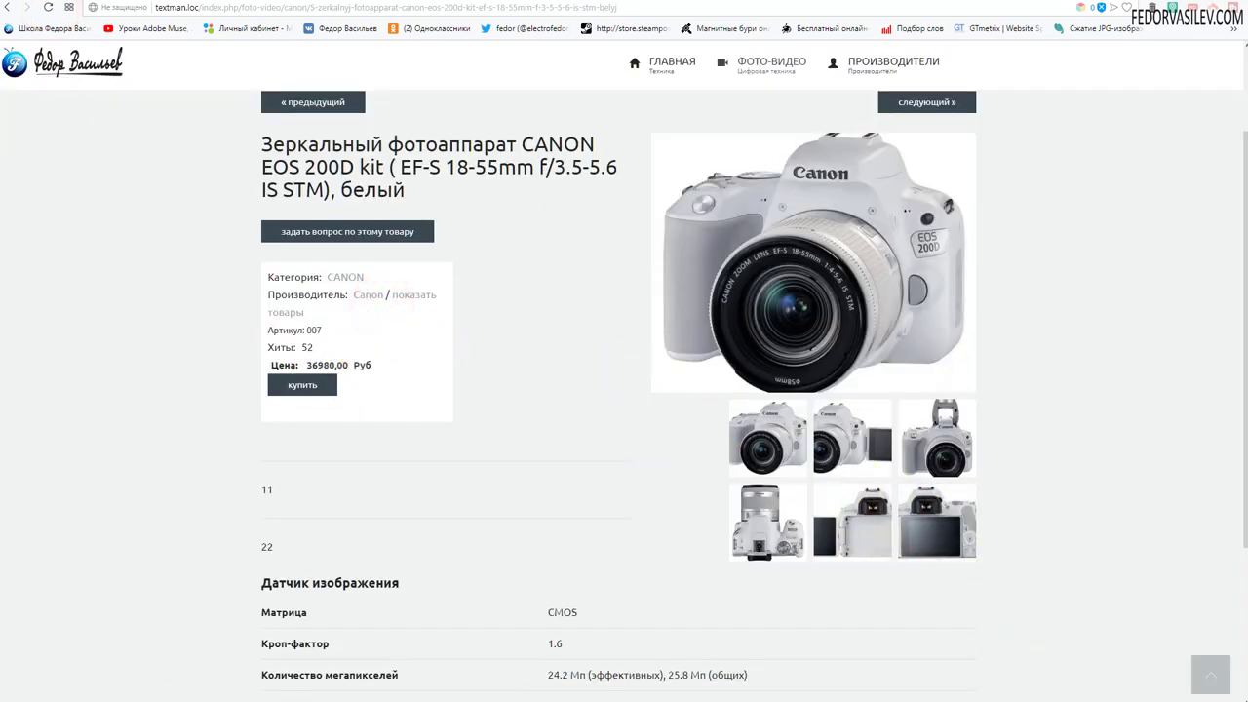
- Open the Canon category, check the currency of the prices in its table, and switch the product listing to the grid layout
scroll(524, 245, "up", 2)
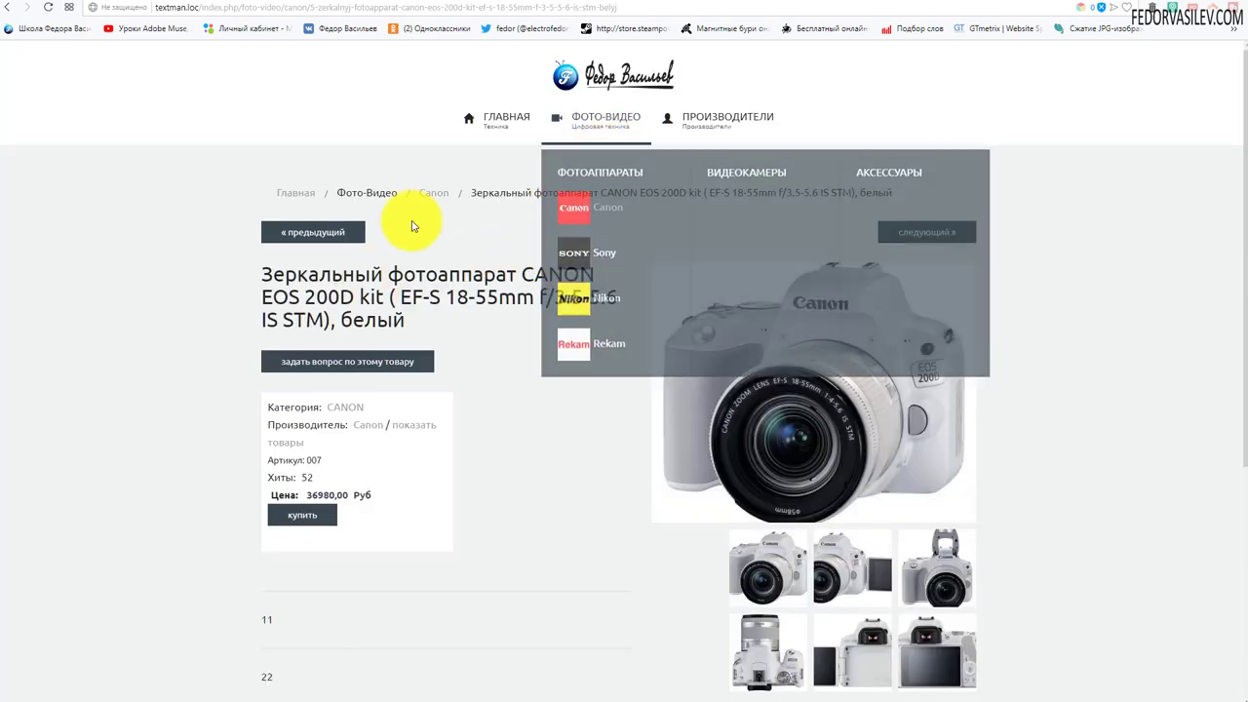
left_click(435, 196)
scroll(140, 237, "down", 5)
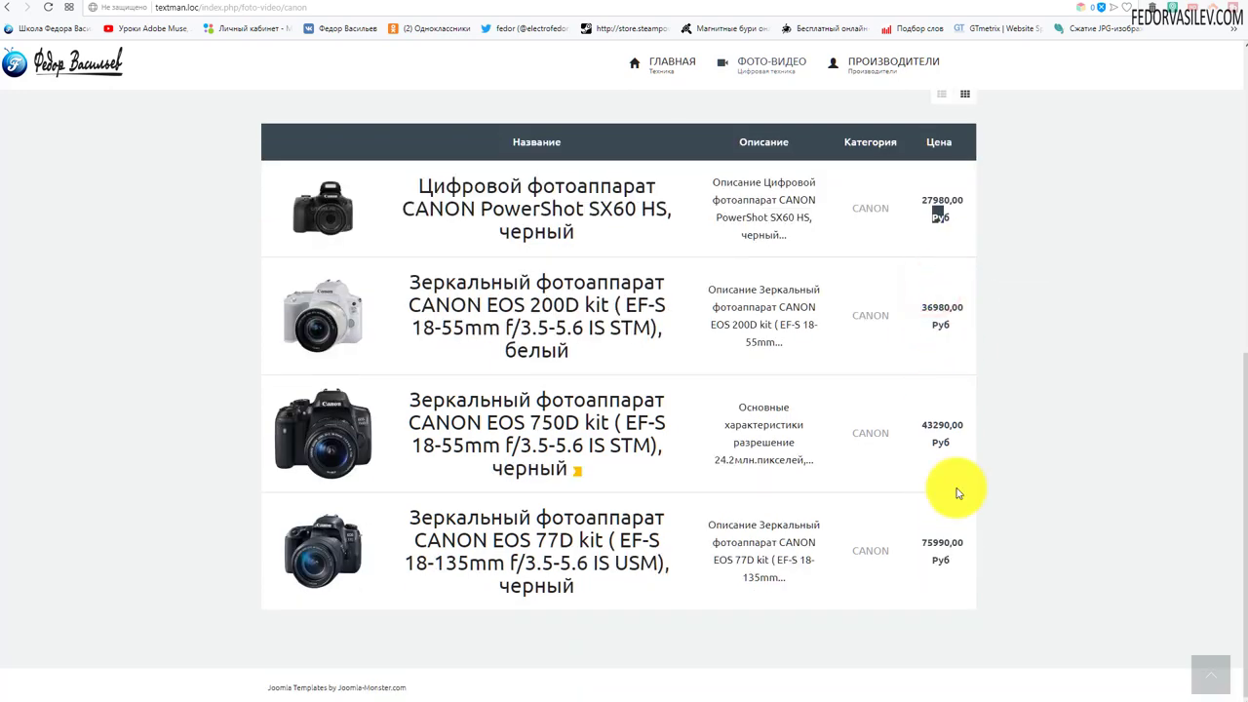
scroll(934, 314, "up", 2)
left_click(964, 352)
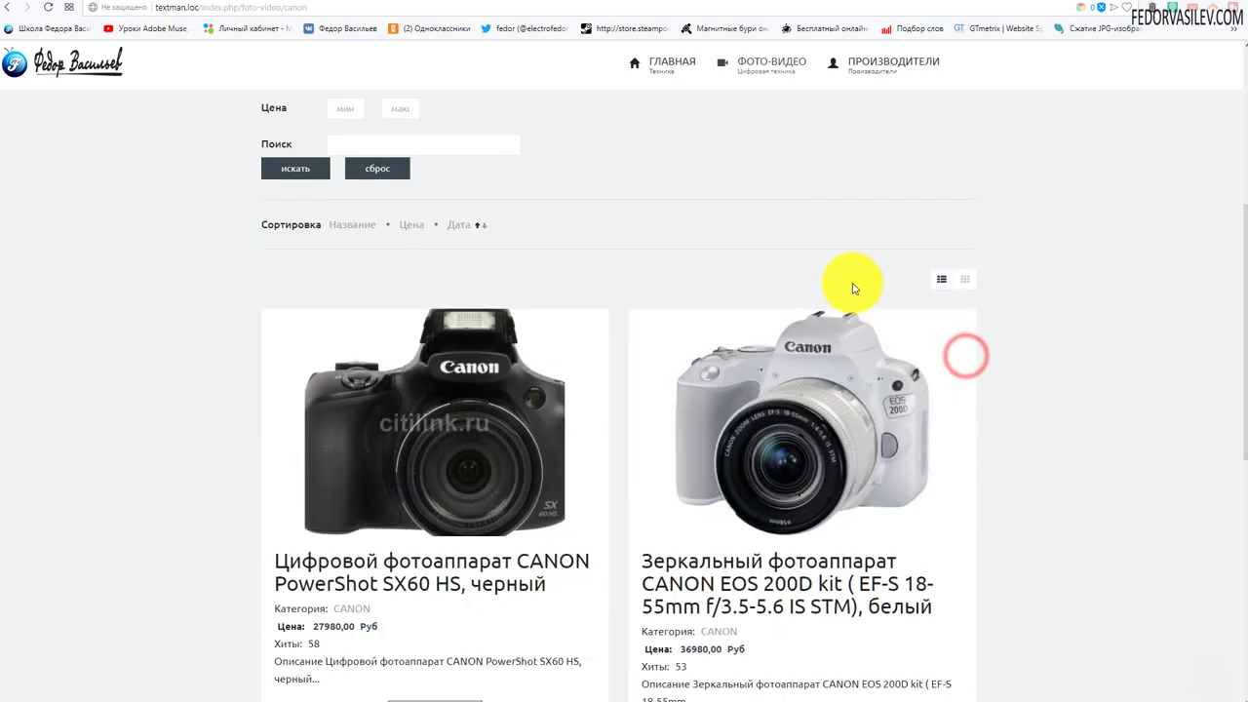
- Check the currency shown beside the product prices in the Canon category's grid layout
scroll(780, 263, "down", 4)
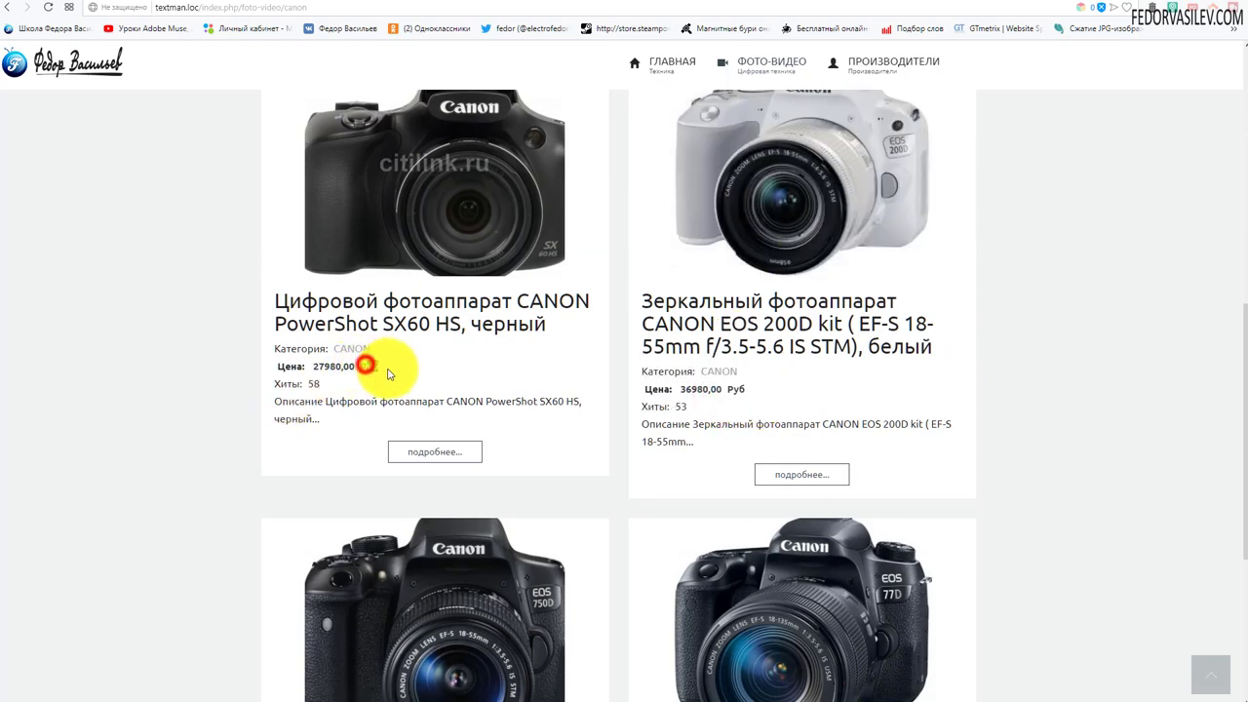
left_click_drag(413, 364, 364, 366)
scroll(436, 357, "down", 2)
scroll(436, 357, "down", 2)
left_click_drag(363, 500, 388, 498)
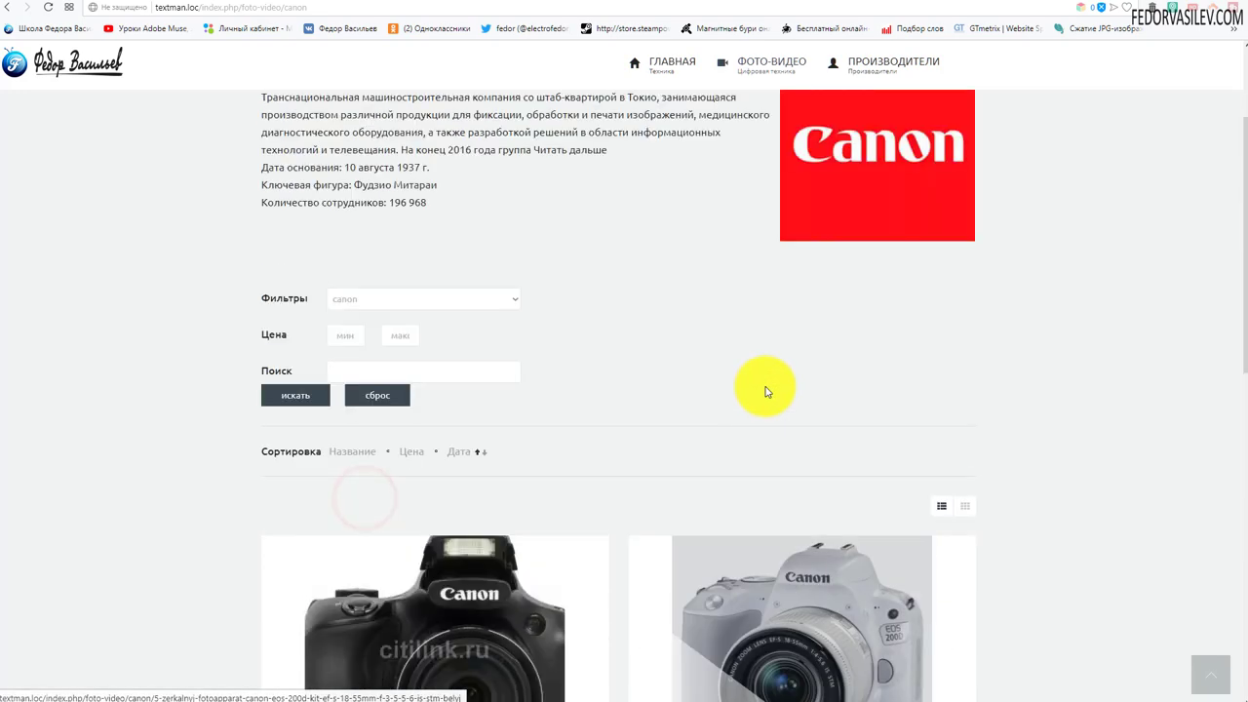
scroll(752, 384, "down", 3)
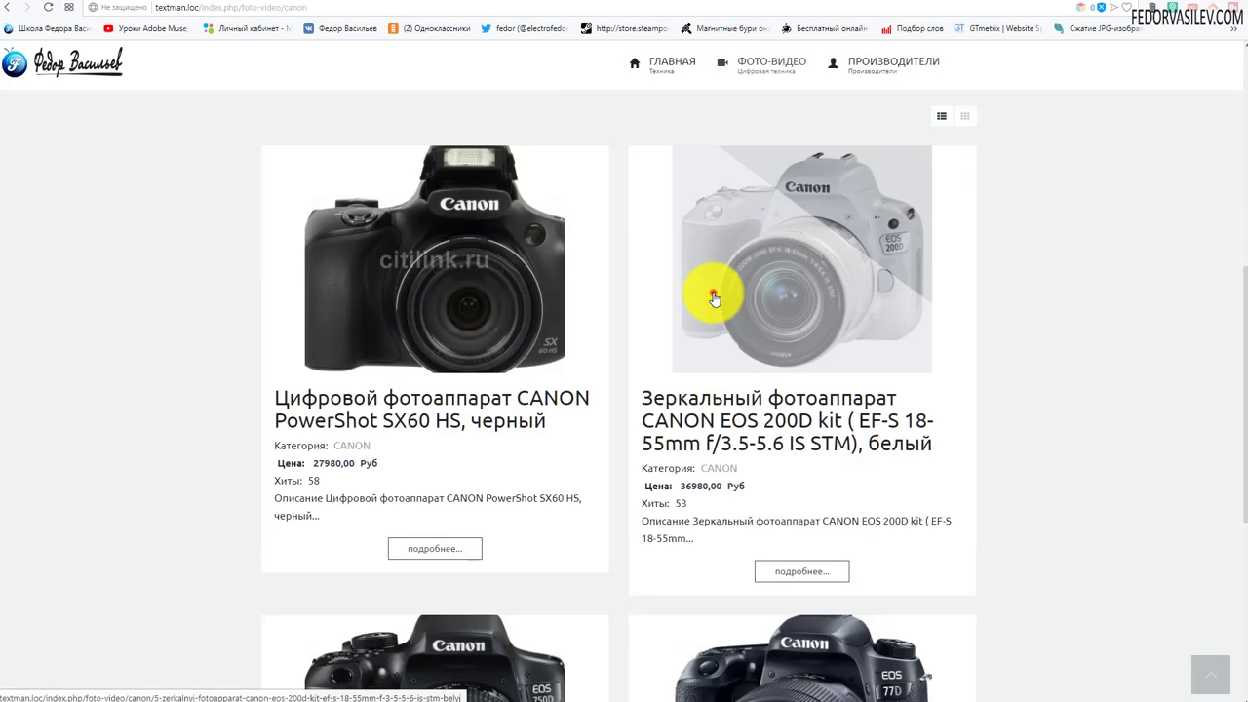
- Open the white Canon EOS 200D kit product page and try its buy option (купить)
left_click(713, 292)
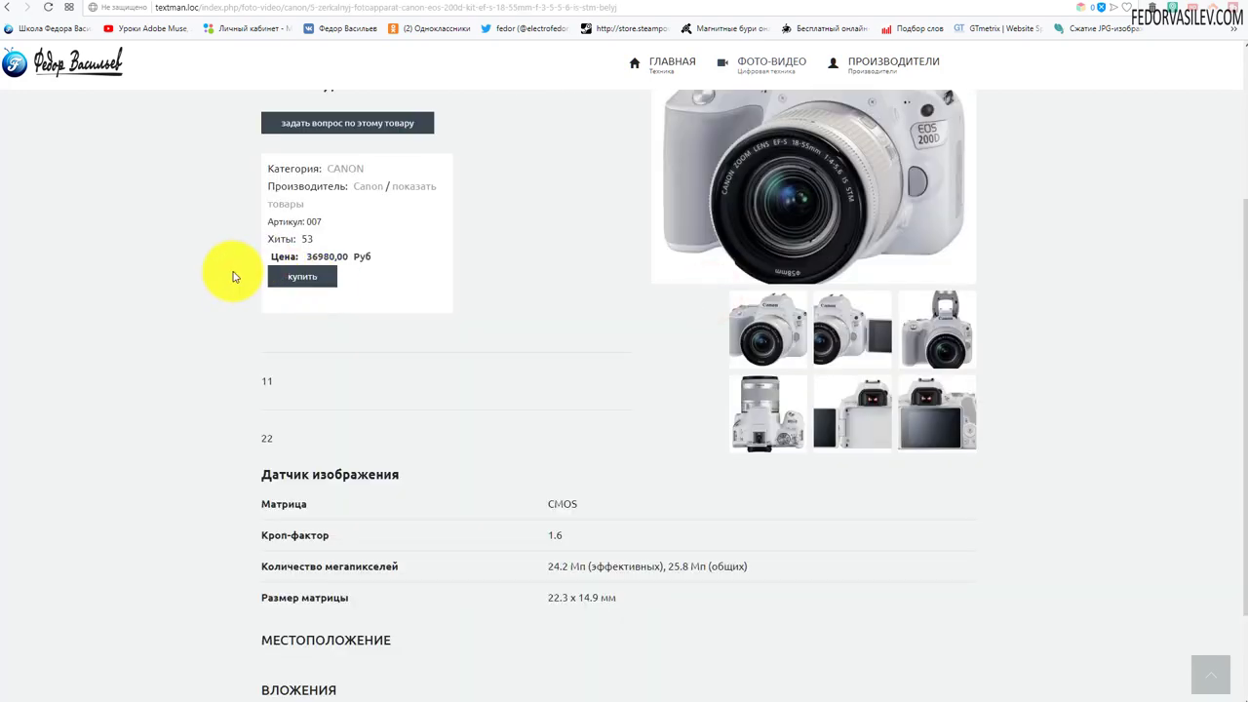
left_click(280, 277)
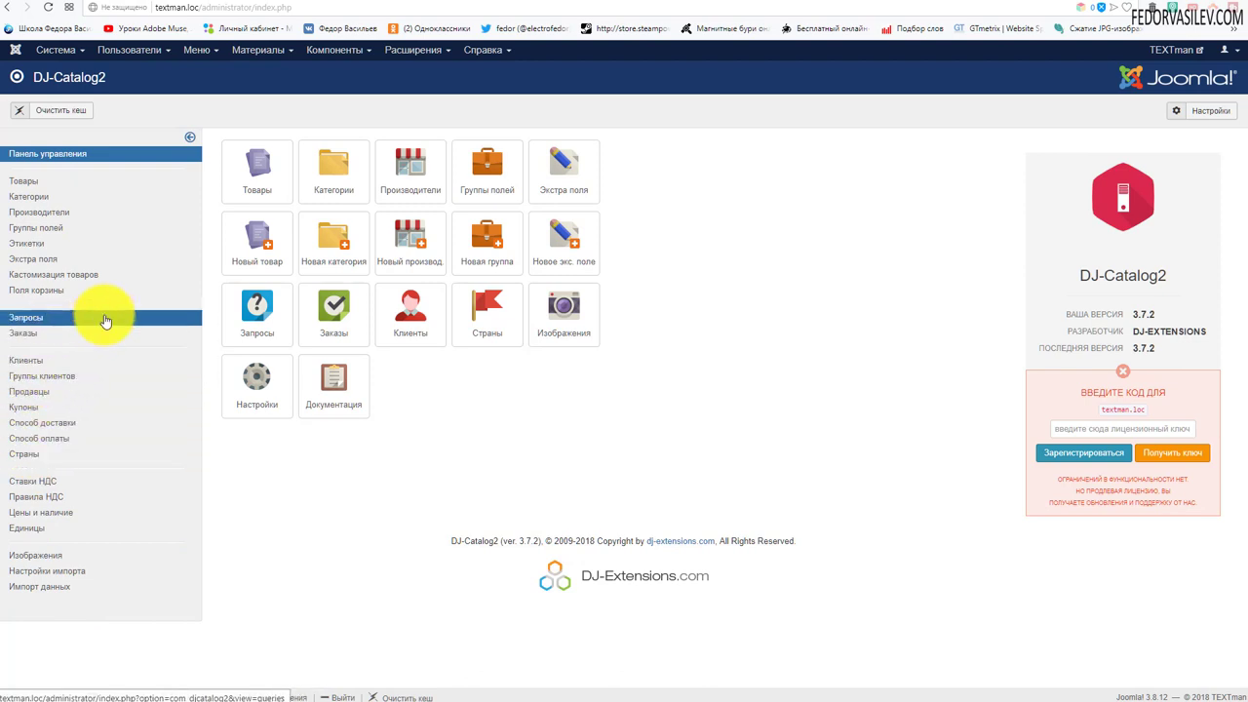
- Open the Kilogram entry from the DJ-Catalog2 units (Единицы) for editing
left_click(13, 532)
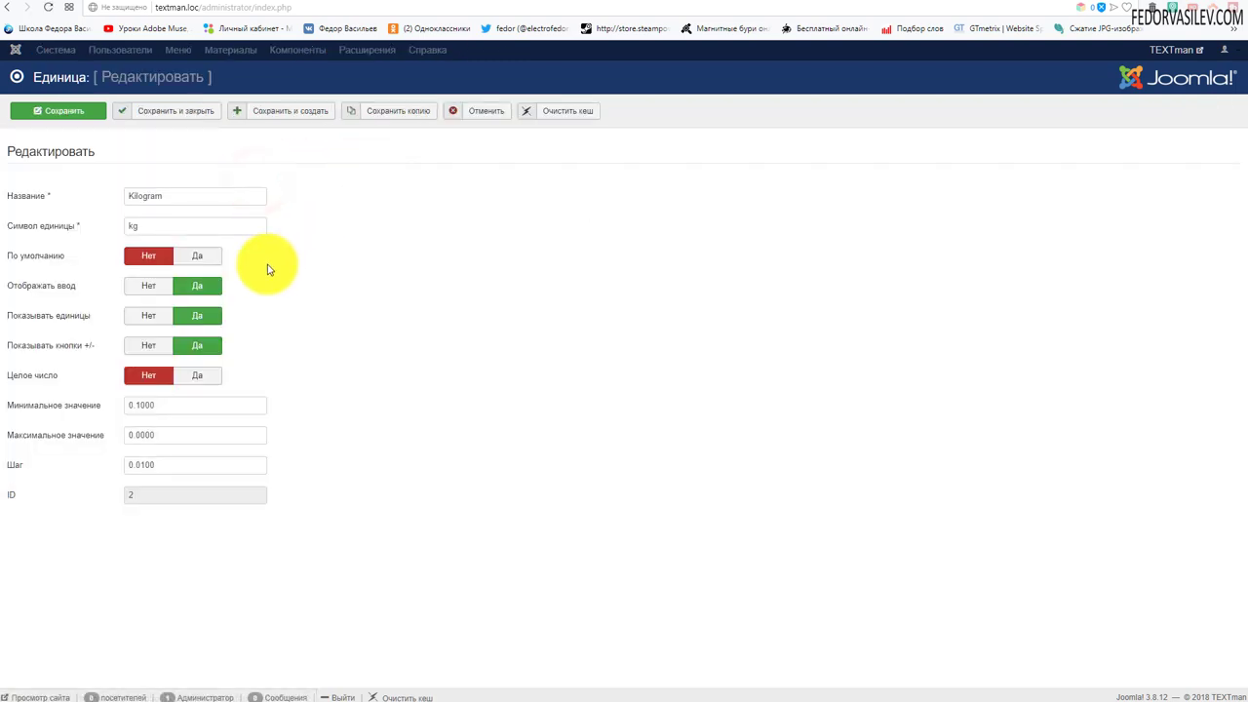
- Close the Kilogram unit without changes and open the Piece unit for editing
left_click(471, 113)
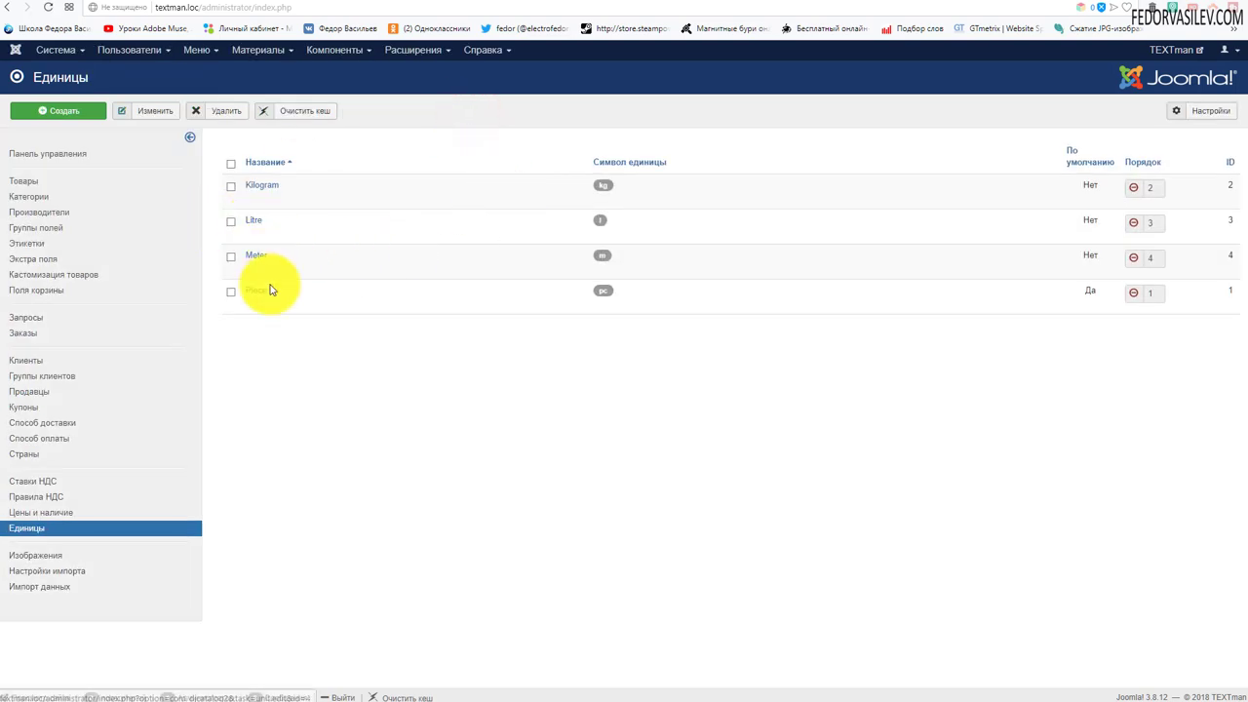
left_click(254, 289)
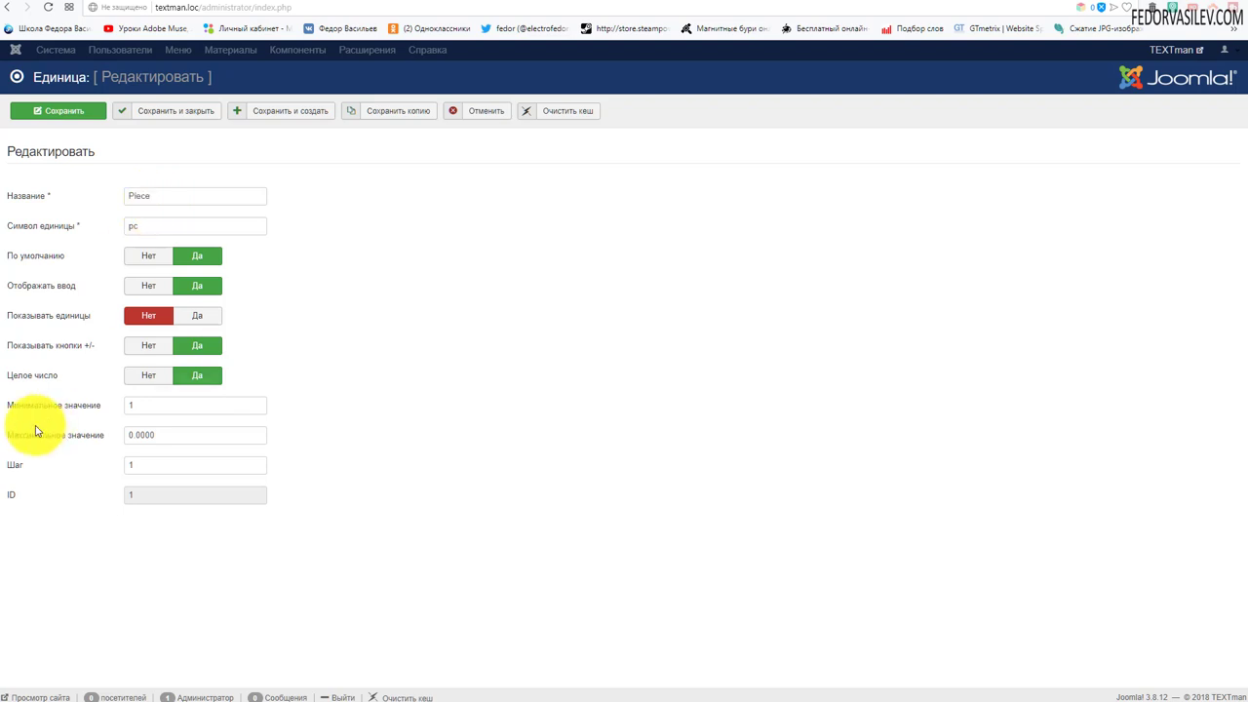
mouse_move(78, 351)
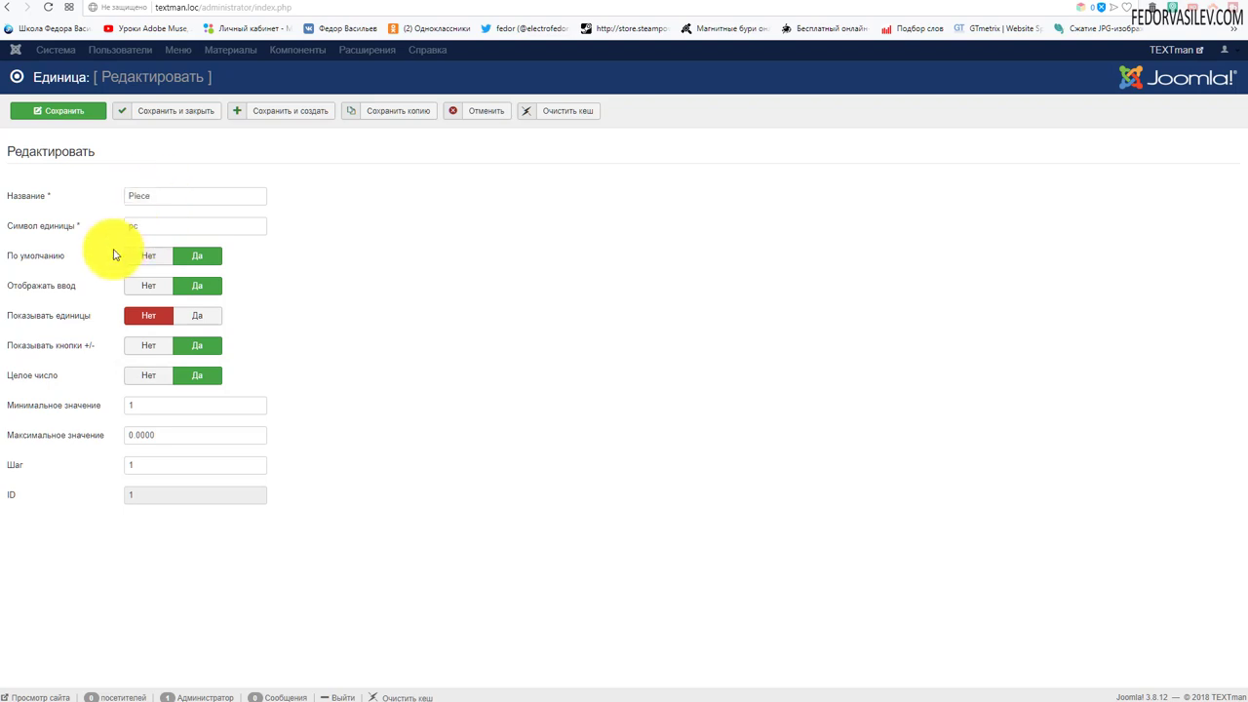
mouse_move(52, 229)
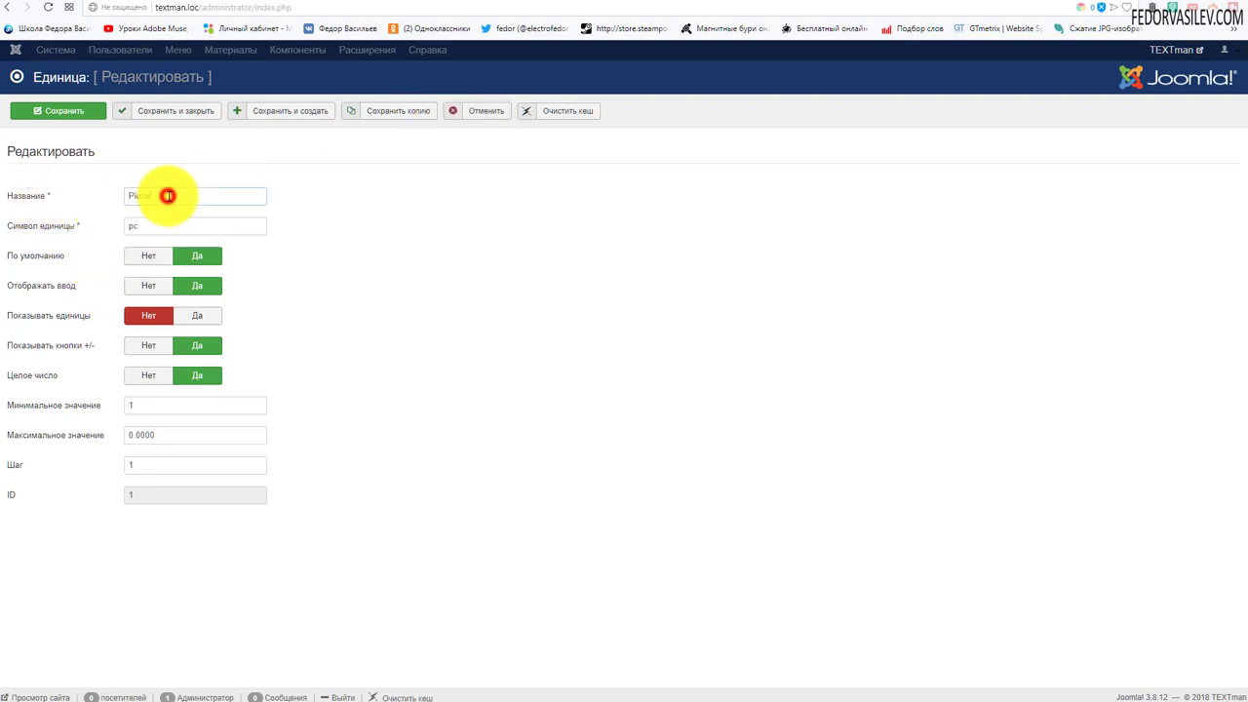
- Rename the Piece unit as демо and set its unit symbol (Символ единицы) to шт
left_click_drag(167, 195, 100, 215)
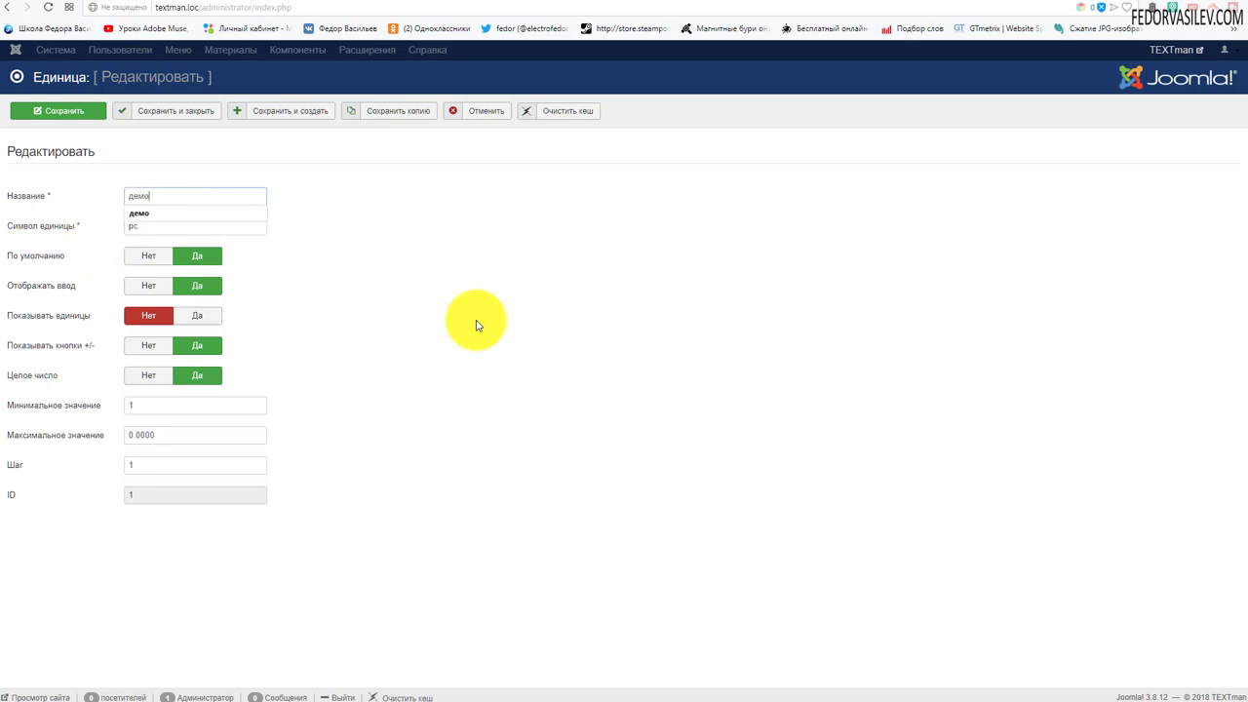
key("Tab")
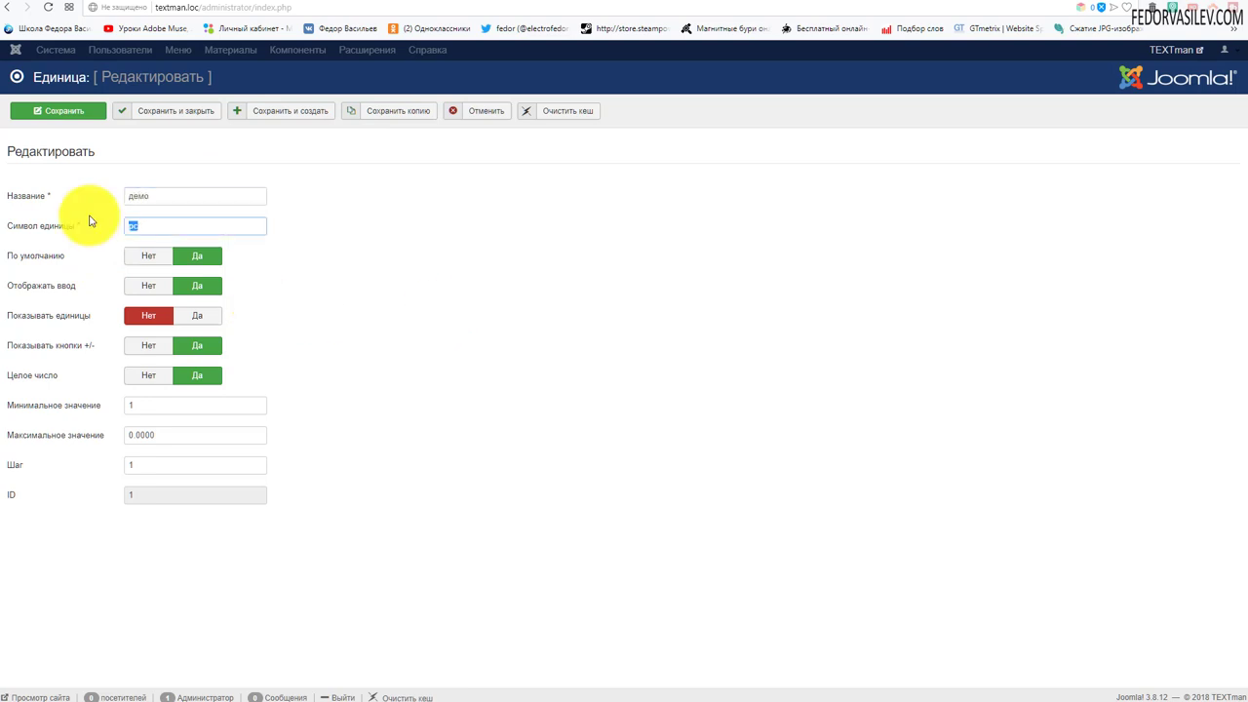
type("ШТ")
left_click(315, 259)
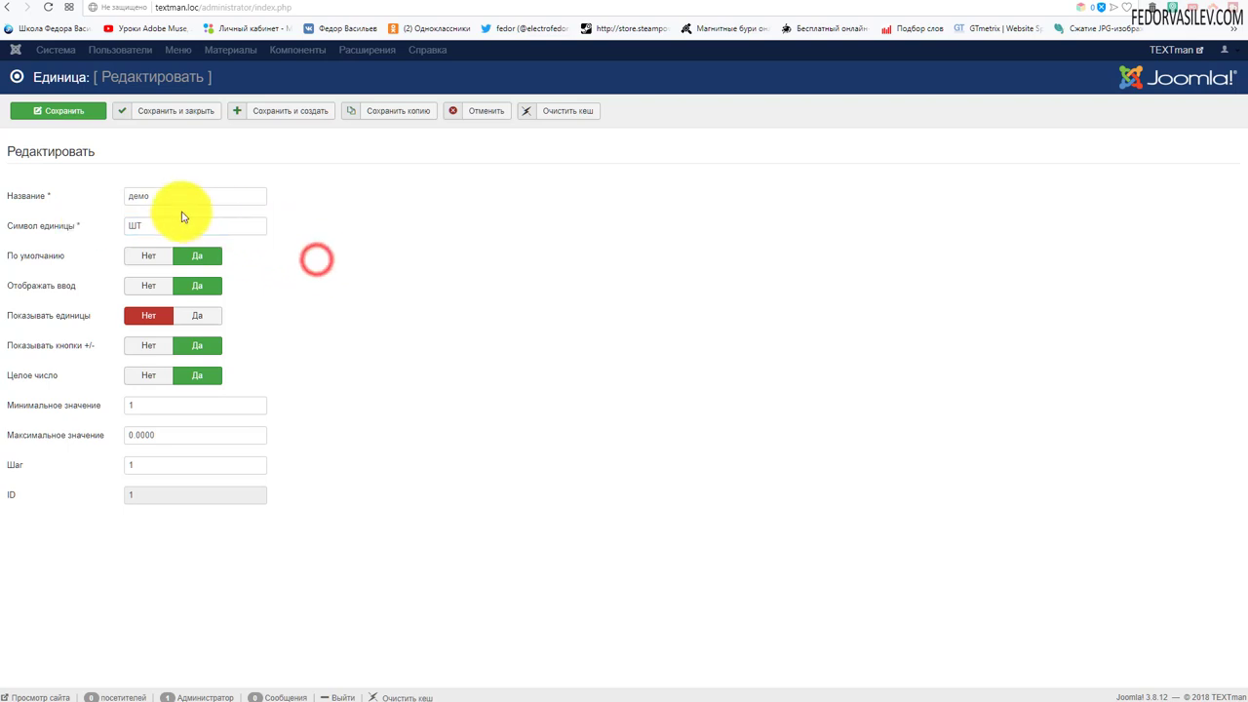
left_click(146, 226)
left_click_drag(143, 226, 93, 225)
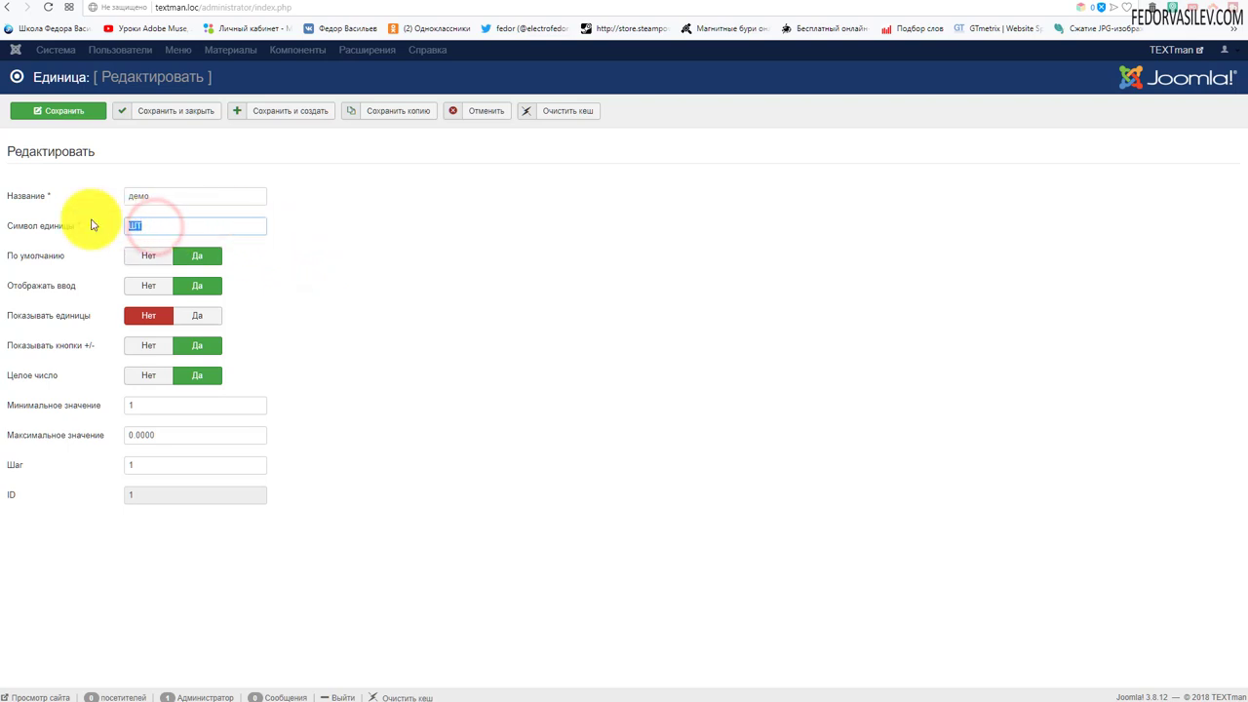
left_click(372, 302)
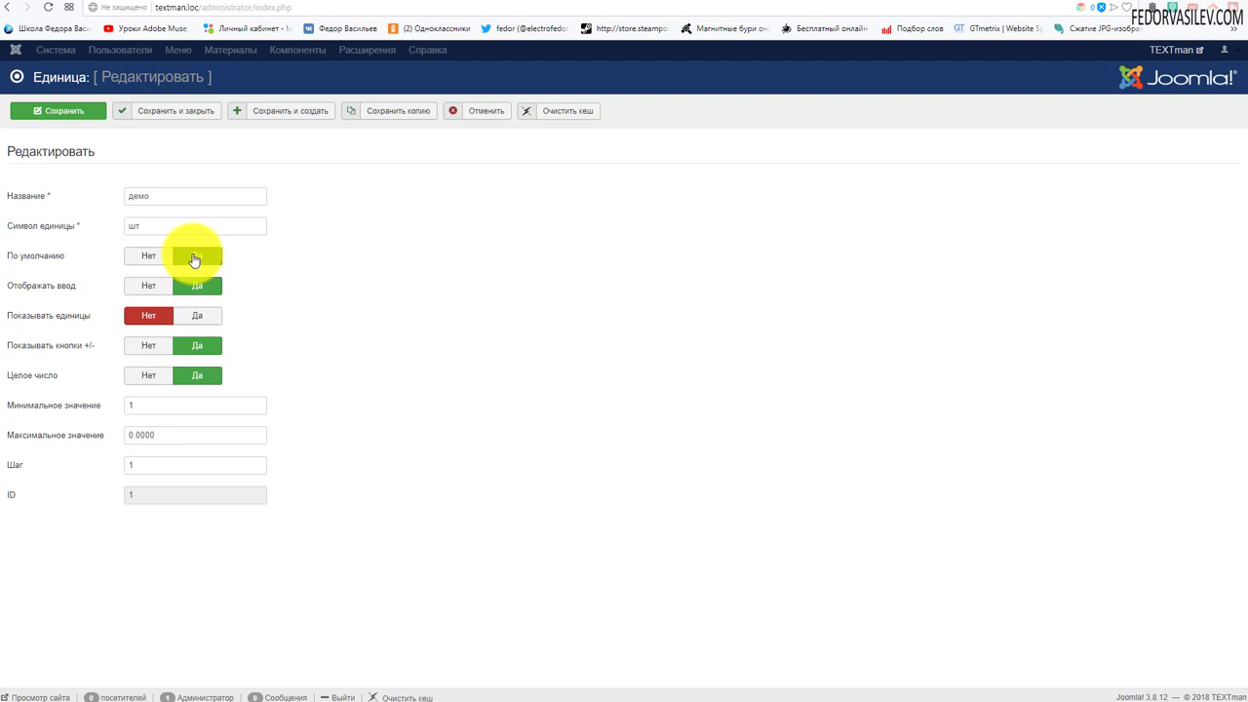
- Enable Показывать единицы for the демо unit, review its minimum, maximum and step values, and save and close it
mouse_move(43, 295)
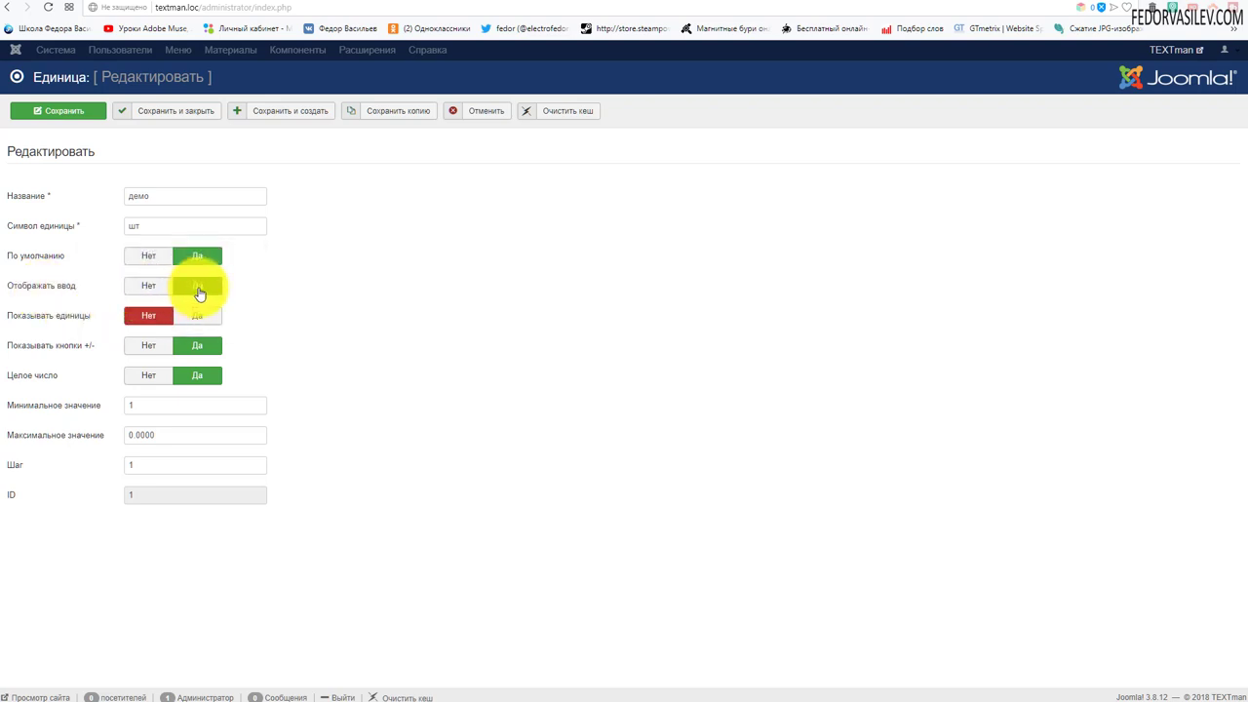
mouse_move(65, 317)
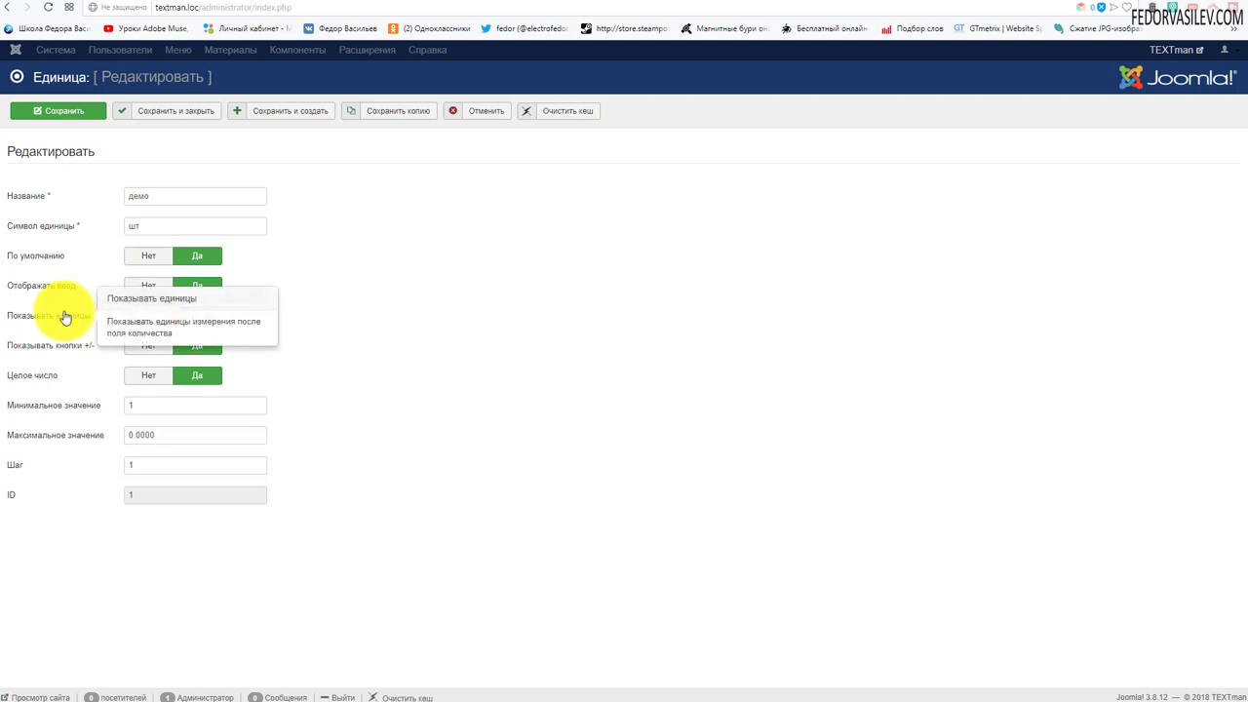
left_click(194, 314)
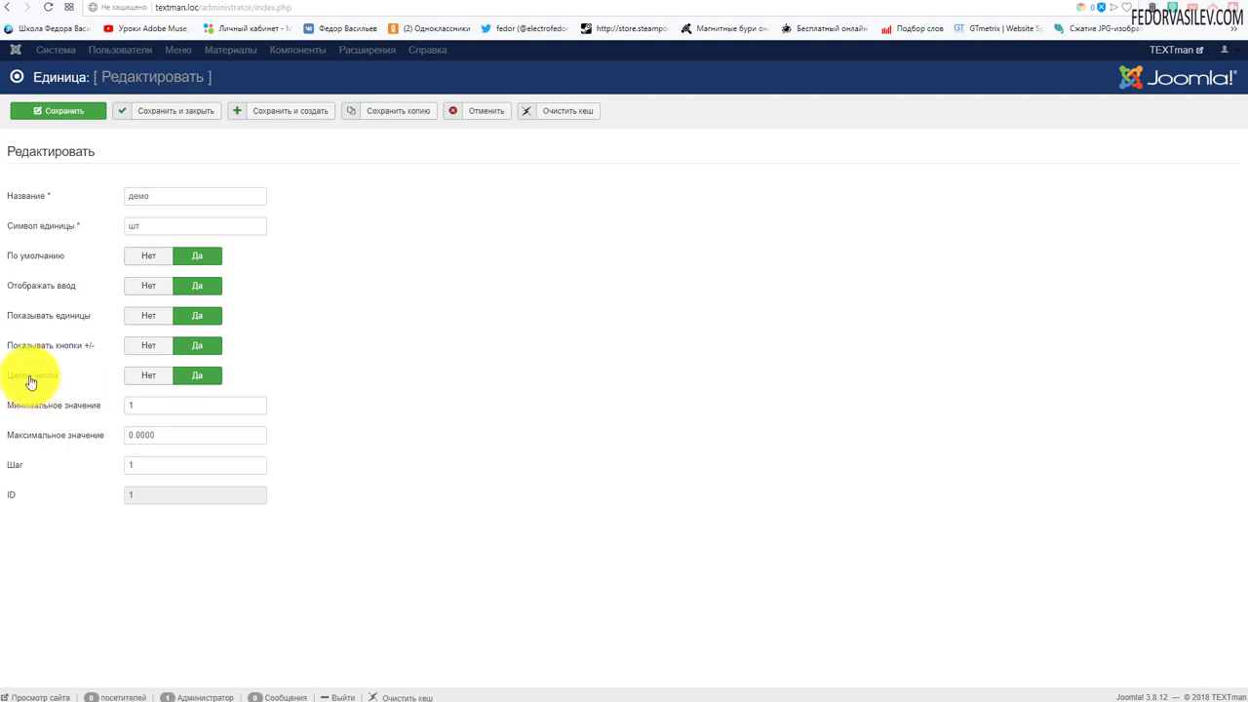
mouse_move(77, 417)
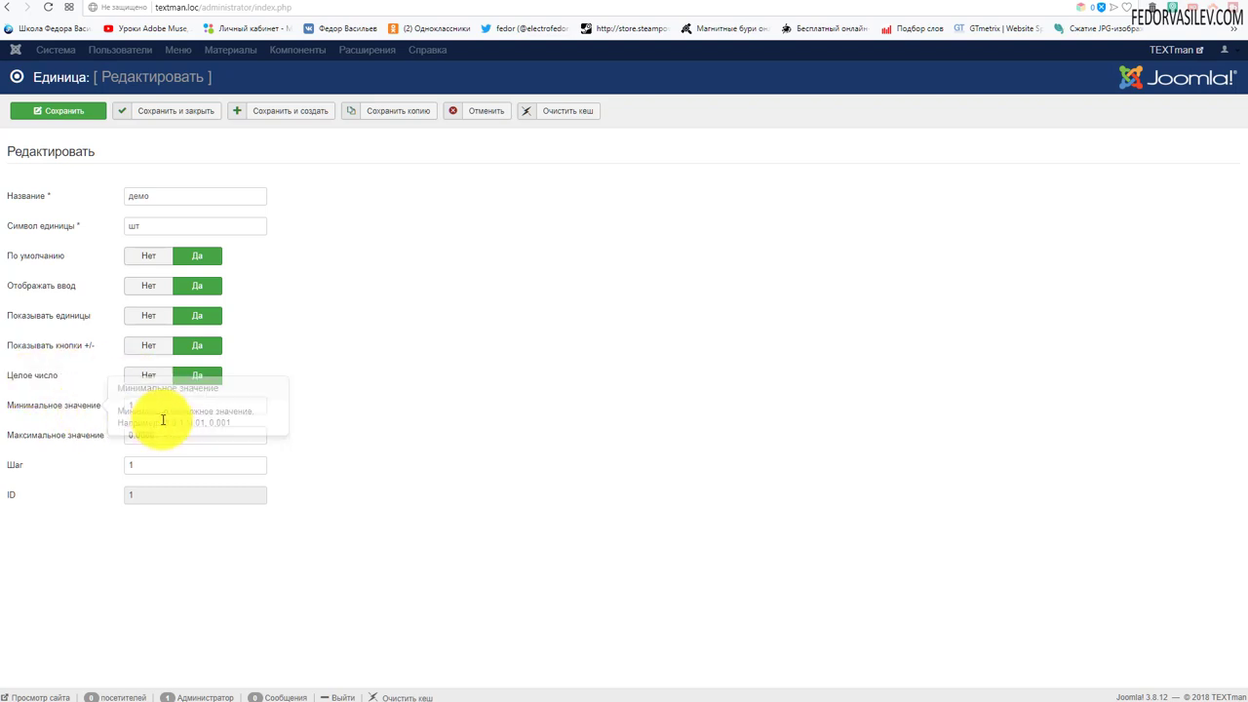
mouse_move(93, 446)
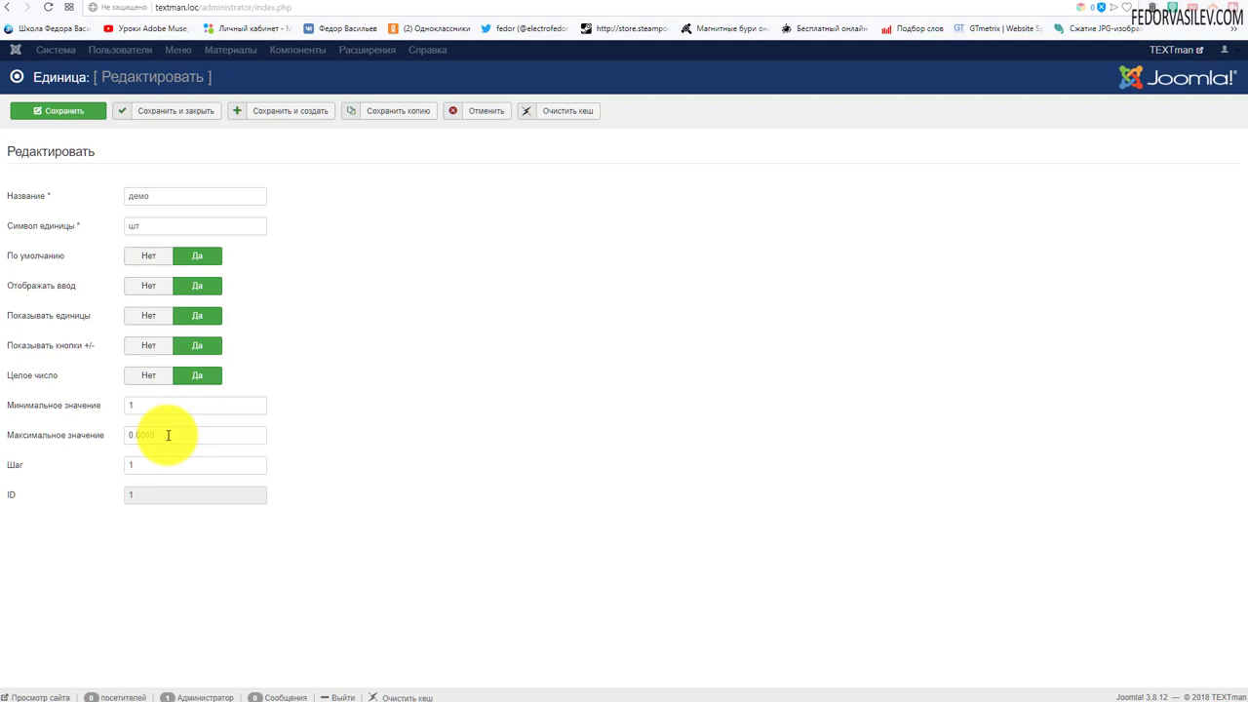
double_click(167, 435)
left_click(404, 394)
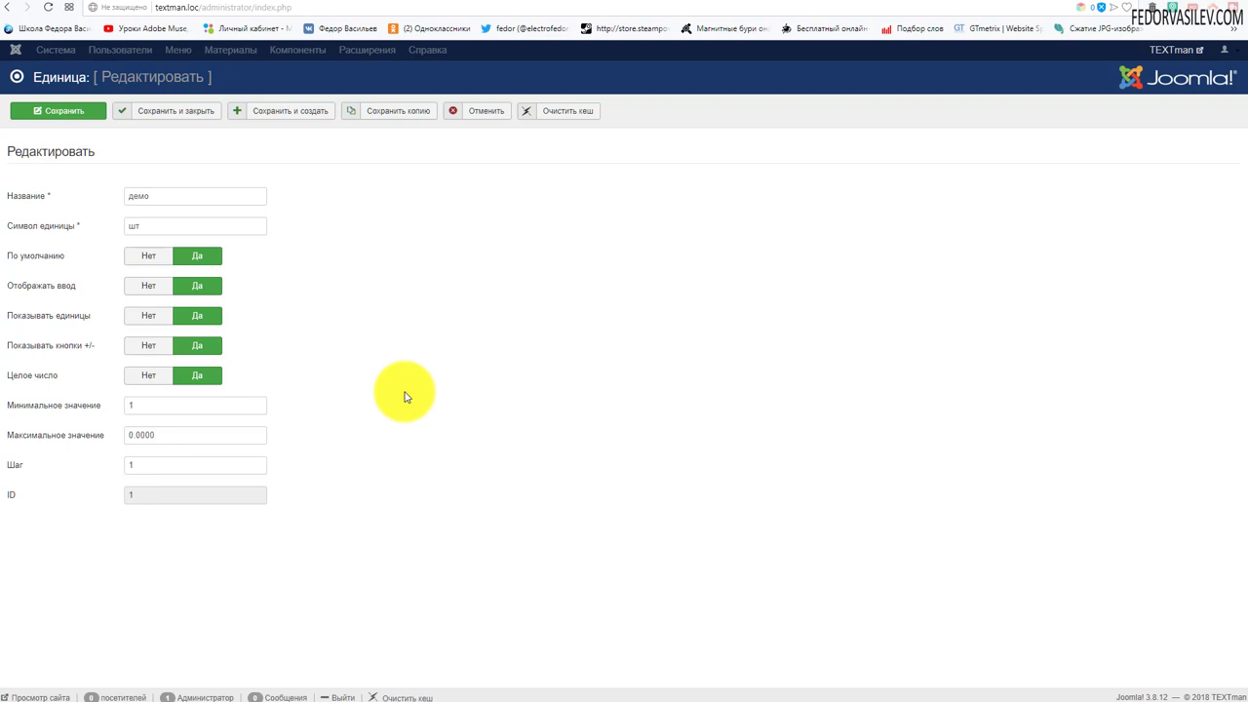
mouse_move(11, 470)
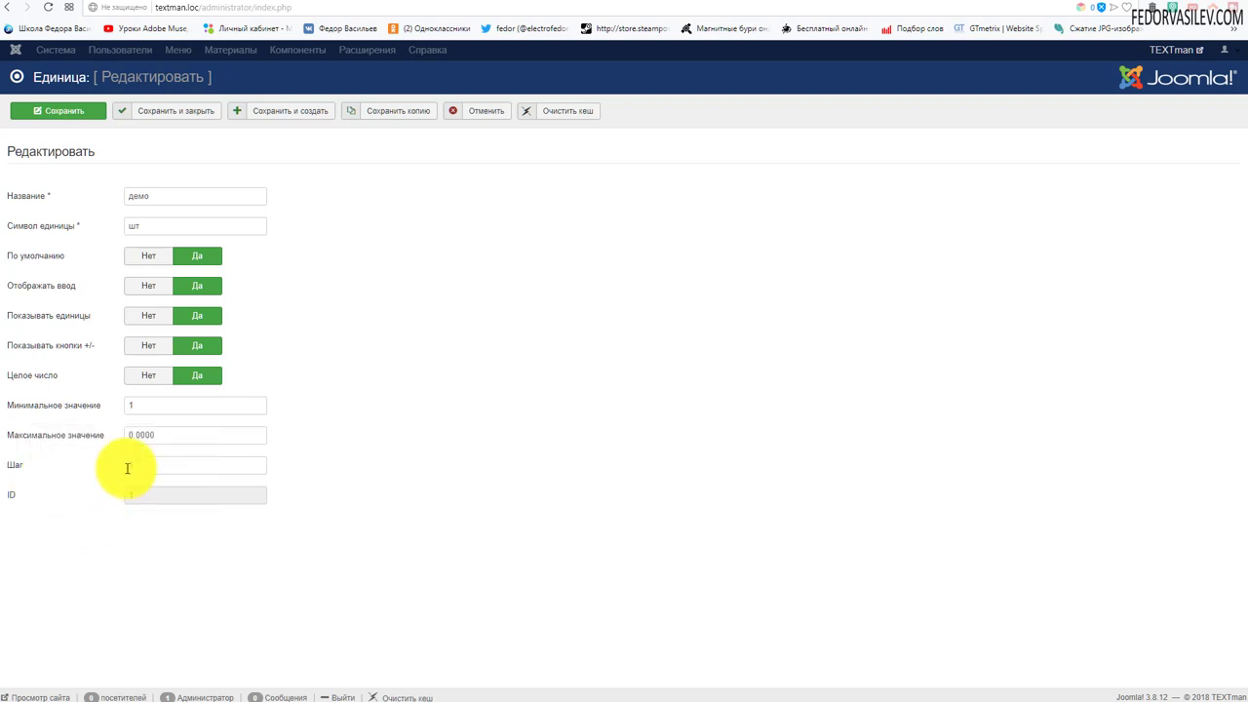
left_click(185, 110)
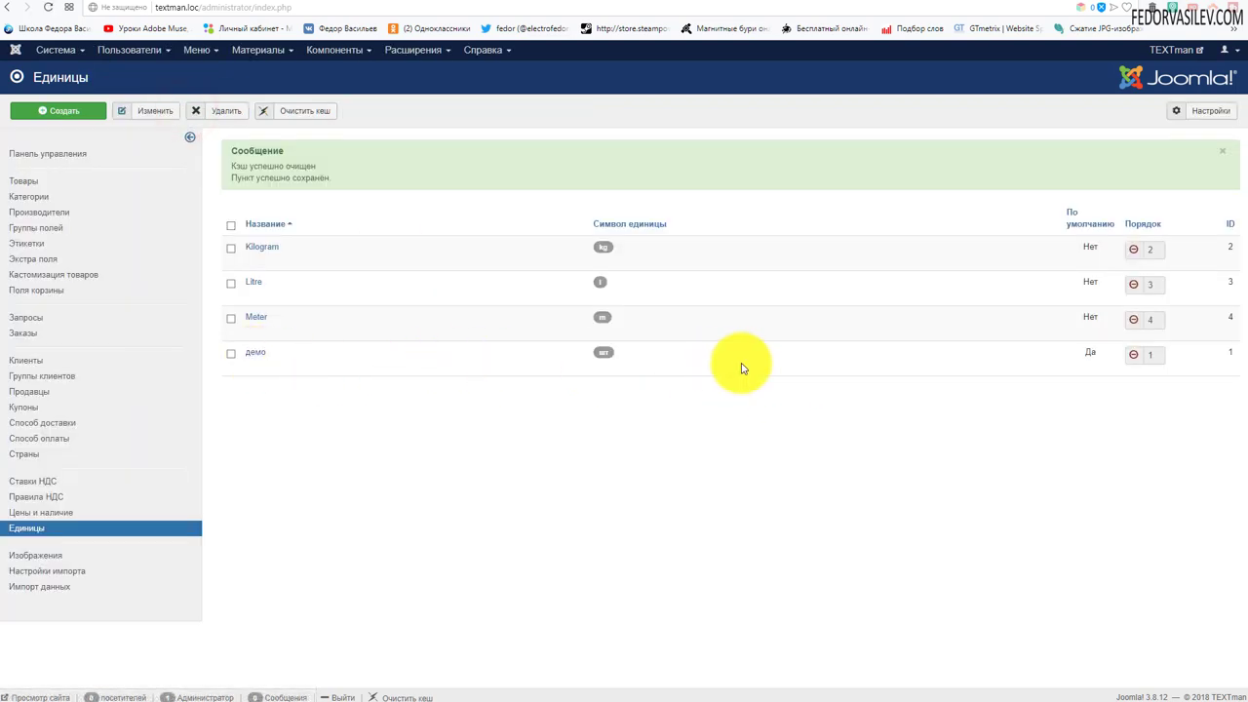
- Set the unit (Единица) in the commerce settings of the white Canon EOS 200D kit product to демо [шт] and save the product
left_click(97, 186)
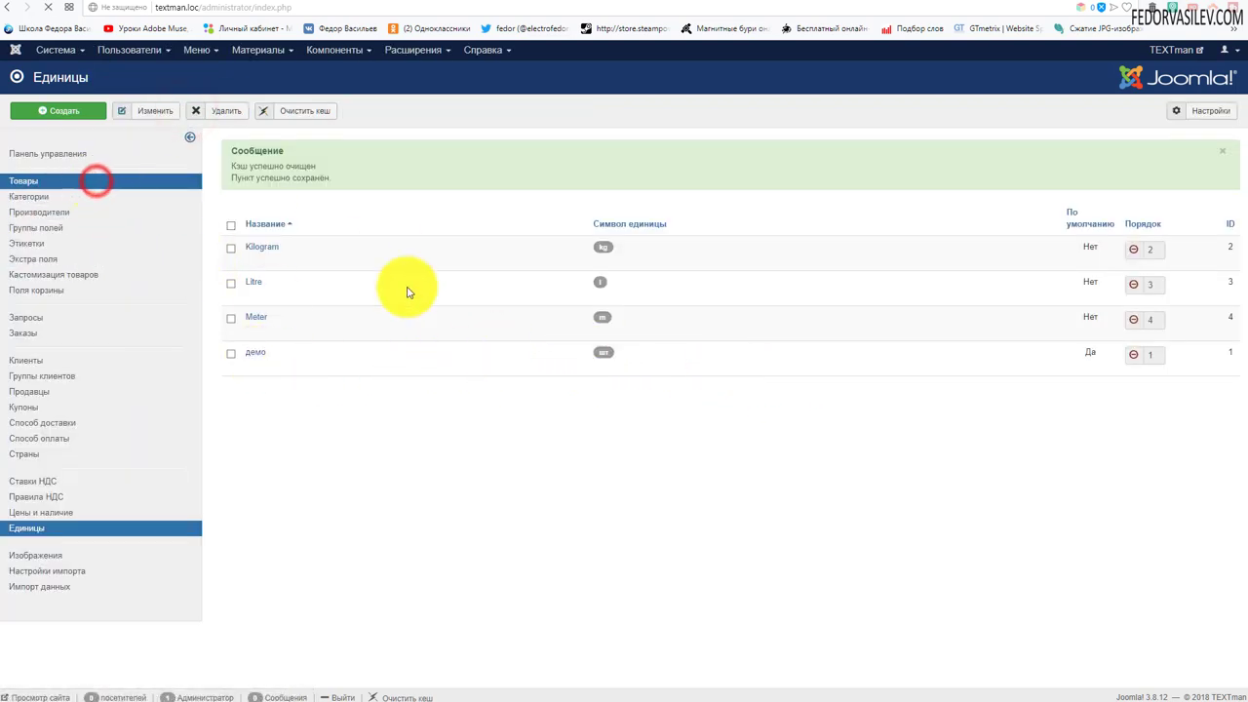
left_click(360, 253)
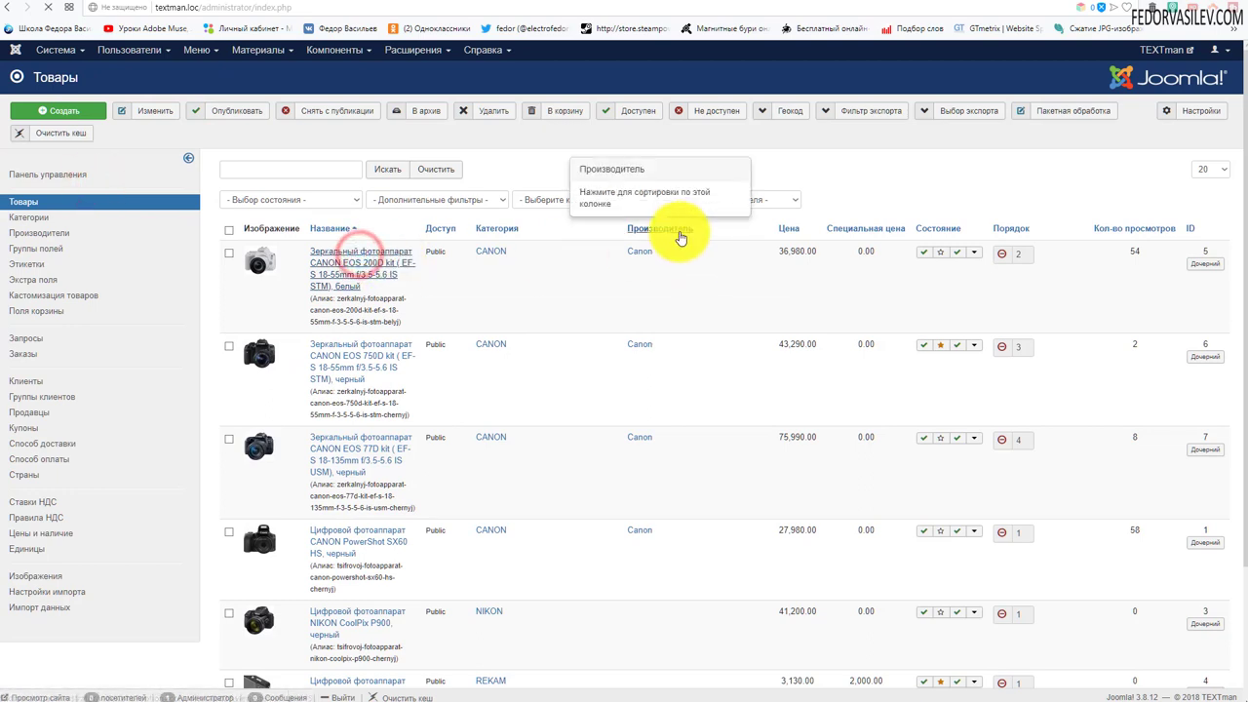
left_click(115, 185)
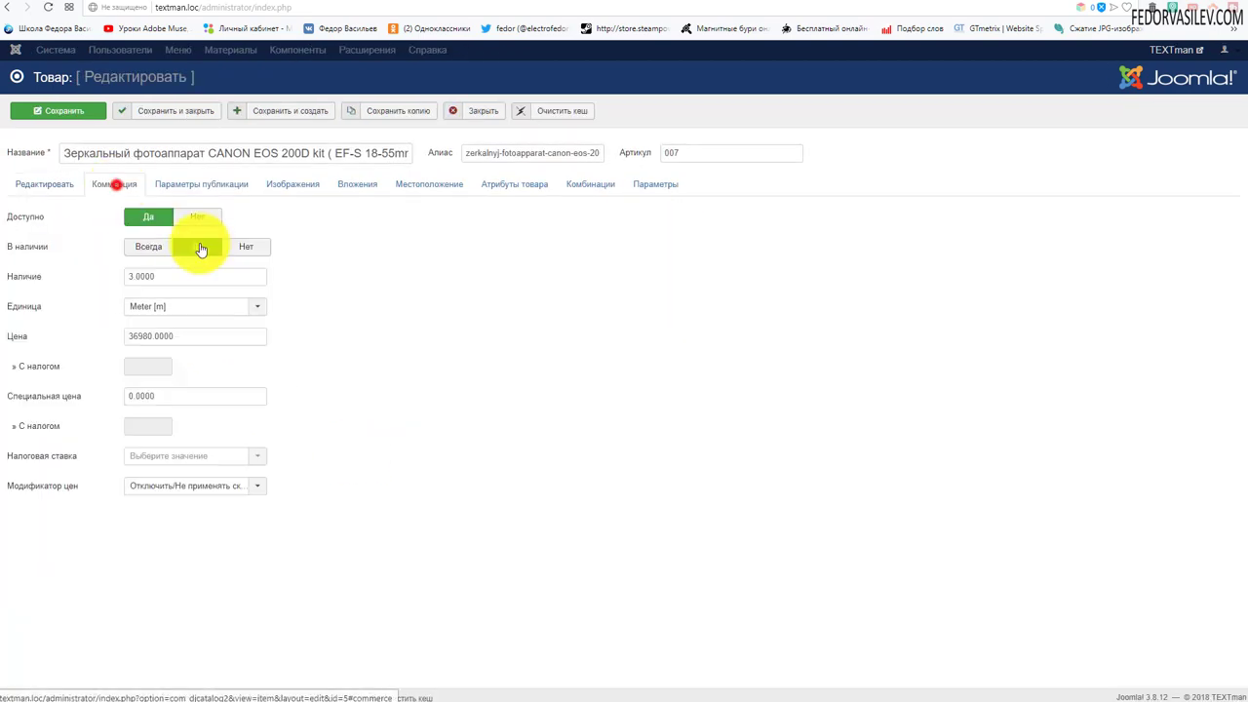
left_click(38, 306)
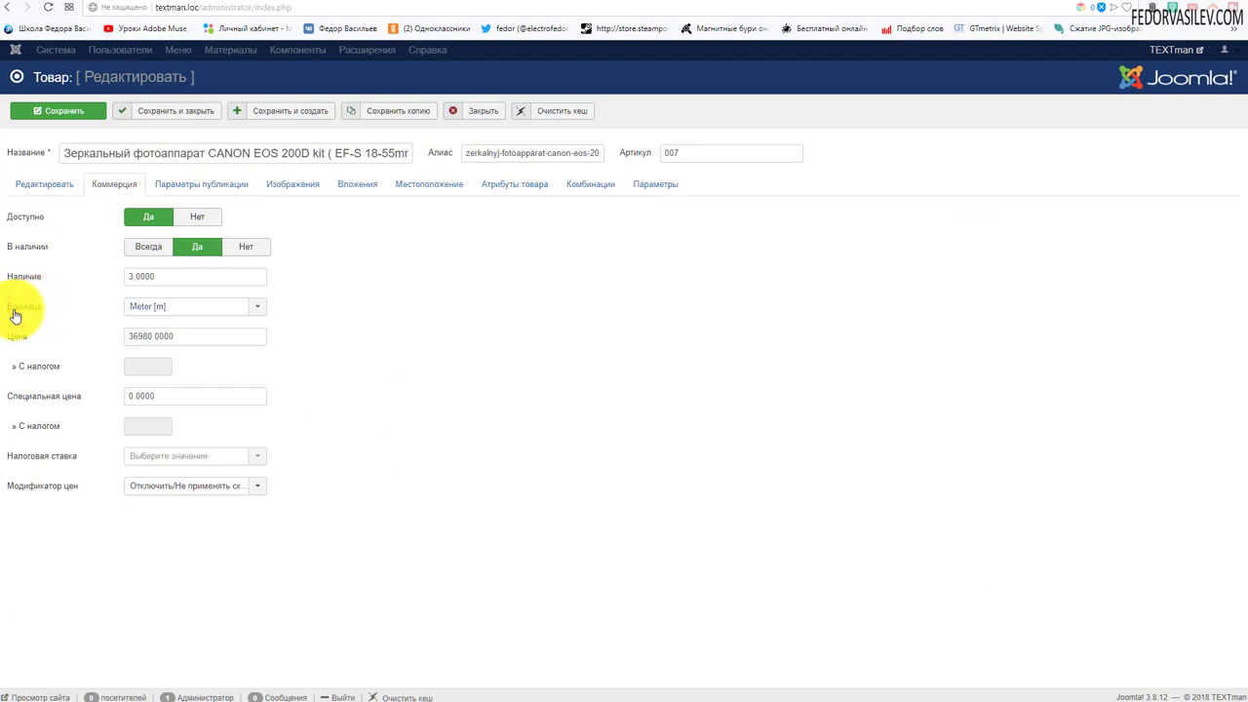
left_click(195, 290)
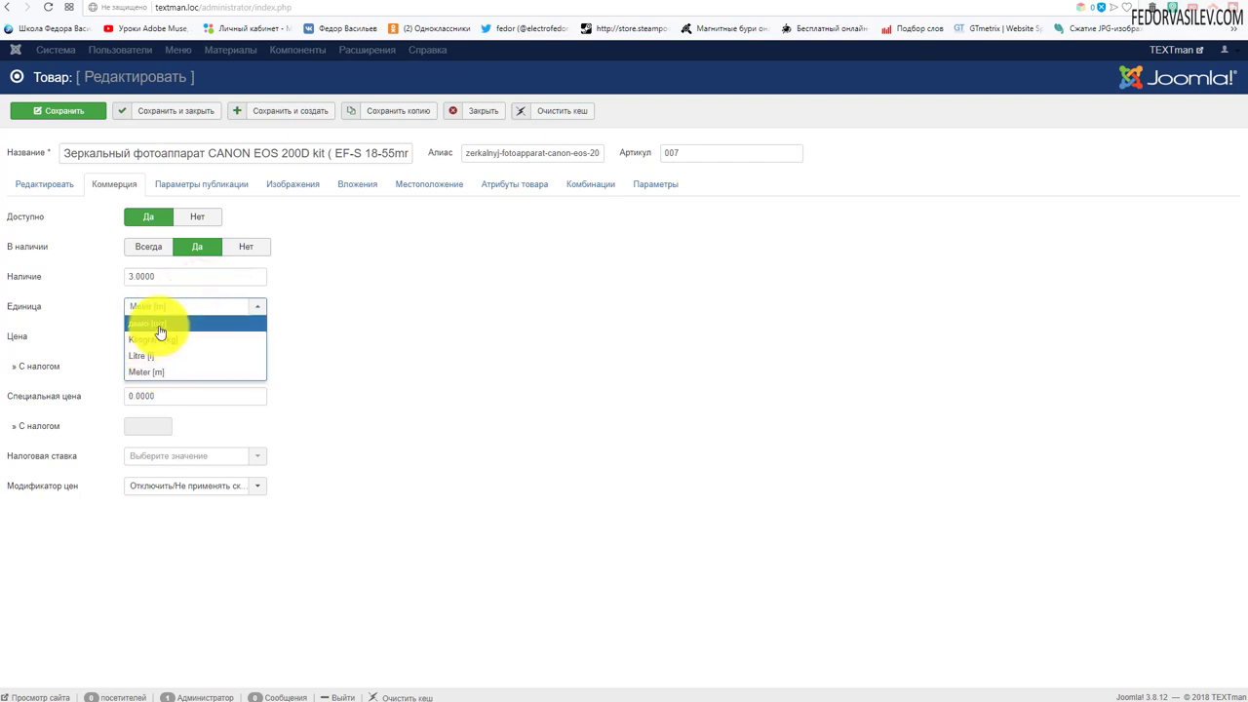
left_click(160, 333)
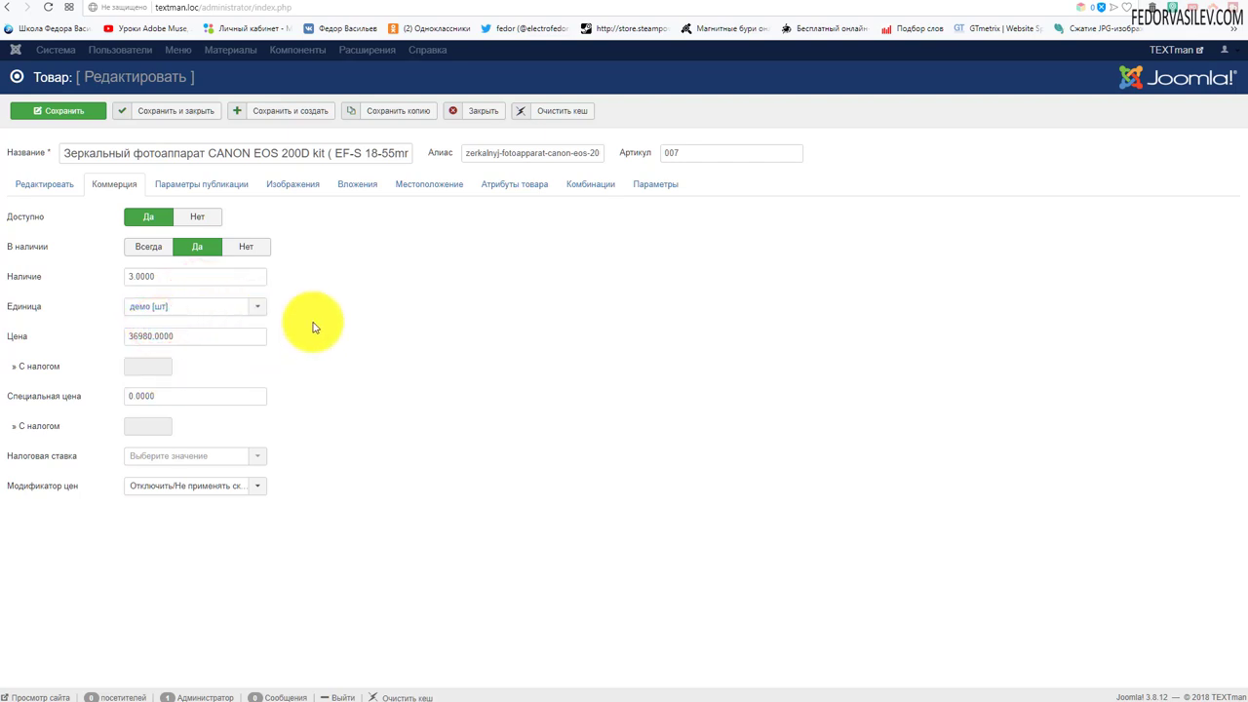
left_click(68, 110)
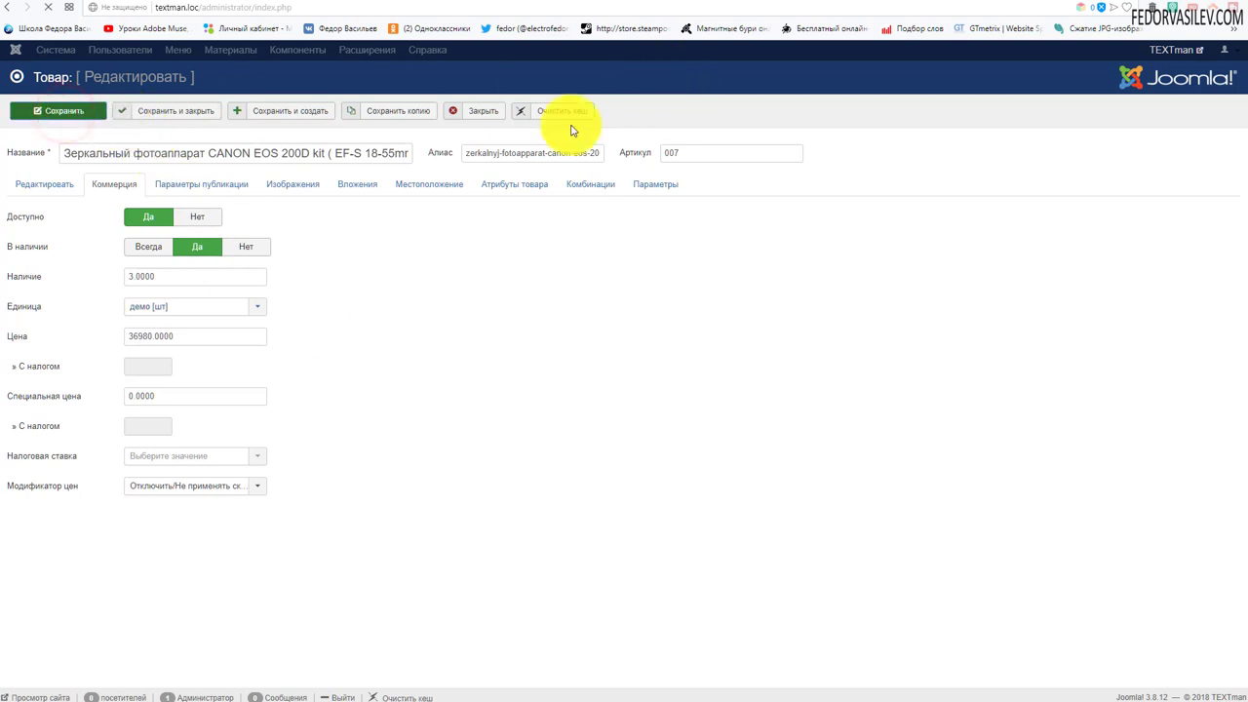
- Check the unit beside the quantity on the white Canon EOS 200D shop page and raise the quantity to 2
key("ctrl+Tab")
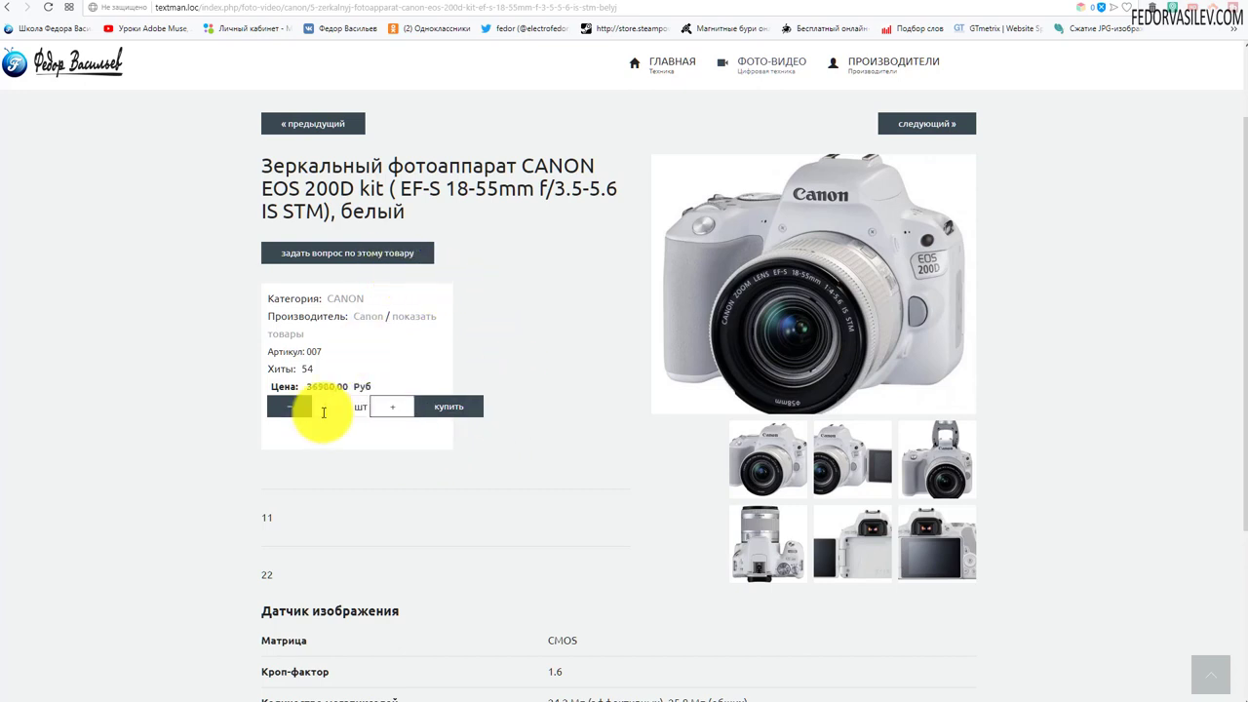
left_click(386, 408)
left_click(329, 410)
double_click(325, 408)
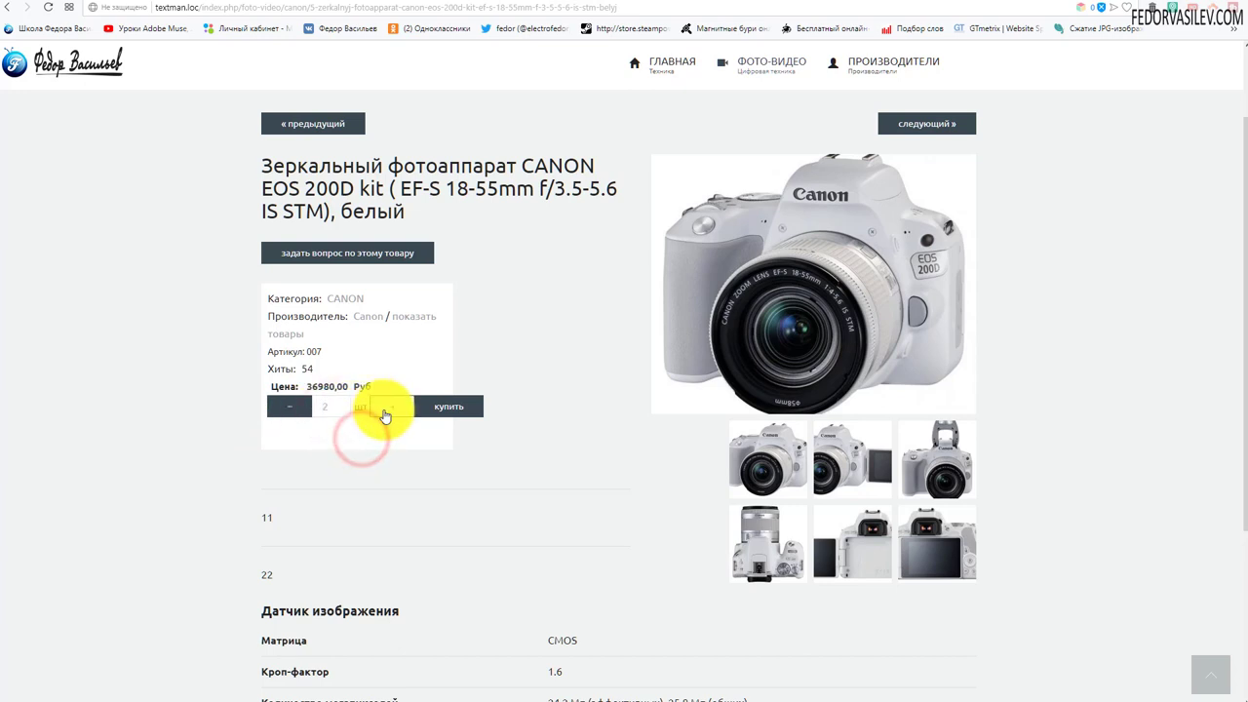
- Open the Canon category and check whether its two-column product cards show the measurement unit
scroll(696, 223, "up", 3)
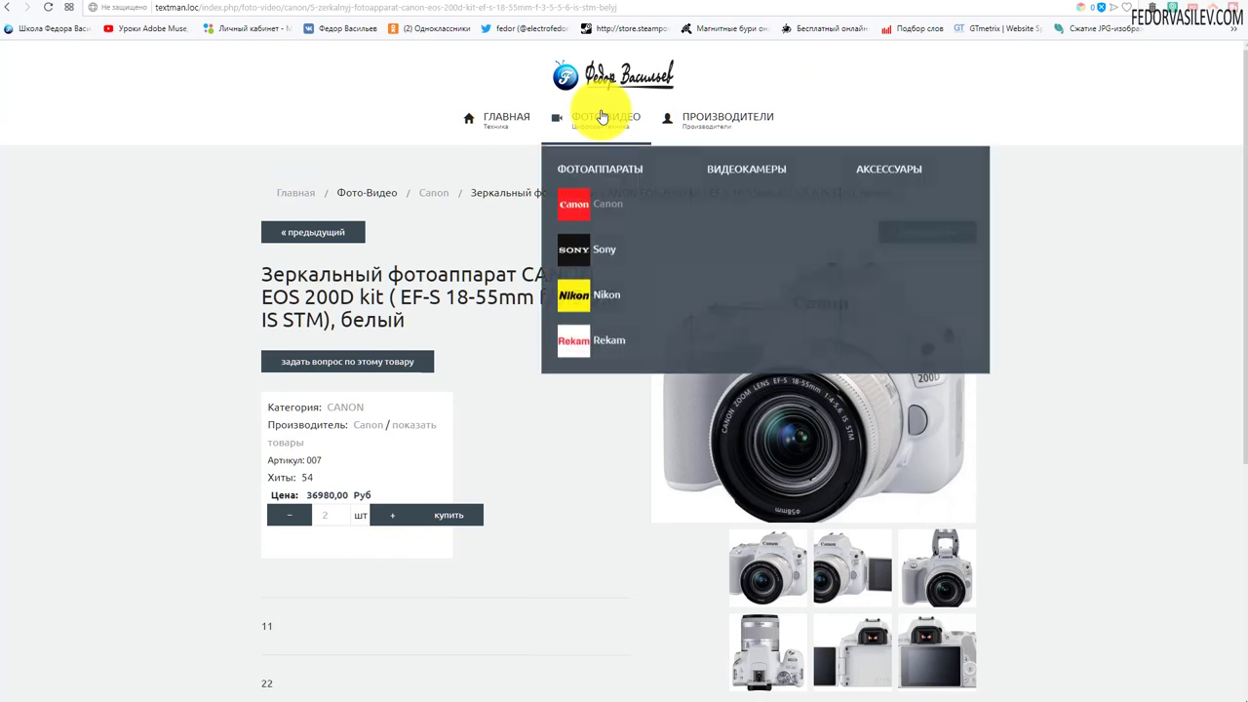
left_click(601, 195)
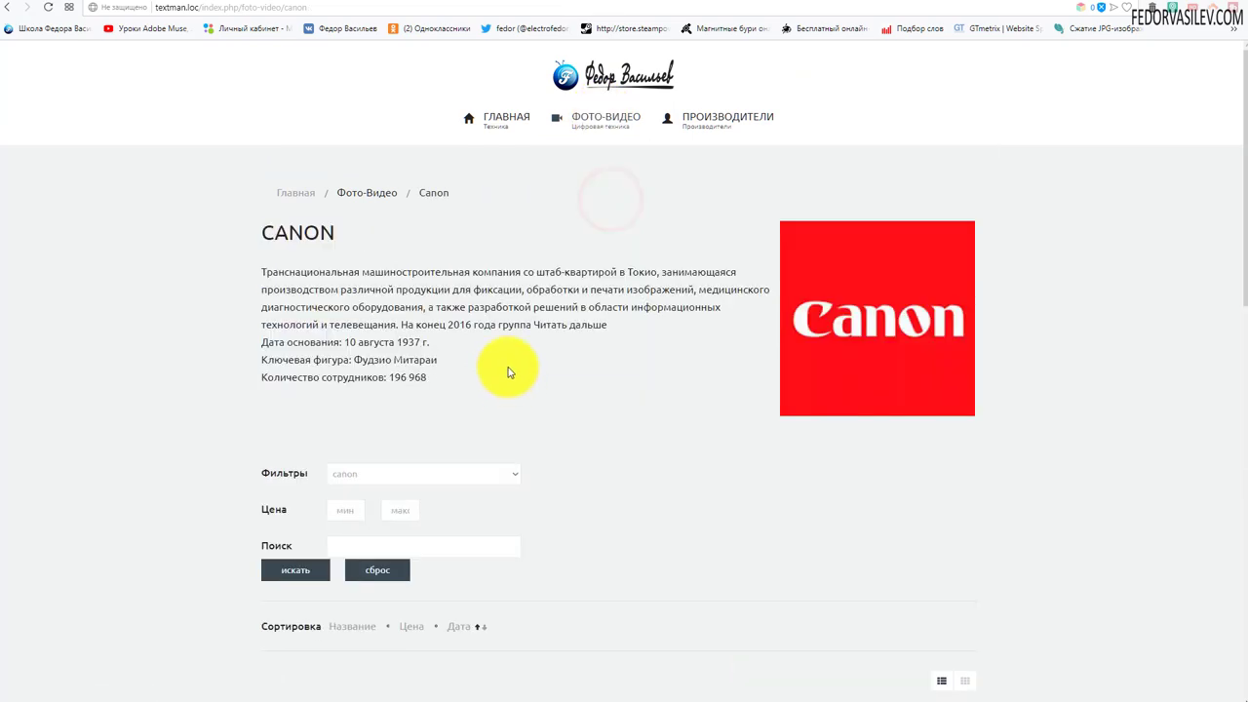
scroll(508, 368, "down", 5)
scroll(569, 312, "down", 3)
scroll(575, 318, "down", 1)
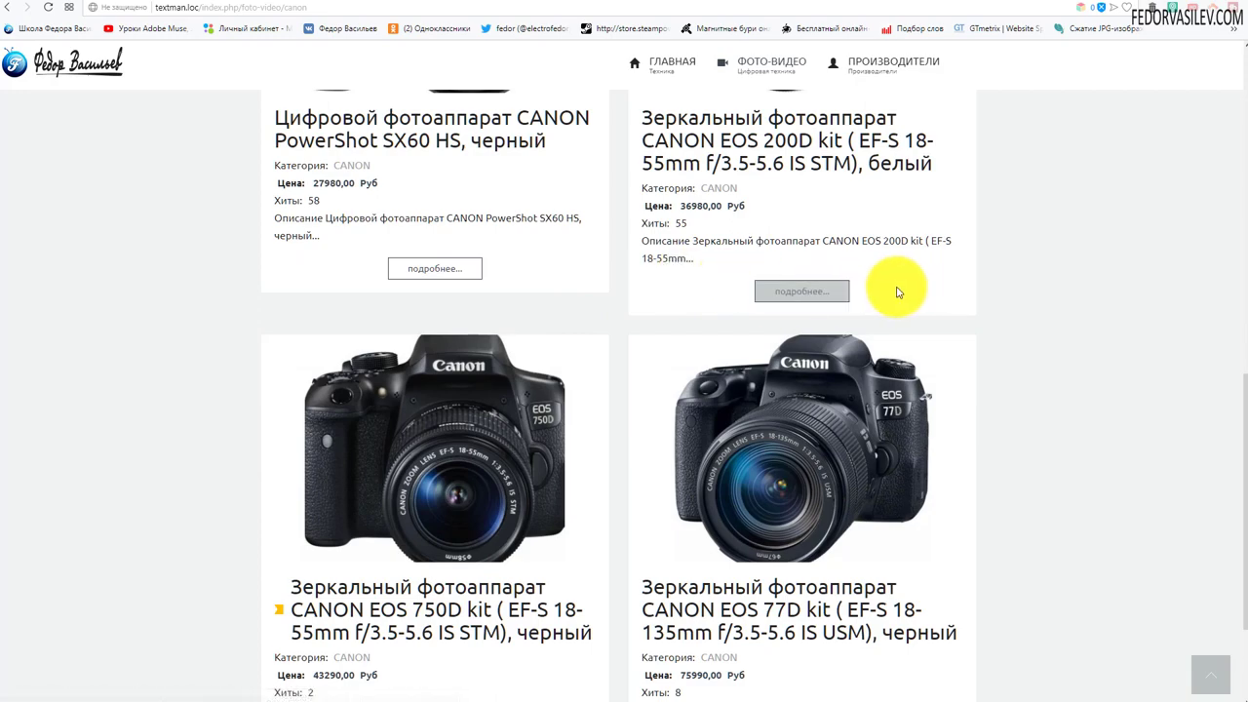
- Switch the Canon category listing to the table layout and check its product rows for the measurement unit
scroll(455, 348, "up", 5)
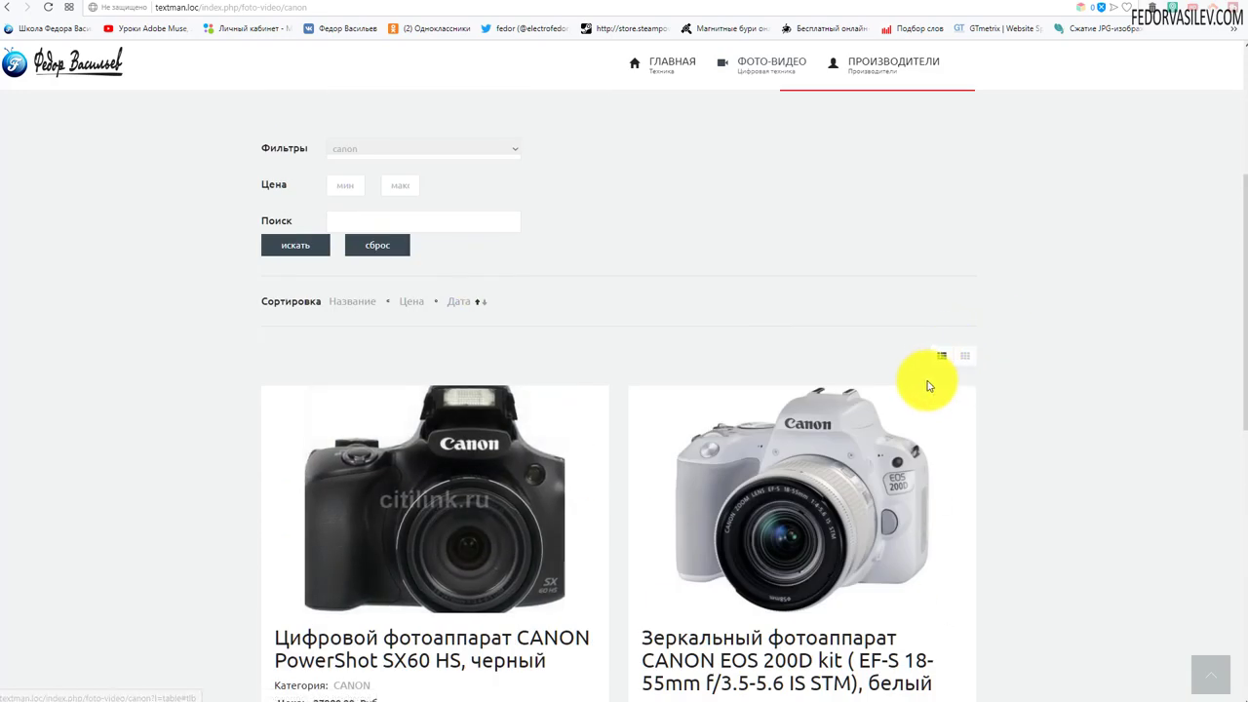
left_click(939, 357)
scroll(730, 354, "down", 2)
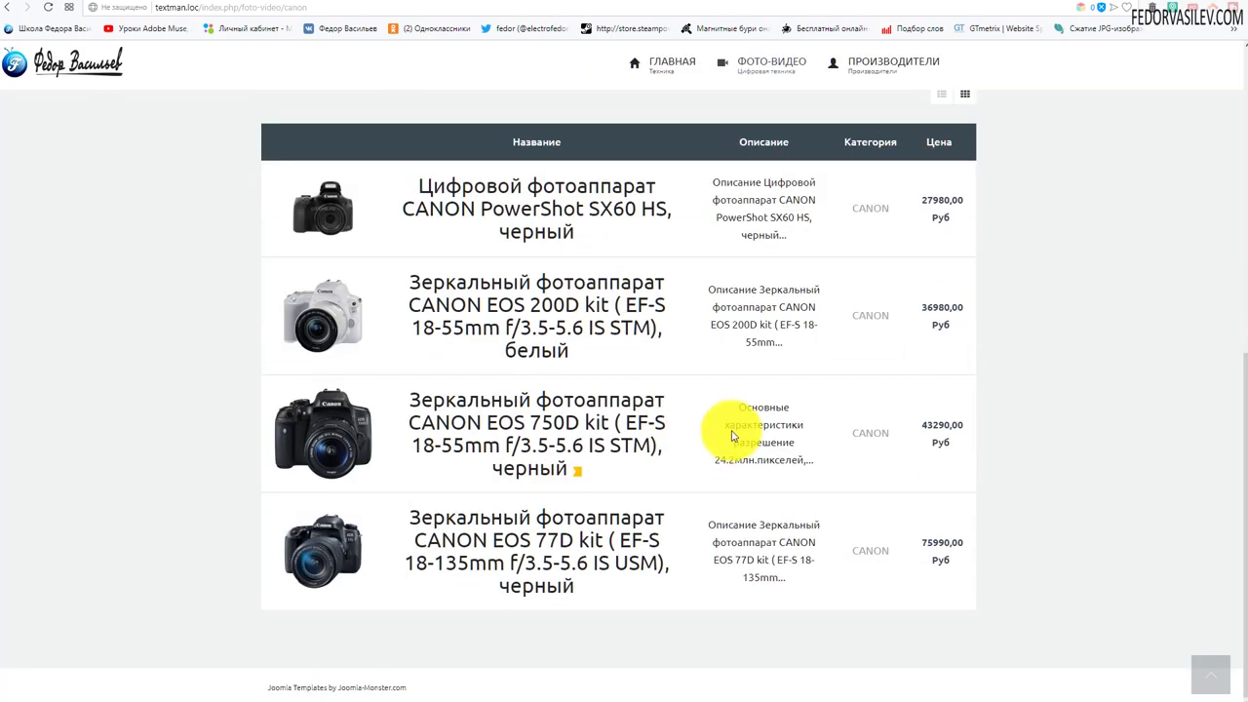
scroll(766, 482, "up", 5)
scroll(585, 488, "down", 3)
scroll(470, 533, "down", 1)
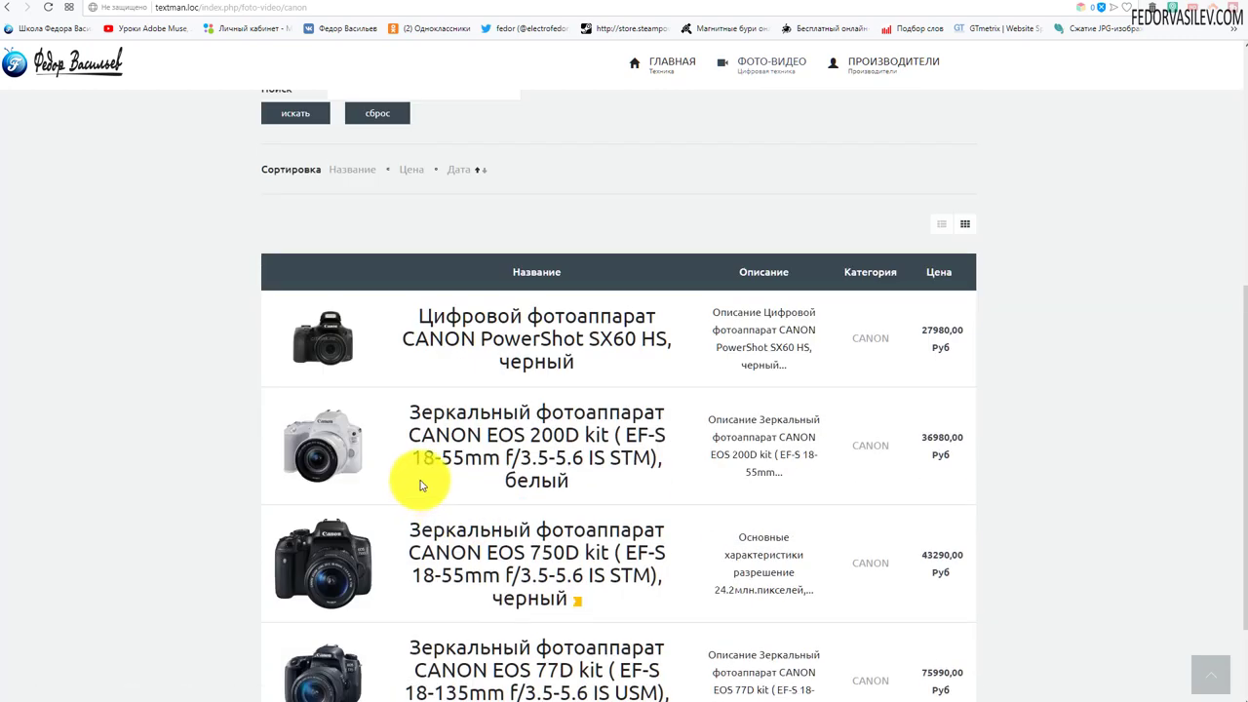
- Reopen the white Canon EOS 200D product page, check the unit beside its quantity, and return to the product's administration form
left_click(437, 433)
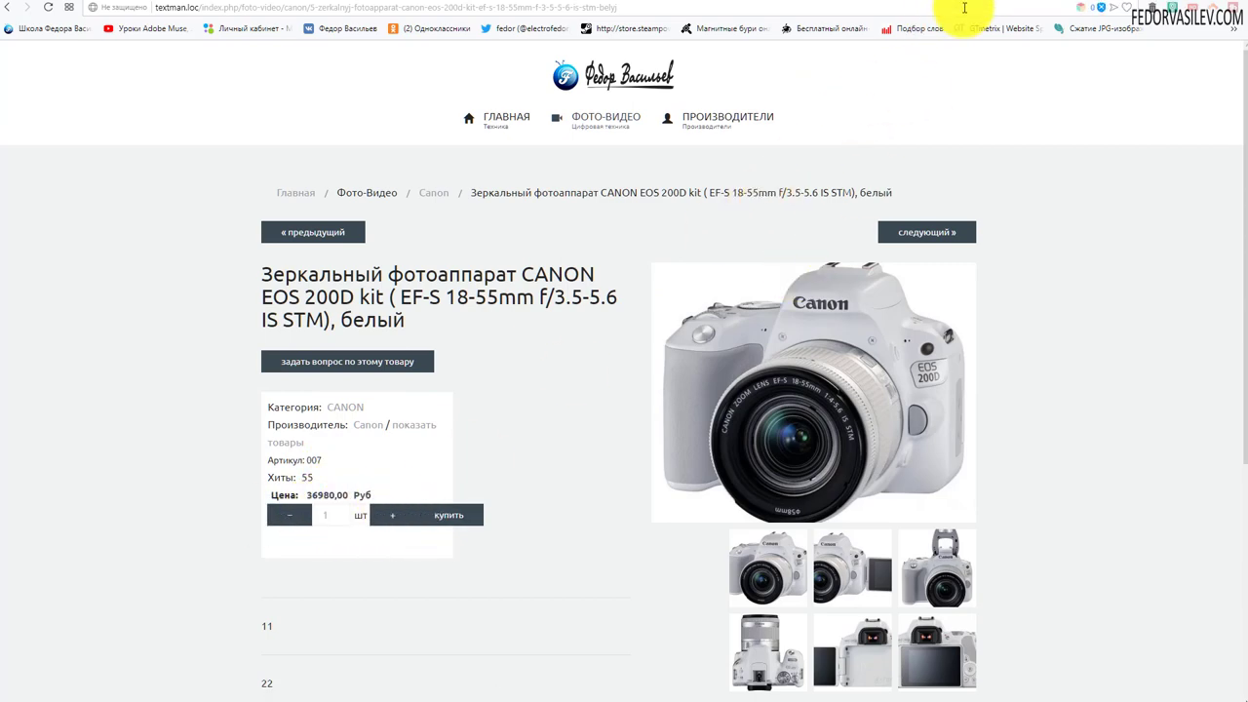
scroll(381, 493, "down", 2)
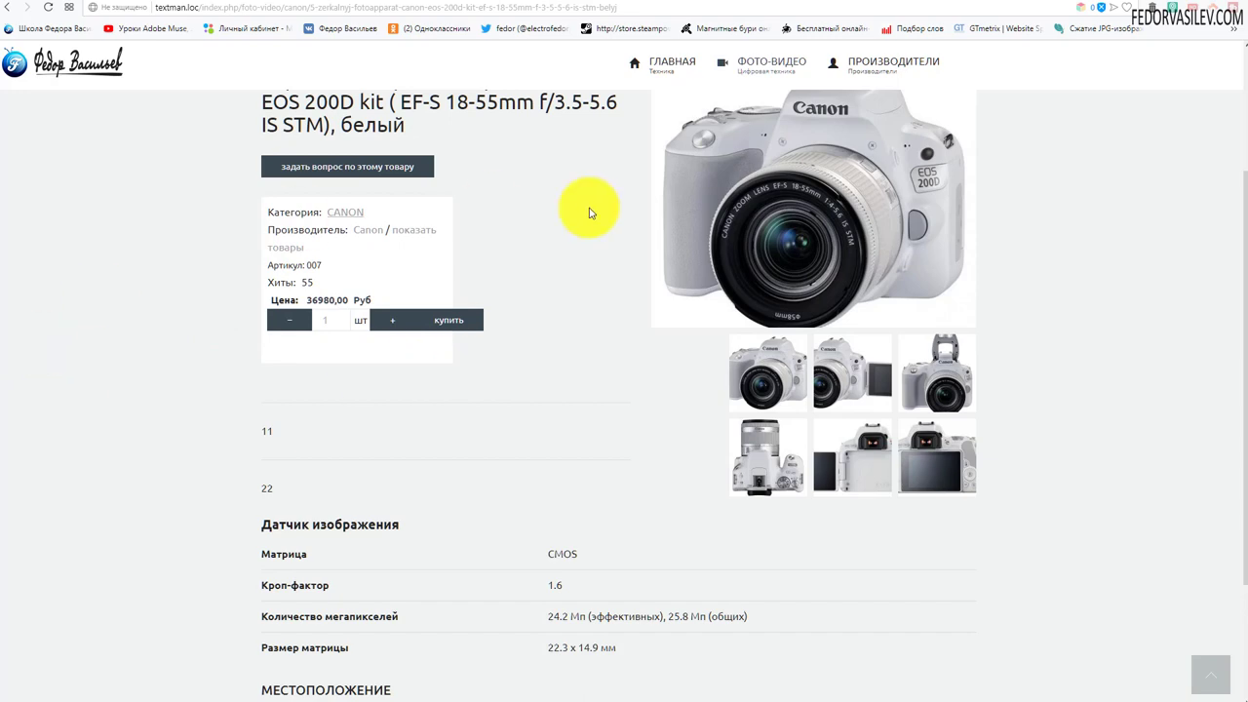
left_click(966, 4)
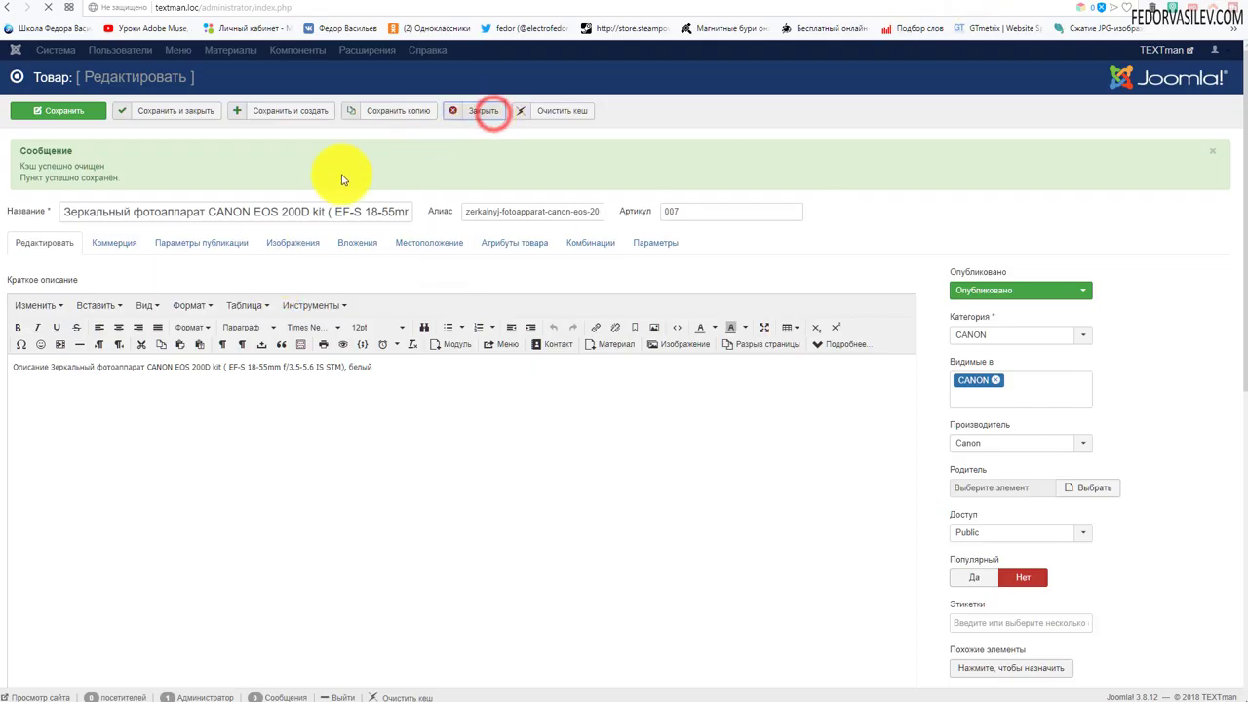
- Leave the product form and open the measurement unit "демо" for editing from the DJ-Catalog2 units list
left_click(335, 50)
left_click(338, 68)
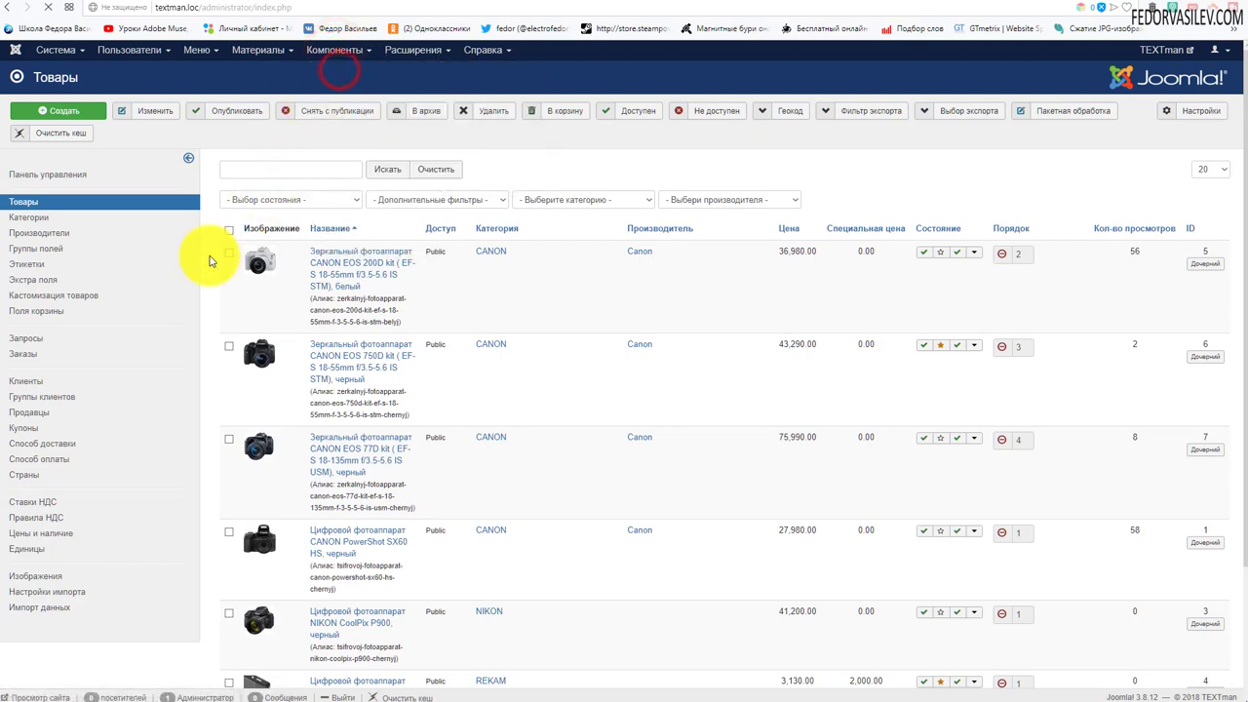
left_click(27, 528)
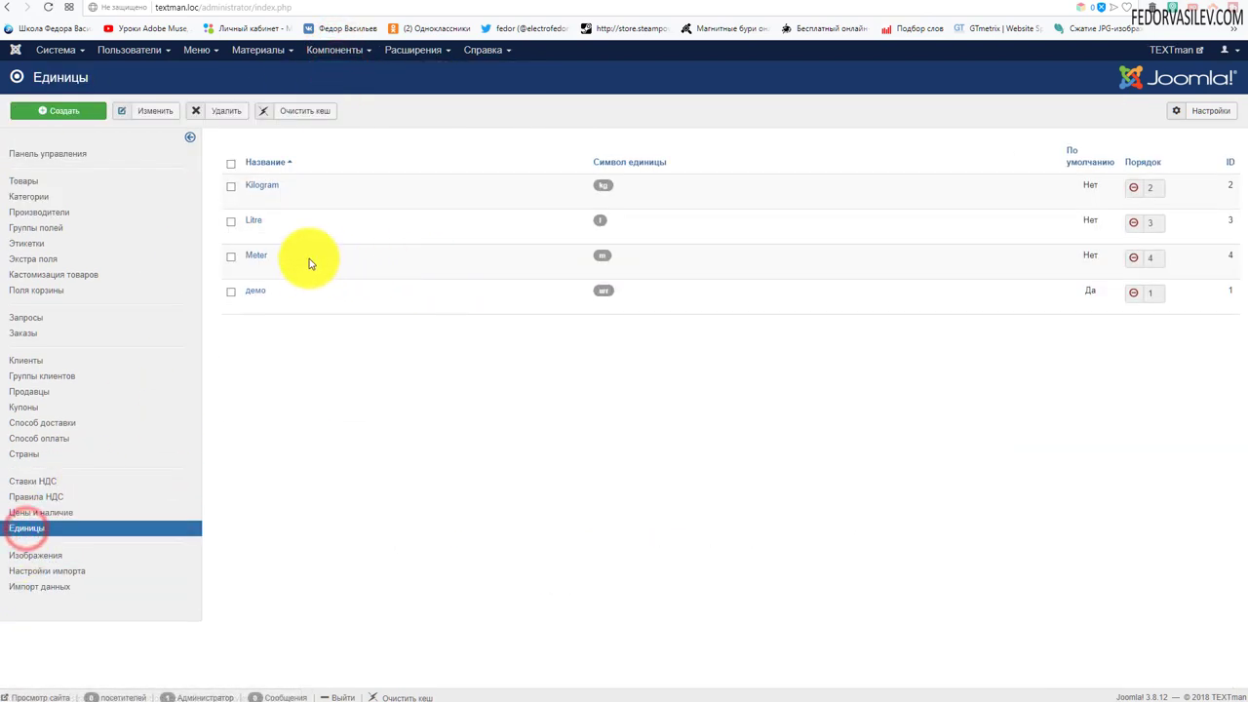
left_click(256, 295)
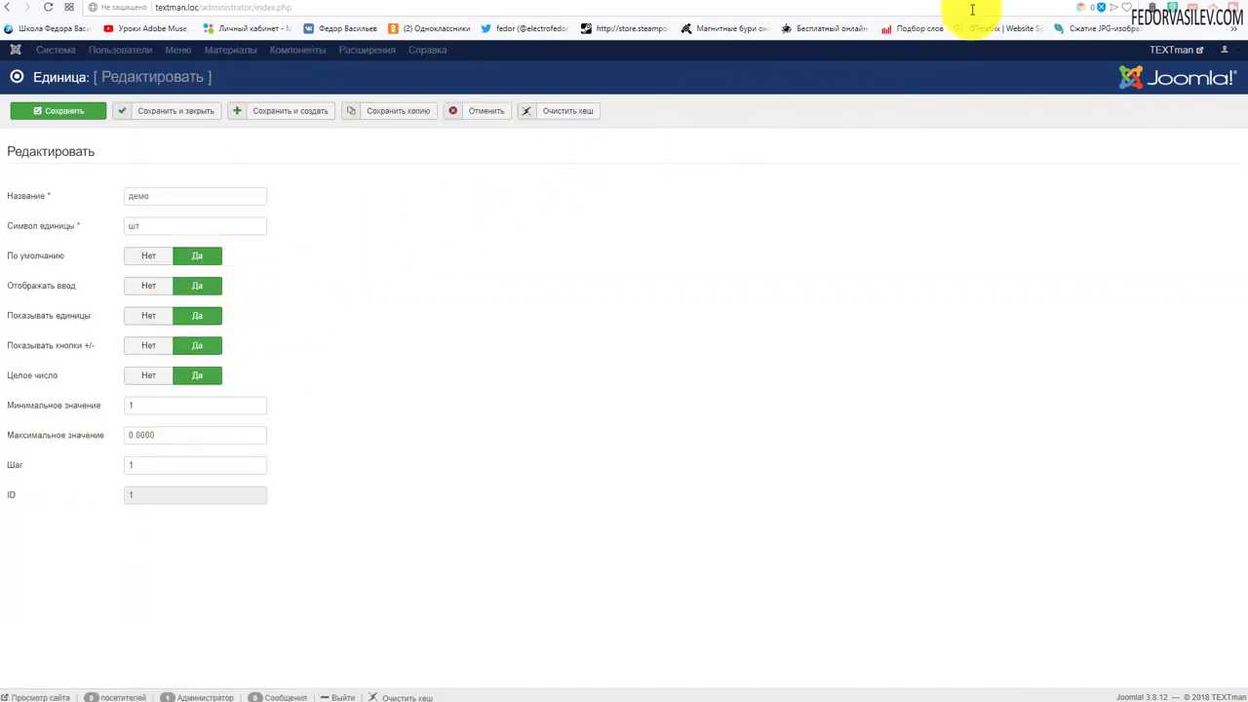
- Compare the white Canon EOS 200D shop page's quantity controls with the settings of the "демо" unit
left_click(1007, 3)
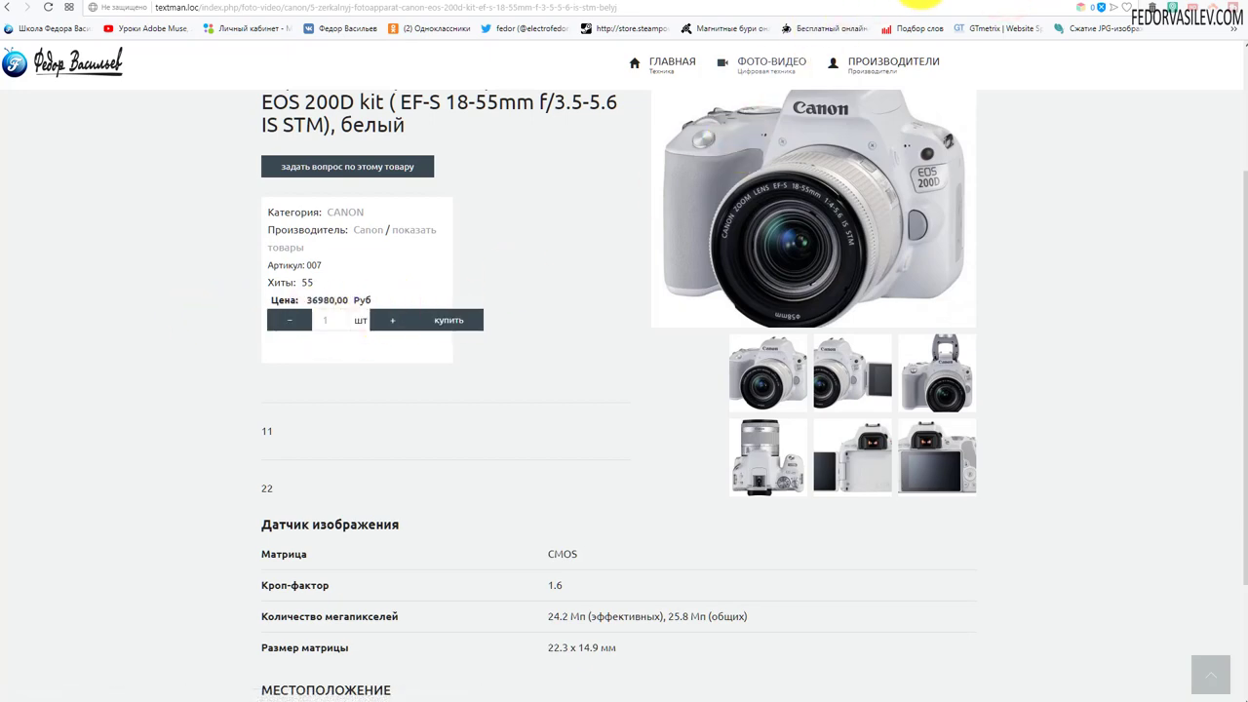
left_click(968, 3)
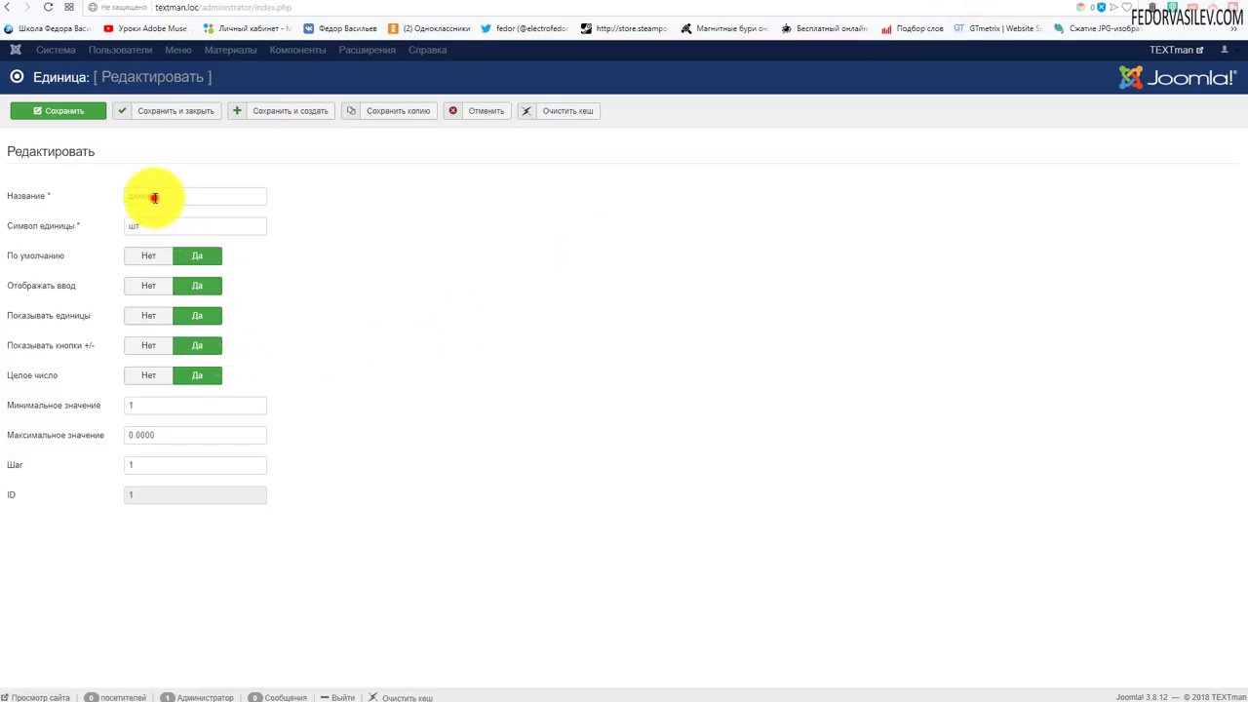
left_click(153, 196)
left_click(557, 189)
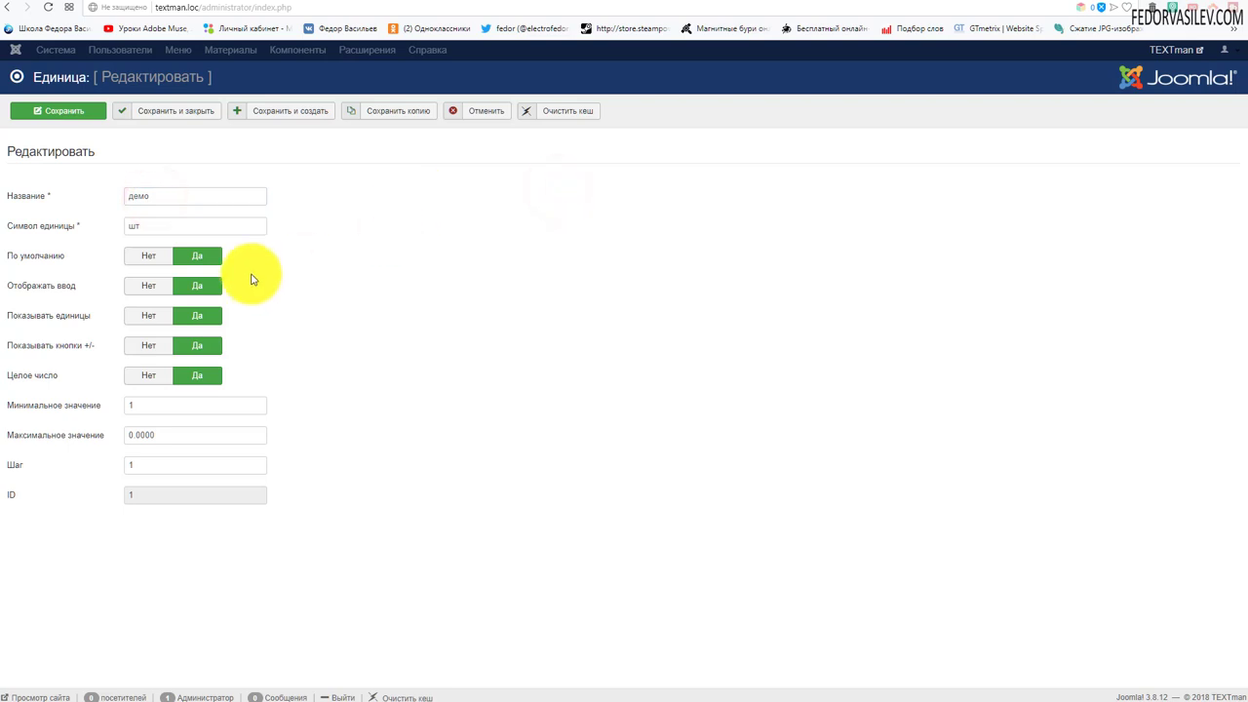
- Set "Отображать ввод" to "Нет" for the "демо" unit and save it
left_click(147, 293)
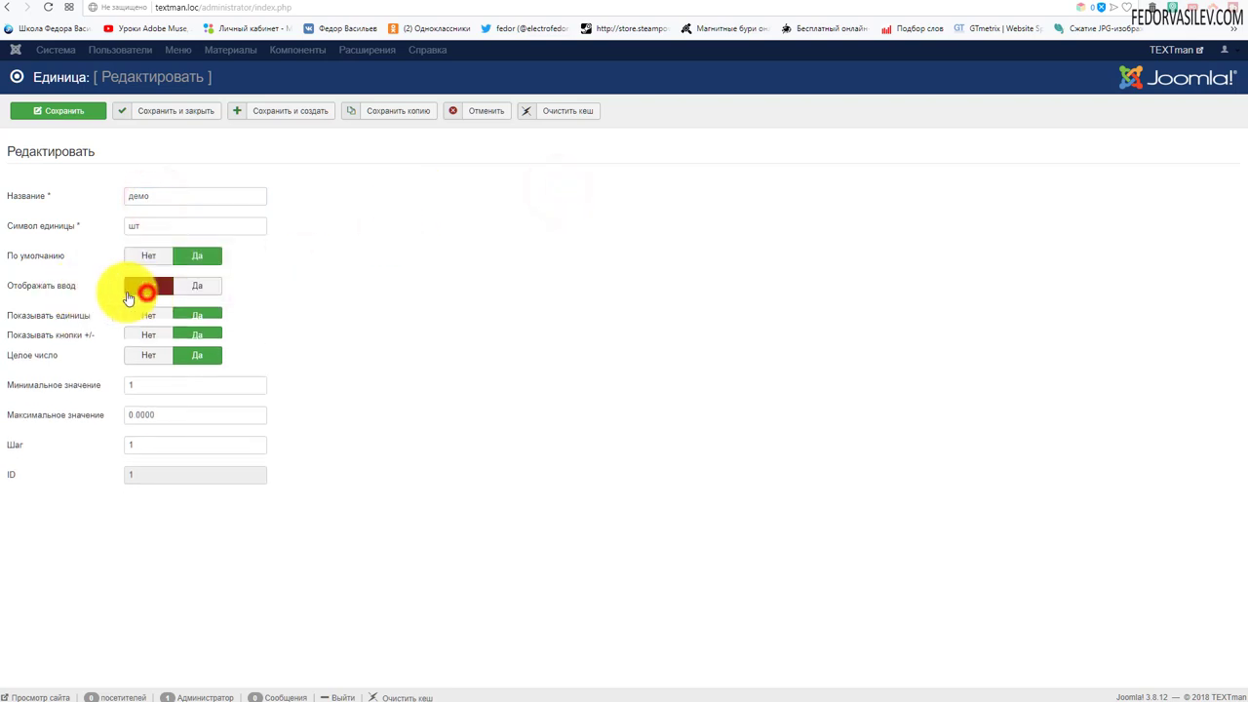
left_click(200, 290)
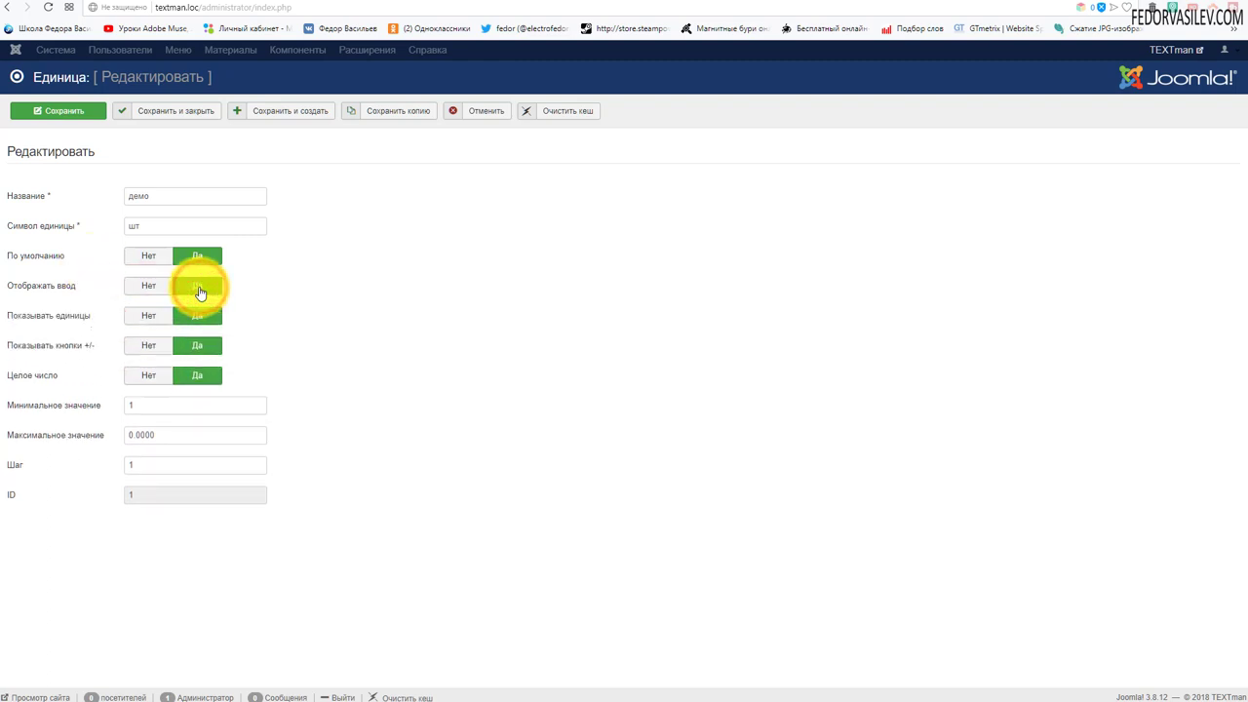
left_click(151, 293)
left_click(199, 284)
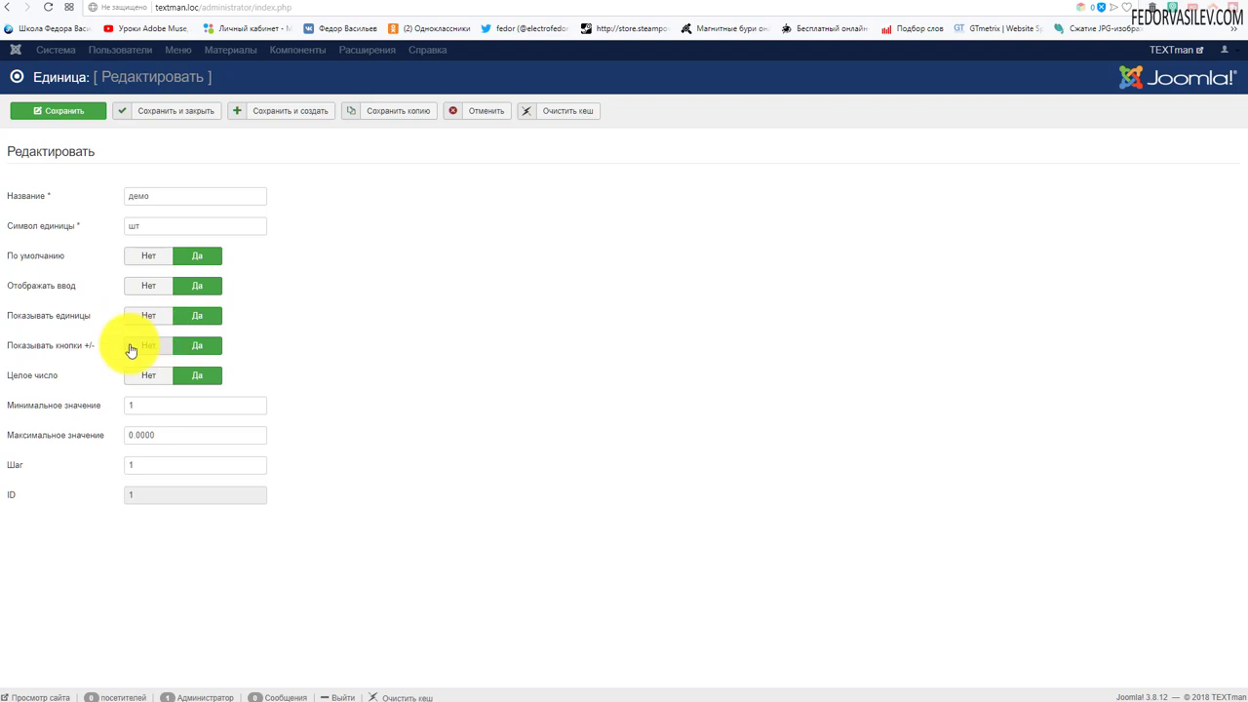
left_click(146, 285)
left_click(34, 110)
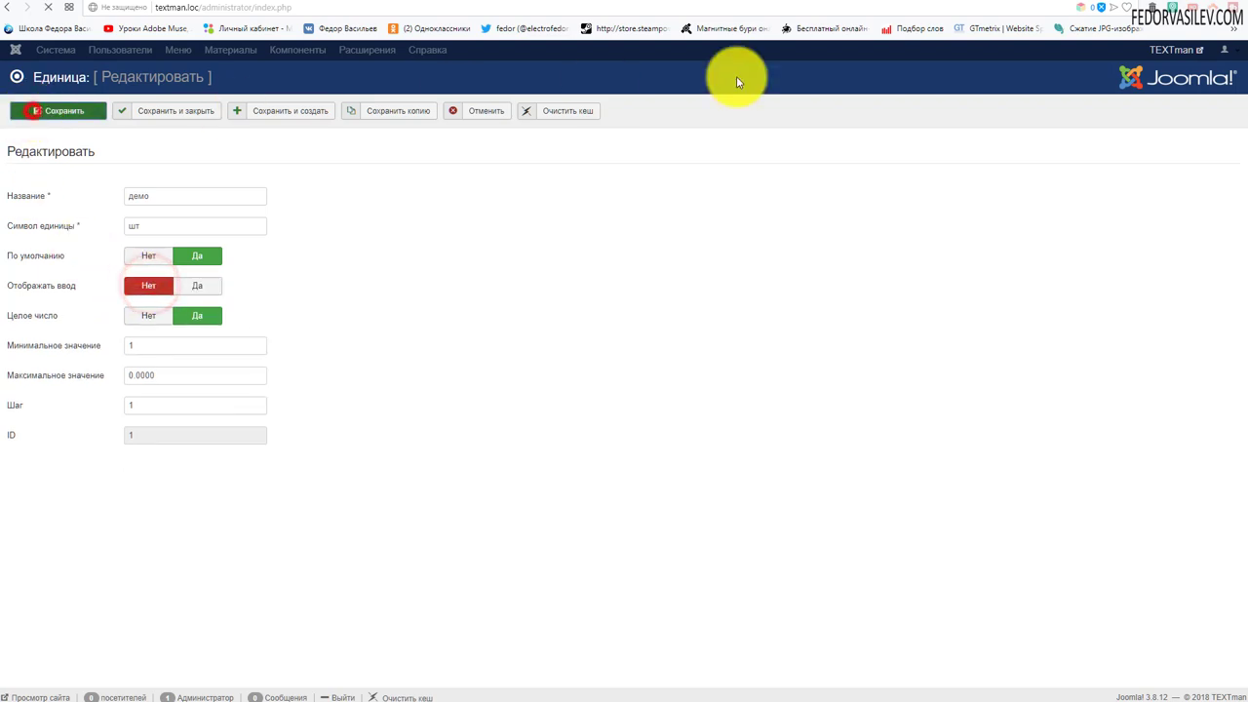
- Reload the white Canon EOS 200D shop page and check how its purchase area reflects the quantity input setting
key("ctrl+Tab")
left_click(48, 6)
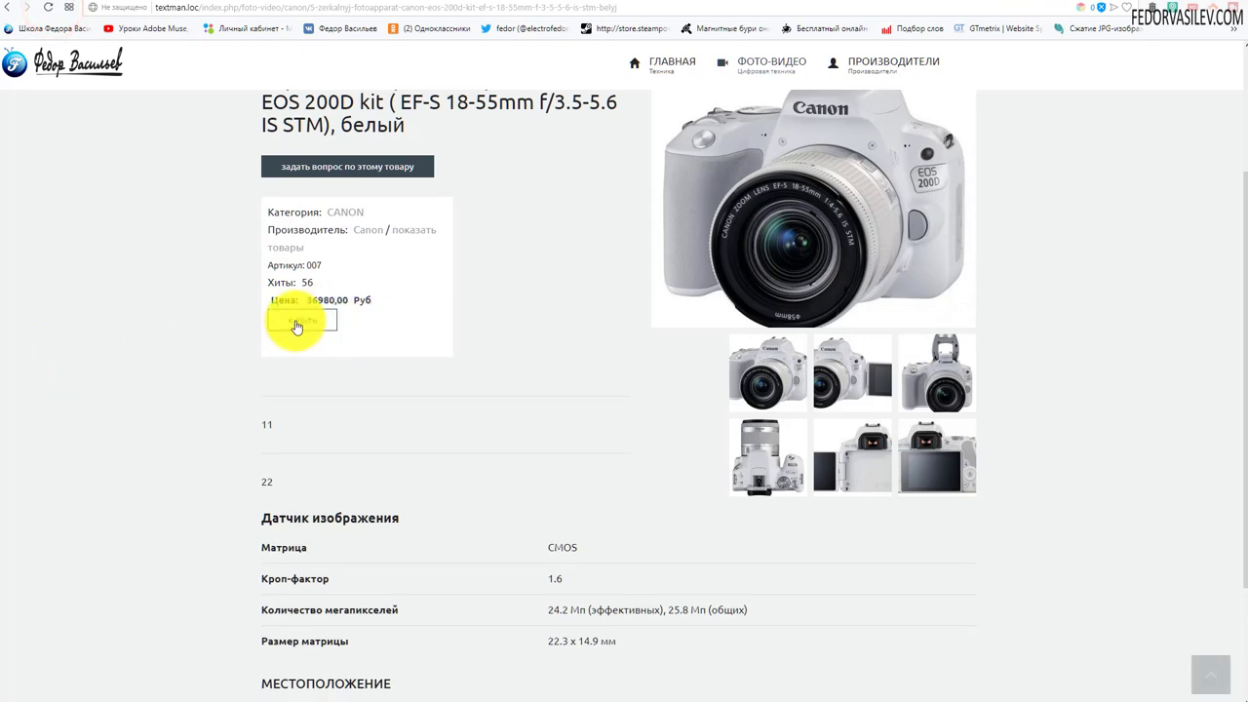
scroll(251, 297, "down", 2)
scroll(252, 297, "up", 3)
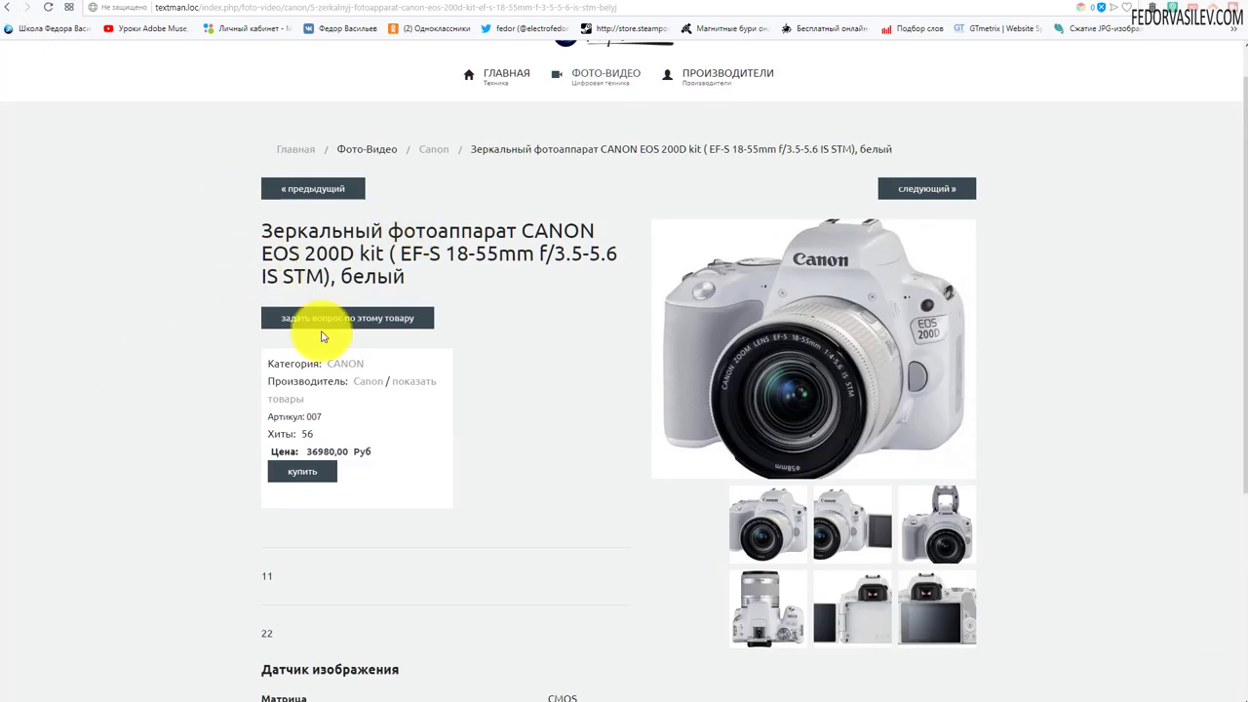
scroll(293, 321, "down", 1)
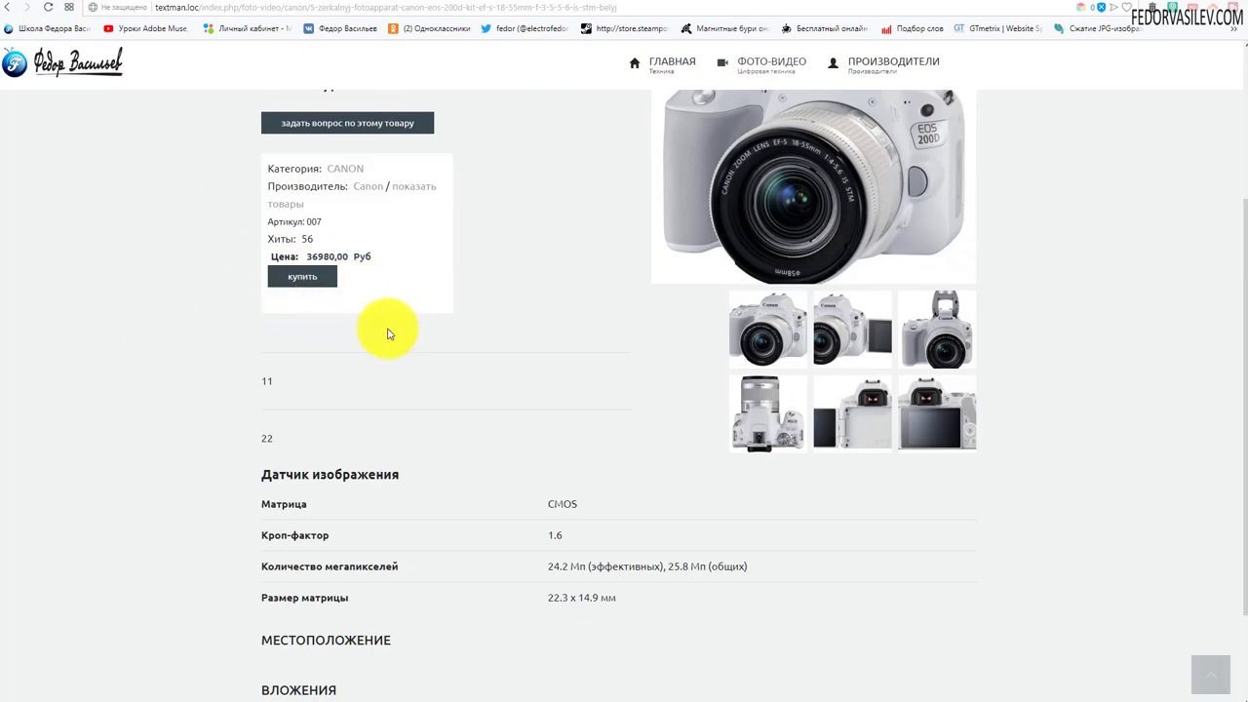
scroll(390, 335, "up", 3)
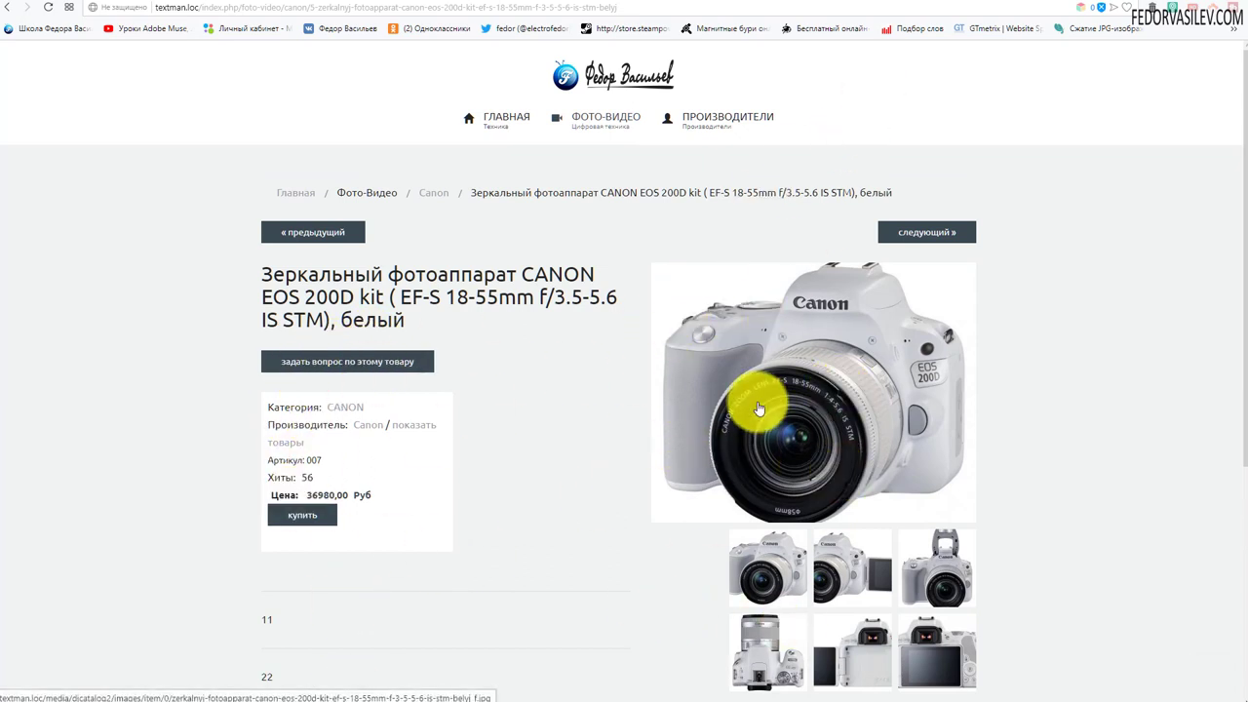
- Set "Отображать ввод" to "Да" and "Показывать единицы" to "Нет" for the "демо" unit, and save it
left_click(975, 3)
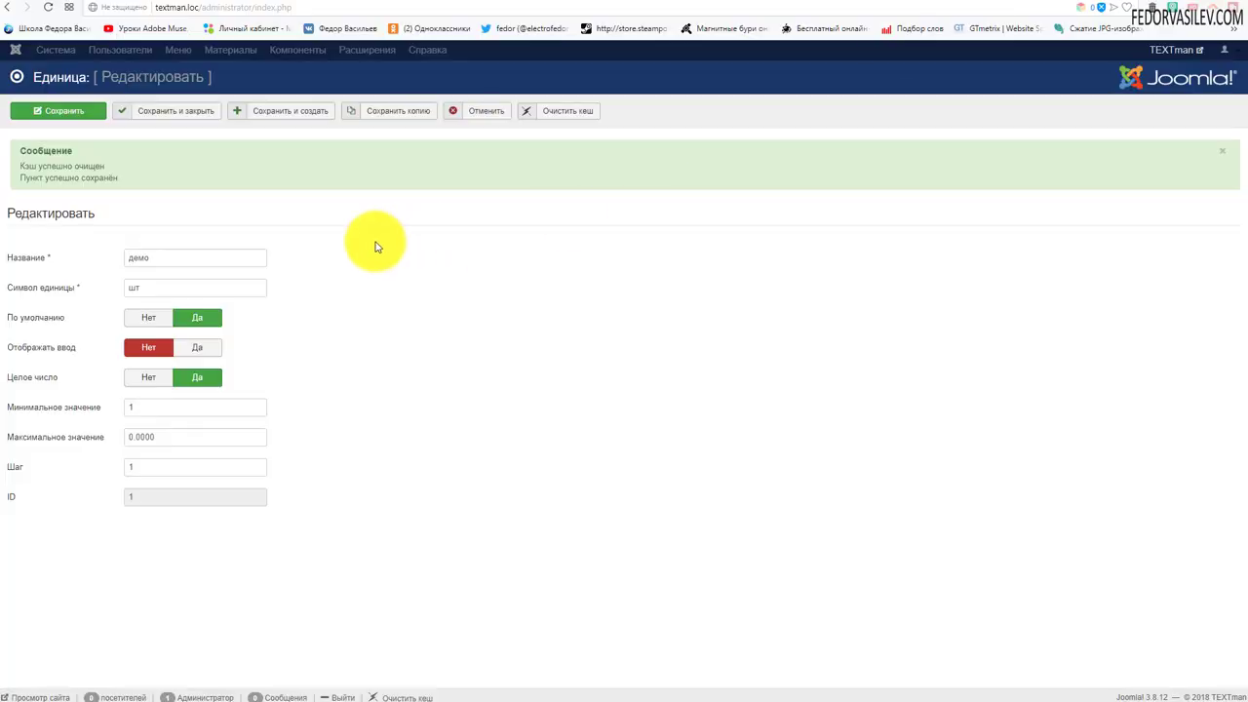
left_click(196, 347)
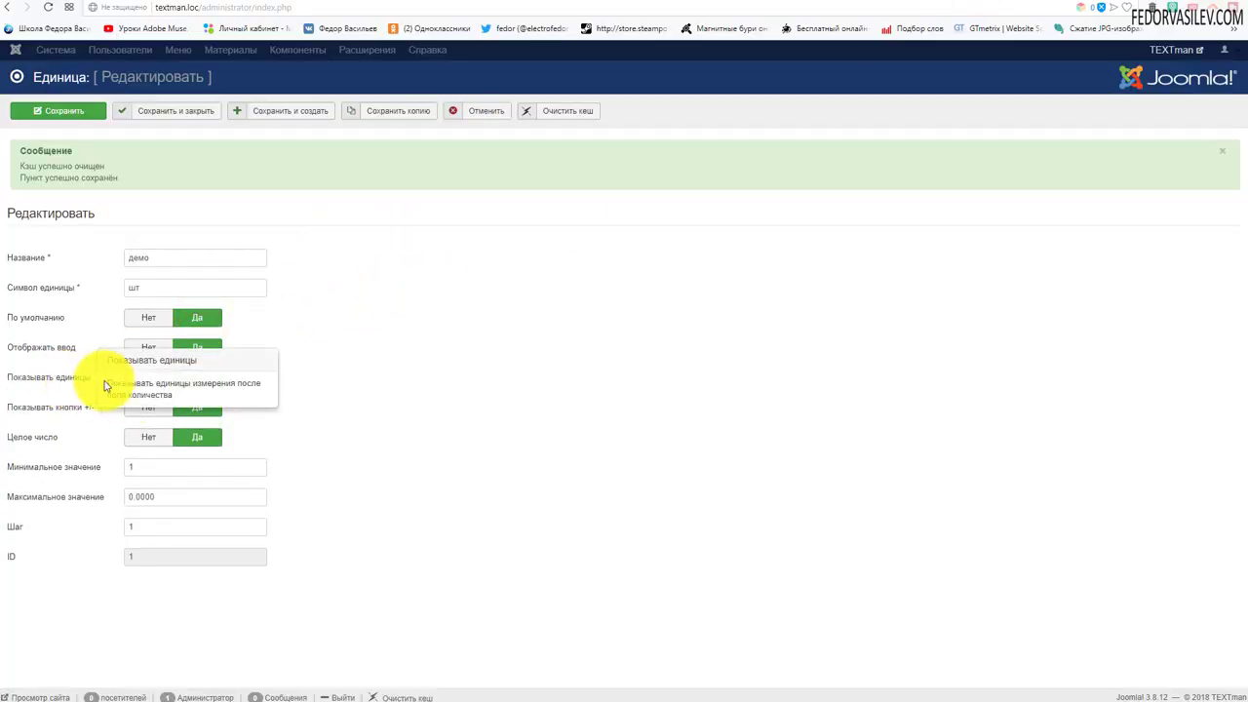
left_click(142, 386)
left_click(34, 108)
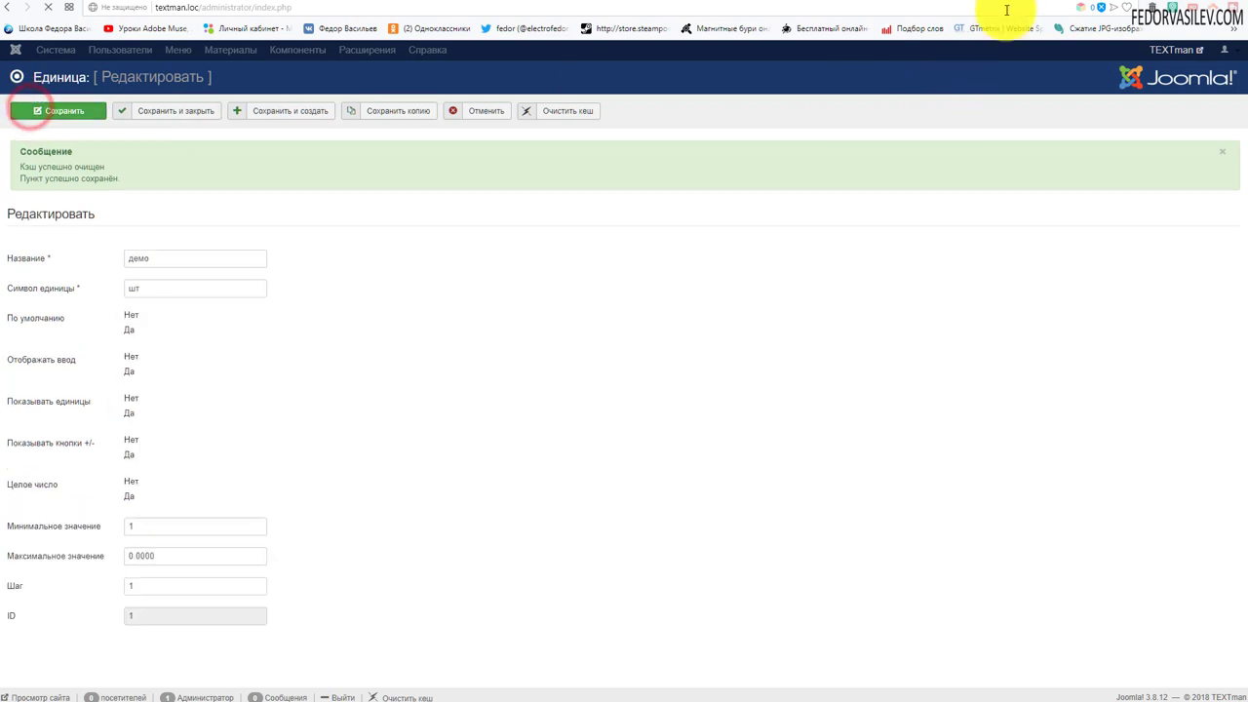
- Reload the white Canon EOS 200D shop page, check its unit label, and test raising and lowering the quantity
left_click(965, 5)
left_click(47, 7)
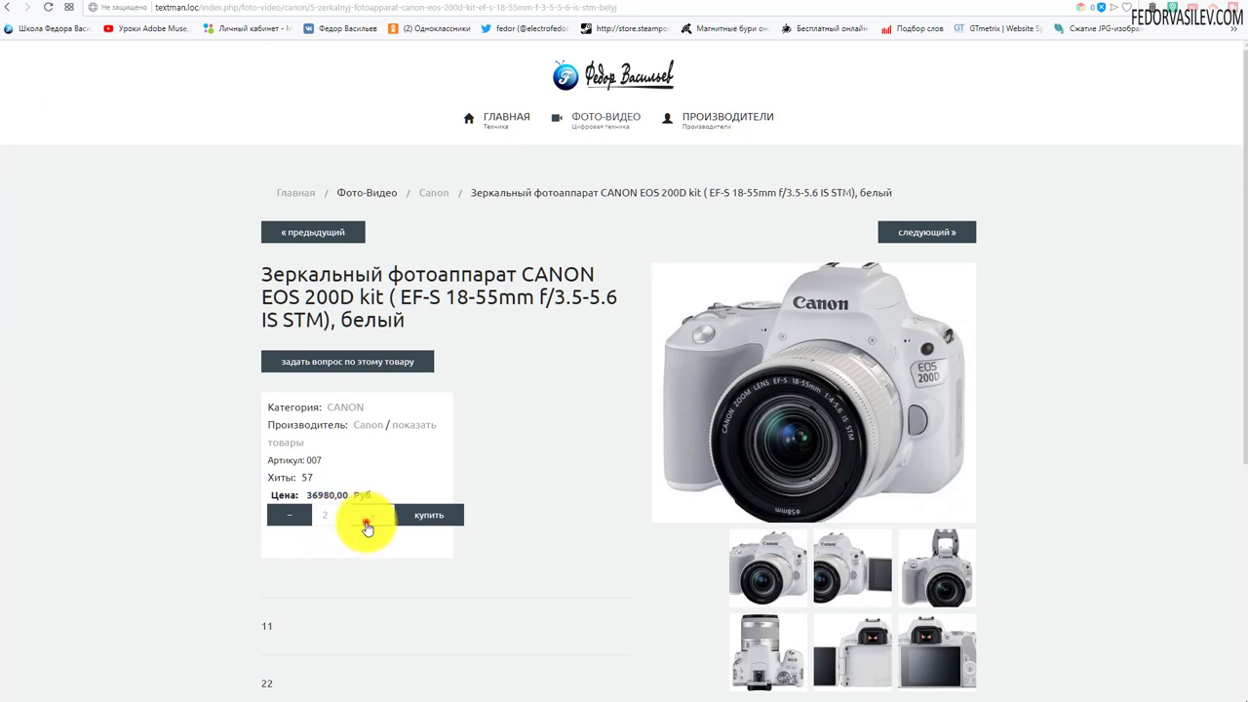
left_click(292, 515)
left_click(365, 514)
left_click(366, 515)
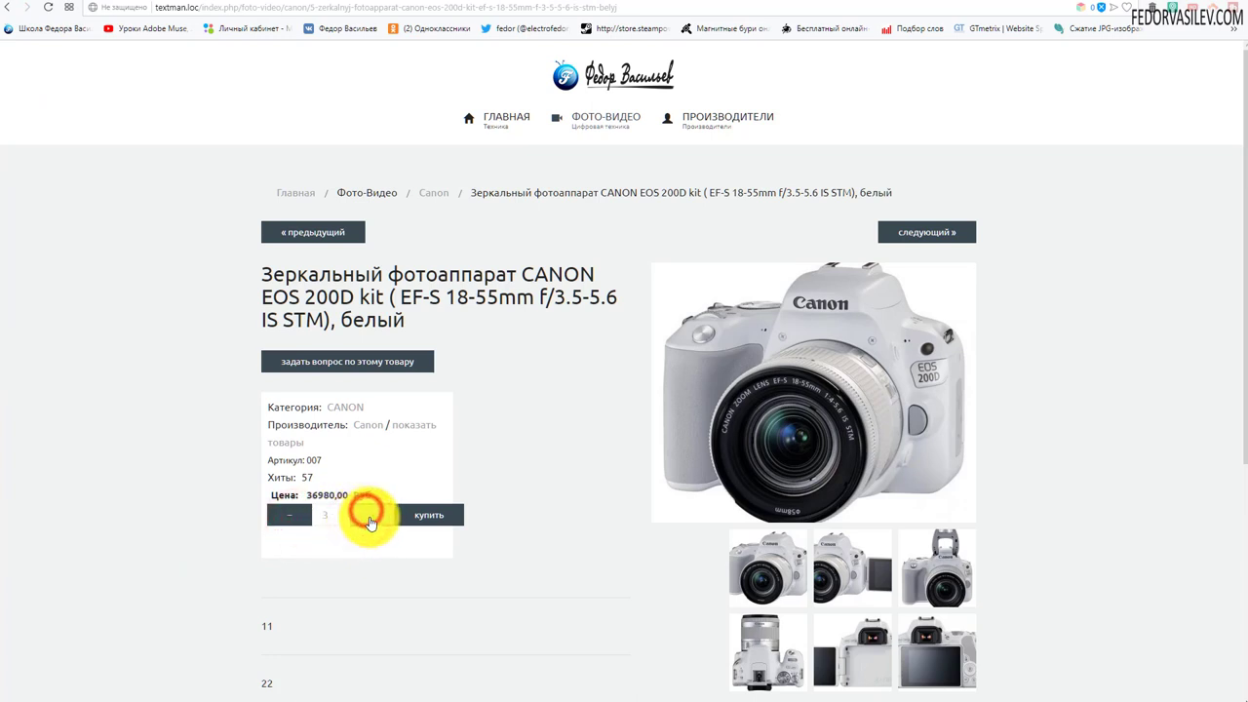
left_click(297, 518)
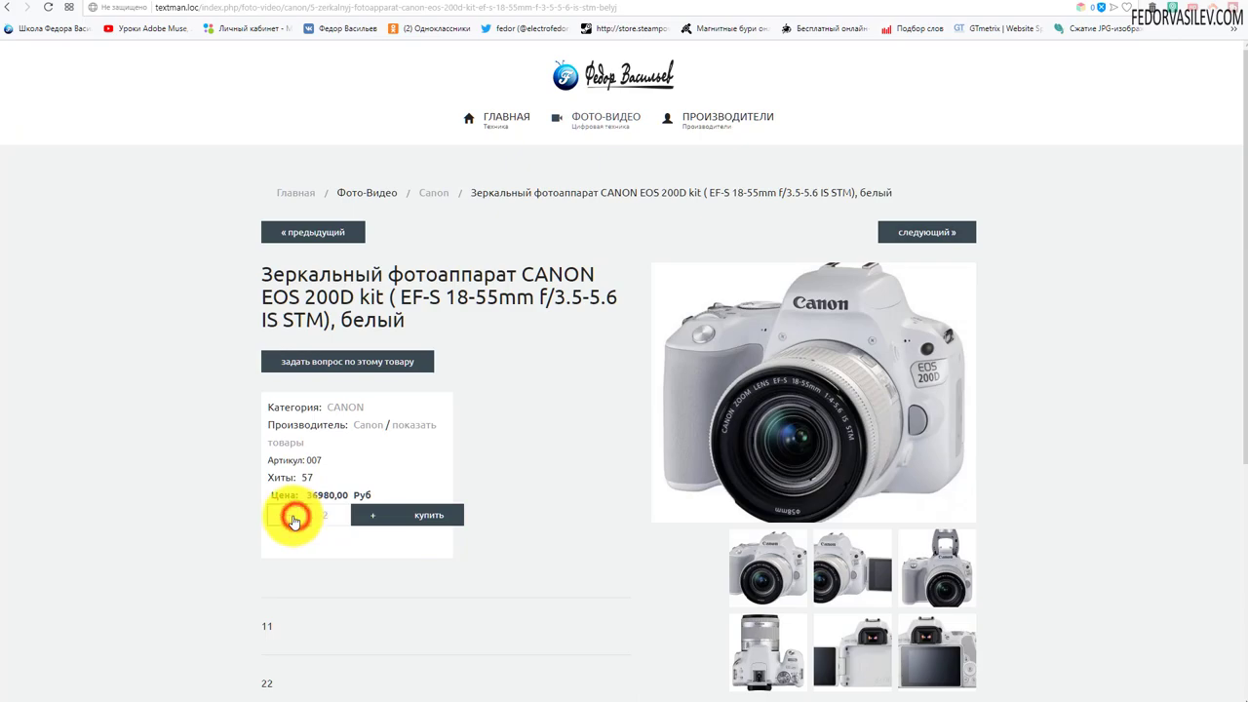
- Set "Показывать единицы" to "Да" and "Показывать кнопки +/-" to "Нет" for the "демо" unit, and save it
left_click(959, 3)
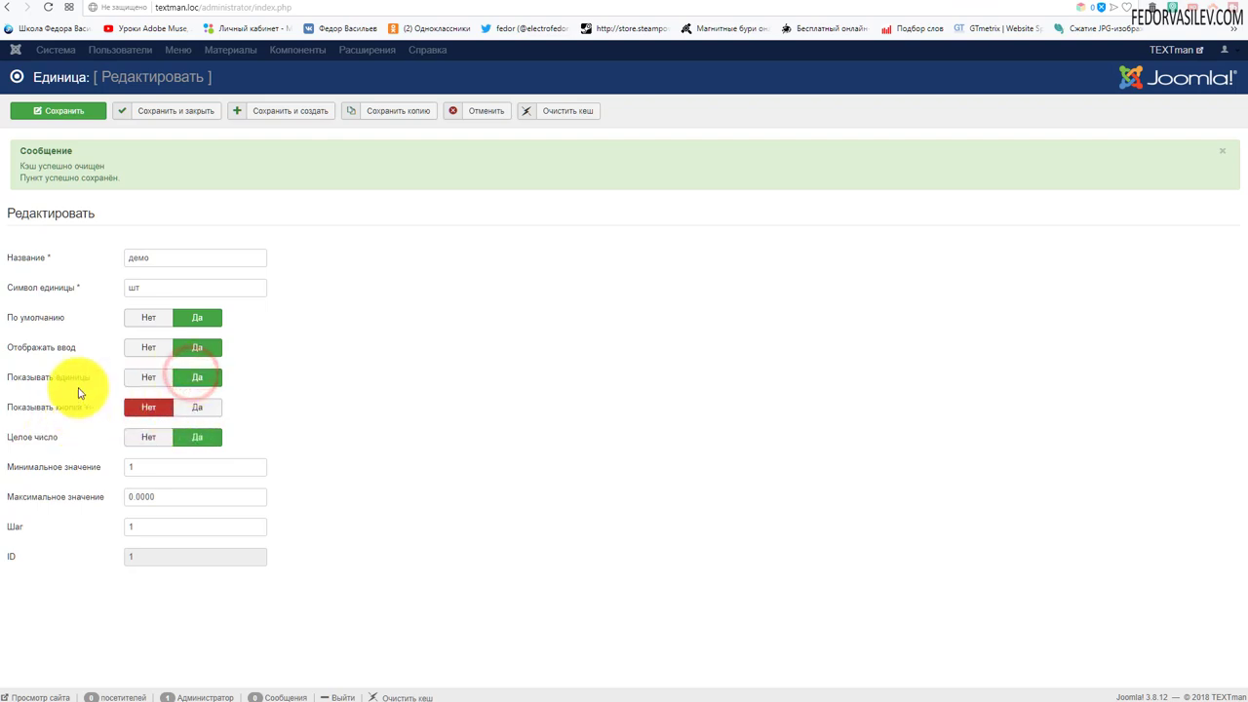
left_click(85, 105)
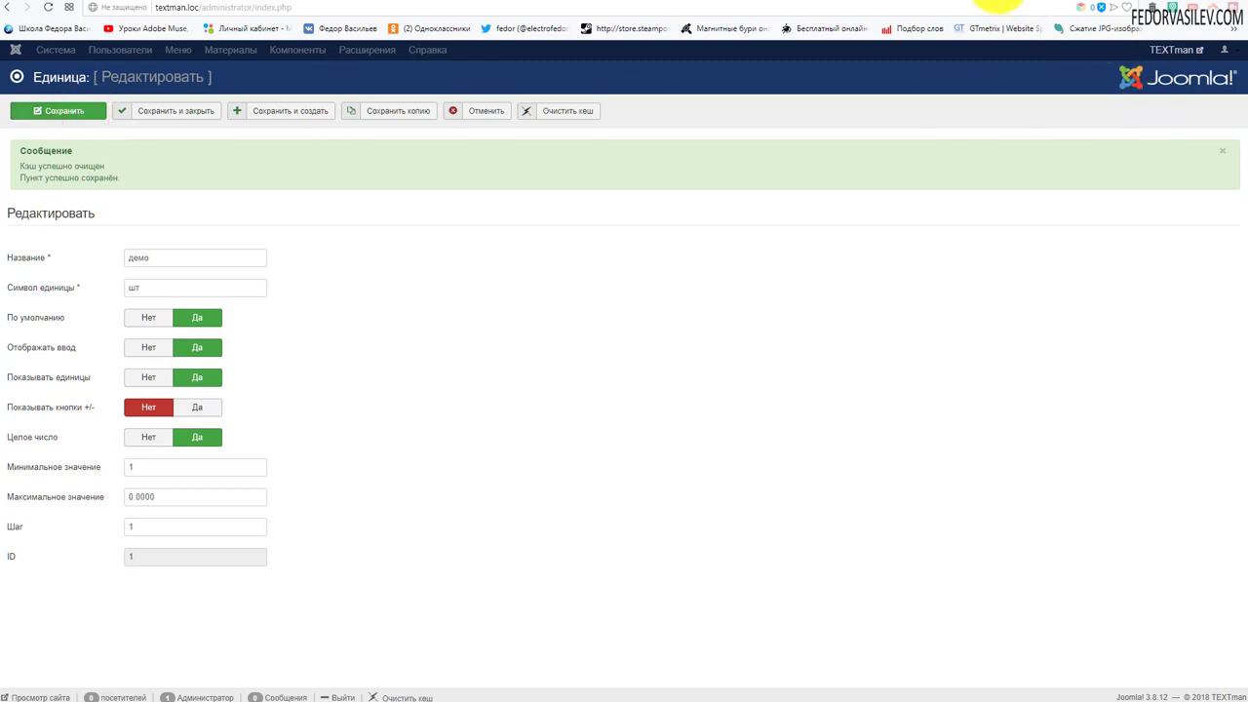
- Test direct quantity entry on the white Canon EOS 200D shop page with 2 and 6, and reload the page
left_click(1009, 2)
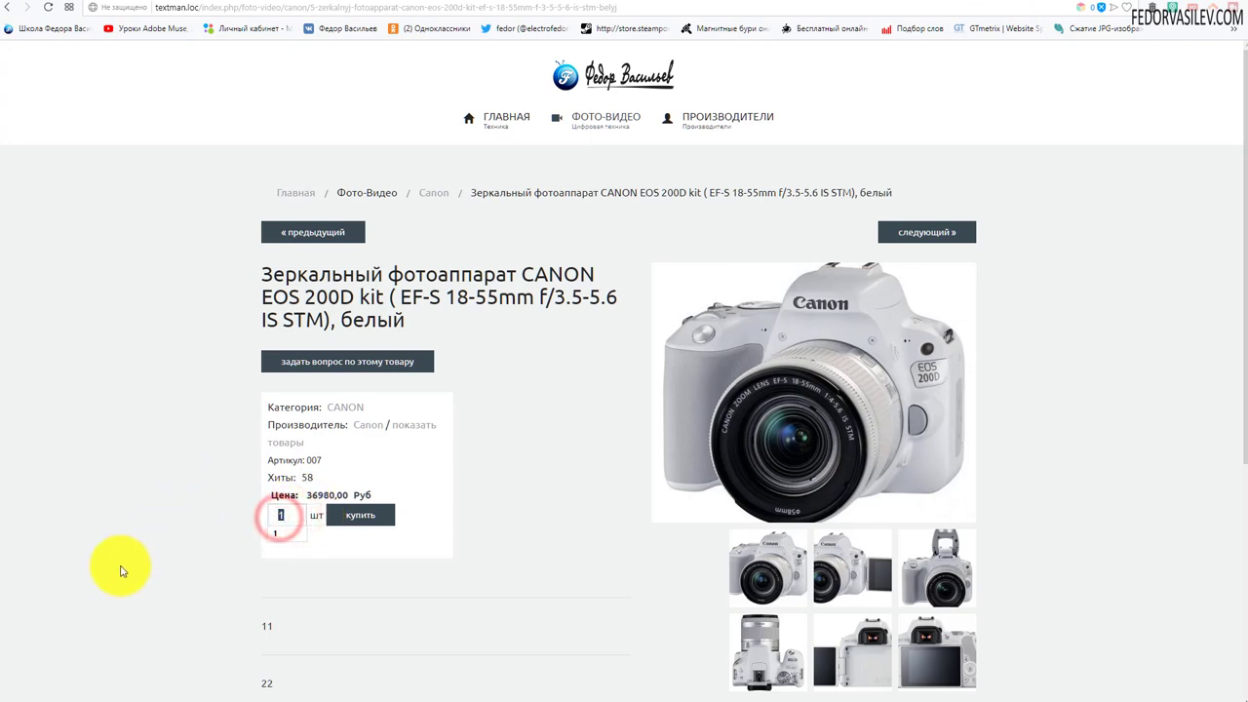
left_click(330, 591)
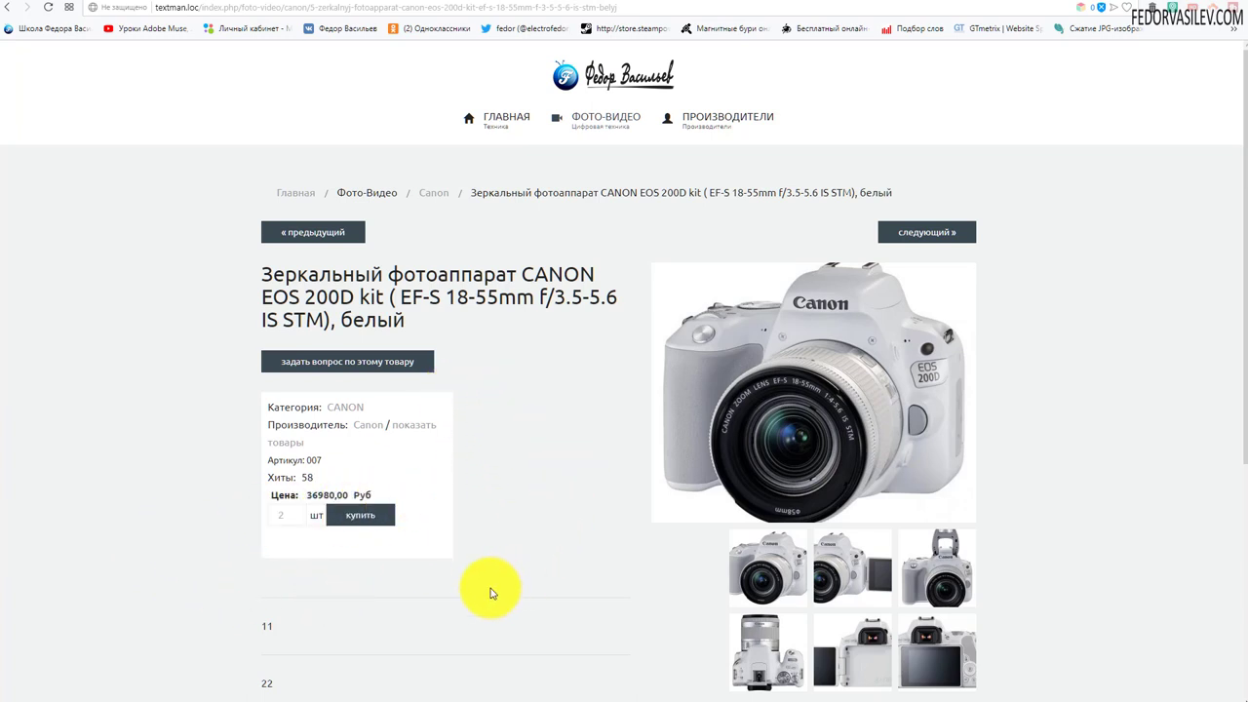
left_click(281, 513)
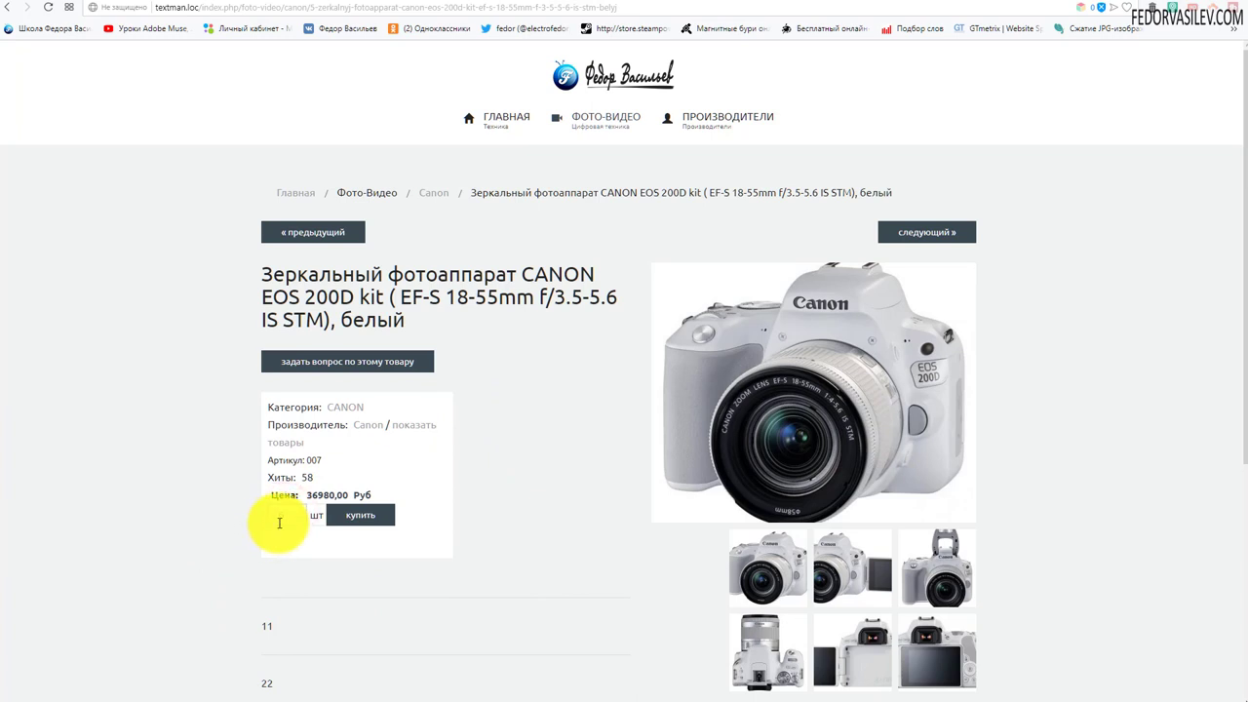
type("6")
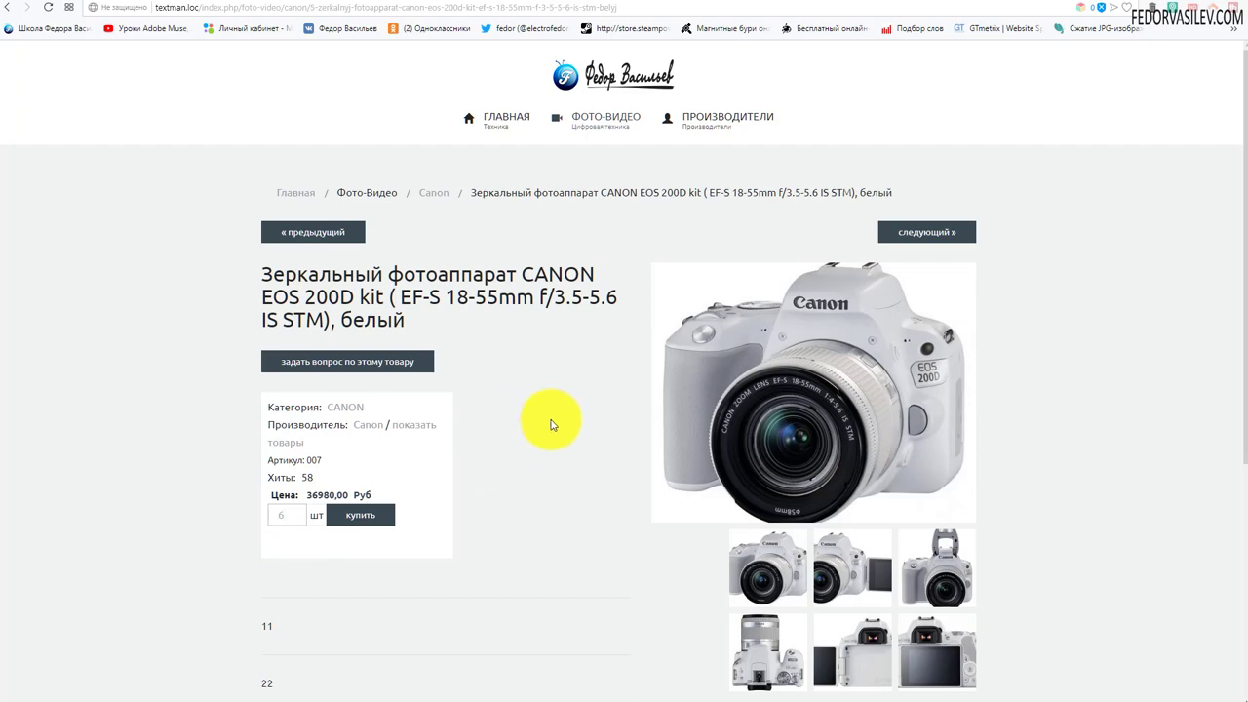
key("F5")
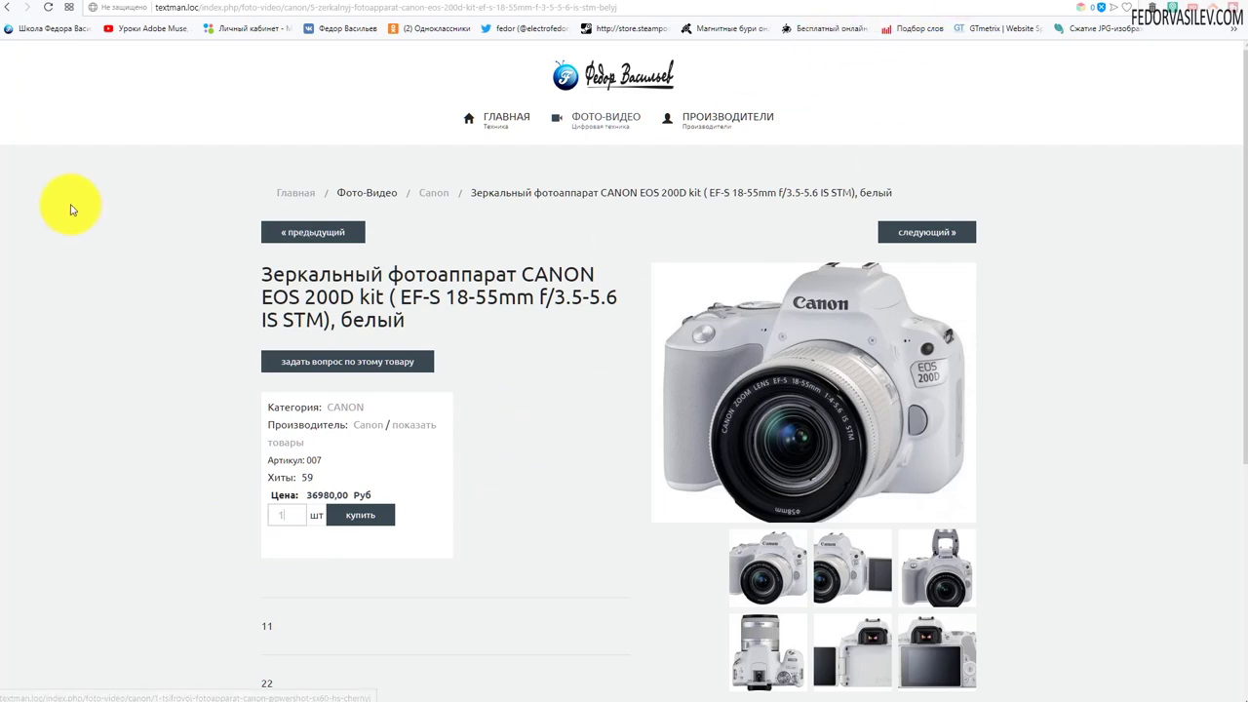
- Check the quantity controls on the black Canon EOS 750D product page and return to the white EOS 200D page
left_click(434, 192)
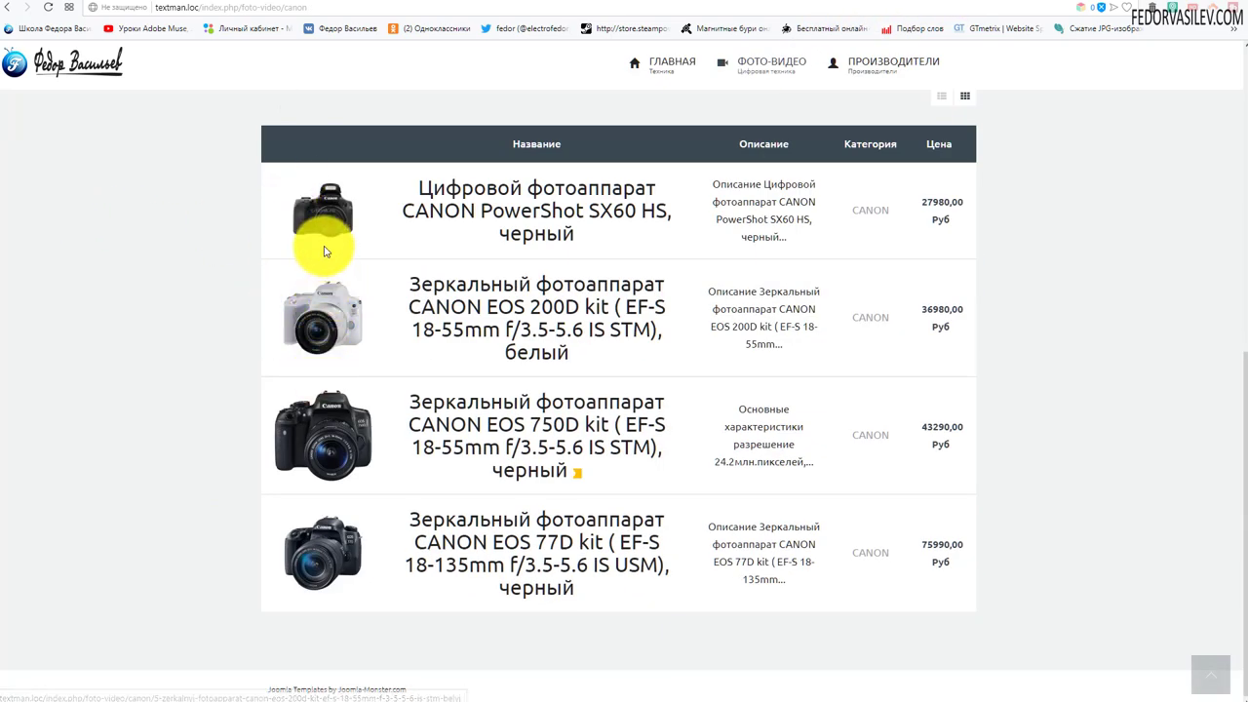
left_click(324, 445)
scroll(318, 326, "down", 2)
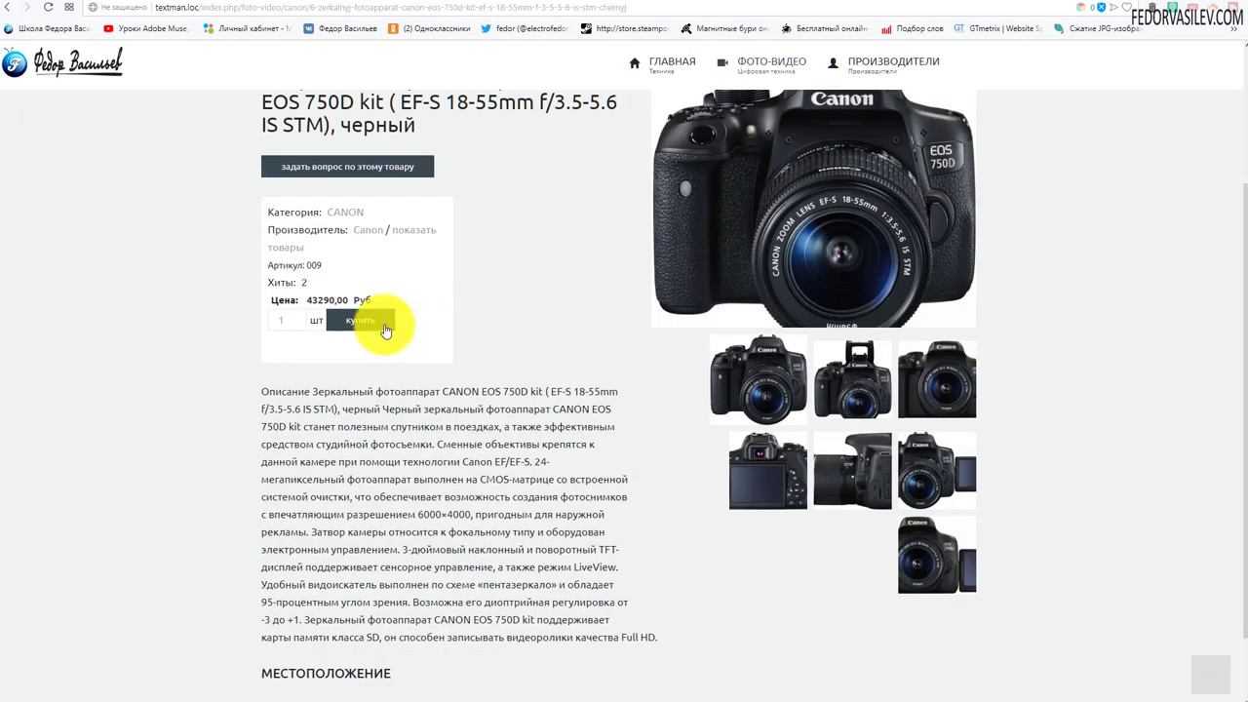
scroll(23, 208, "up", 2)
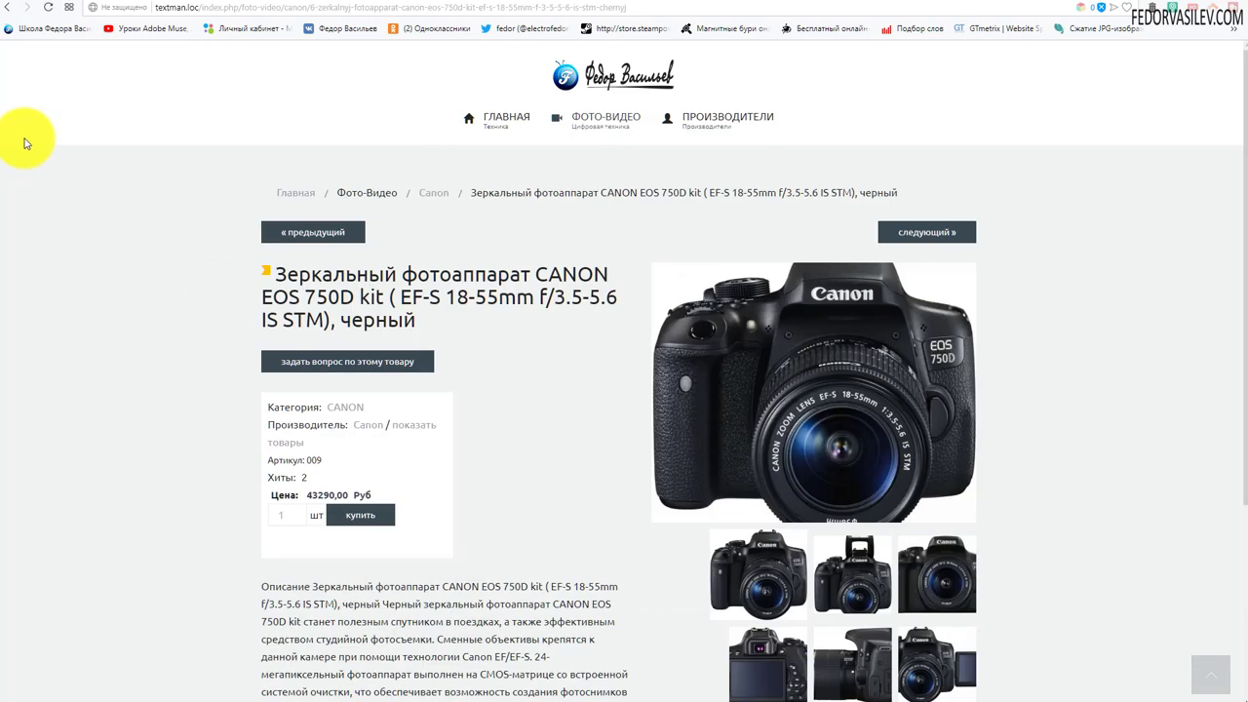
left_click(7, 8)
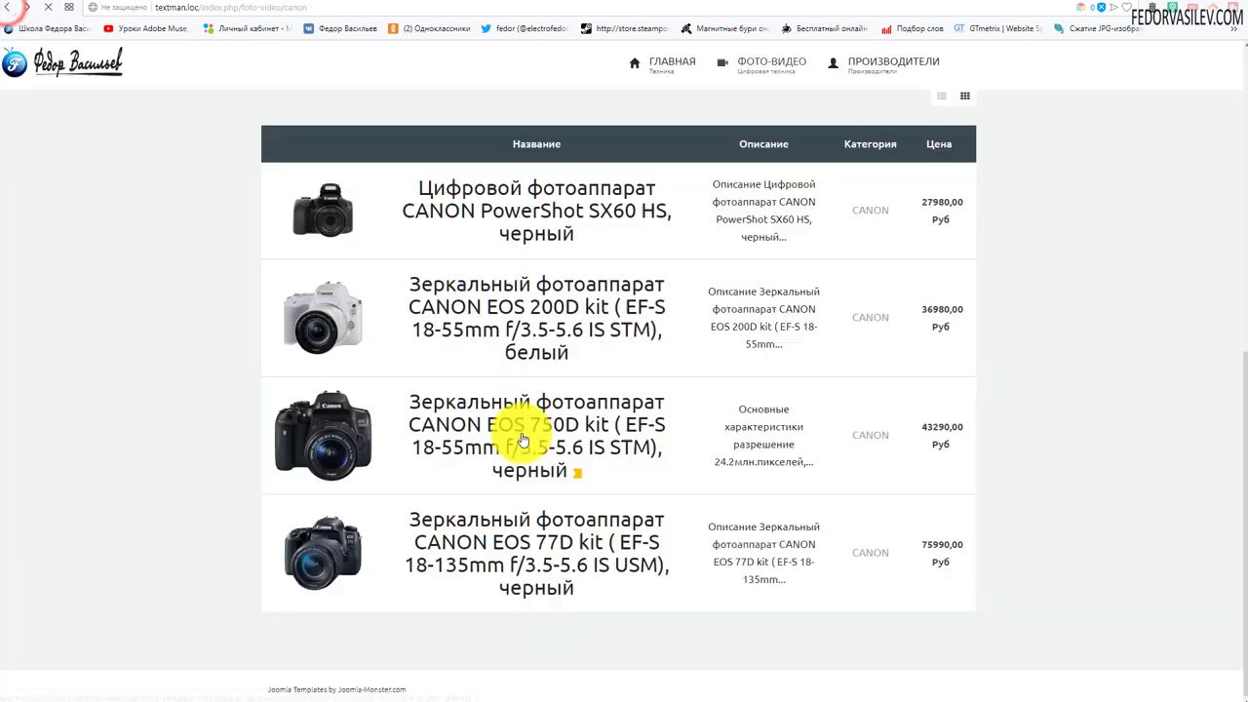
left_click(481, 299)
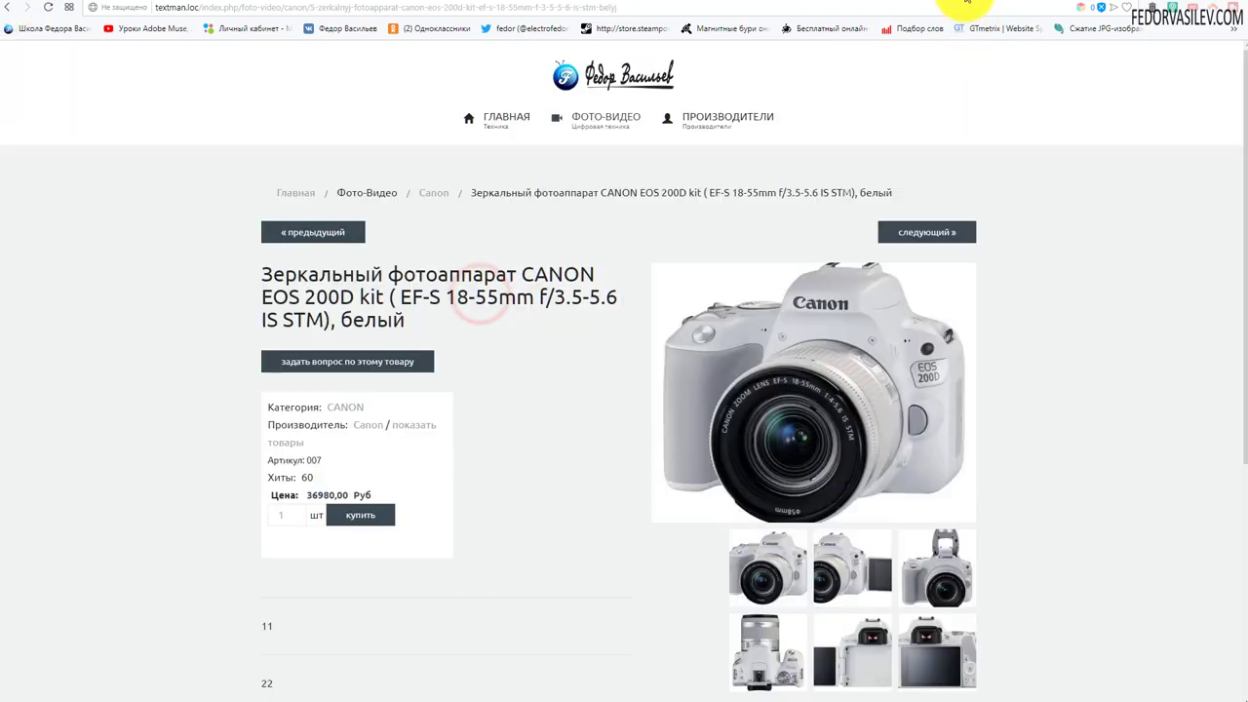
- Set "Показывать кнопки +/-" to "Да" for the "демо" unit, save it, and reload the white Canon EOS 200D shop page
left_click(965, 8)
left_click(192, 407)
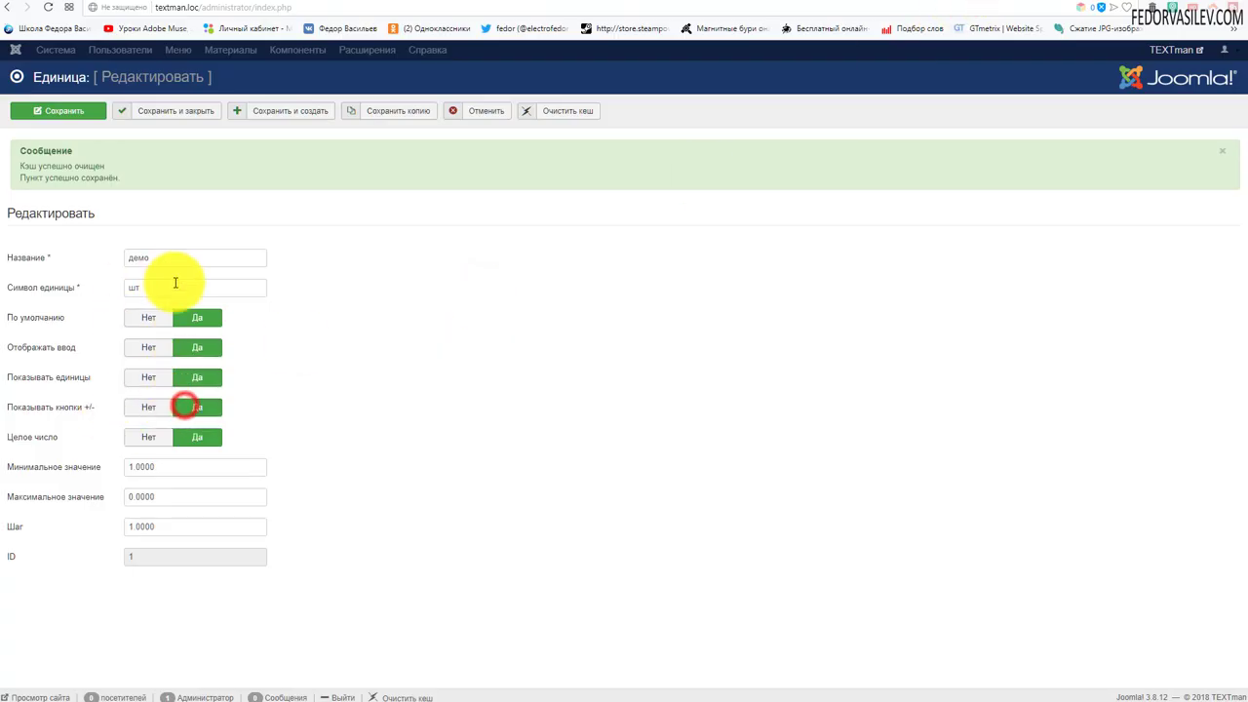
left_click(85, 118)
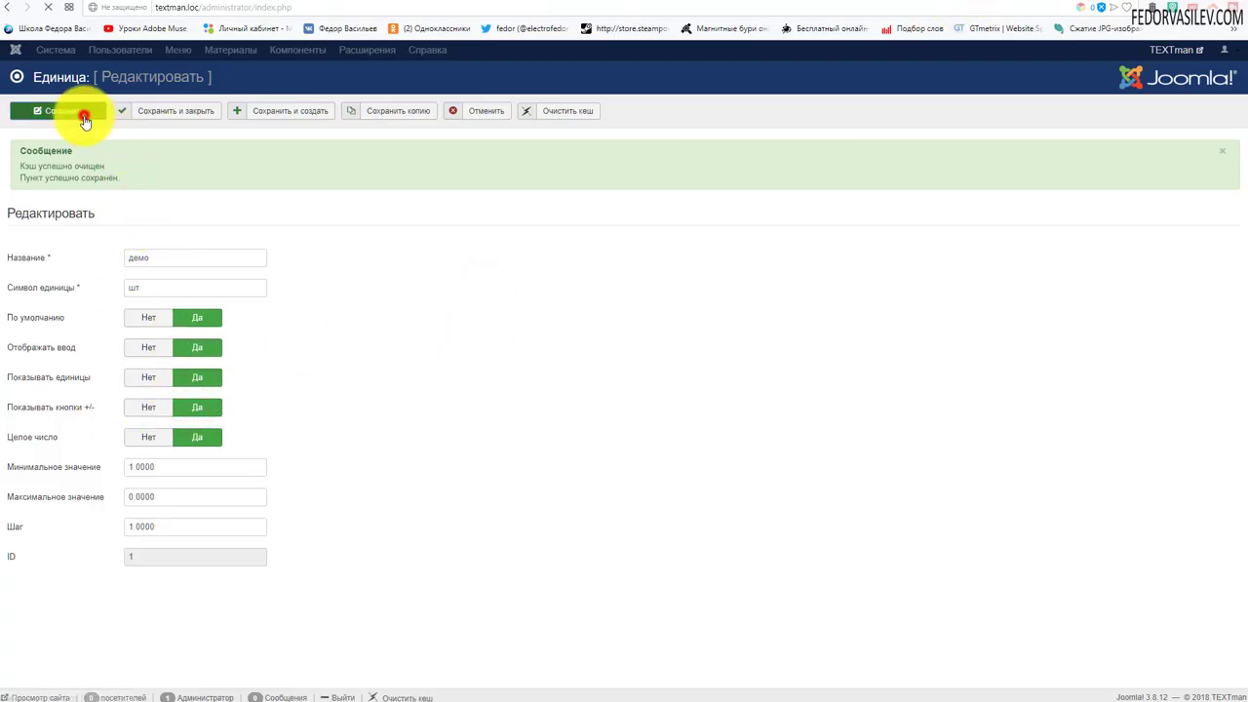
left_click(1004, 4)
left_click(52, 9)
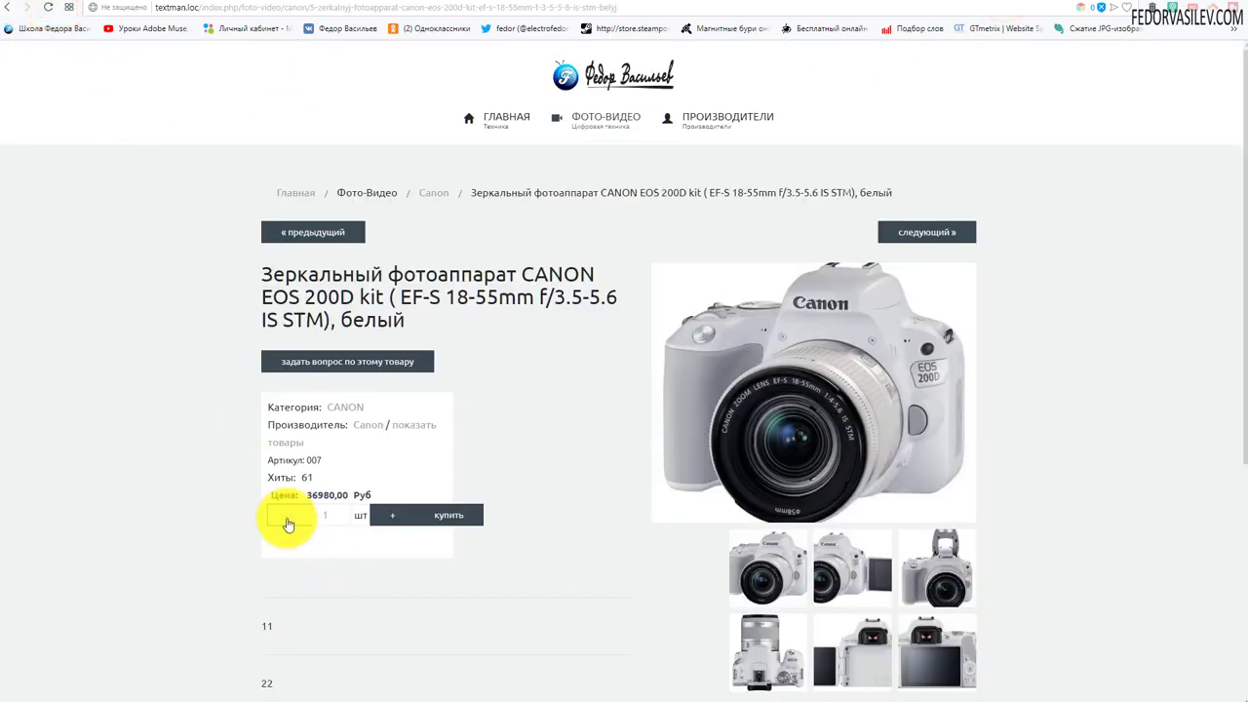
- Inspect the white Canon EOS 200D shop page in the developer tools and select the product info block div.djc_item_info
left_click(386, 456)
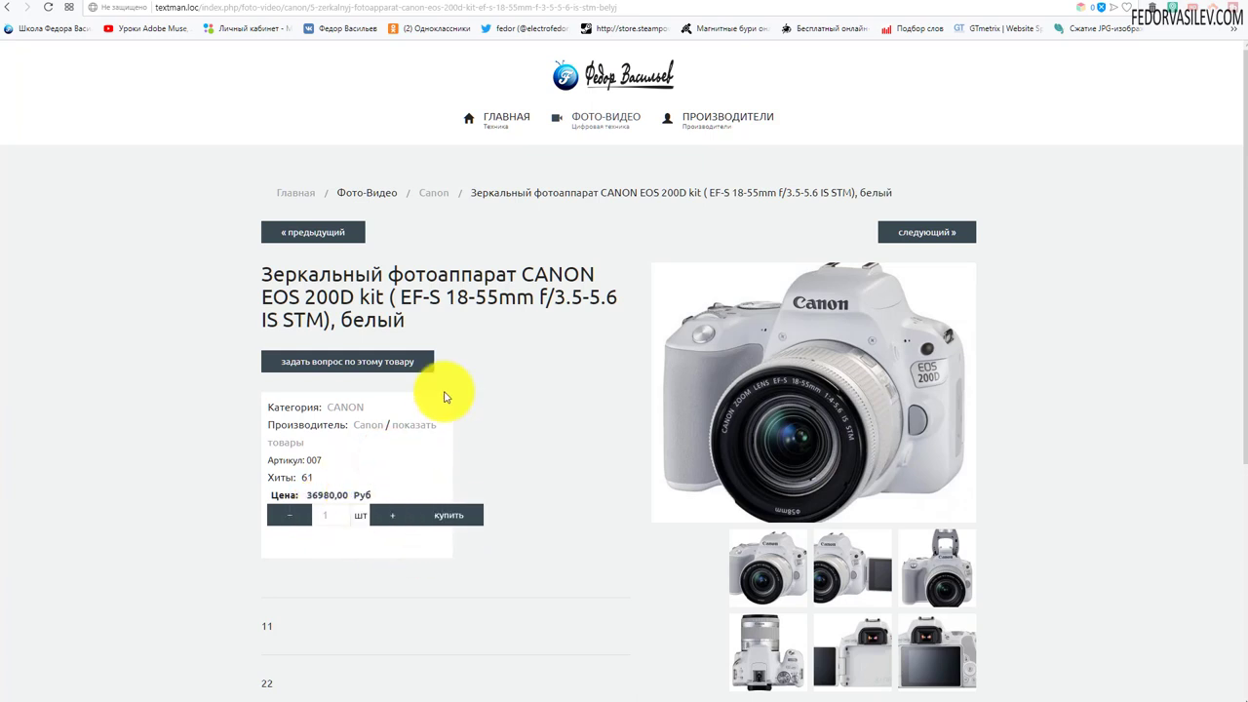
left_click(439, 512)
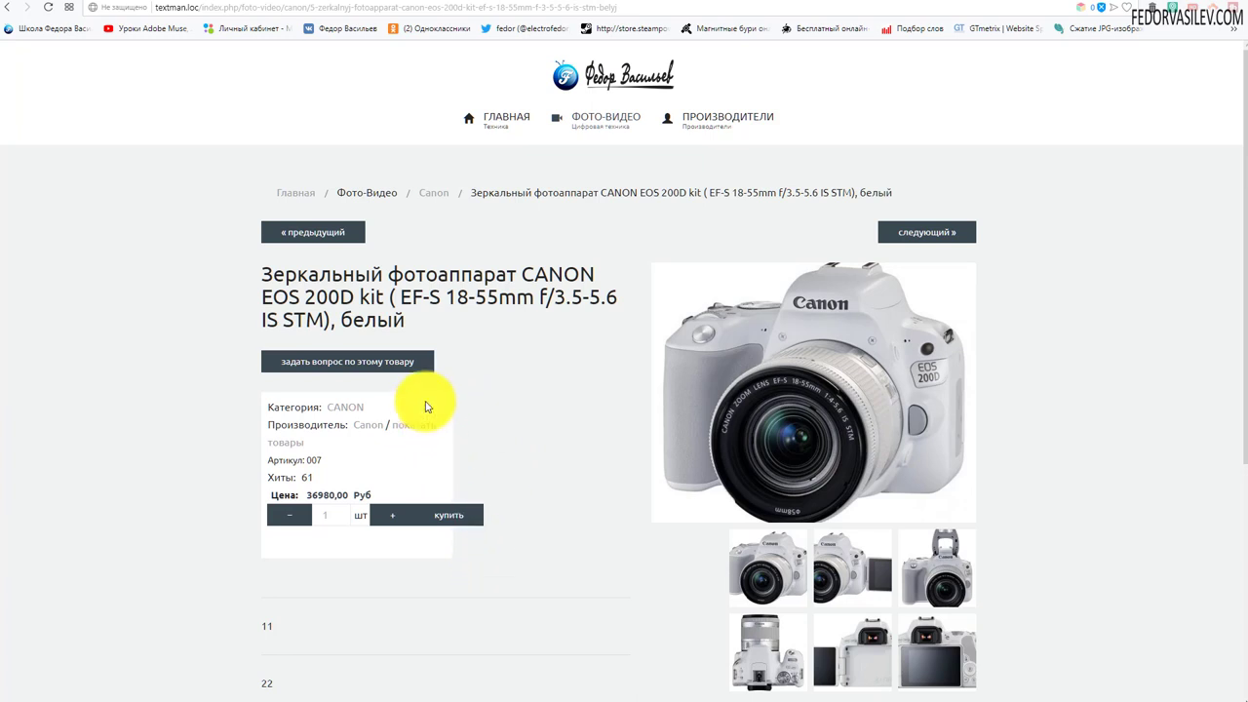
right_click(424, 407)
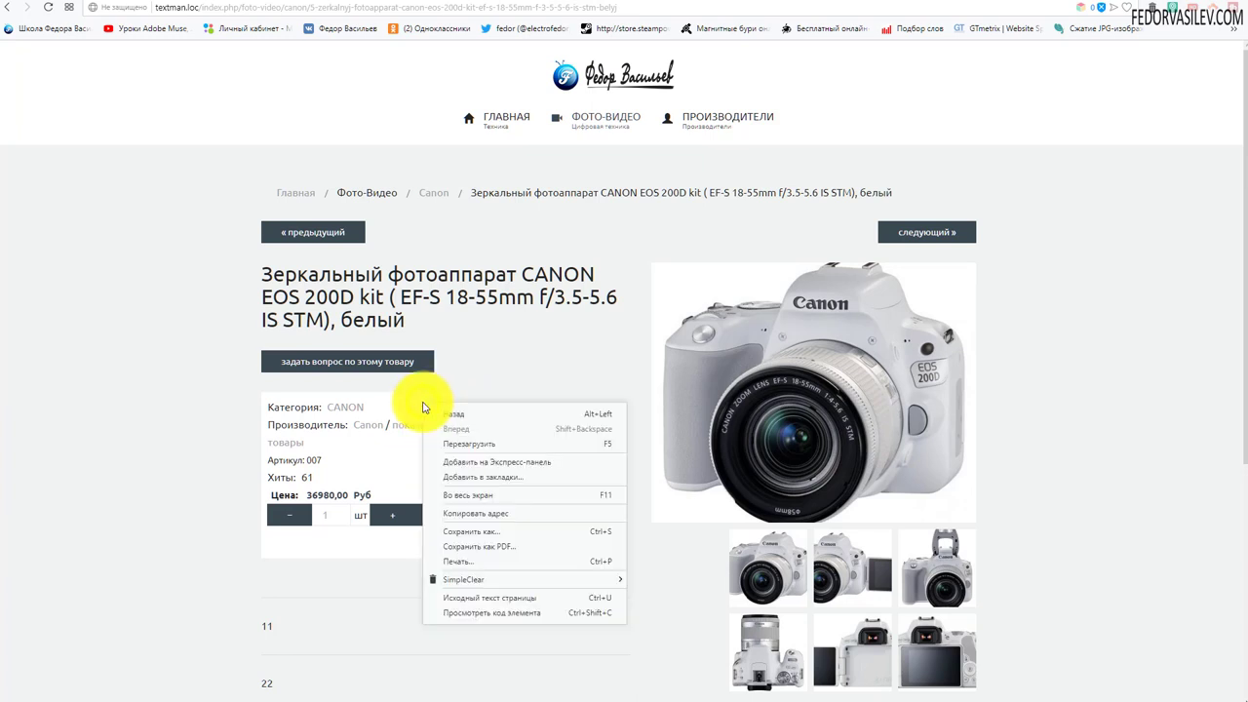
left_click(496, 614)
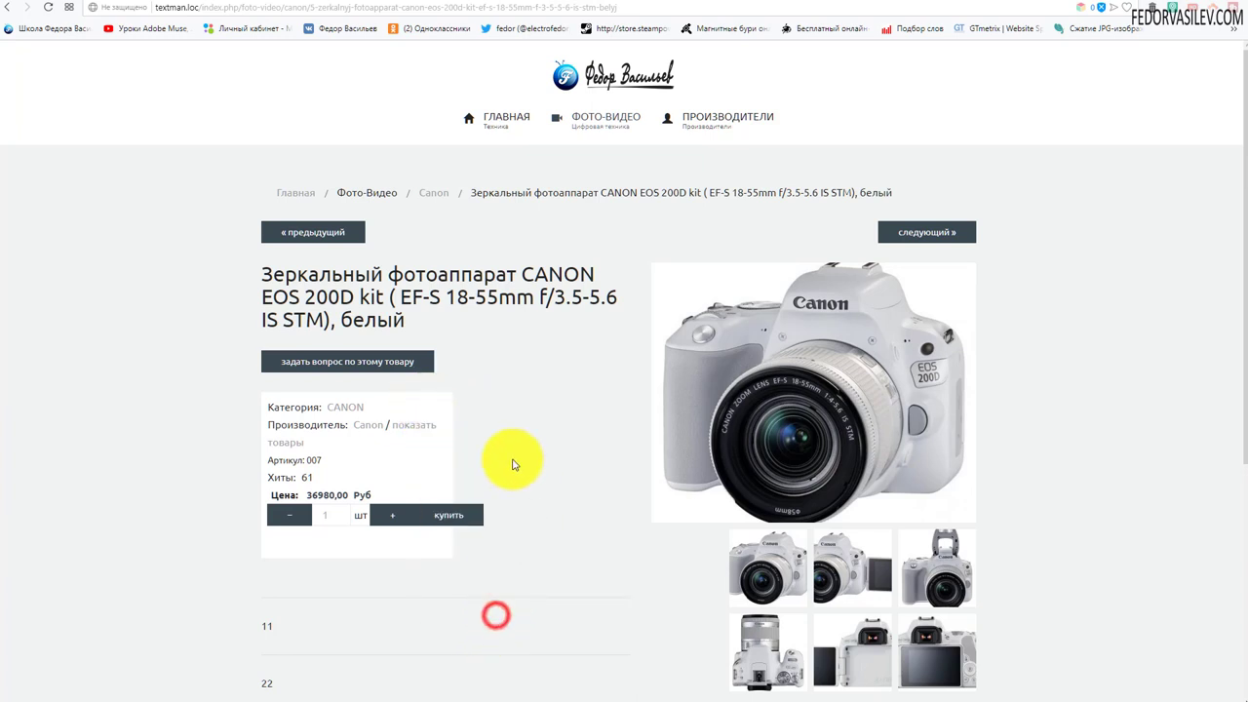
scroll(432, 332, "down", 3)
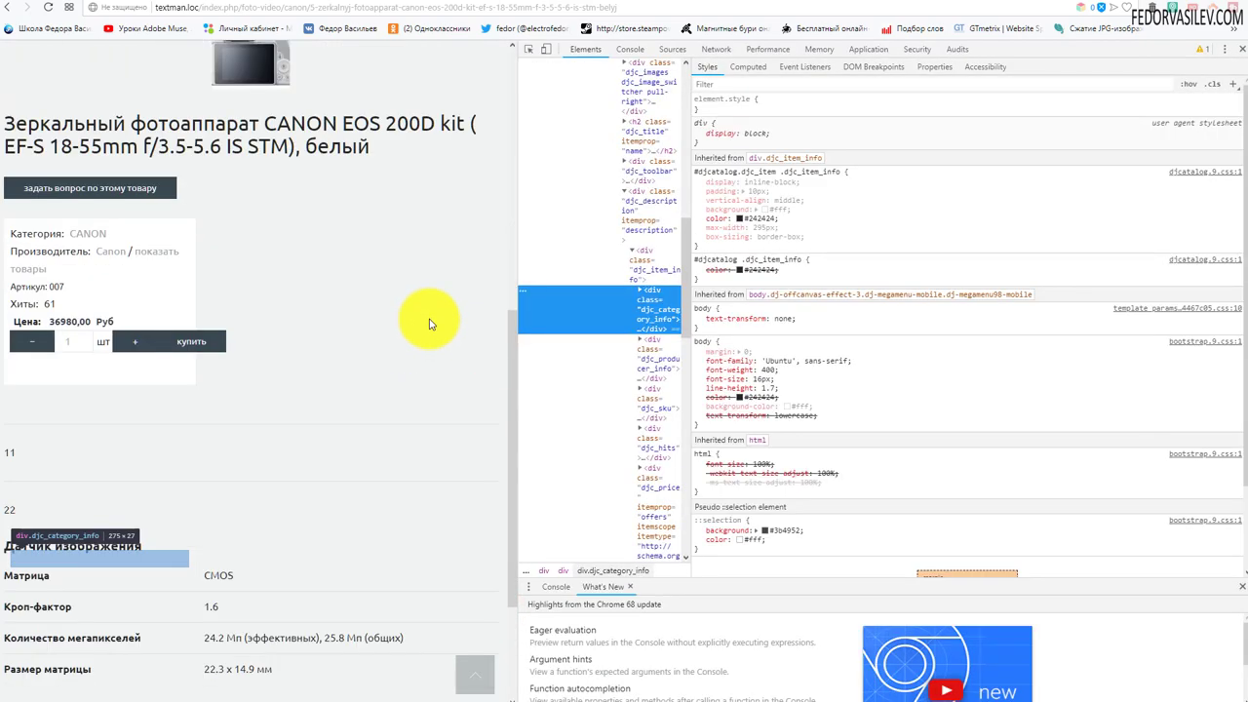
left_click(547, 56)
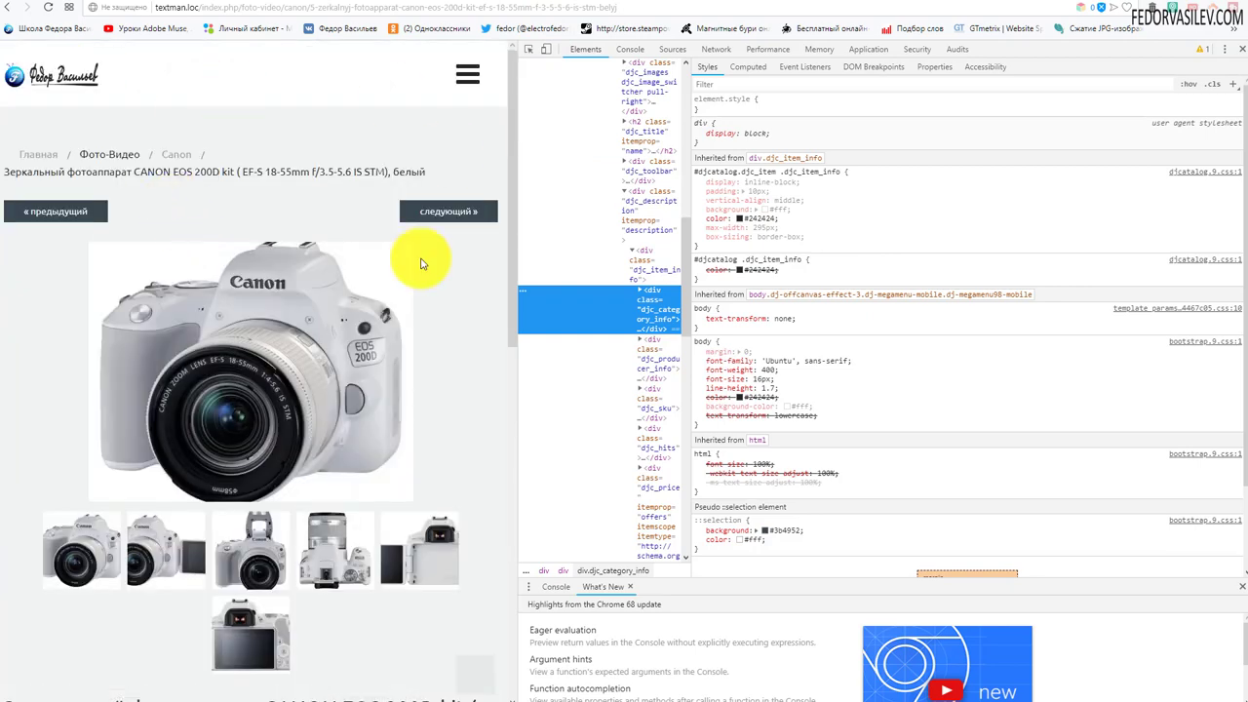
scroll(287, 195, "down", 7)
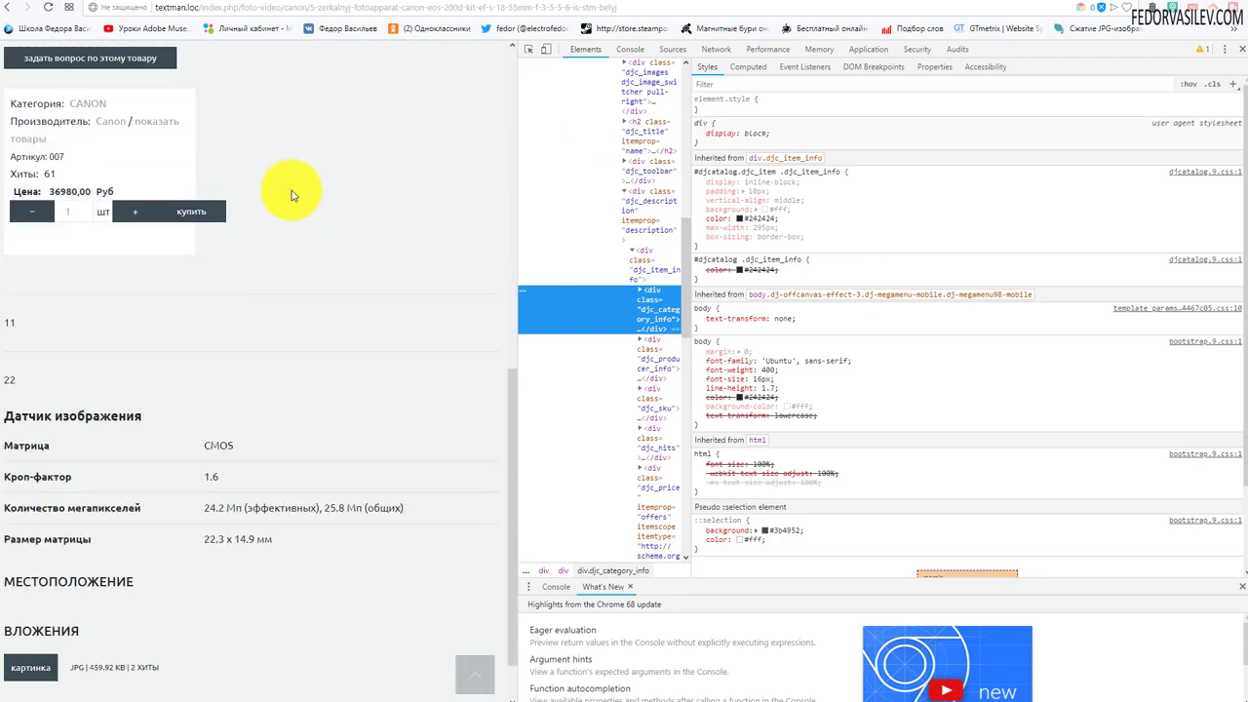
left_click(529, 55)
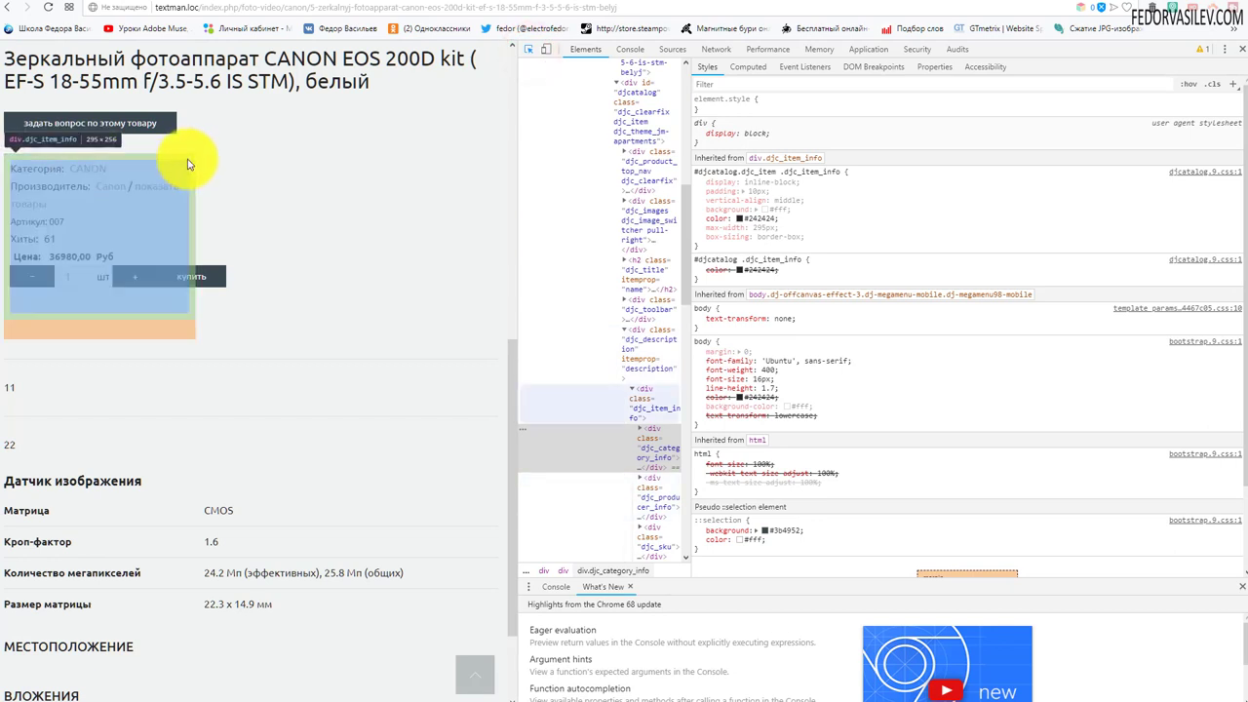
left_click(188, 164)
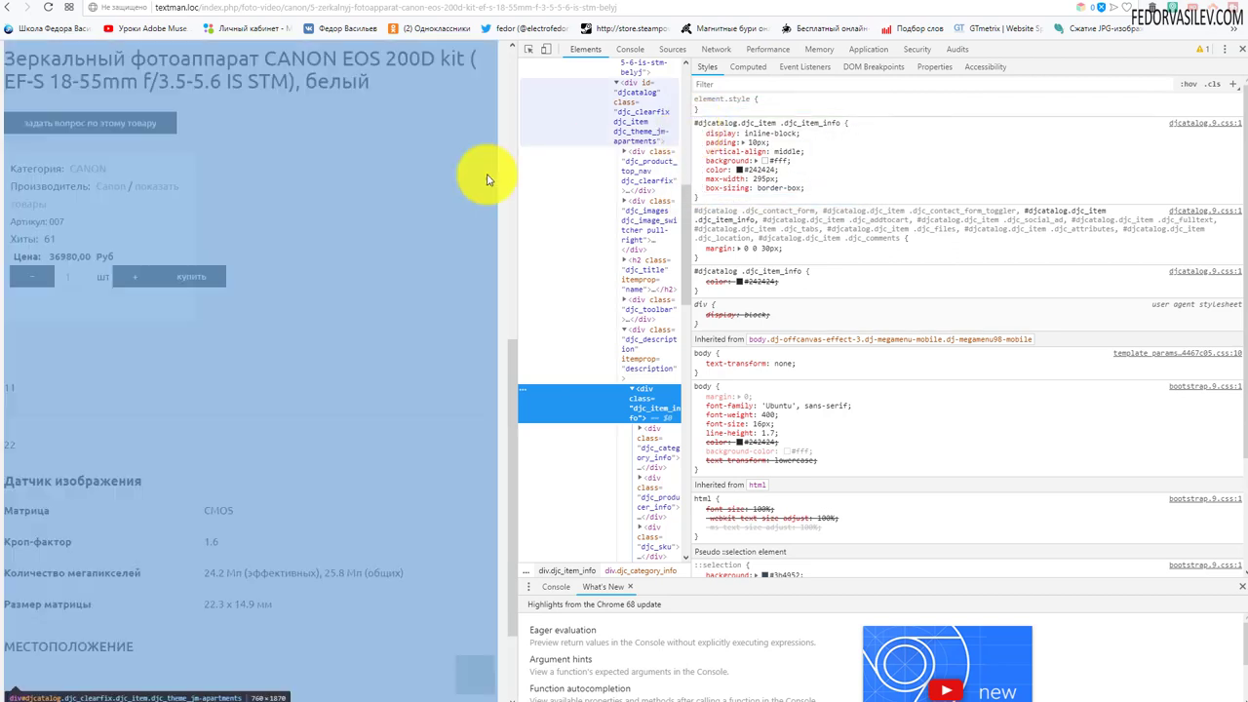
left_click(487, 176)
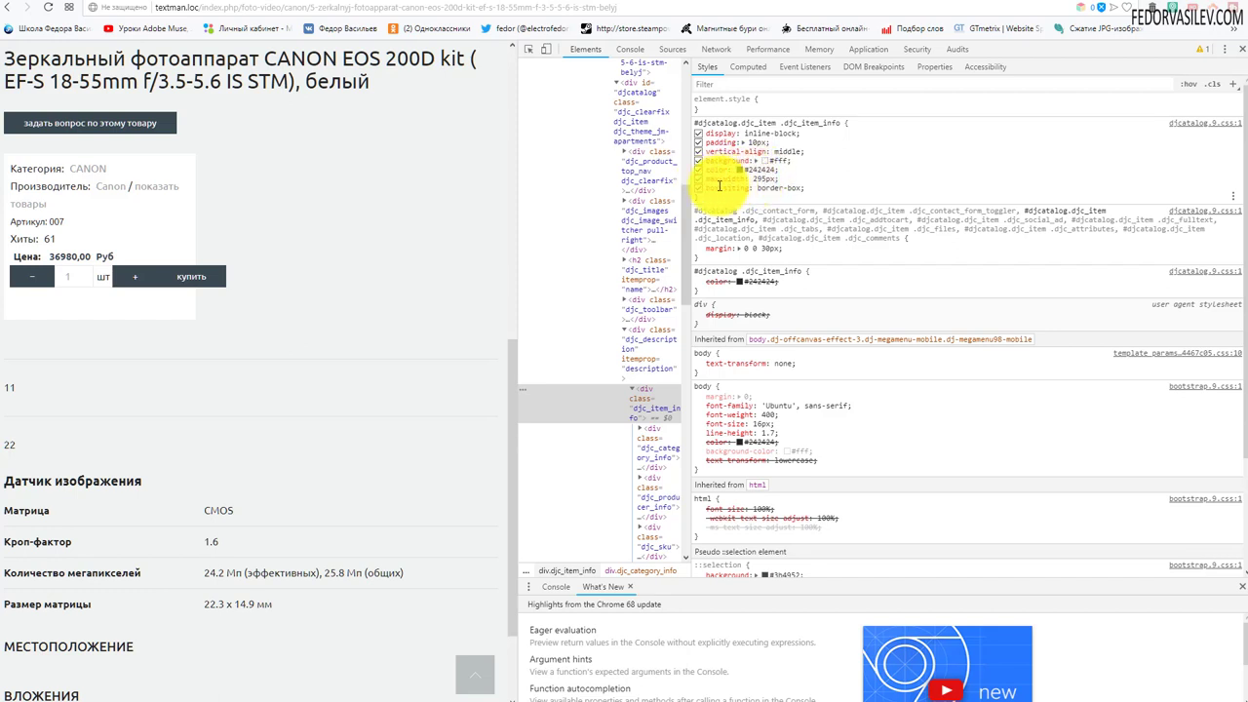
- Test the product info block with its max-width rule disabled, and enable the rule again
left_click(698, 181)
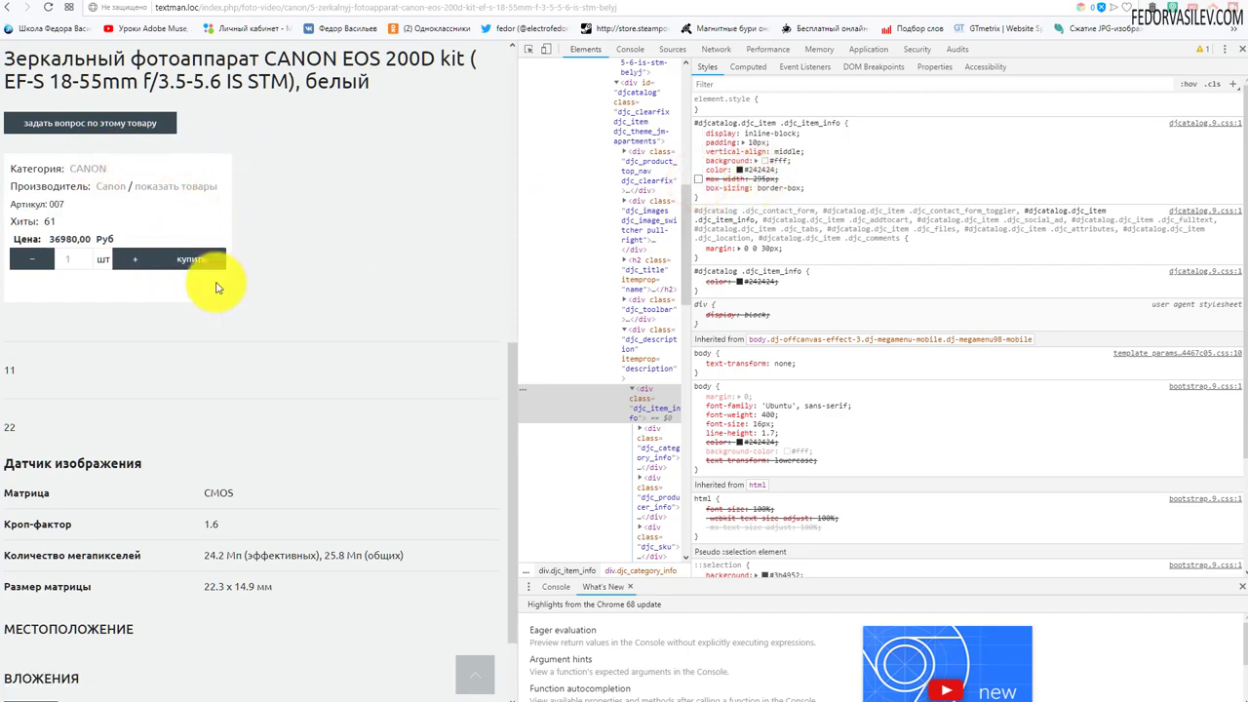
left_click(698, 180)
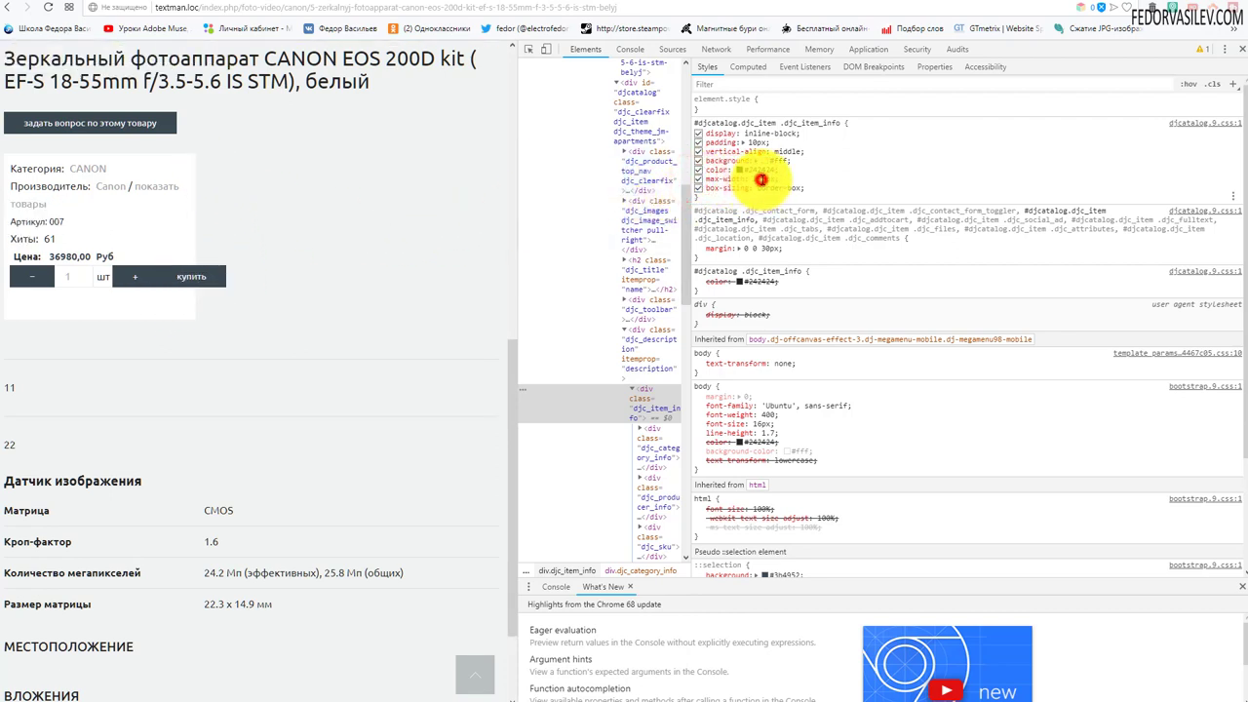
left_click(759, 178)
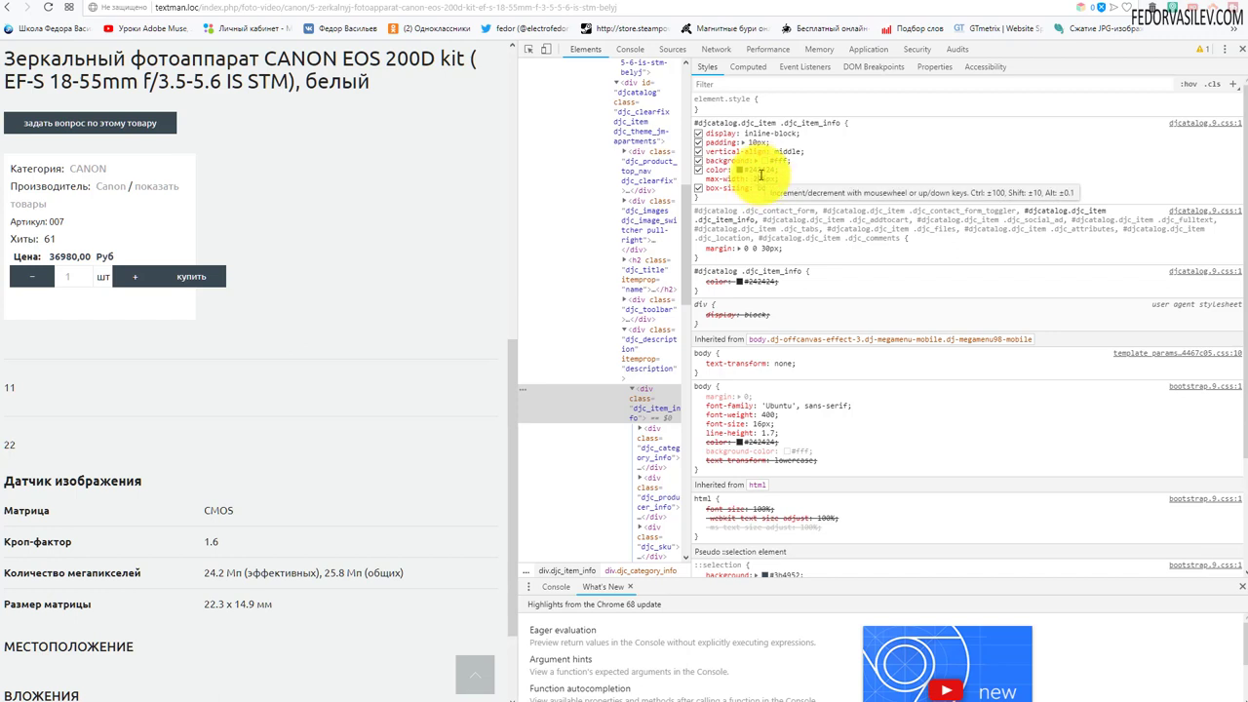
key("Escape")
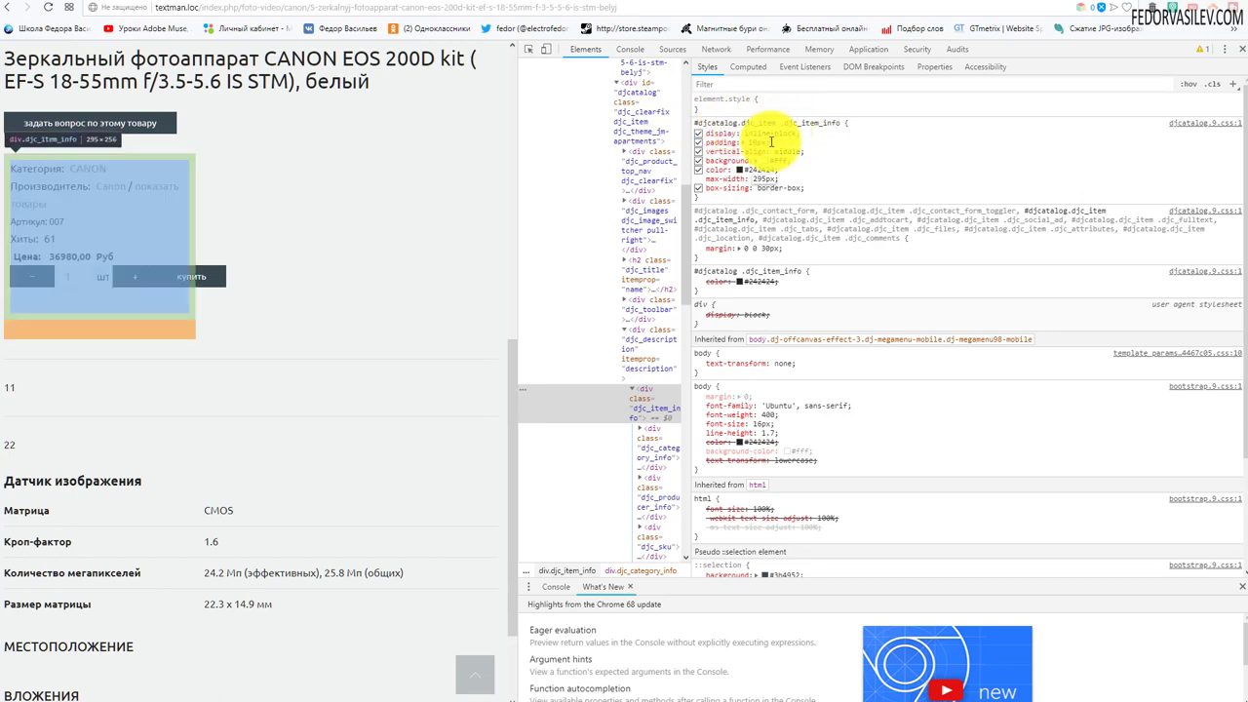
- Try a max-width of 300px for the product info block, and set it to 350px
left_click(765, 178)
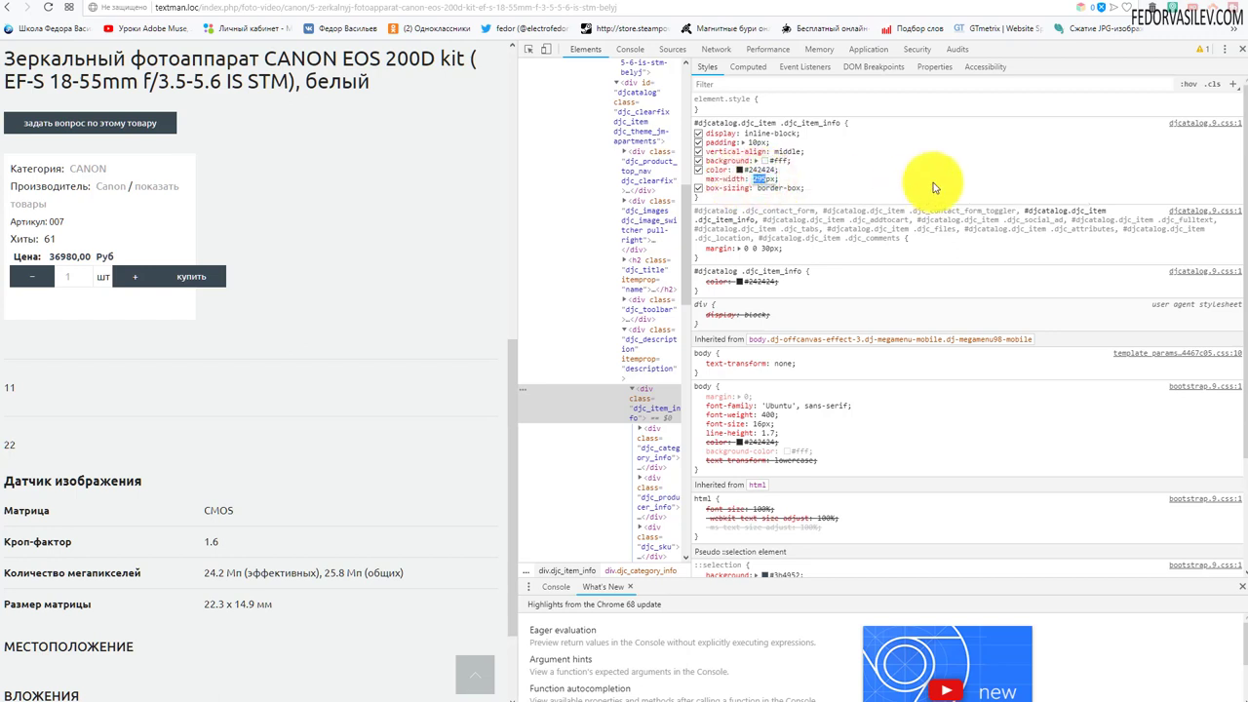
type("300")
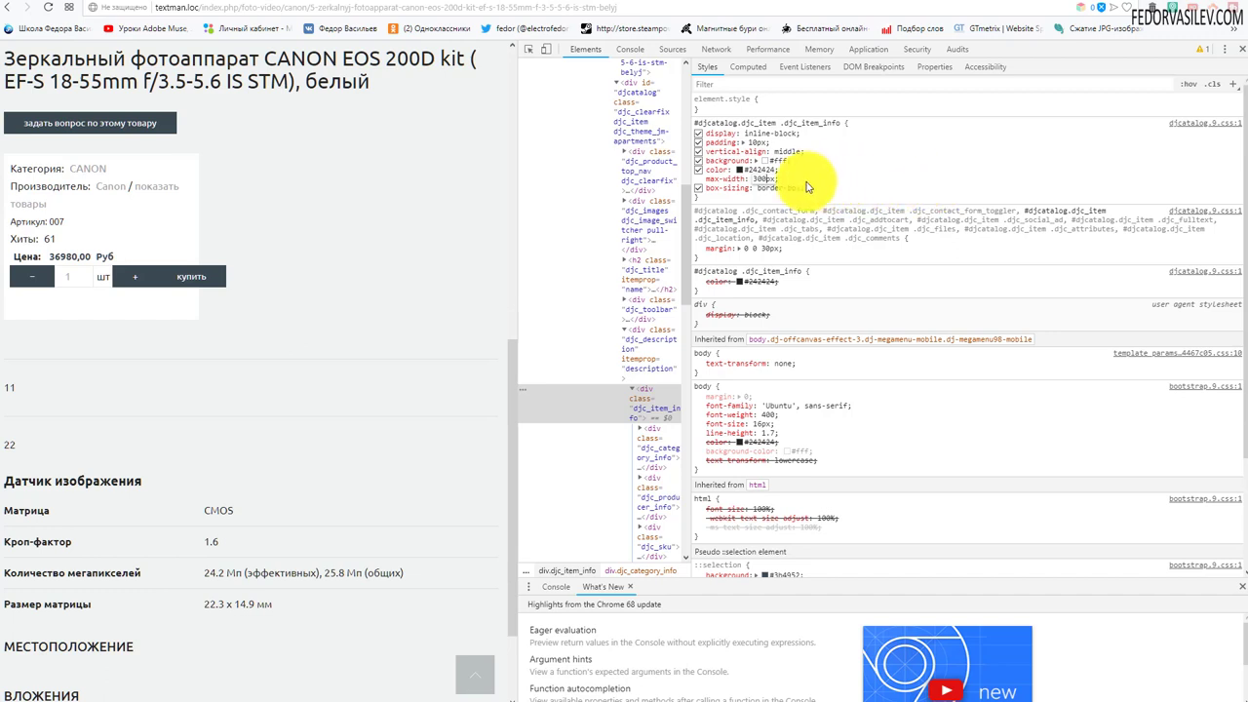
left_click(759, 180)
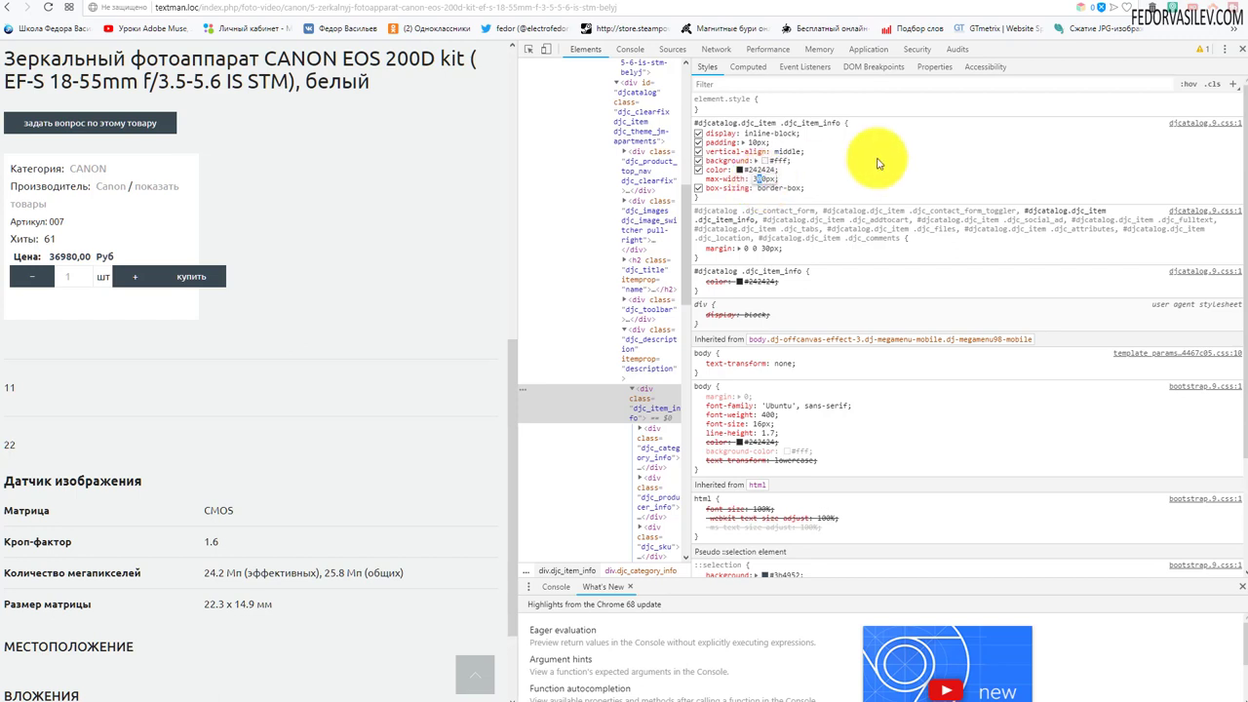
type("50")
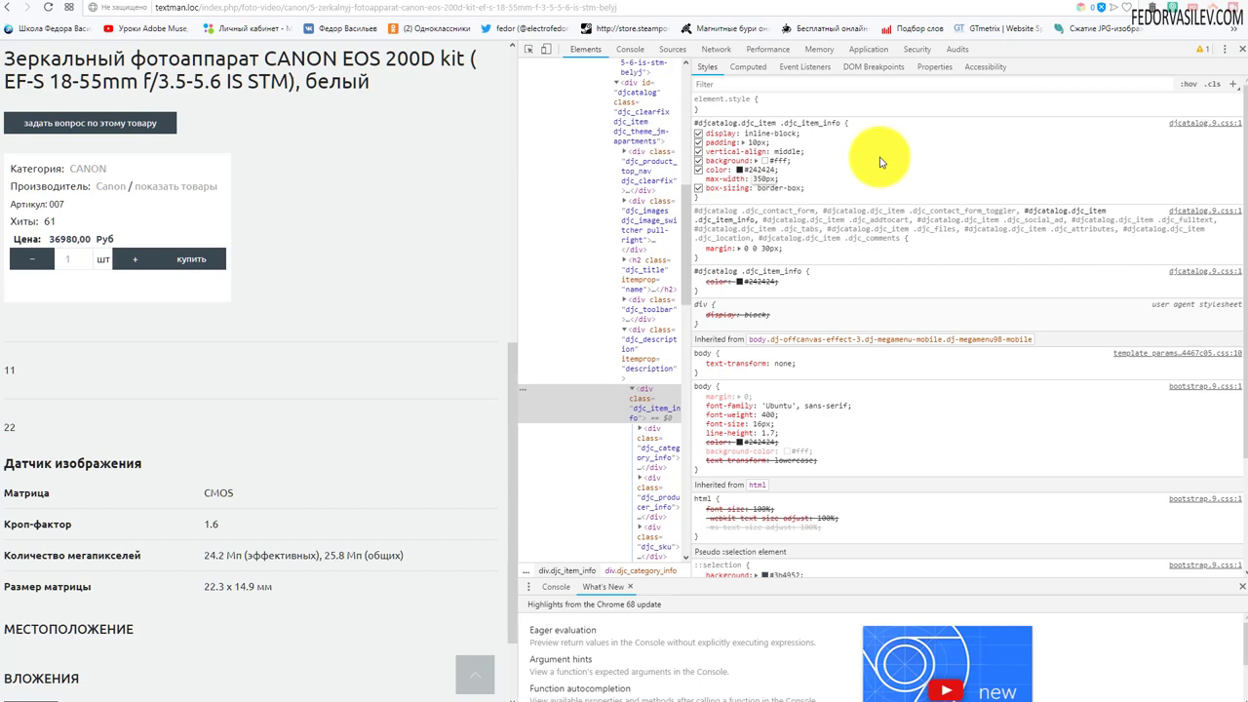
- Check the widened product info block in the mobile device preview, and return to the normal page view
scroll(310, 299, "up", 2)
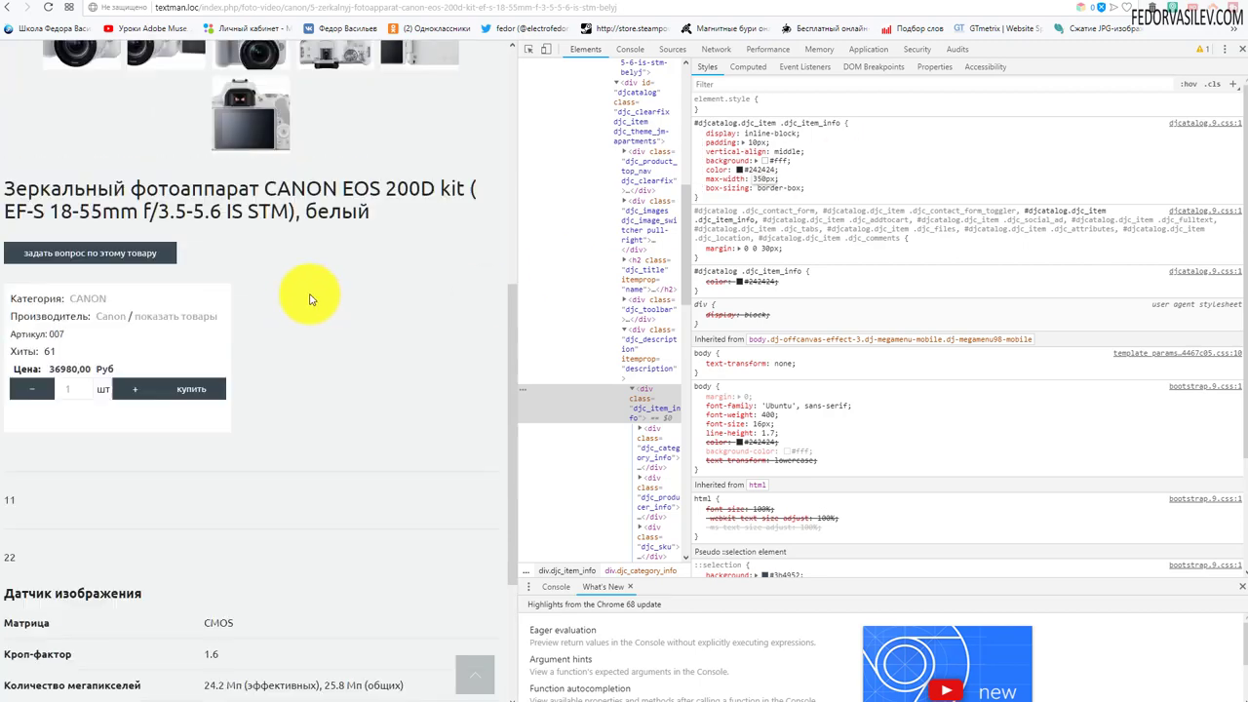
scroll(356, 293, "up", 5)
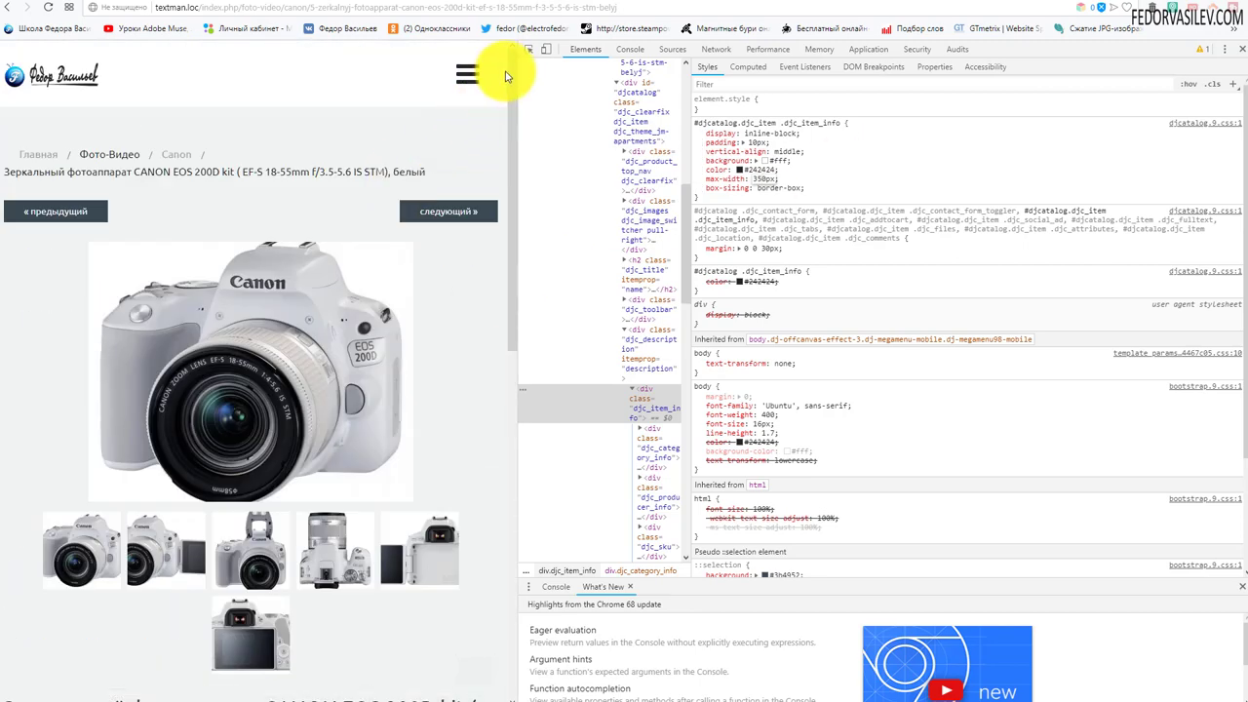
left_click(545, 50)
scroll(306, 218, "down", 6)
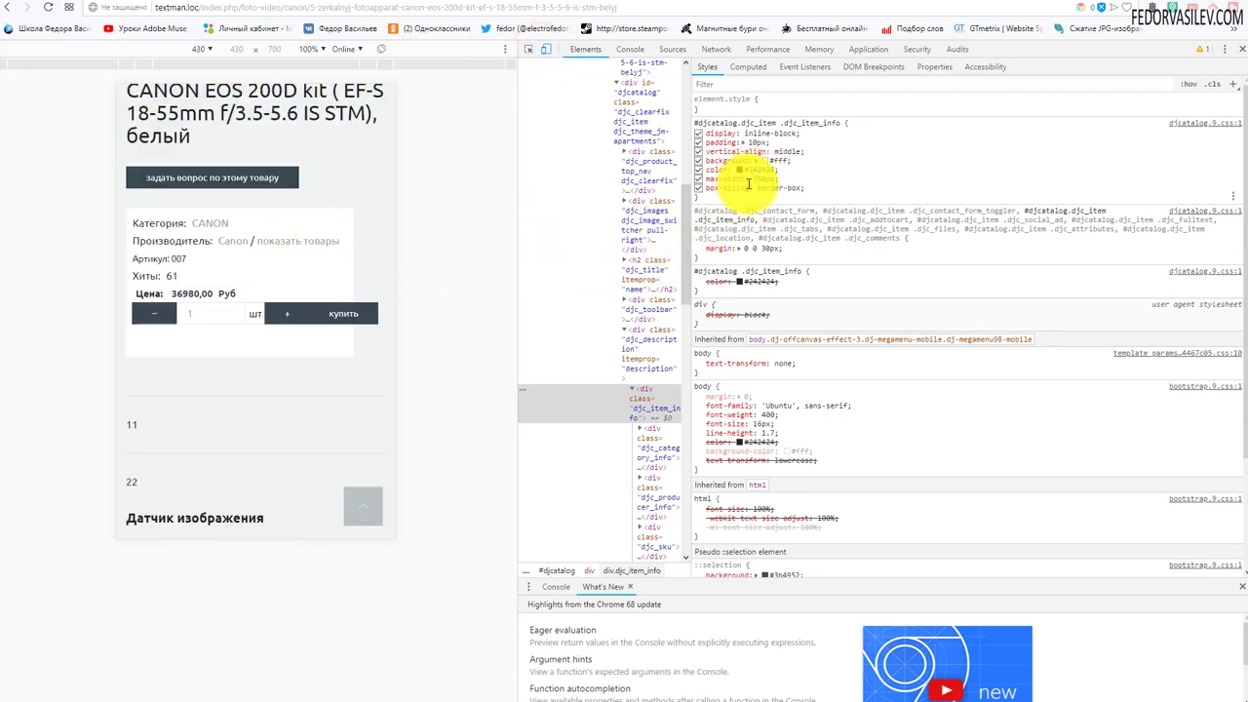
left_click(382, 51)
left_click(381, 51)
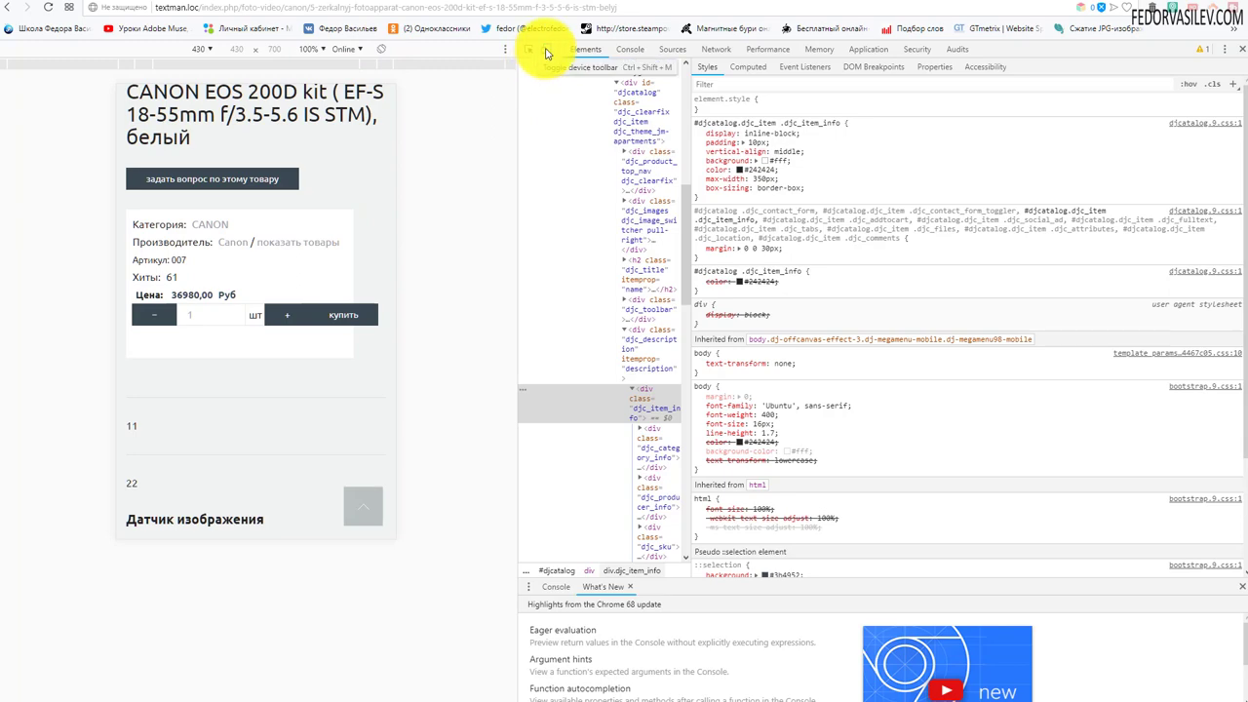
left_click(546, 51)
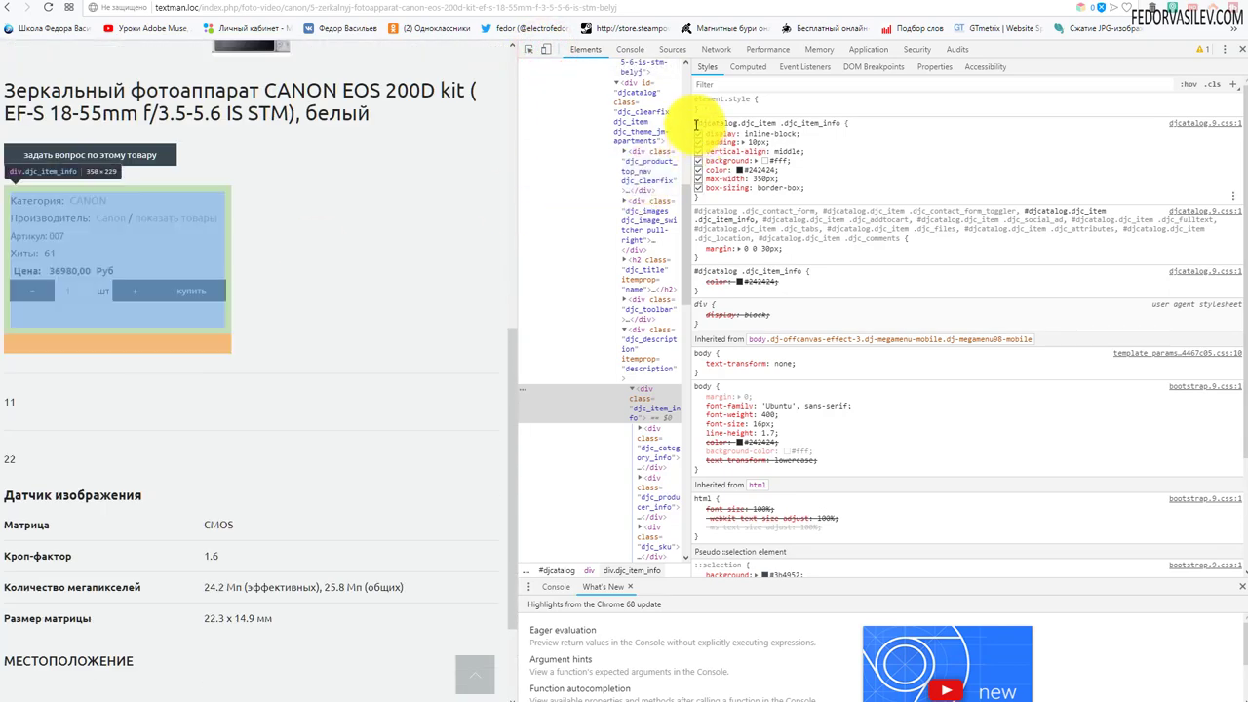
- Copy the whole "#djcatalog.djc_item .djc_item_info" CSS rule and paste it into an empty Notepad document
left_click_drag(695, 123, 785, 186)
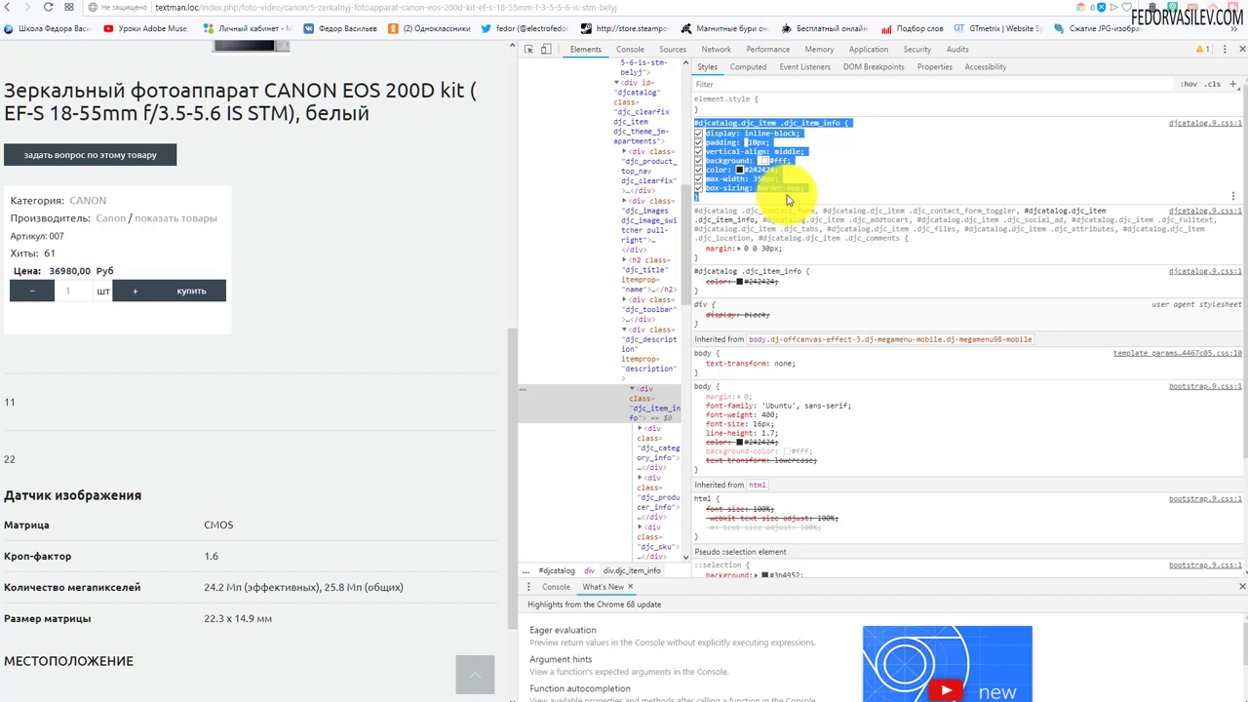
key("ctrl+c")
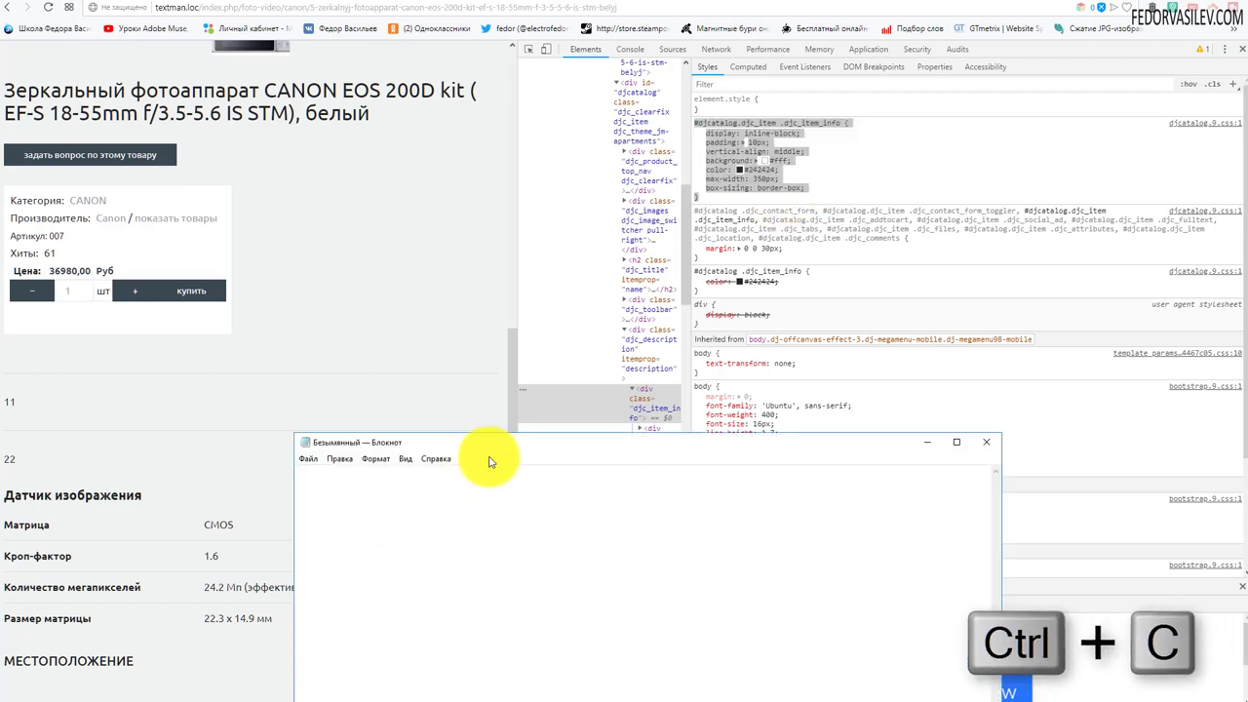
left_click(497, 446)
right_click(587, 243)
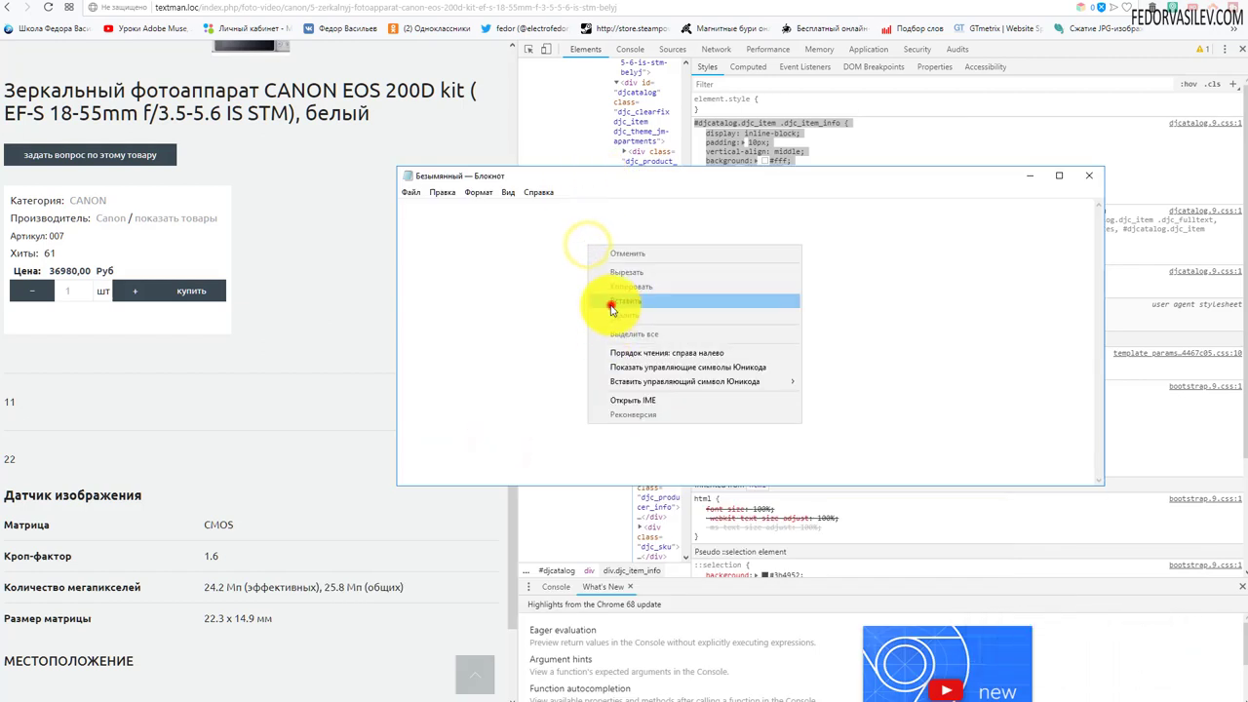
left_click(610, 305)
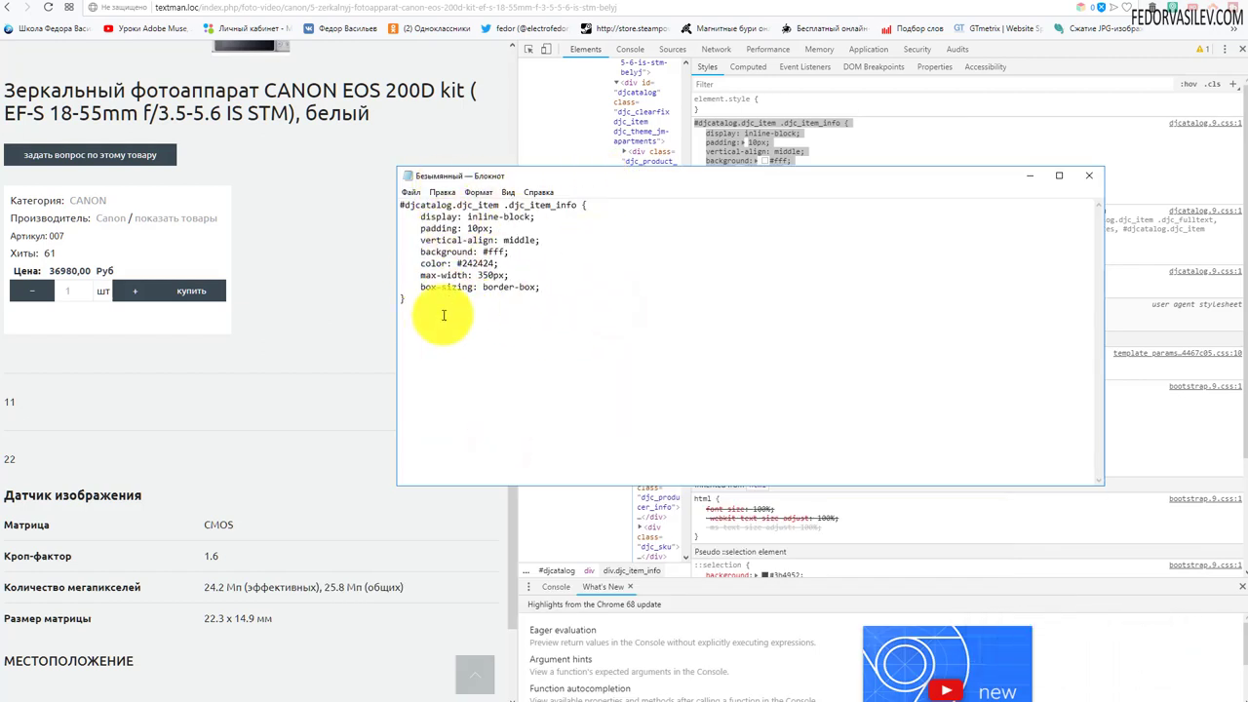
- Delete every declaration from the pasted CSS rule except "max-width: 350px;"
left_click_drag(539, 287, 399, 287)
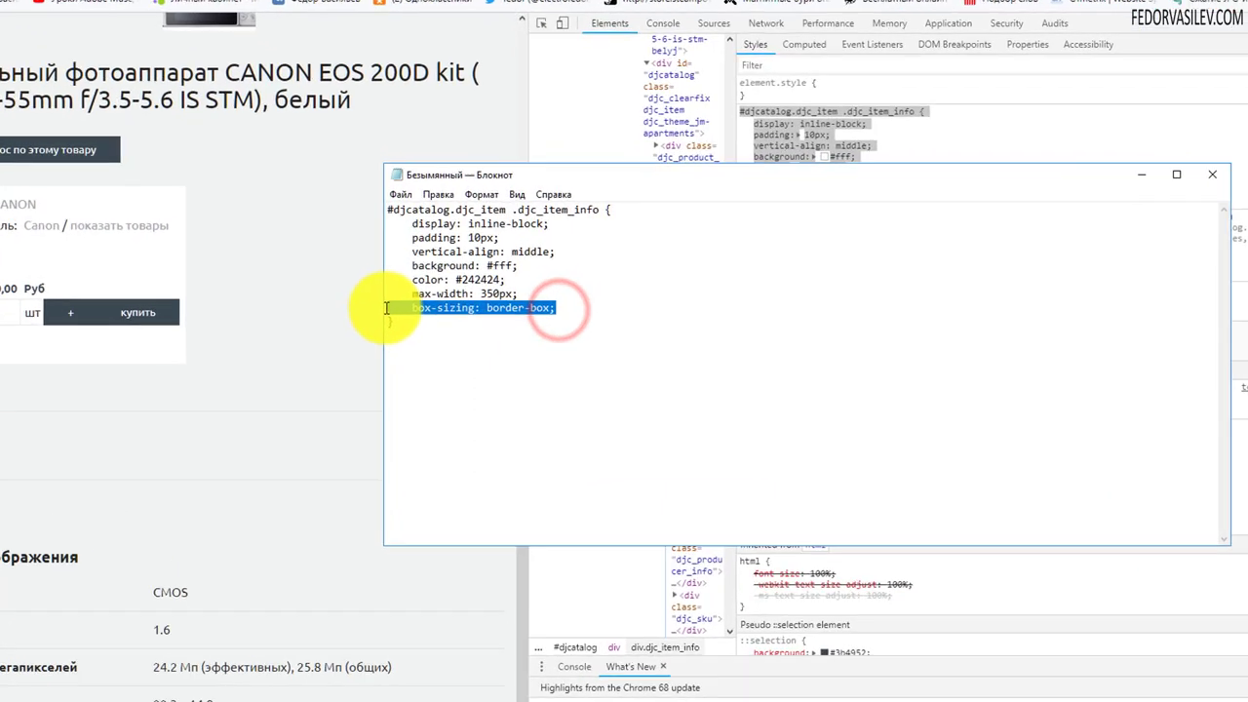
key("BackSpace")
key("BackSpace")
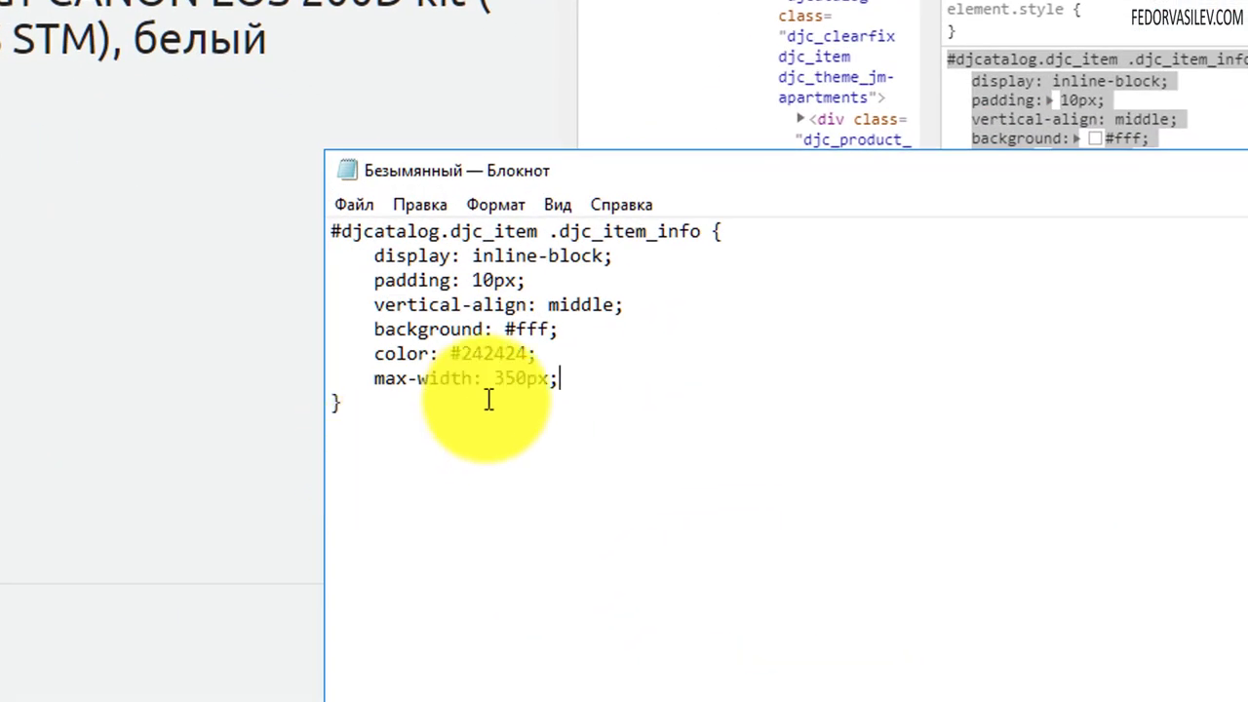
left_click_drag(516, 281, 378, 222)
key("BackSpace")
key("BackSpace")
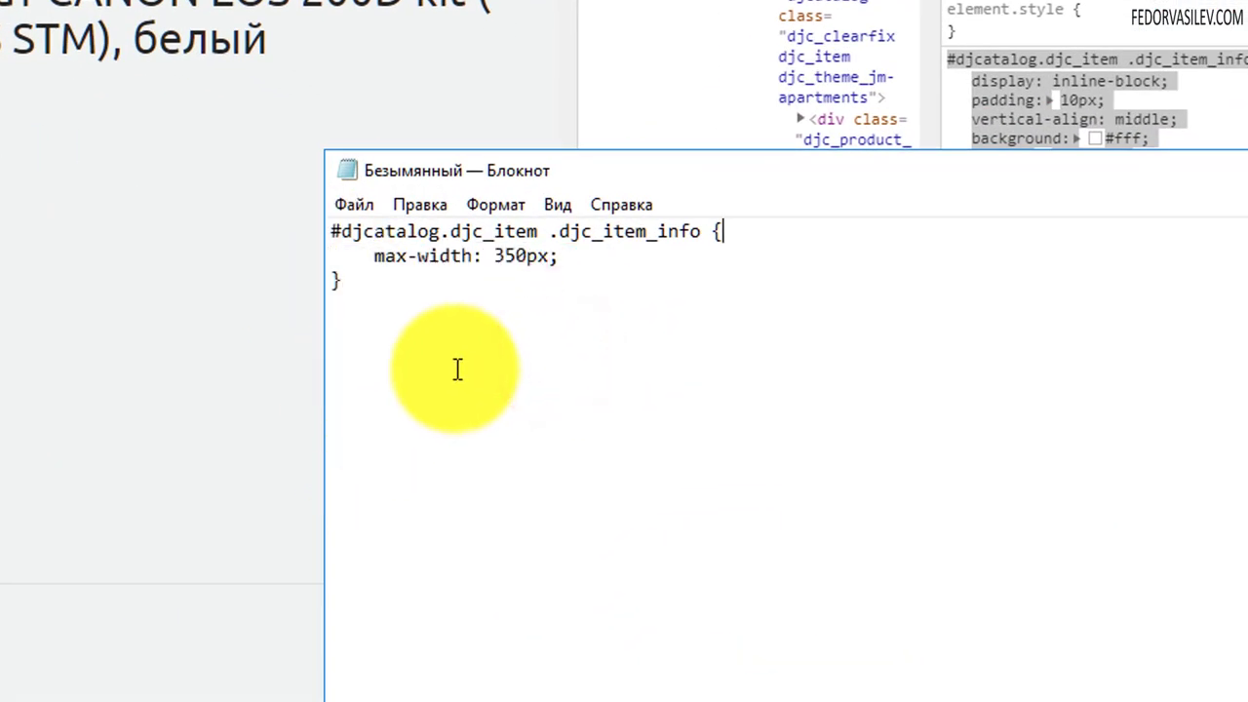
left_click_drag(730, 231, 292, 264)
left_click(410, 324)
left_click(357, 212)
left_click(473, 298)
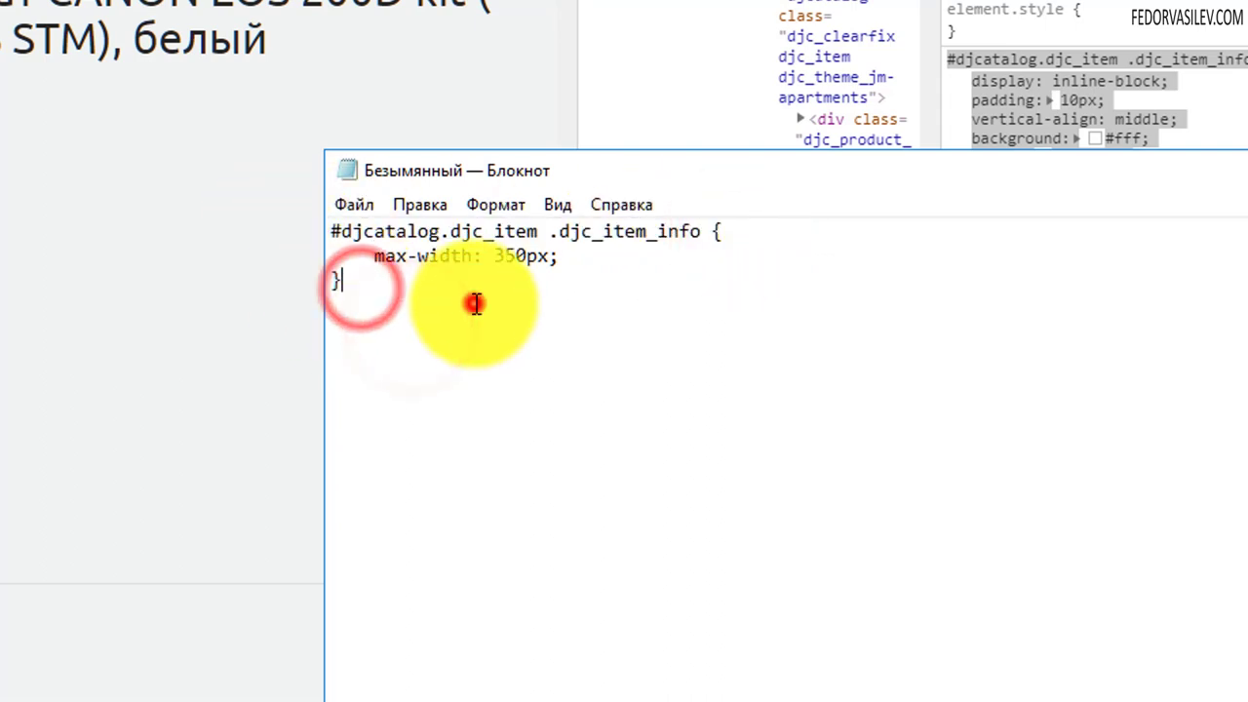
left_click_drag(348, 257, 474, 256)
left_click(479, 273)
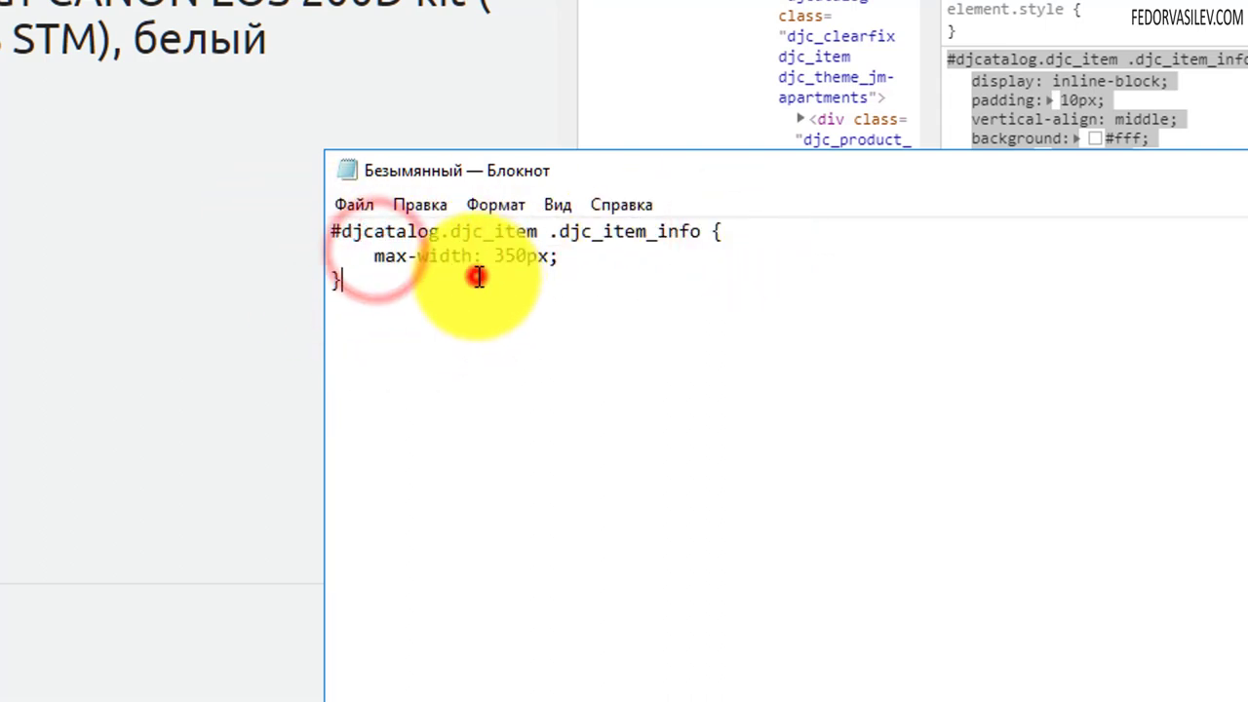
left_click_drag(570, 257, 454, 273)
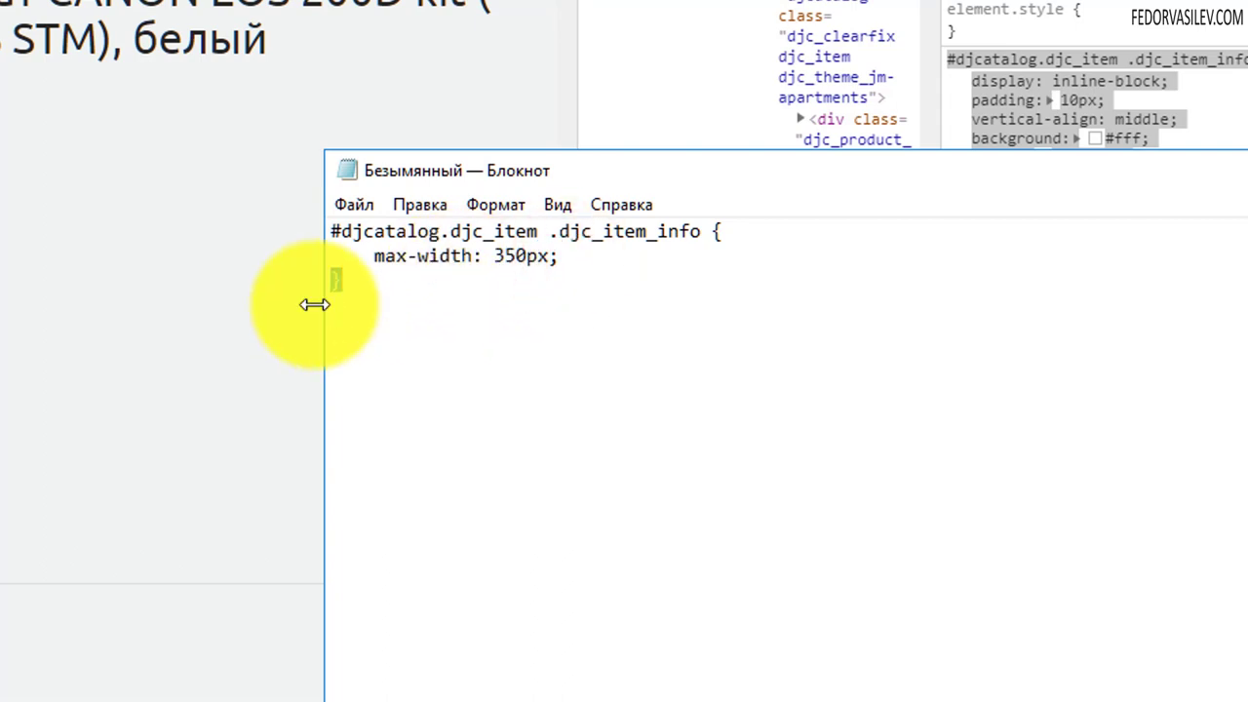
- Copy the complete trimmed "#djcatalog.djc_item .djc_item_info" rule from Notepad, including its closing brace
left_click_drag(382, 310, 251, 189)
right_click(501, 230)
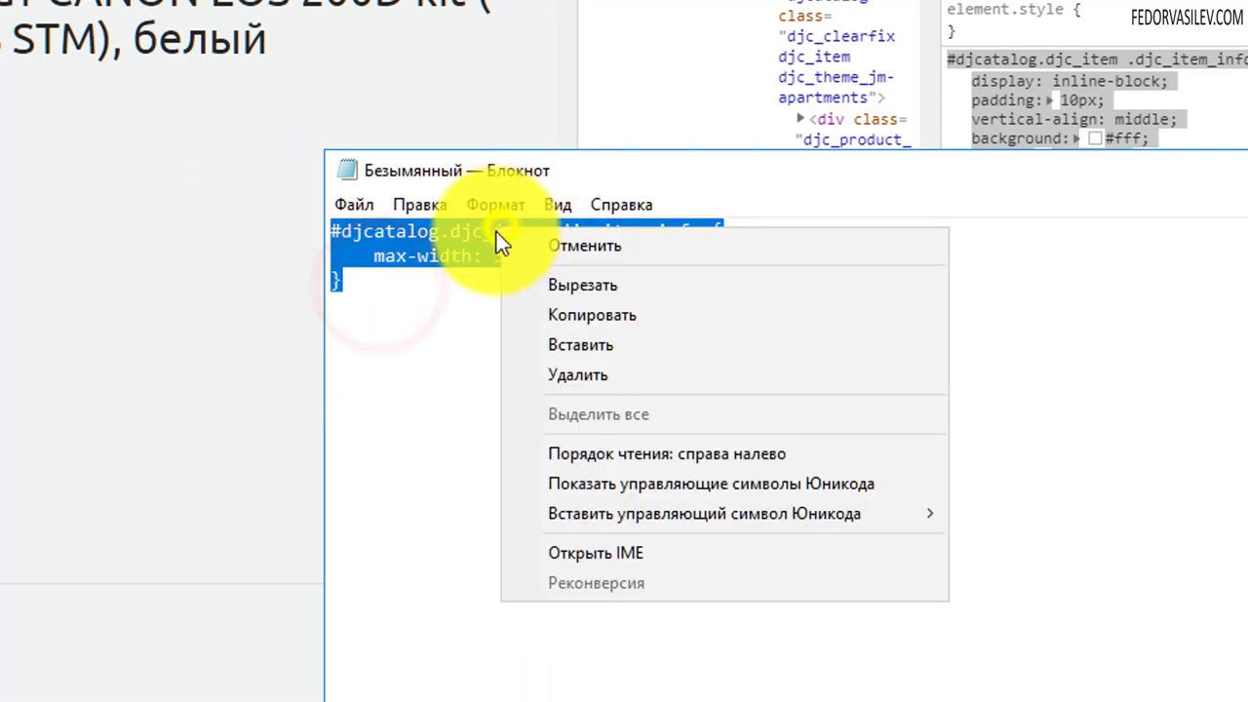
left_click(570, 323)
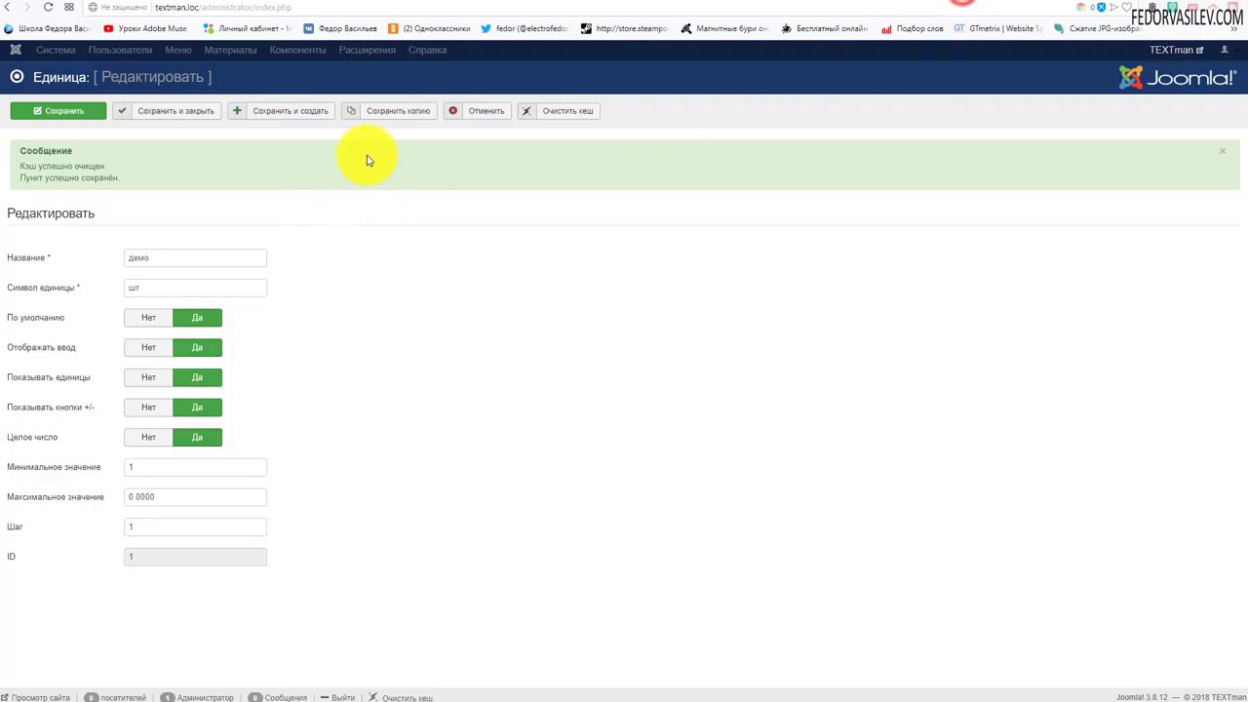
- Close the unit record and open the "Другие настройки" section of the font settings in the jm-apartments default template style
left_click(454, 110)
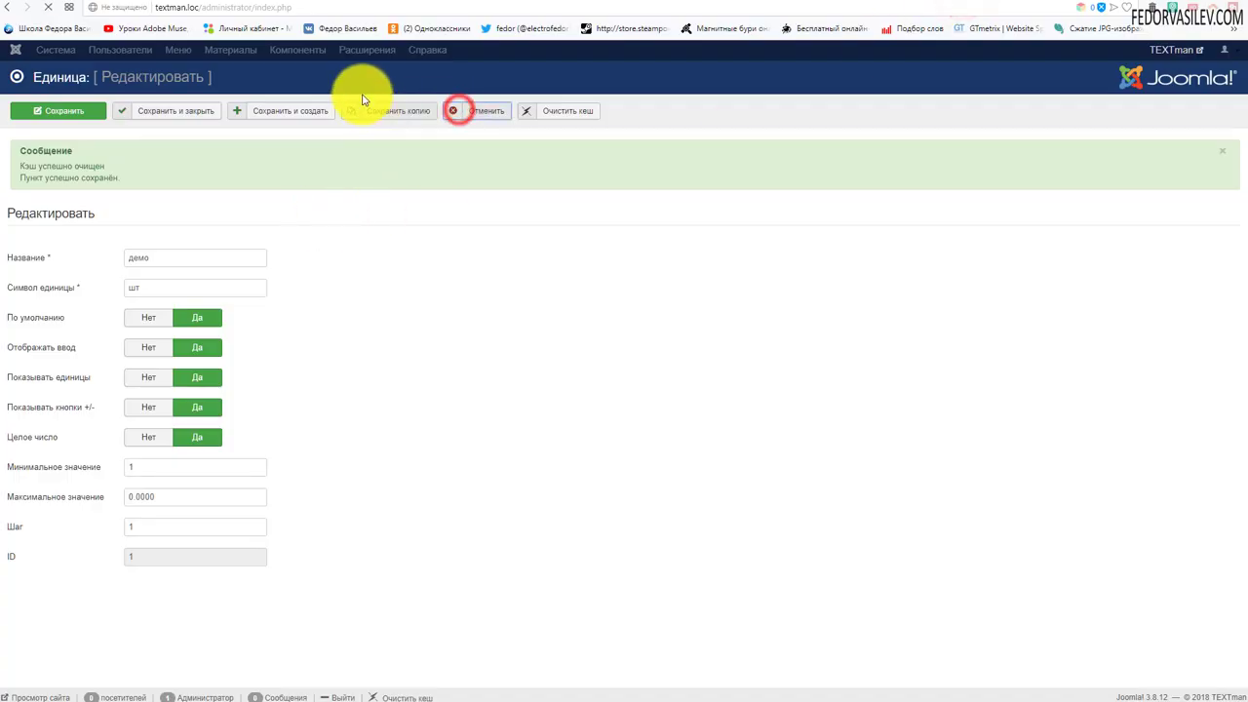
left_click(410, 50)
left_click(410, 129)
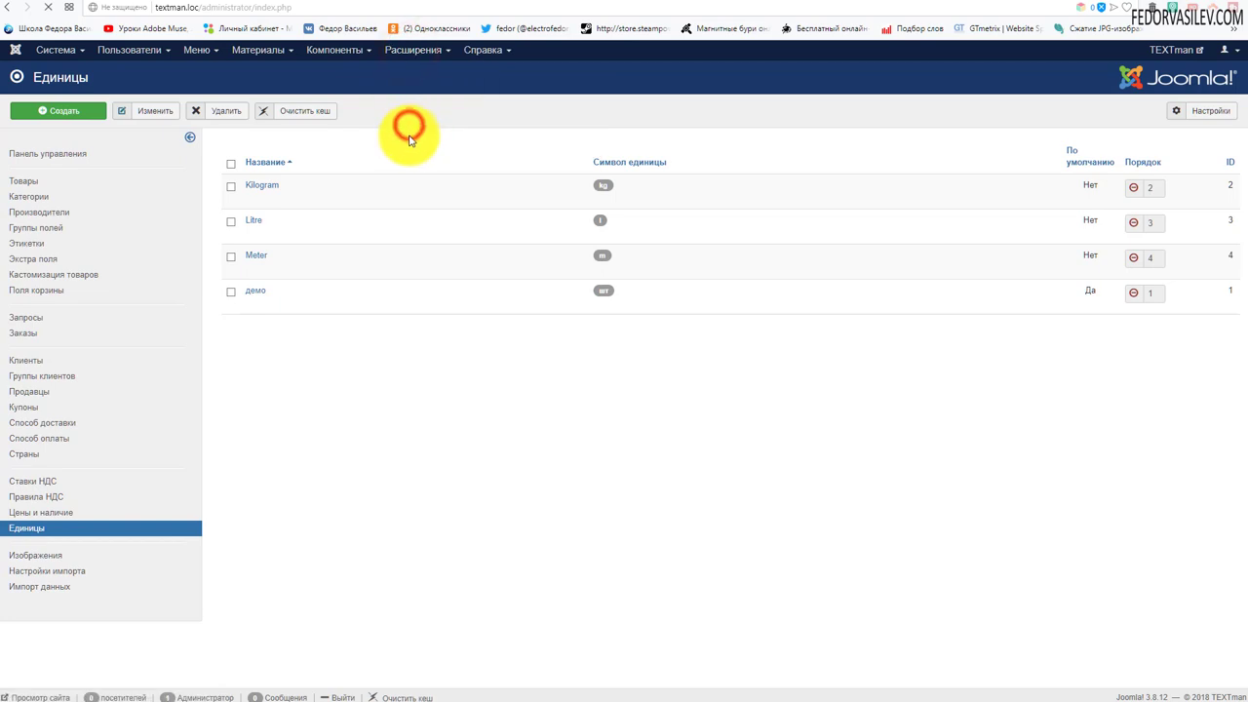
left_click(280, 220)
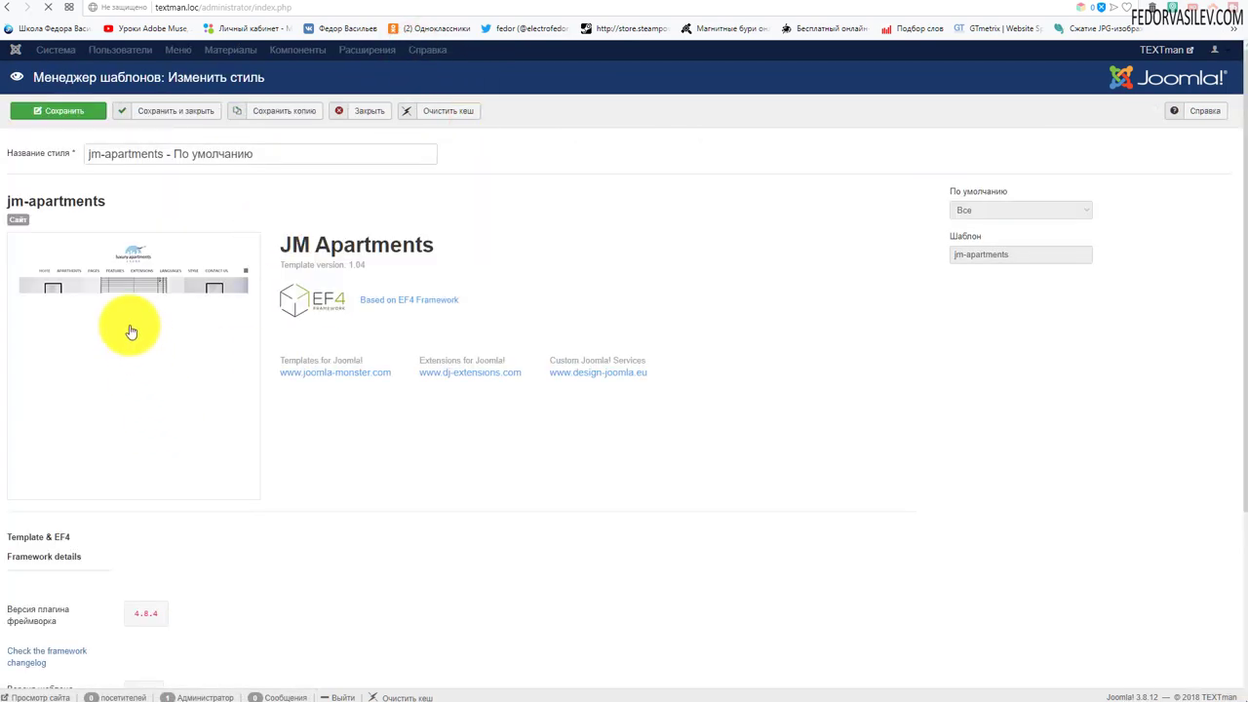
left_click(47, 464)
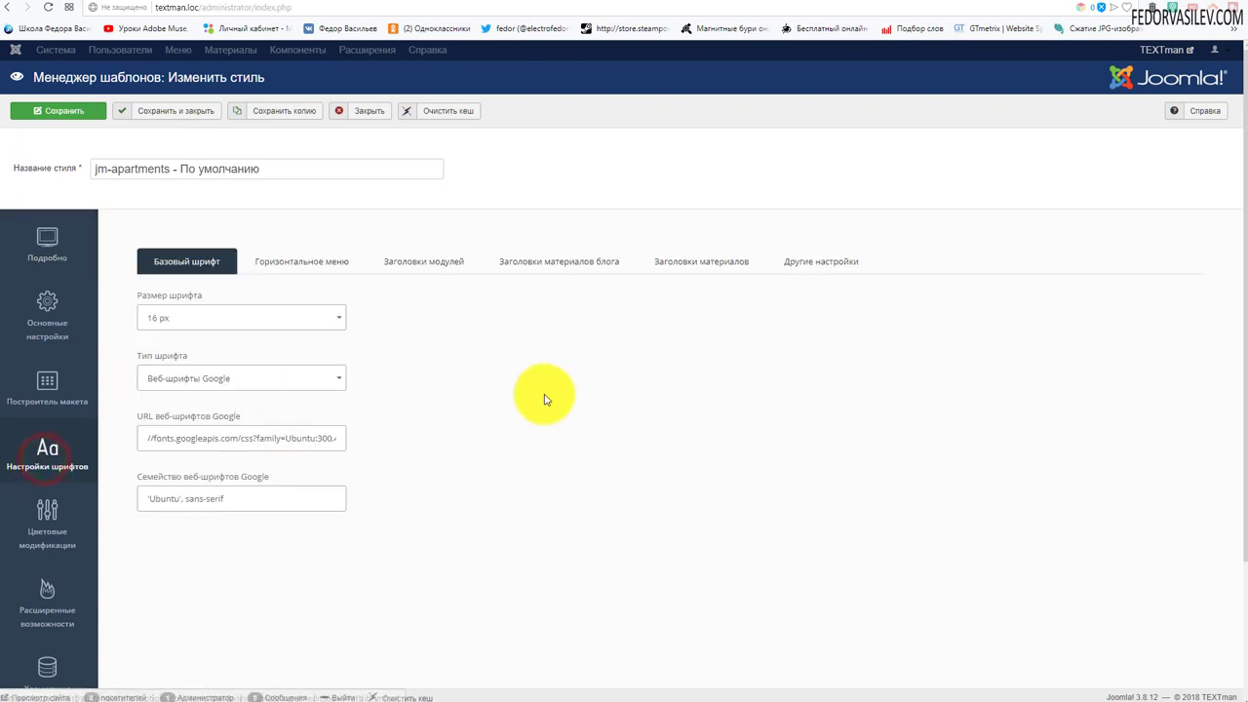
left_click(800, 271)
scroll(800, 290, "down", 2)
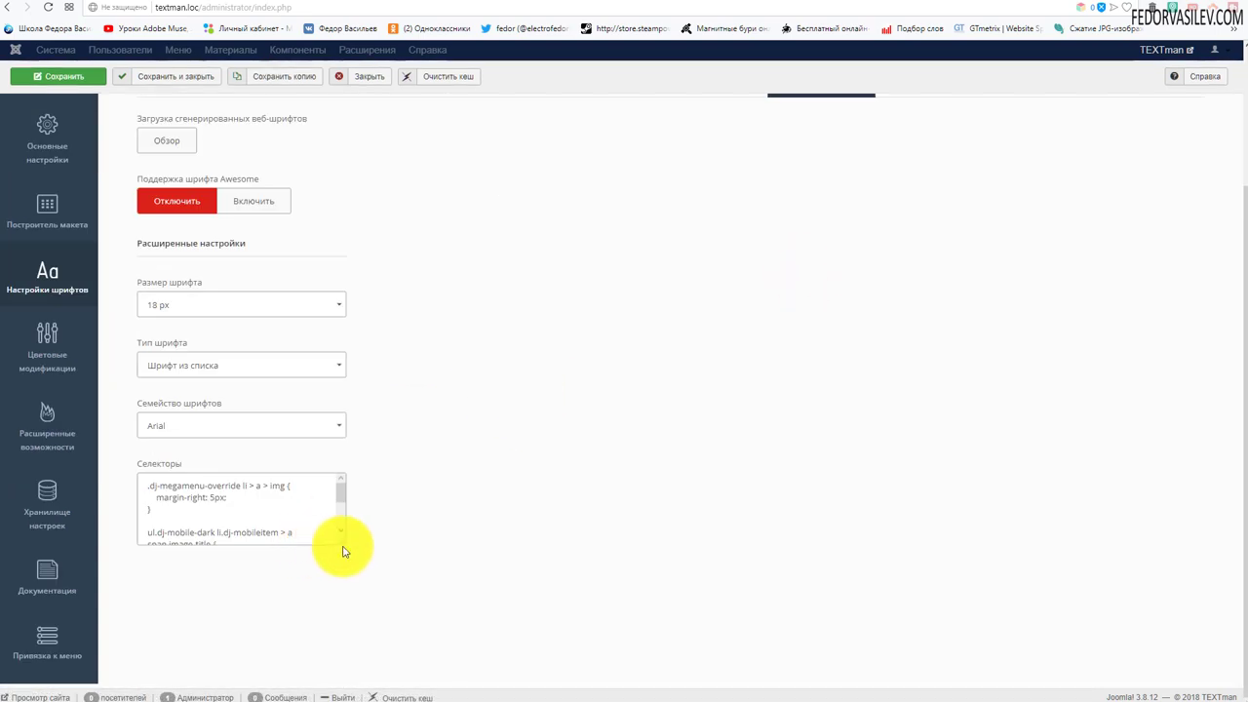
- Enlarge the "Селекторы" field, paste the copied "#djcatalog.djc_item .djc_item_info" rule with "max-width: 350px;" after the body rule, and save the style
left_click_drag(341, 542, 342, 688)
scroll(214, 590, "down", 1)
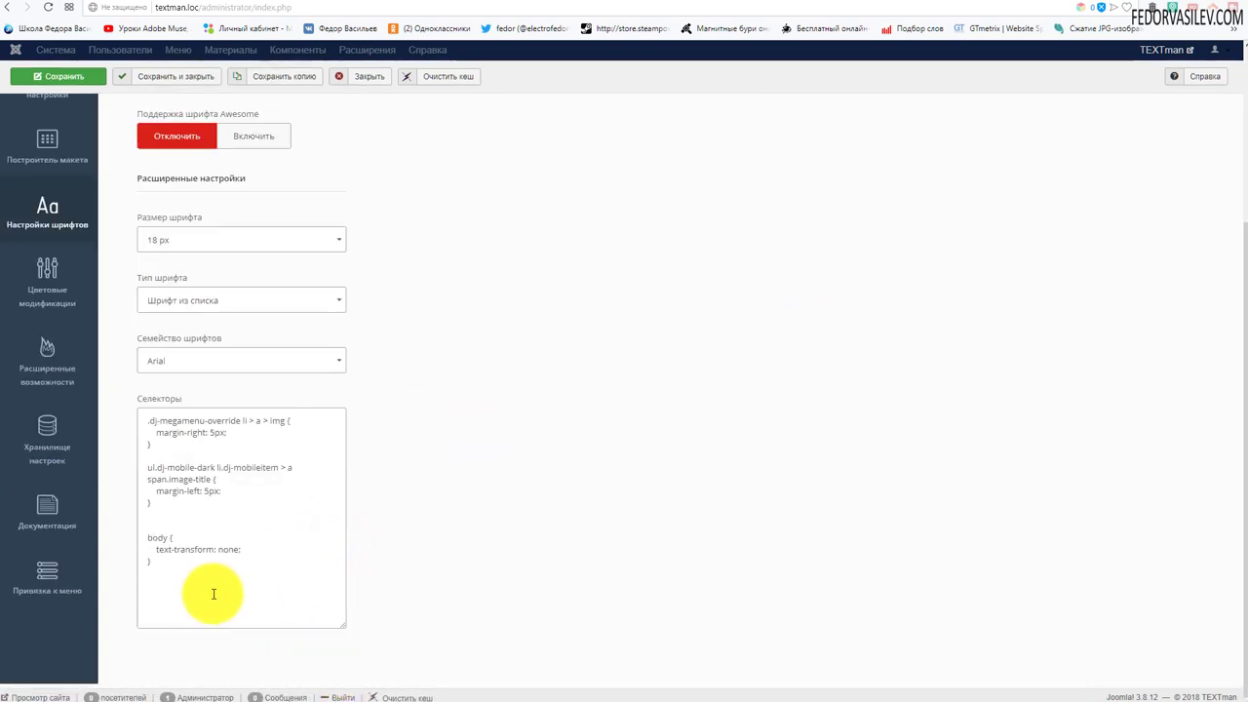
left_click(169, 583)
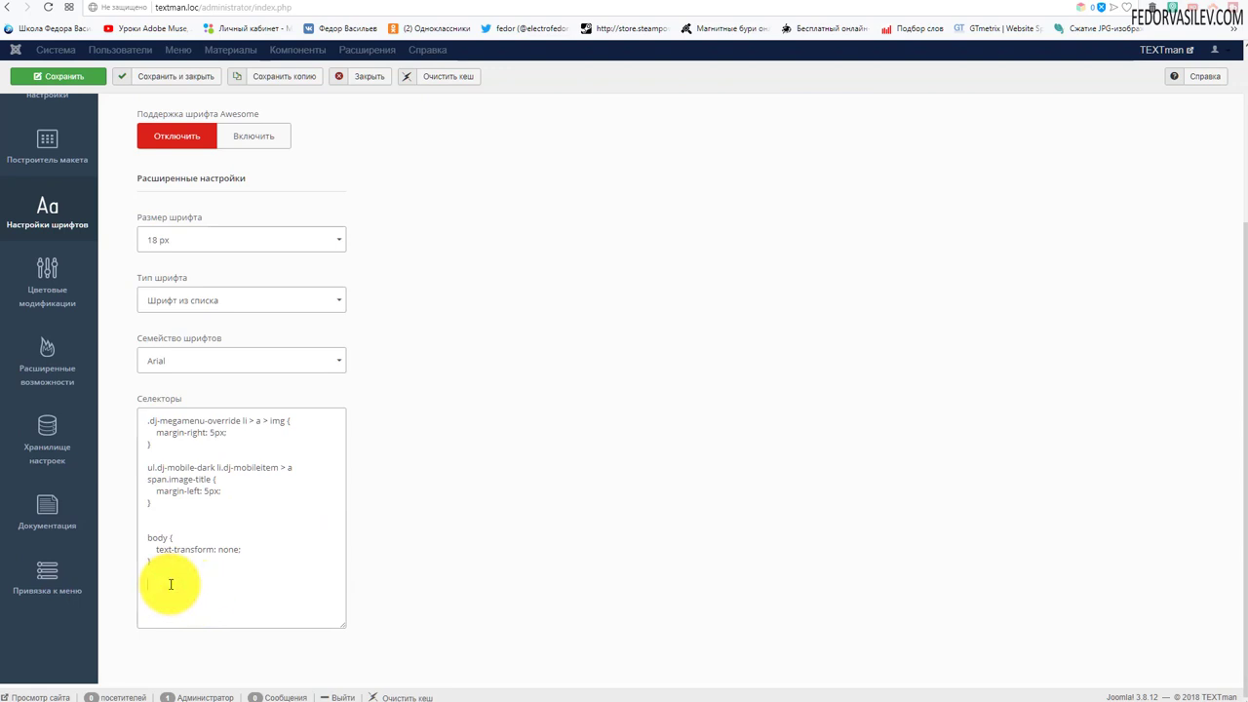
left_click(64, 76)
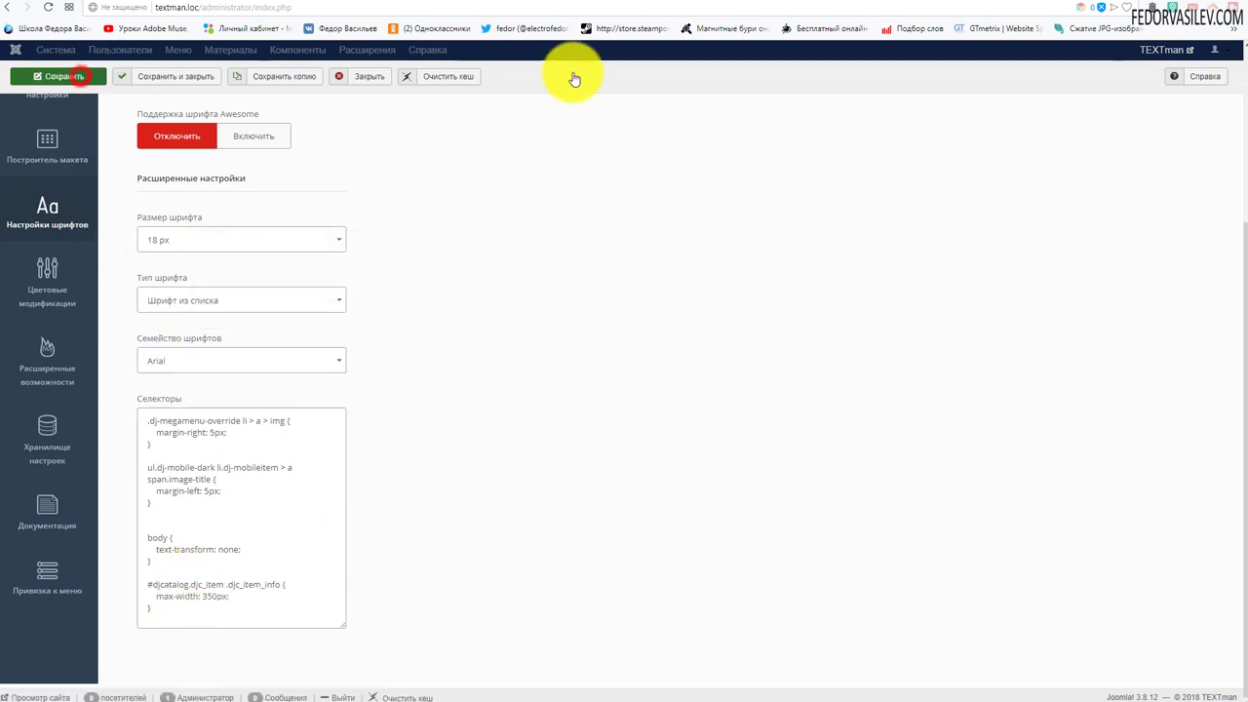
- Check the info block on the camera product page with the developer tools closed, and return to the template style
left_click(1000, 4)
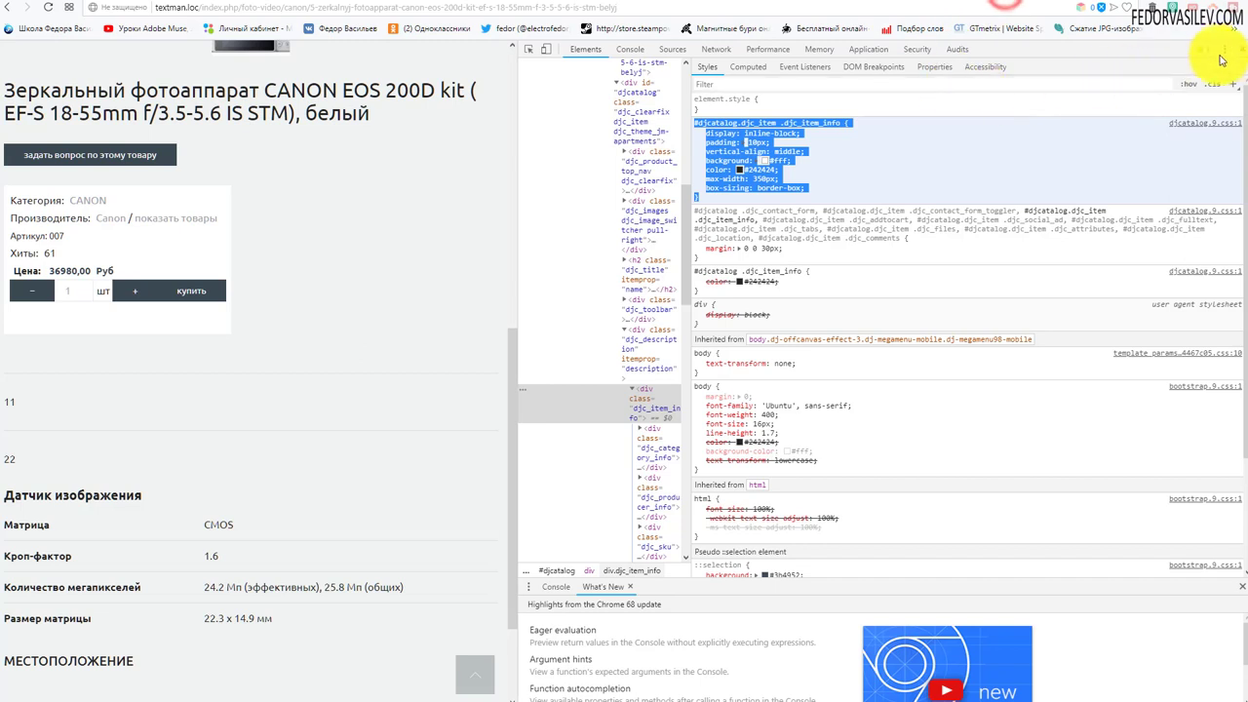
left_click(1242, 48)
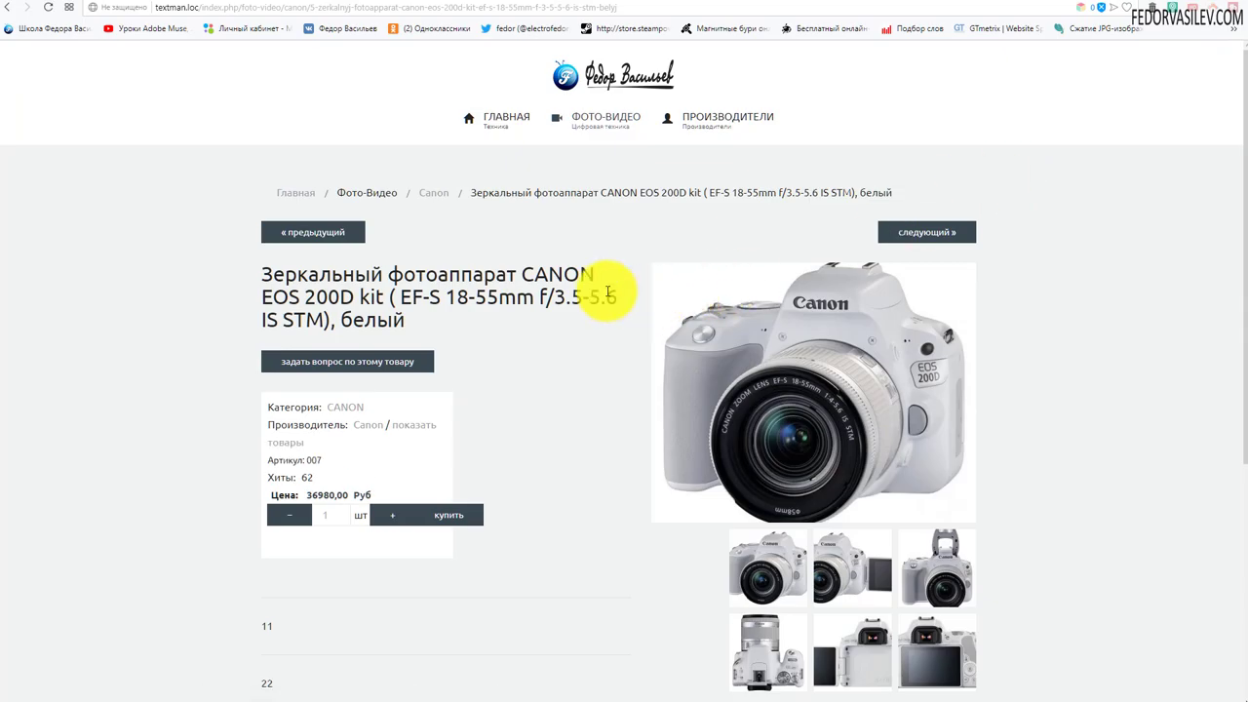
key("ctrl+Tab")
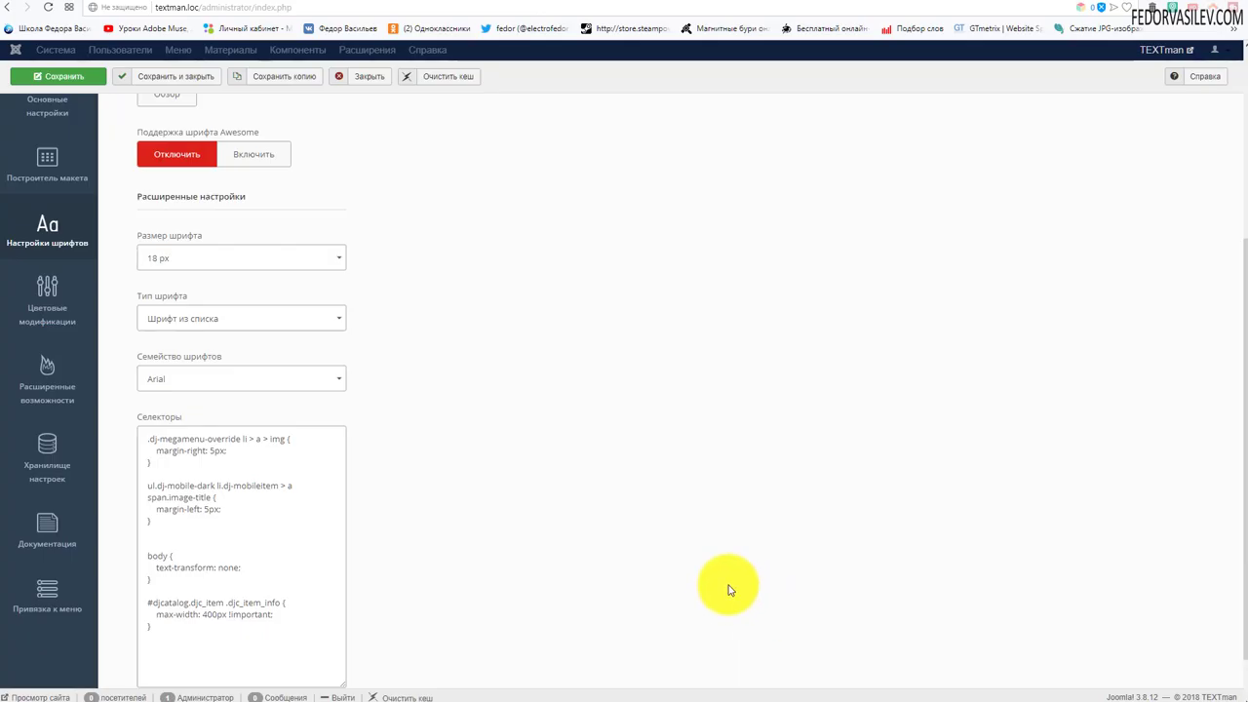
- Review the "#djcatalog.djc_item .djc_item_info" rule in the "Селекторы" field, including its "max-width: 400px !important;" declaration
left_click_drag(164, 635, 149, 595)
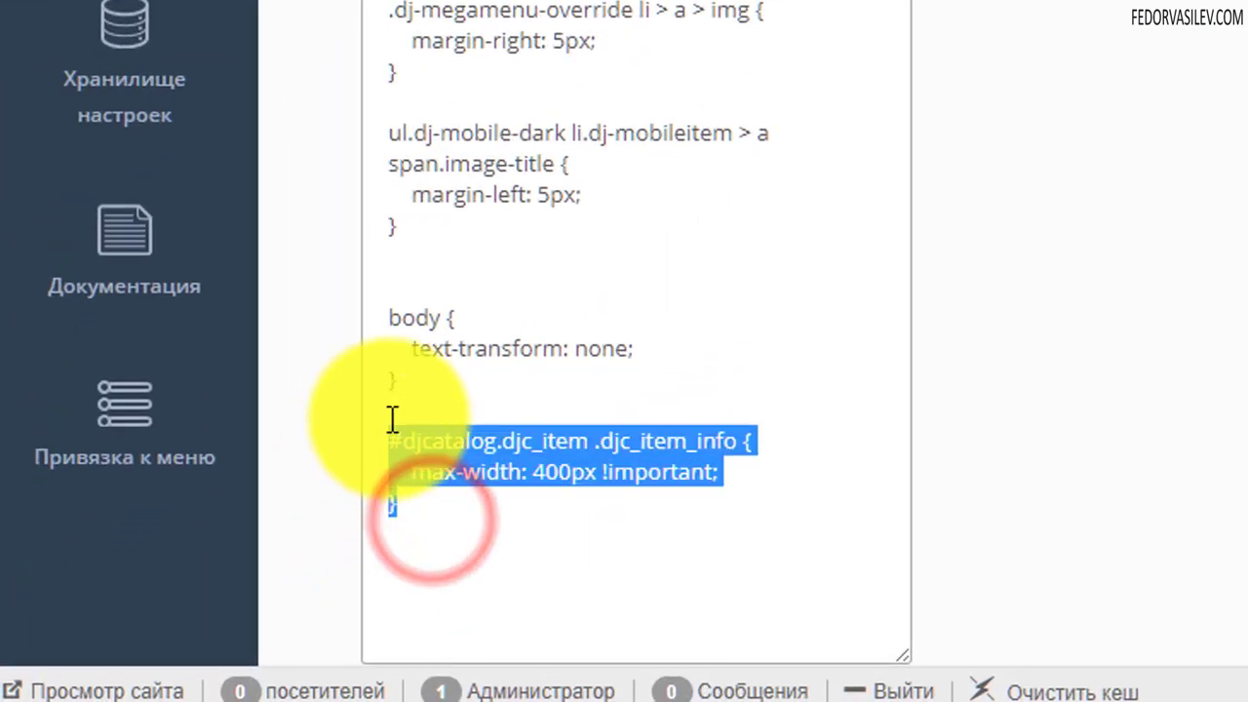
left_click(687, 320)
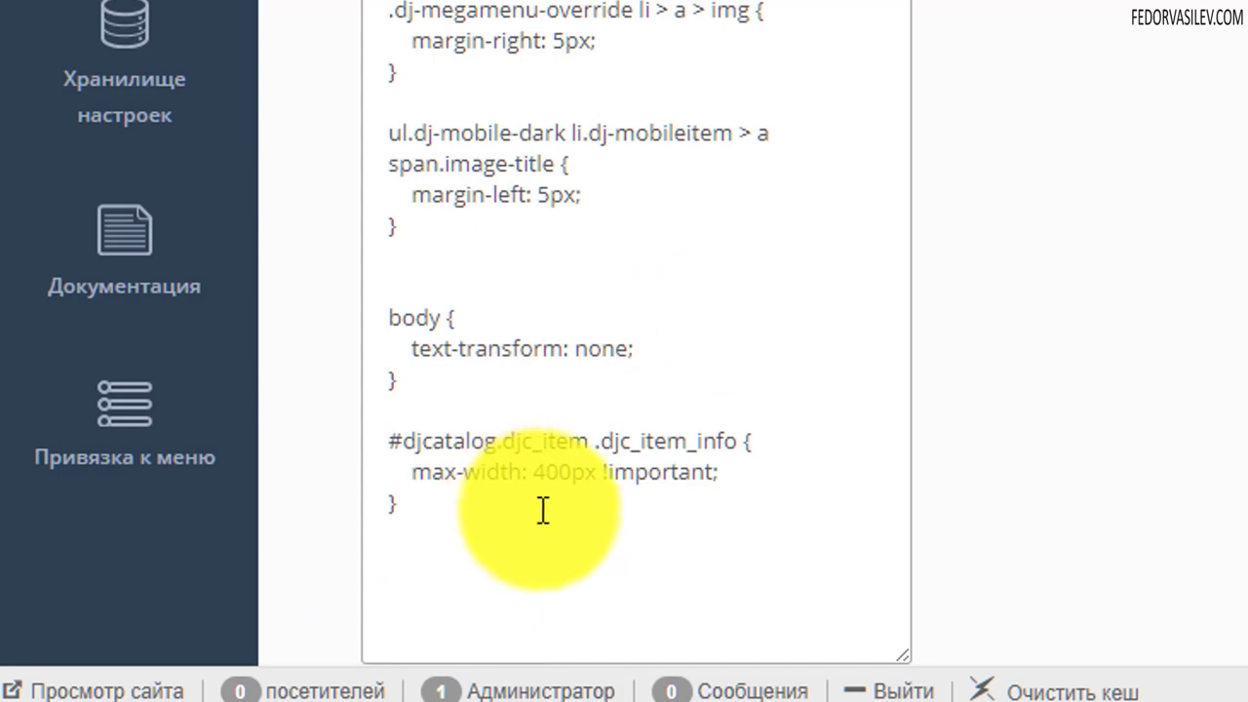
left_click_drag(598, 473, 543, 472)
left_click(546, 477)
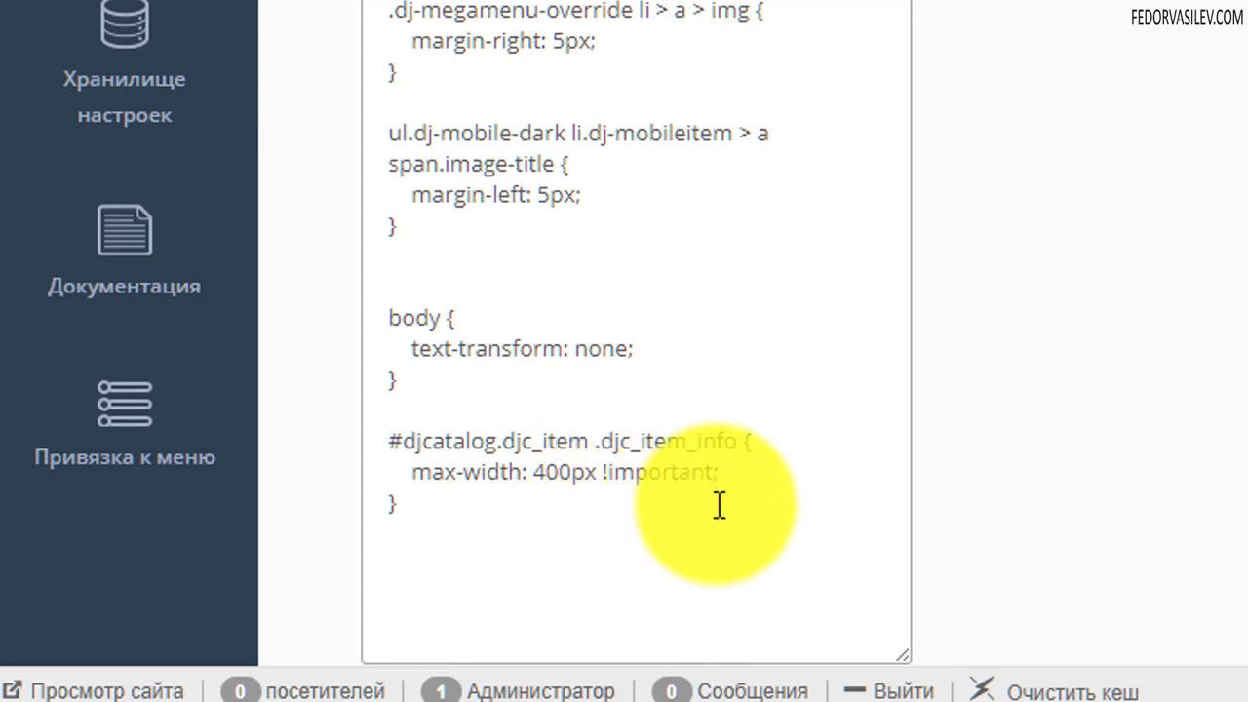
left_click_drag(729, 471, 599, 470)
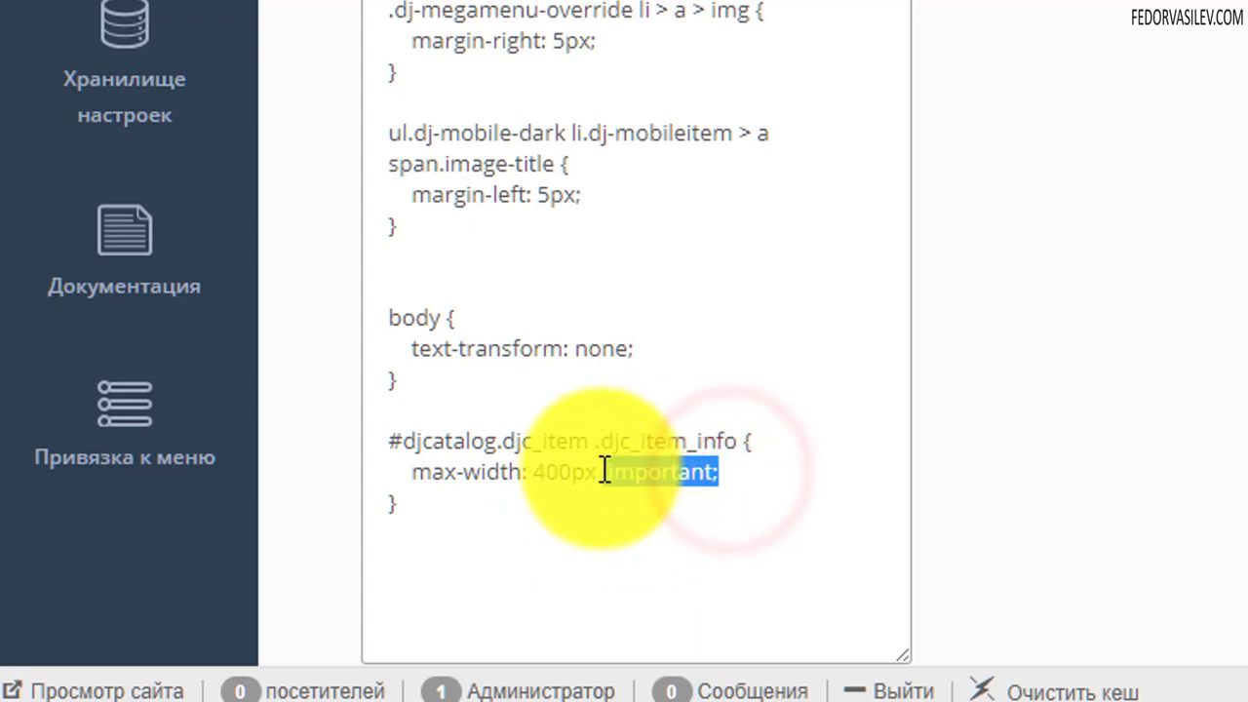
left_click(545, 546)
left_click_drag(728, 473, 598, 466)
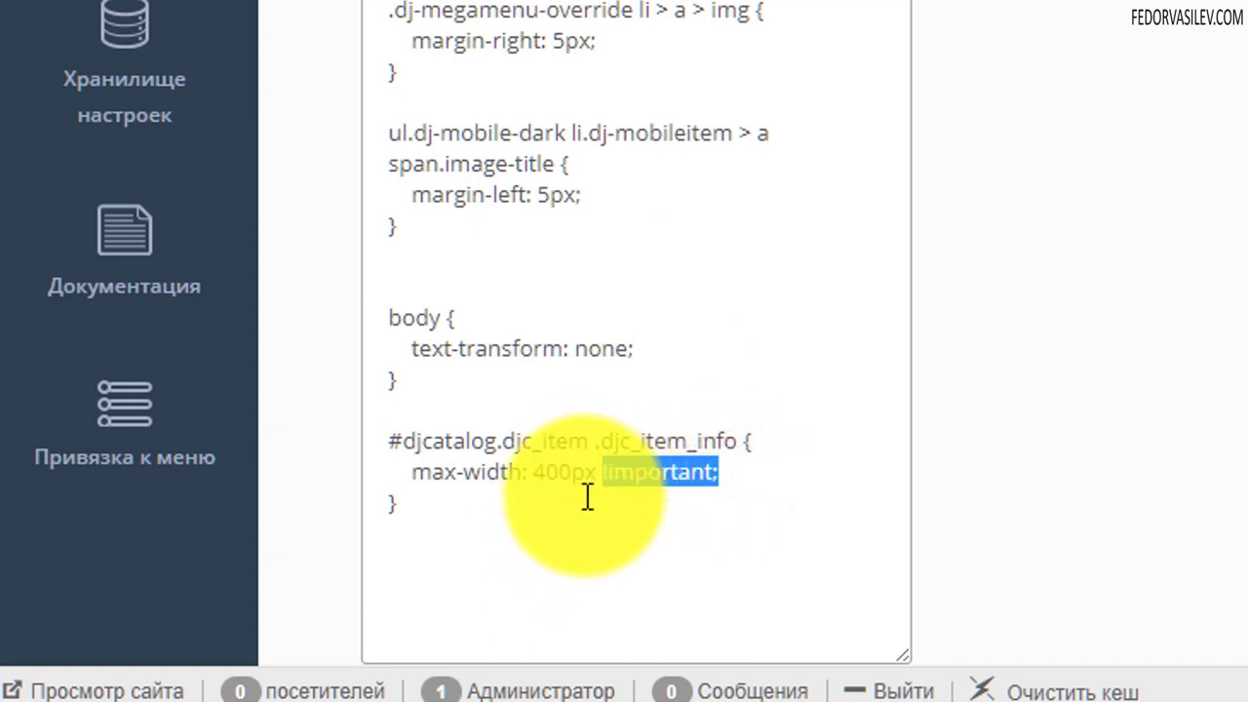
left_click_drag(490, 517, 345, 454)
left_click(490, 532)
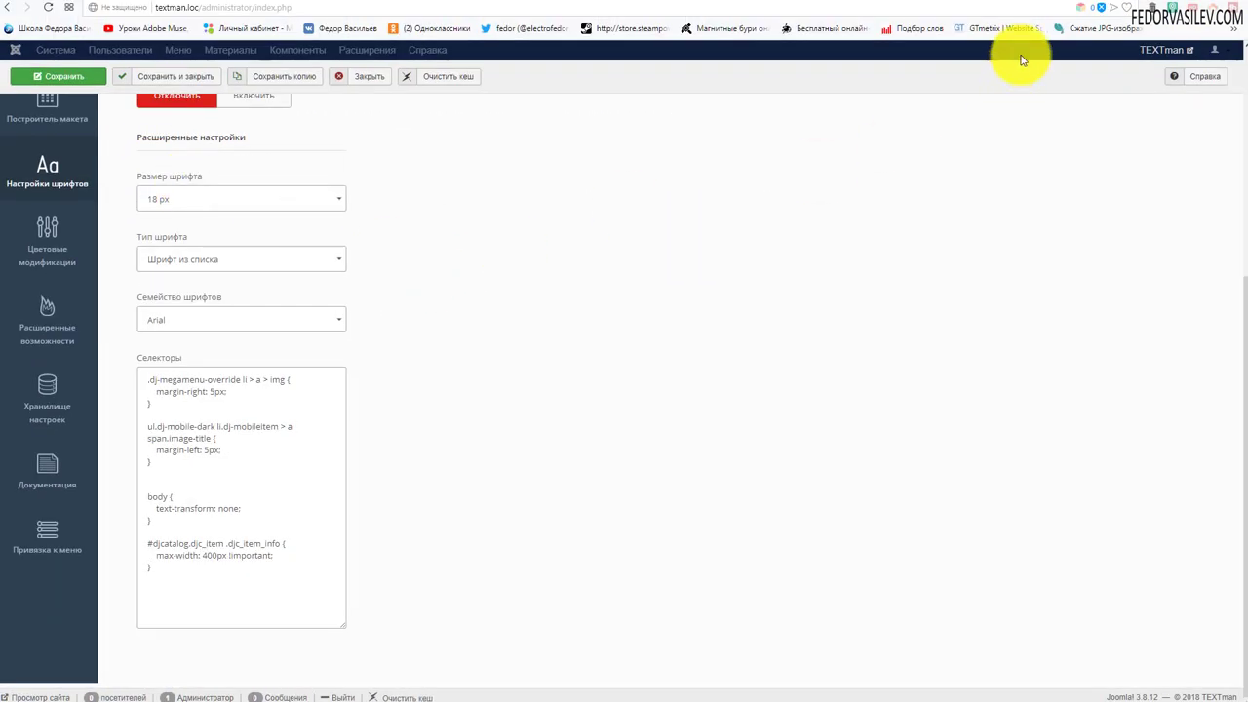
- Check the camera's product info block in the mobile preview in portrait and landscape orientation, and close the developer tools
left_click(965, 4)
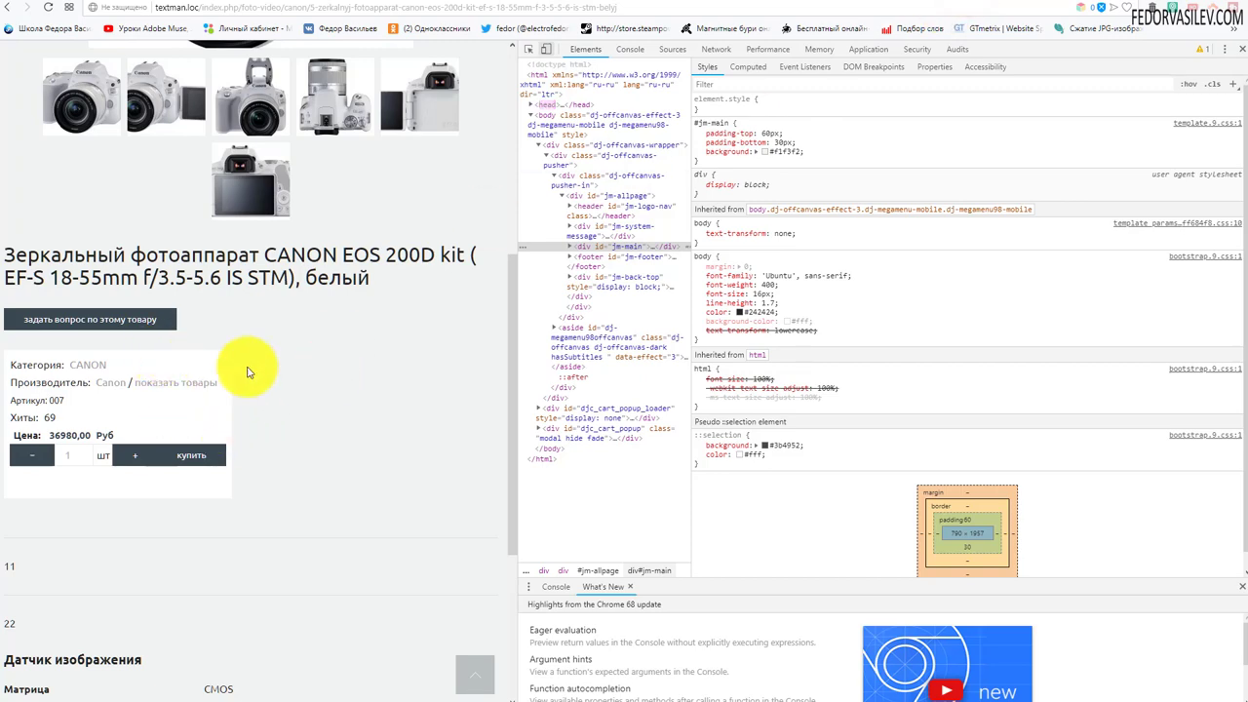
scroll(332, 195, "up", 1)
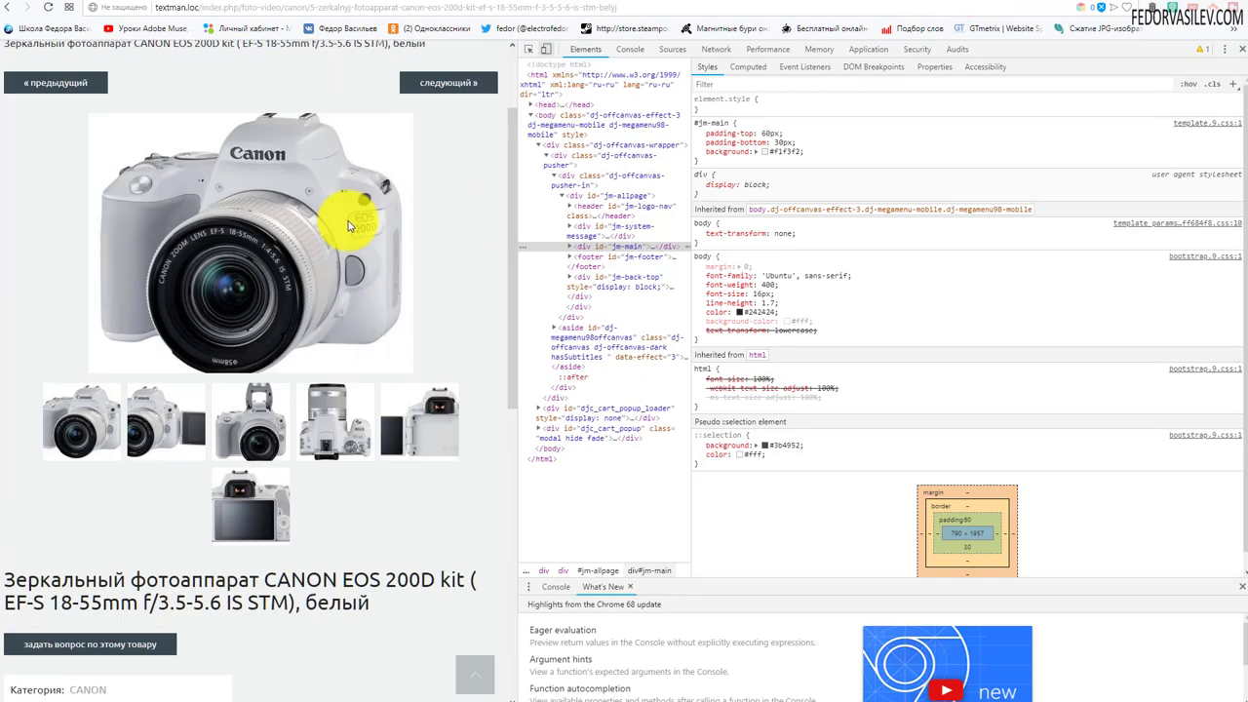
scroll(336, 220, "down", 2)
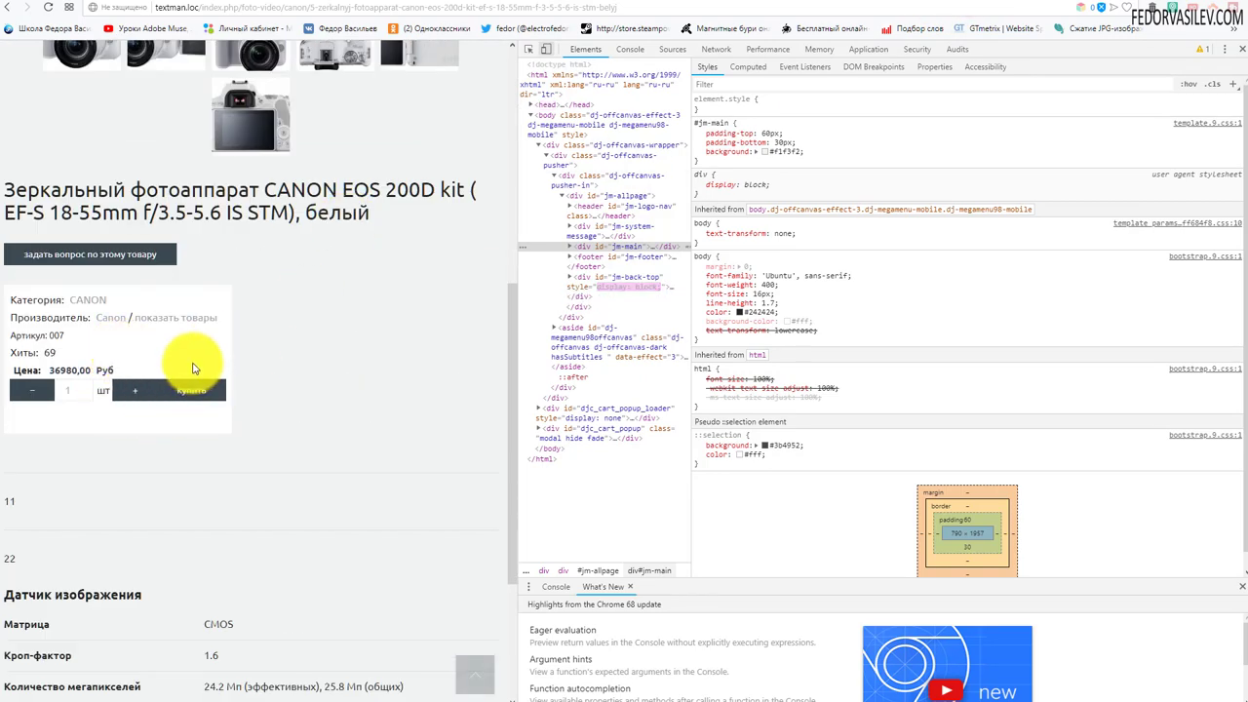
scroll(403, 159, "up", 1)
left_click(543, 51)
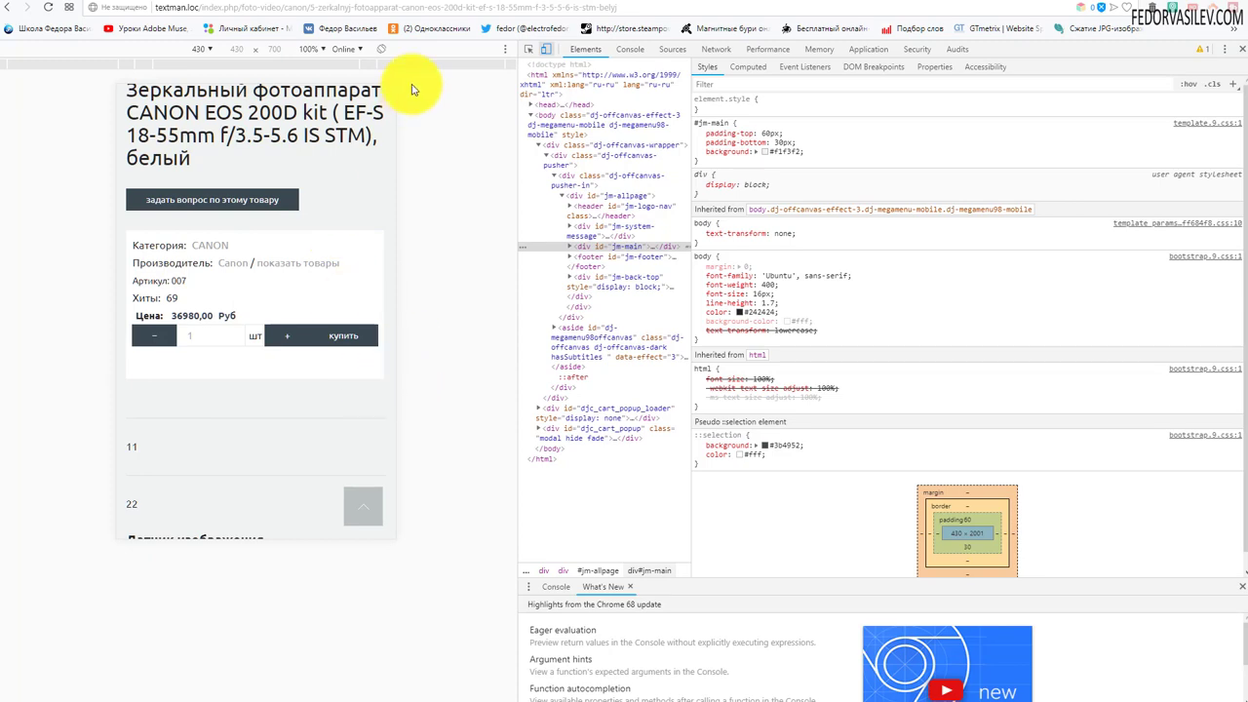
left_click(381, 51)
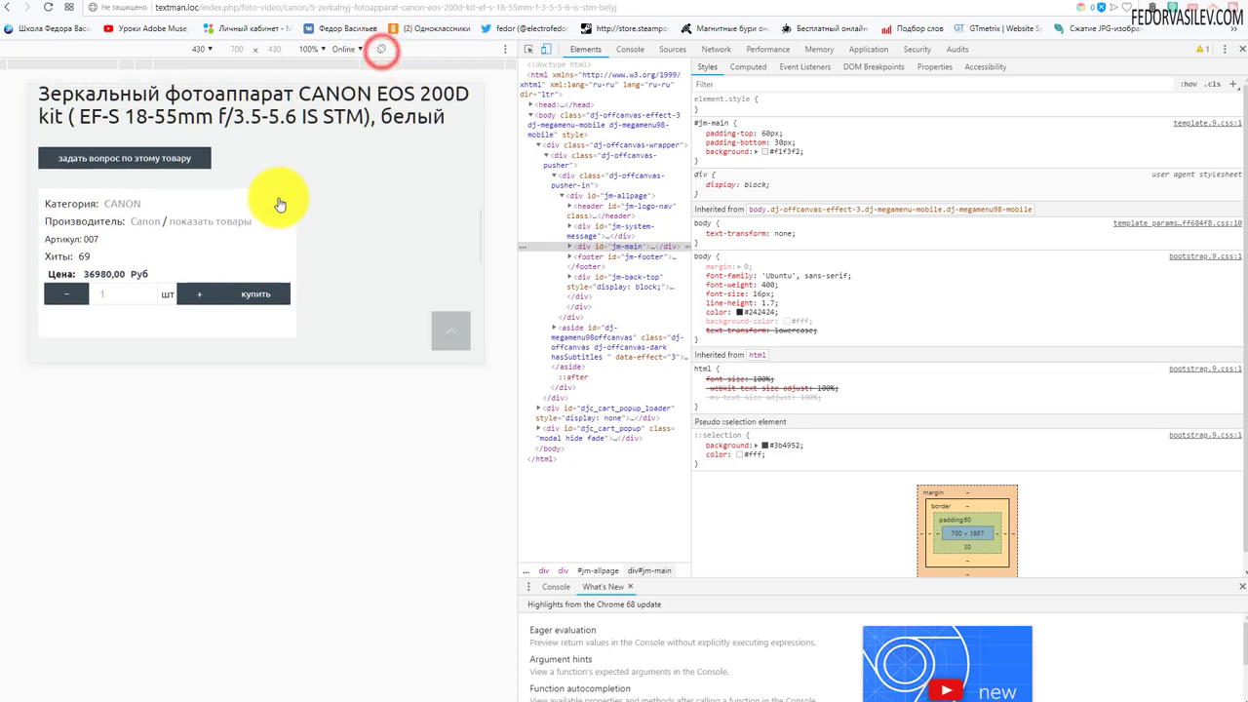
scroll(292, 175, "down", 2)
left_click(381, 50)
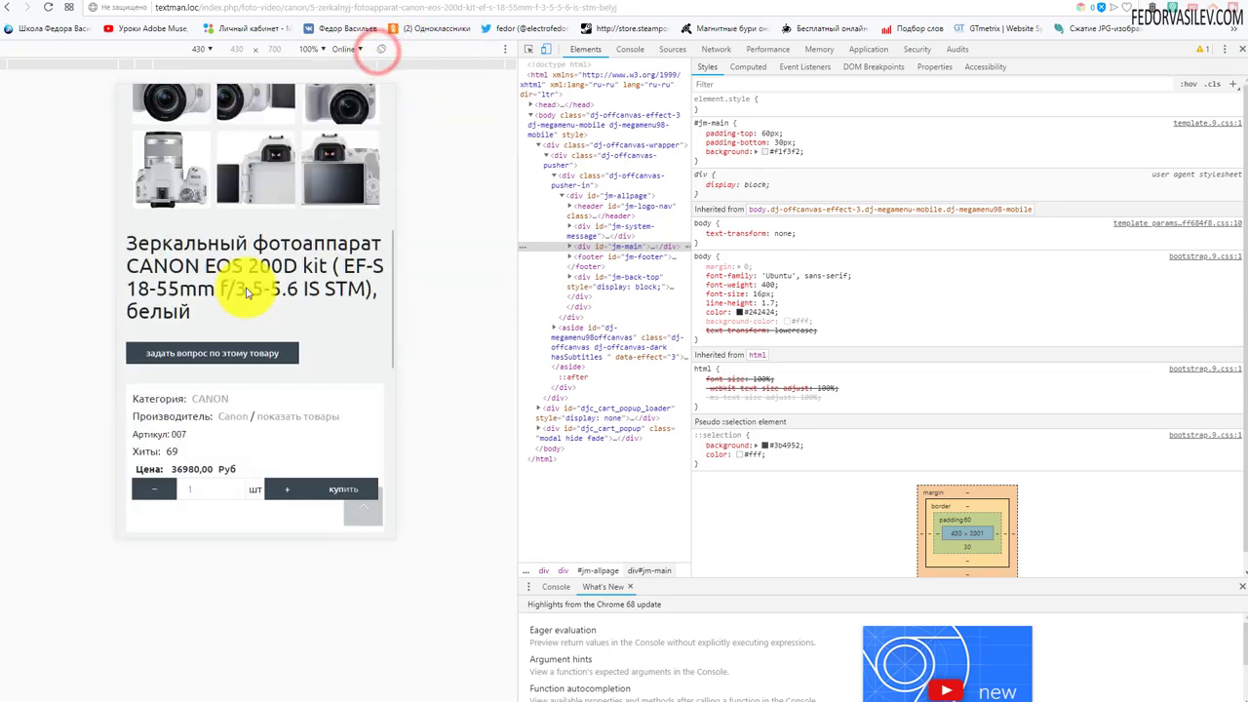
scroll(246, 285, "up", 2)
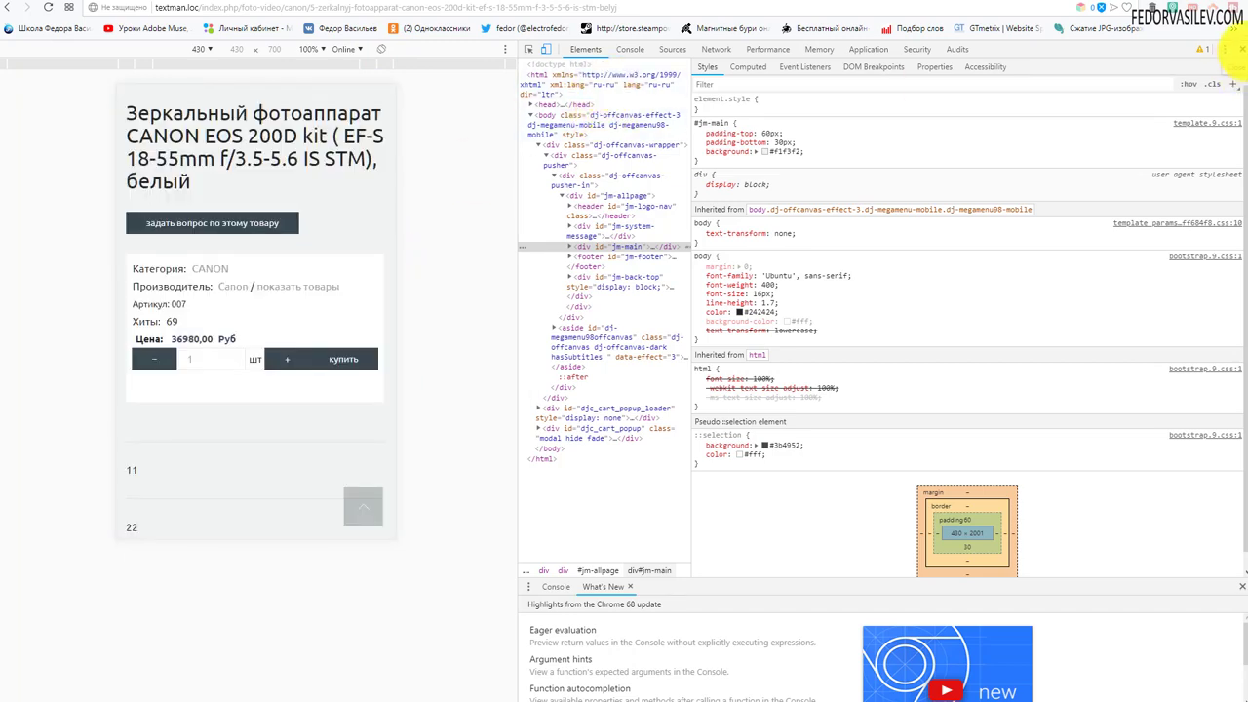
left_click(1242, 49)
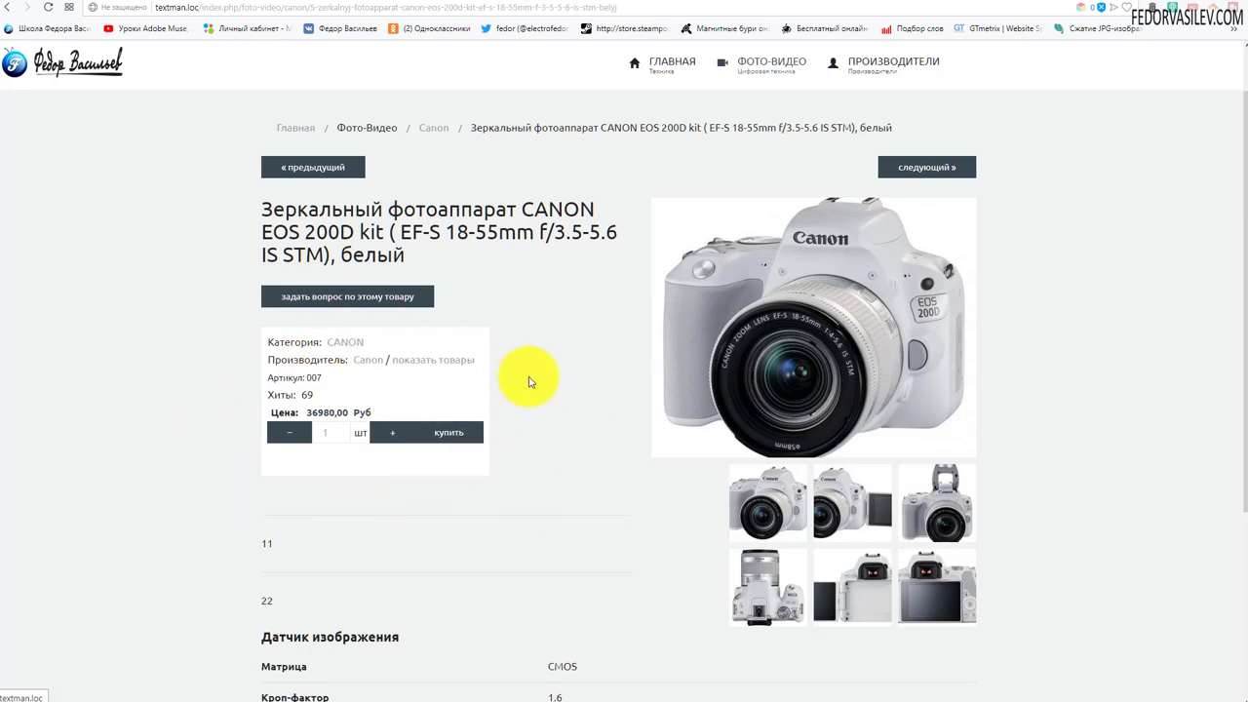
- Open the "задать вопрос по этому товару" form on the camera product page and close it again
scroll(530, 376, "up", 1)
left_click(403, 363)
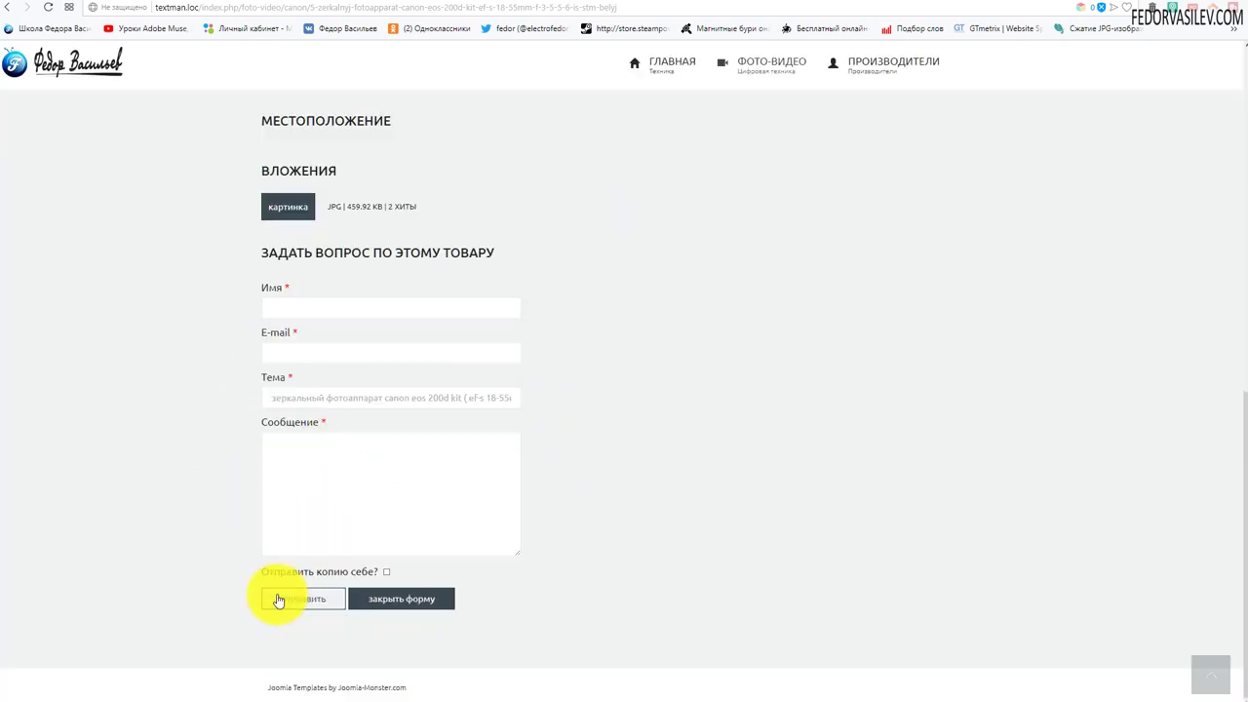
left_click(365, 602)
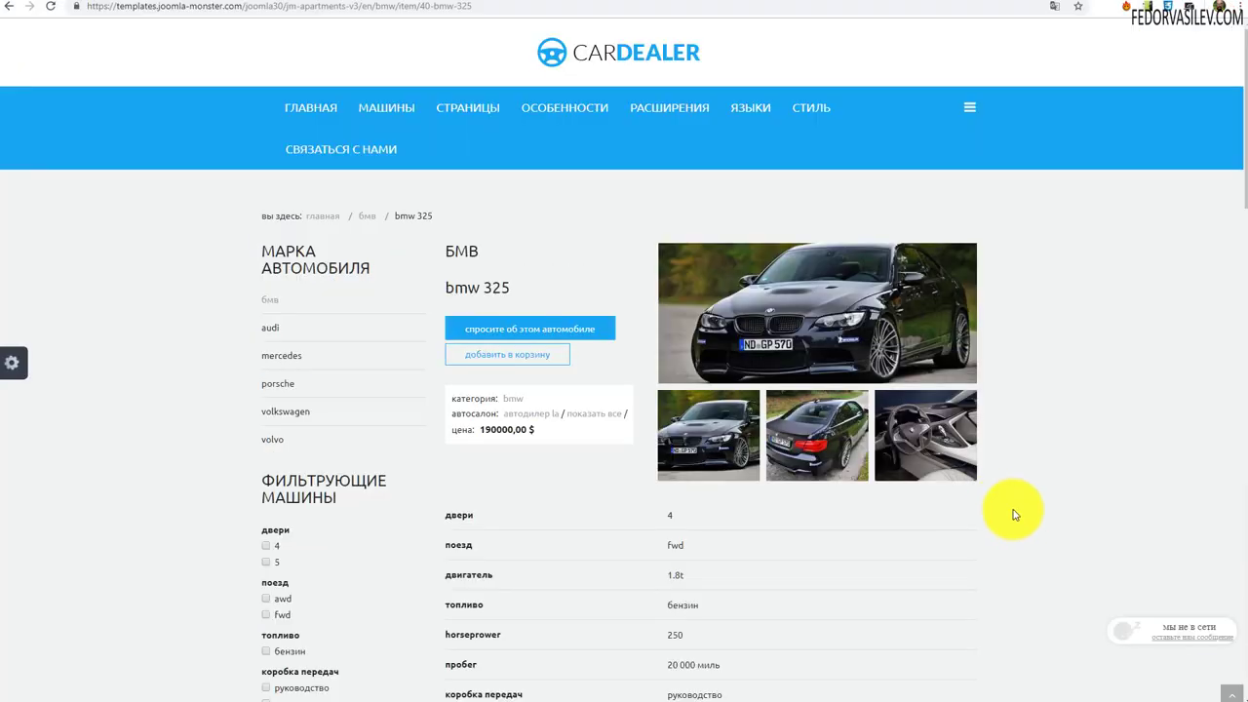
- Examine the specification list and the detailed description on the bmw 325 page of the CarDealer demo site
scroll(1034, 351, "down", 3)
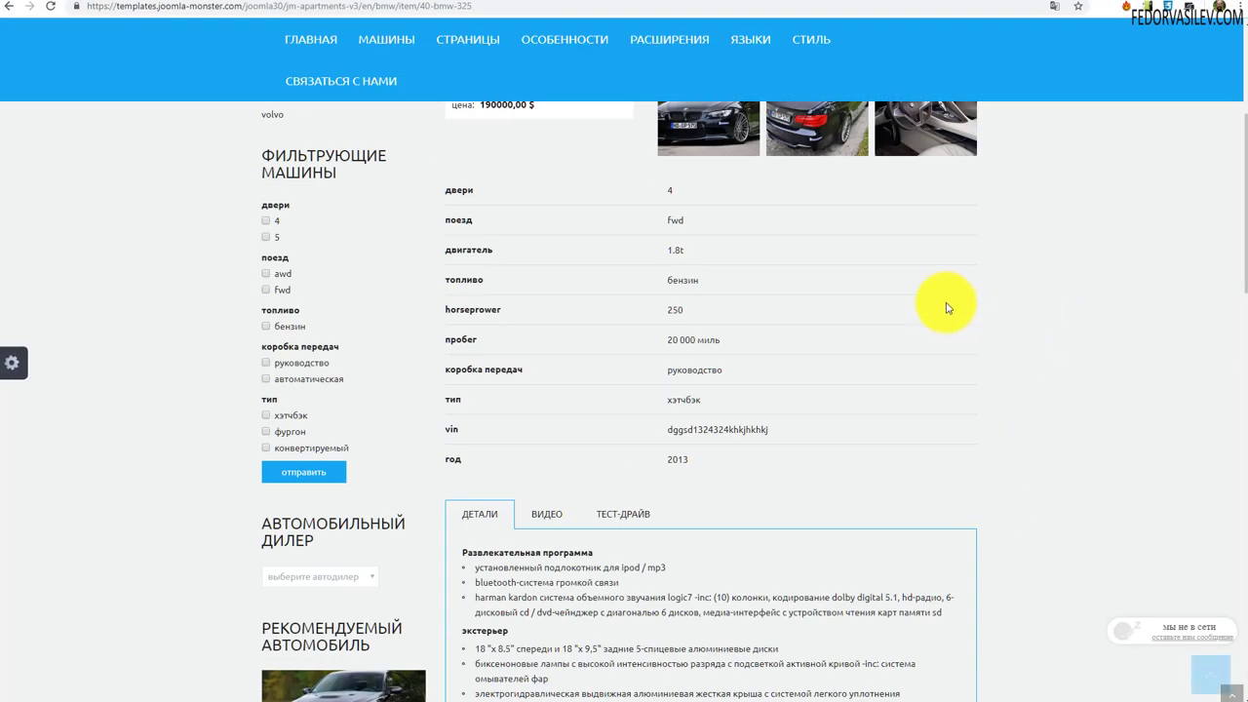
left_click_drag(451, 187, 582, 382)
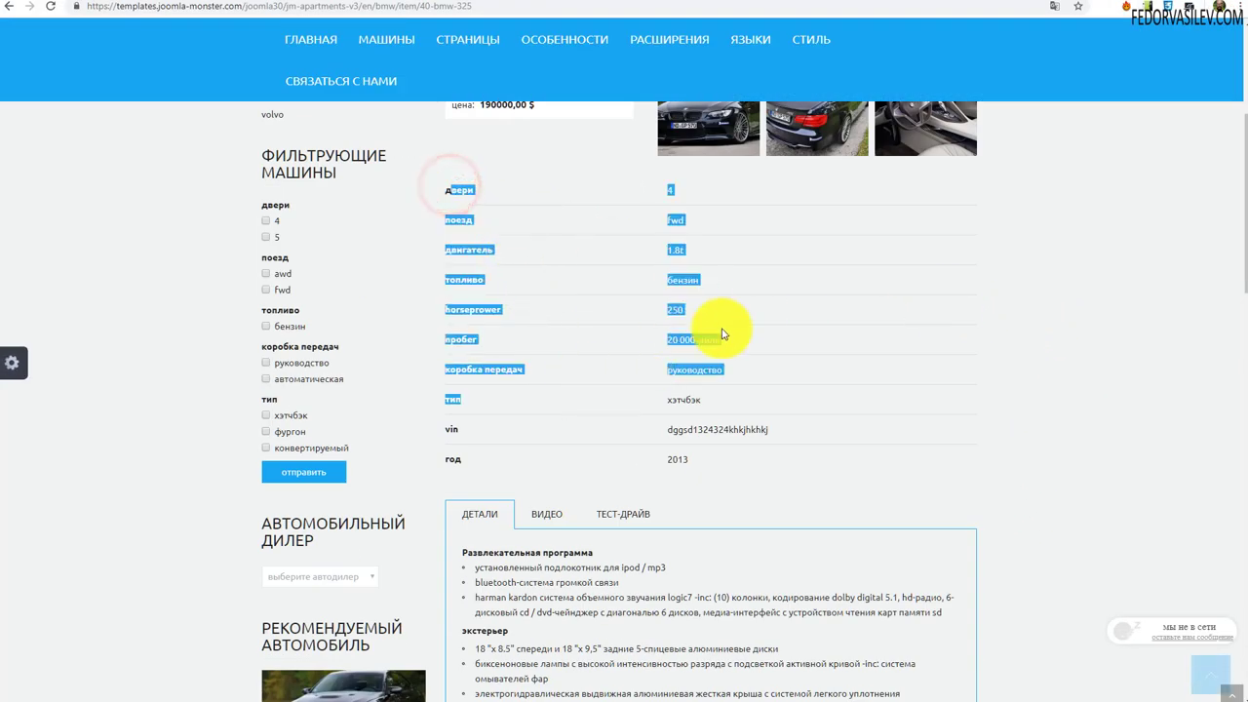
scroll(741, 317, "down", 3)
scroll(730, 322, "down", 1)
scroll(613, 376, "down", 3)
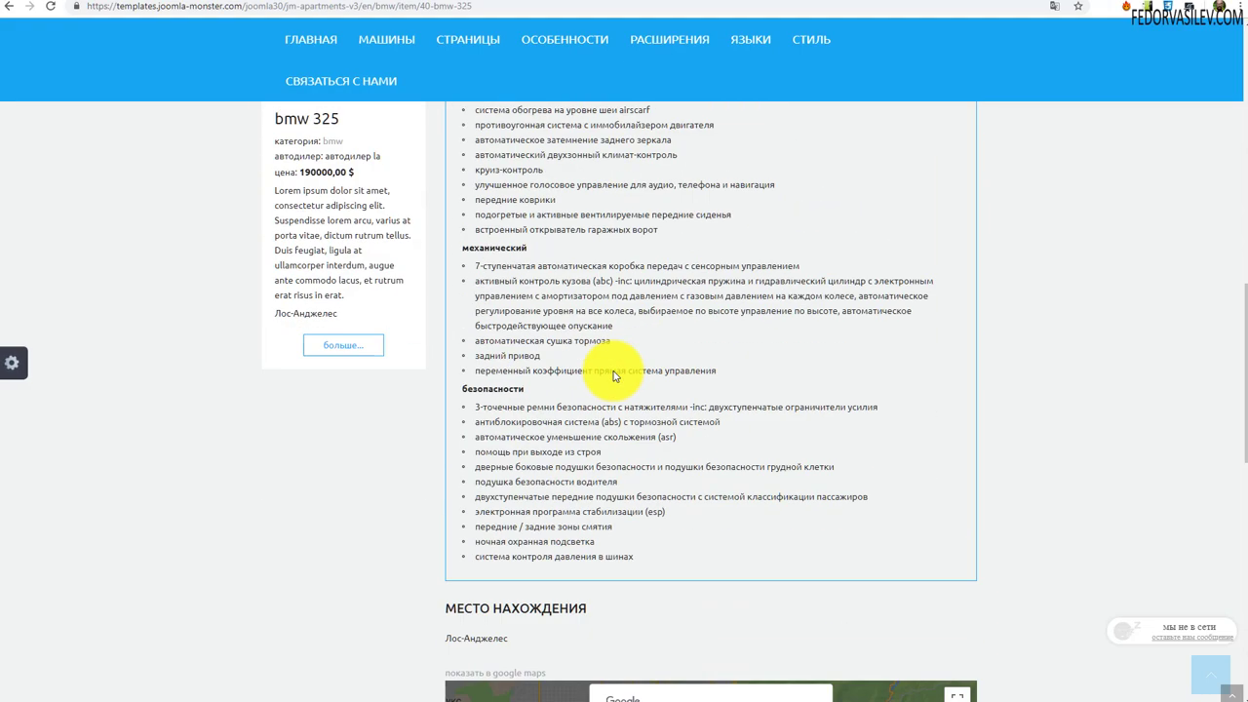
scroll(613, 376, "up", 5)
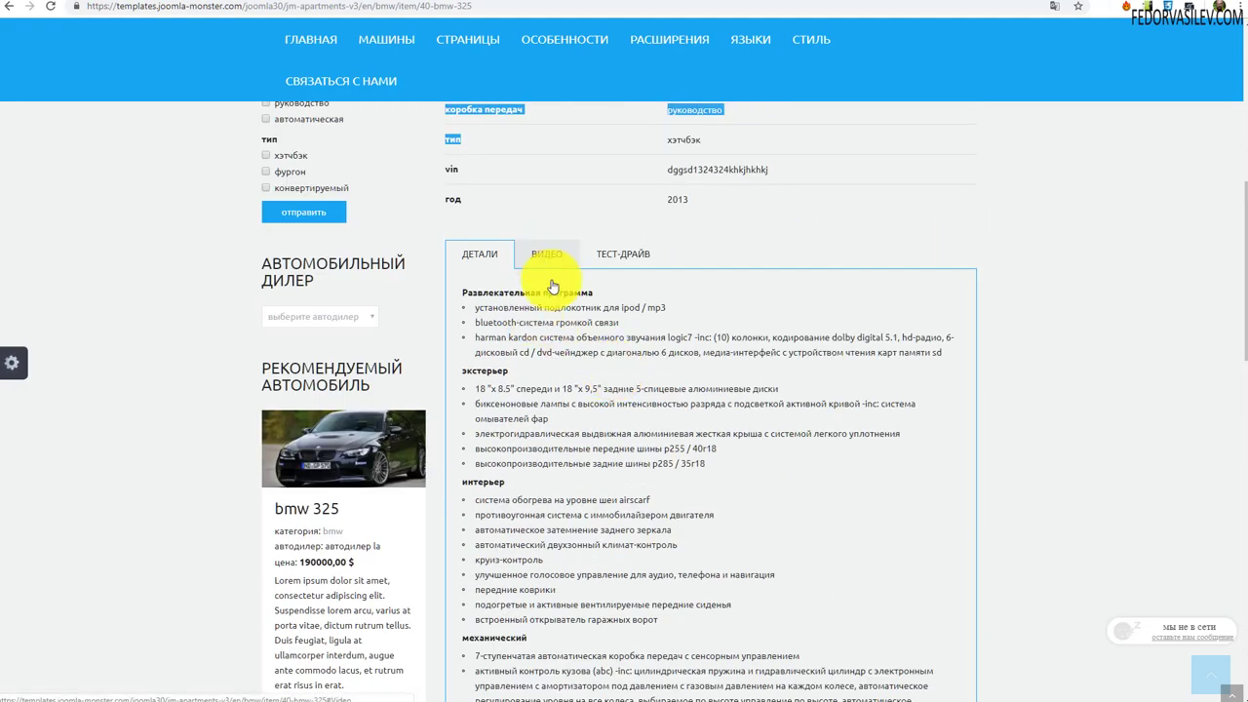
scroll(650, 418, "down", 3)
scroll(585, 437, "up", 4)
- View the bmw 325 page's "Видео" and "Тест-драйв" content, and return to "Детали"
left_click(546, 379)
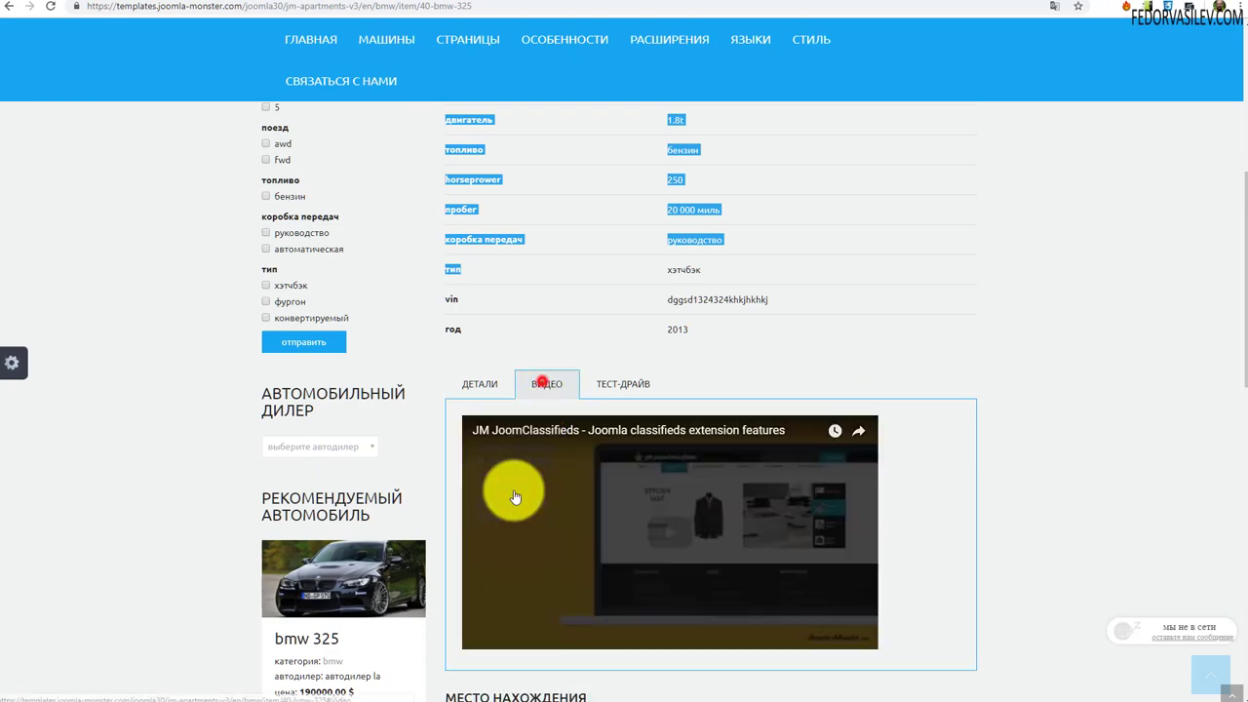
scroll(631, 415, "down", 1)
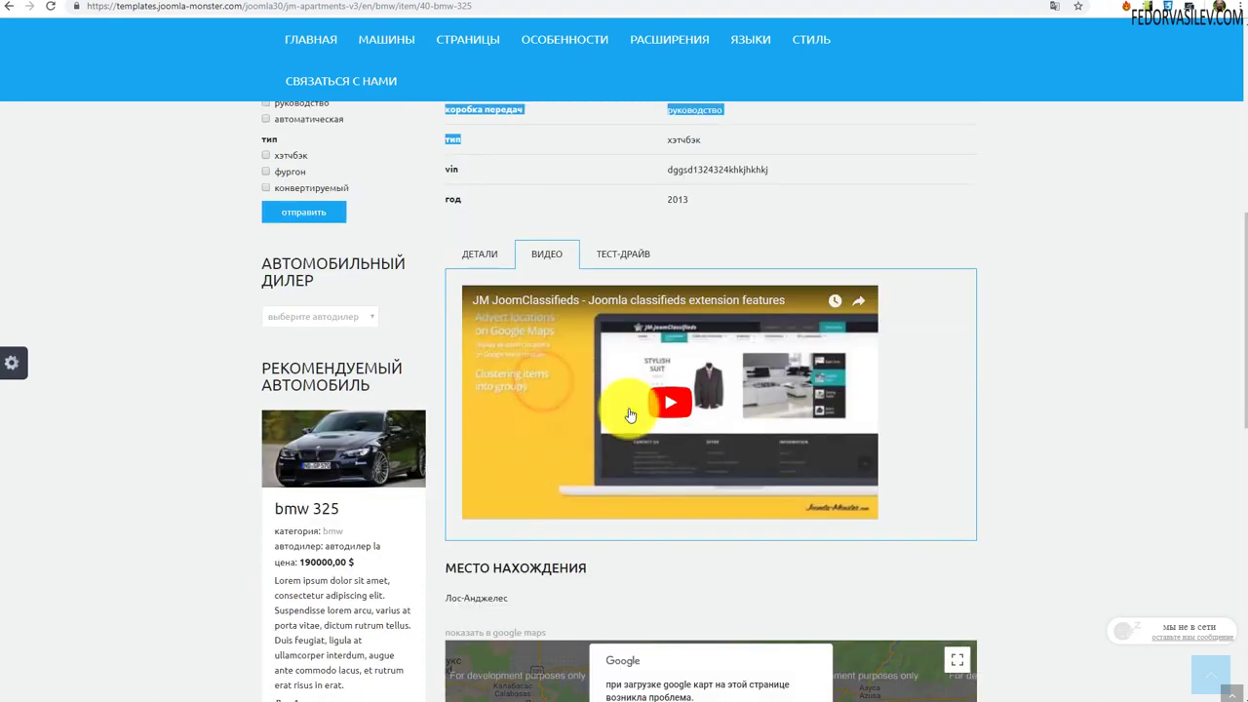
left_click(620, 253)
left_click(499, 255)
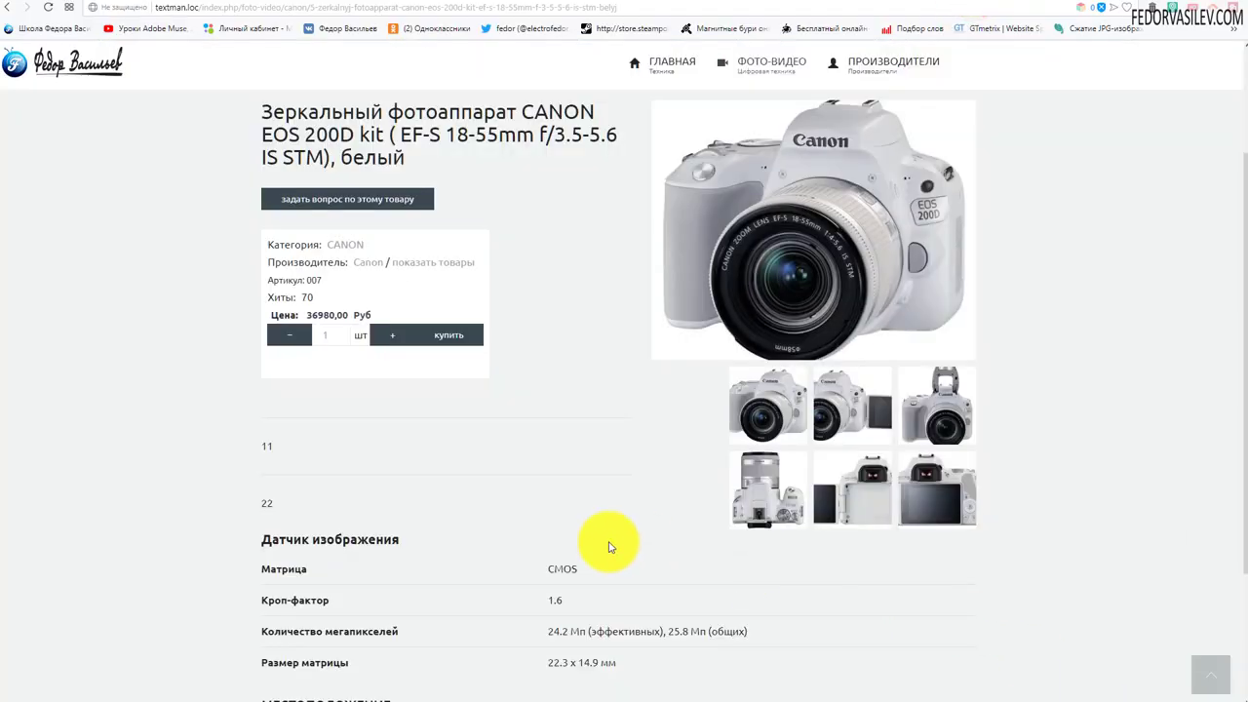
- Examine the camera product page's "11" and "22" description texts, specifications and attachments below the product info block
double_click(268, 445)
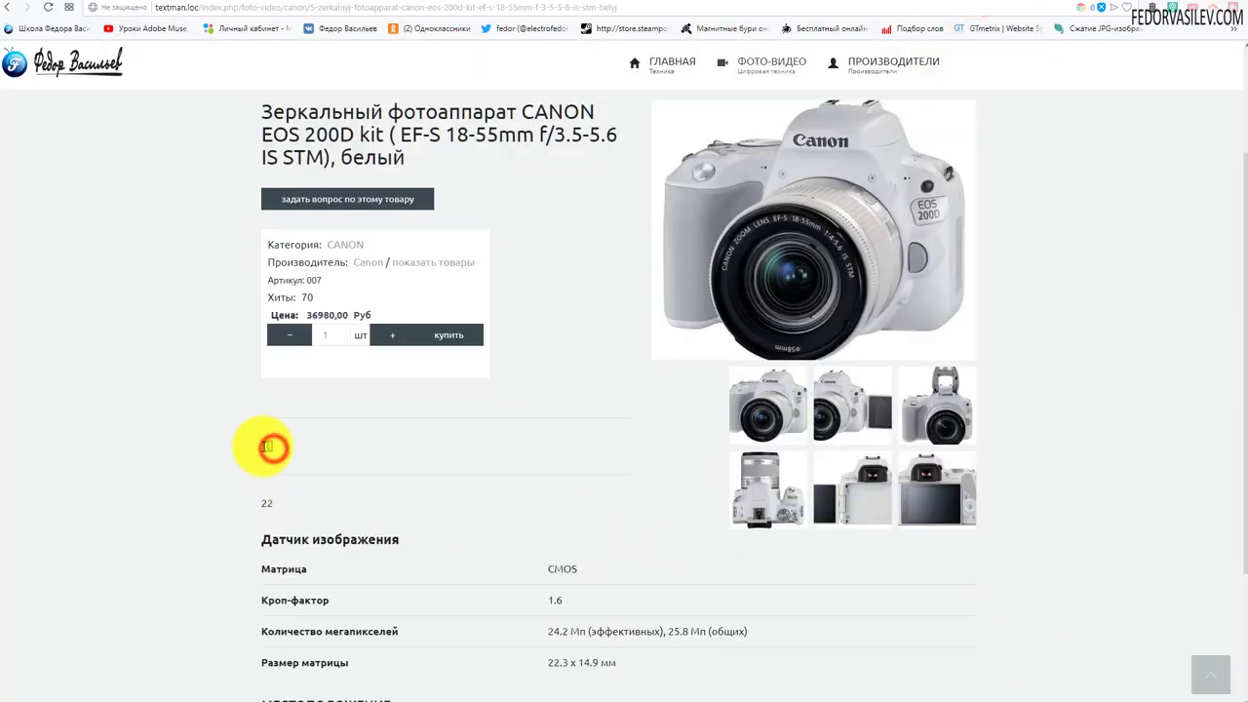
double_click(265, 503)
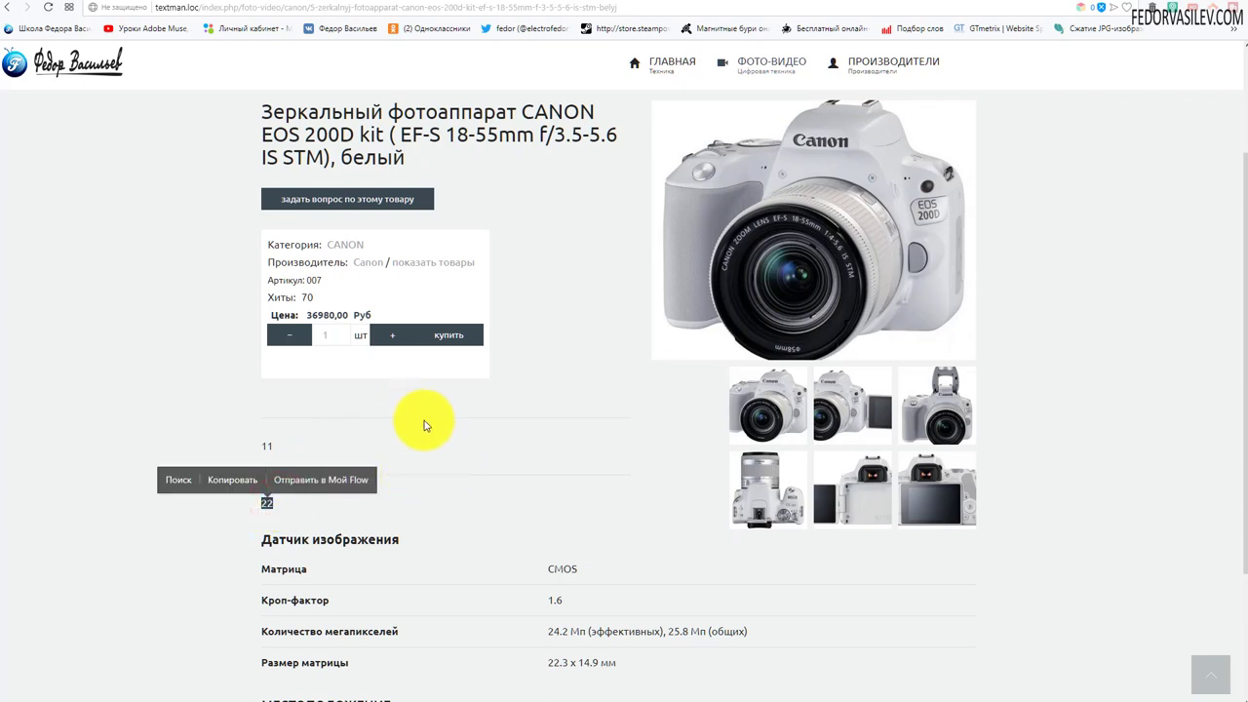
left_click(419, 476)
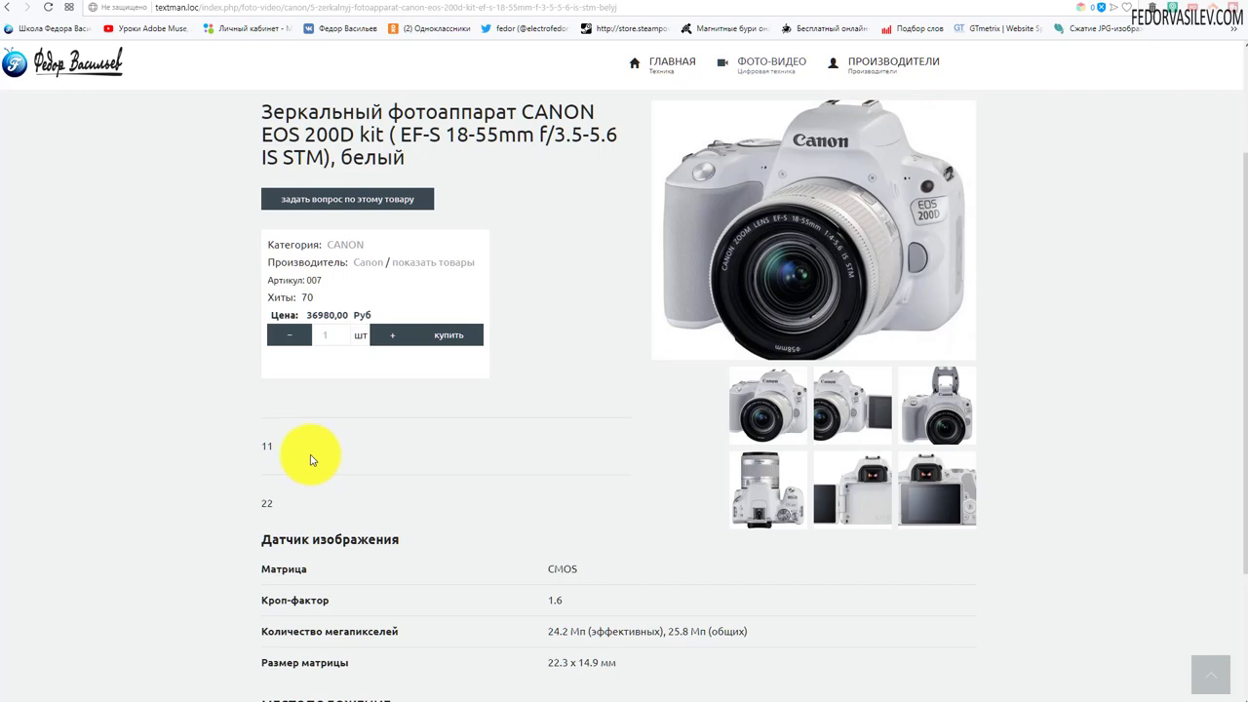
scroll(325, 468, "down", 3)
scroll(327, 429, "up", 4)
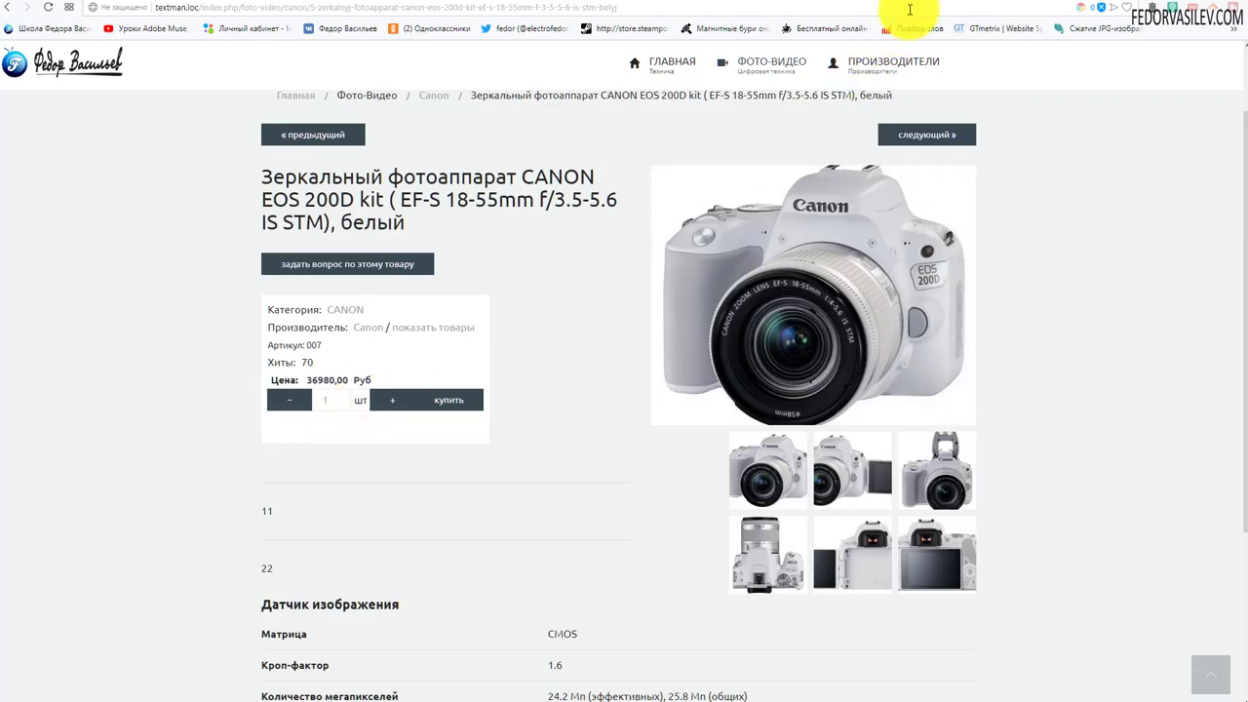
scroll(418, 351, "down", 2)
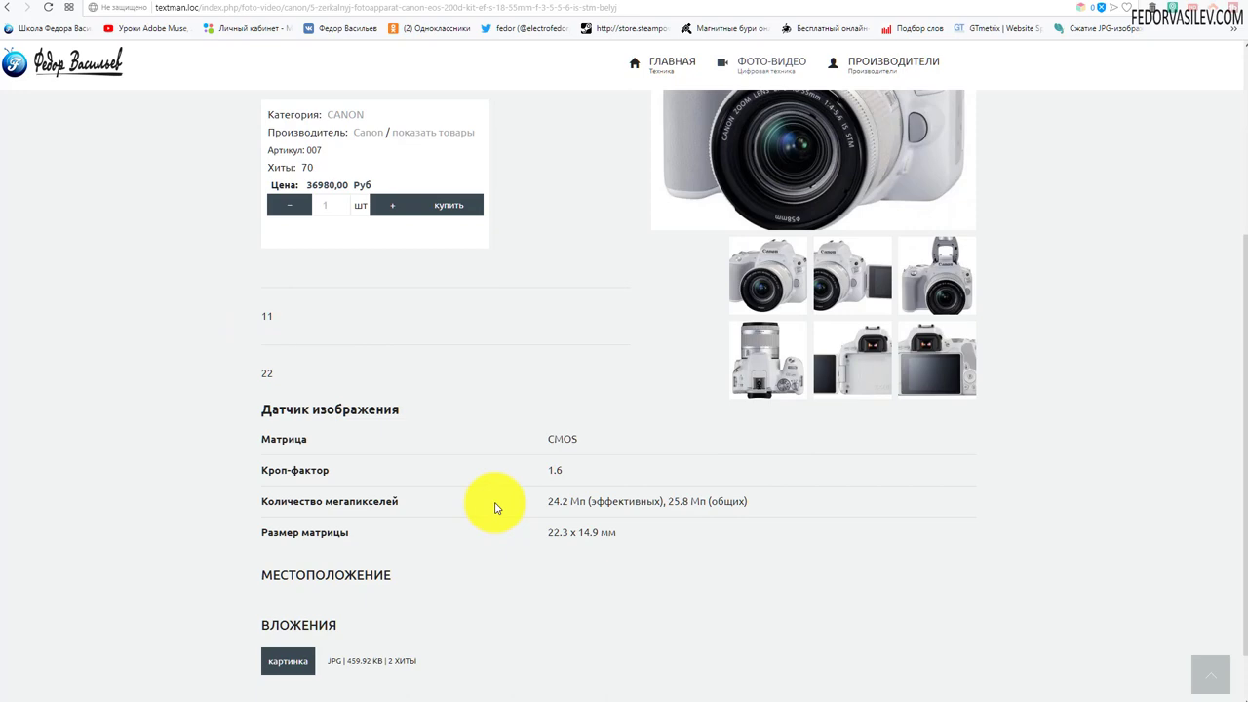
scroll(494, 507, "down", 2)
scroll(494, 504, "up", 4)
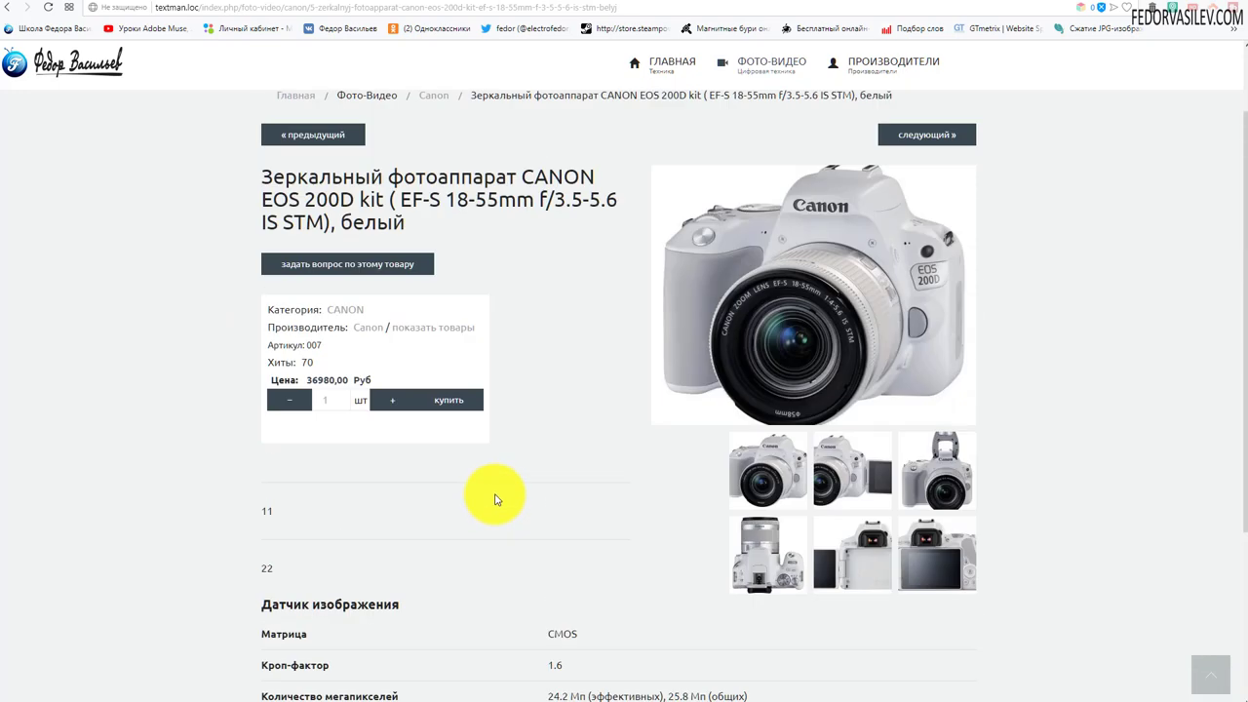
scroll(494, 499, "down", 2)
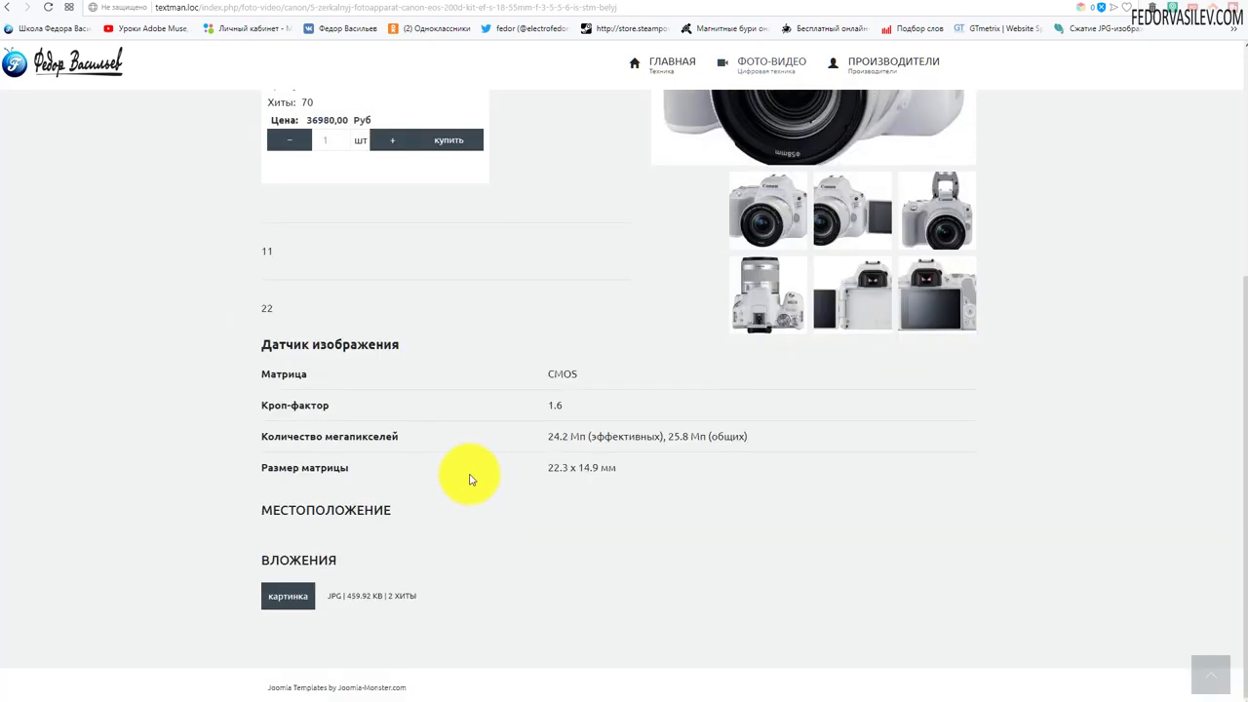
scroll(465, 452, "up", 2)
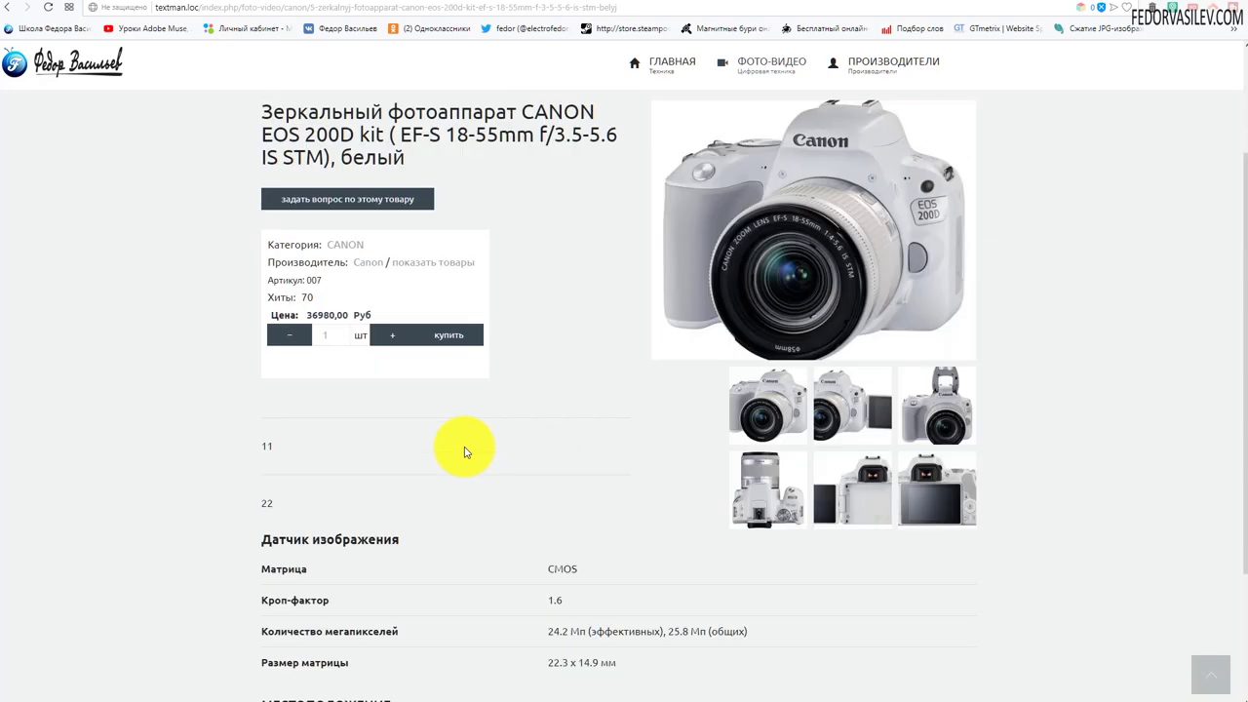
- Switch to the Joomla administrator, open the plugin manager, and filter the list by the state "Включено"
left_click(926, 3)
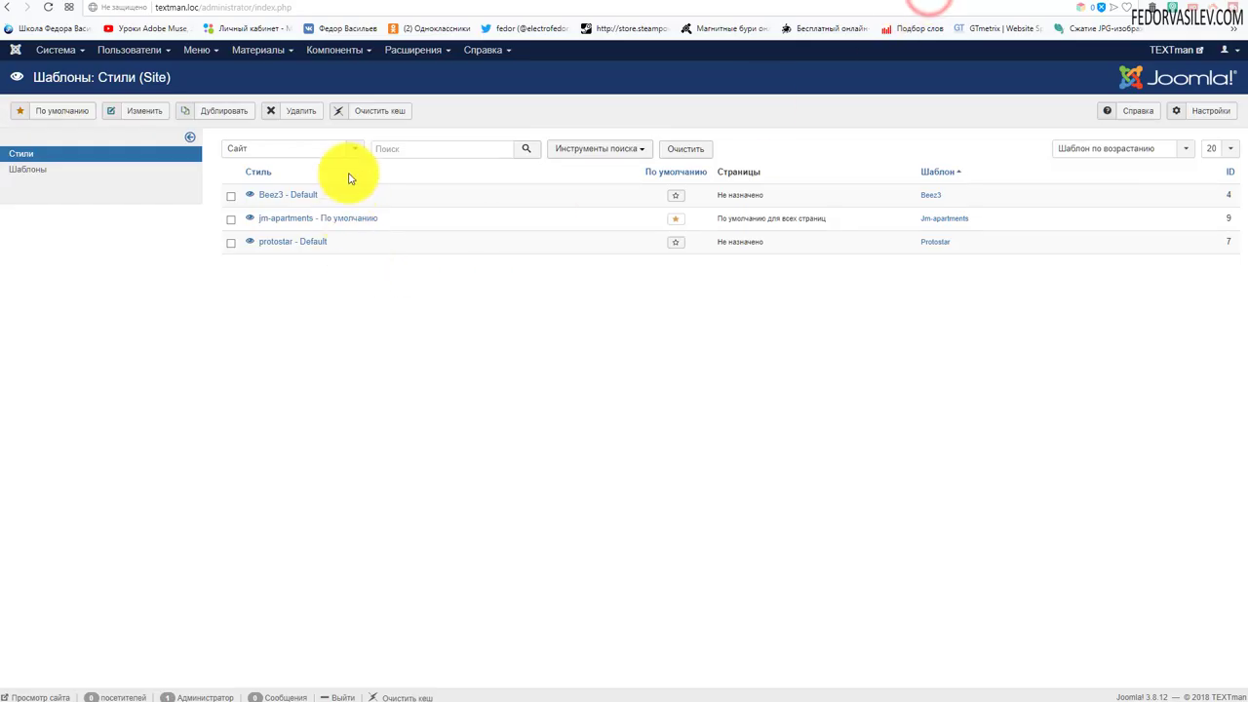
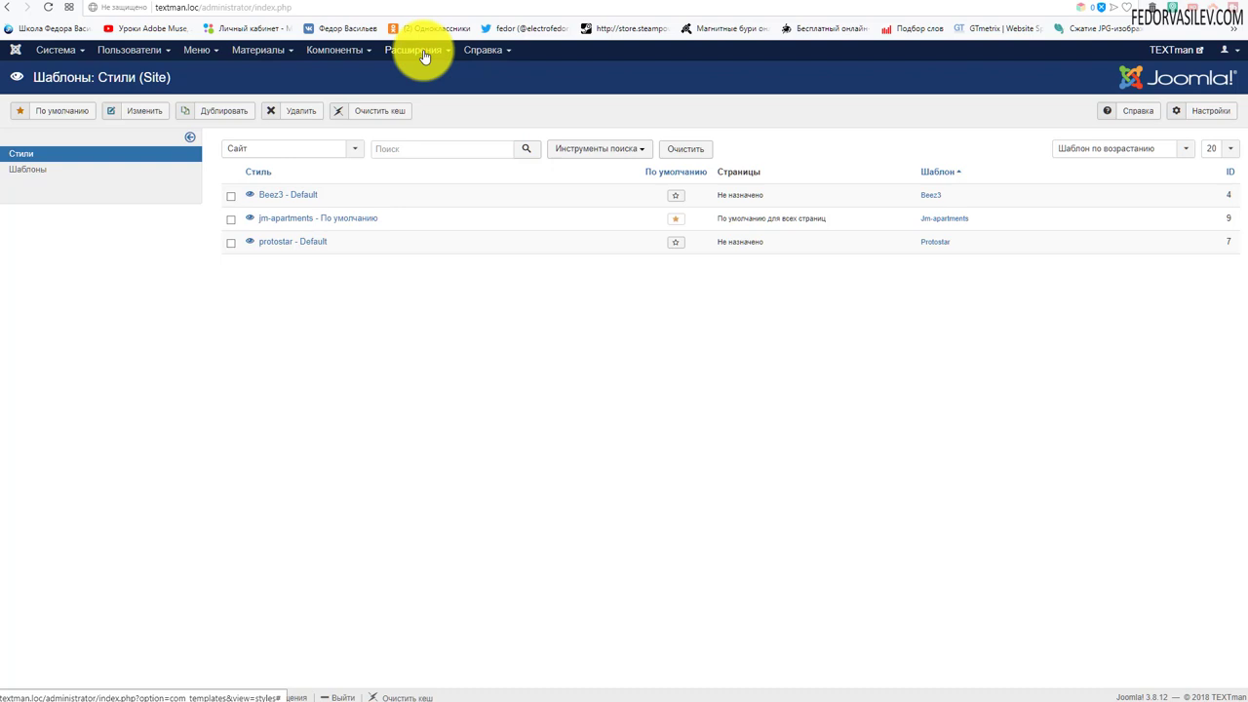
left_click(422, 51)
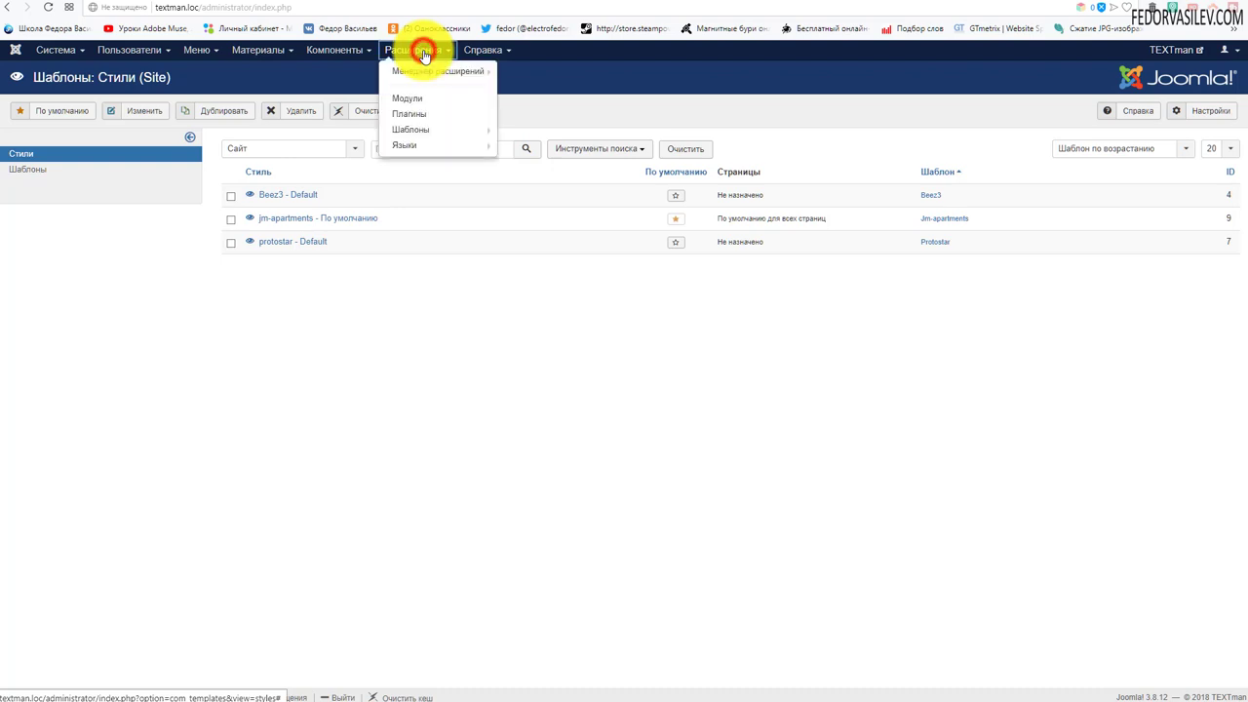
left_click(432, 116)
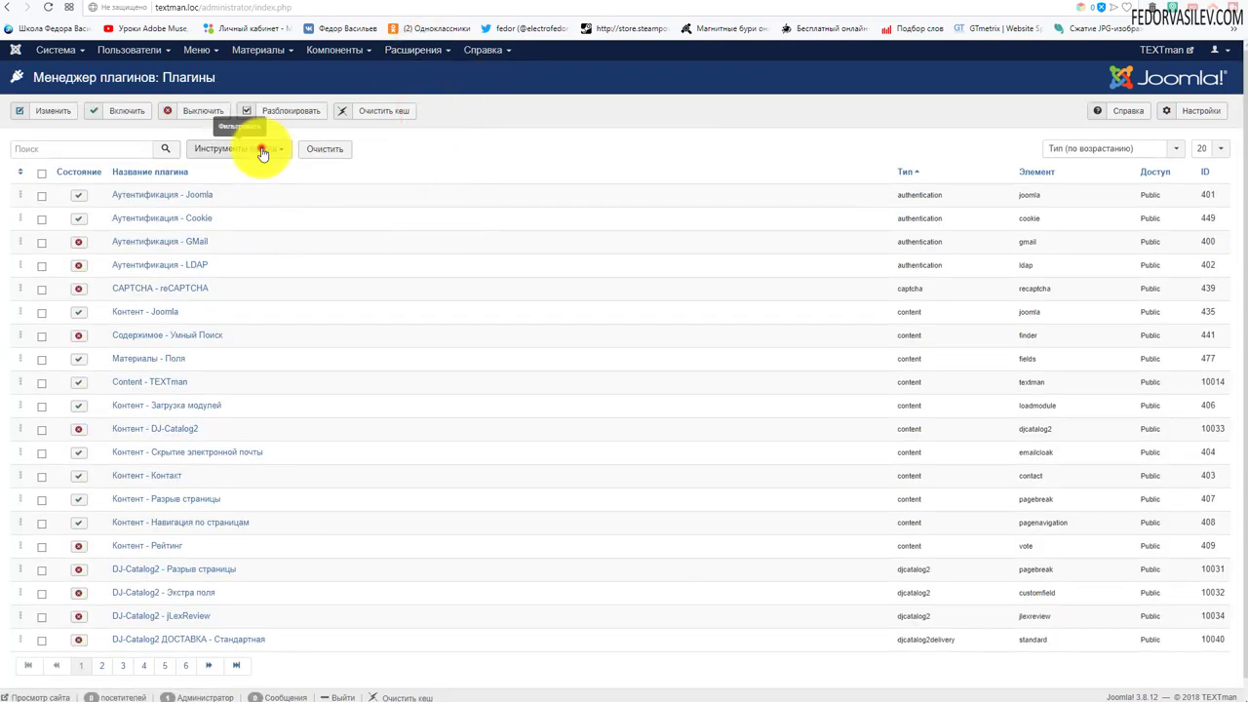
left_click(261, 153)
left_click(87, 176)
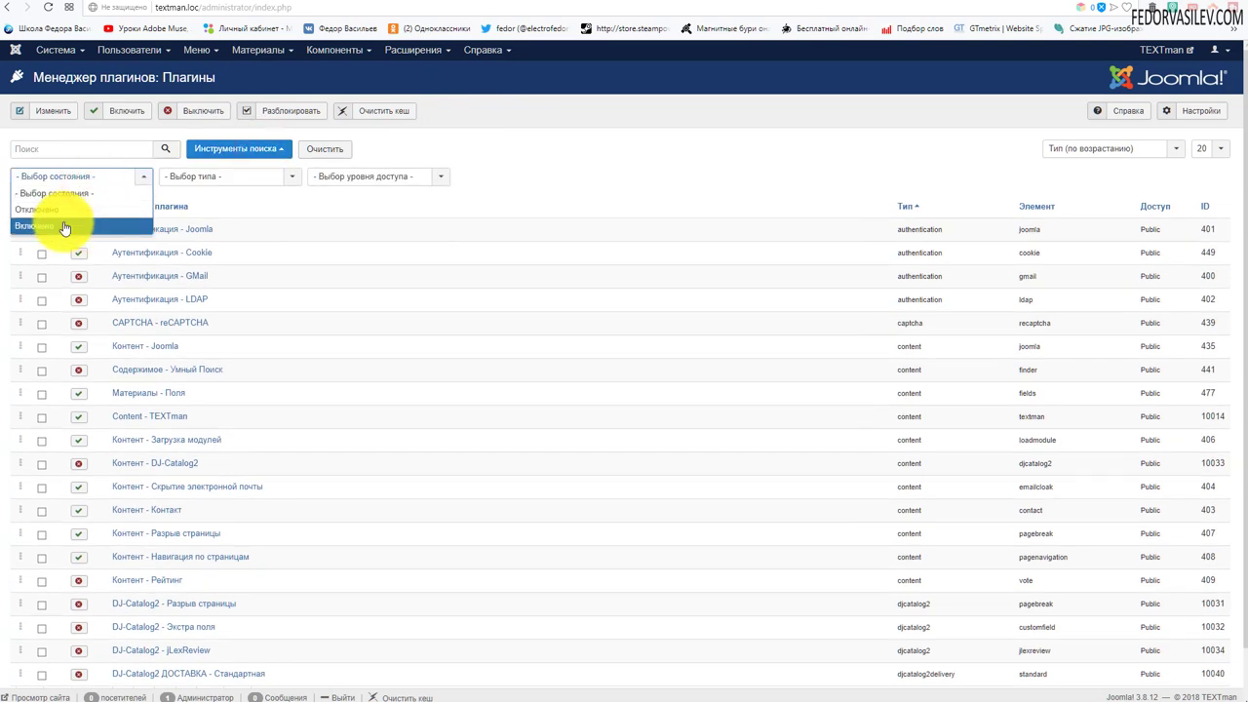
left_click(52, 225)
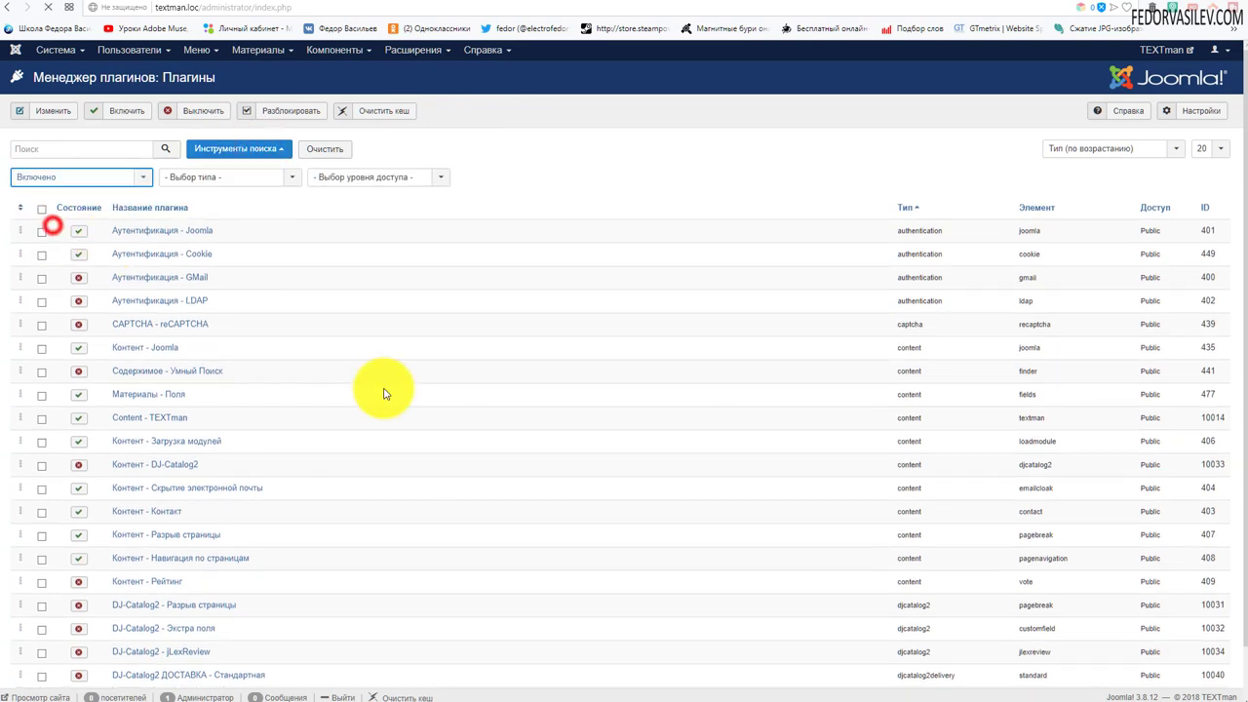
- Open the "Редактор - TinyMCE" plugin and display its "Набор 0" settings
scroll(282, 415, "down", 1)
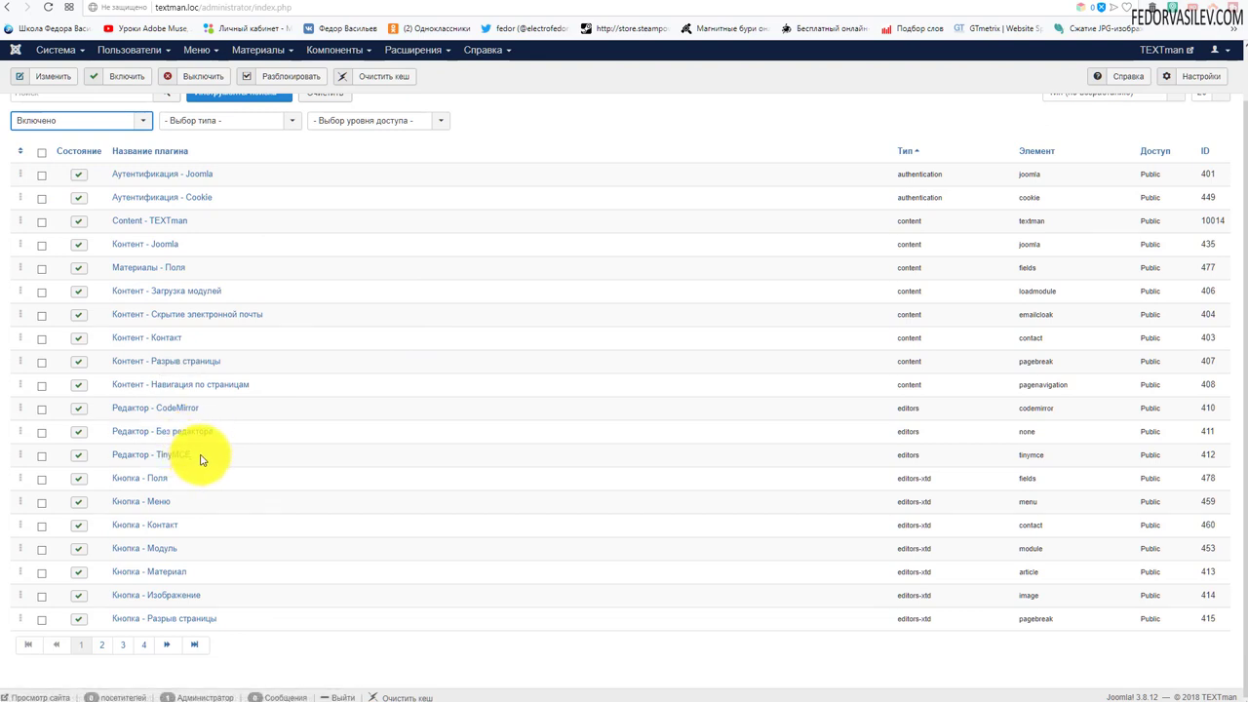
left_click_drag(201, 458, 119, 468)
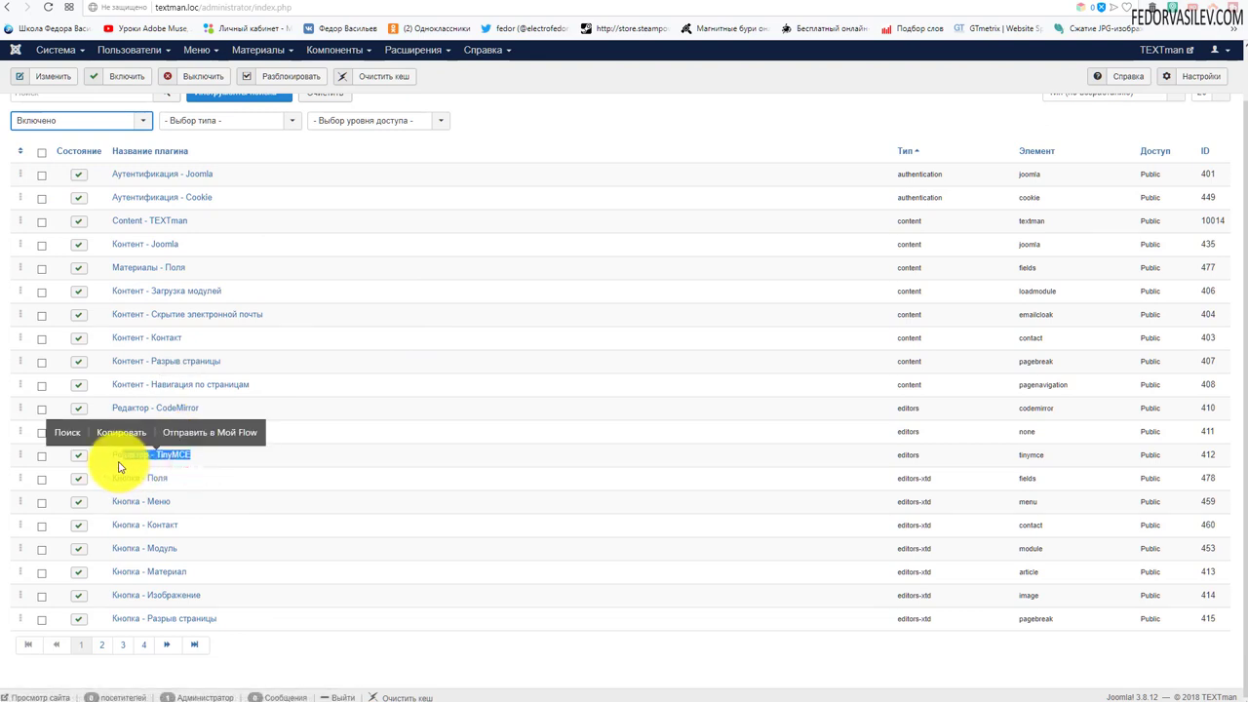
scroll(440, 359, "up", 1)
scroll(440, 358, "down", 1)
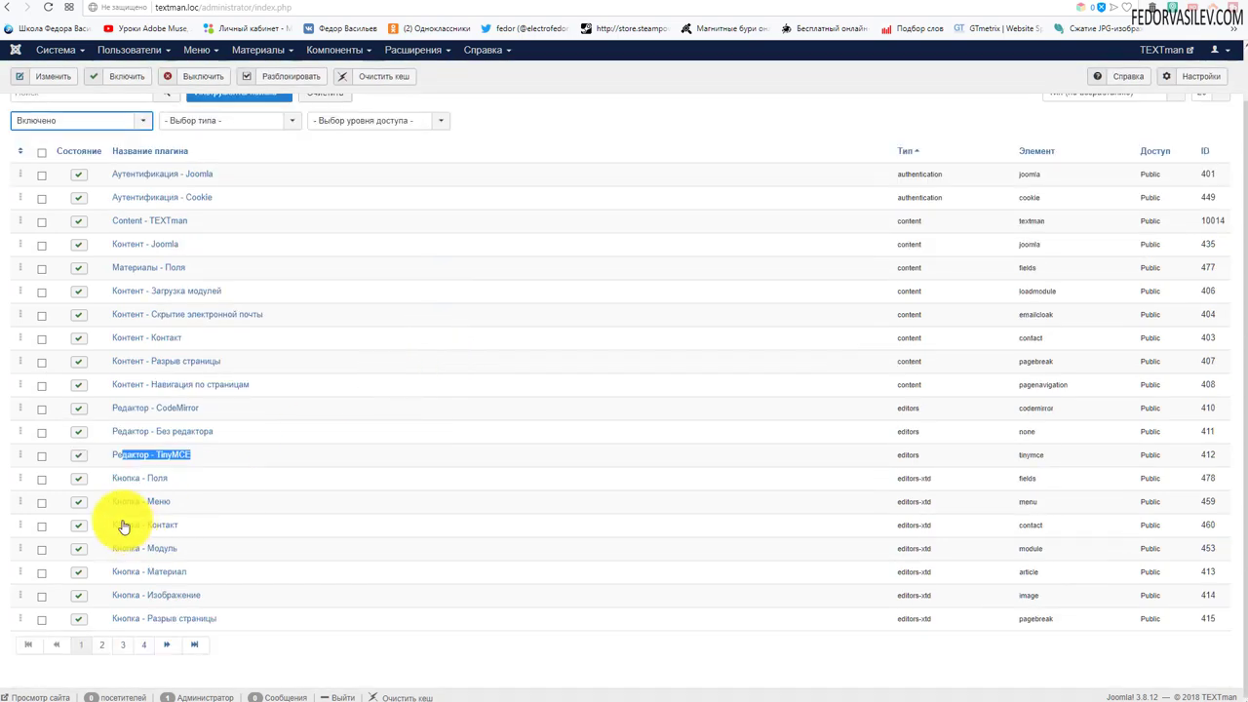
left_click(137, 462)
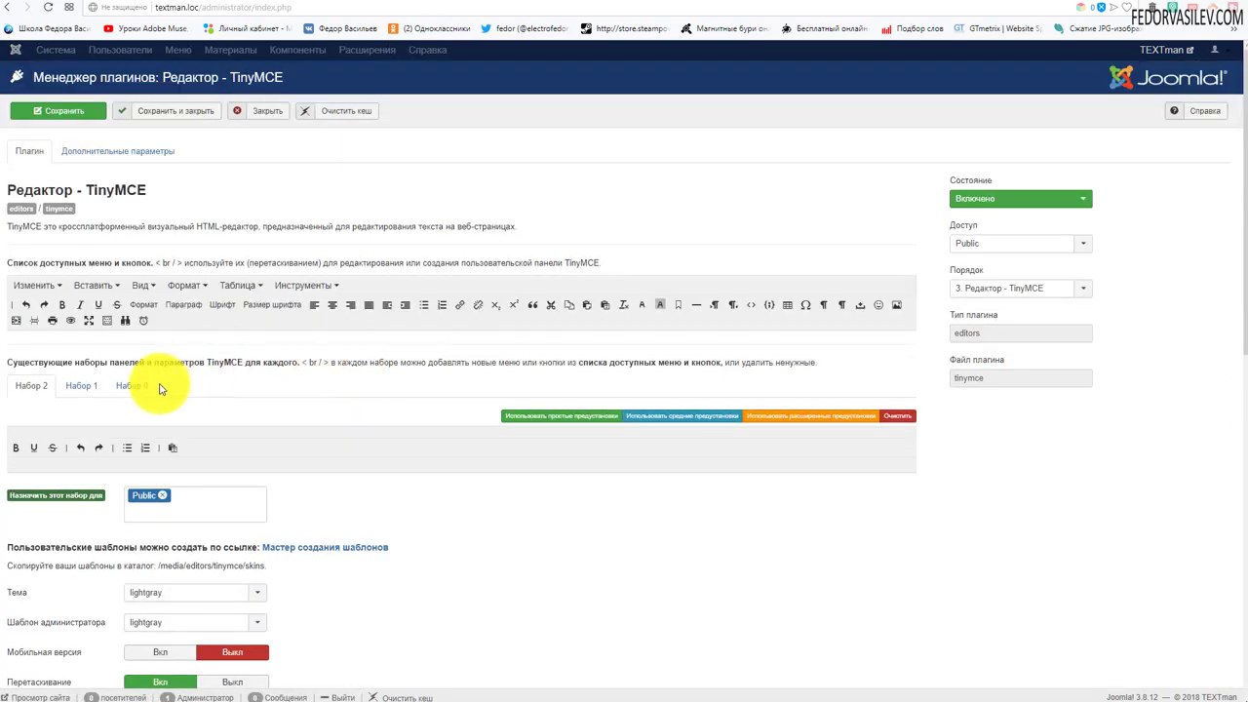
left_click(131, 392)
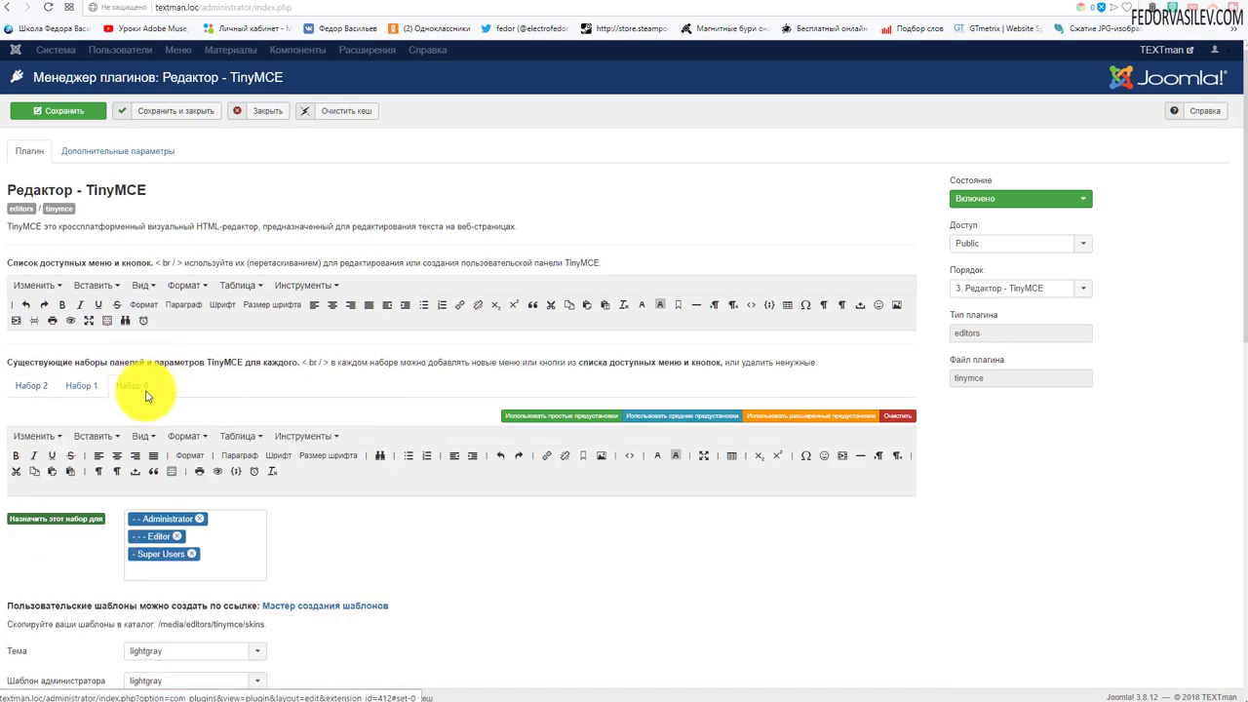
- Review the TinyMCE "Набор 0" parameters and read the explanation of the "Запрещённые теги" setting
scroll(147, 390, "down", 2)
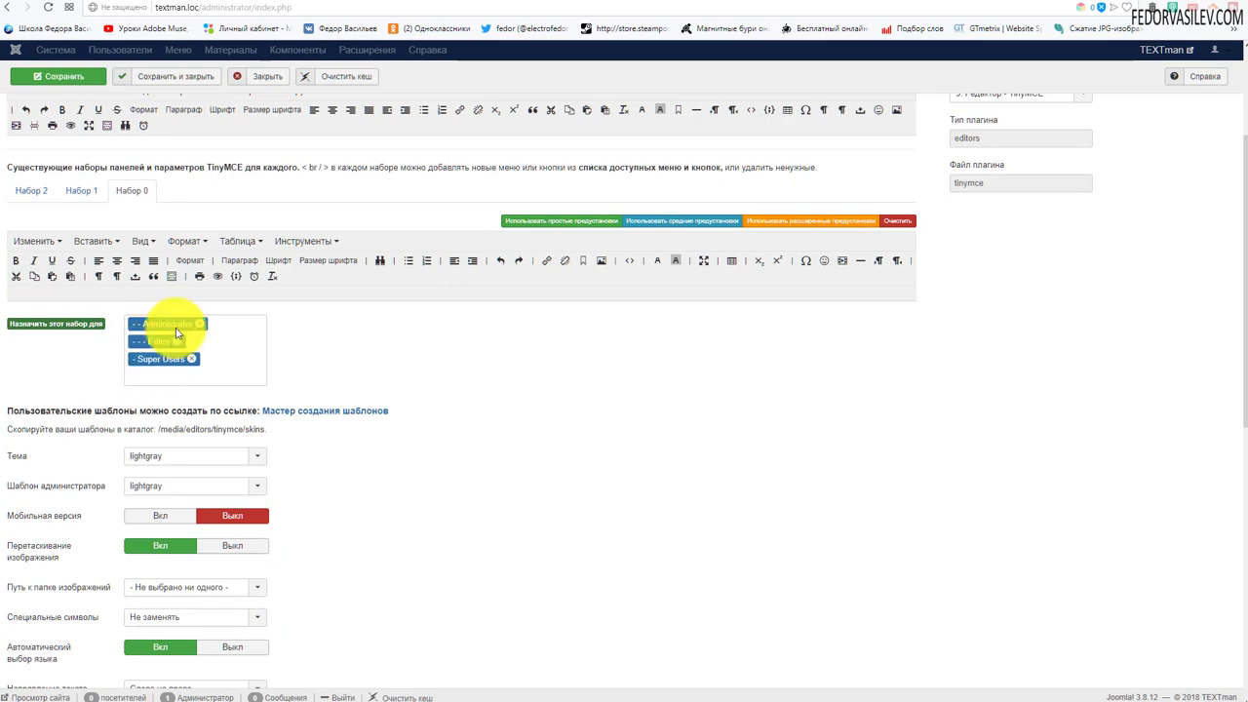
scroll(419, 342, "down", 2)
scroll(419, 341, "down", 3)
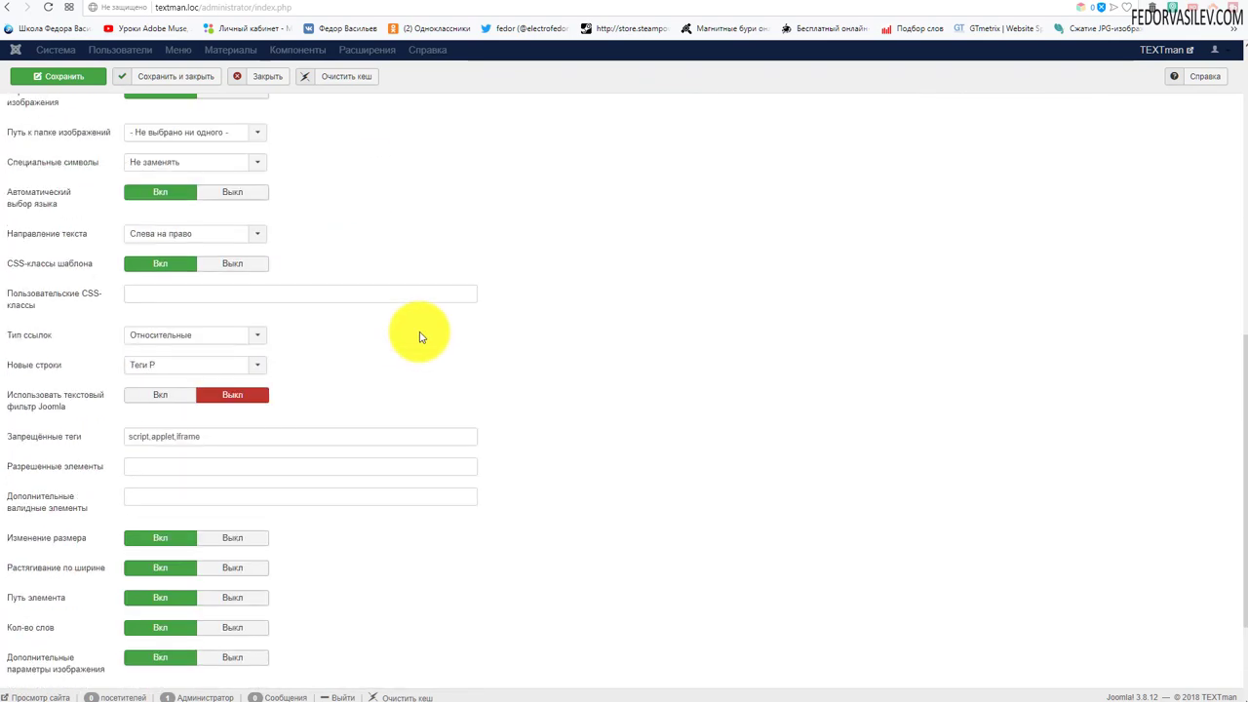
scroll(419, 336, "down", 1)
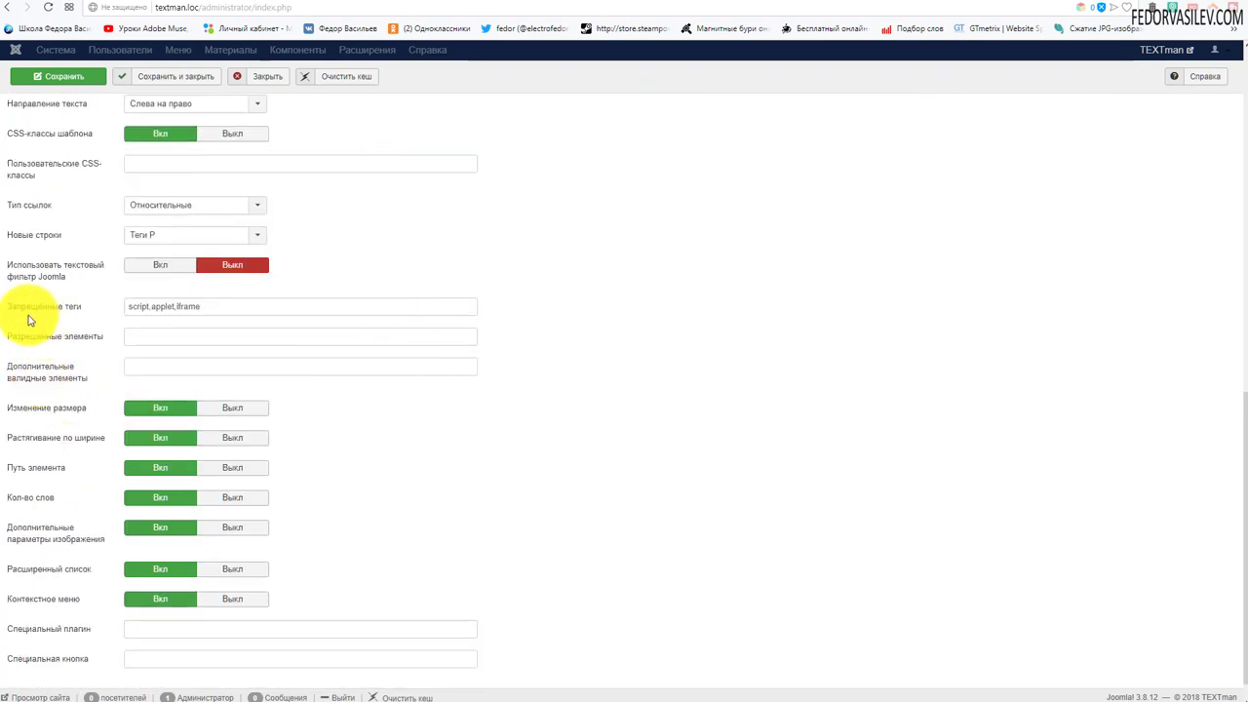
mouse_move(75, 317)
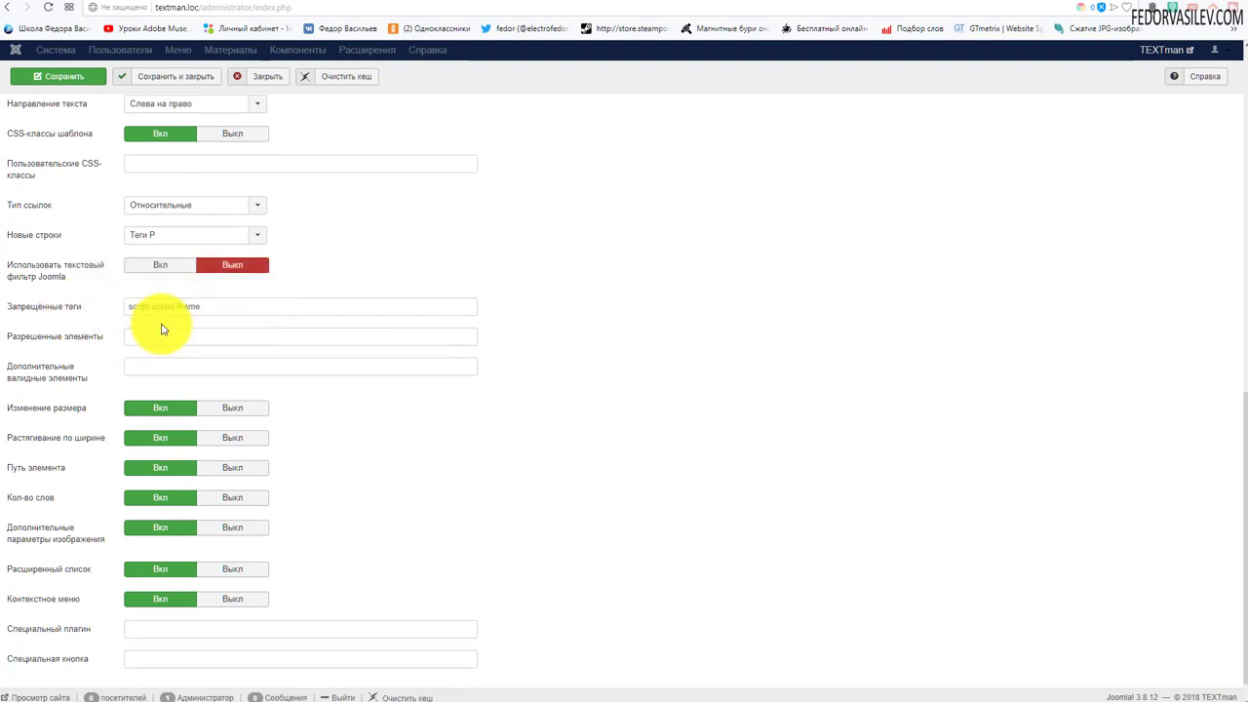
left_click(205, 306)
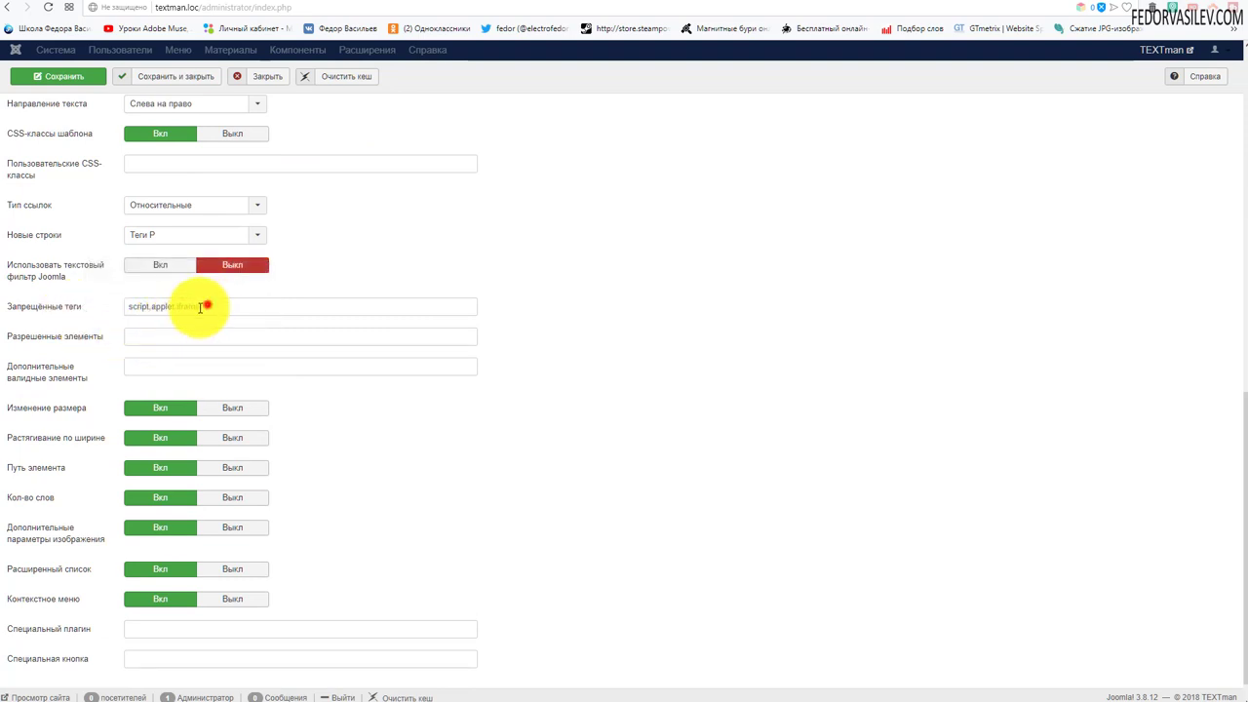
left_click(351, 234)
mouse_move(63, 317)
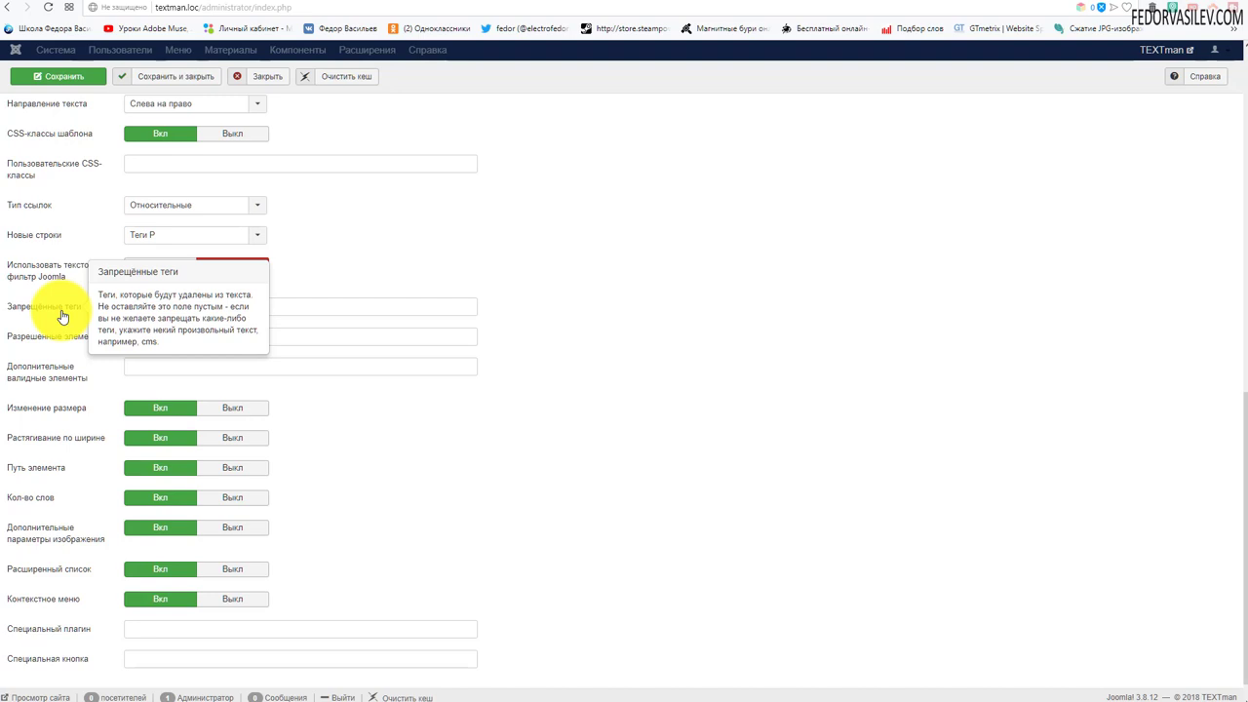
- Replace the "Запрещённые теги" value with "cms", then save and close the TinyMCE plugin
left_click_drag(207, 307, 77, 320)
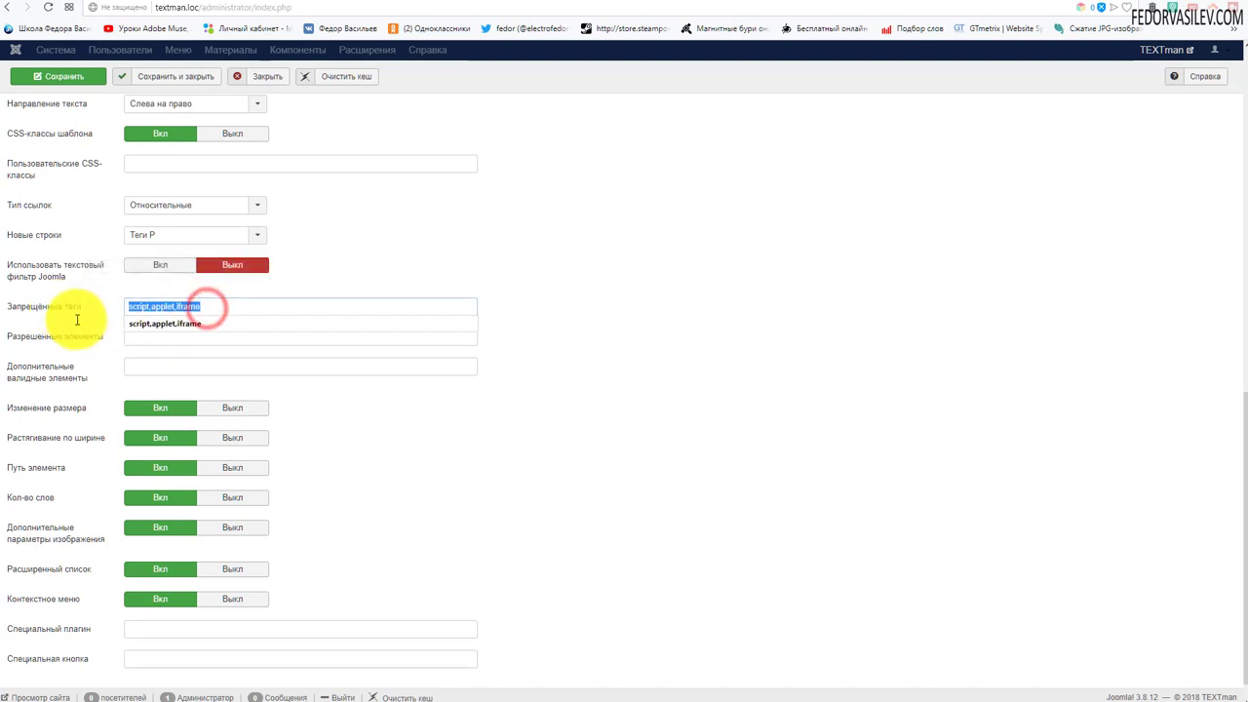
key("BackSpace")
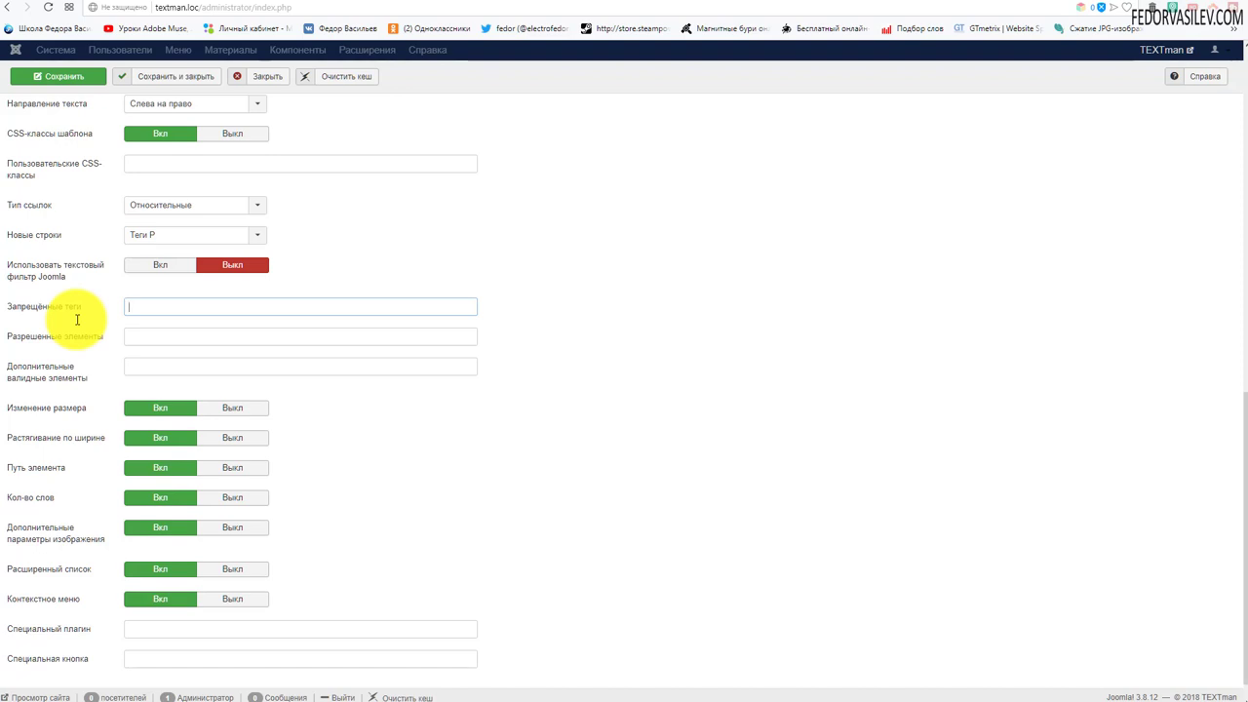
type("cms")
left_click(390, 245)
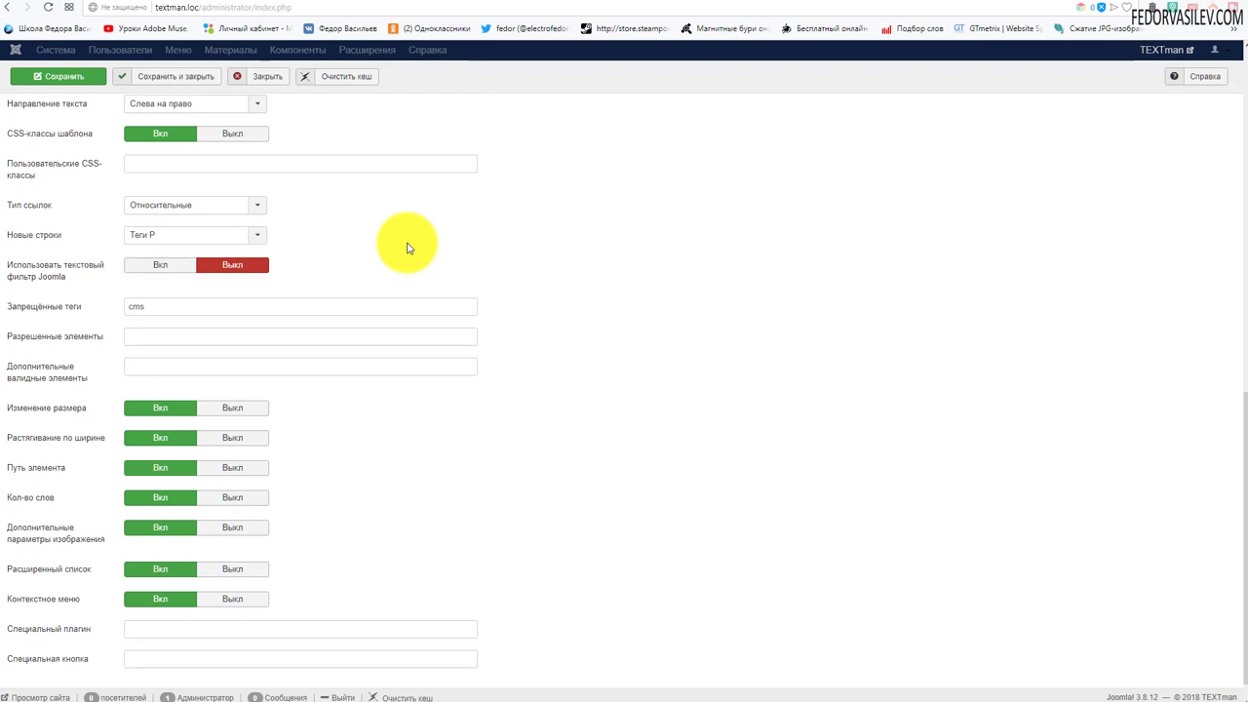
scroll(399, 245, "up", 15)
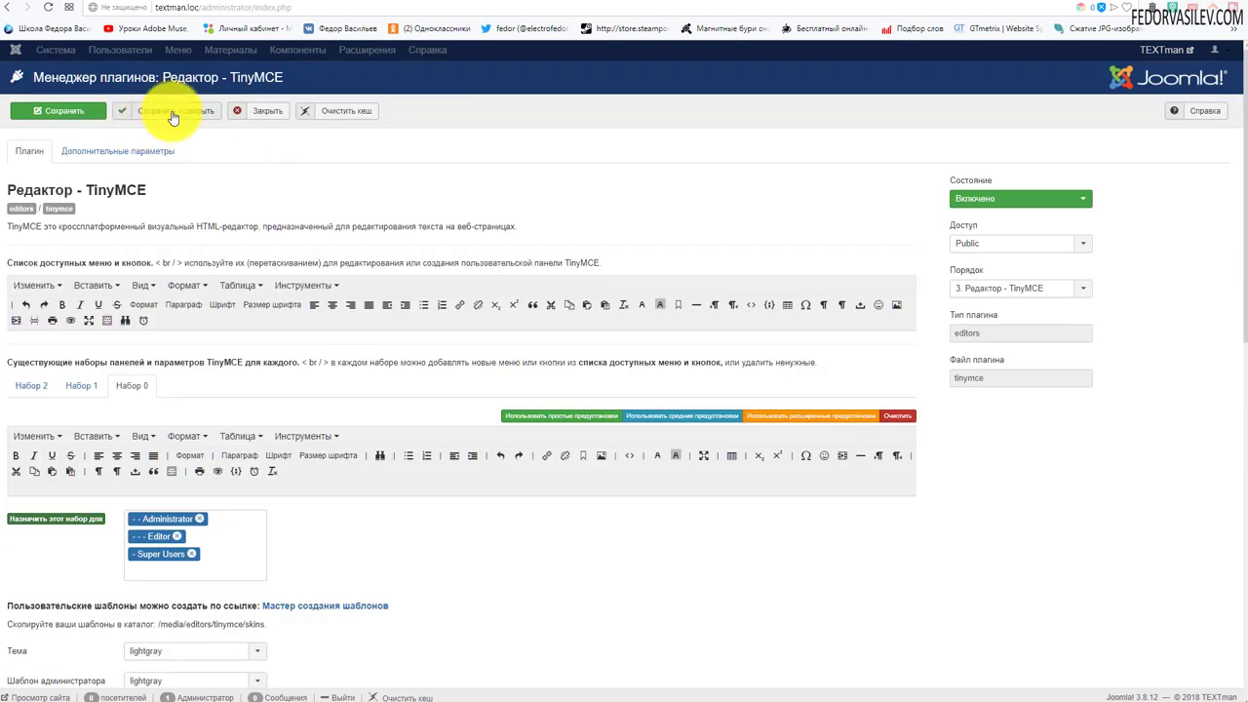
left_click(171, 116)
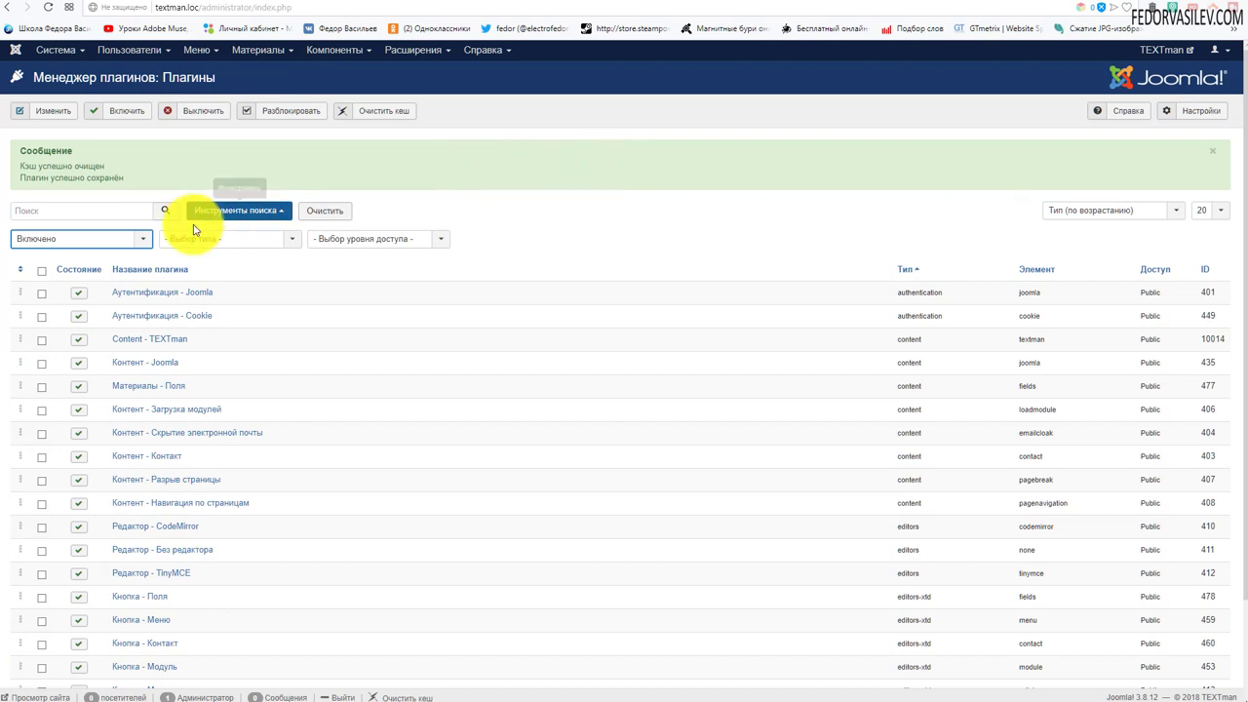
- Filter the plugin list by the state "Отключено" to find the DJ-Catalog2 plugins
left_click(112, 240)
left_click(93, 273)
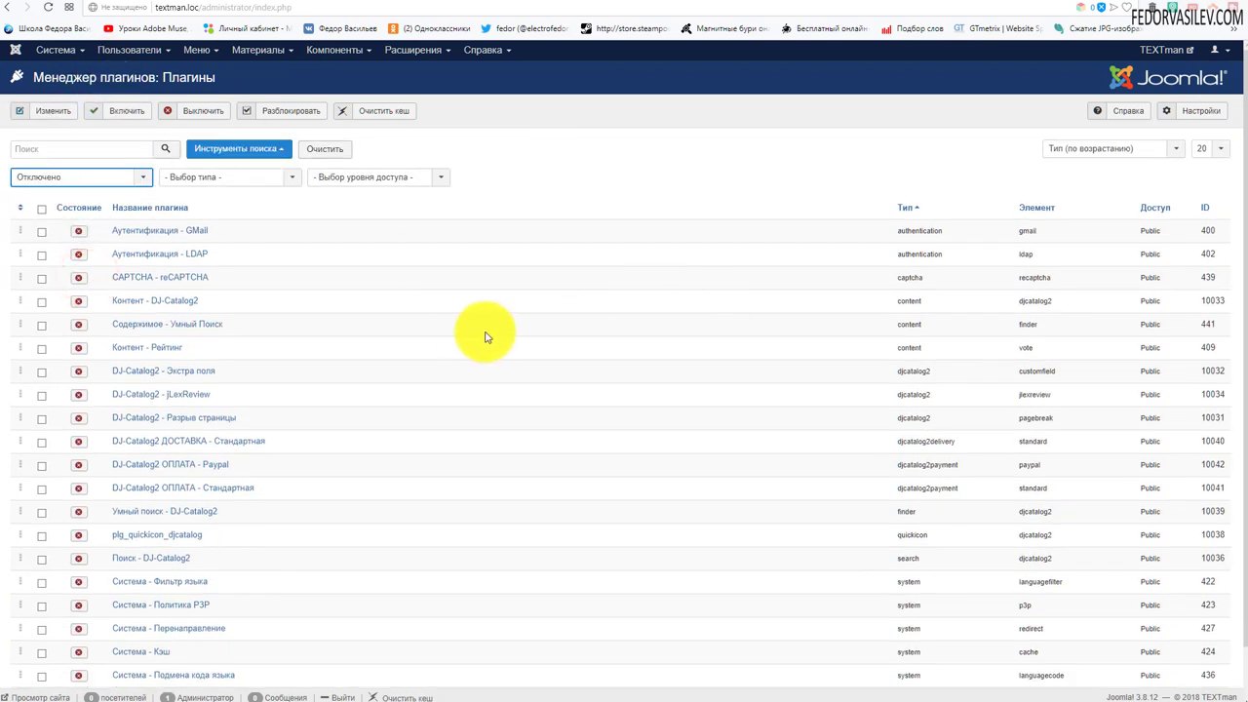
scroll(478, 336, "down", 1)
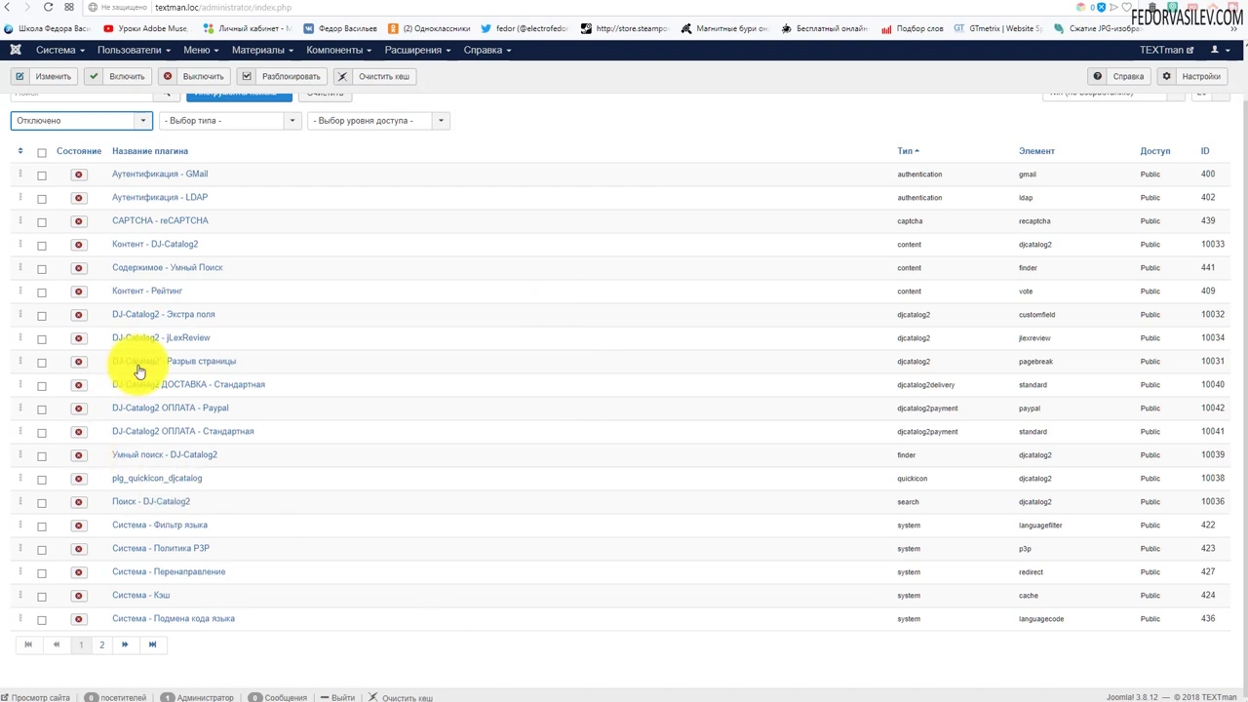
- Open the "DJ-Catalog2 - Разрыв страницы" plugin and set its state to "Включено"
left_click_drag(242, 361, 153, 377)
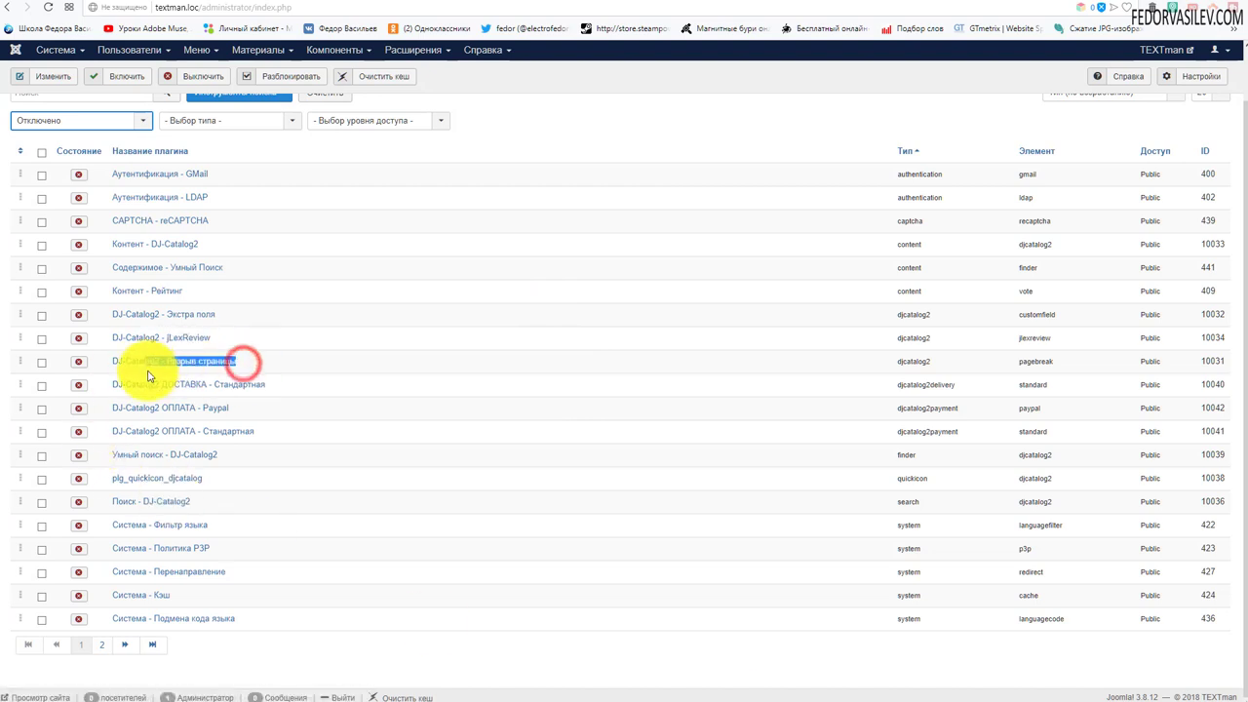
left_click(332, 368)
left_click(202, 362)
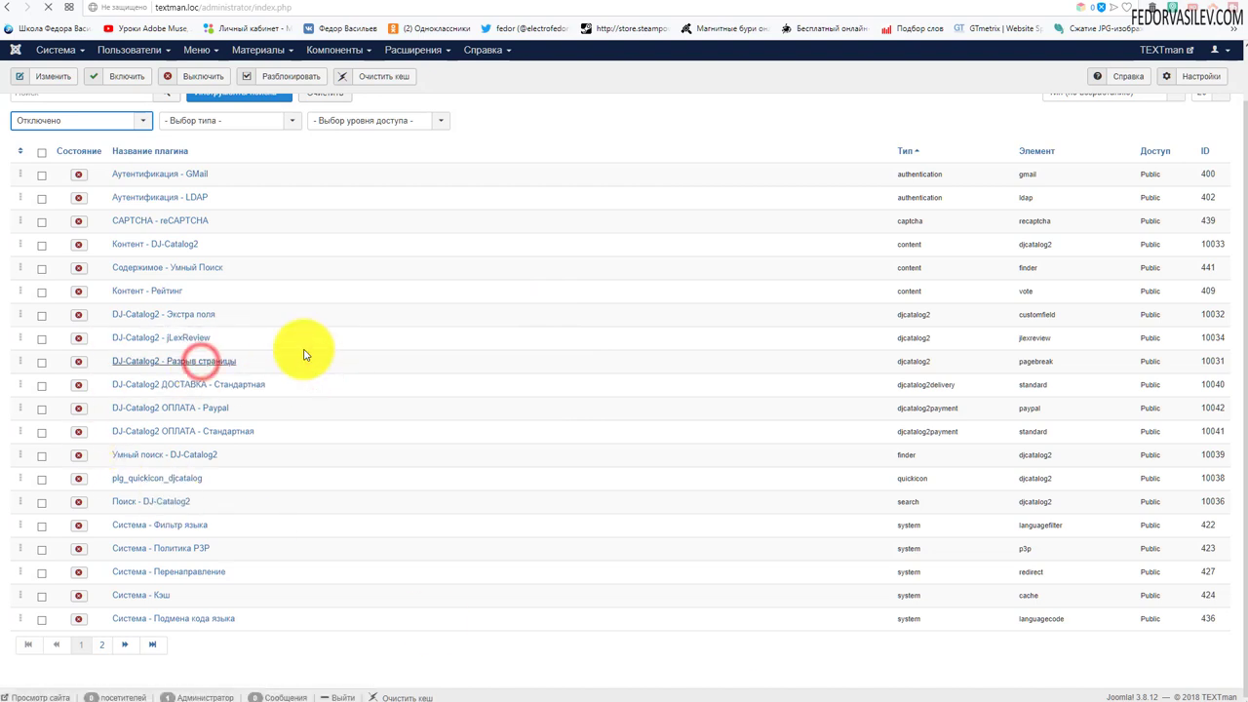
left_click(1046, 200)
left_click(1011, 214)
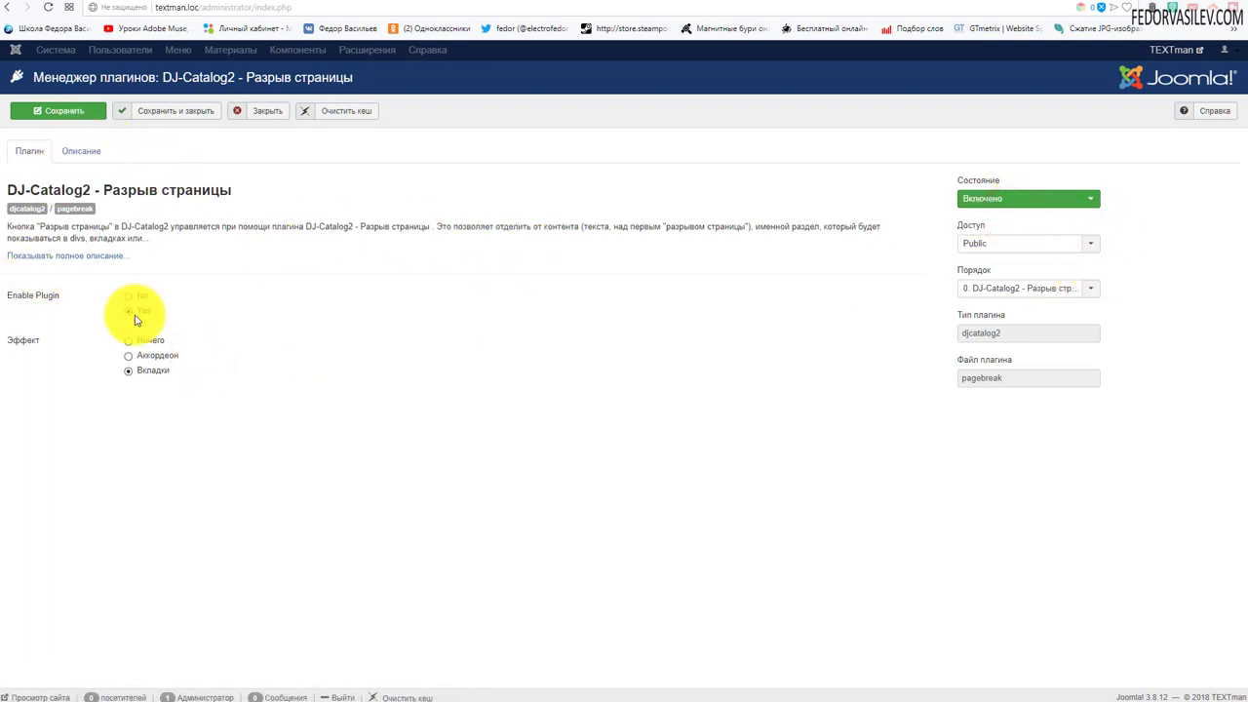
- Review the Enable Plugin and "Эффект" settings, then save and close the "DJ-Catalog2 - Разрыв страницы" plugin
left_click(49, 296)
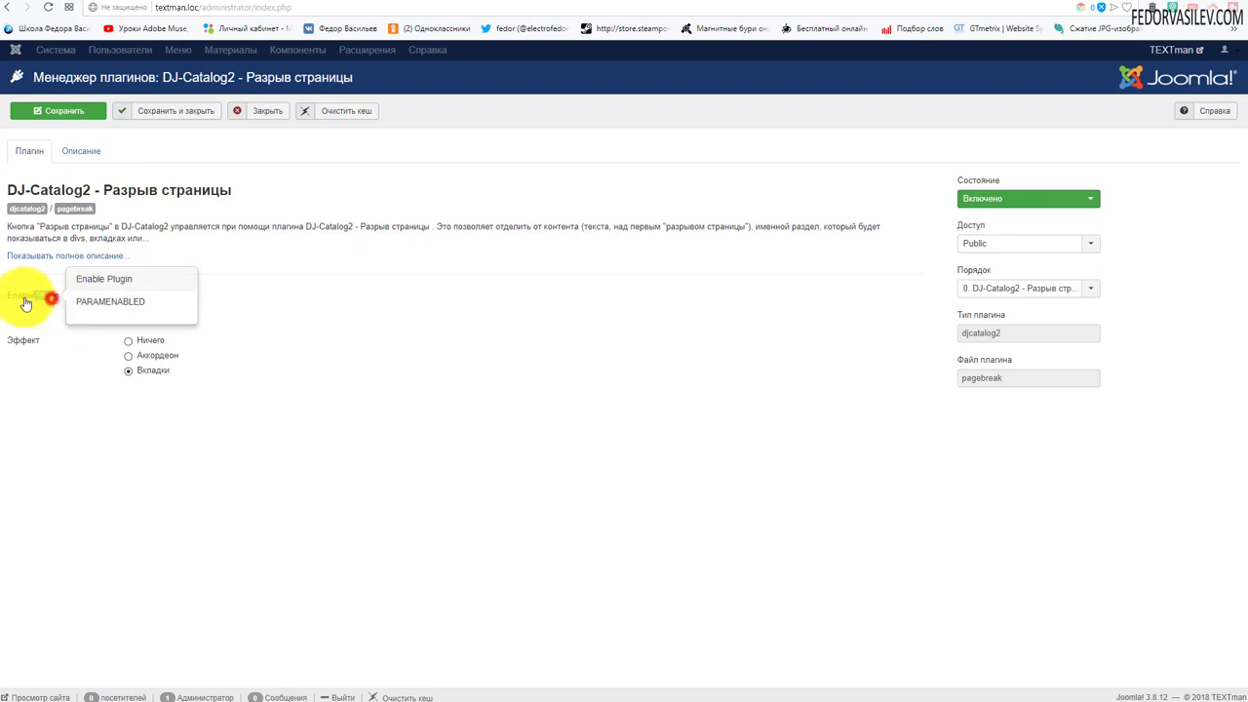
left_click(256, 316)
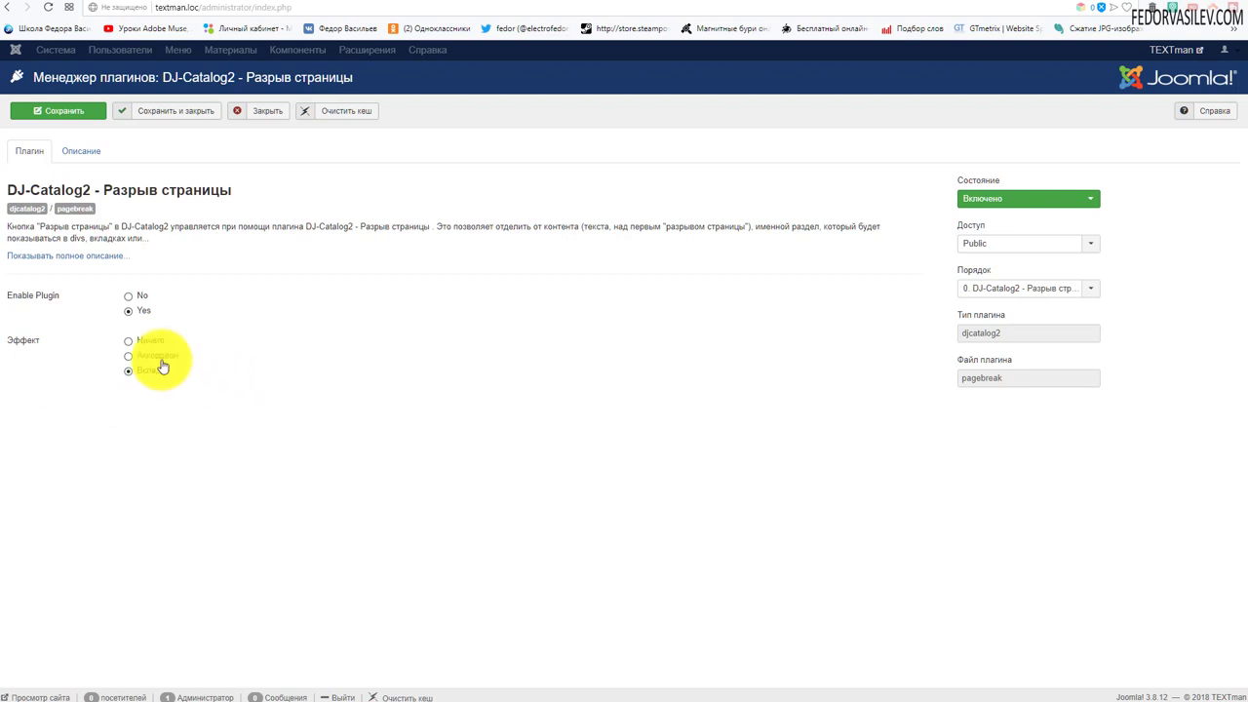
left_click(176, 111)
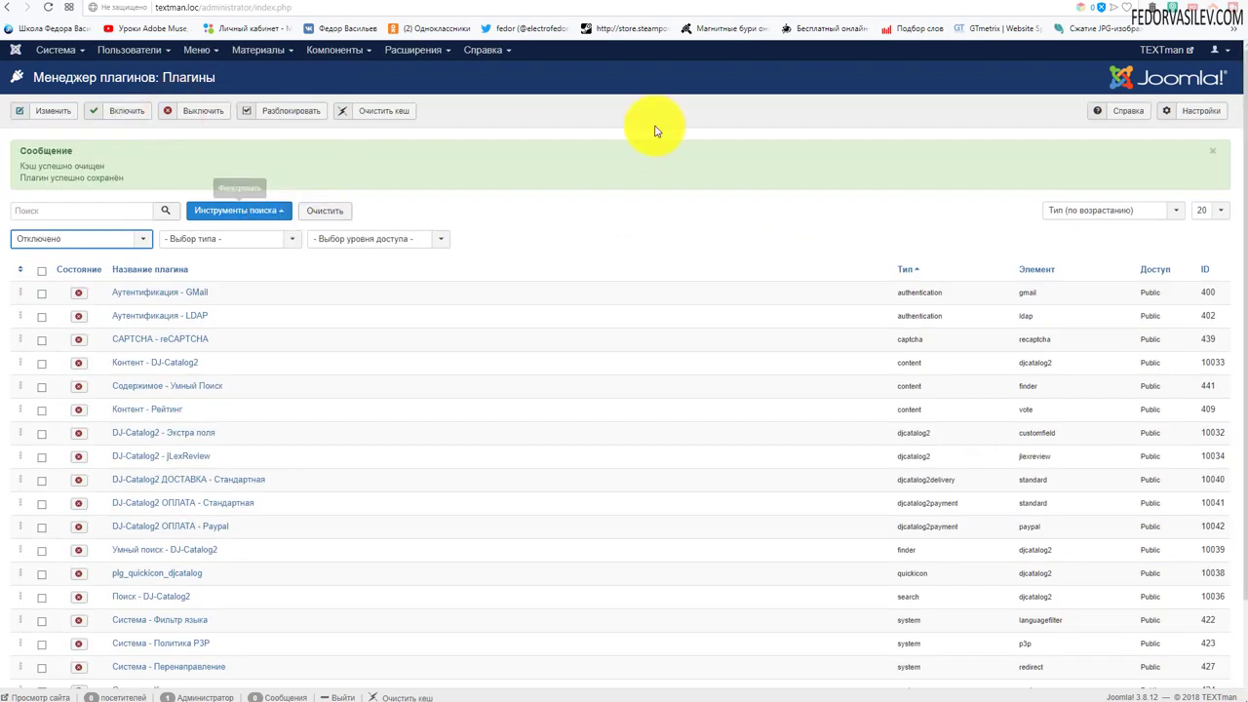
- Switch to the Canon EOS 200D product page on the site and reload it to apply the page-break plugin
left_click(974, 5)
scroll(491, 268, "down", 1)
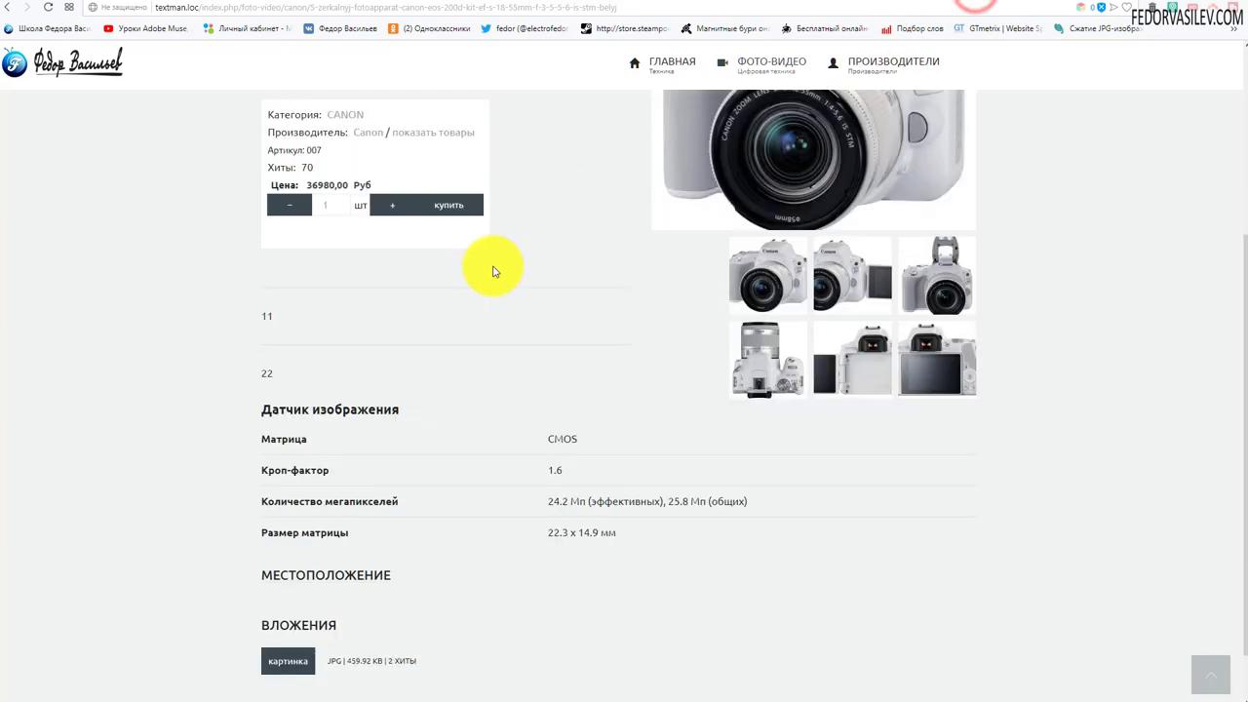
left_click(268, 312)
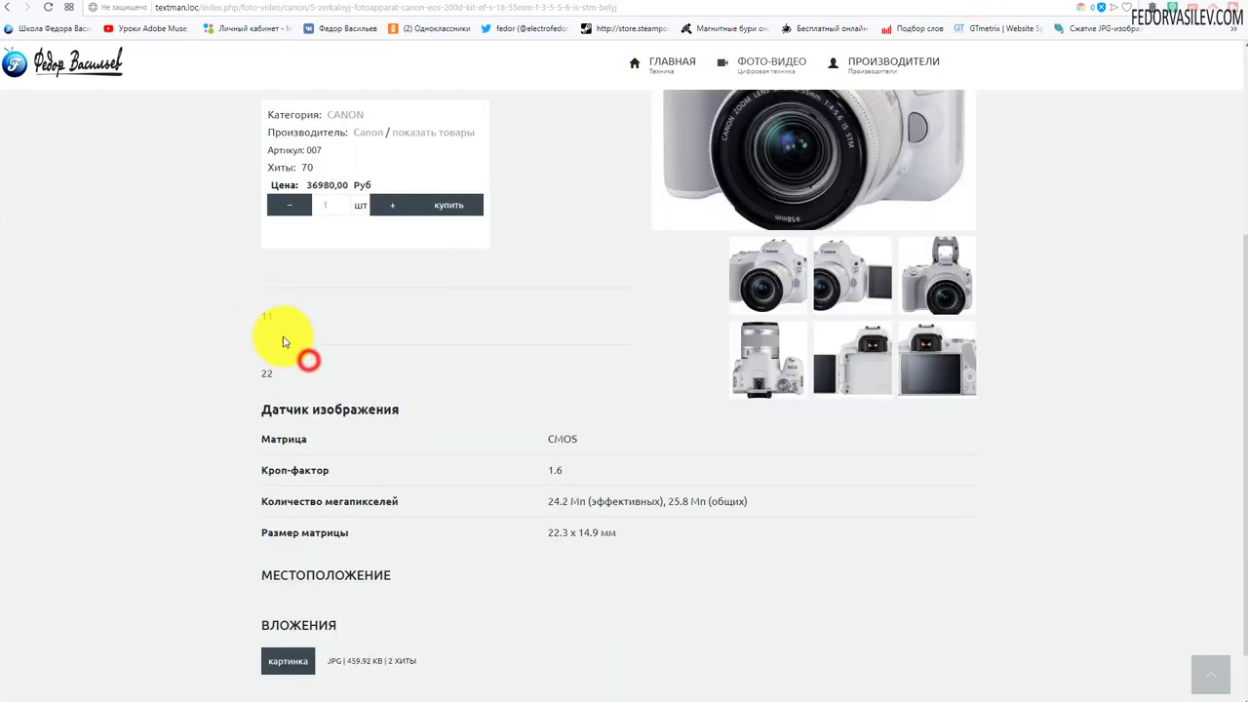
left_click_drag(304, 365, 256, 276)
left_click(324, 320)
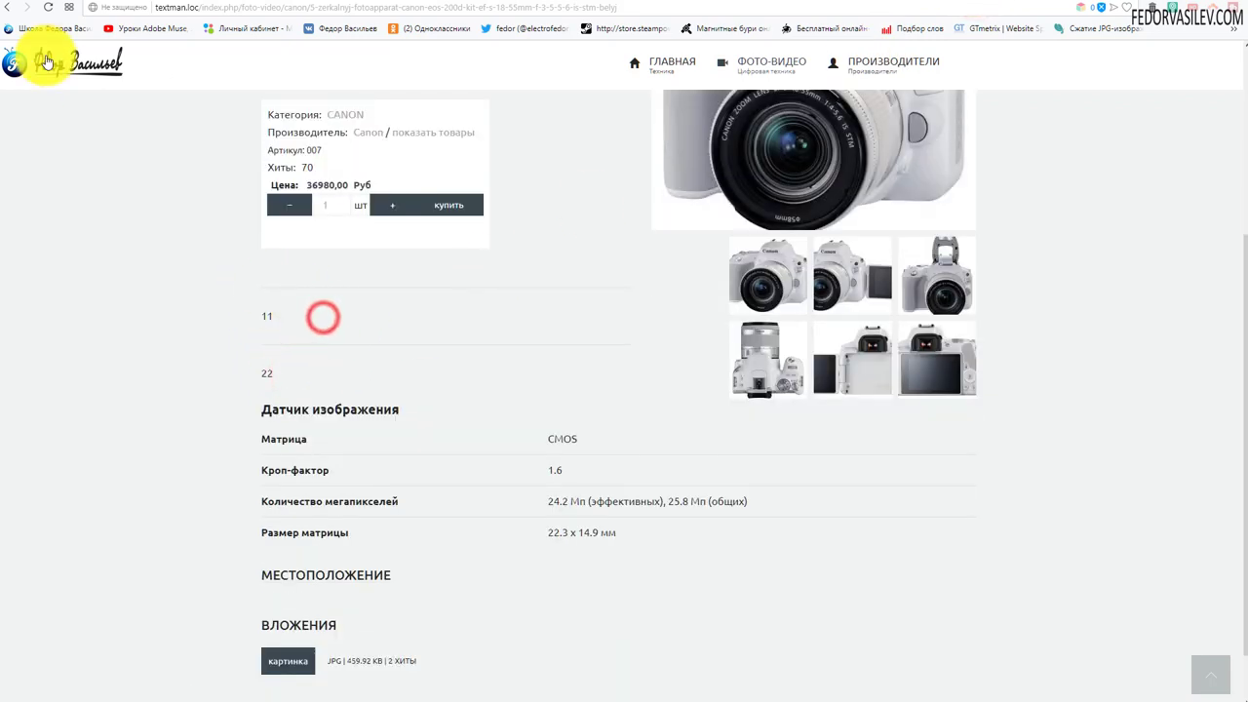
left_click(48, 7)
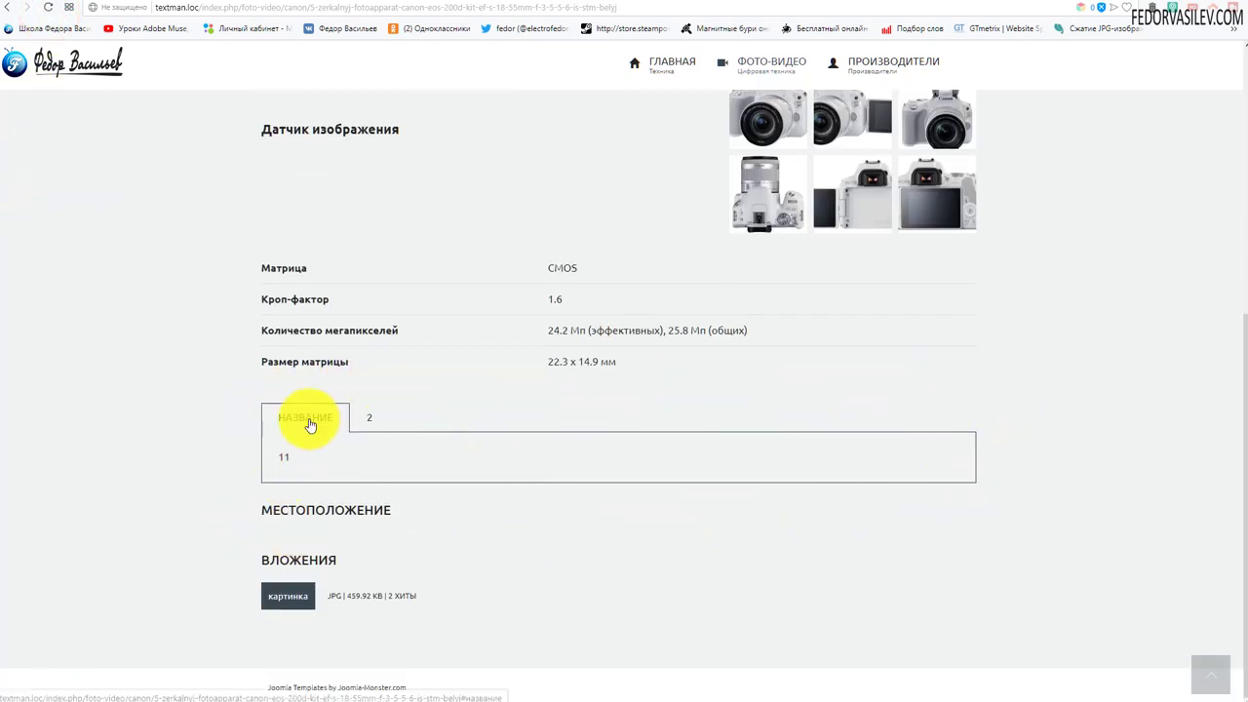
- Examine the content of the "Название" and "2" tabs below the specifications on the product page
left_click(370, 417)
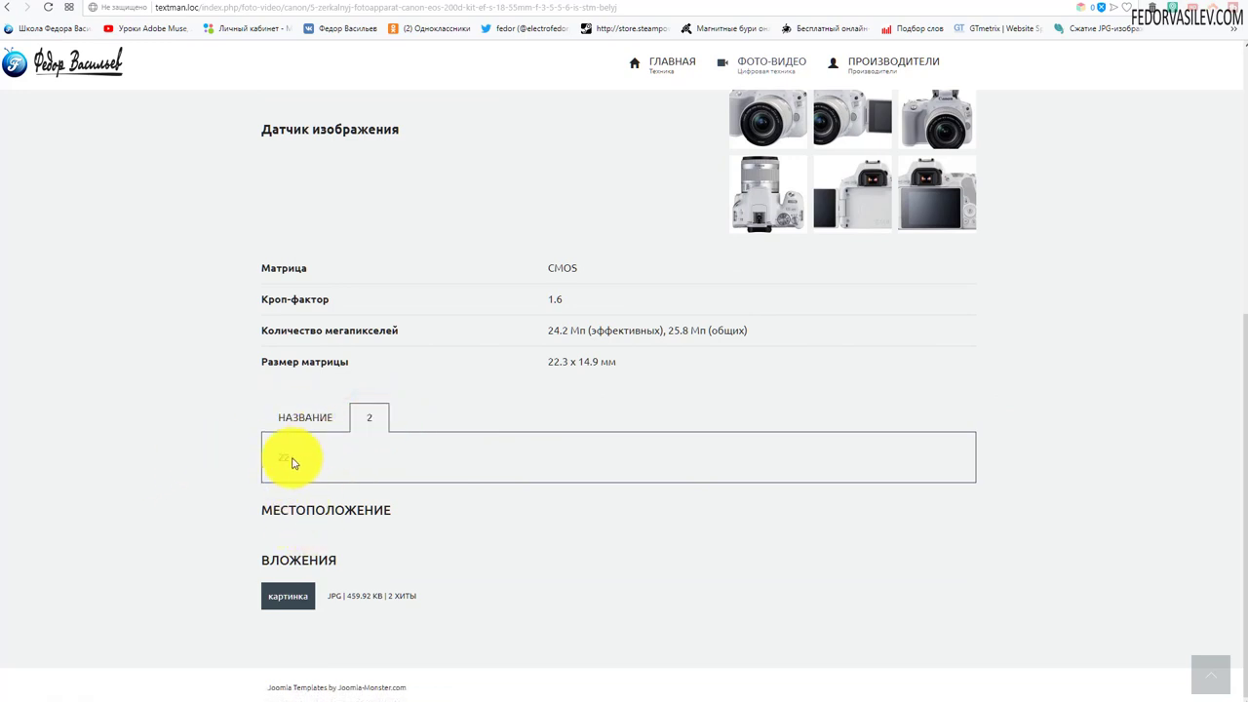
left_click_drag(286, 459, 245, 459)
left_click(201, 459)
left_click(303, 421)
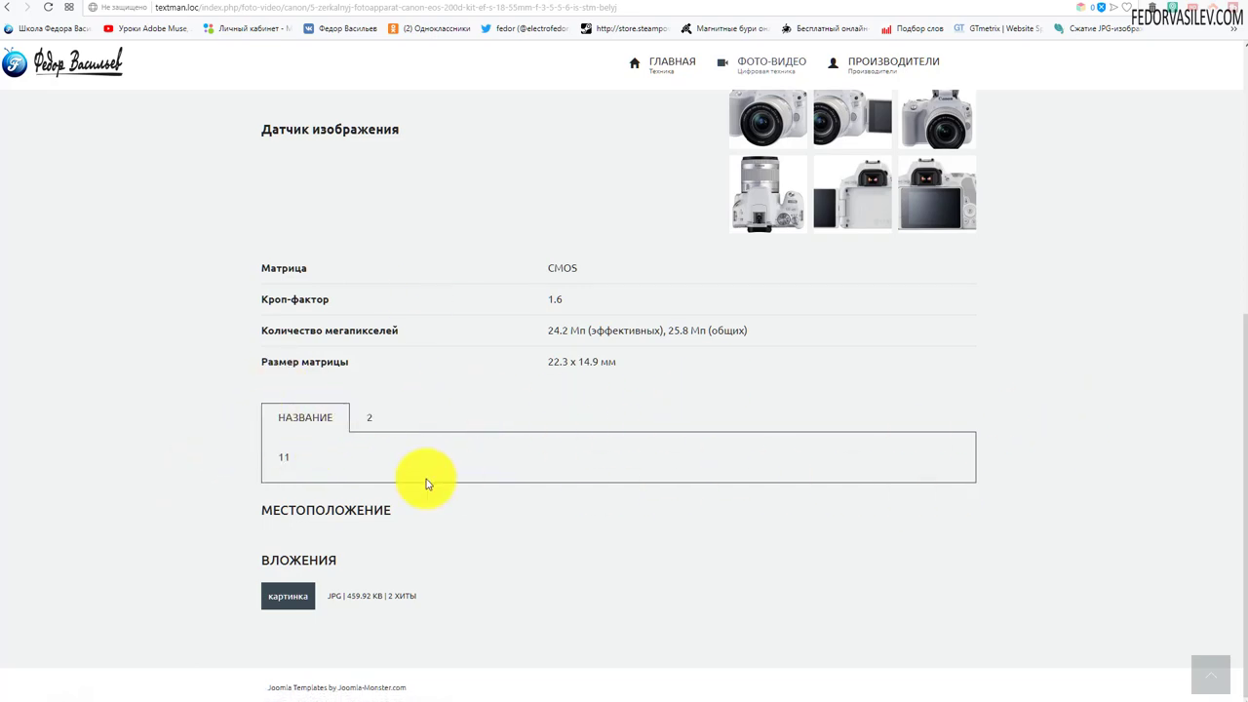
scroll(423, 478, "up", 4)
scroll(423, 478, "down", 4)
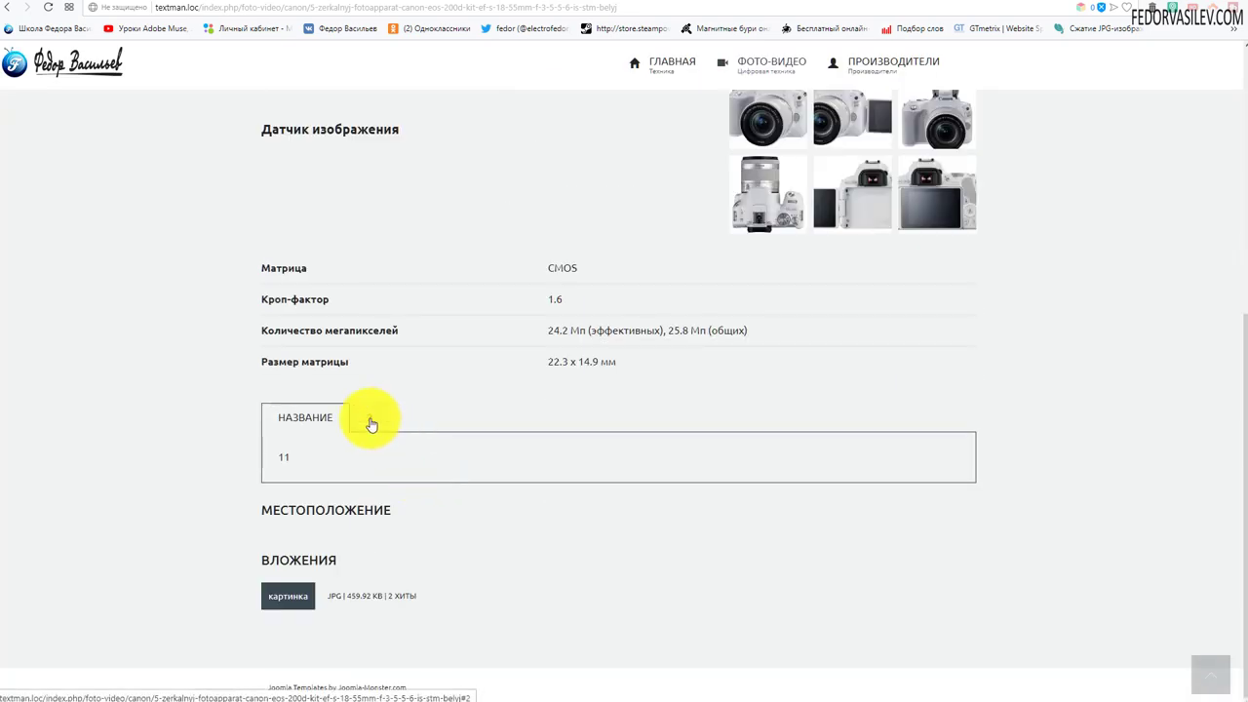
scroll(195, 420, "up", 1)
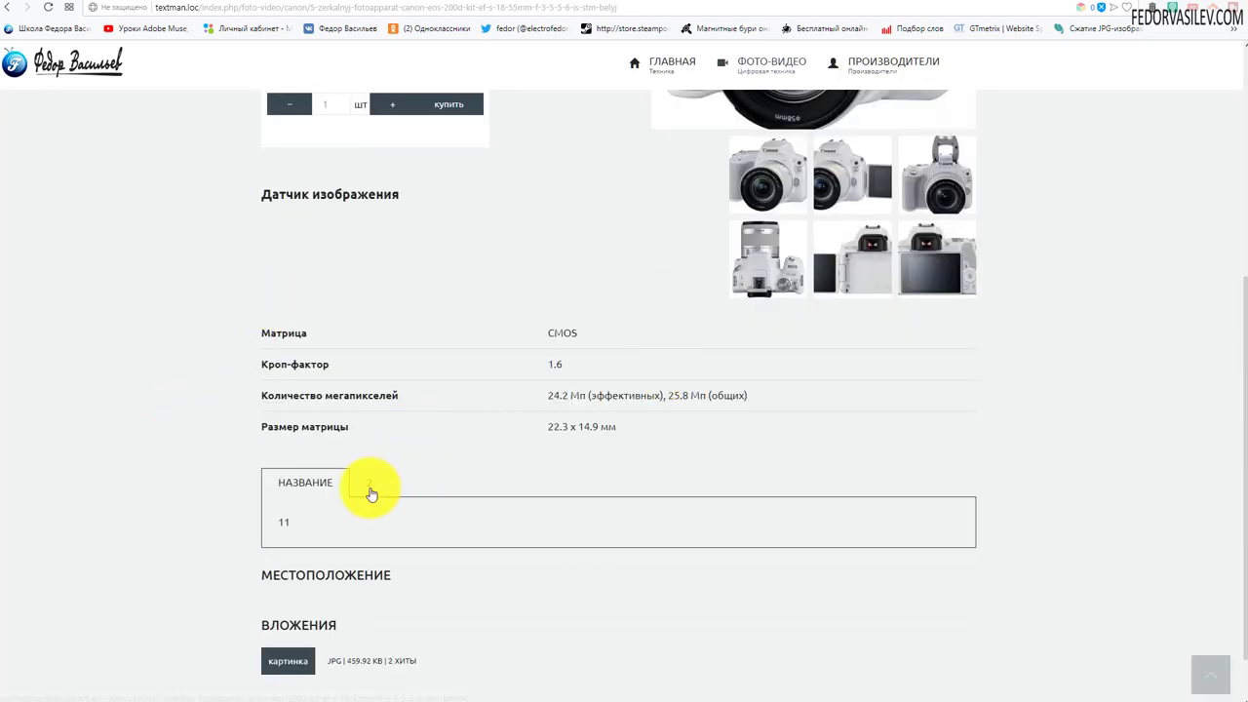
left_click(369, 484)
left_click(304, 479)
scroll(473, 402, "down", 1)
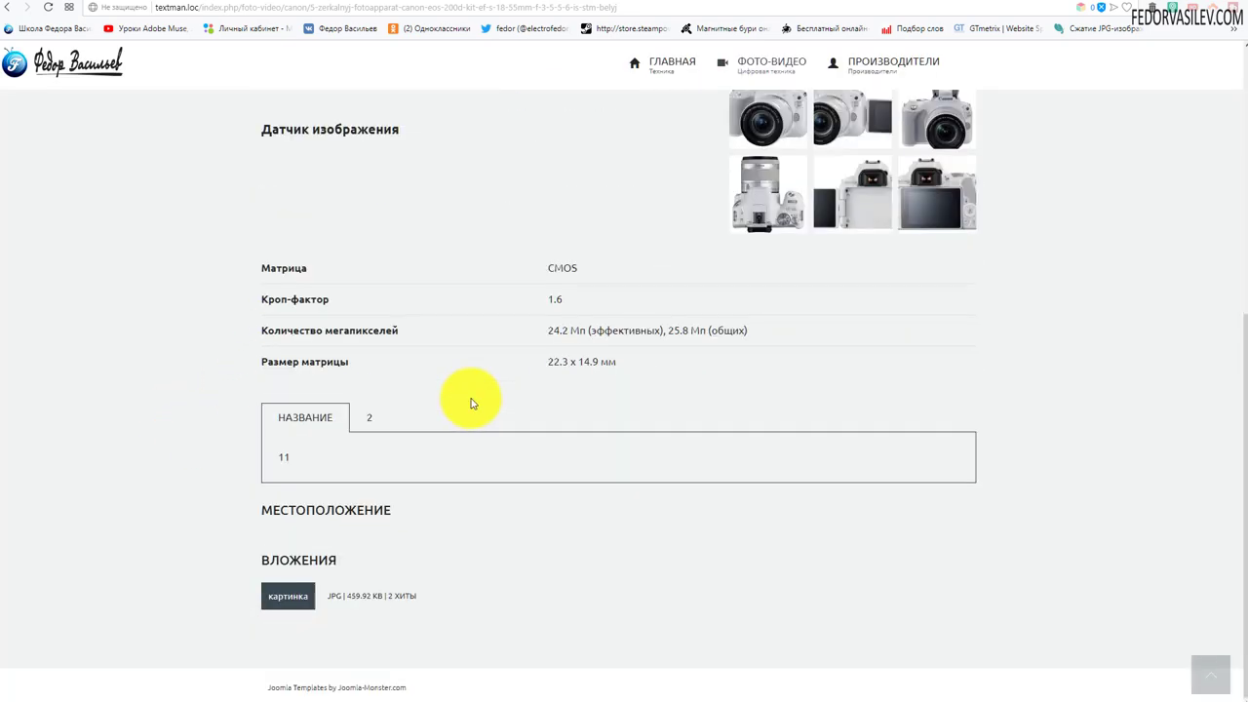
scroll(474, 403, "up", 2)
scroll(473, 398, "down", 2)
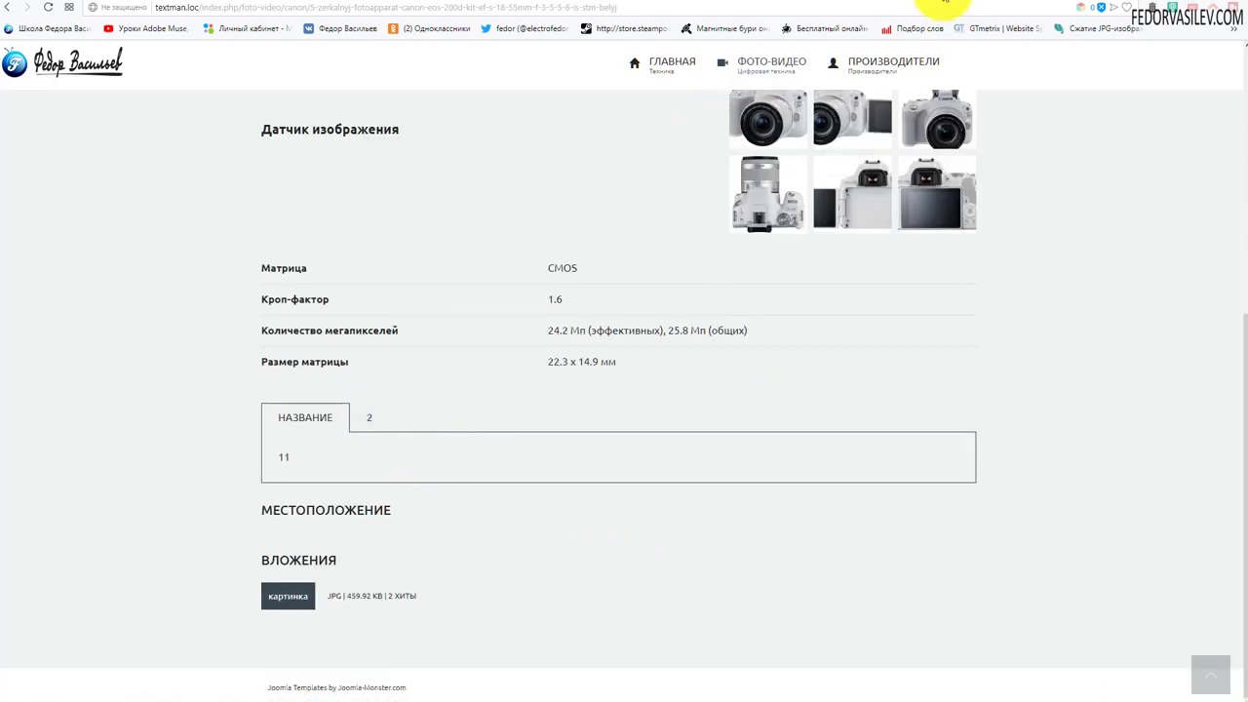
- Return to the Joomla administrator and open the CANON EOS 200D kit product for editing in DJ-Catalog2
left_click(944, 4)
left_click(341, 49)
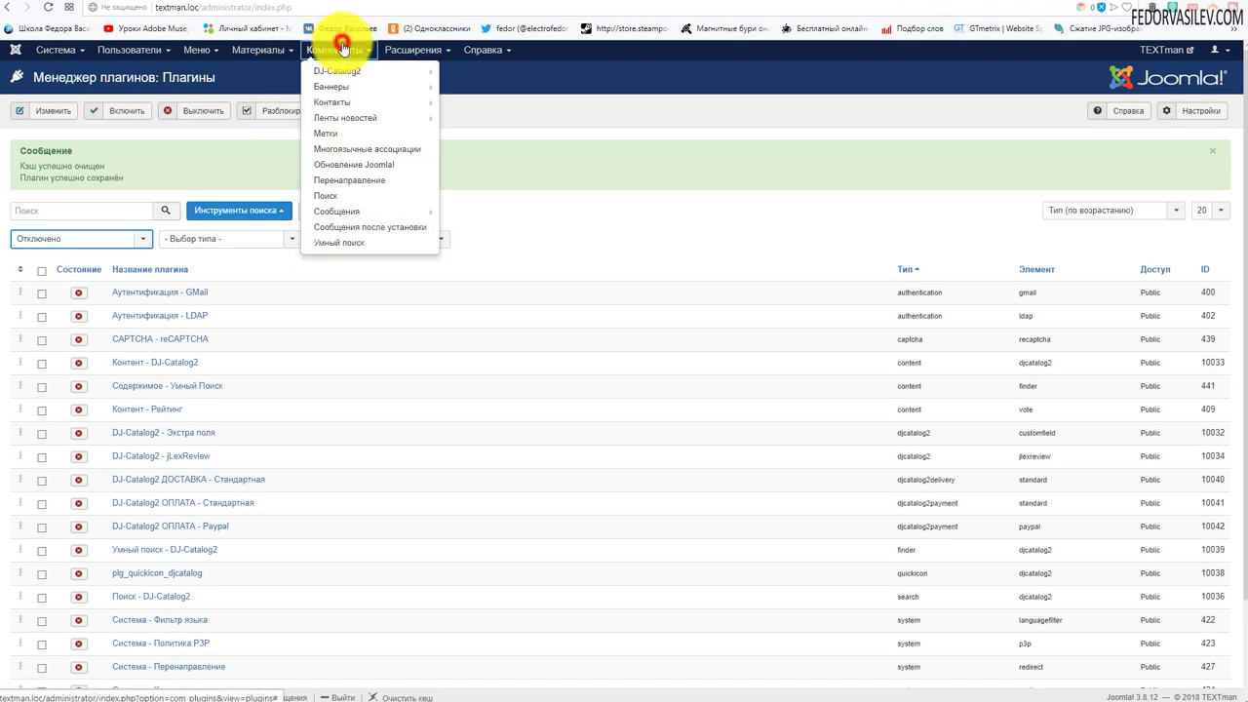
mouse_move(331, 70)
left_click(449, 68)
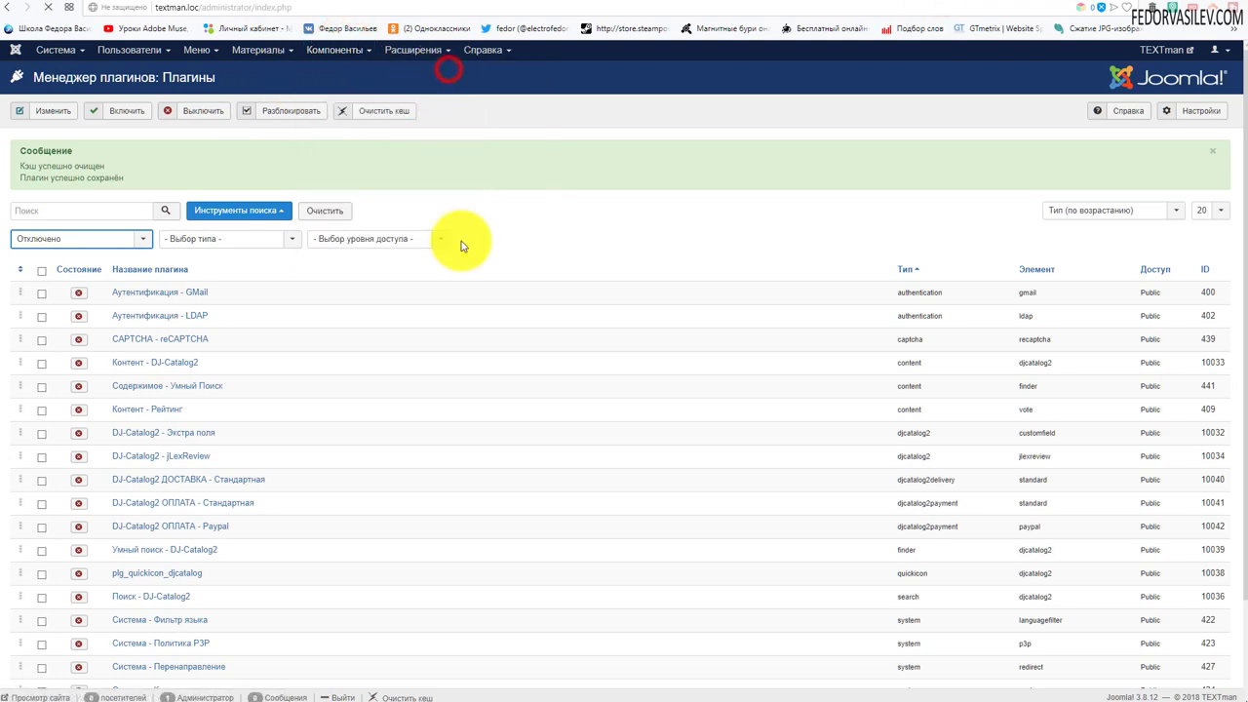
left_click(375, 259)
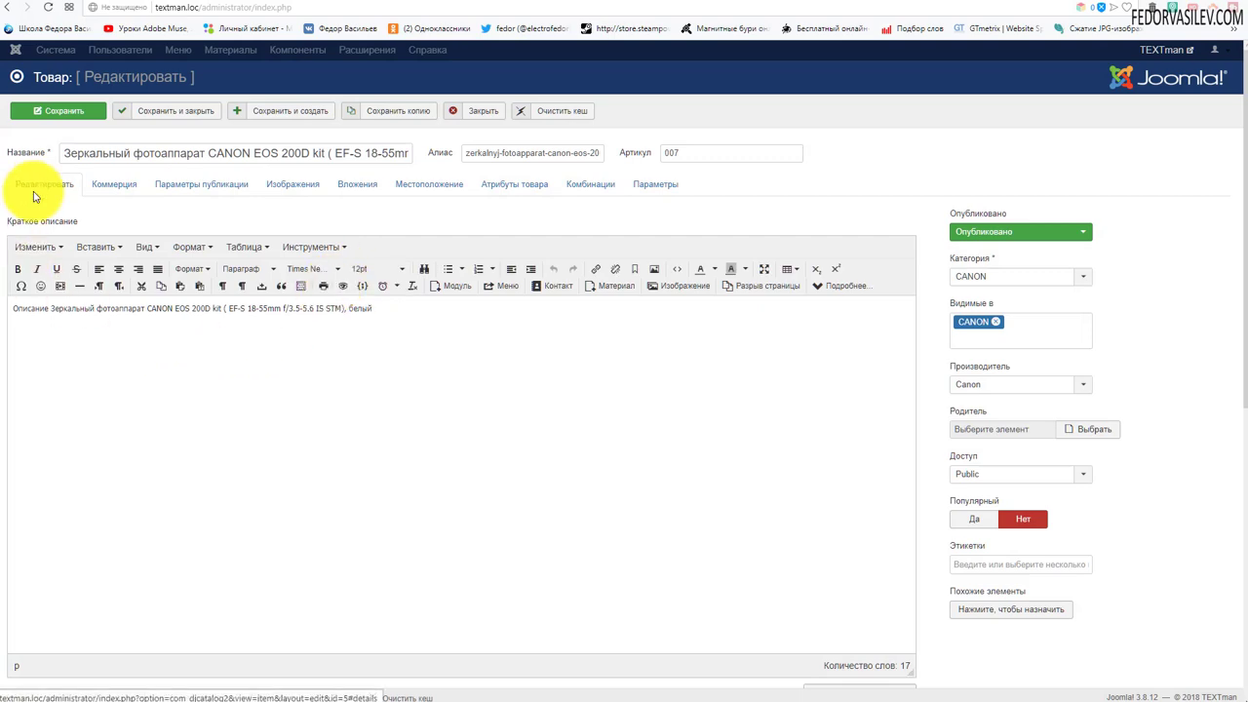
- Delete all existing content, including the page breaks, from the product's "Описание" field
scroll(263, 326, "down", 5)
double_click(76, 398)
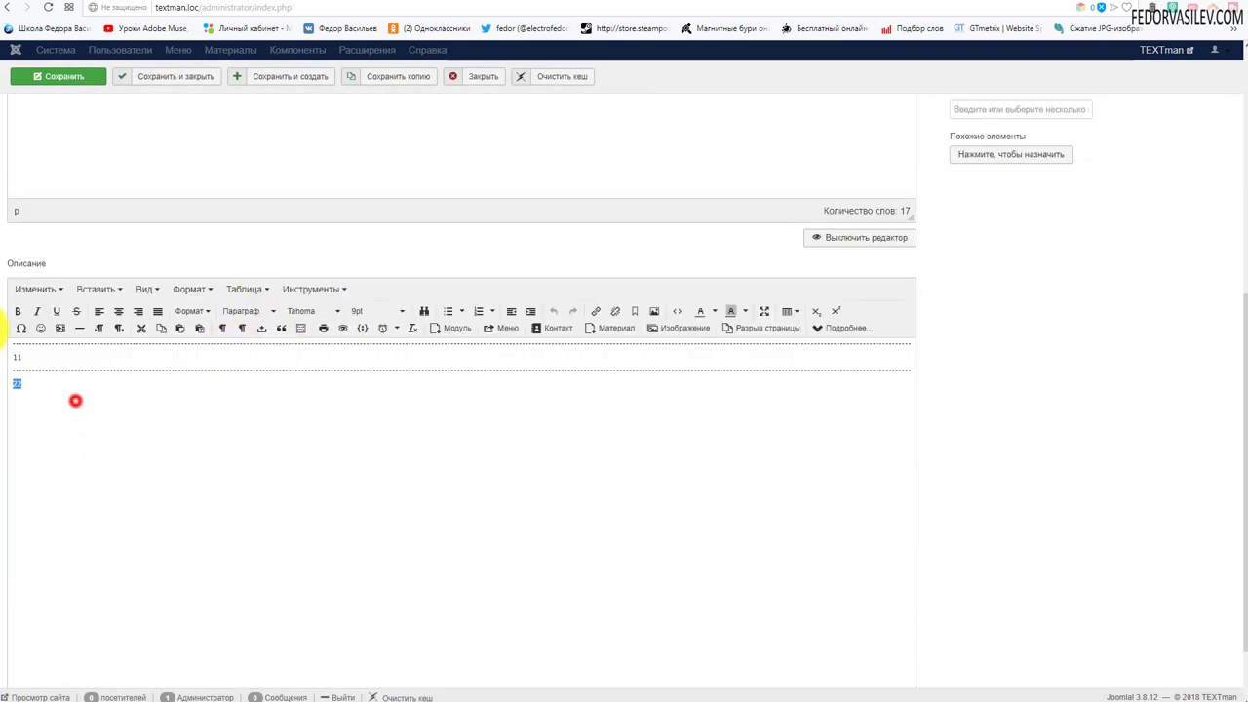
key("Delete")
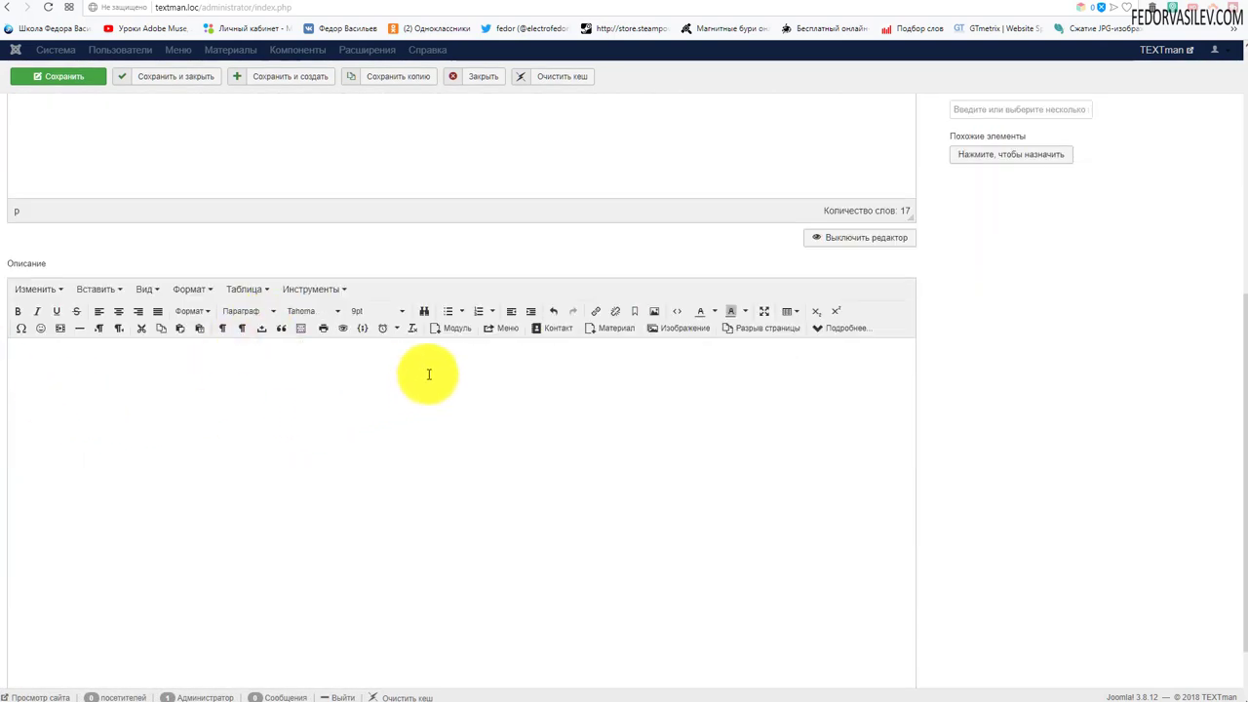
- Paste the copied CANON EOS 200D description text into the source code of the "Описание" field and apply it
left_click(676, 311)
right_click(599, 293)
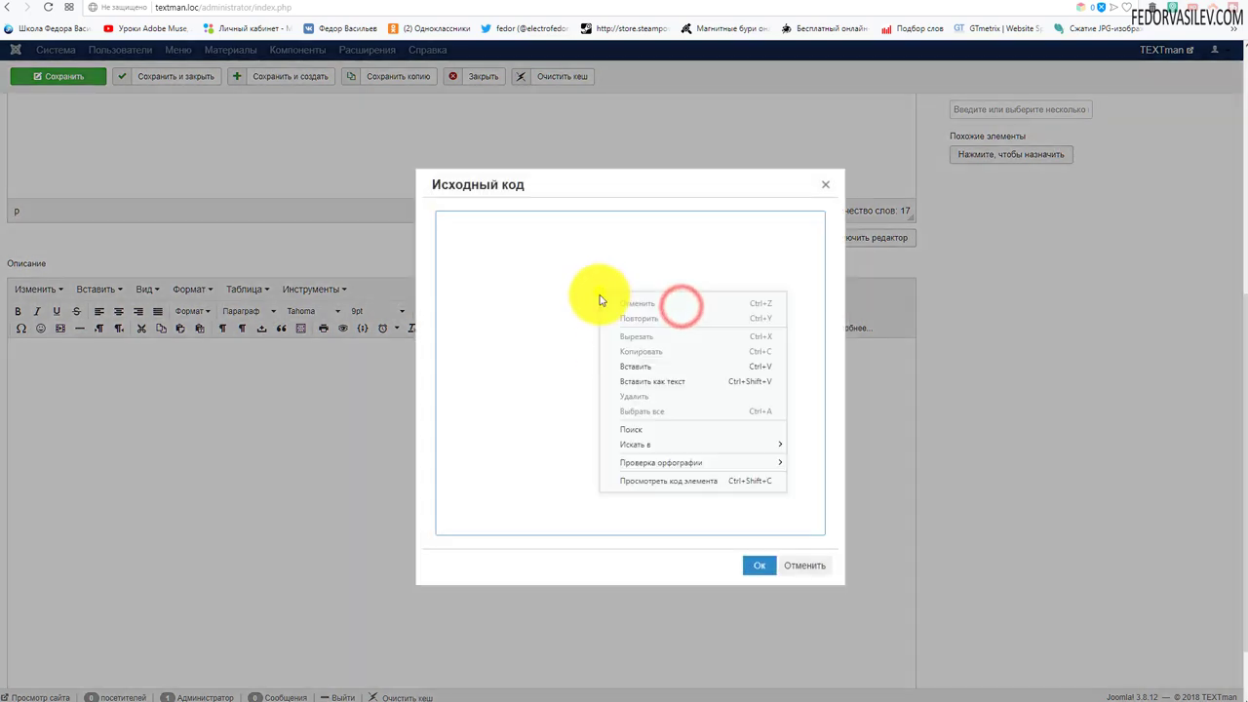
left_click(628, 365)
left_click_drag(669, 271, 460, 219)
left_click(637, 332)
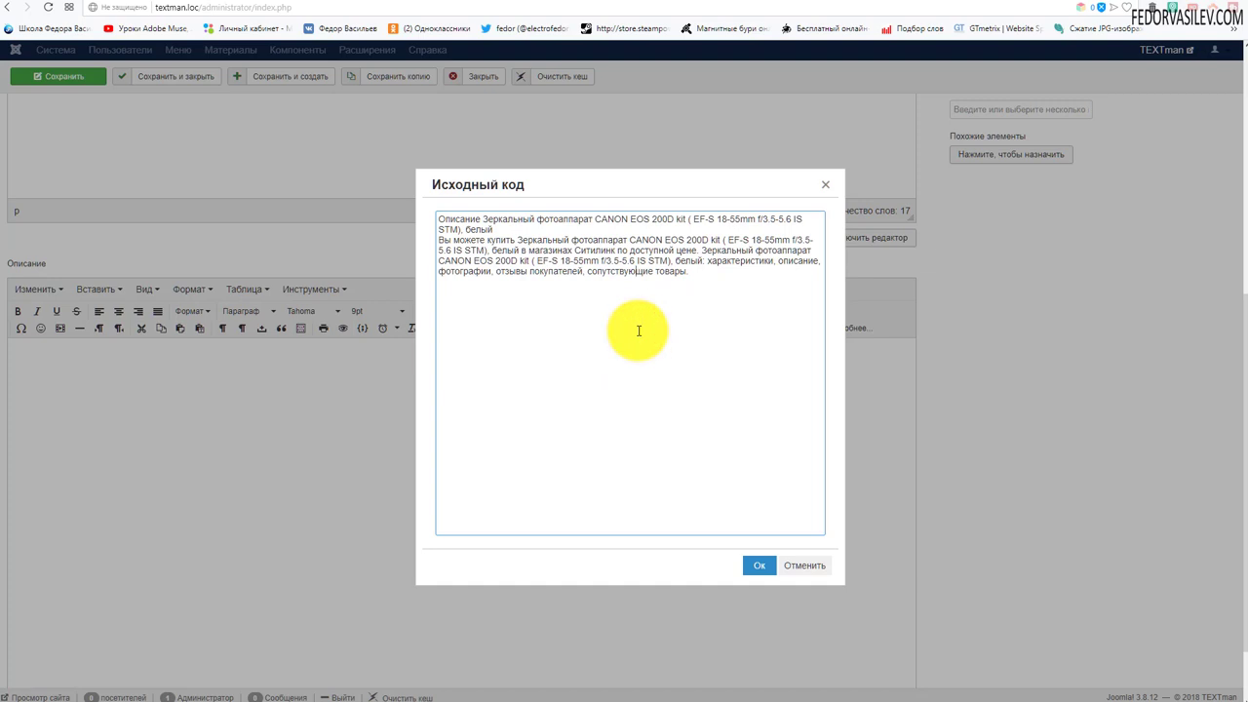
left_click(760, 565)
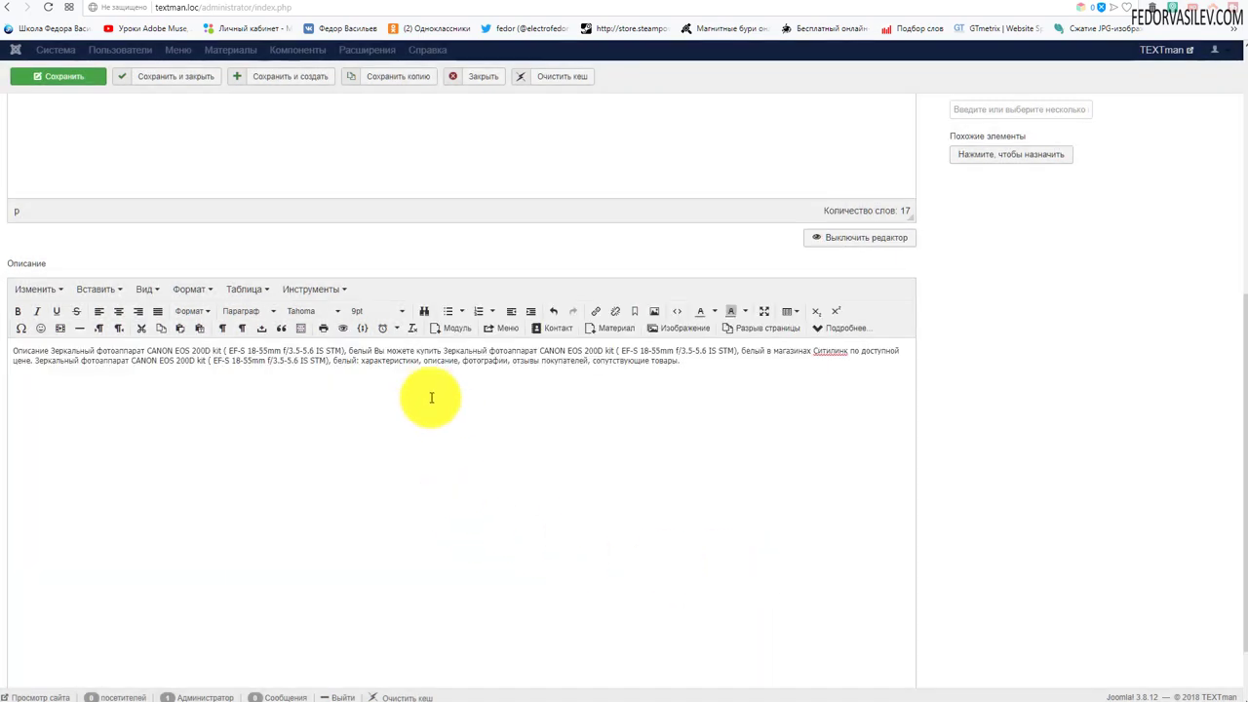
- Insert a page break before the description text with "Описание" as both page title and contents name, then save the product
left_click(773, 330)
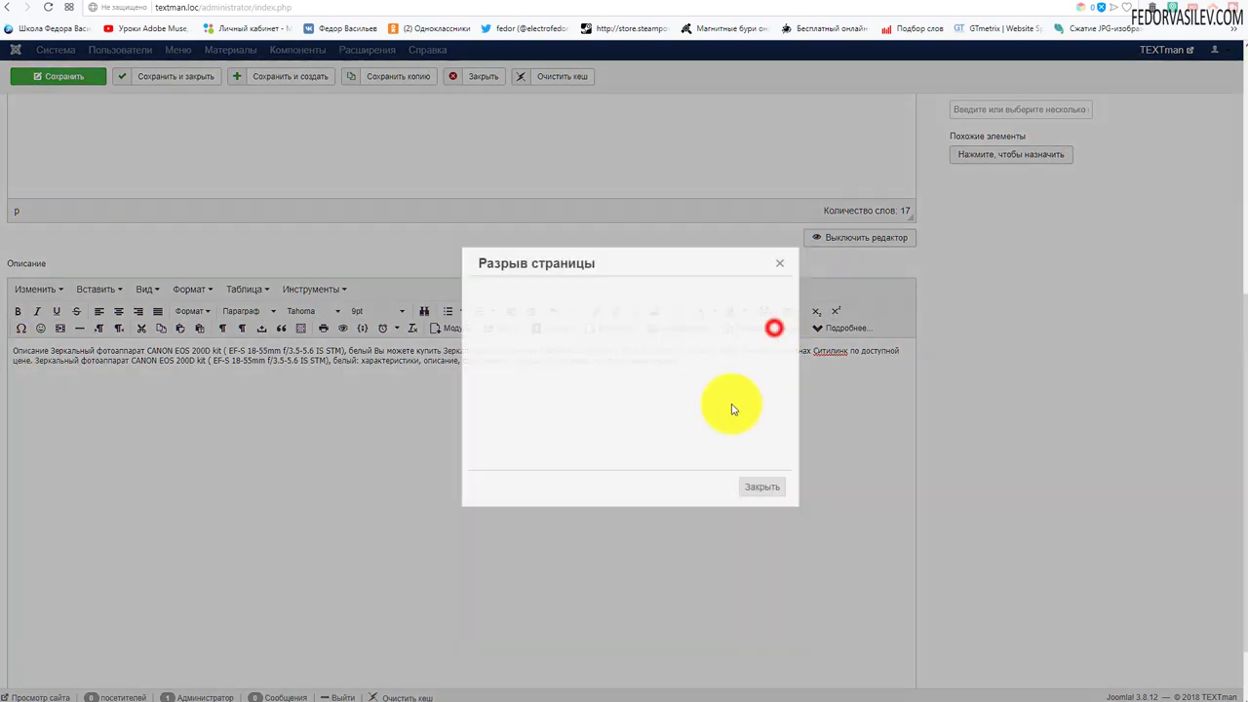
left_click(645, 310)
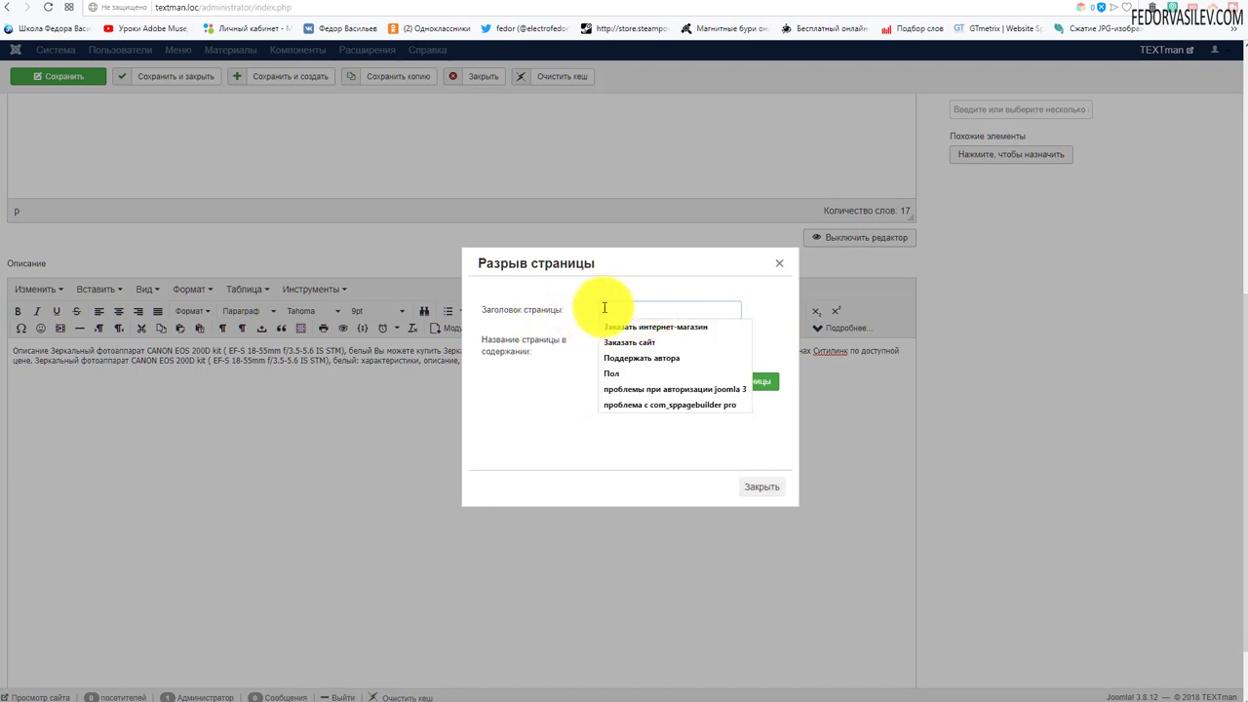
type("J")
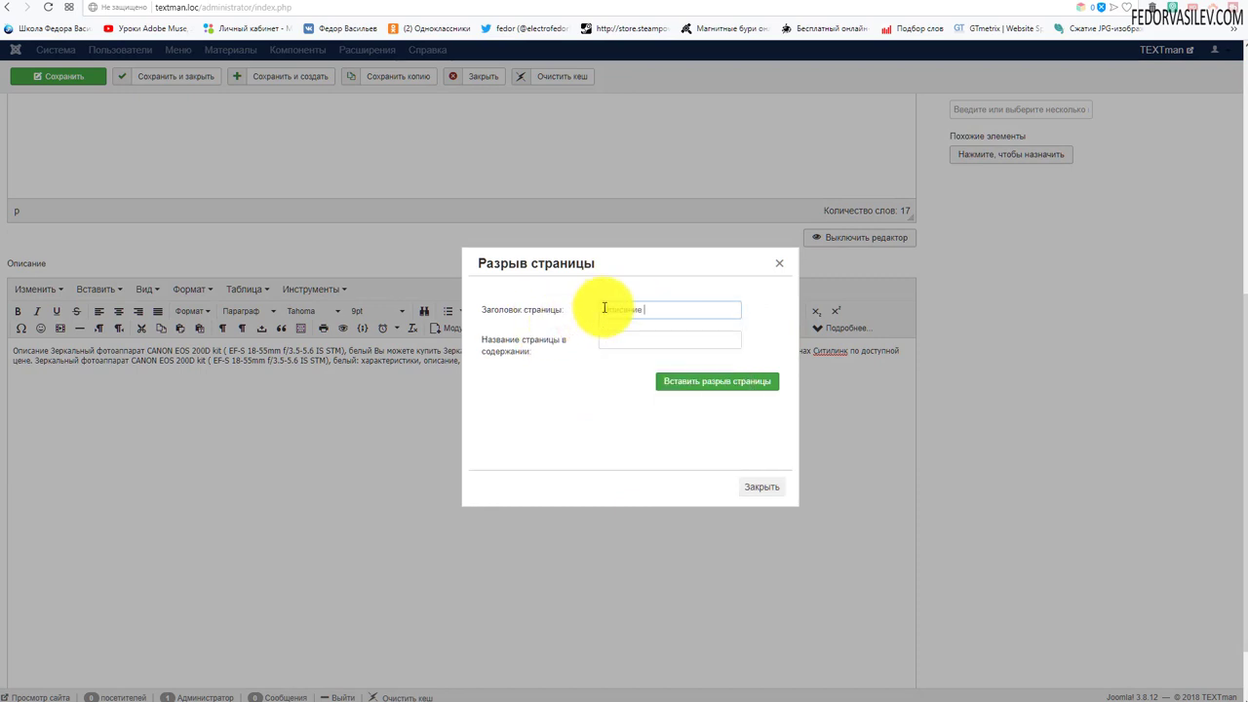
left_click_drag(649, 309, 575, 322)
key("ctrl+c")
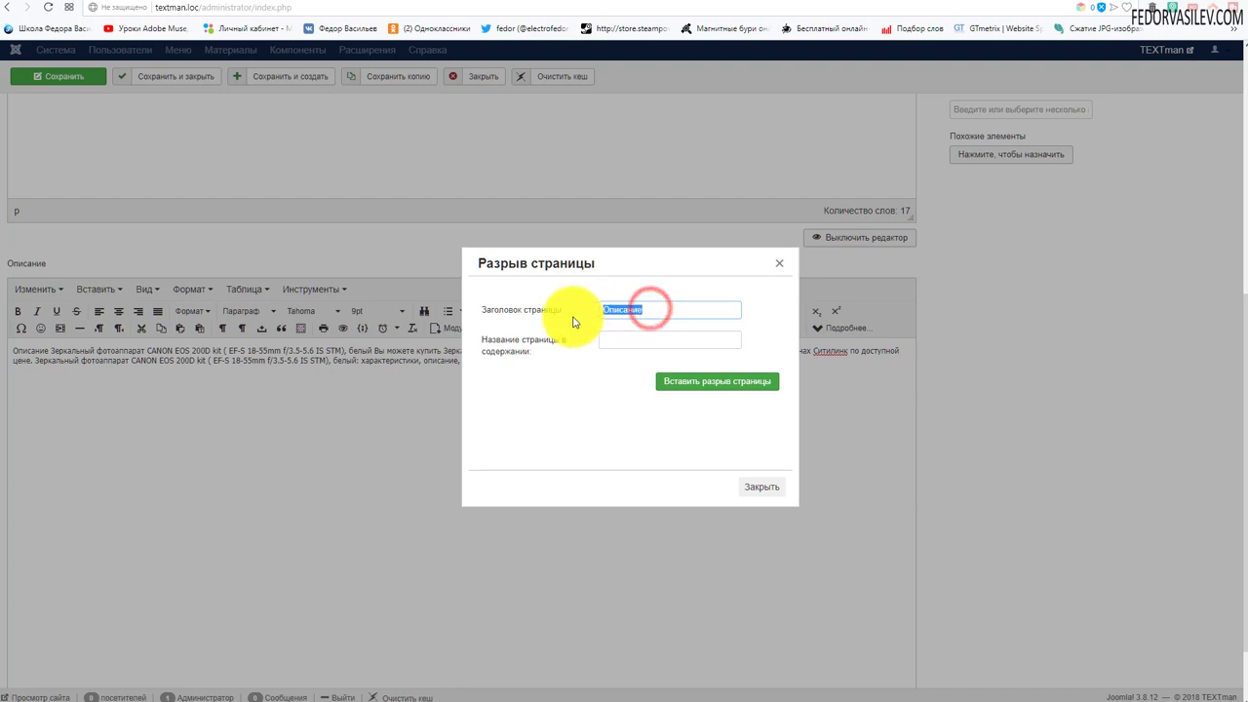
left_click(634, 338)
key("ctrl+v")
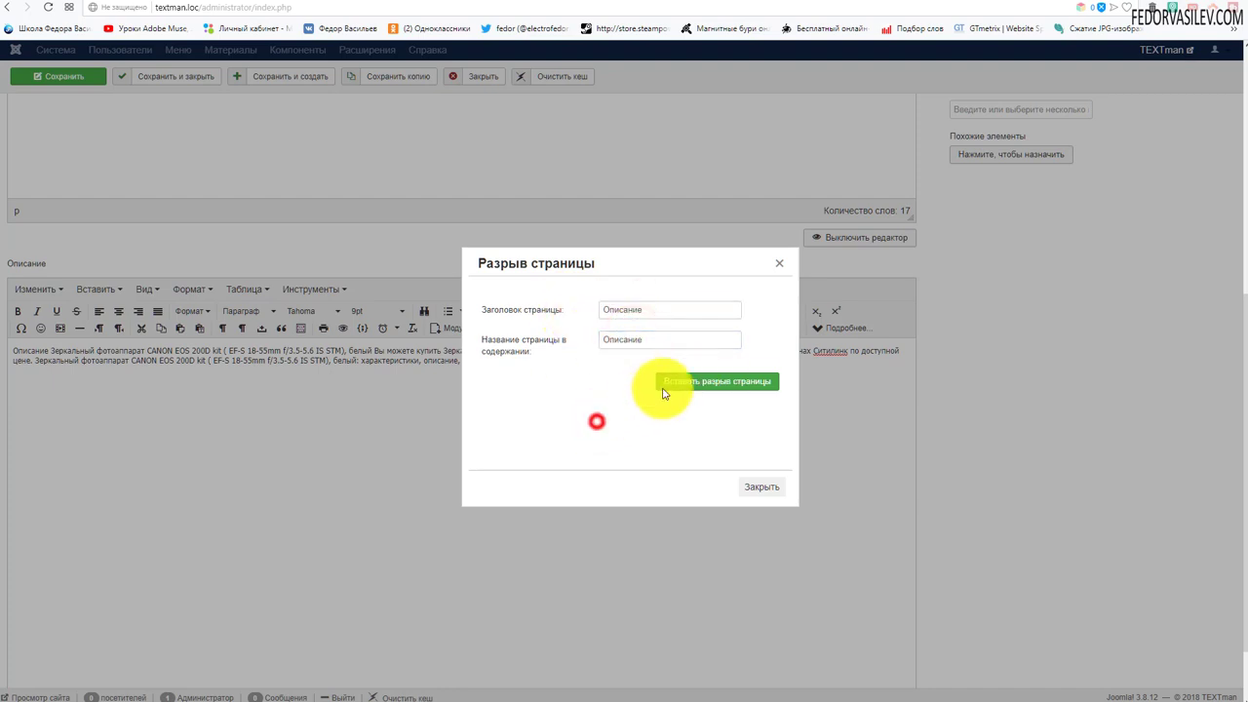
left_click(704, 390)
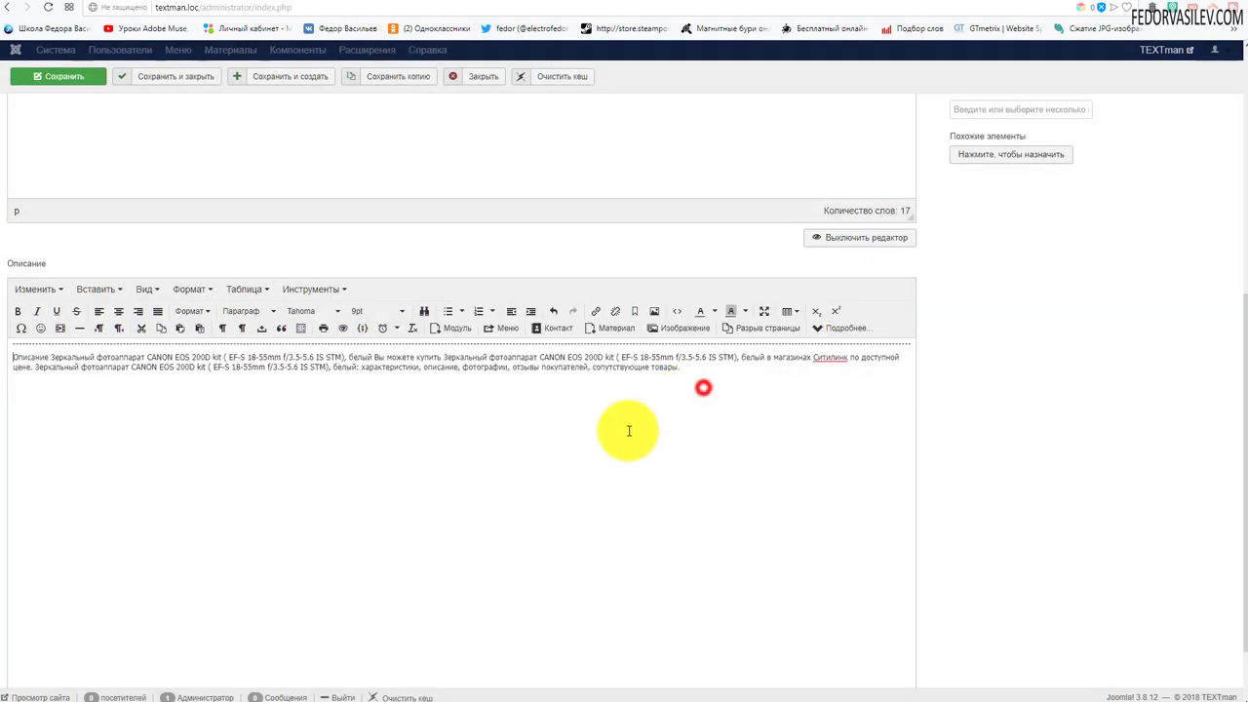
left_click(69, 87)
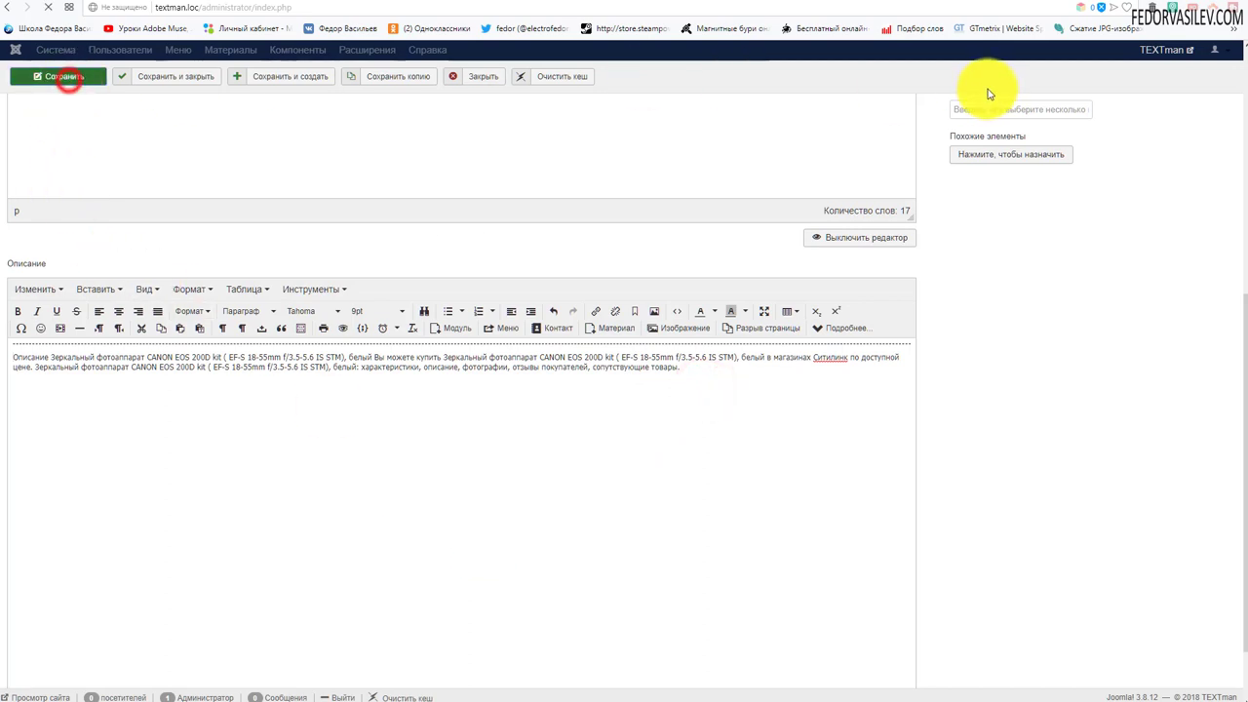
- Reload the product page on the site and examine the text in the "Описание" tab
left_click(978, 6)
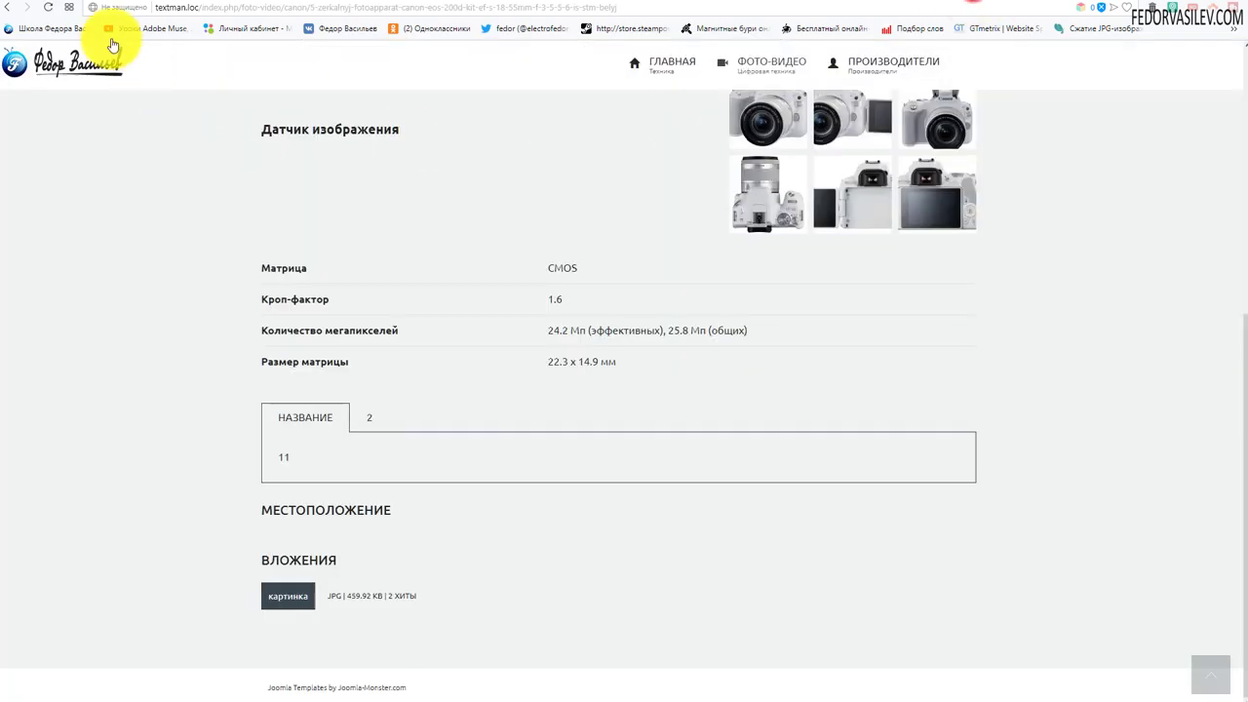
left_click(49, 8)
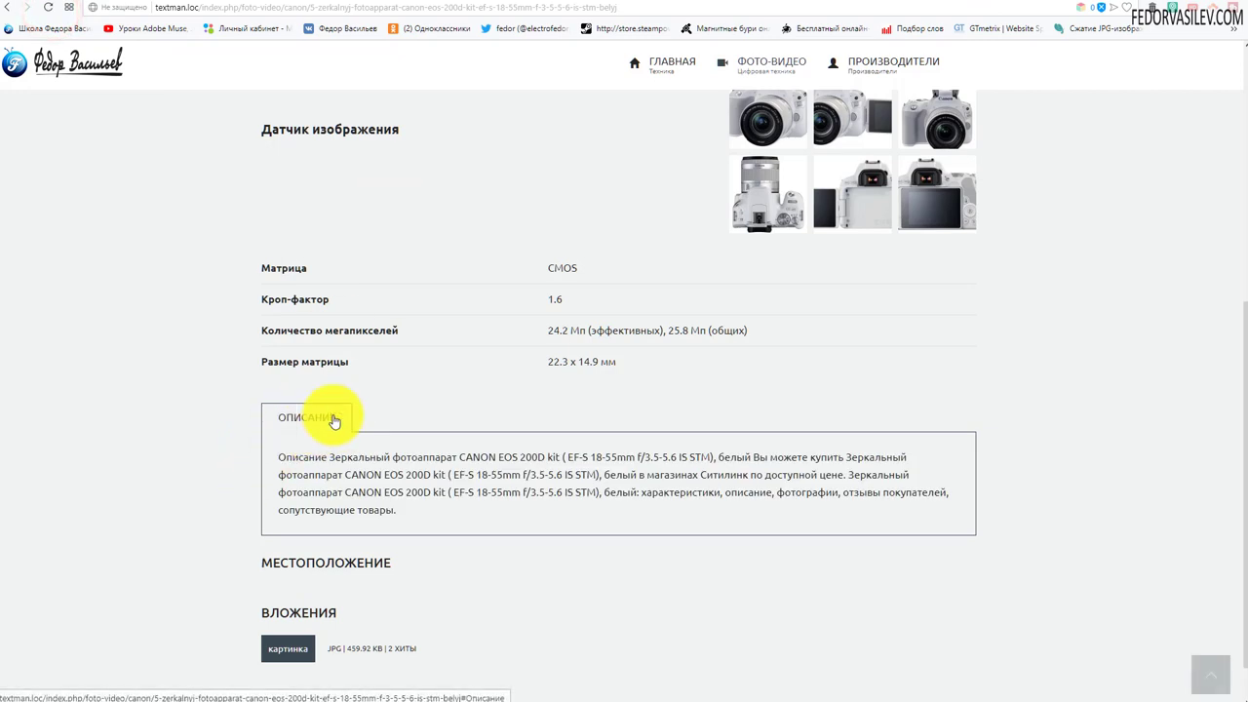
triple_click(299, 468)
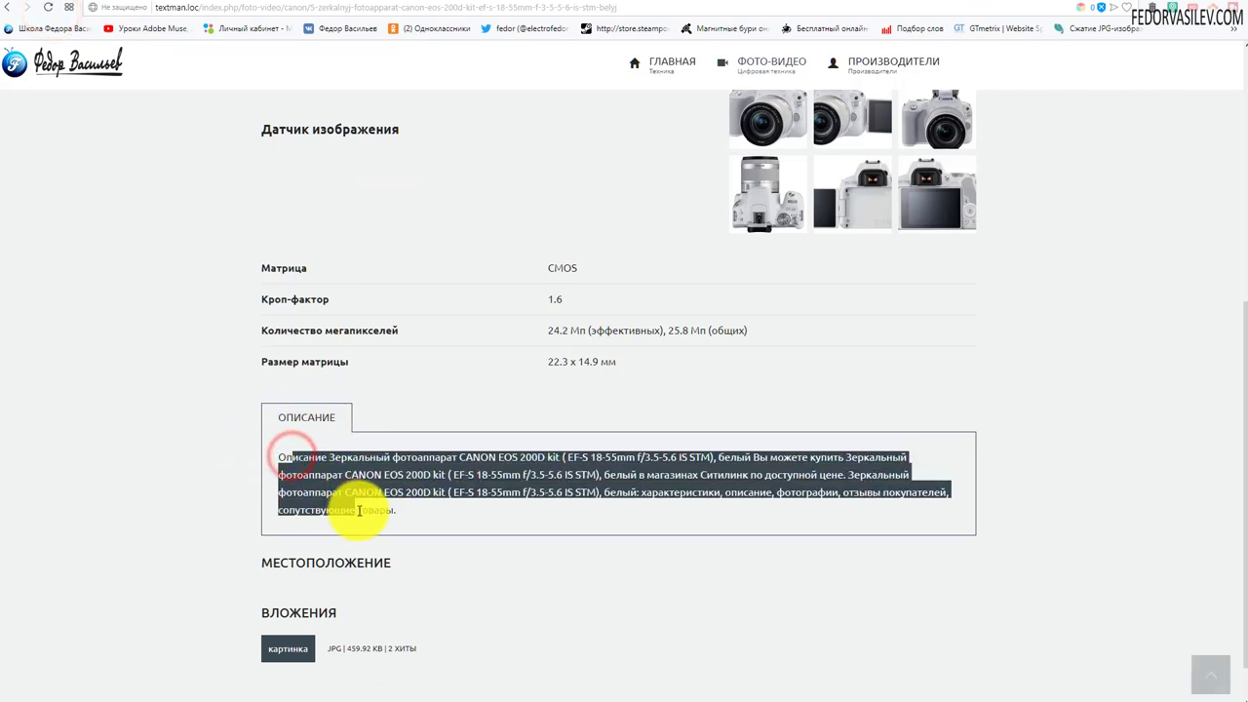
left_click(431, 517)
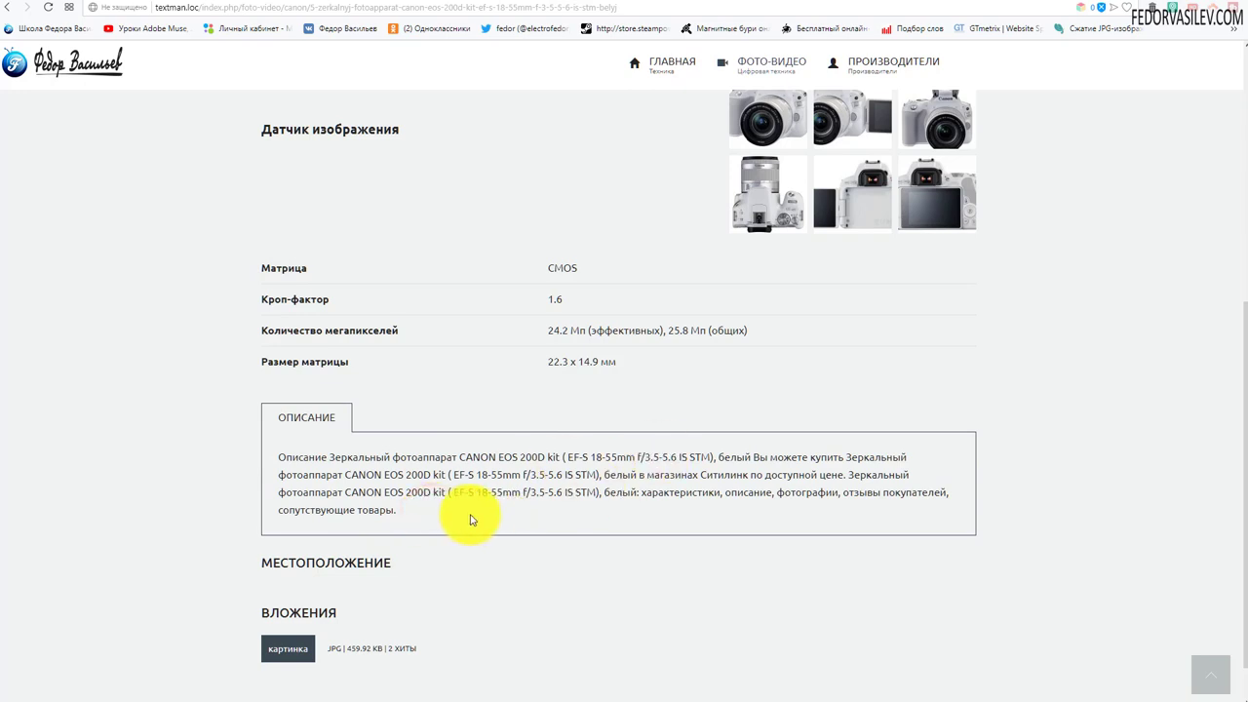
left_click_drag(440, 514, 272, 494)
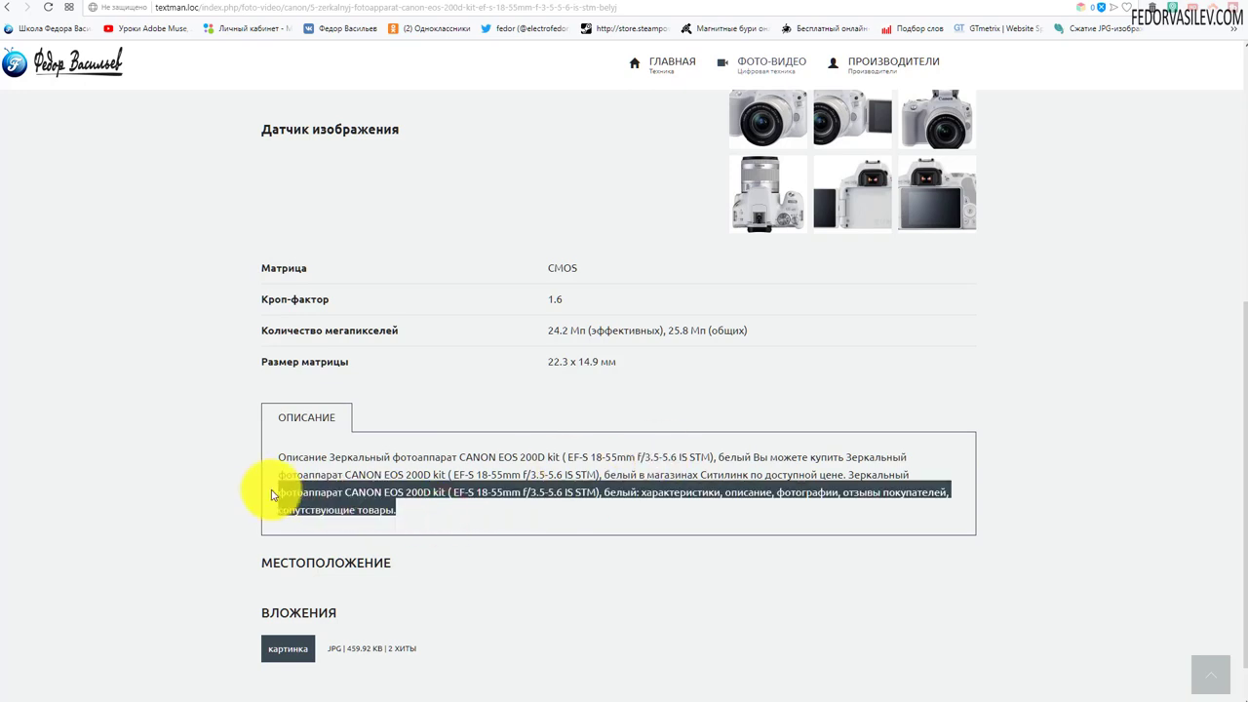
left_click(345, 515)
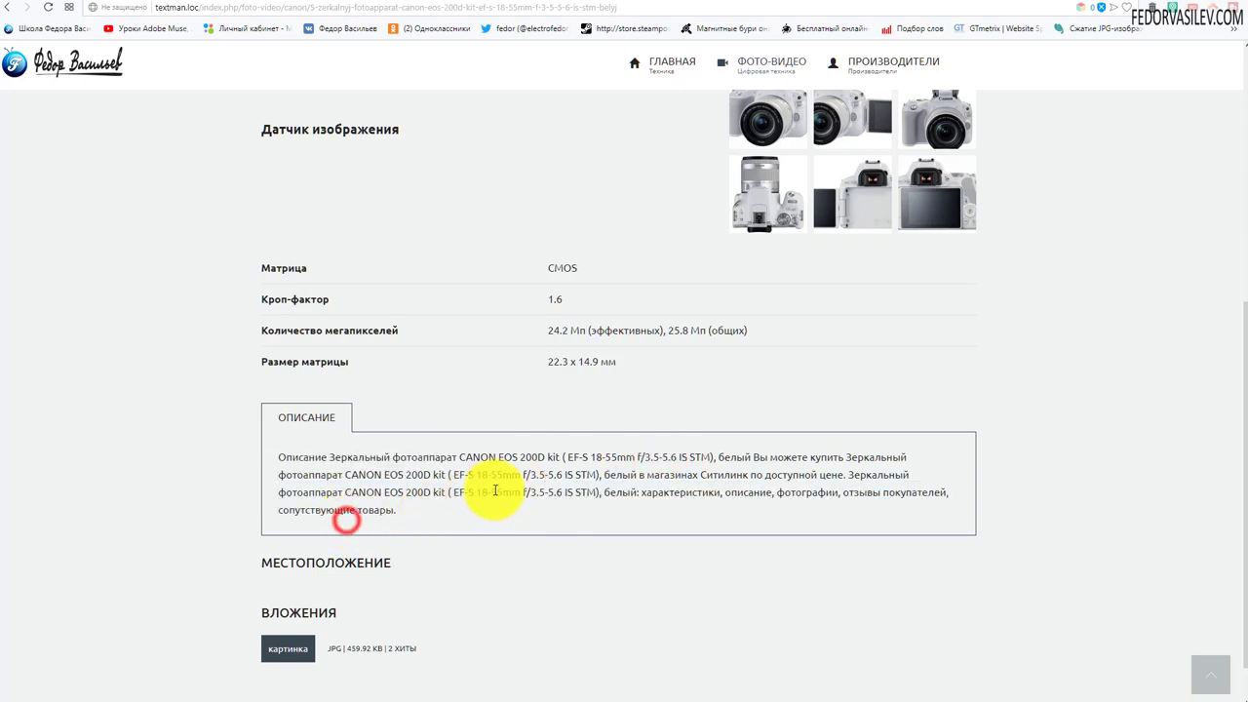
left_click_drag(408, 512, 380, 511)
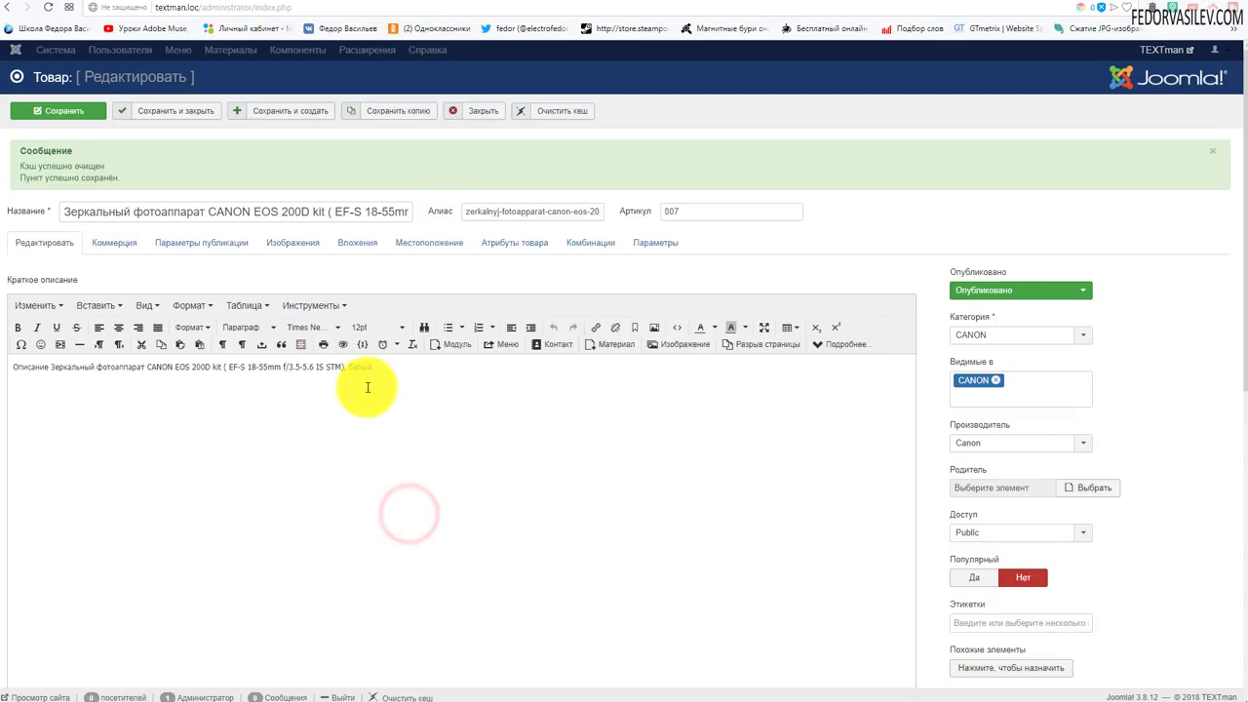
- Switch to the YouTube page of "Canon EOS 200D обзор от Фотосклад.ру" and copy the video's embed code
scroll(367, 387, "down", 5)
left_click(373, 359)
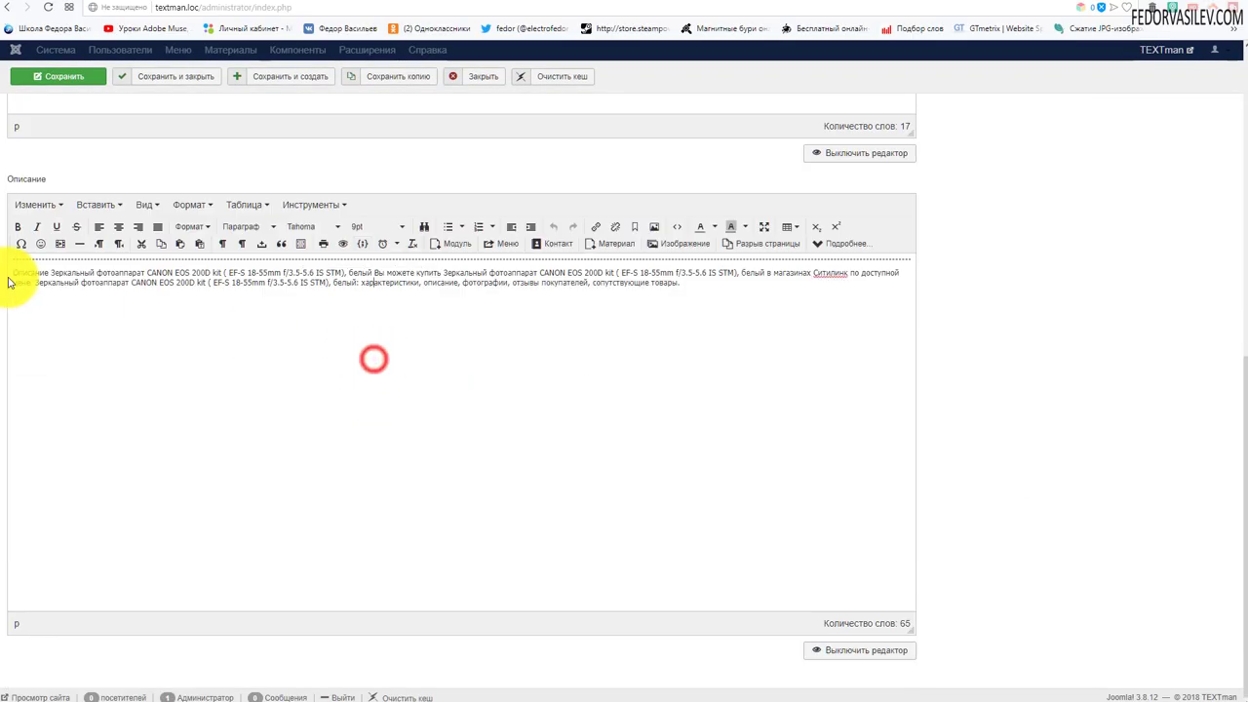
scroll(585, 312, "up", 2)
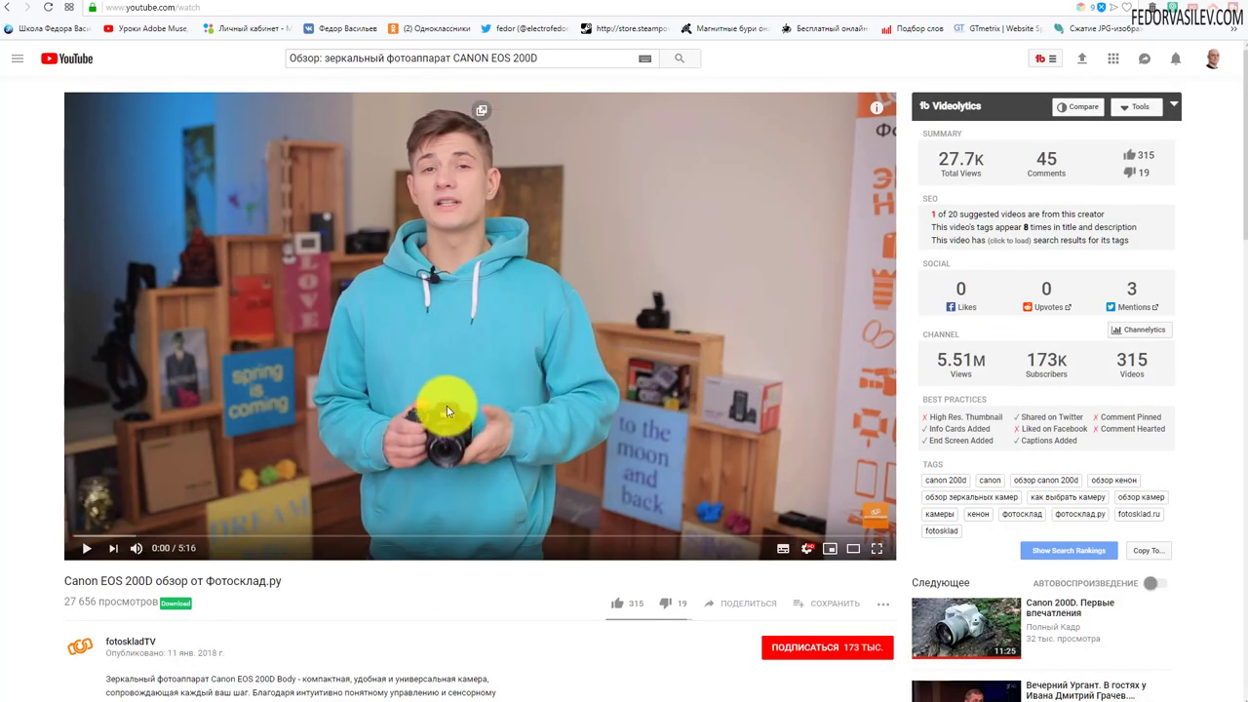
scroll(446, 292, "down", 4)
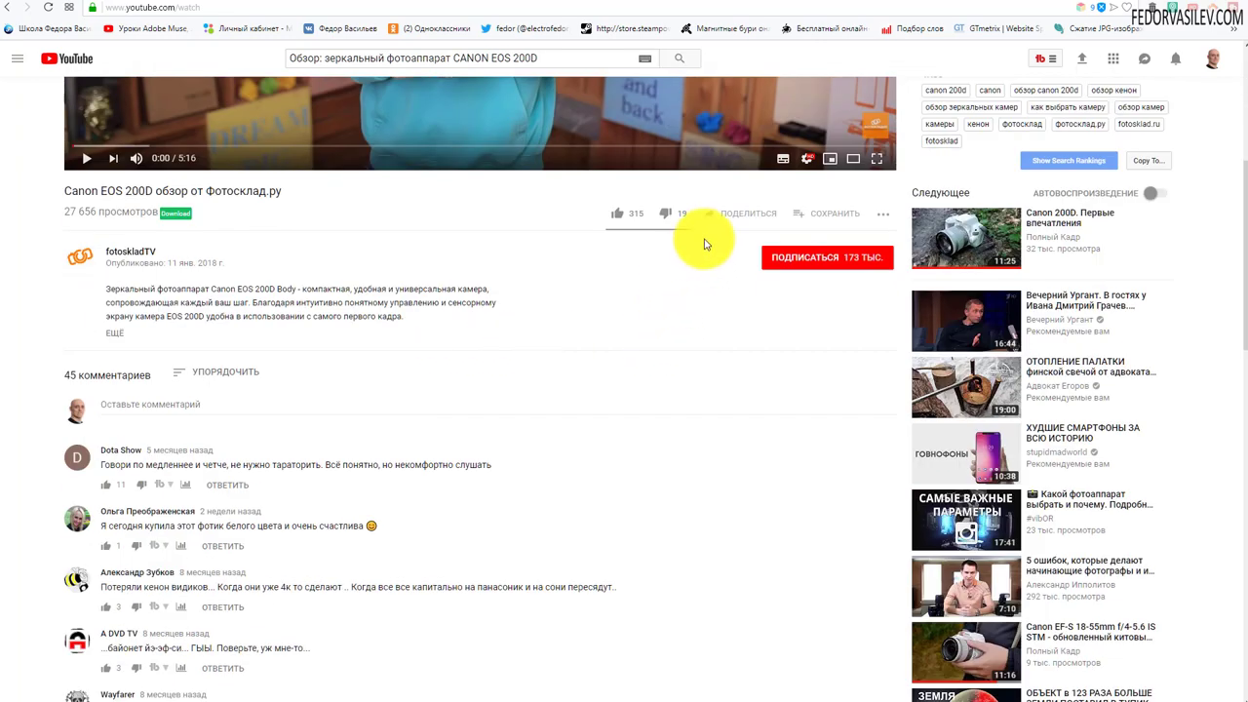
left_click(747, 216)
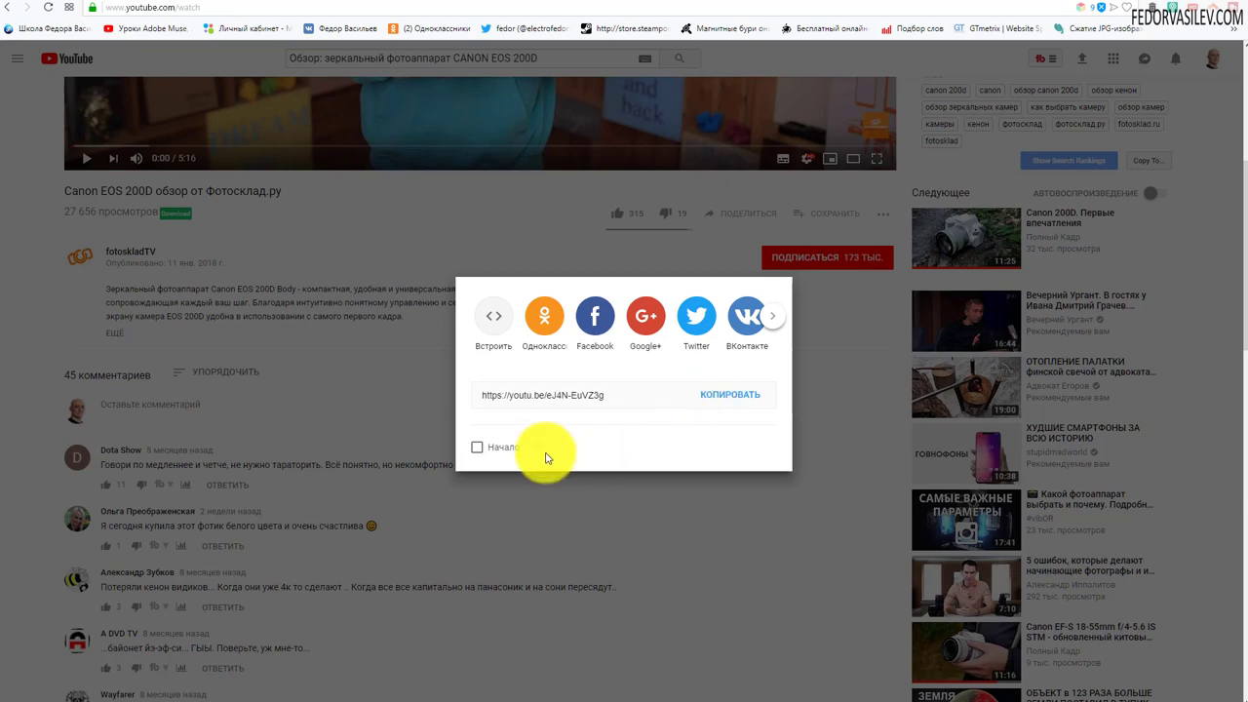
left_click(494, 317)
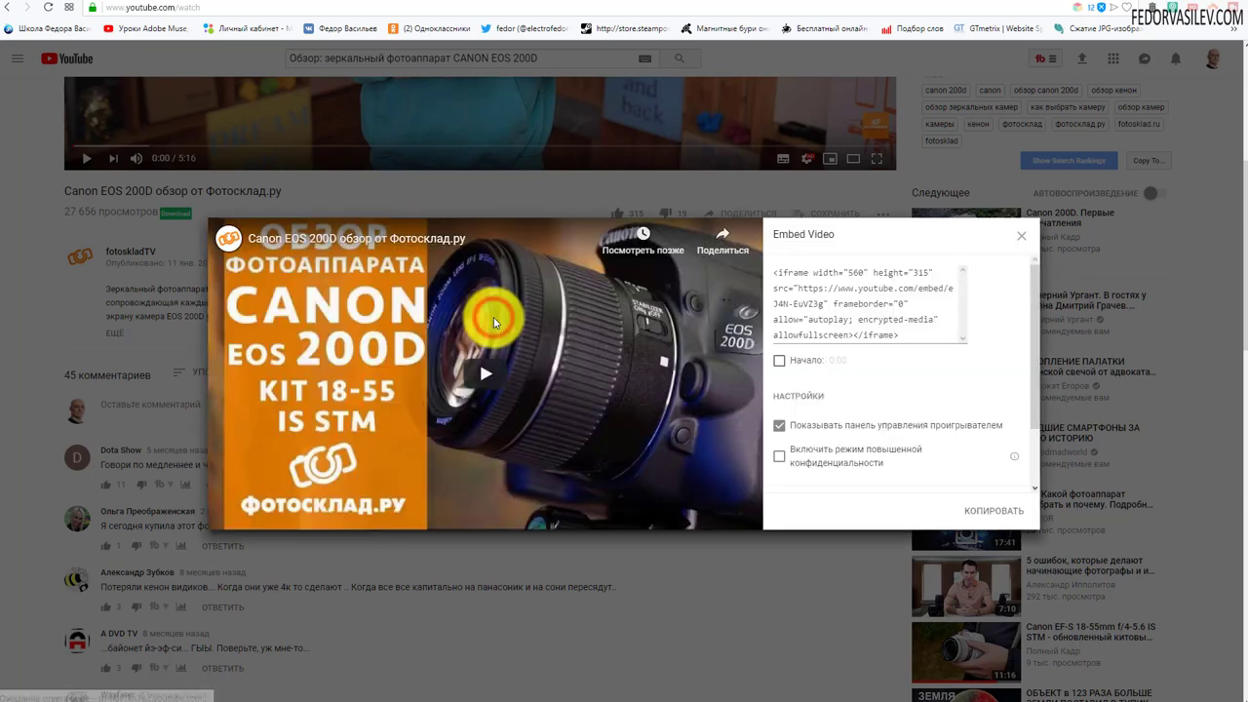
left_click(785, 285)
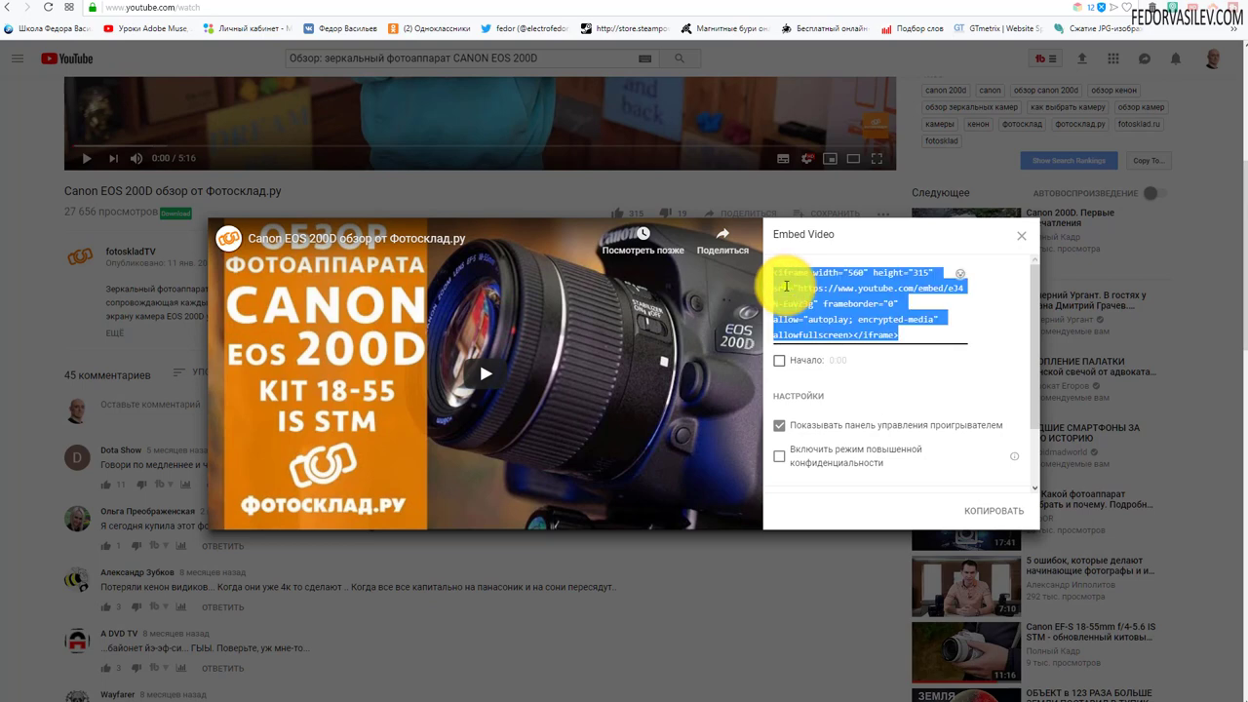
right_click(786, 286)
left_click(801, 296)
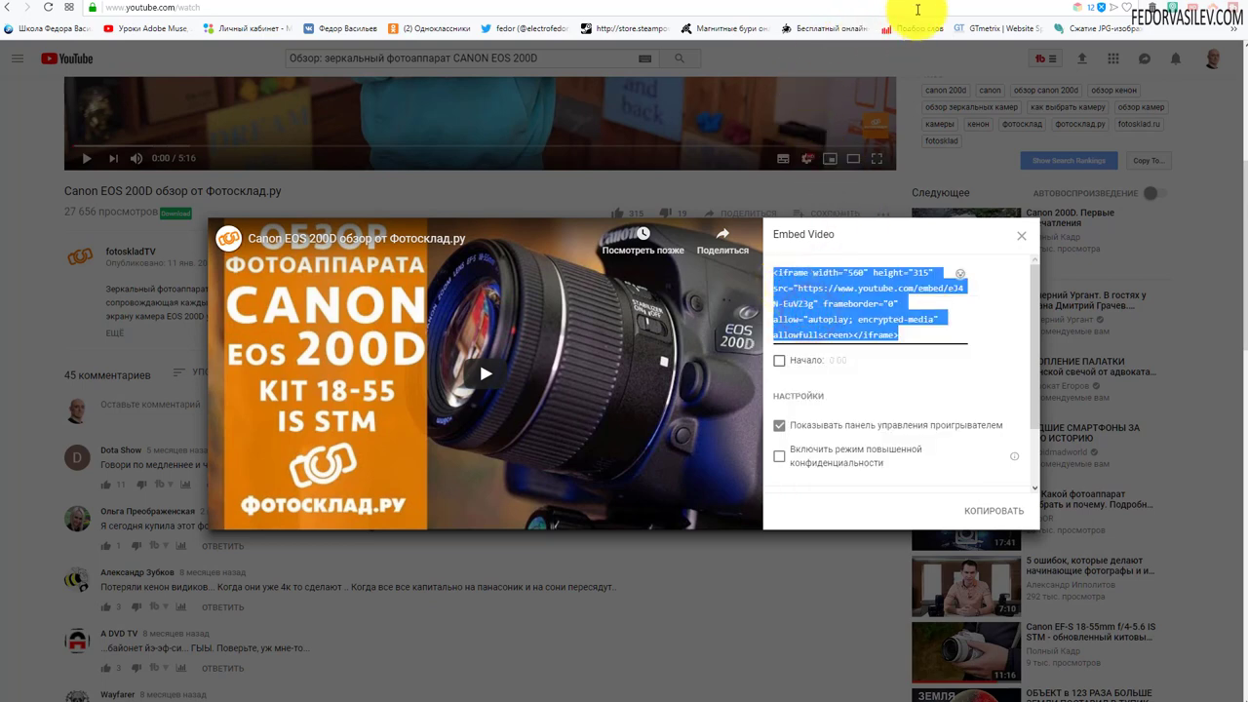
- Back in the product editor, insert a page break after the "Описание" text with "Видео" as both page title and contents name
left_click(943, 3)
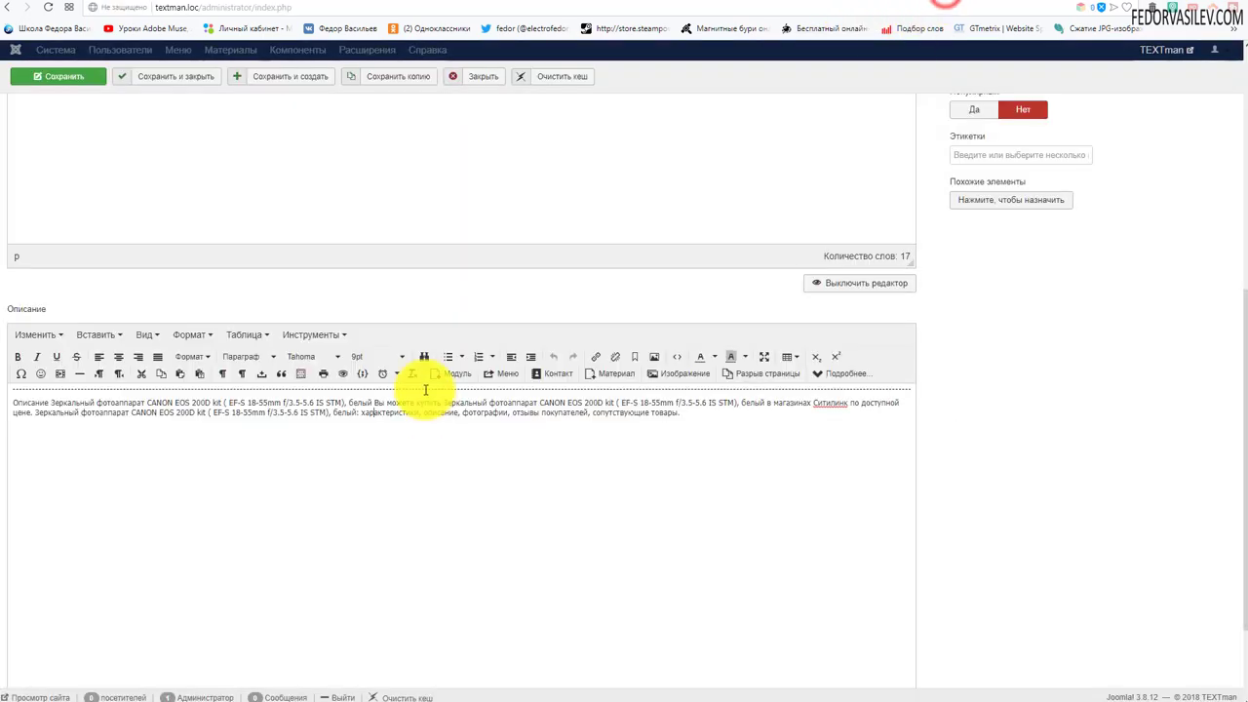
left_click(688, 413)
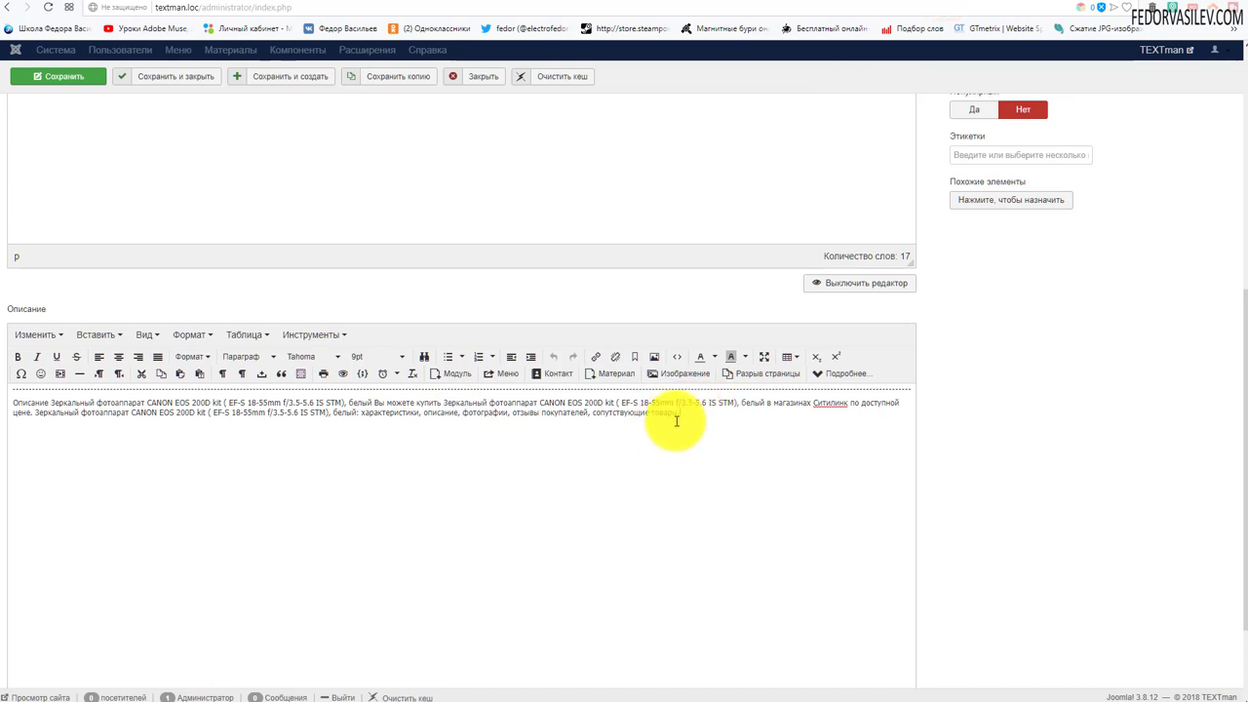
left_click(743, 375)
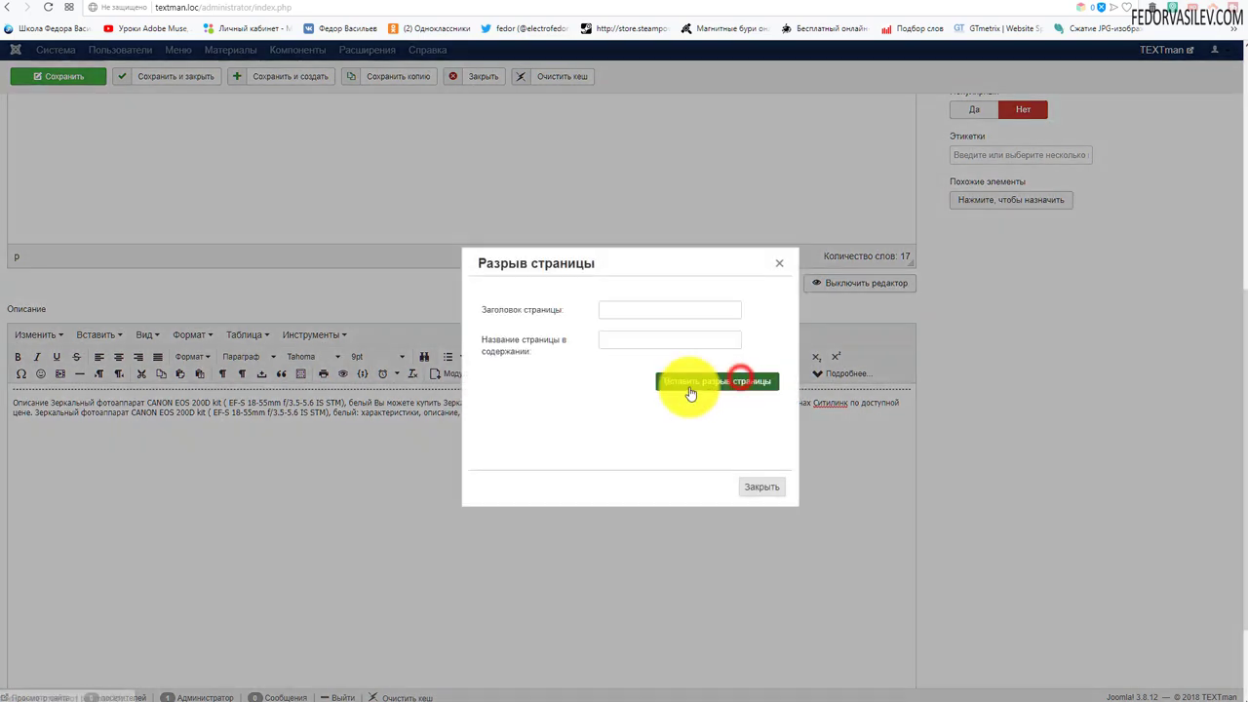
left_click(639, 311)
type("В")
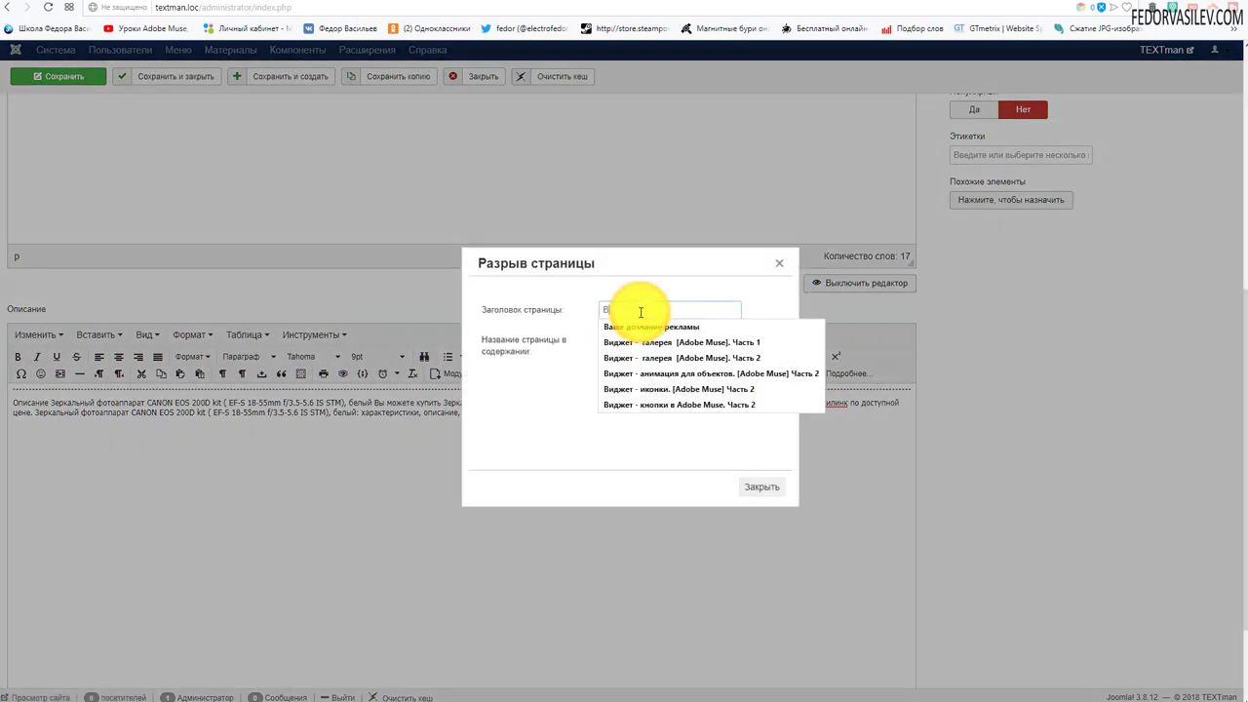
type("идео")
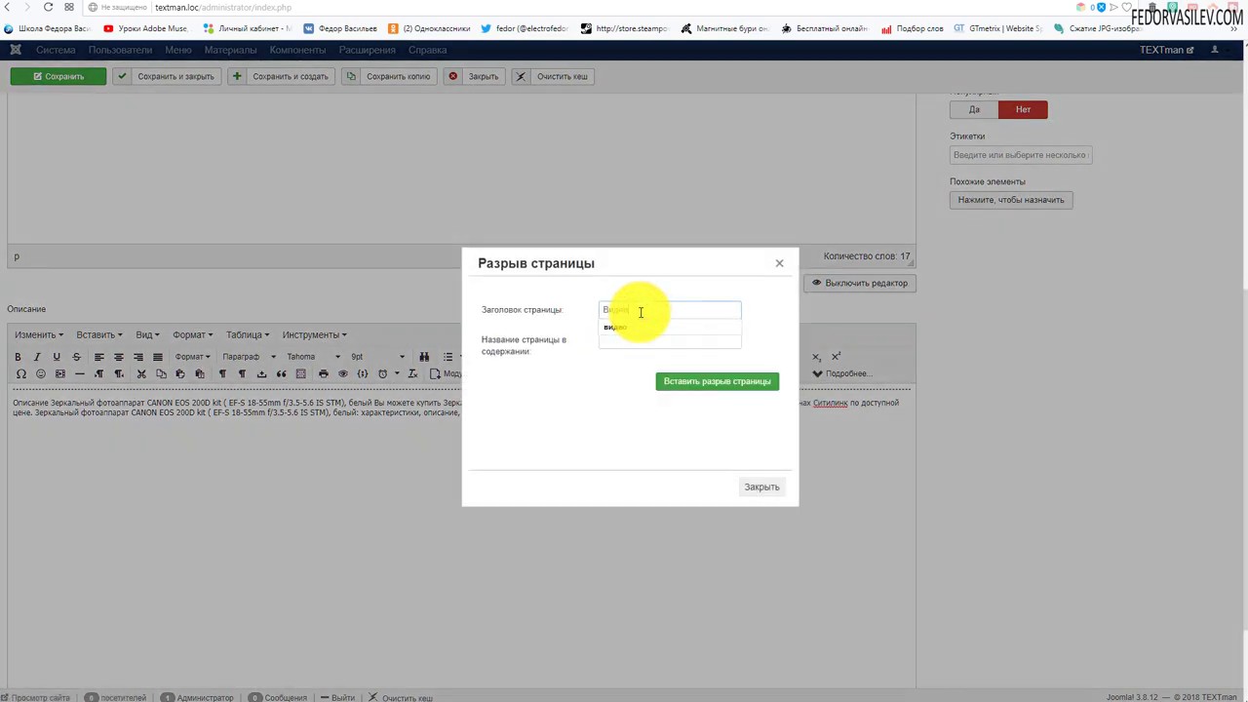
left_click(611, 342)
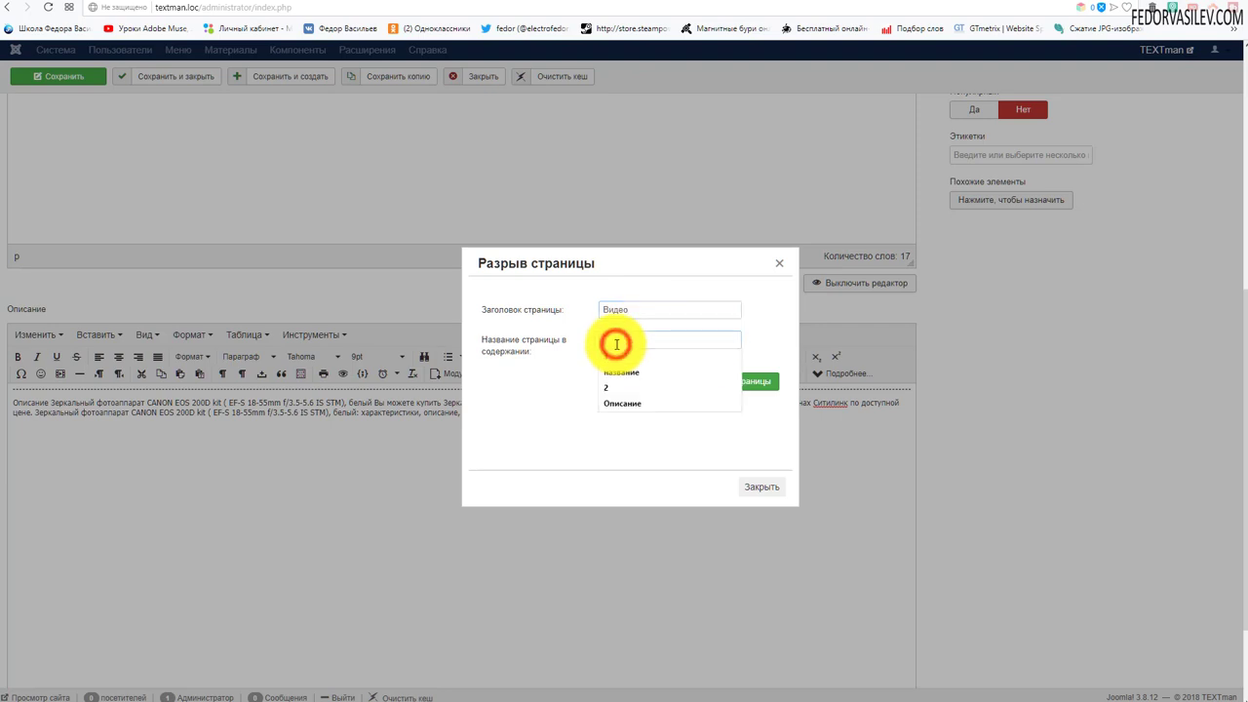
type("Видео")
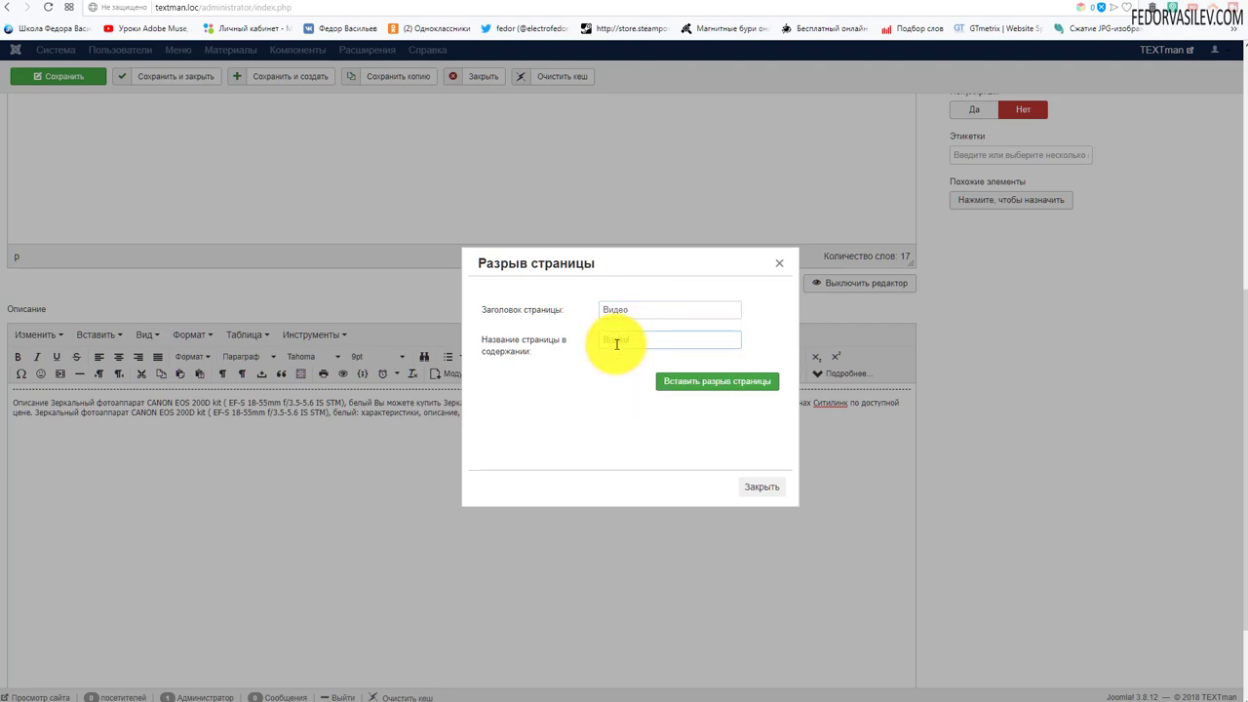
left_click(680, 385)
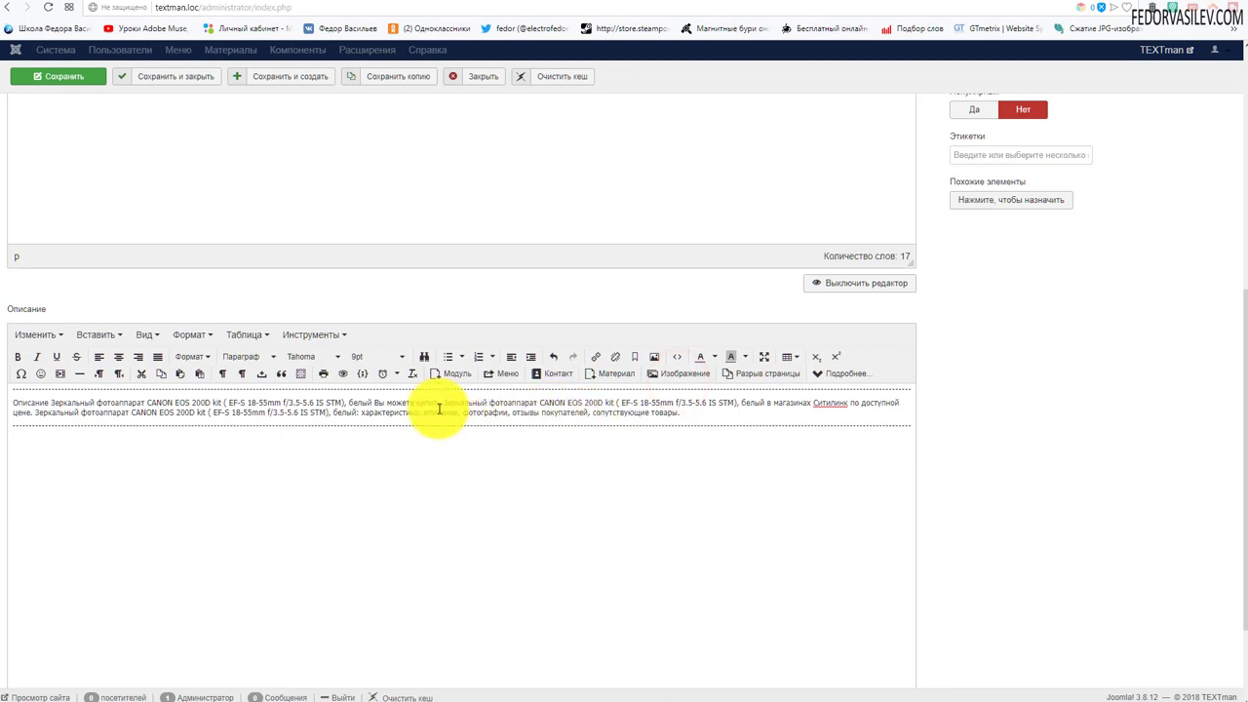
- Paste the copied YouTube iframe code into the paragraph after the "Видео" page break in the source code and apply it
left_click(678, 363)
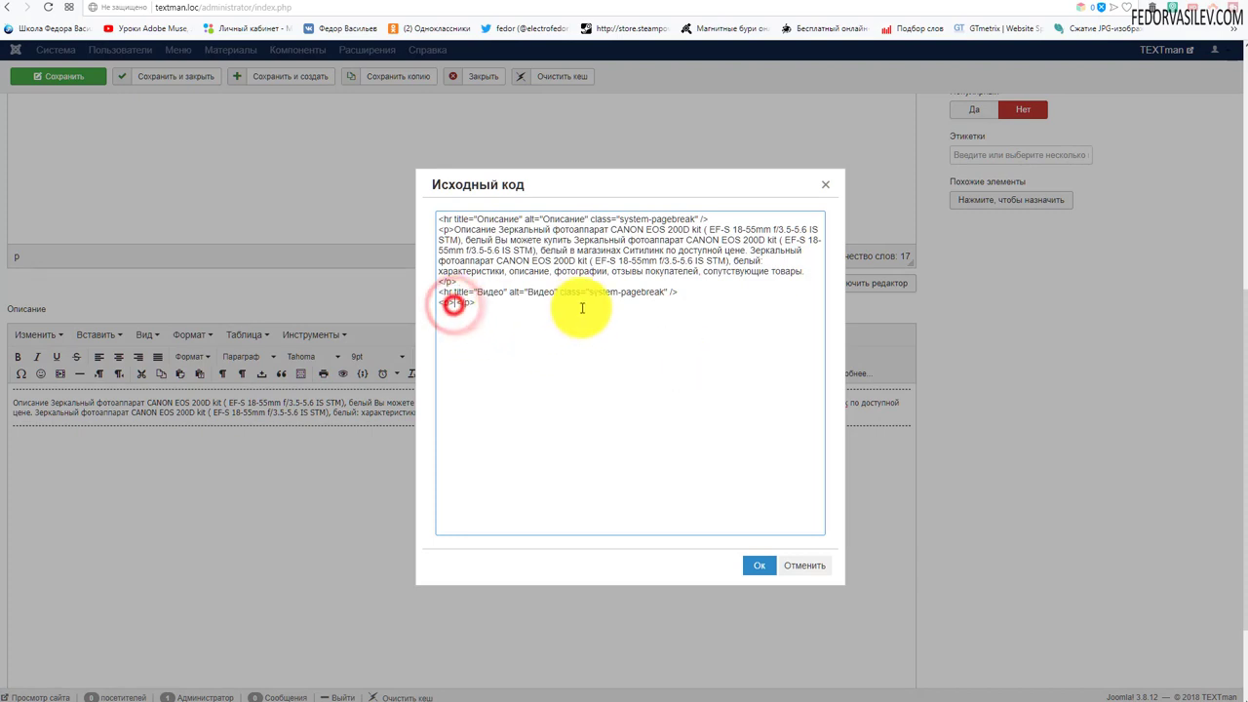
left_click_drag(678, 293, 430, 303)
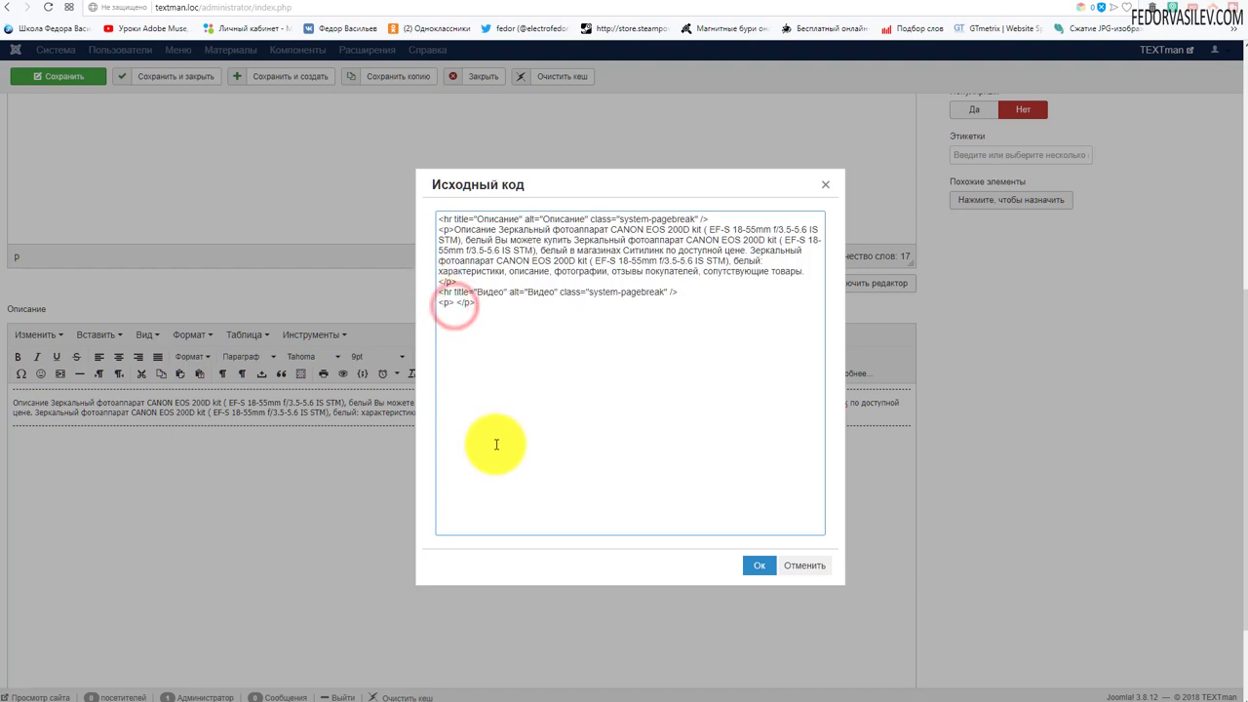
key("ctrl+v")
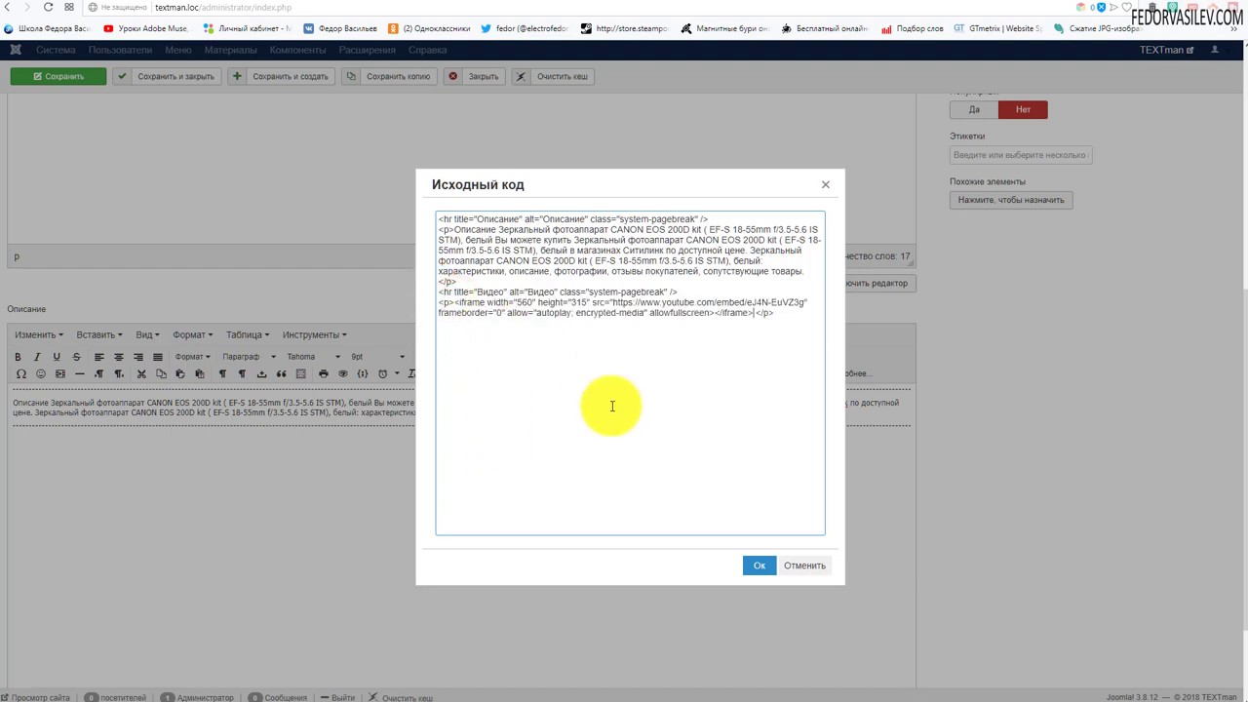
left_click(762, 565)
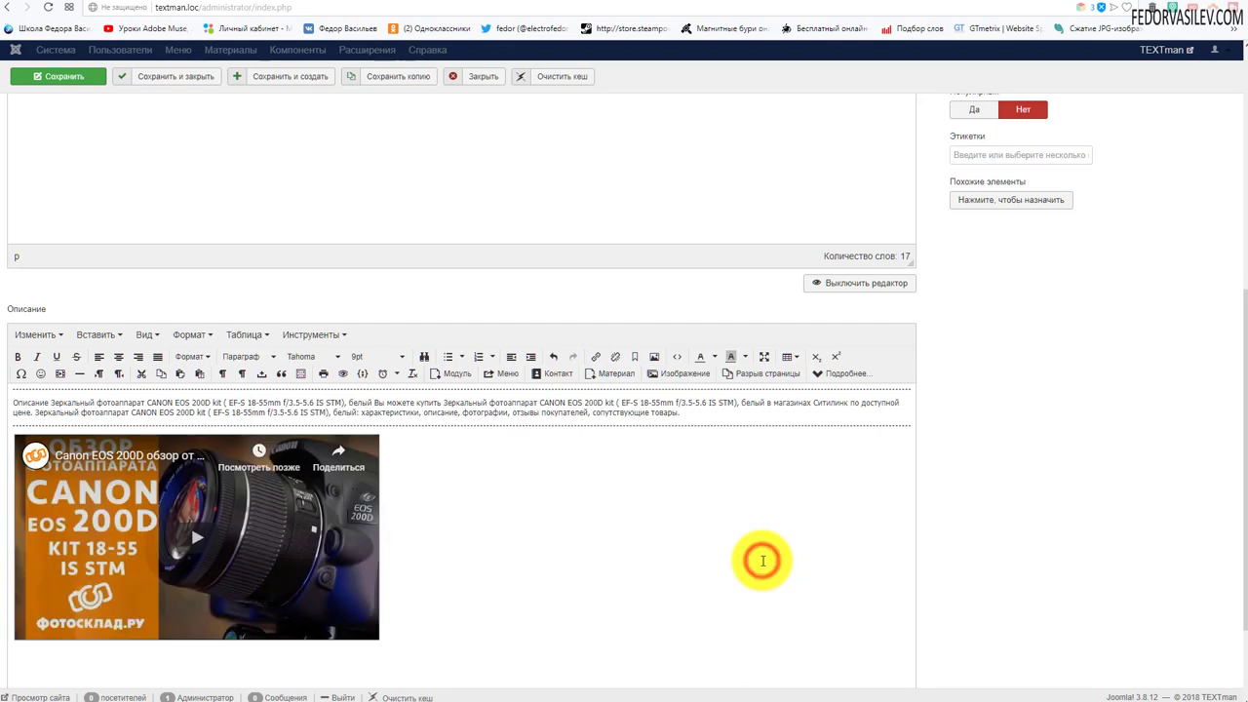
- Test playback of the embedded video inside the "Описание" editor, pause it, and save the product
scroll(571, 442, "down", 2)
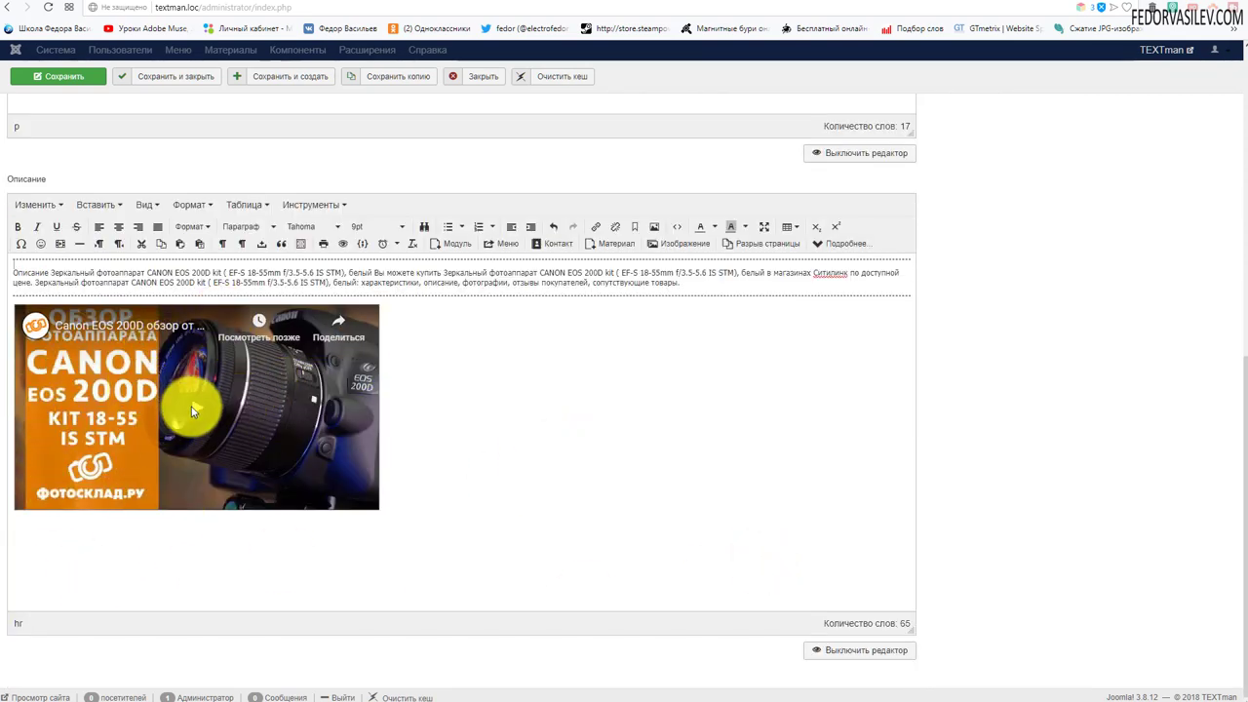
left_click(186, 410)
left_click(186, 417)
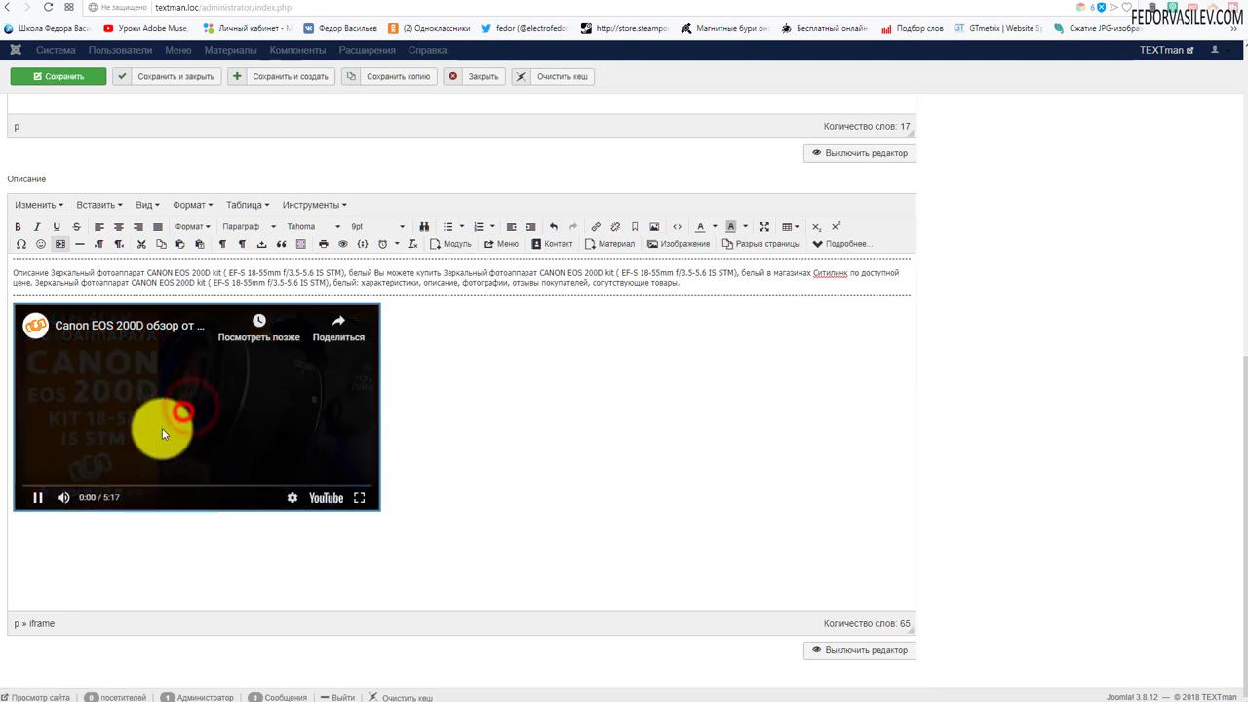
left_click(35, 498)
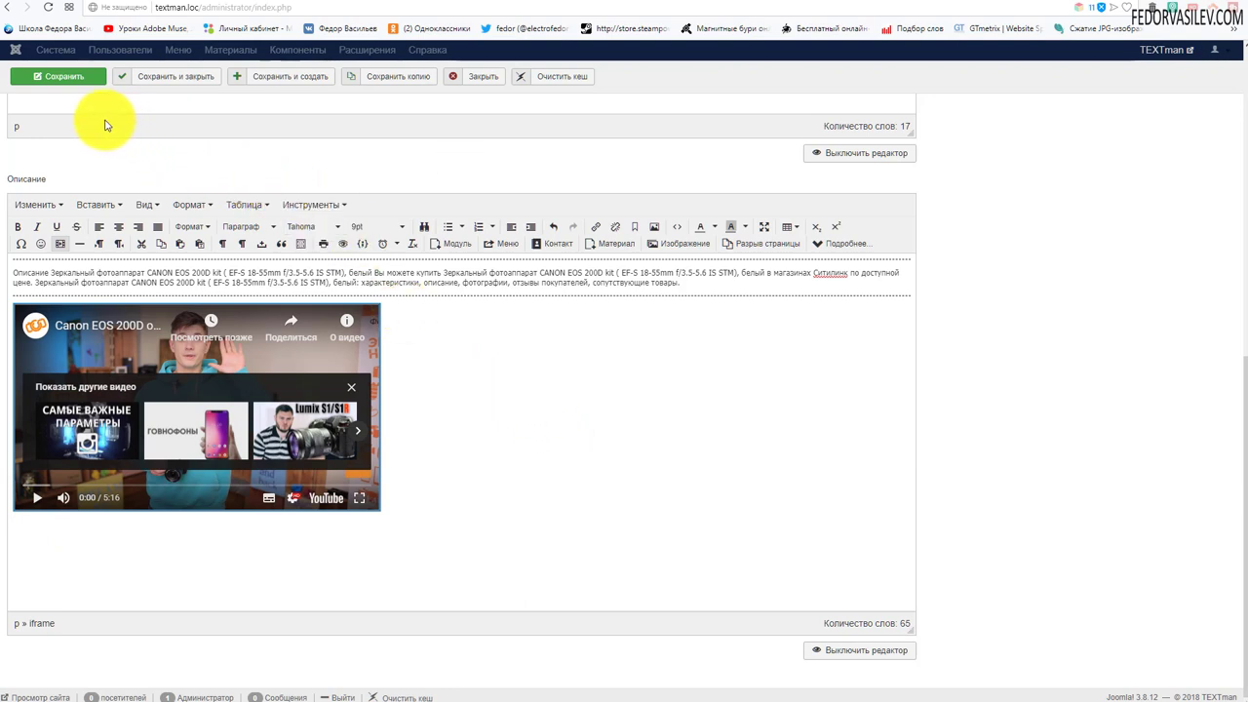
left_click(61, 78)
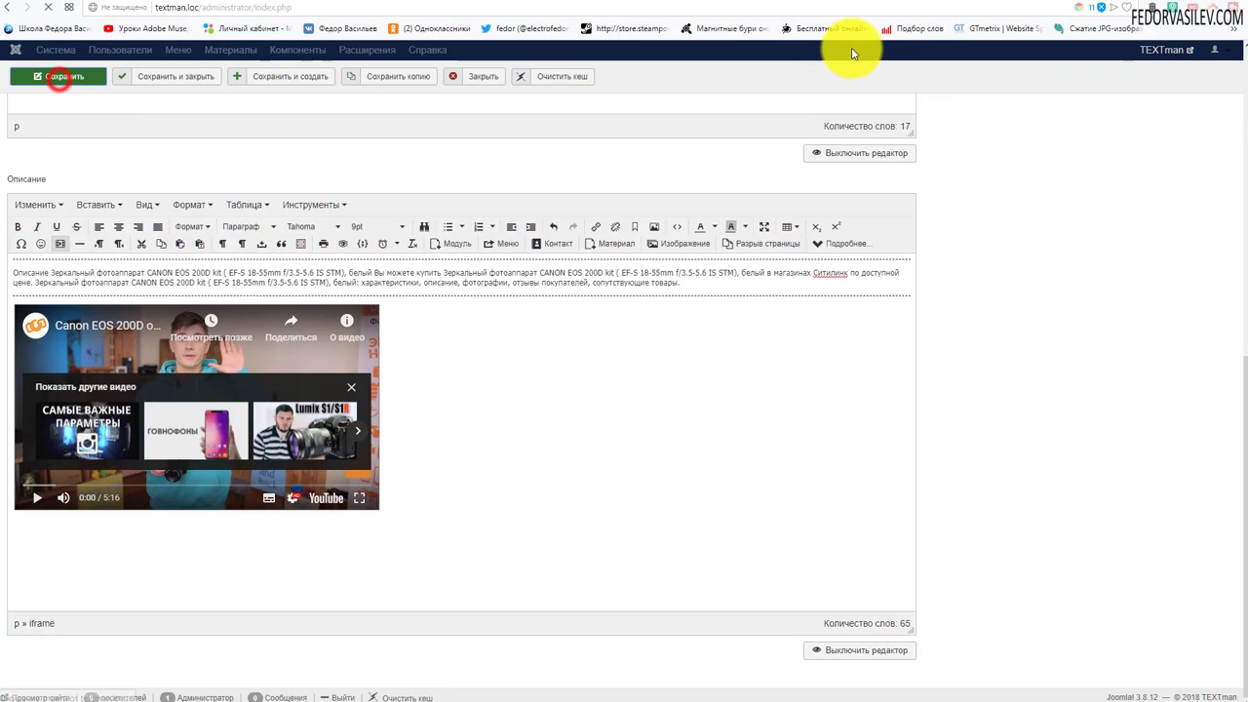
- Reload the product page on the site, test the video in the "Видео" tab including full screen, and return to the "Описание" tab
left_click(990, 6)
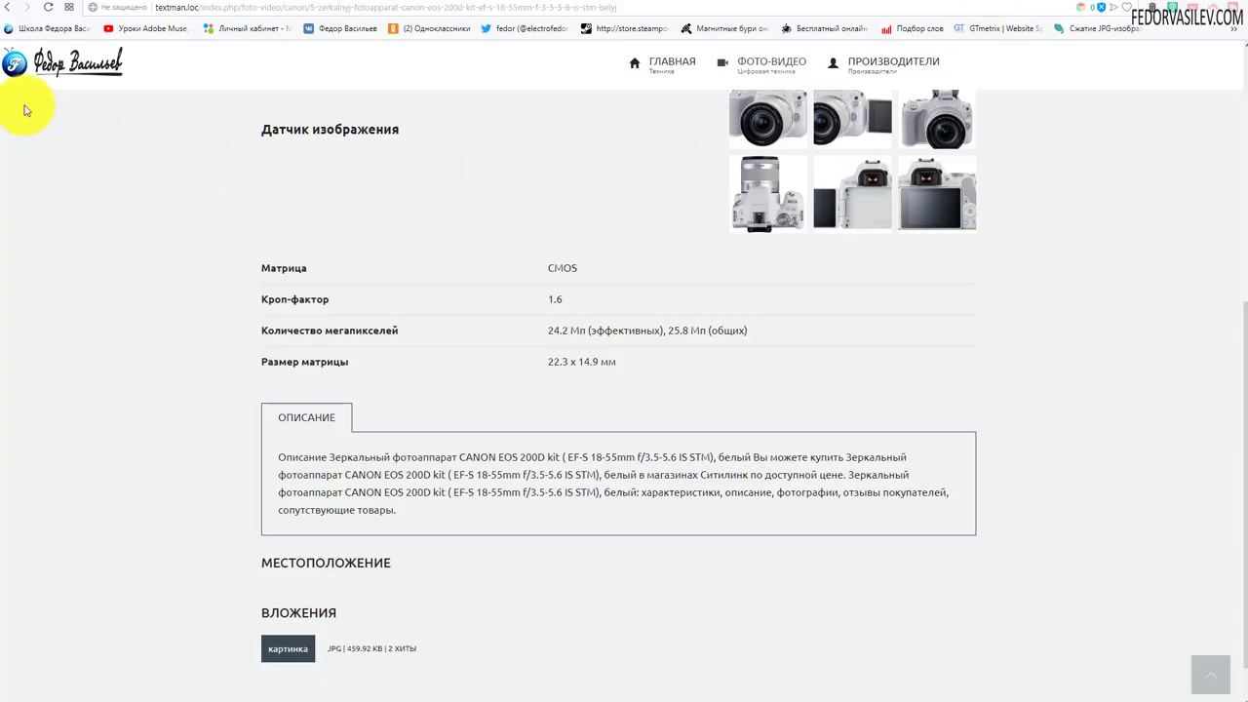
left_click(48, 10)
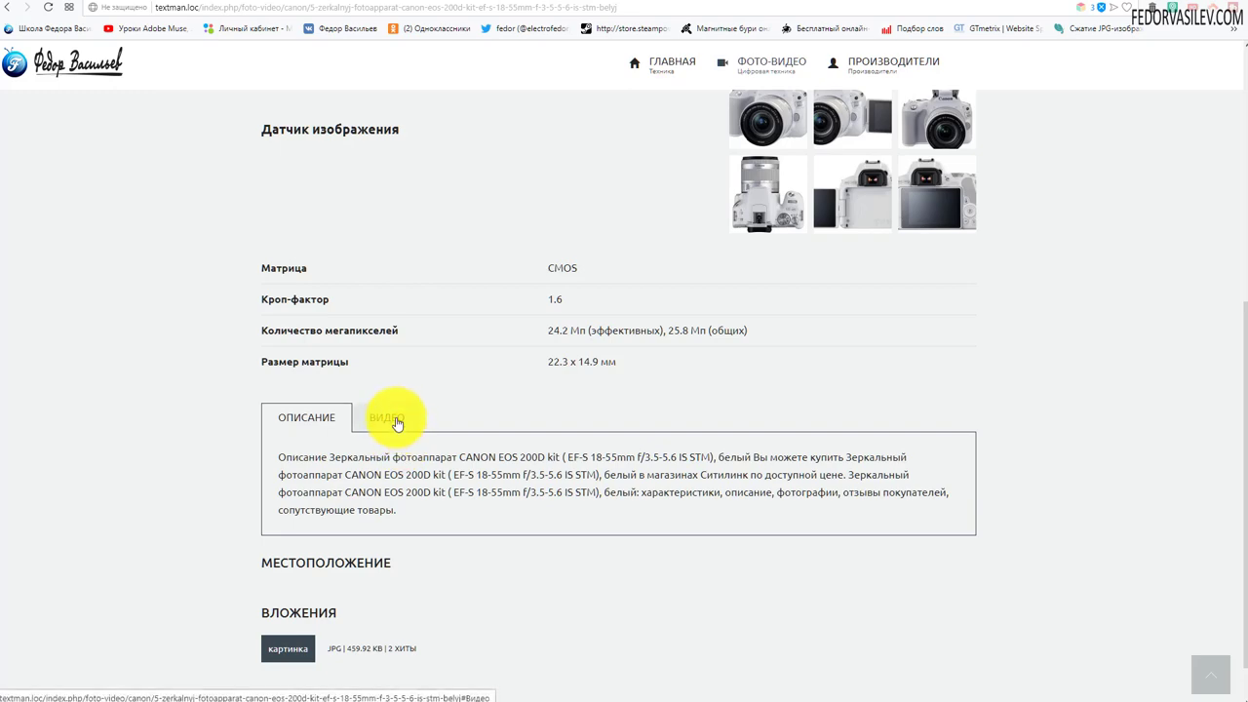
left_click(389, 418)
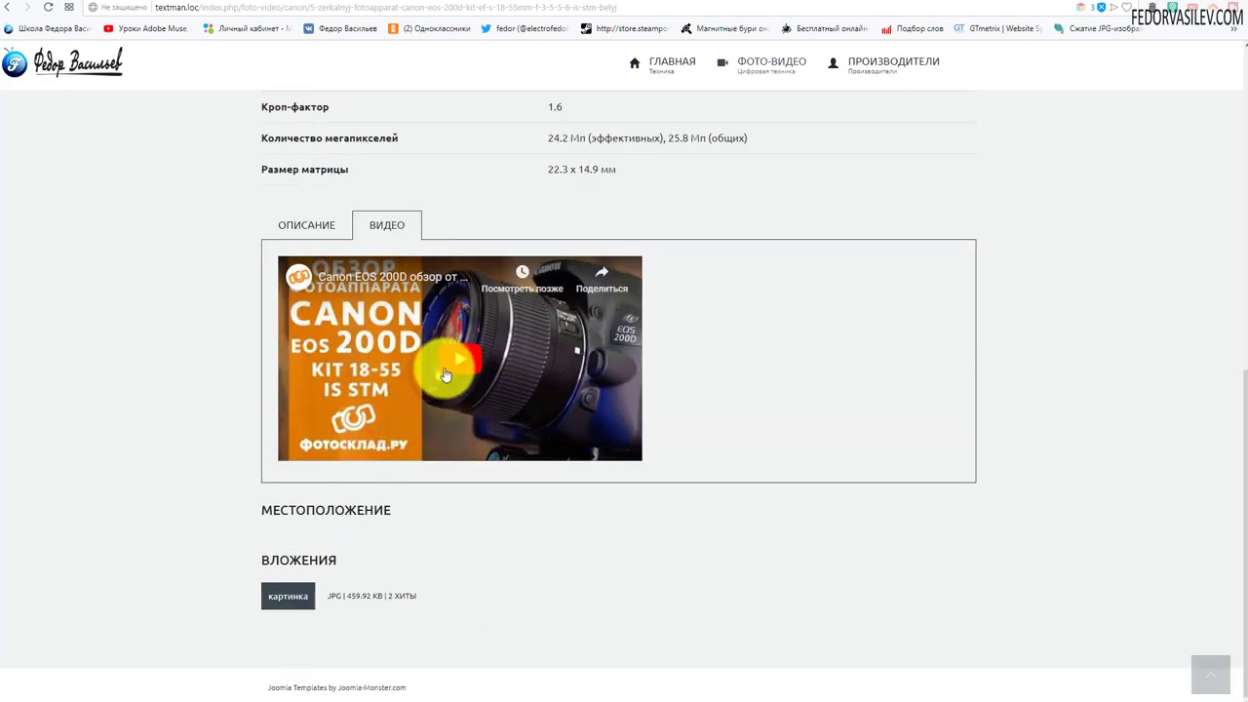
left_click(457, 369)
left_click(300, 449)
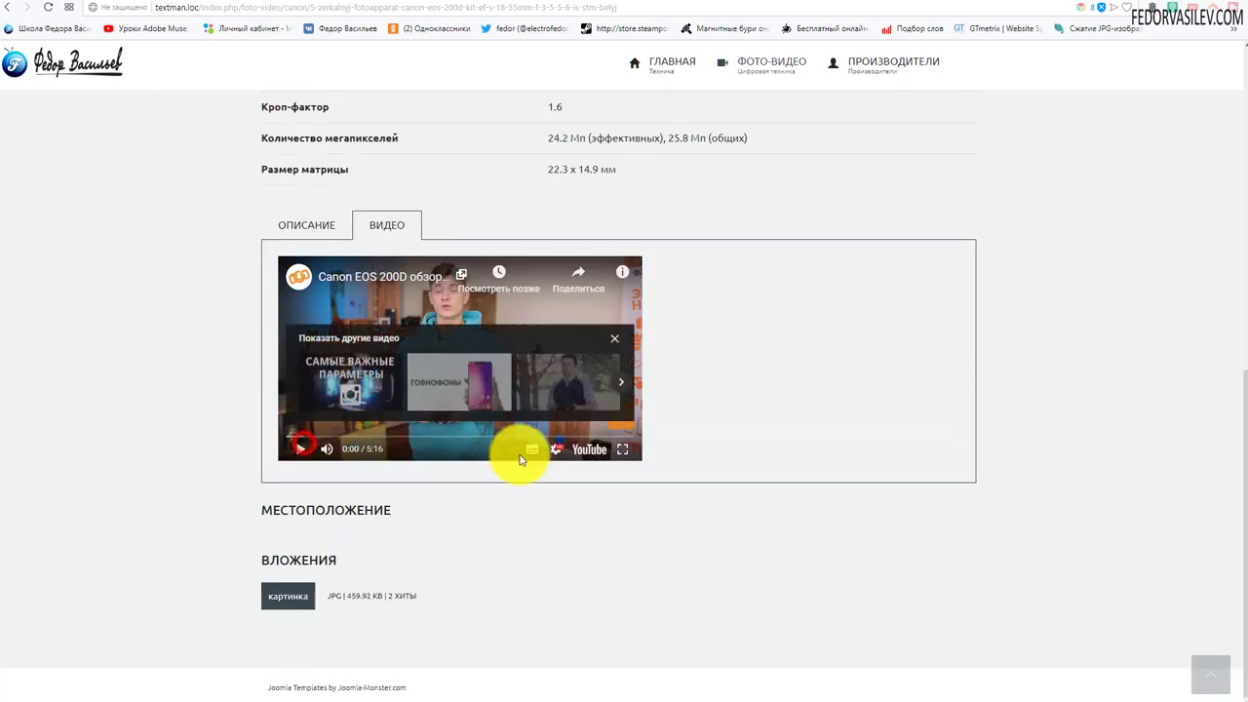
left_click(615, 451)
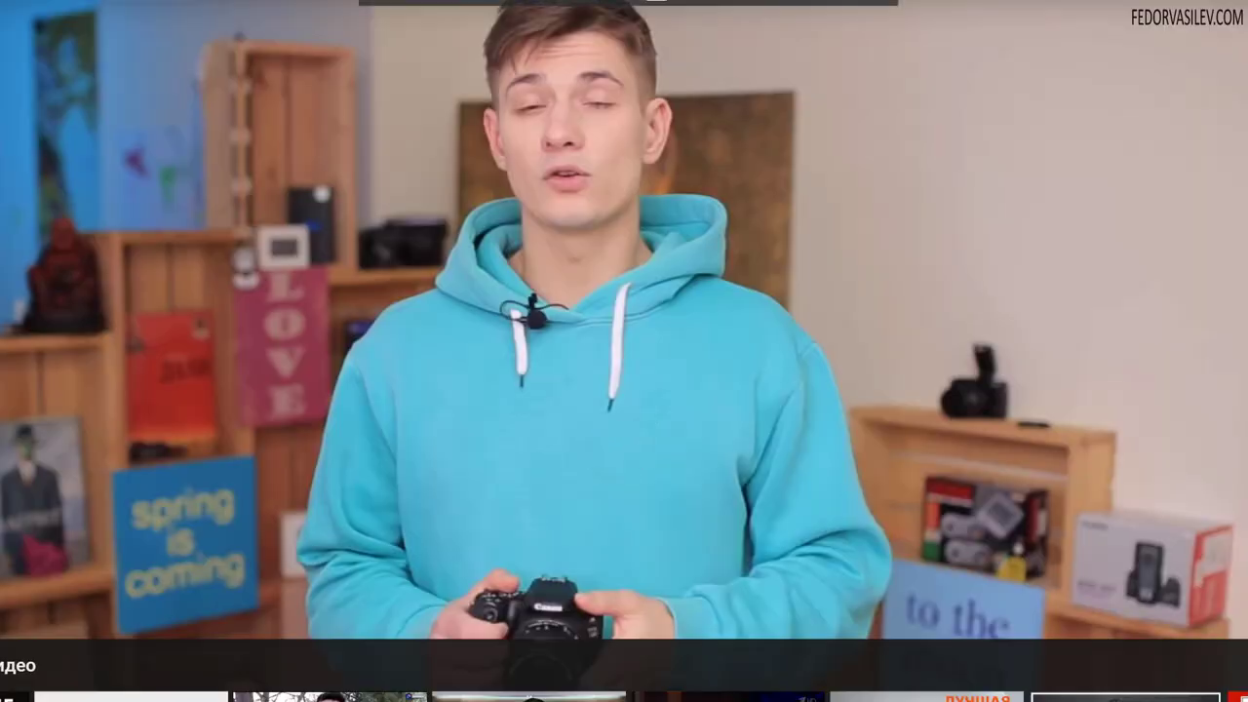
key("Escape")
left_click(312, 228)
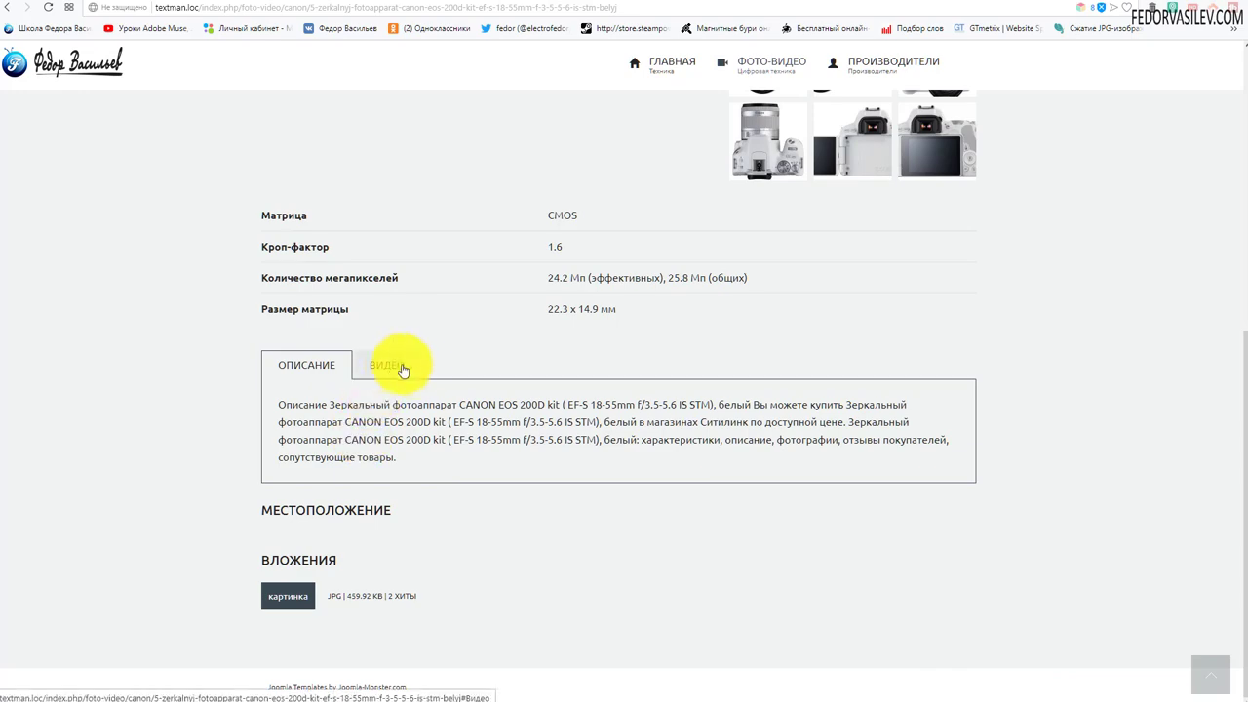
- Open the developer tools' mobile view of the product page and examine the layout of the "Описание" and "Видео" tabs
key("ctrl+shift+i")
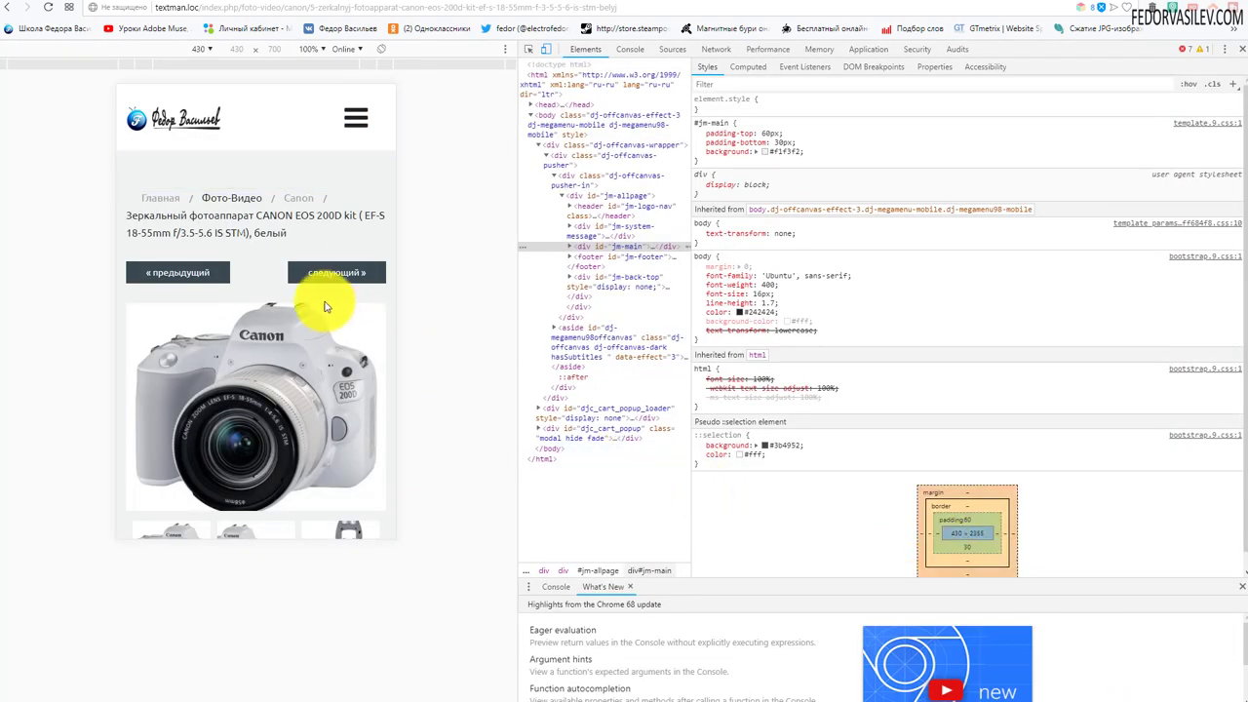
scroll(283, 238, "down", 10)
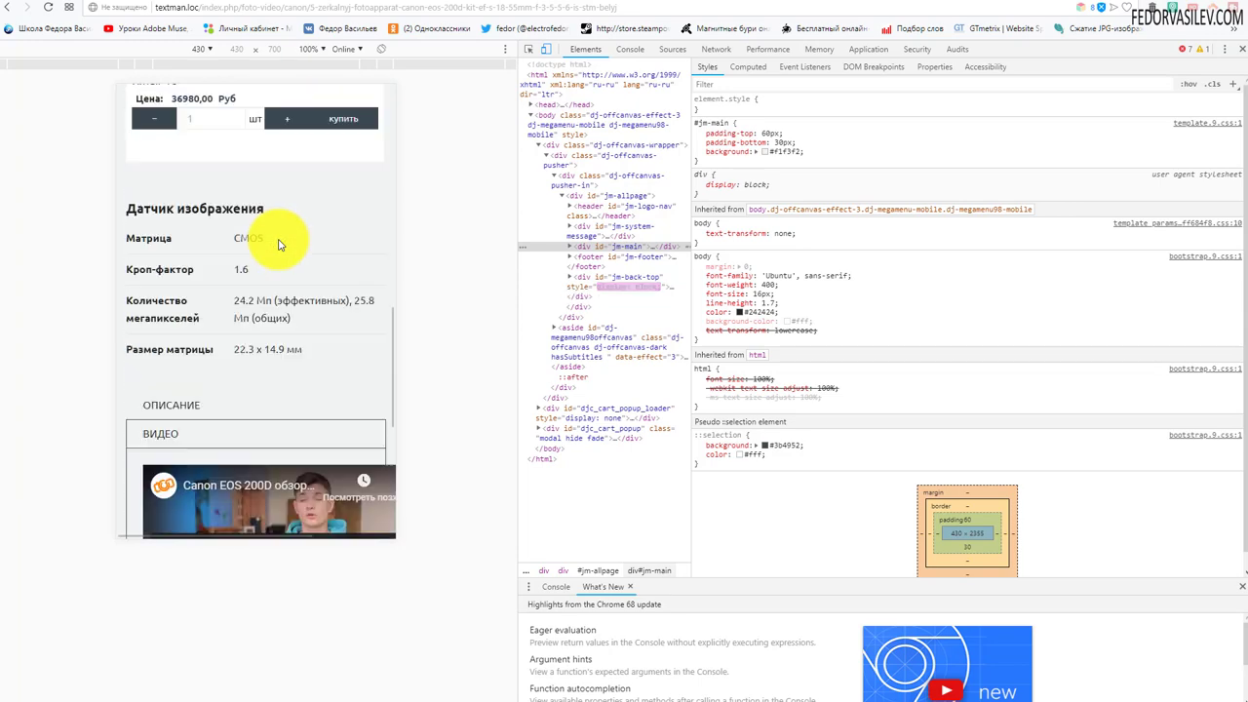
scroll(277, 243, "down", 4)
scroll(288, 215, "up", 1)
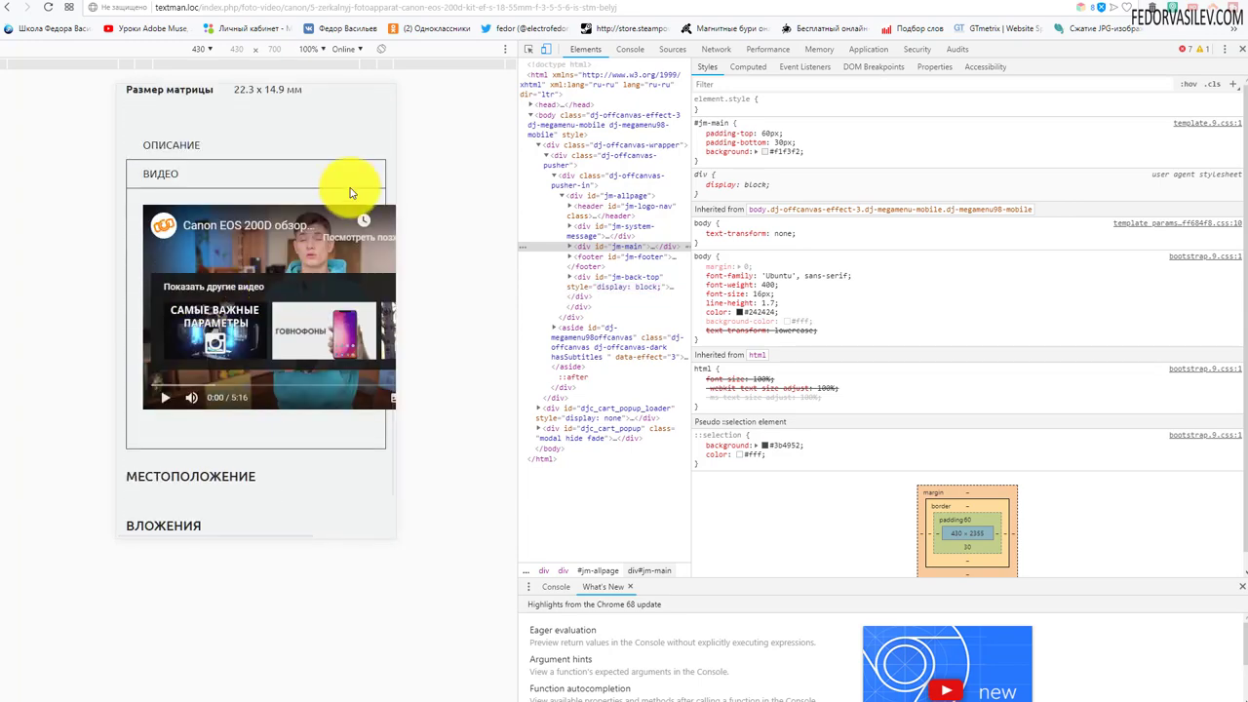
left_click(167, 144)
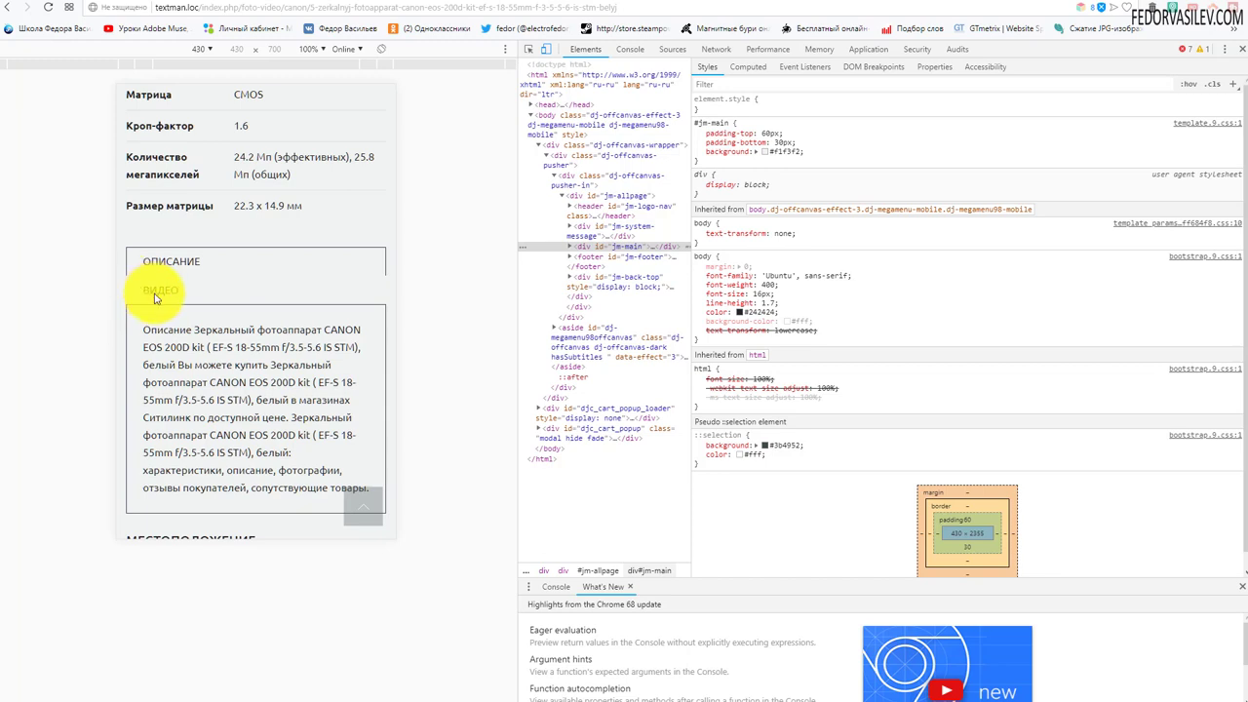
left_click(154, 293)
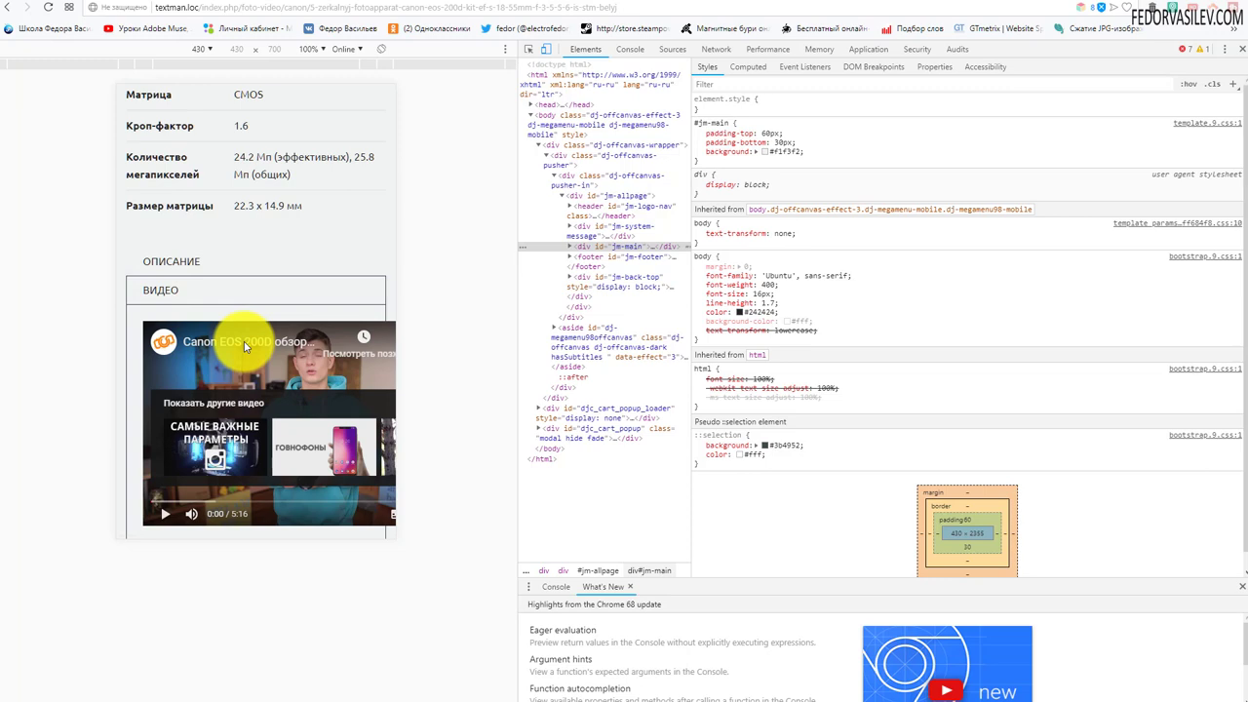
scroll(195, 283, "down", 1)
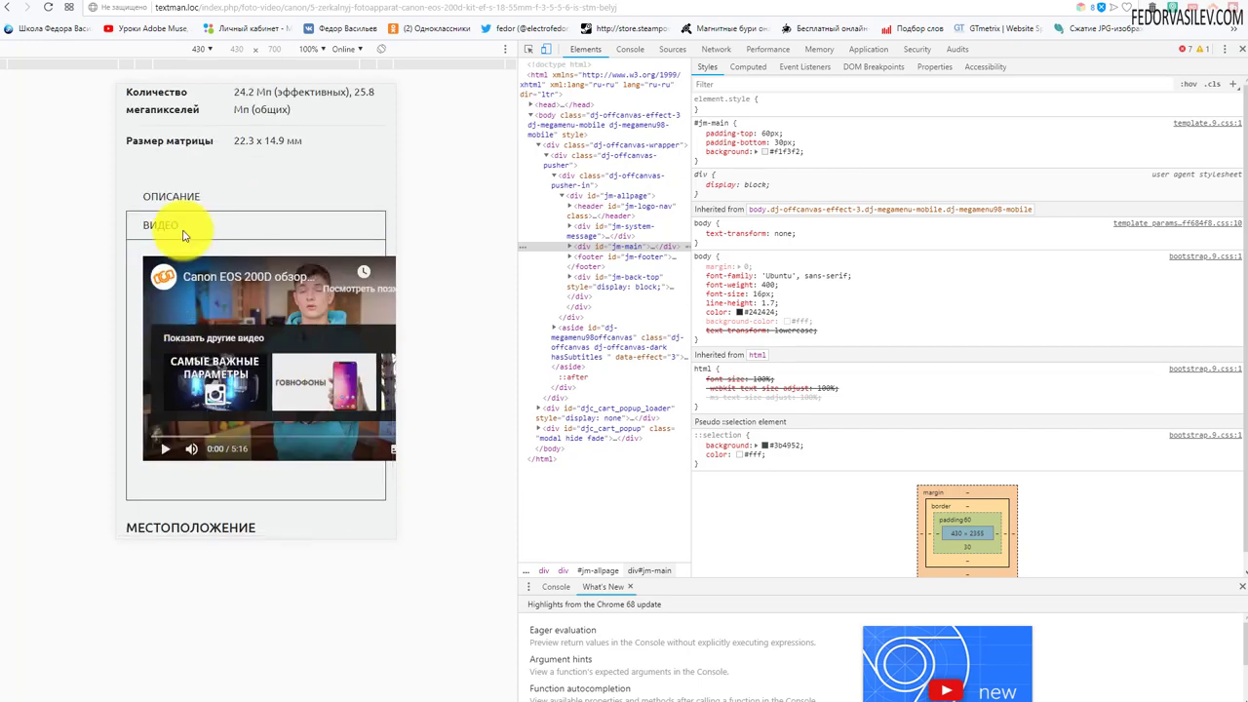
- Compare the "Описание" and "Видео" tabs in the product page's mobile view and close the developer tools
left_click(149, 197)
left_click(159, 292)
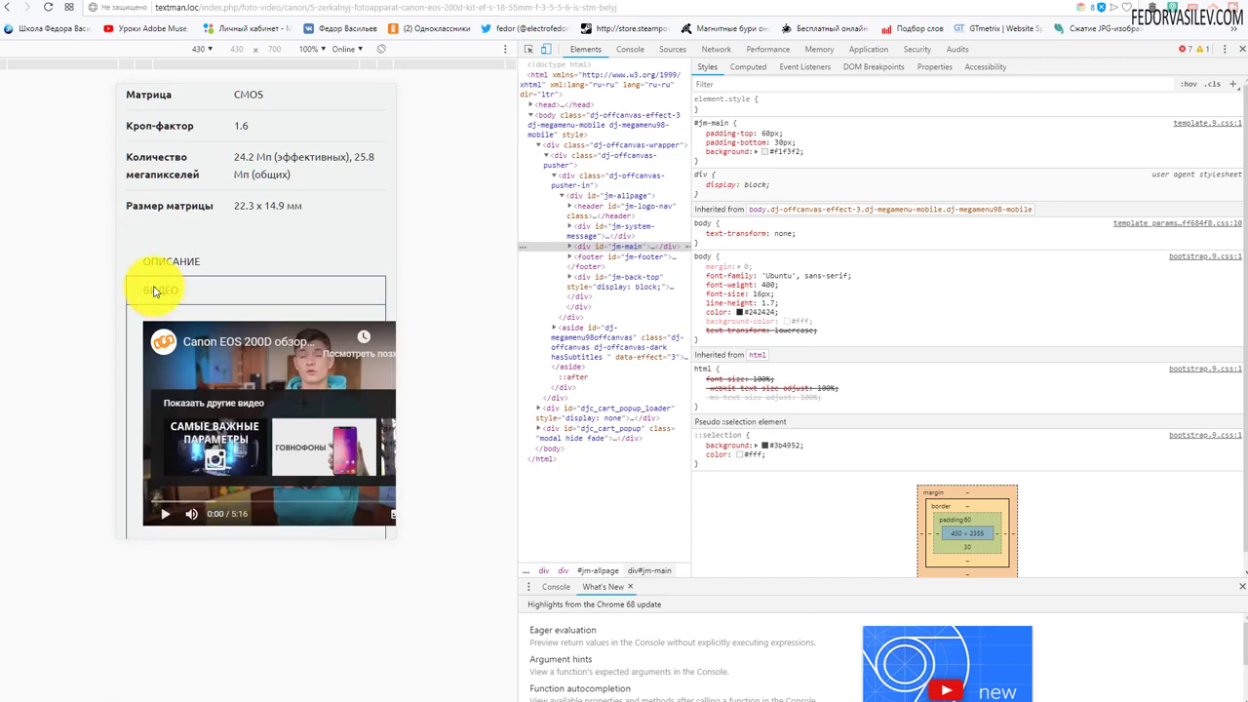
left_click(169, 265)
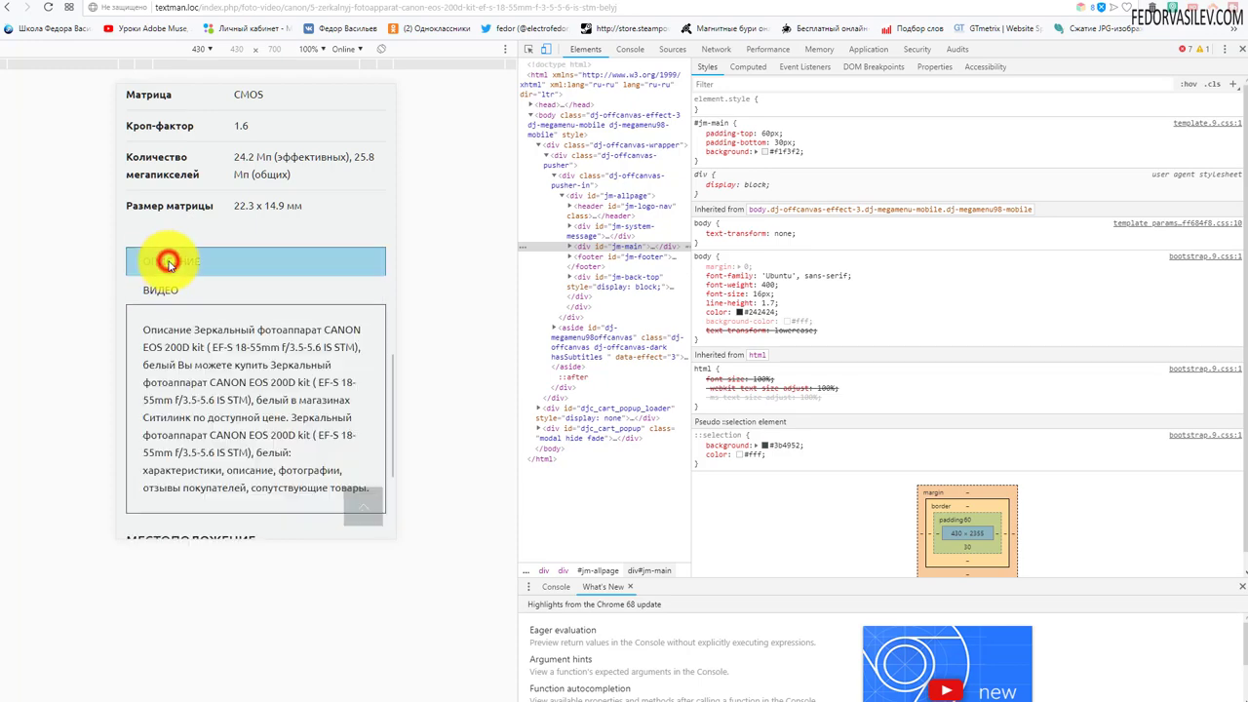
left_click(159, 286)
scroll(153, 297, "up", 4)
scroll(146, 273, "up", 4)
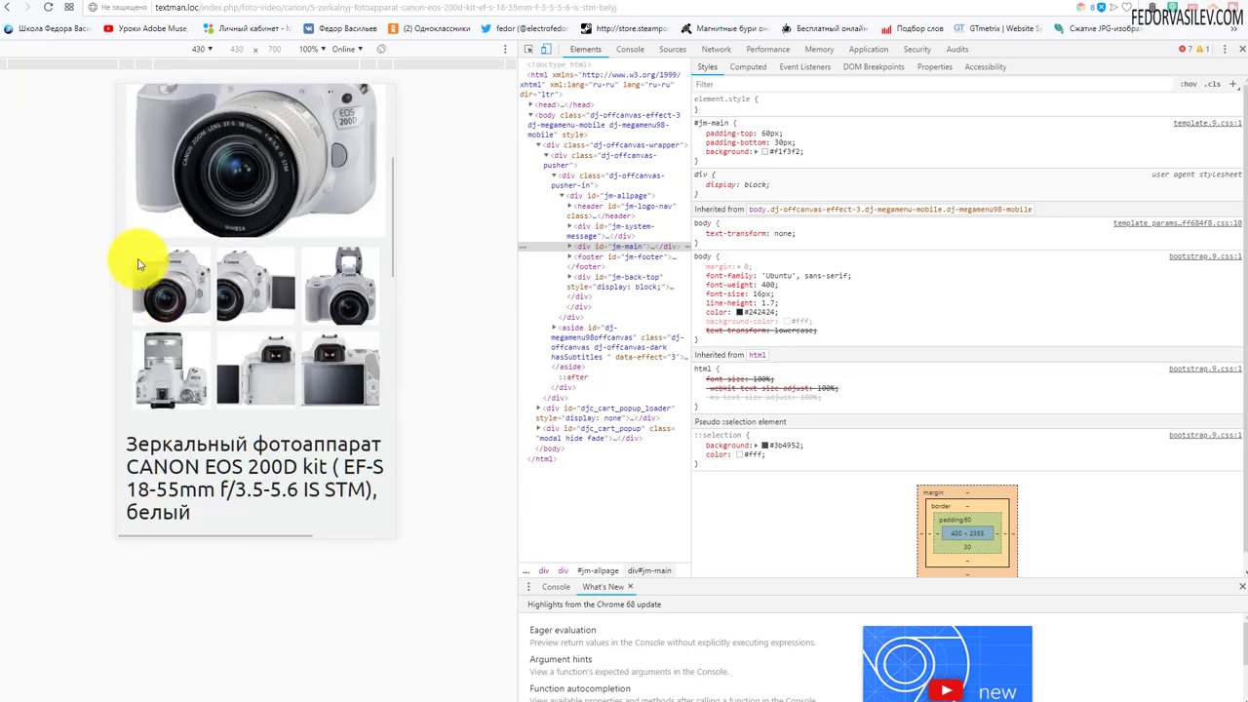
scroll(140, 255, "down", 8)
scroll(138, 258, "down", 2)
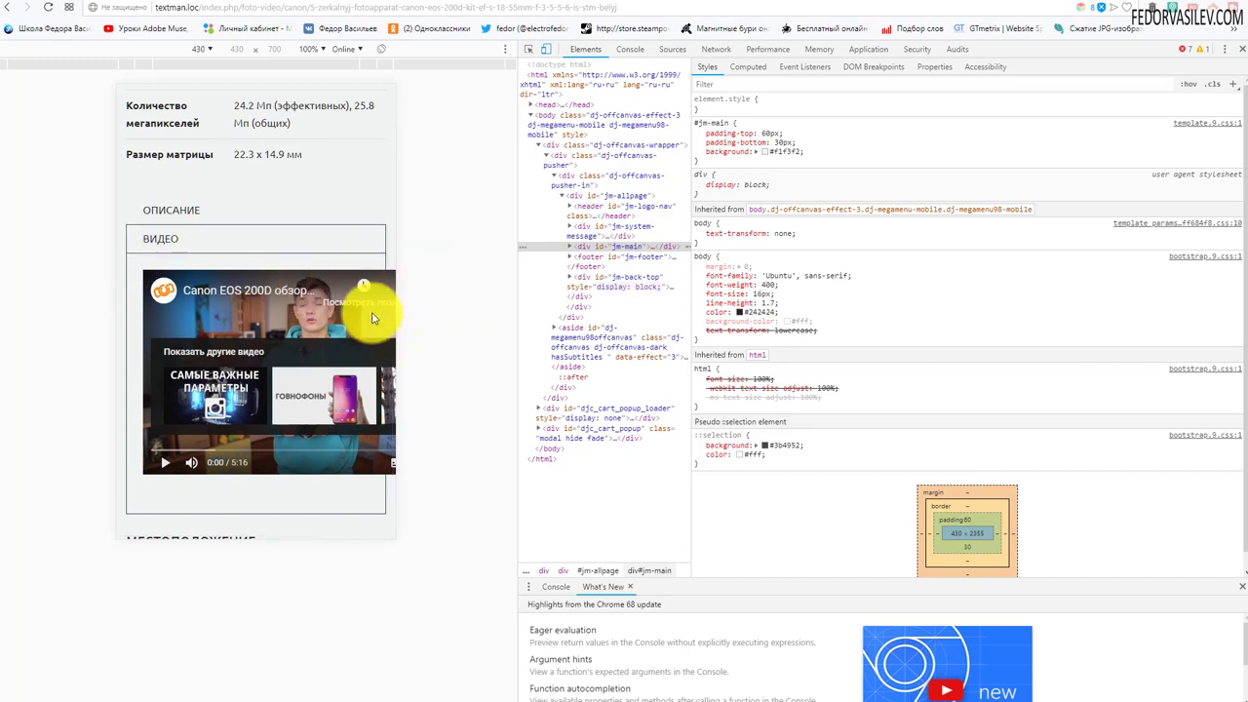
key("F12")
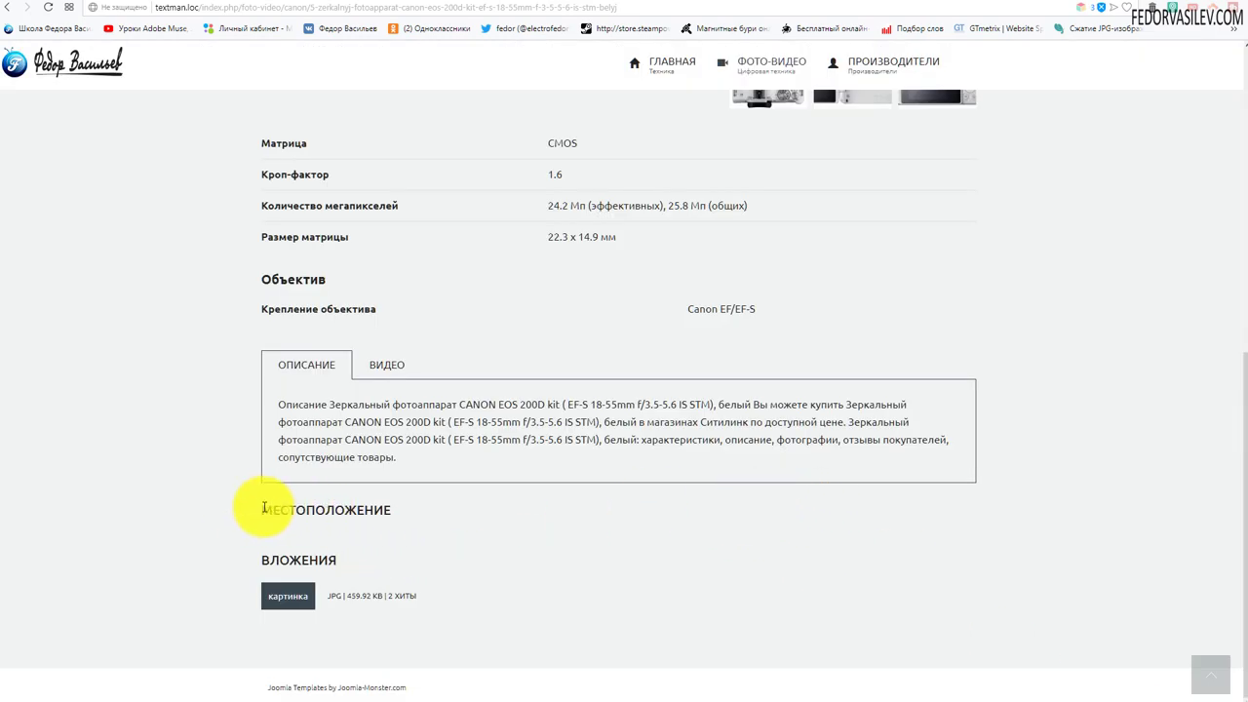
- Hide the map ("Карта") in the DJ-Catalog2 product page settings to remove the empty "Местоположение" section, and save the configuration
left_click_drag(263, 509, 366, 509)
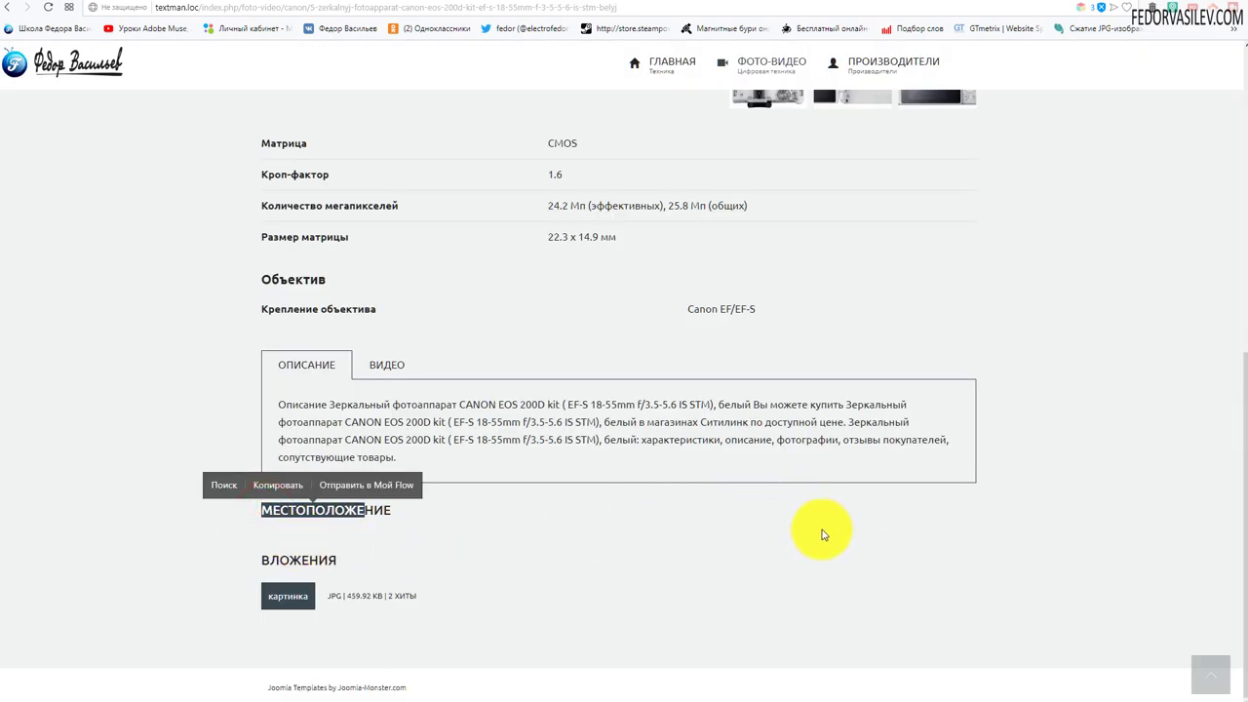
scroll(635, 549, "up", 5)
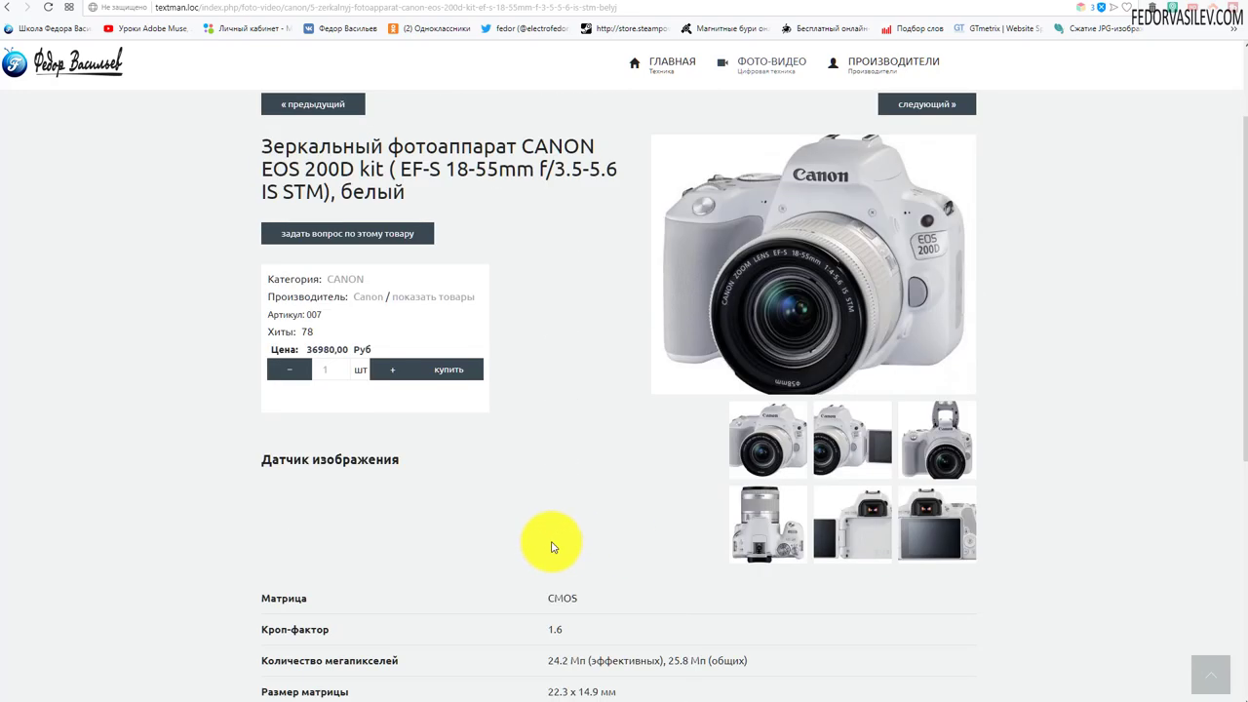
scroll(551, 546, "down", 5)
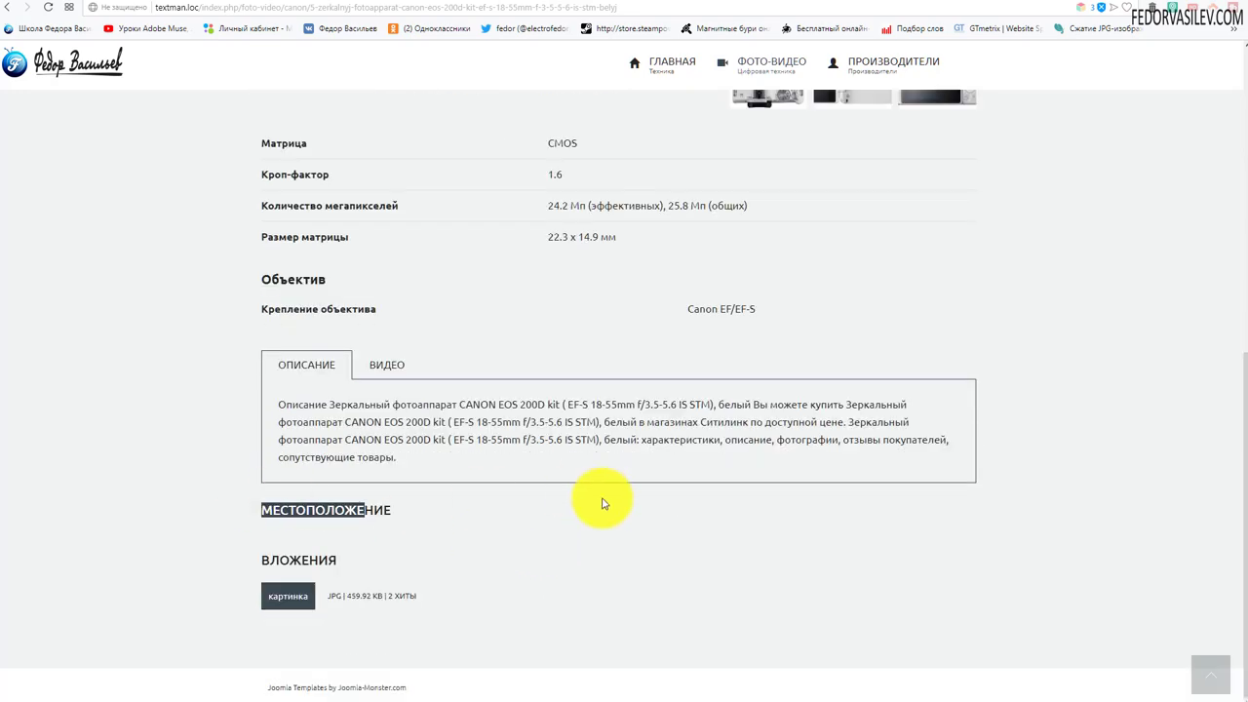
left_click(484, 546)
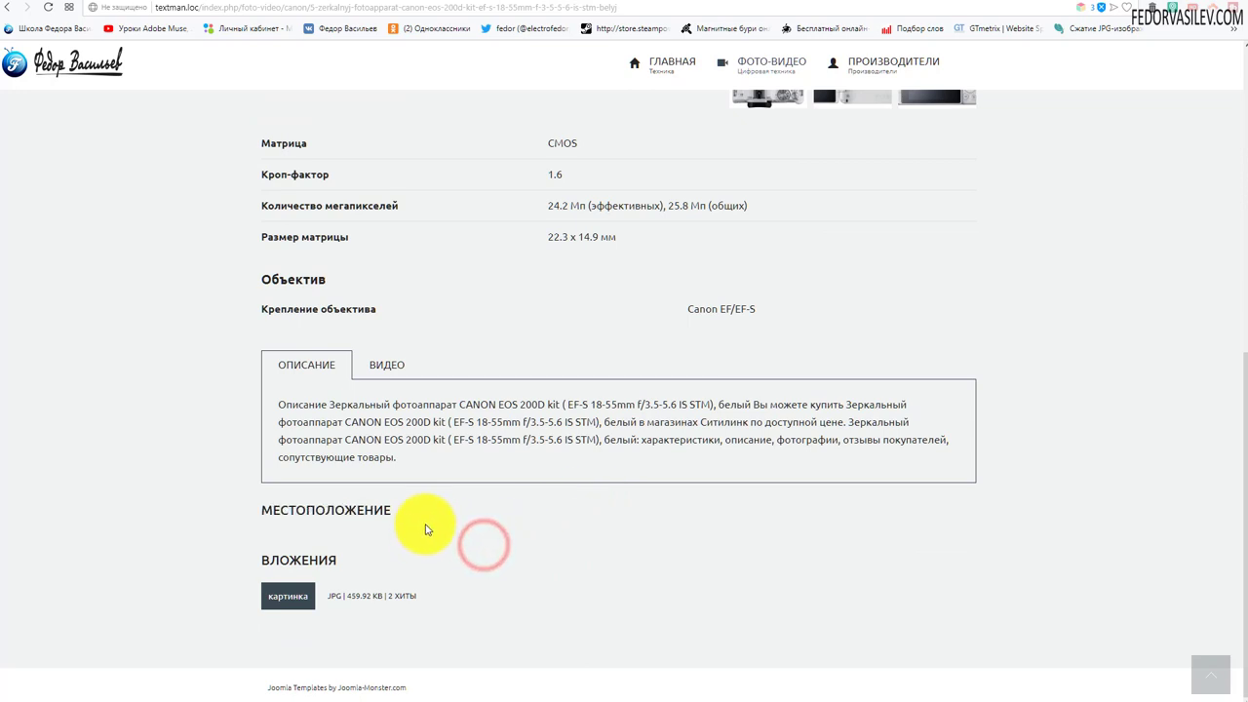
left_click_drag(390, 505, 261, 509)
left_click(945, 4)
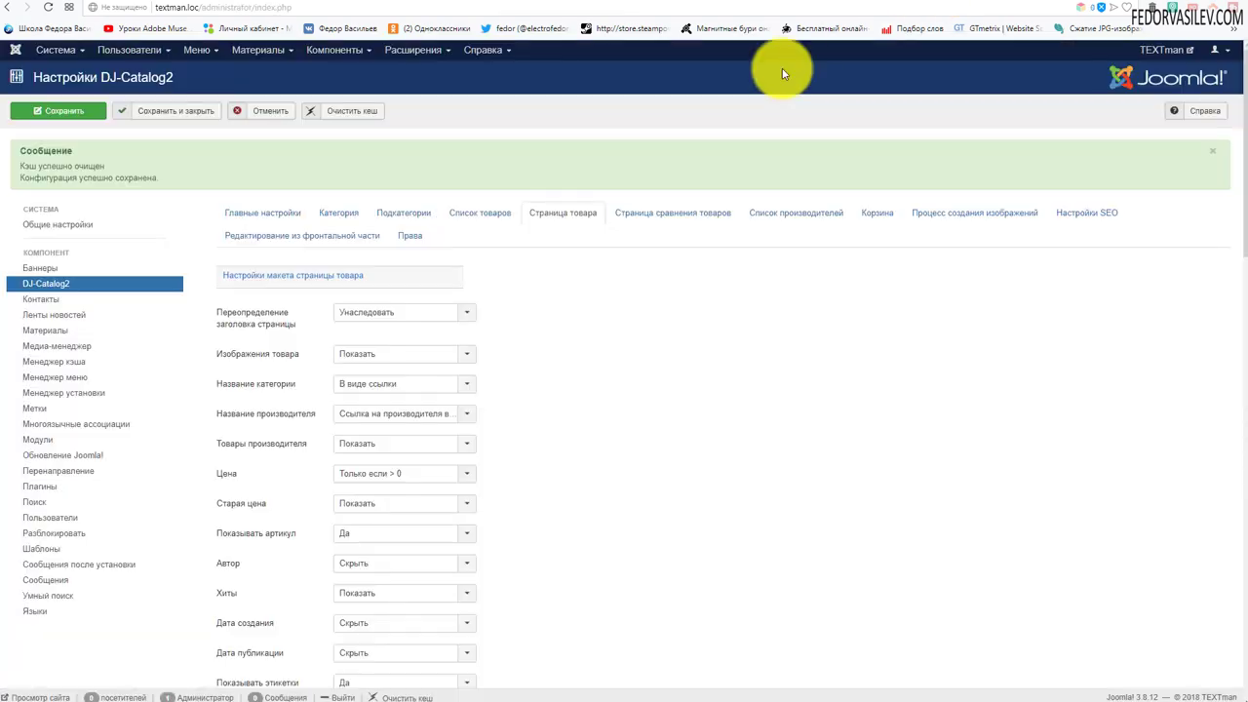
scroll(562, 281, "down", 10)
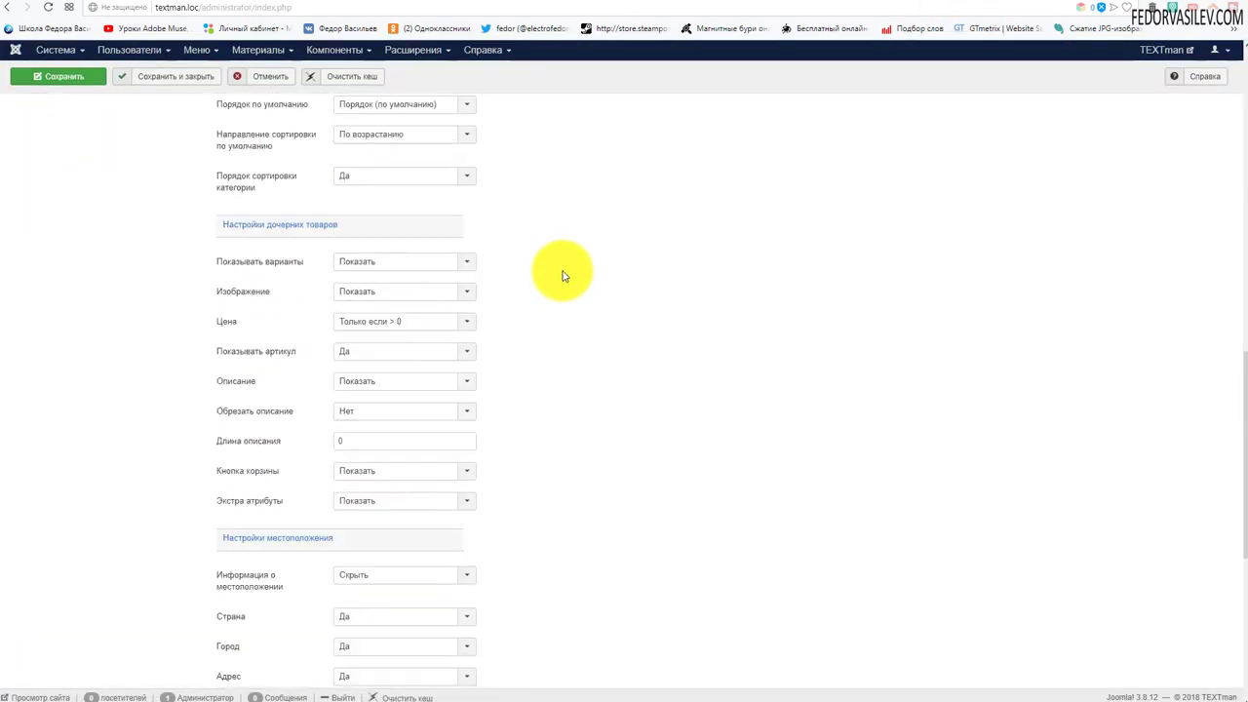
scroll(562, 276, "down", 5)
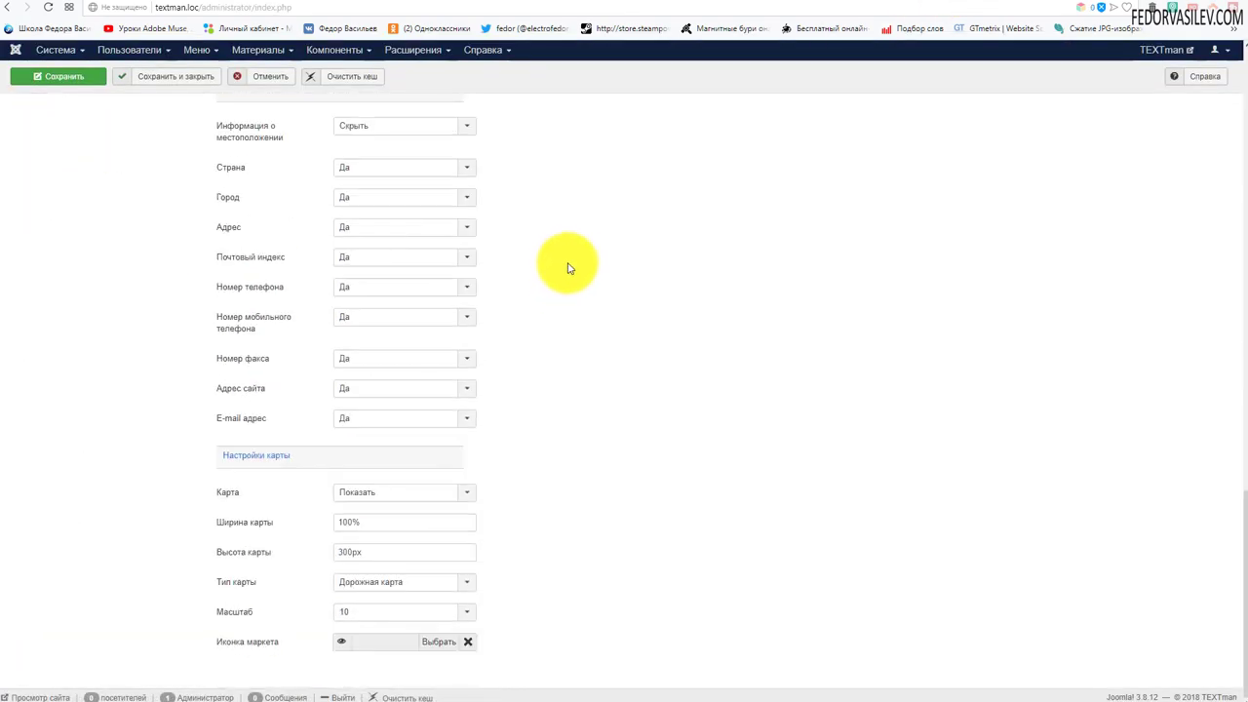
triple_click(260, 456)
left_click(510, 446)
left_click(378, 492)
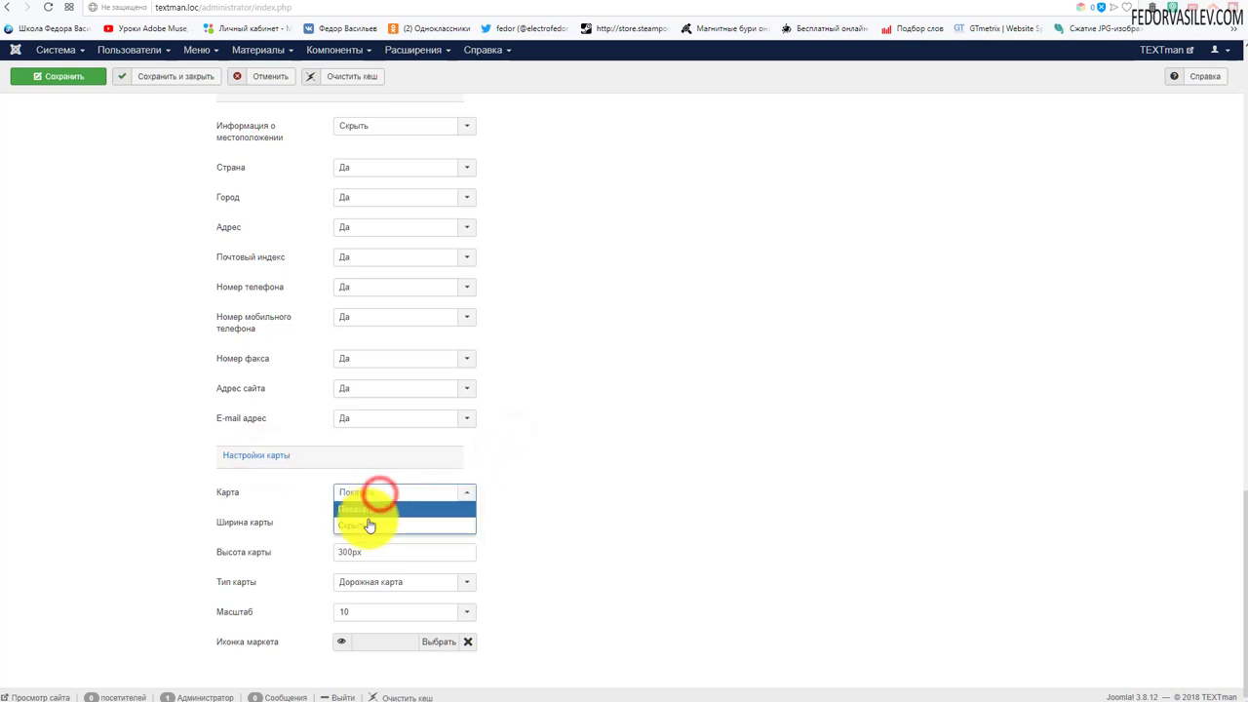
left_click(369, 526)
left_click(65, 80)
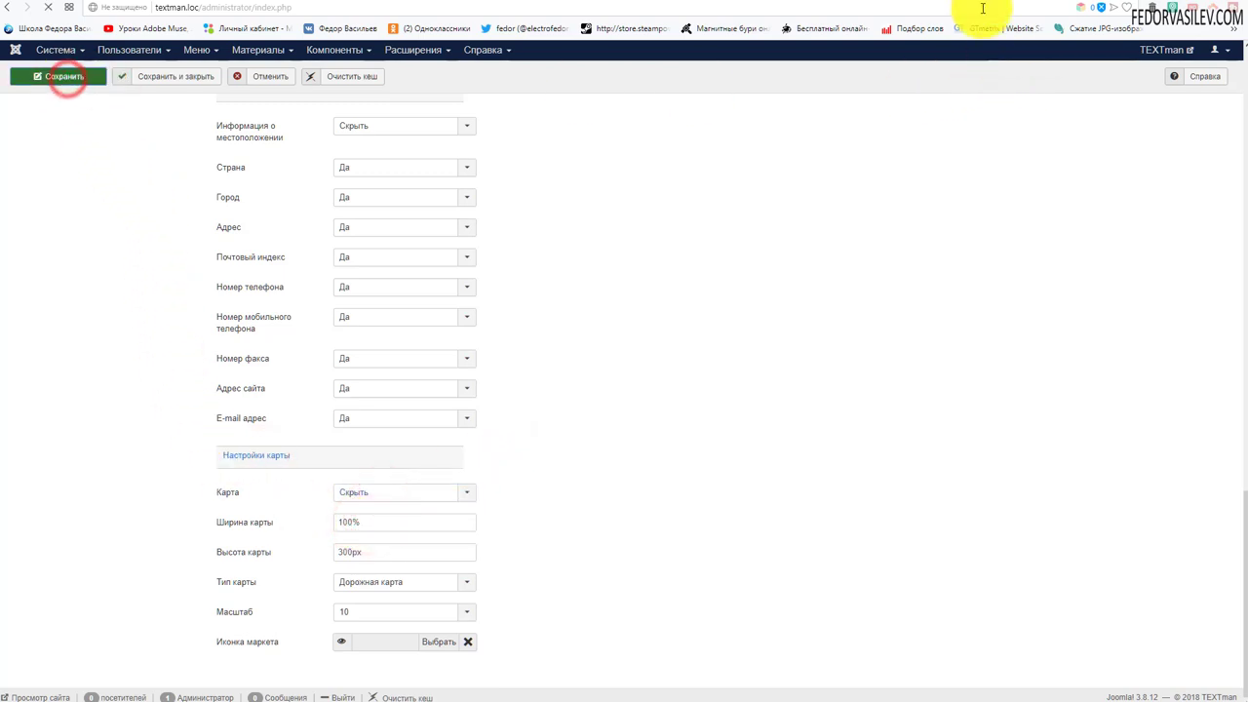
- Check the product page on the site, test the "картинка" attachment link, and return to the product page
left_click(990, 4)
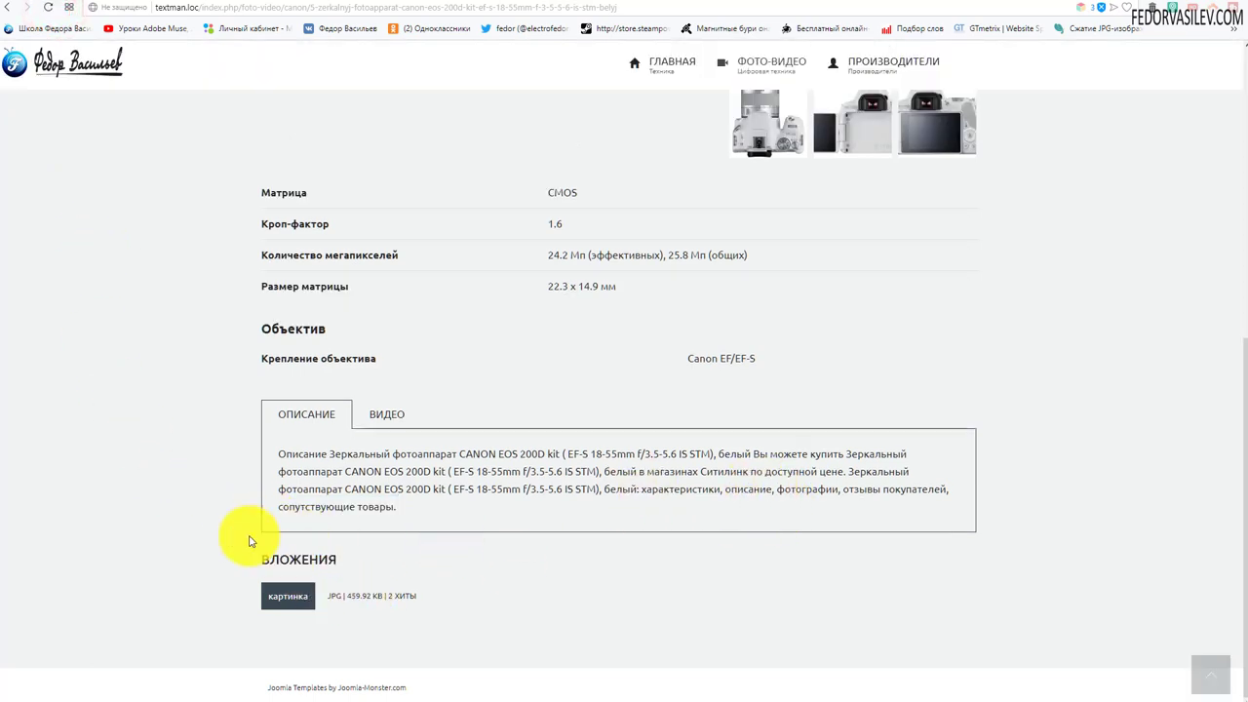
left_click(279, 559)
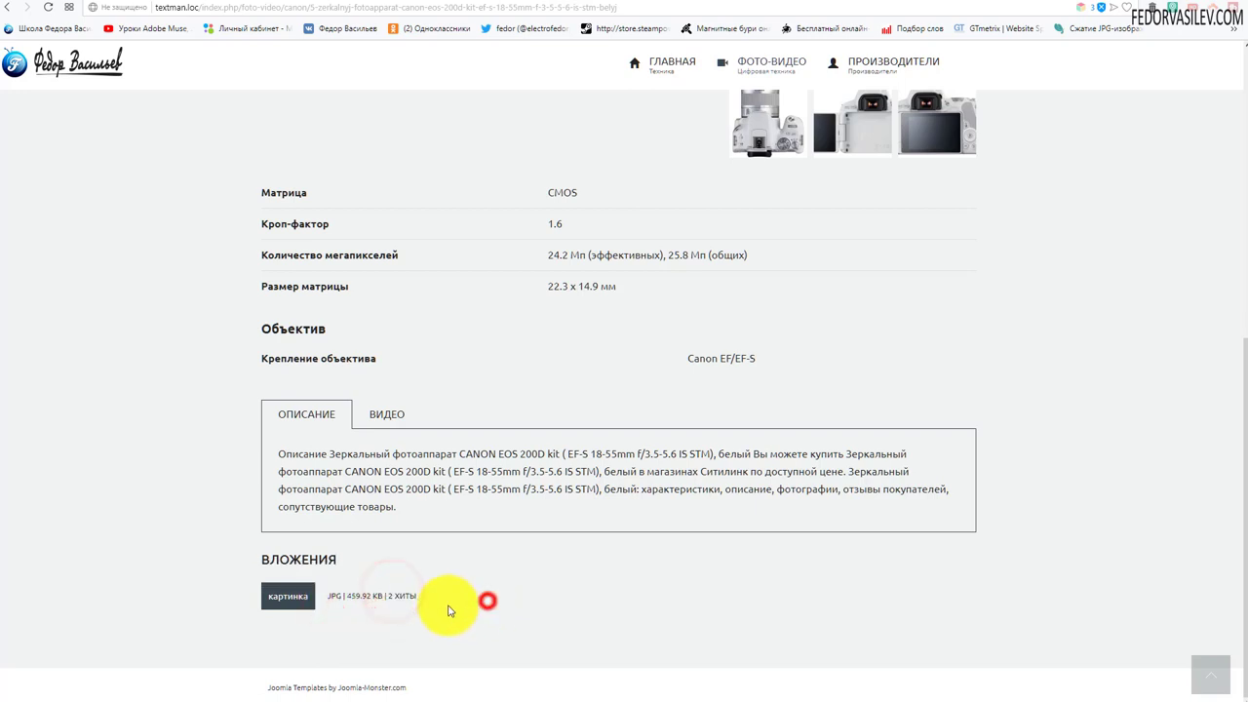
left_click(270, 606)
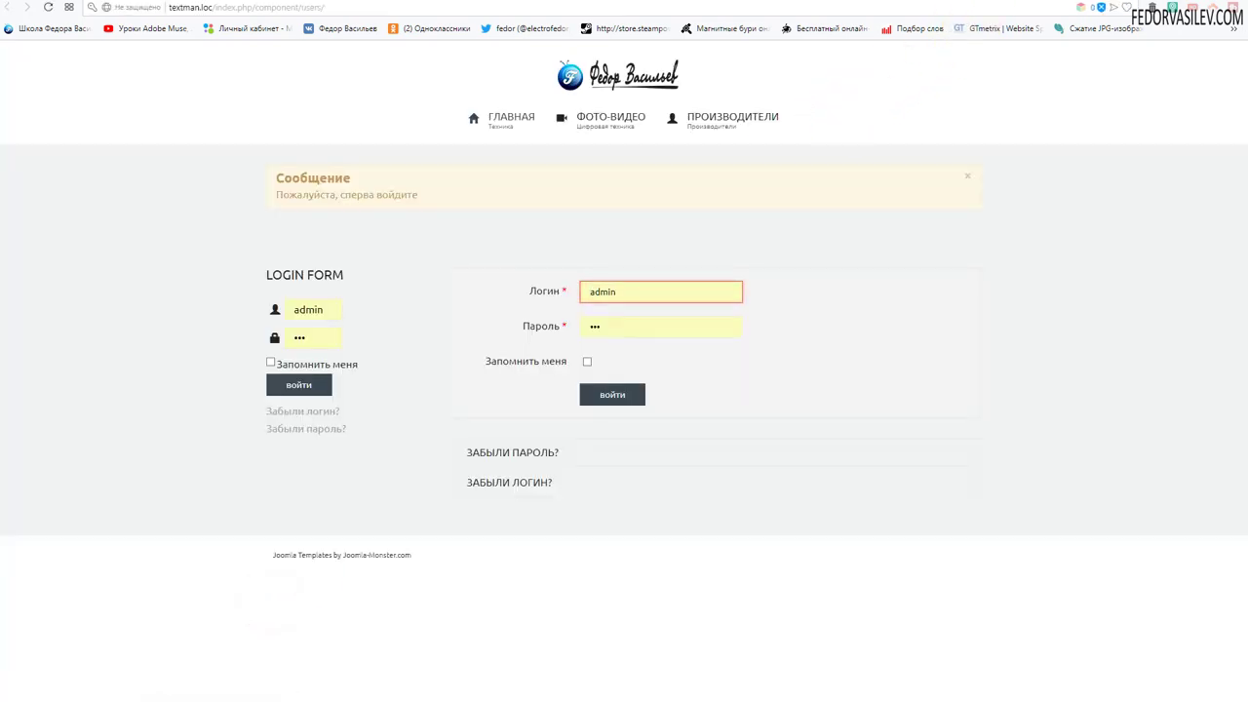
key("alt+Left")
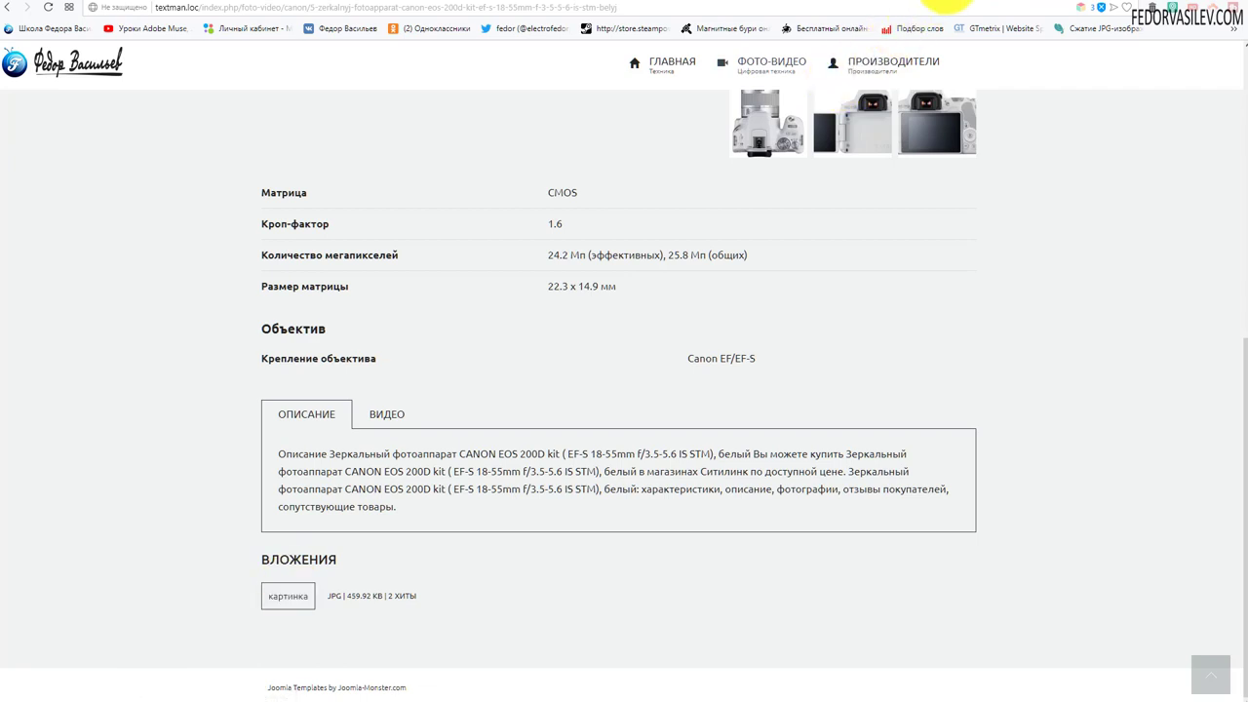
- Open the white CANON EOS 200D kit from the DJ-Catalog2 product list for editing and show its attachments
left_click(956, 5)
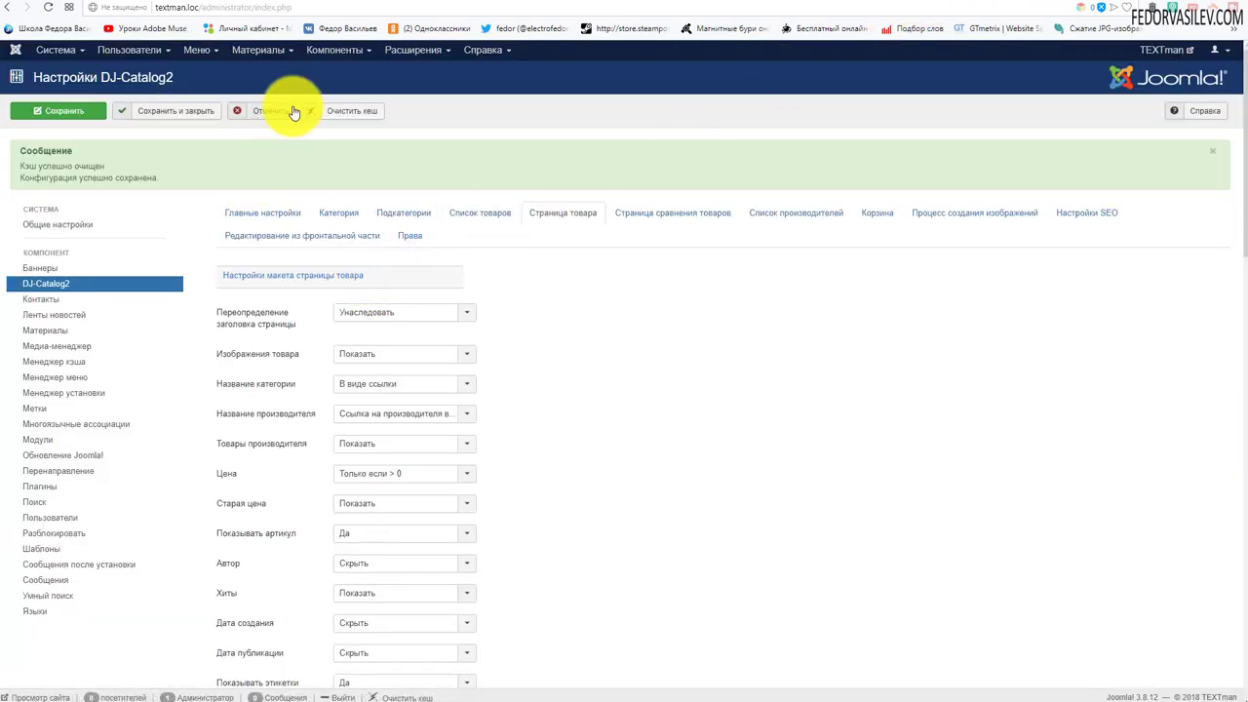
left_click(332, 50)
mouse_move(332, 71)
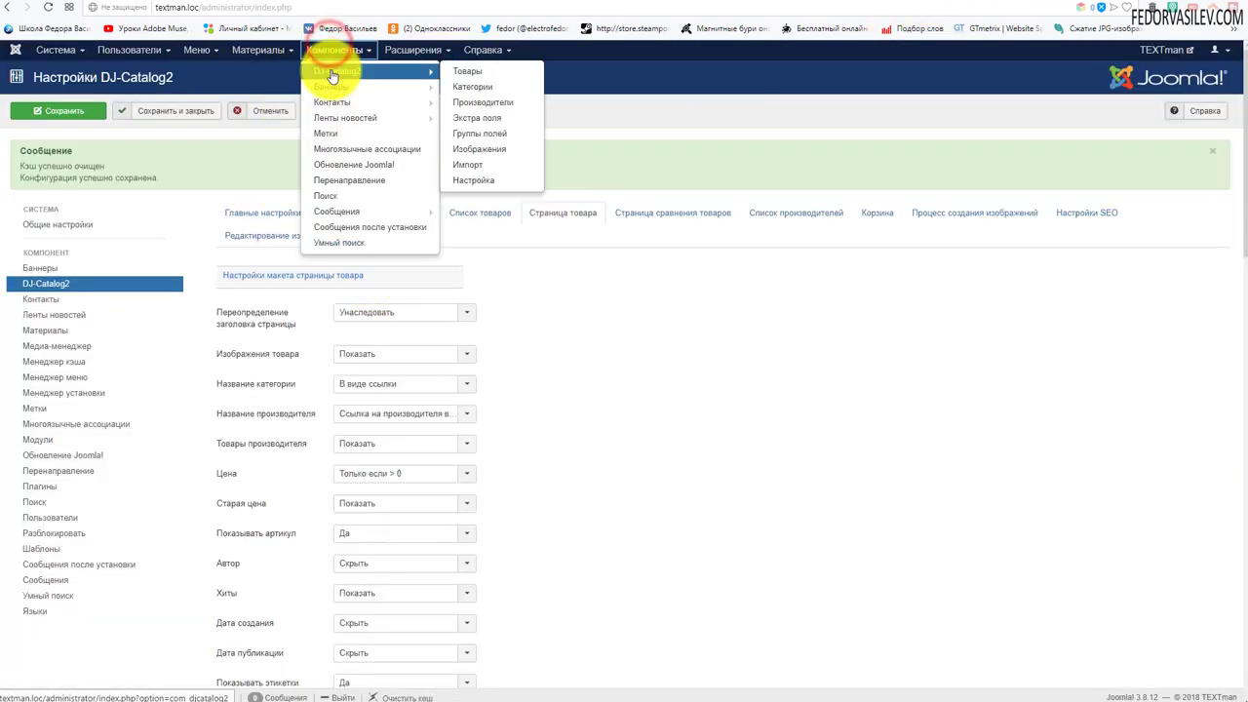
left_click(461, 74)
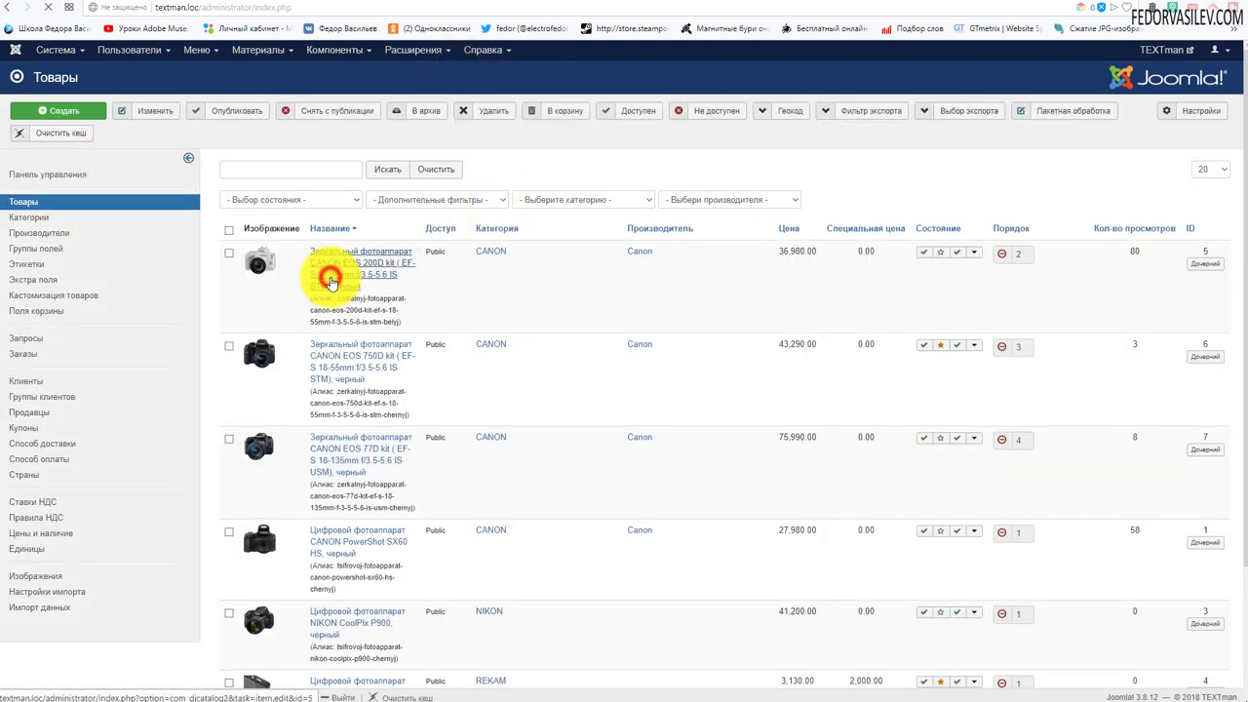
left_click(332, 283)
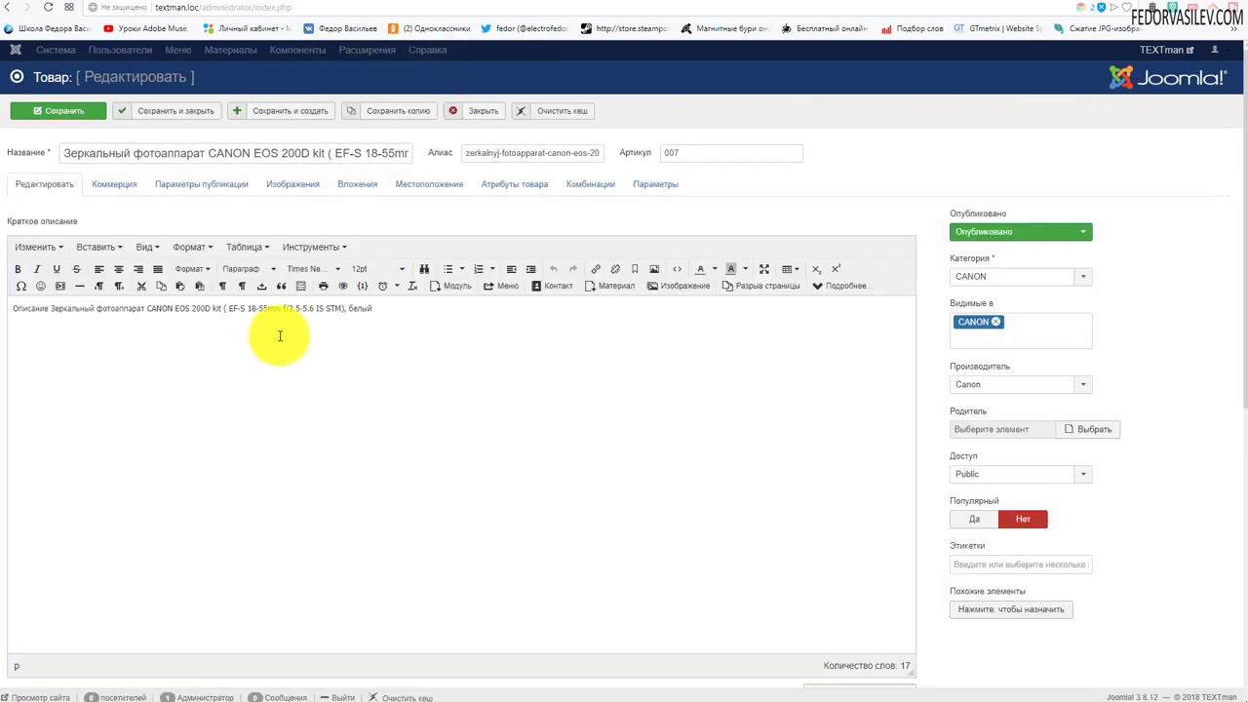
left_click(357, 187)
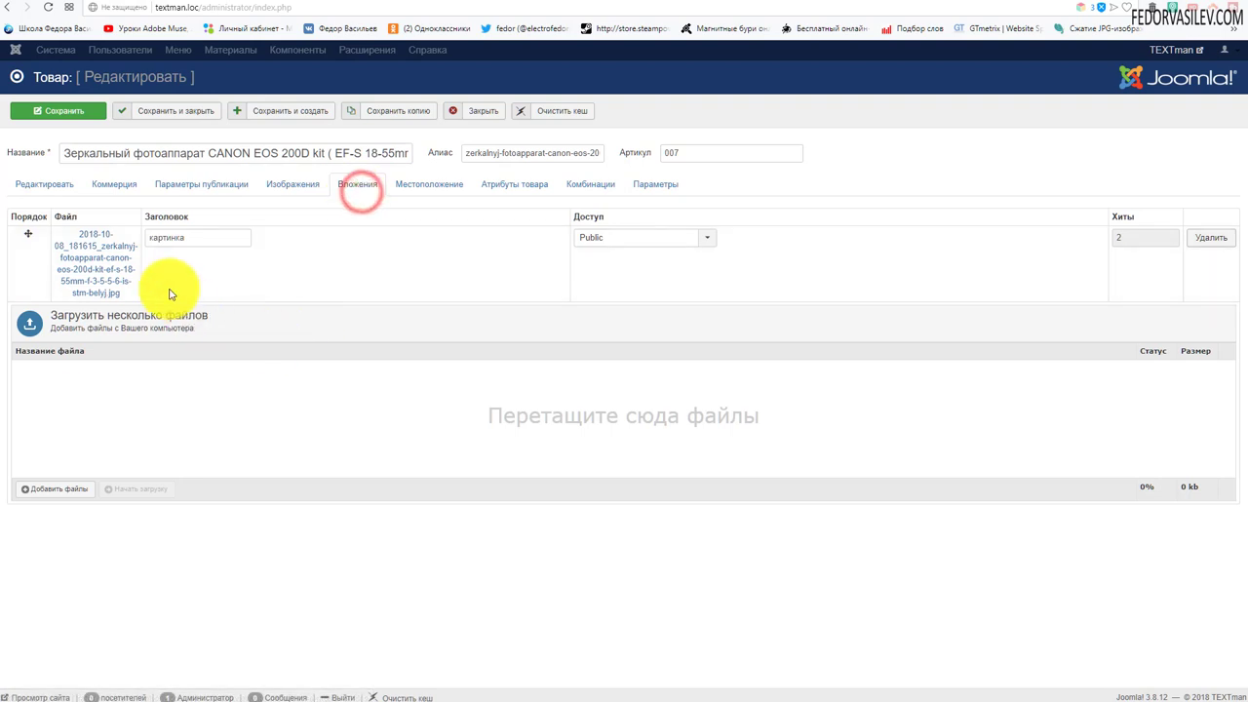
- Examine the file upload, title and access options for the product's attachments
left_click(56, 489)
left_click(753, 5)
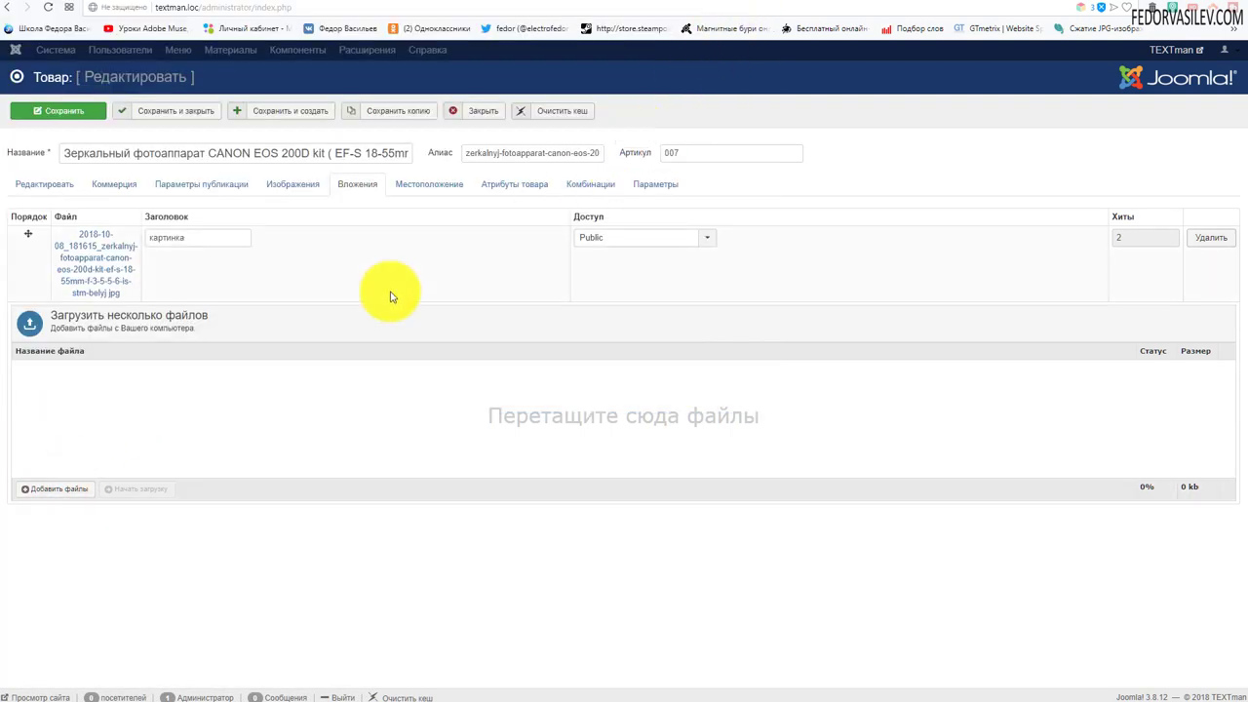
left_click(201, 235)
left_click(510, 247)
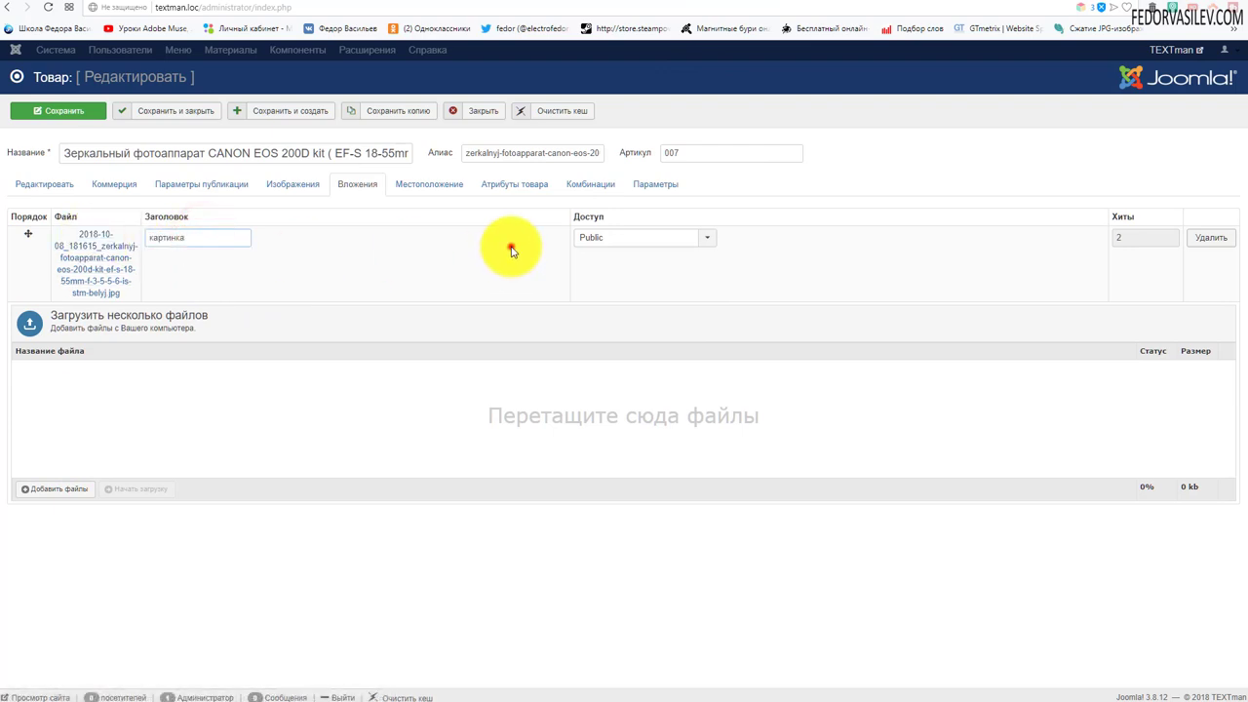
left_click(610, 244)
left_click(759, 243)
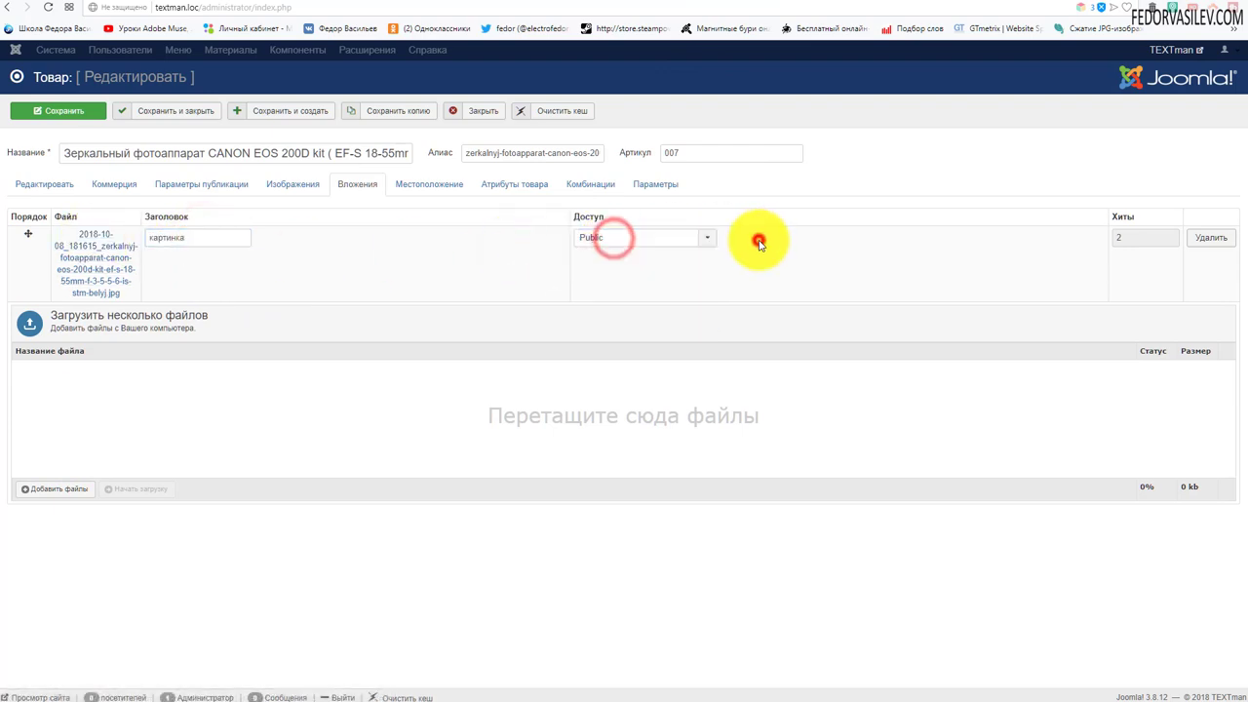
left_click(629, 244)
left_click(928, 250)
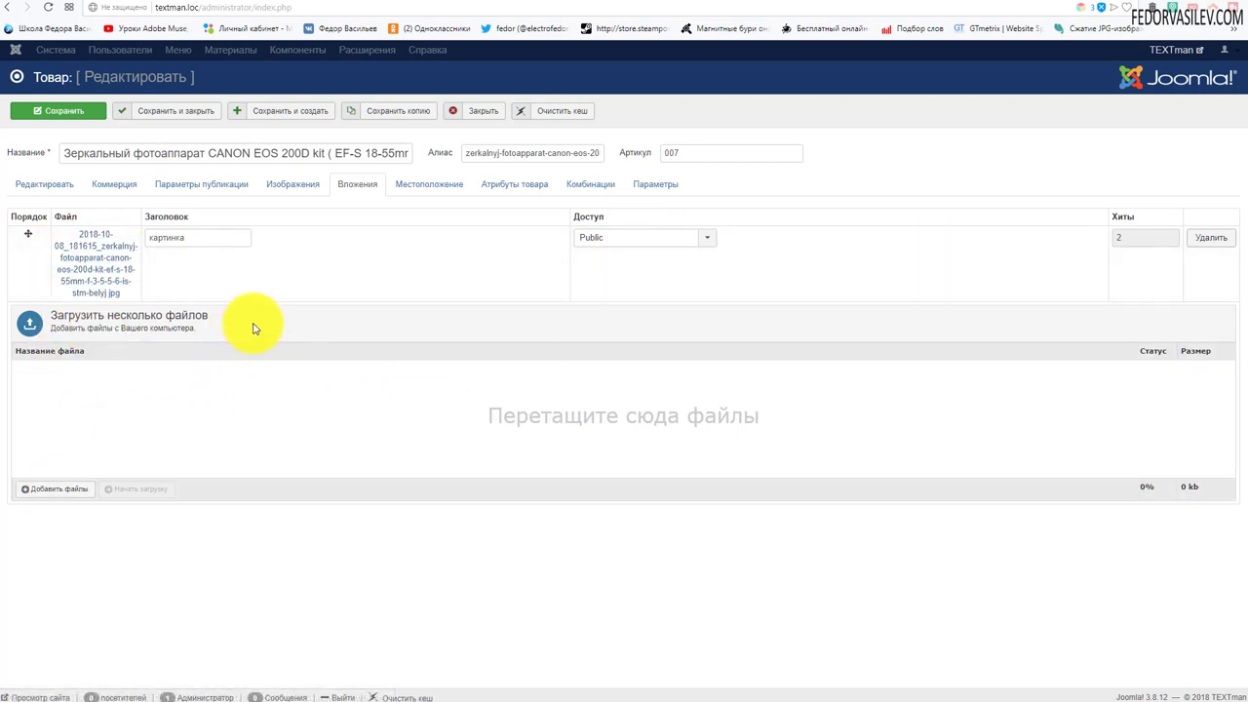
- Set the attachment's title to "скачать документ", save the product and reload its page on the site
left_click(996, 2)
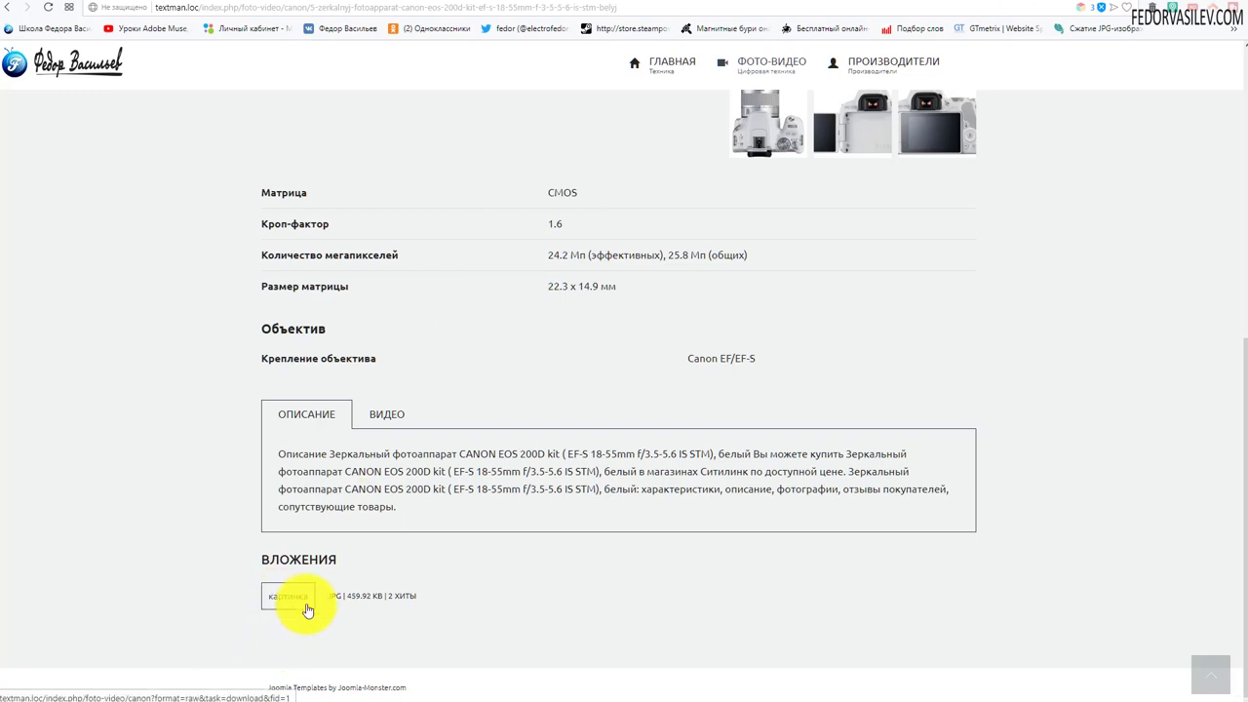
left_click(945, 3)
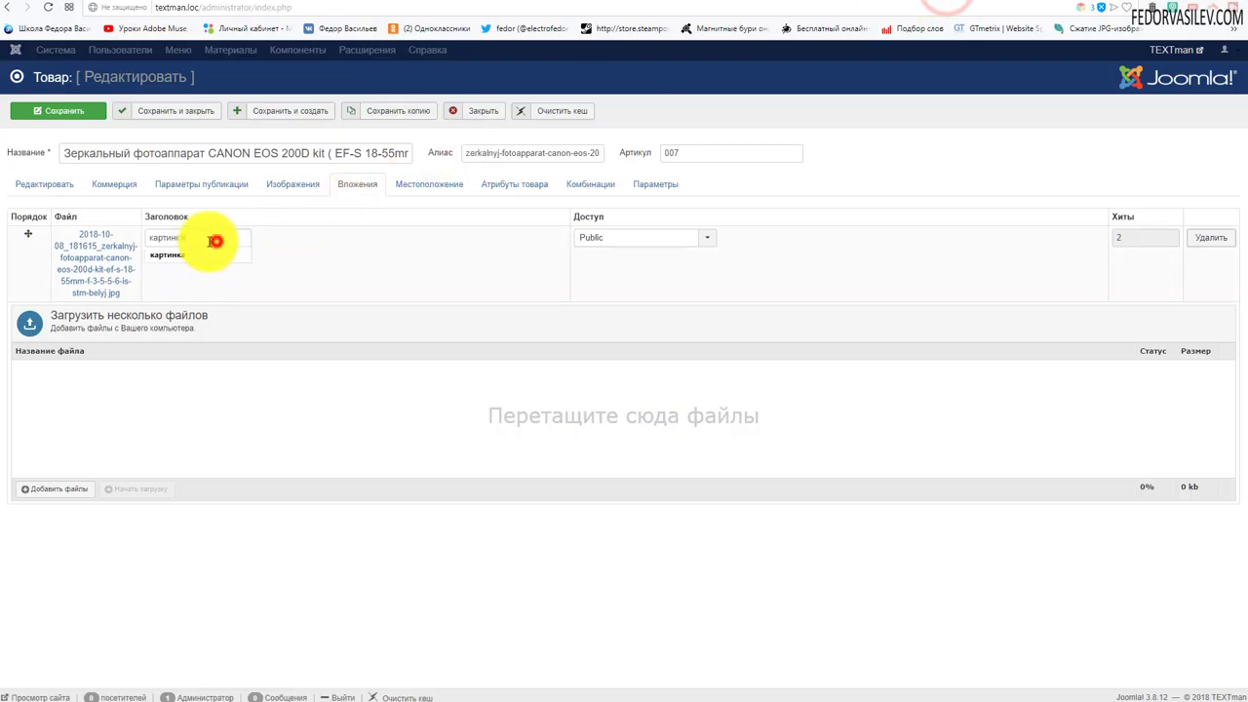
double_click(215, 240)
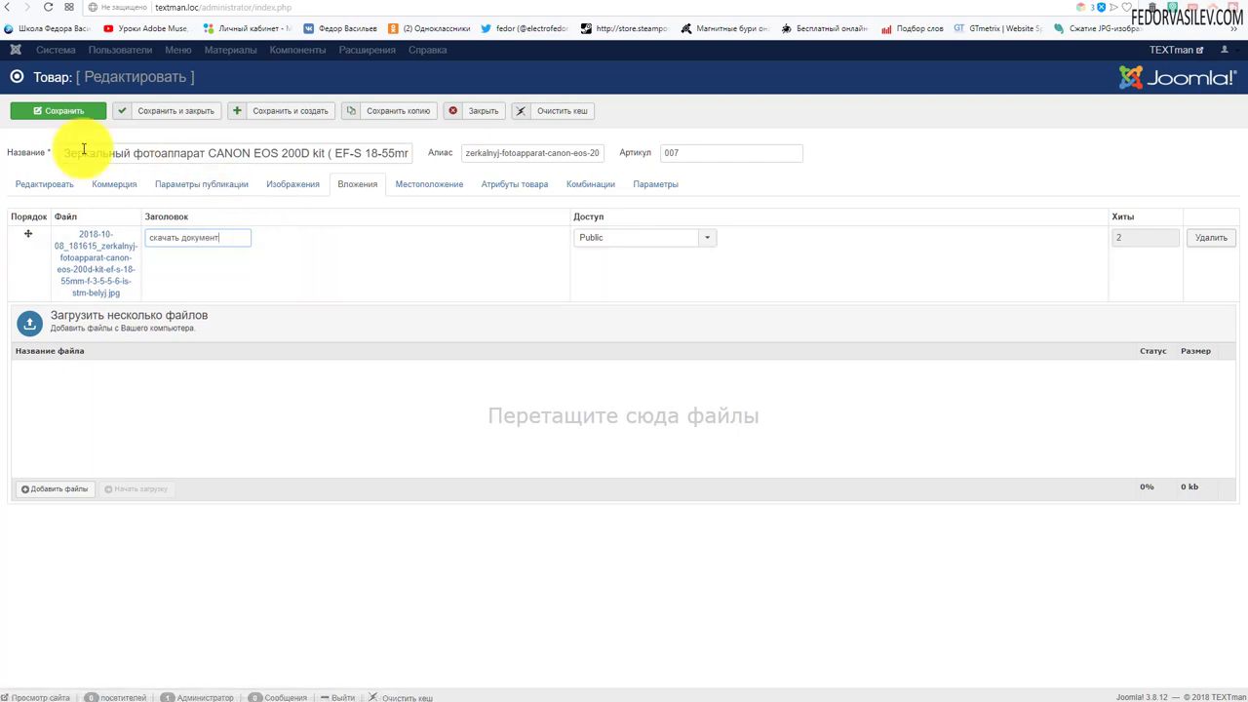
left_click(84, 111)
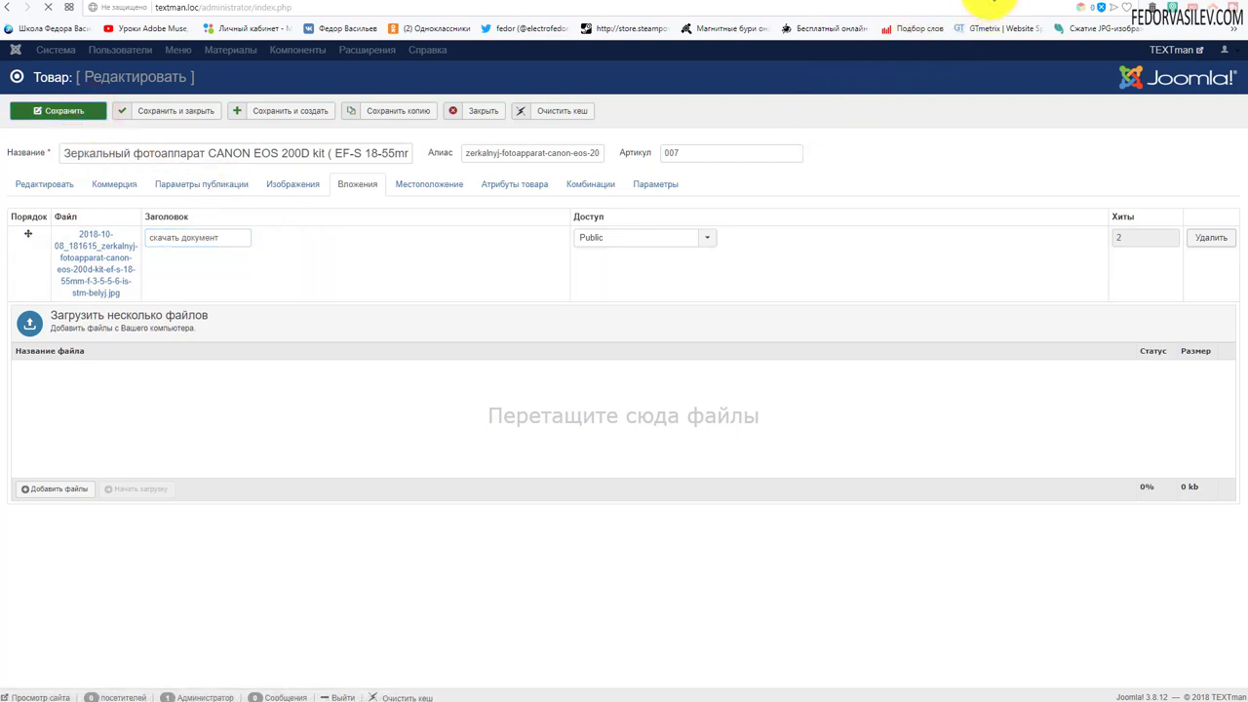
left_click(993, 5)
left_click(50, 12)
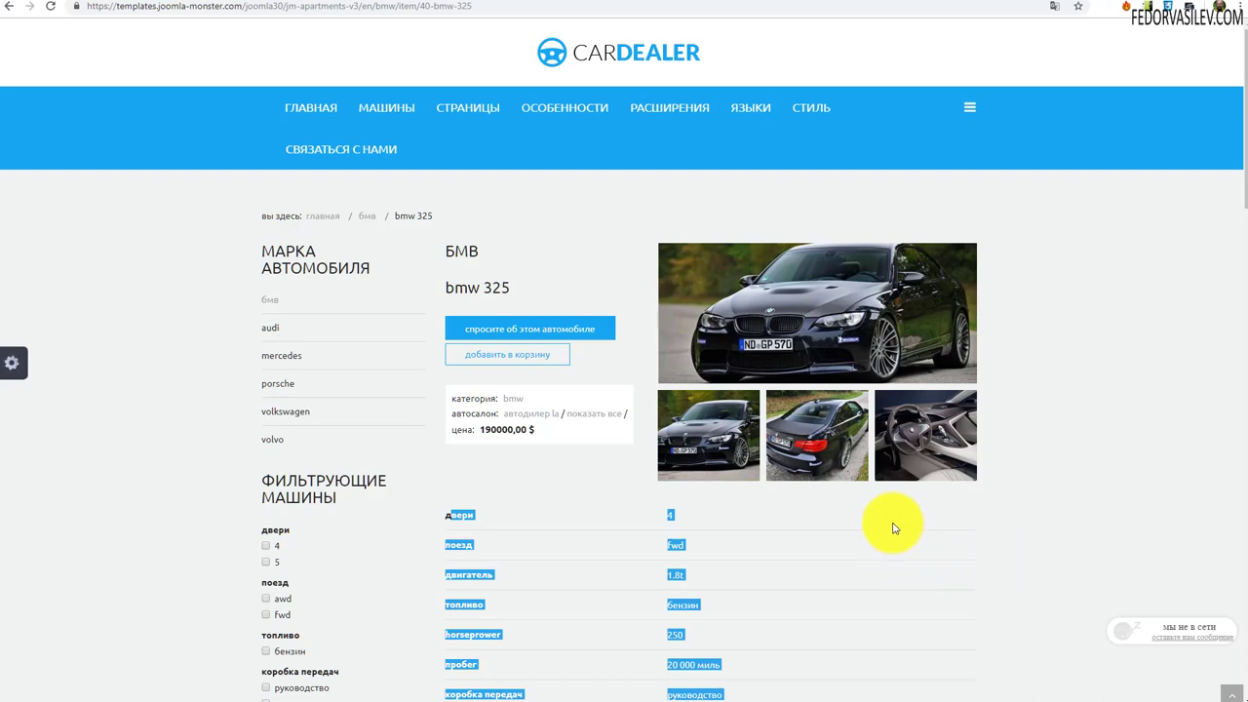
- Examine the demo site's BMW 325 page down to the "Похожие материалы" section
scroll(891, 523, "down", 4)
left_click(960, 443)
scroll(917, 382, "up", 4)
scroll(917, 383, "down", 20)
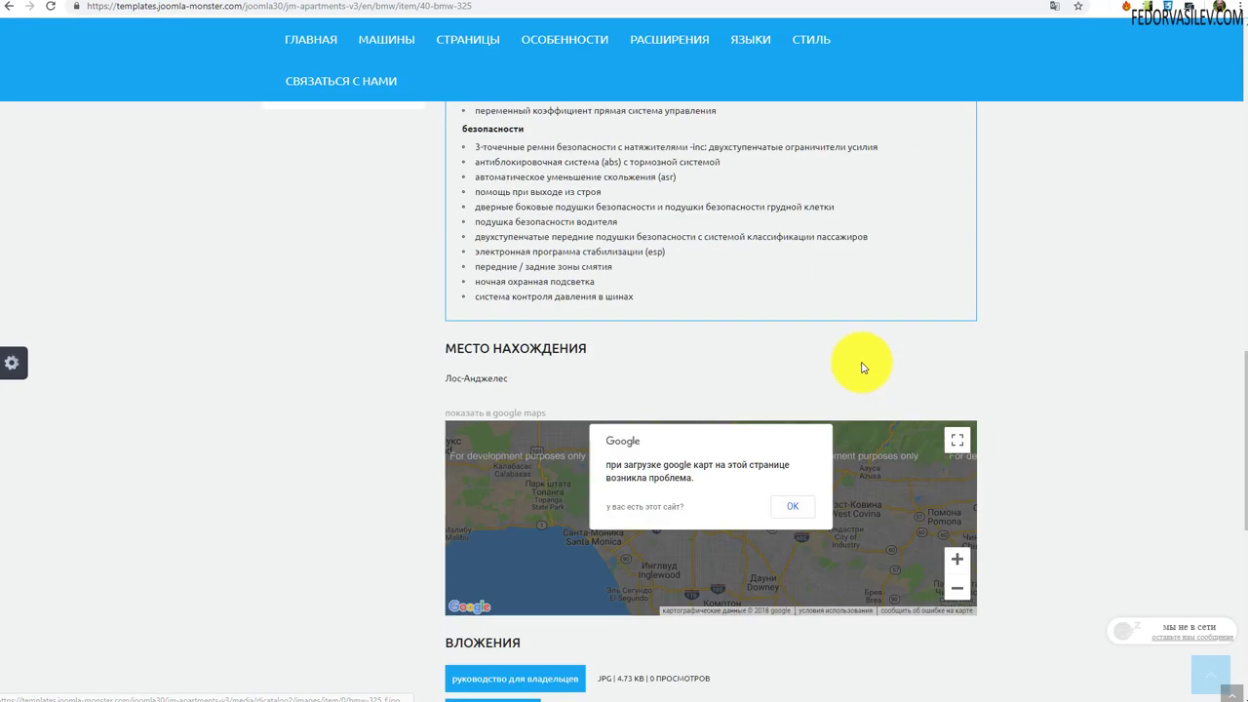
scroll(891, 165, "down", 1)
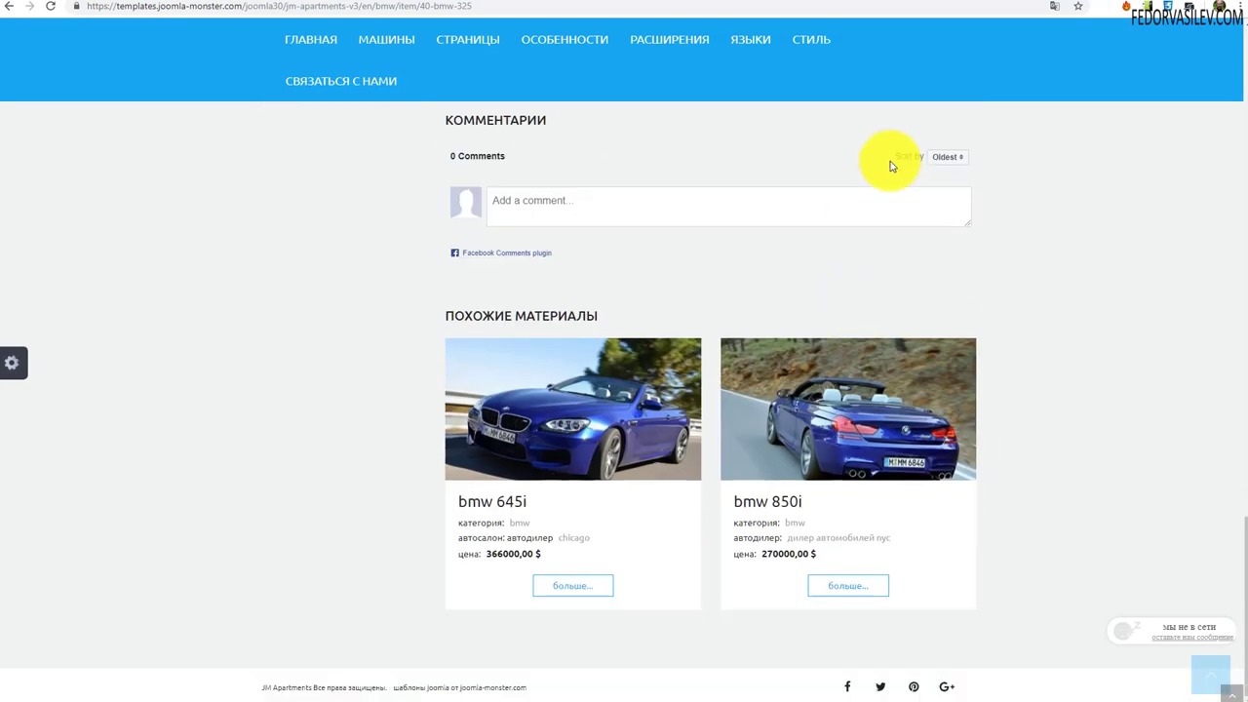
left_click_drag(504, 314, 711, 312)
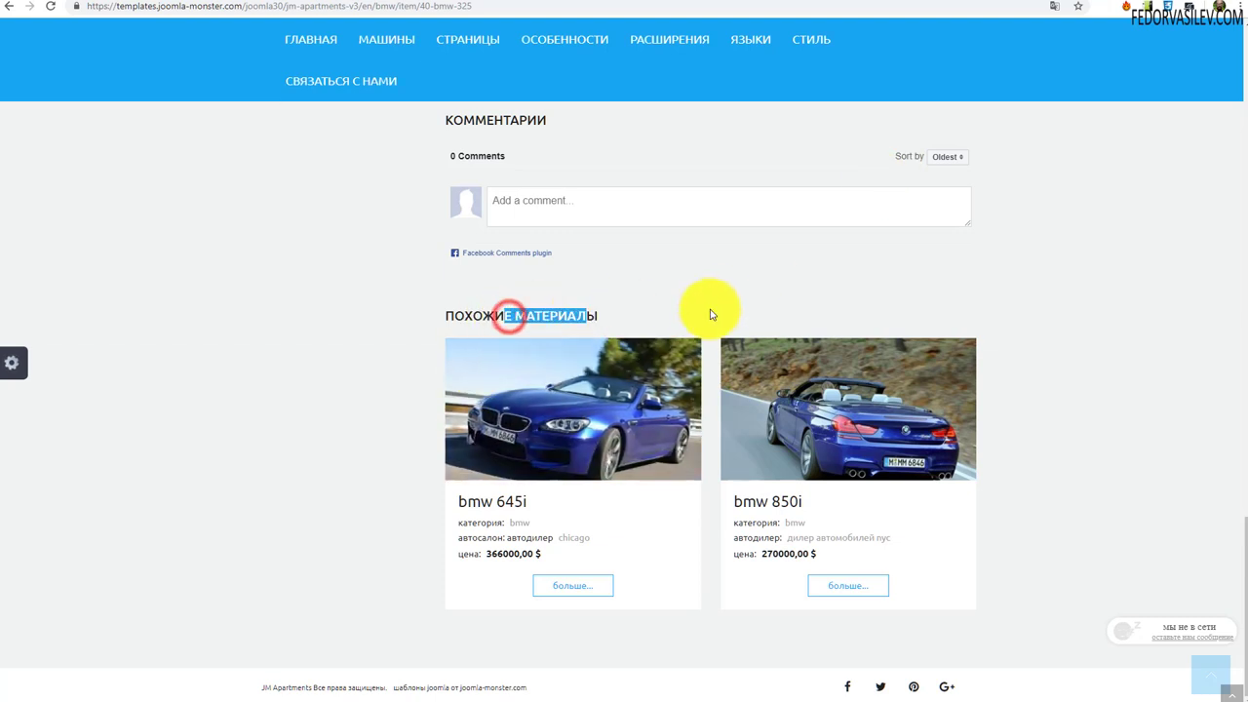
- Assign the CANON EOS 750D, CANON EOS 77D, CANON PowerShot SX60 HS and NIKON CoolPix P900 as the product's related items and save the selection
left_click(723, 301)
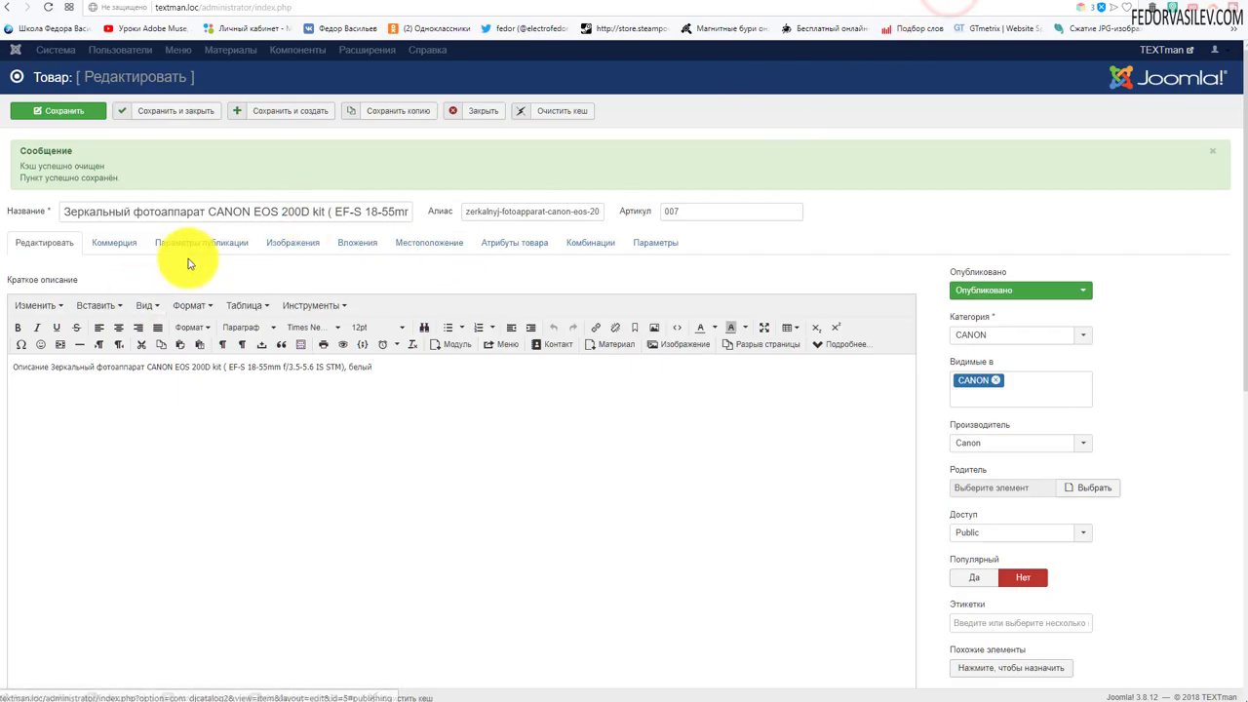
scroll(686, 460, "down", 3)
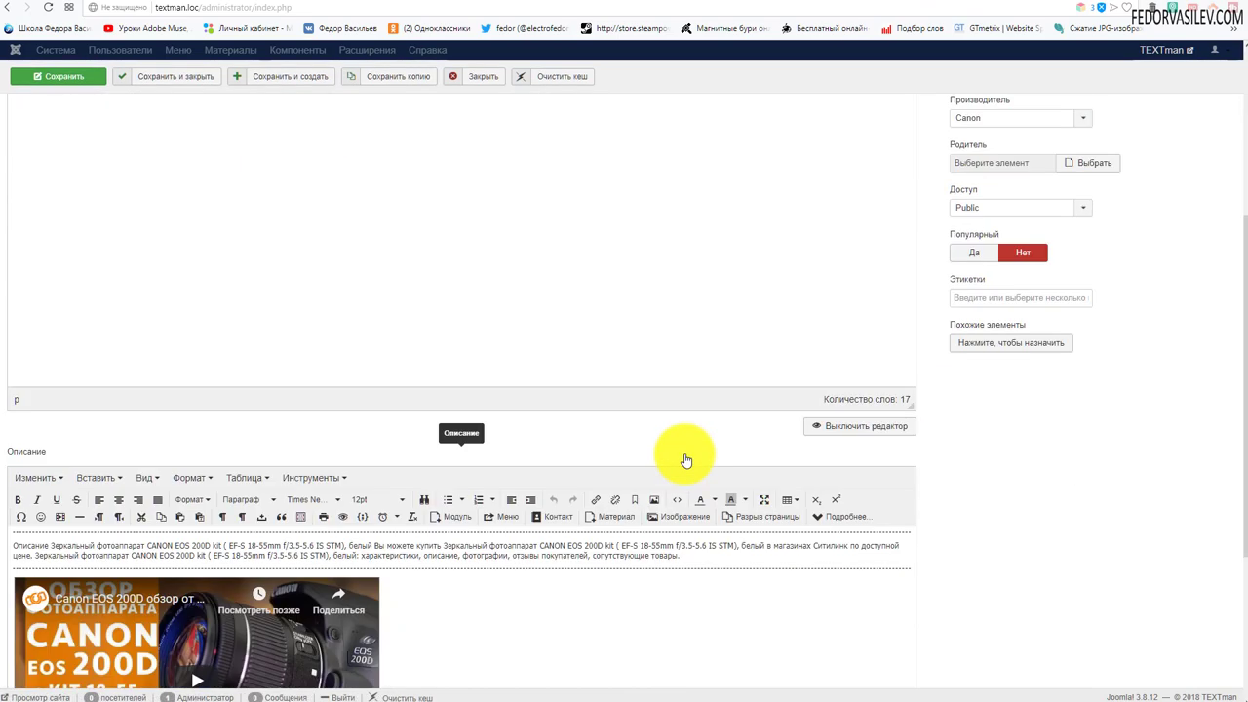
scroll(687, 460, "up", 1)
scroll(896, 228, "up", 1)
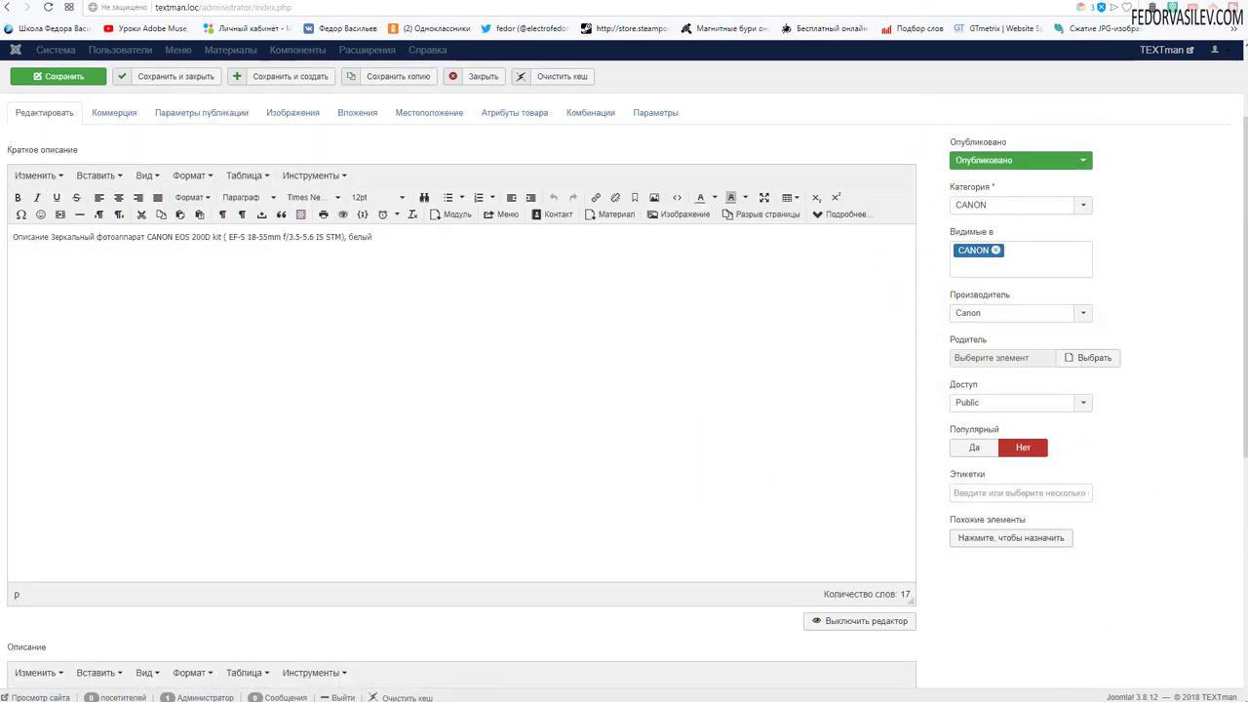
left_click(996, 539)
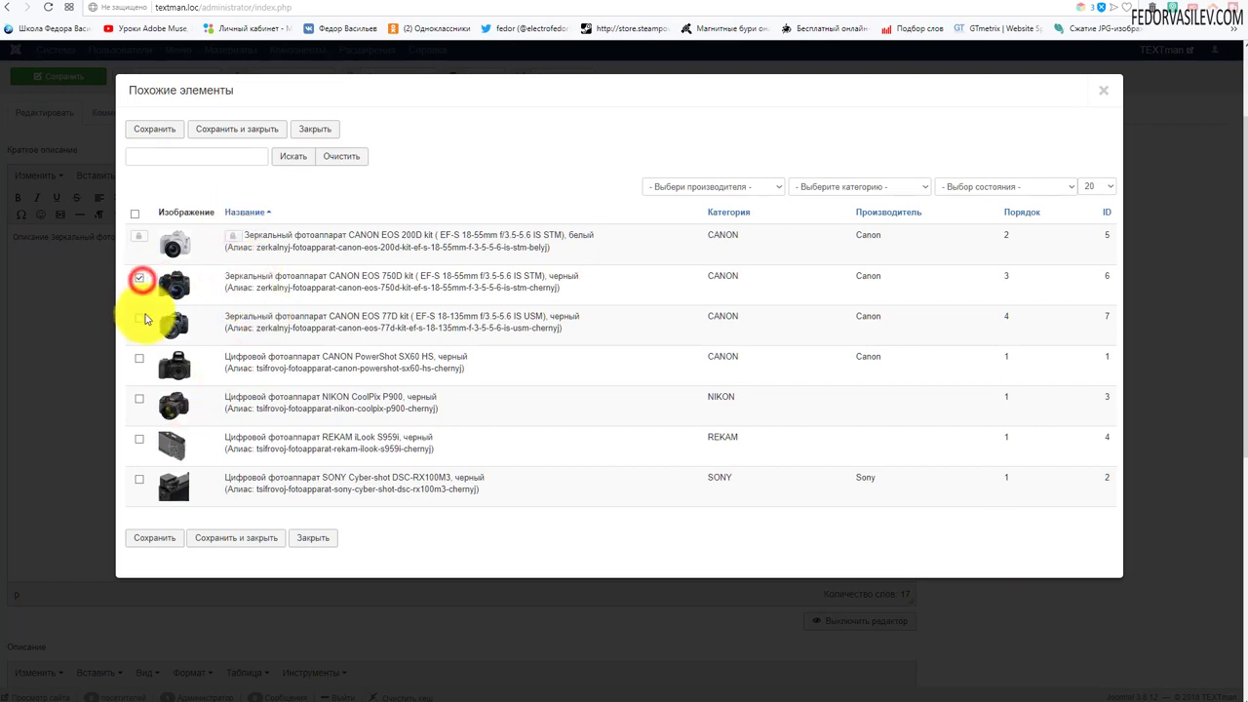
left_click(139, 321)
left_click(140, 358)
left_click(140, 398)
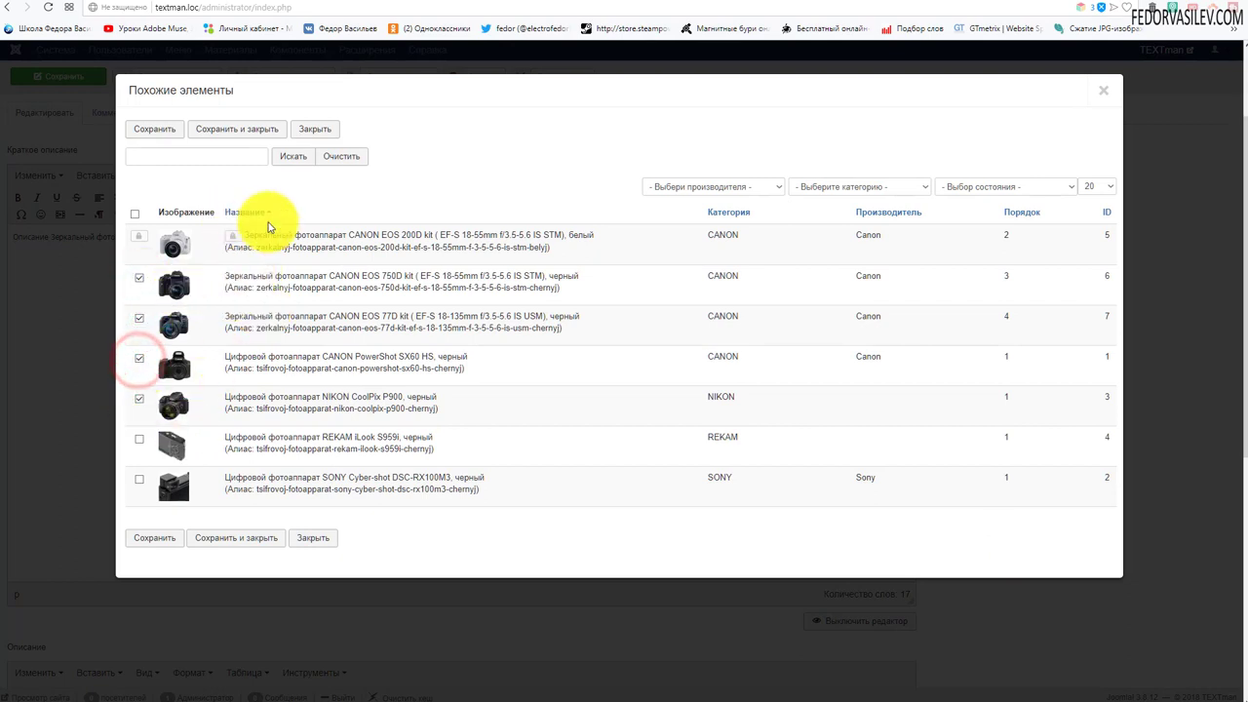
left_click(151, 133)
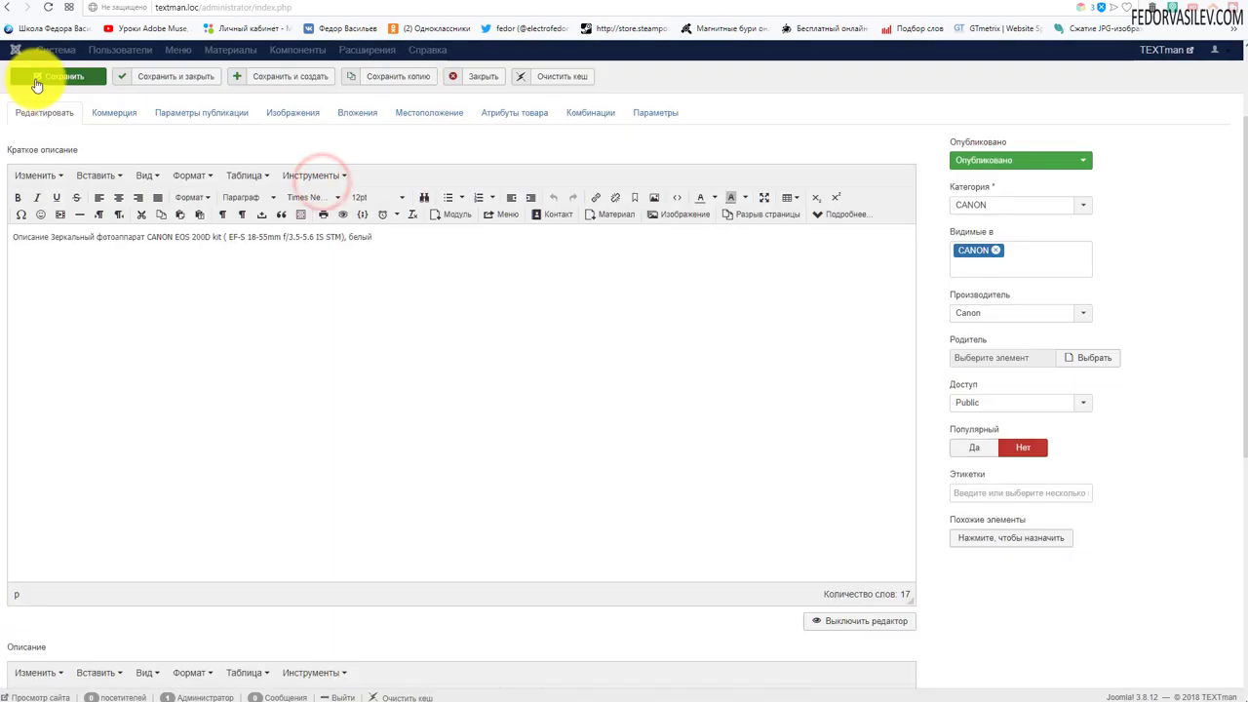
- Save the CANON EOS 200D product and reload its page on the site to show the related products
left_click(39, 76)
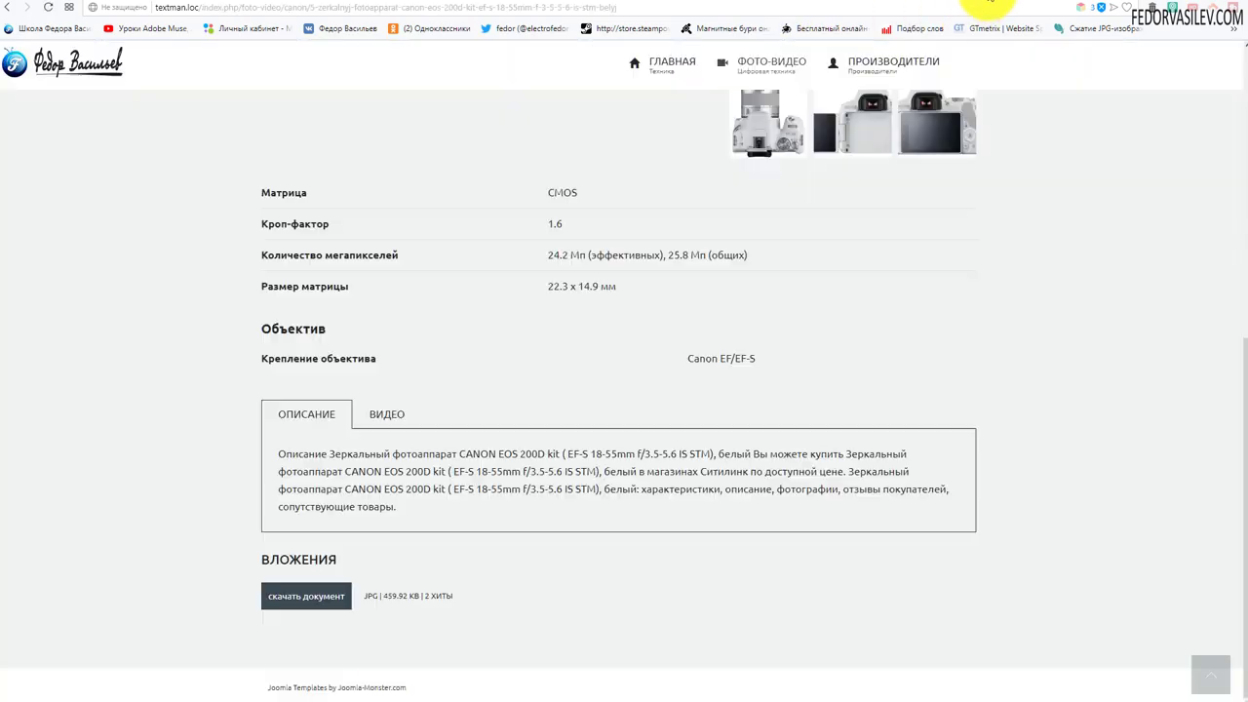
left_click(48, 6)
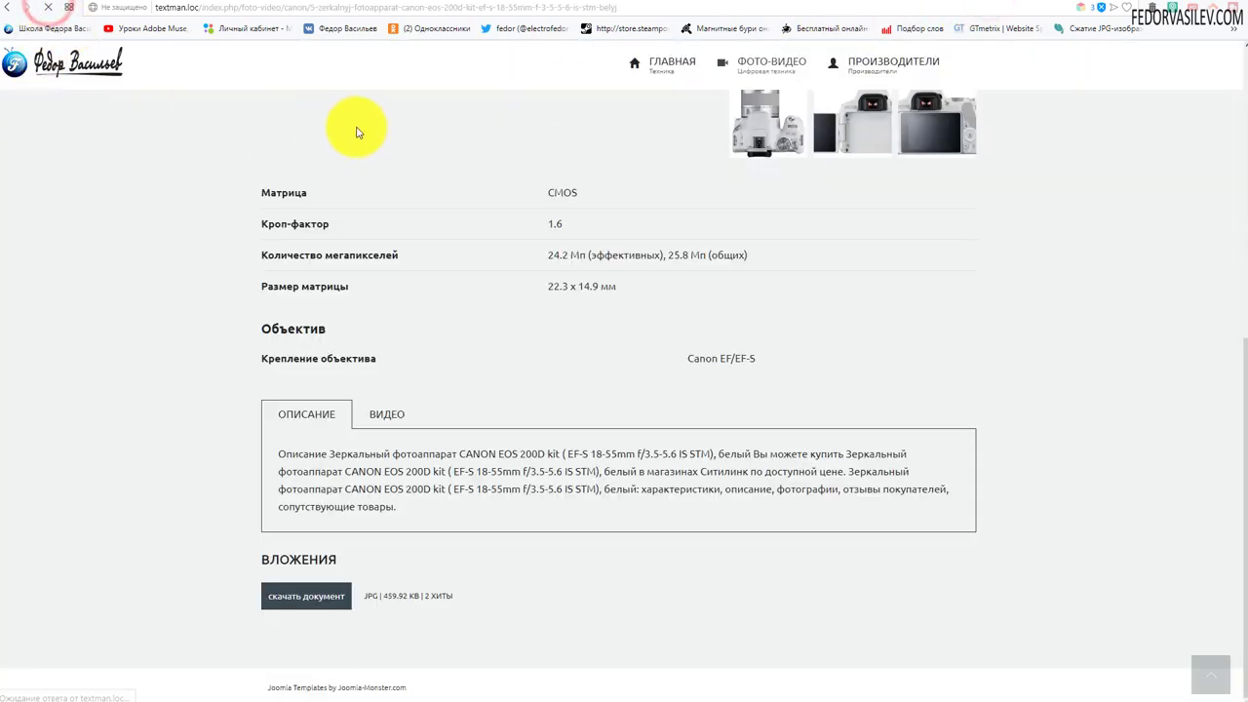
scroll(357, 133, "down", 5)
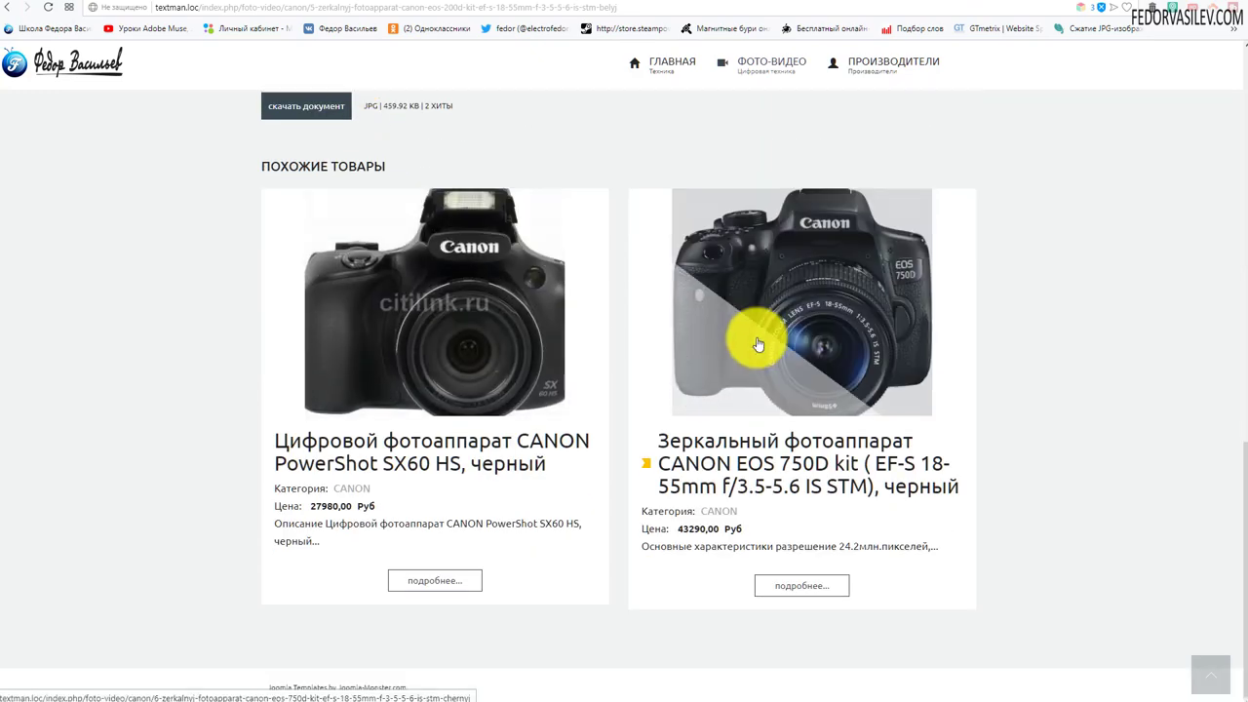
- Examine the CANON EOS 200D product page from its header and specifications down to the "Похожие товары" section
scroll(453, 356, "up", 15)
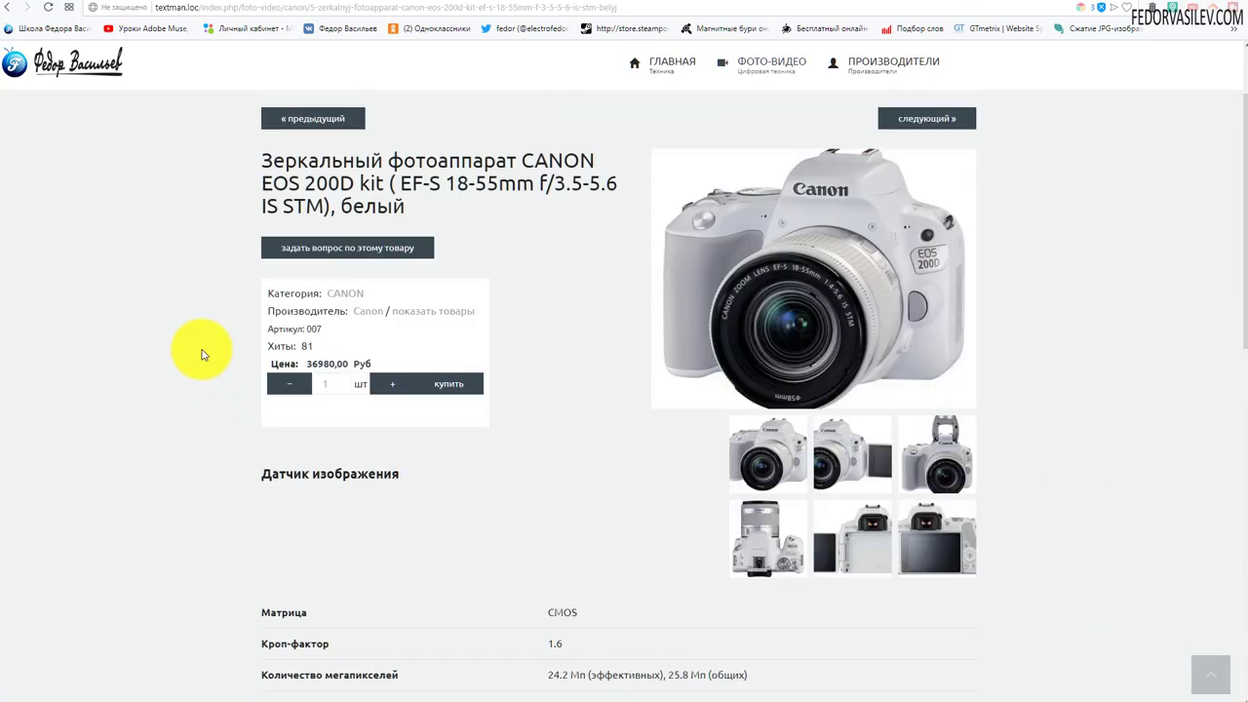
scroll(223, 256, "up", 2)
scroll(286, 209, "down", 5)
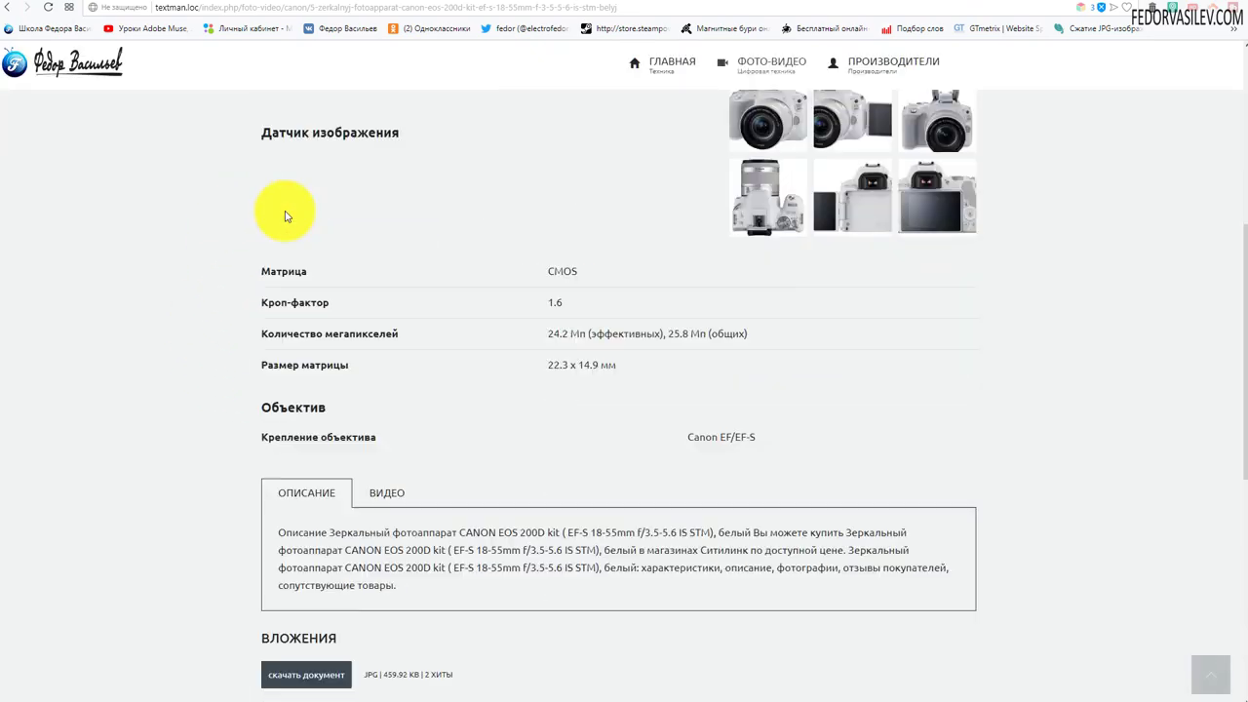
scroll(287, 216, "down", 5)
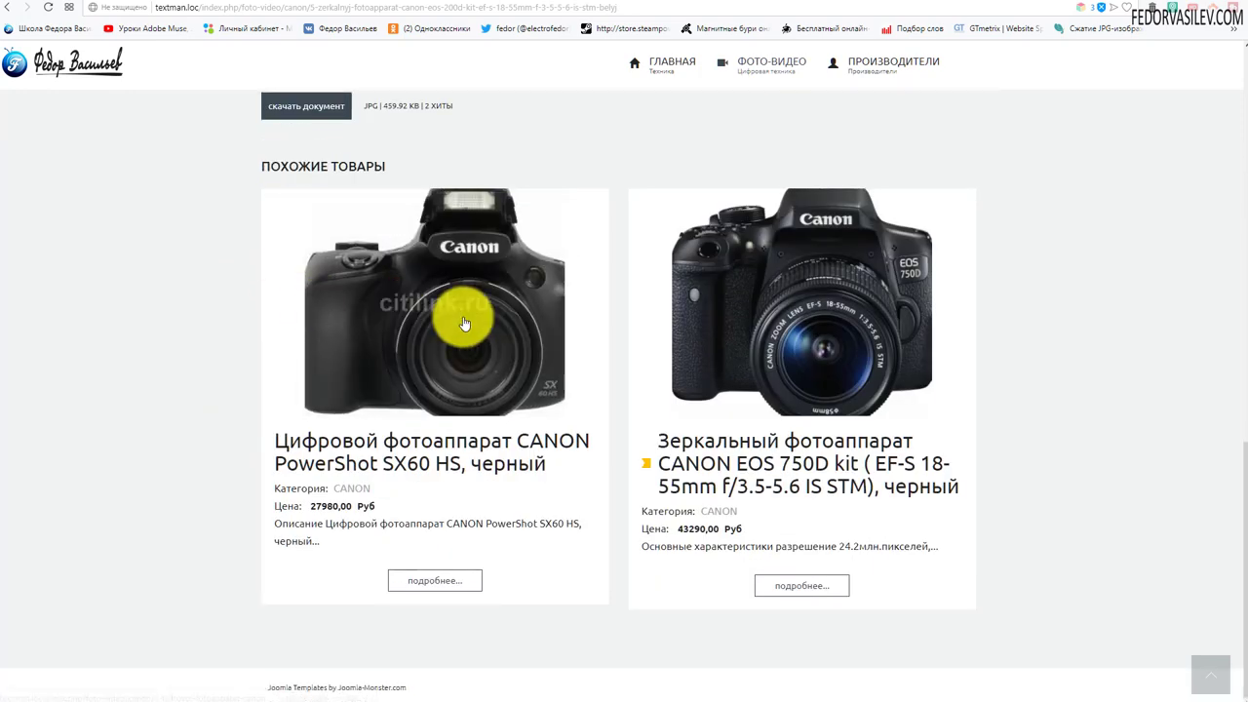
scroll(585, 321, "up", 12)
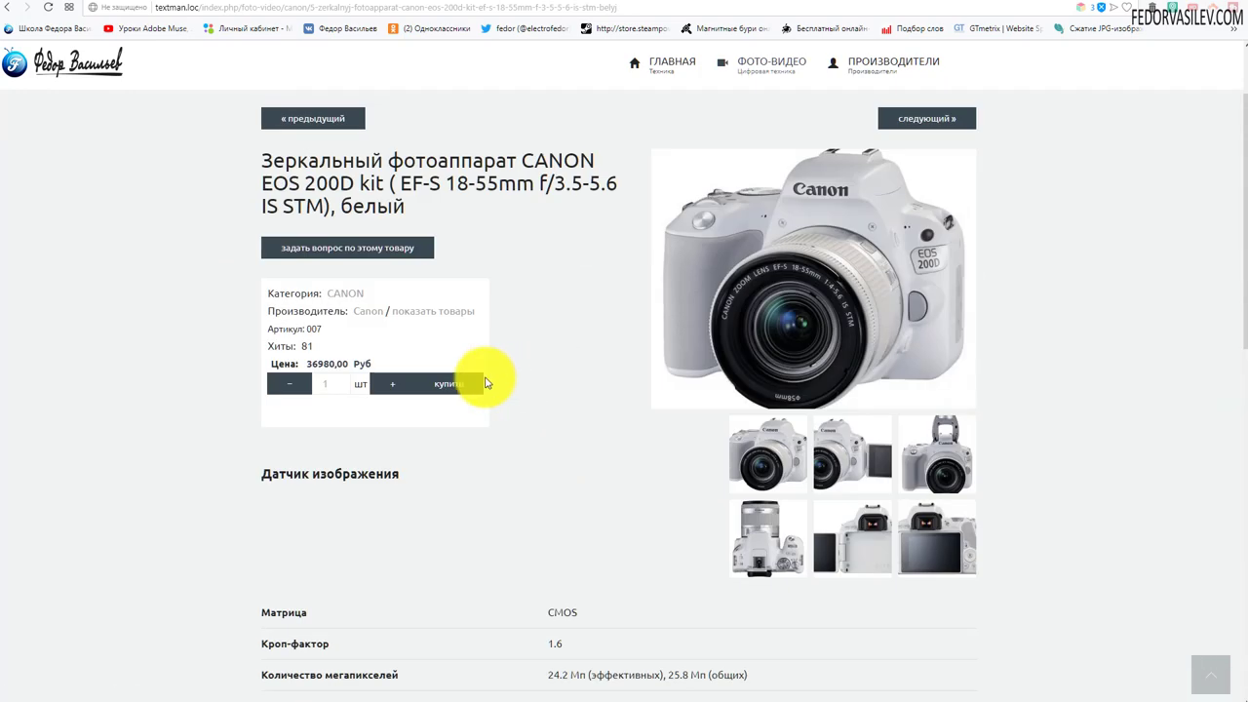
scroll(310, 225, "up", 2)
scroll(247, 275, "down", 3)
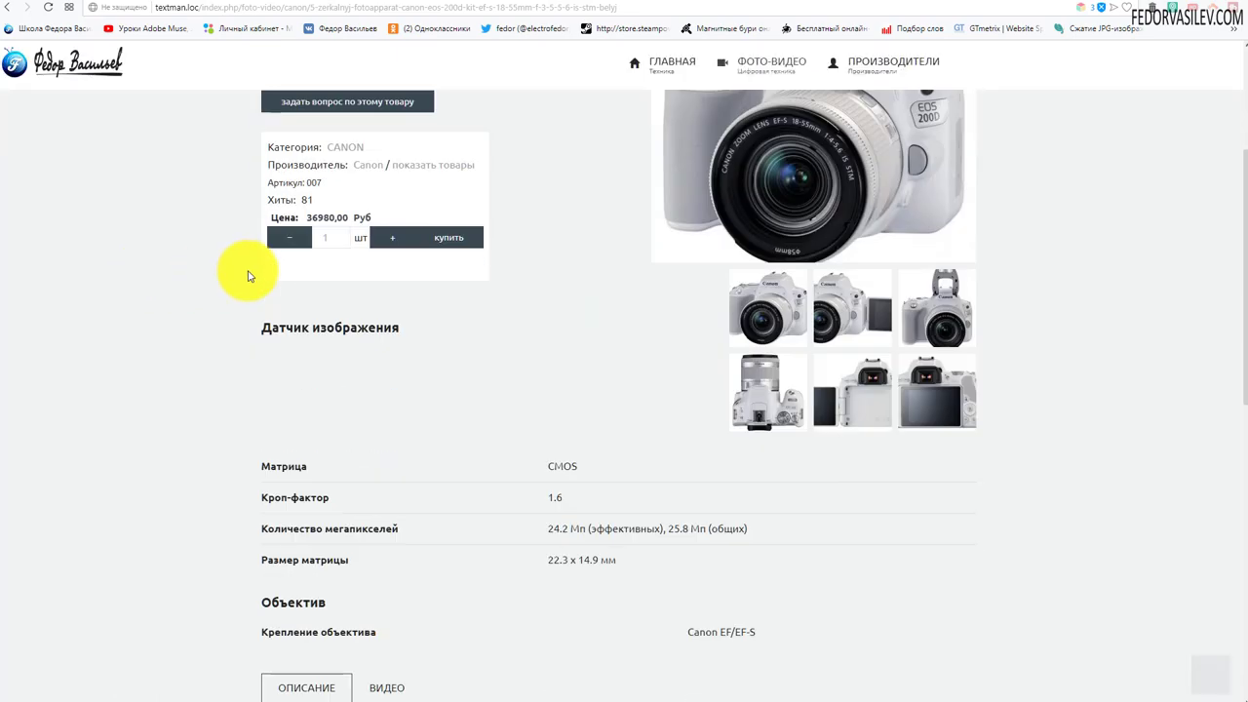
scroll(248, 276, "down", 7)
scroll(426, 340, "up", 10)
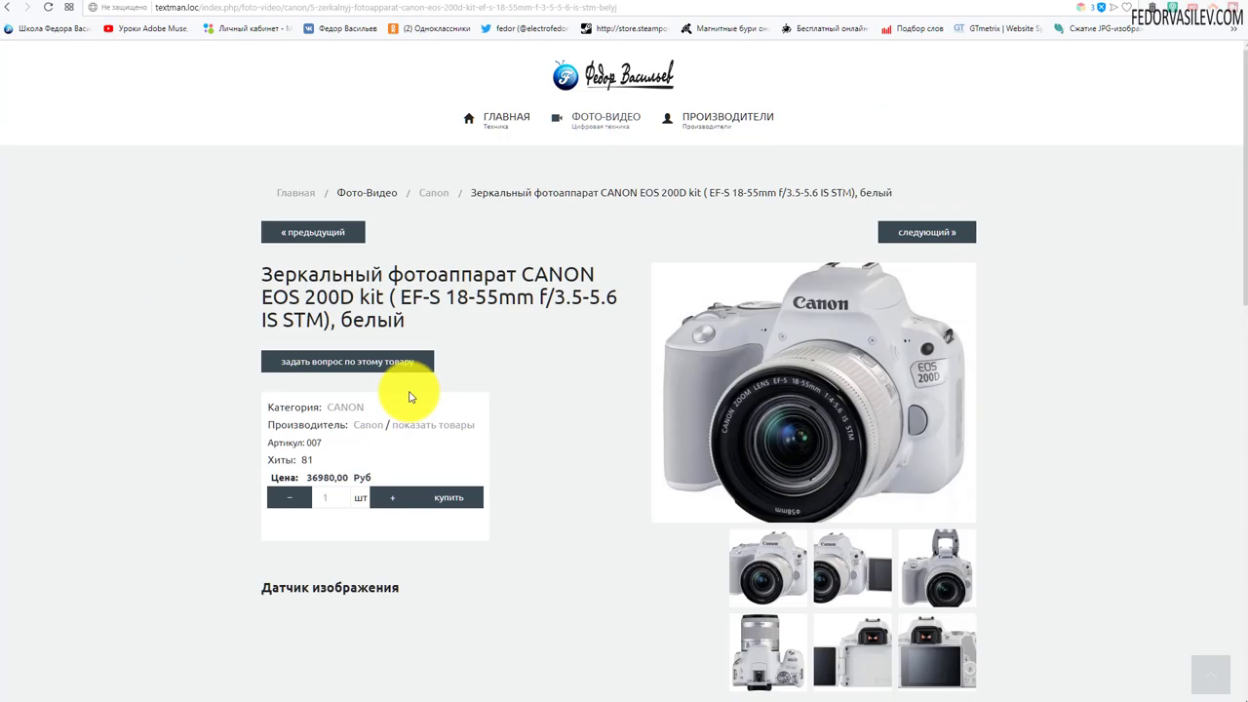
scroll(409, 396, "down", 10)
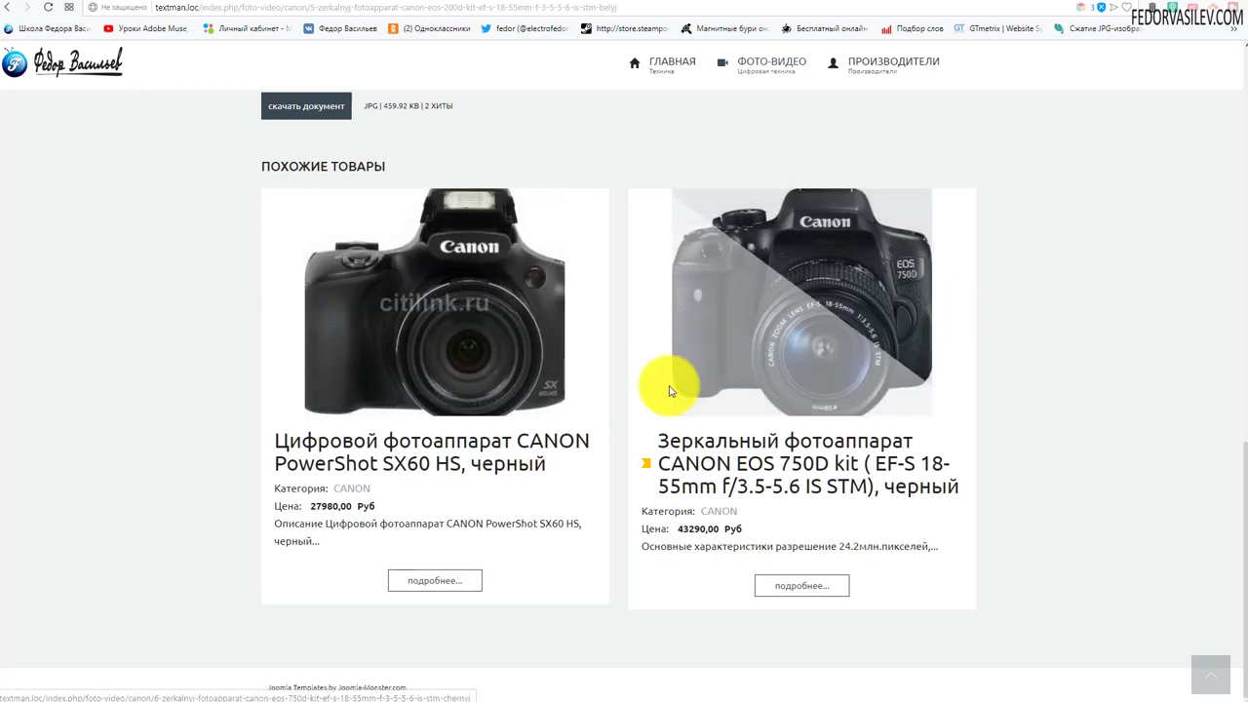
scroll(669, 385, "up", 3)
scroll(669, 391, "up", 10)
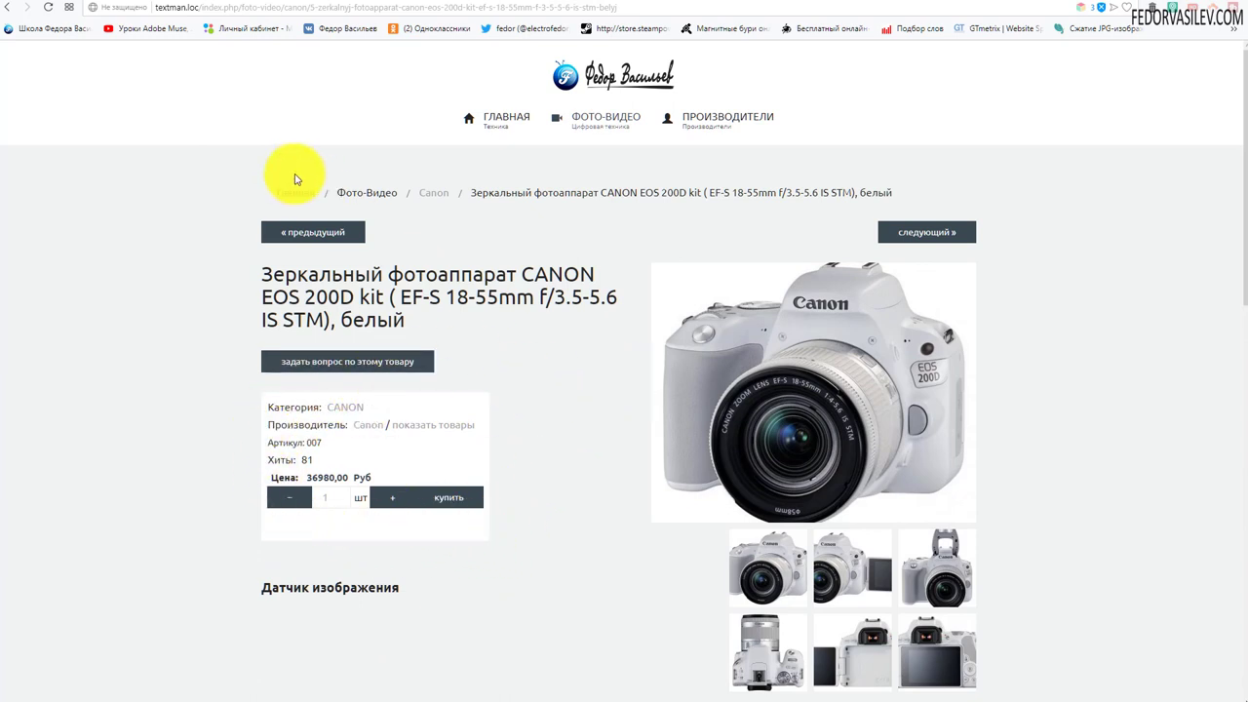
scroll(200, 195, "down", 15)
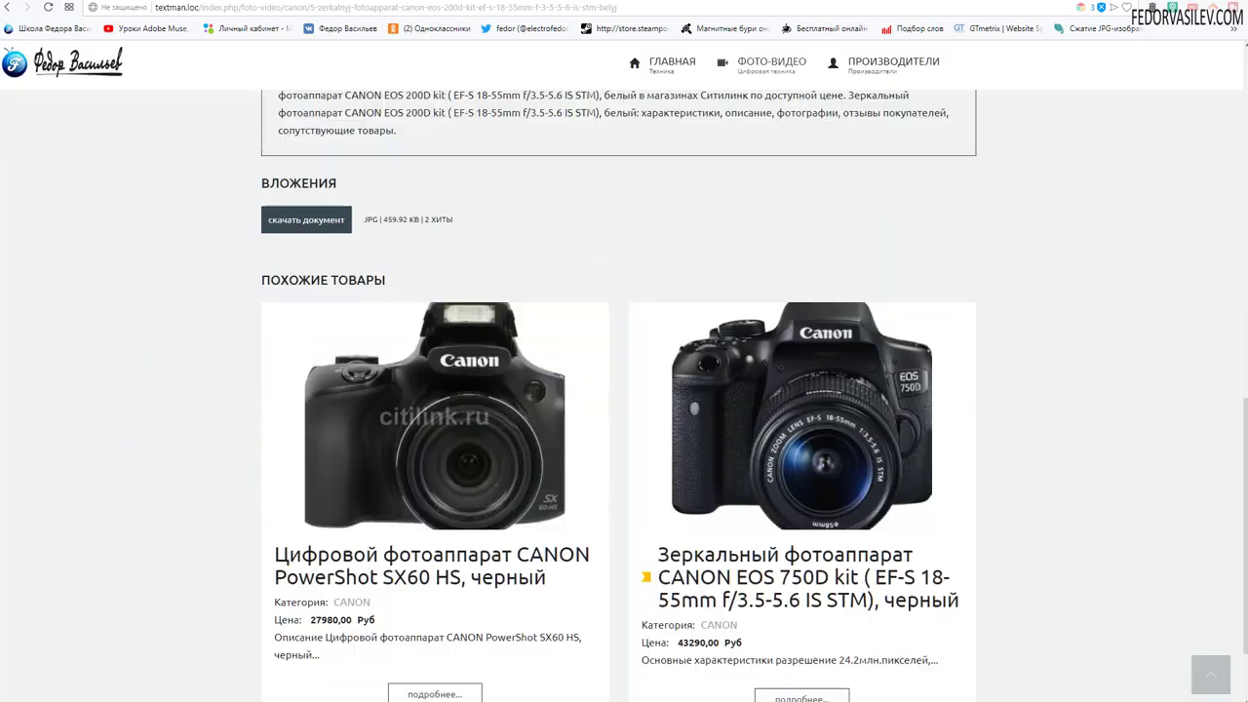
scroll(868, 594, "down", 1)
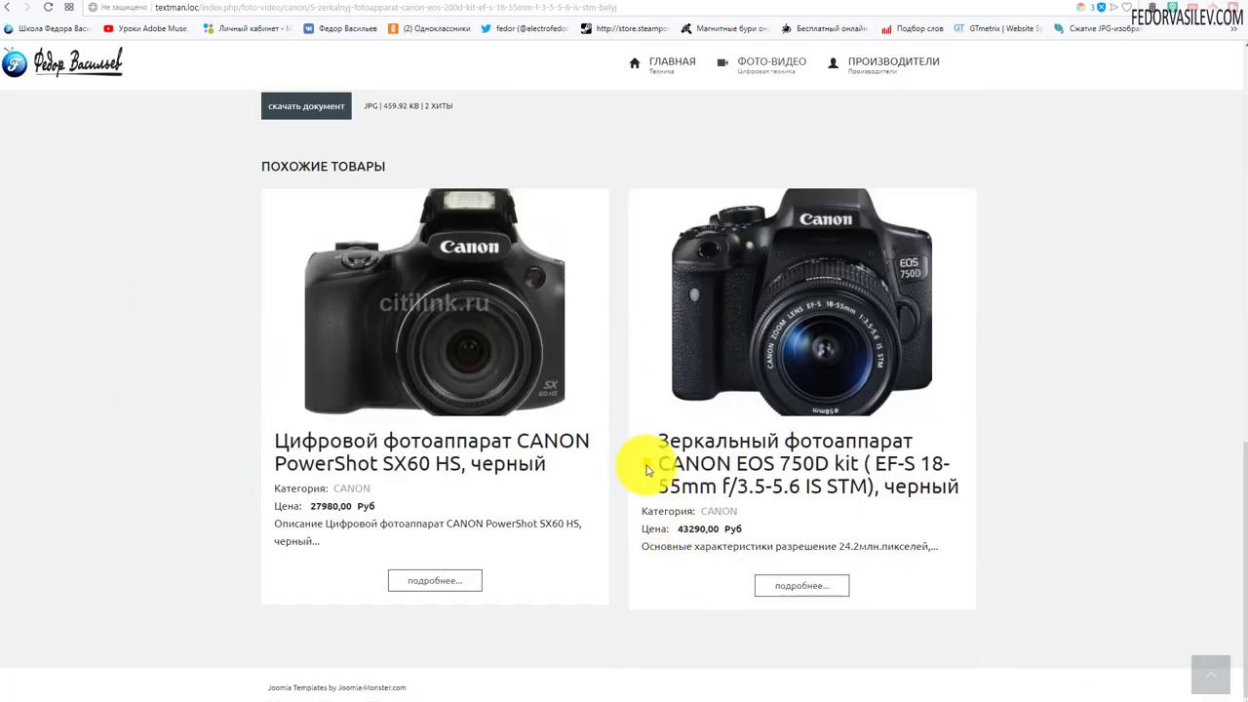
scroll(793, 231, "up", 4)
- Set "Популярный" to "Да" for the white CANON EOS 200D kit in the Joomla administrator and save the product
left_click(1073, 9)
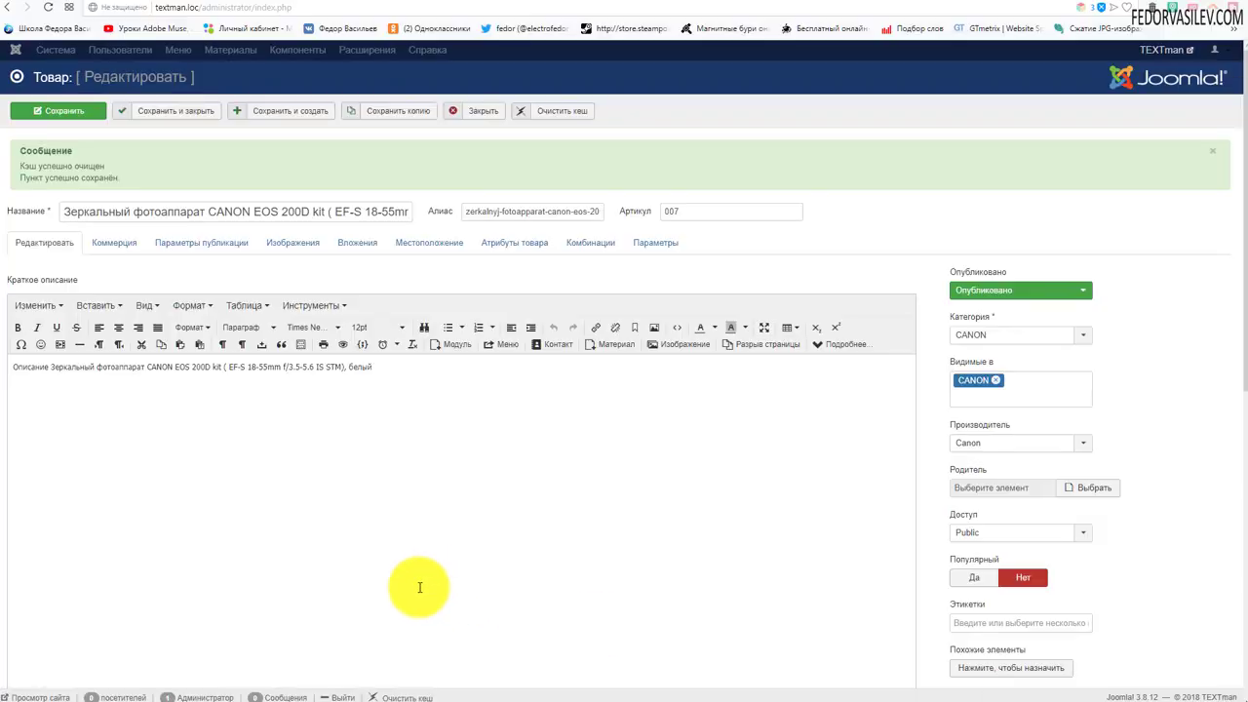
left_click(39, 251)
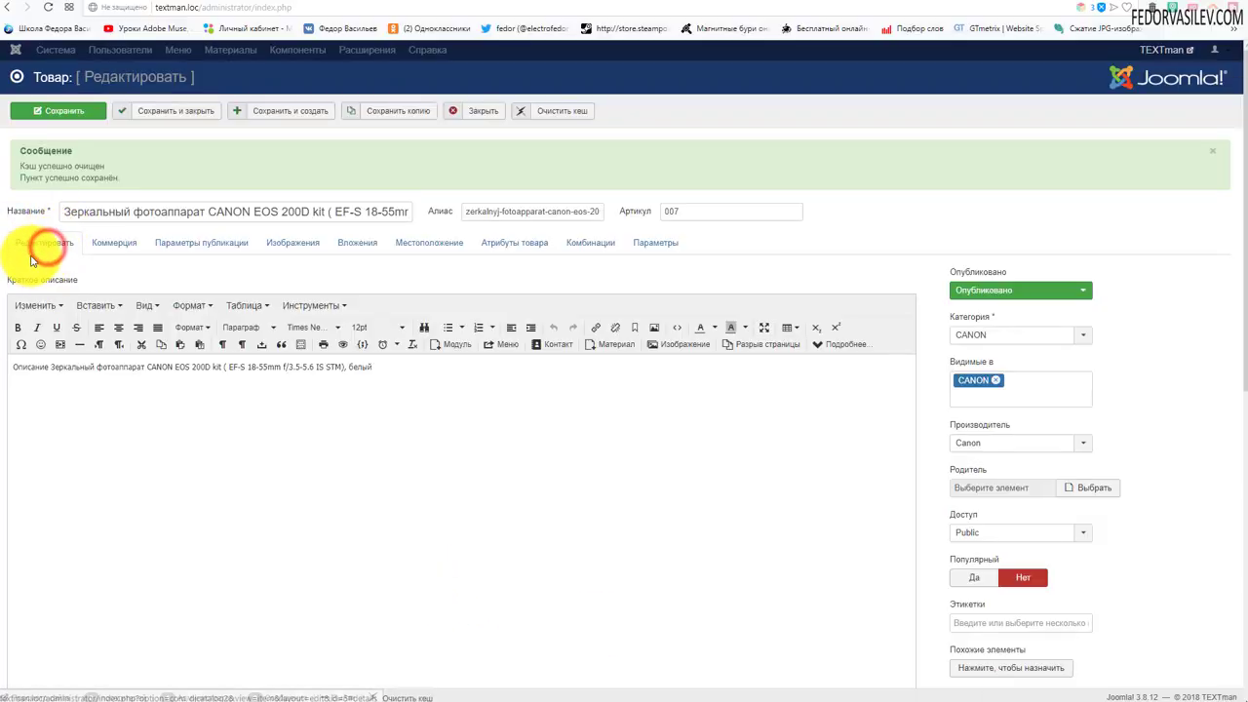
scroll(794, 263, "down", 2)
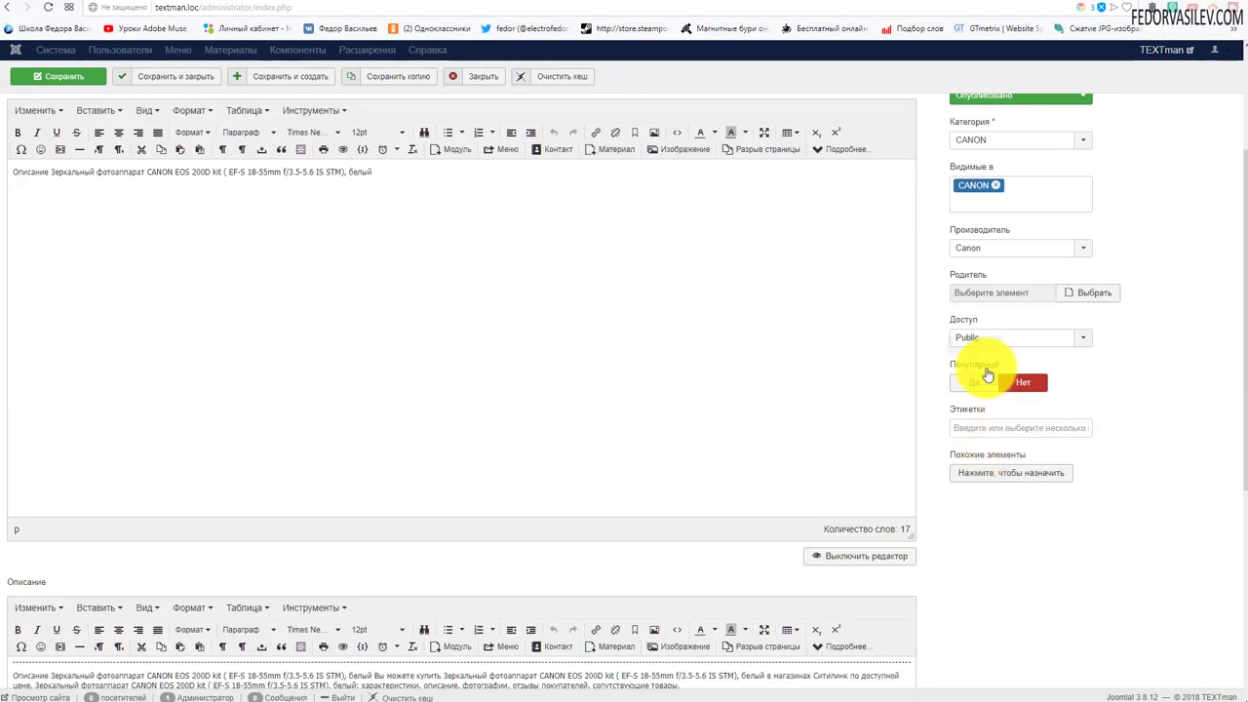
left_click(987, 378)
scroll(744, 377, "up", 2)
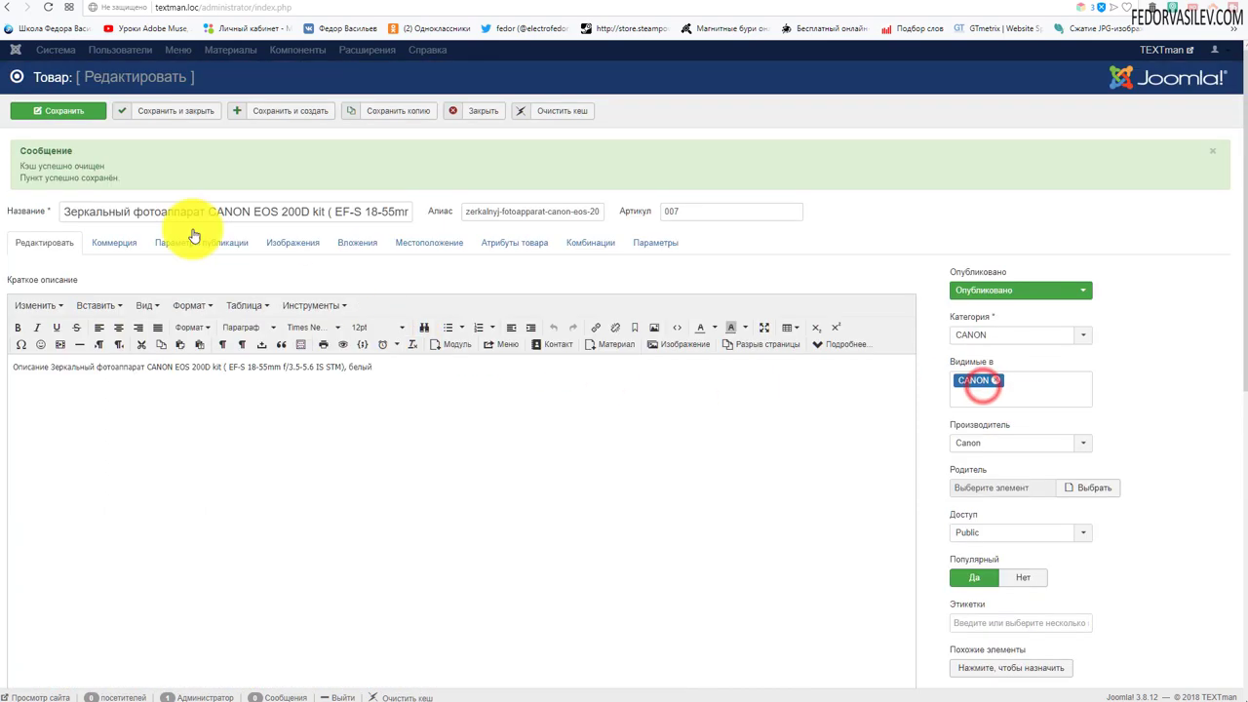
left_click(65, 110)
- Reload the product's page on the site and check the popular marker beside its title and the sections below
left_click(990, 5)
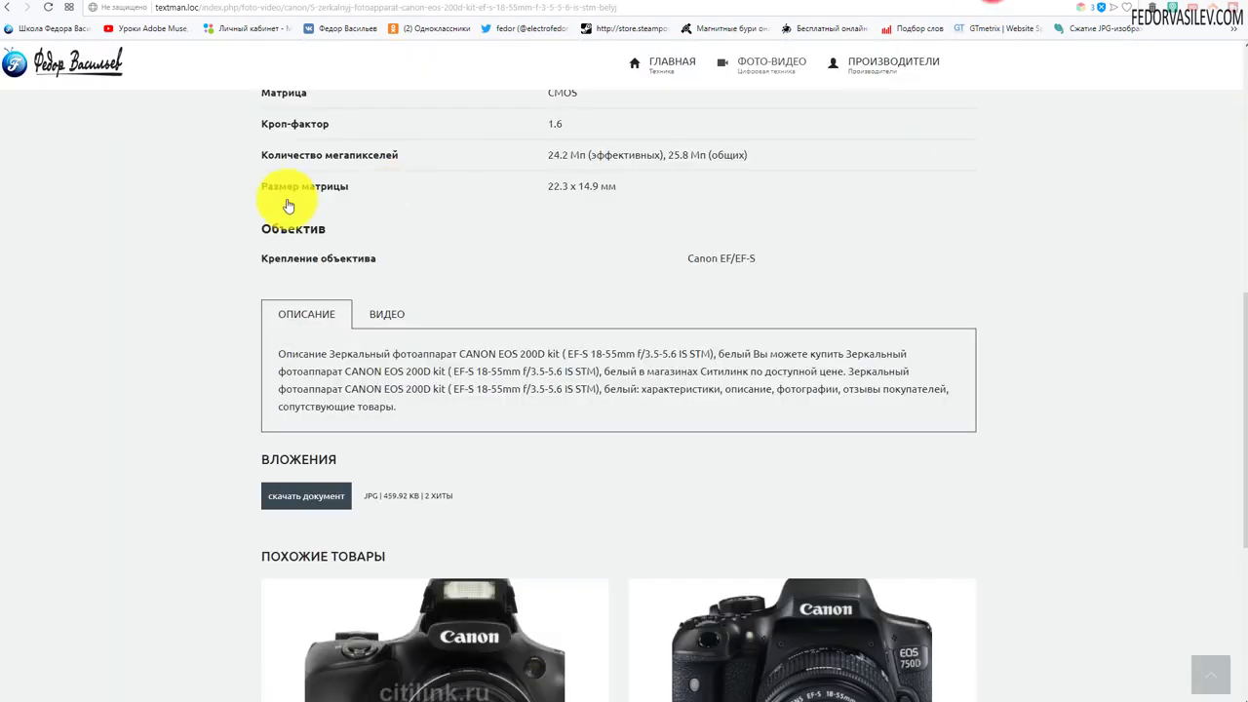
scroll(287, 203, "down", 4)
scroll(362, 279, "up", 10)
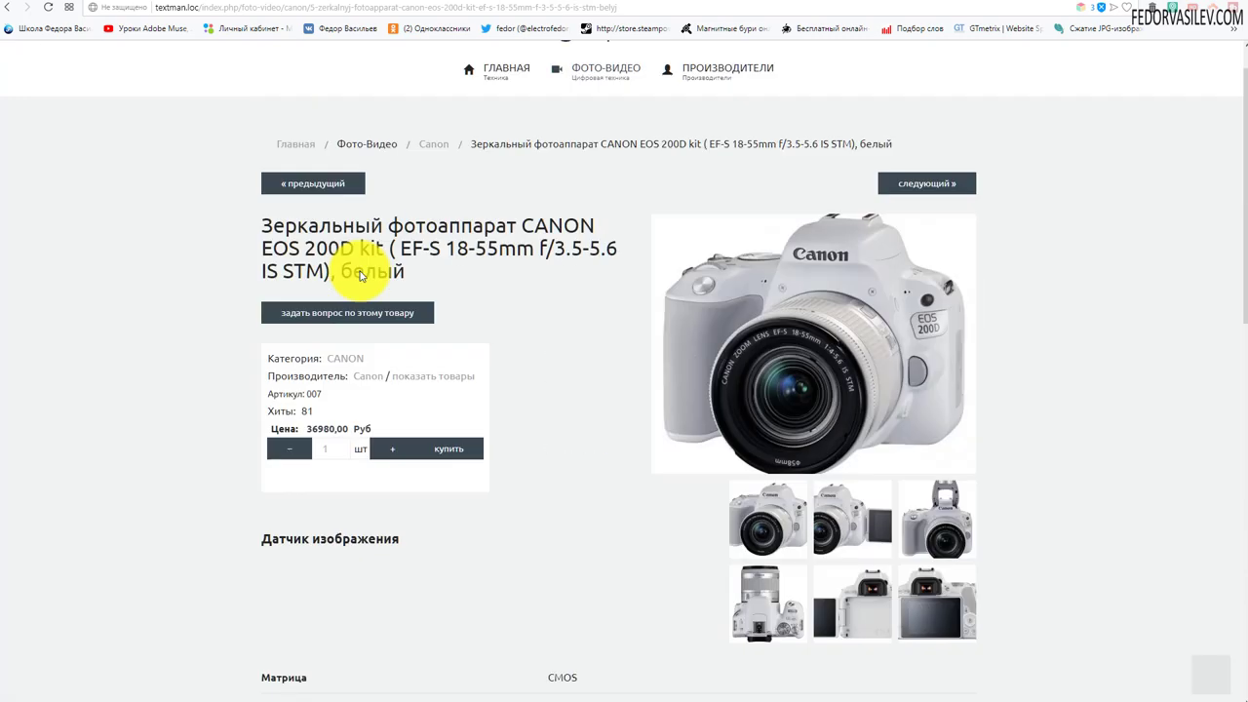
left_click(48, 8)
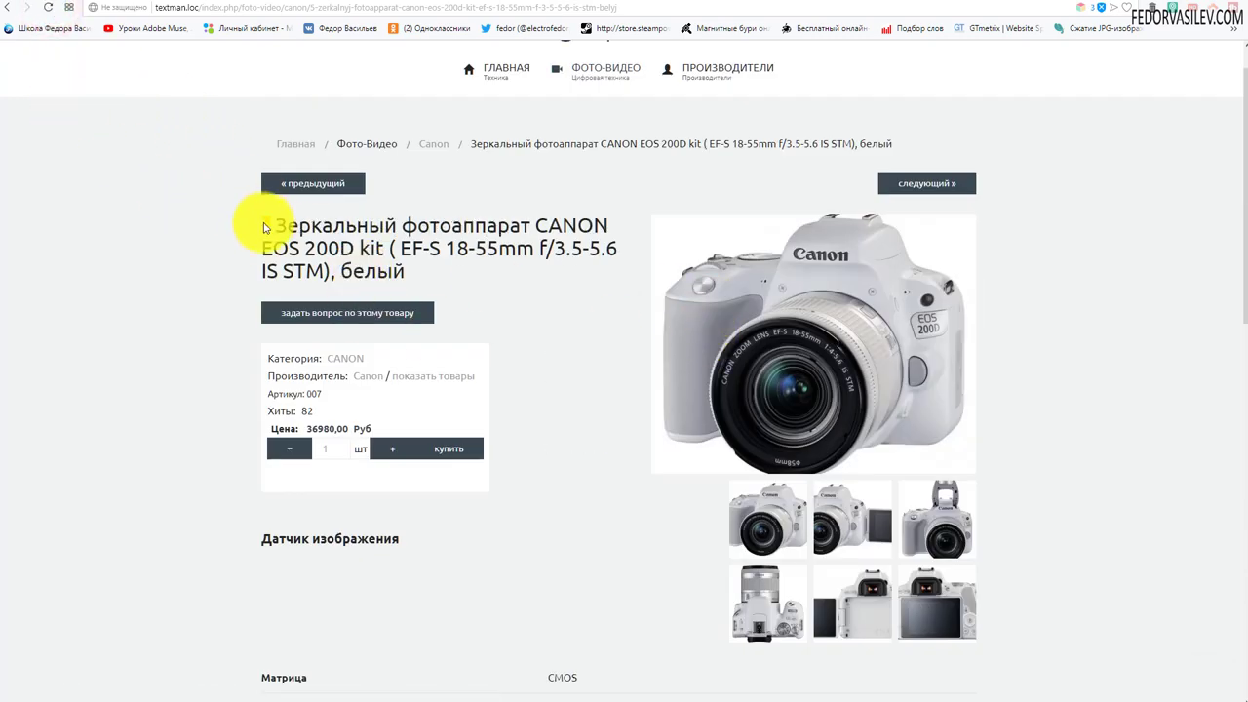
left_click(272, 216)
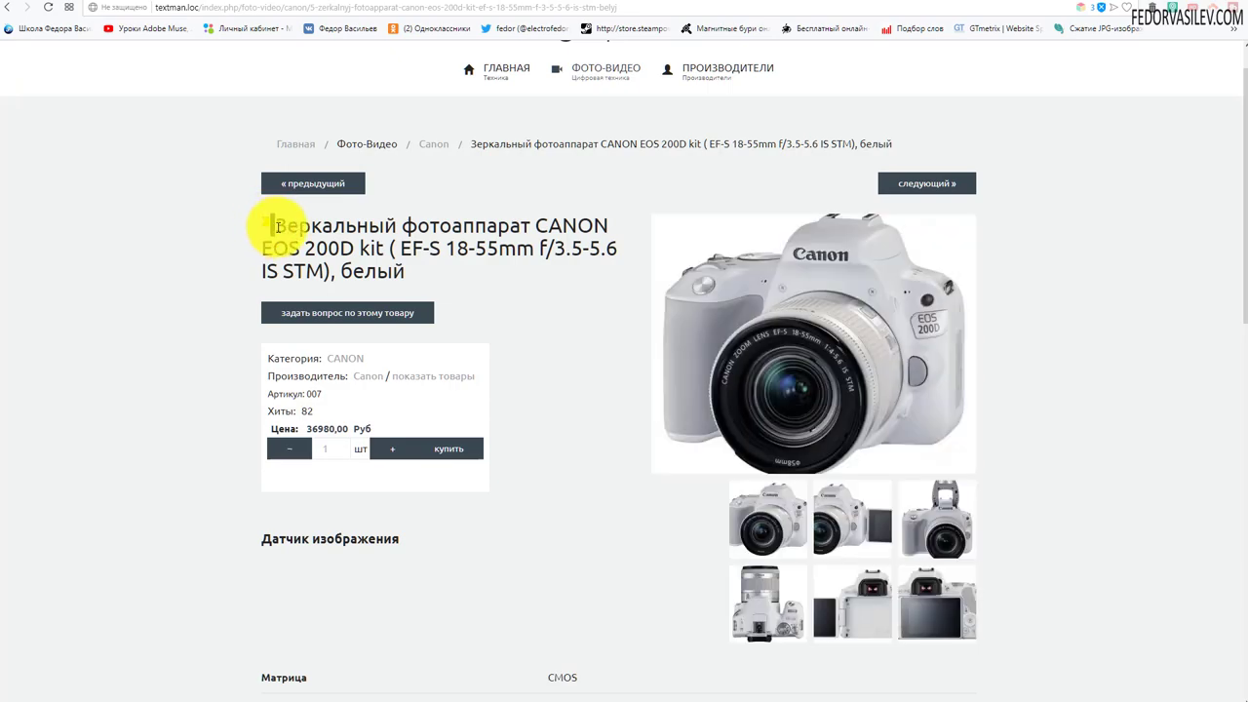
scroll(202, 215, "down", 6)
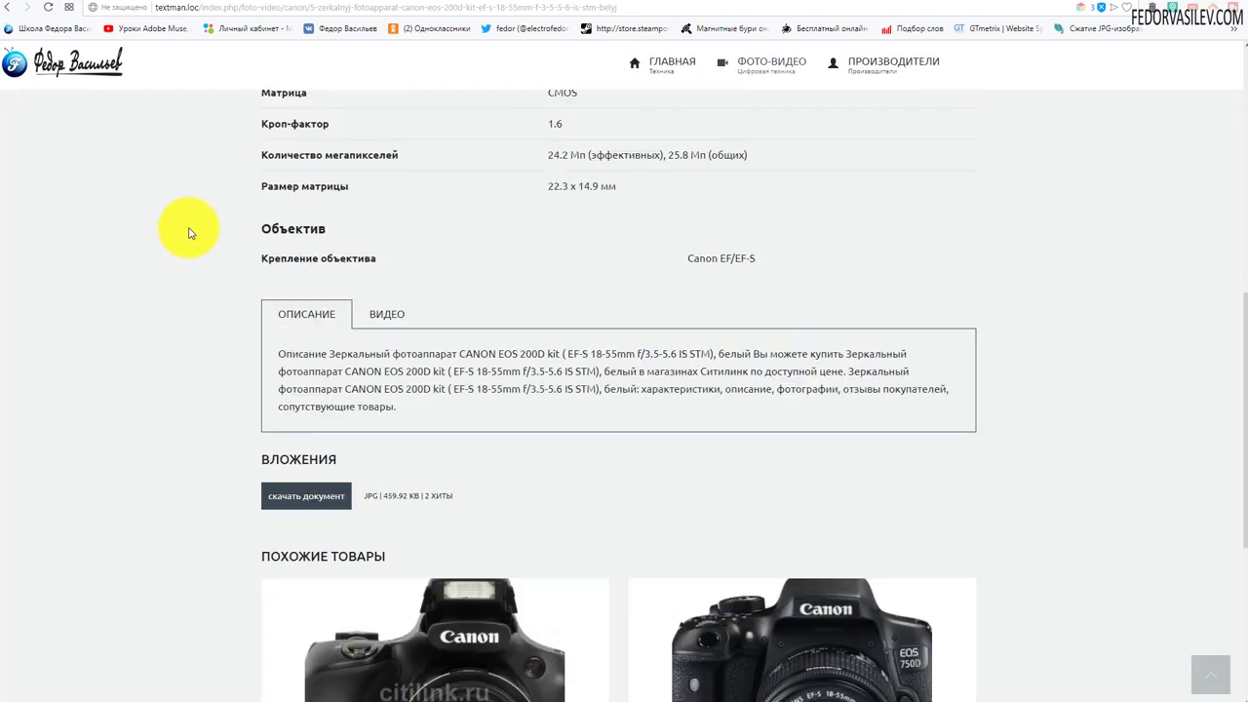
scroll(190, 232, "down", 4)
scroll(719, 223, "up", 10)
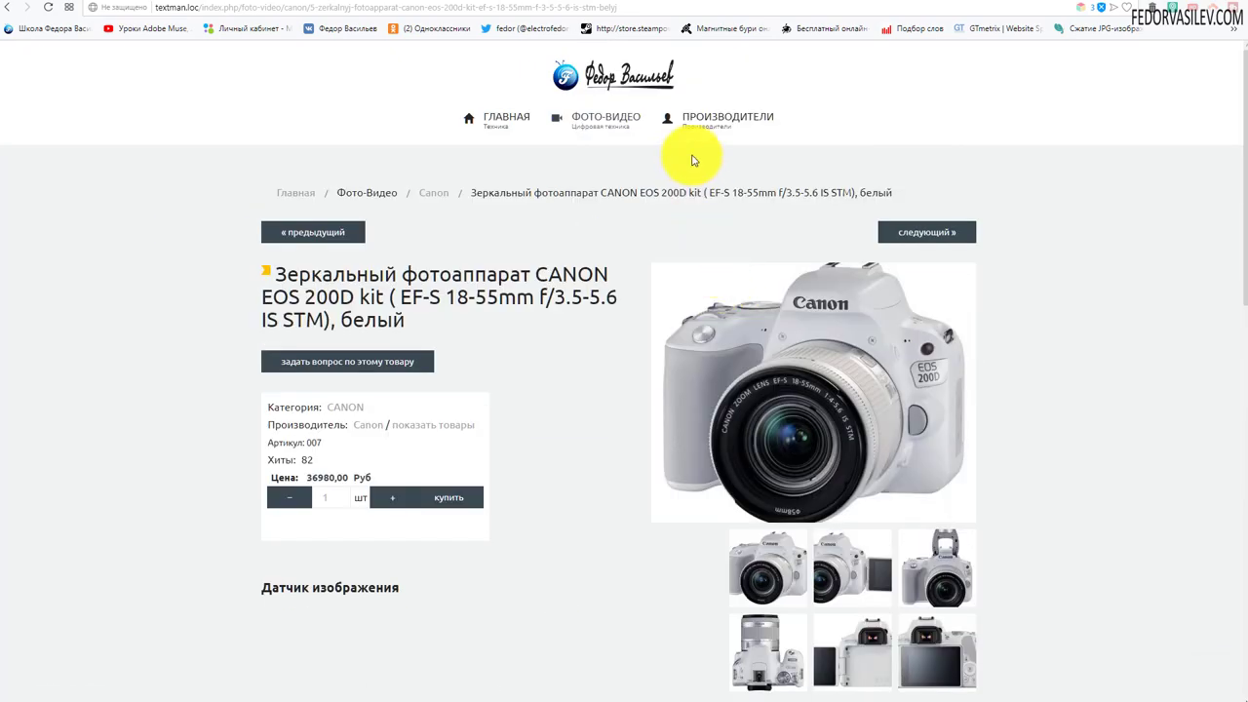
- Open the Canon category under "Фото-Видео", switch the product table to the grid layout and review the popular markers
mouse_move(594, 118)
left_click(581, 203)
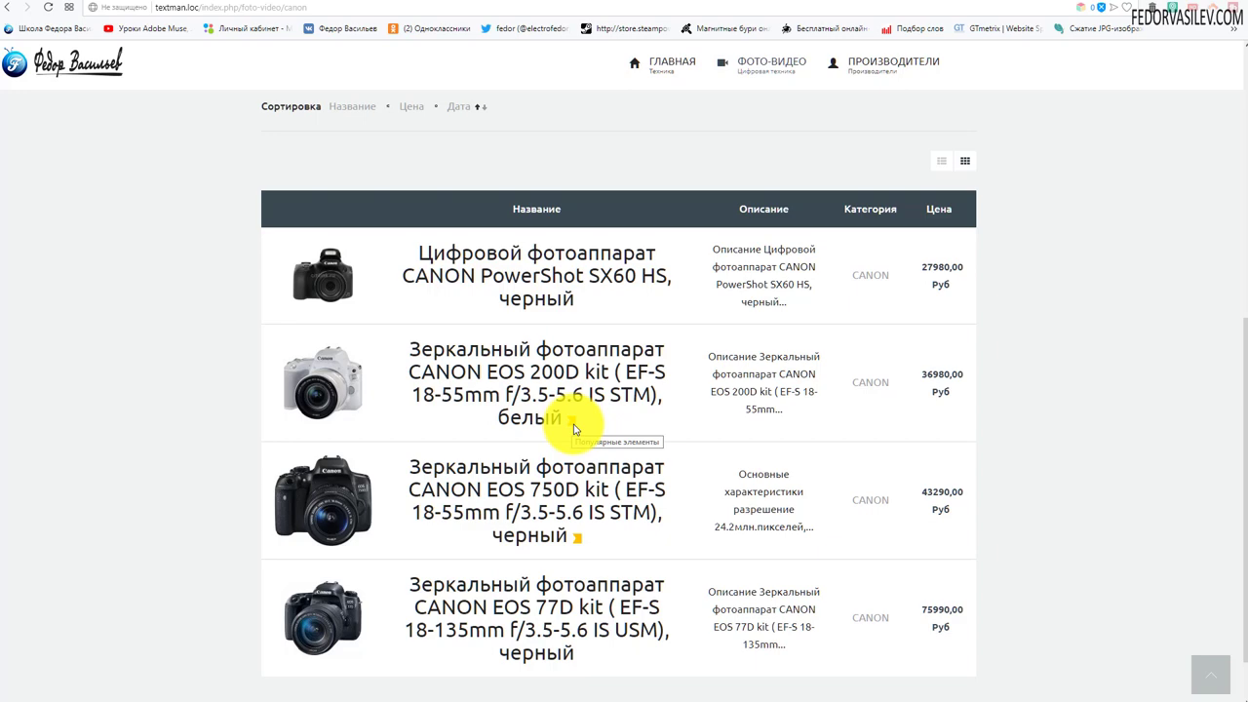
scroll(682, 390, "up", 2)
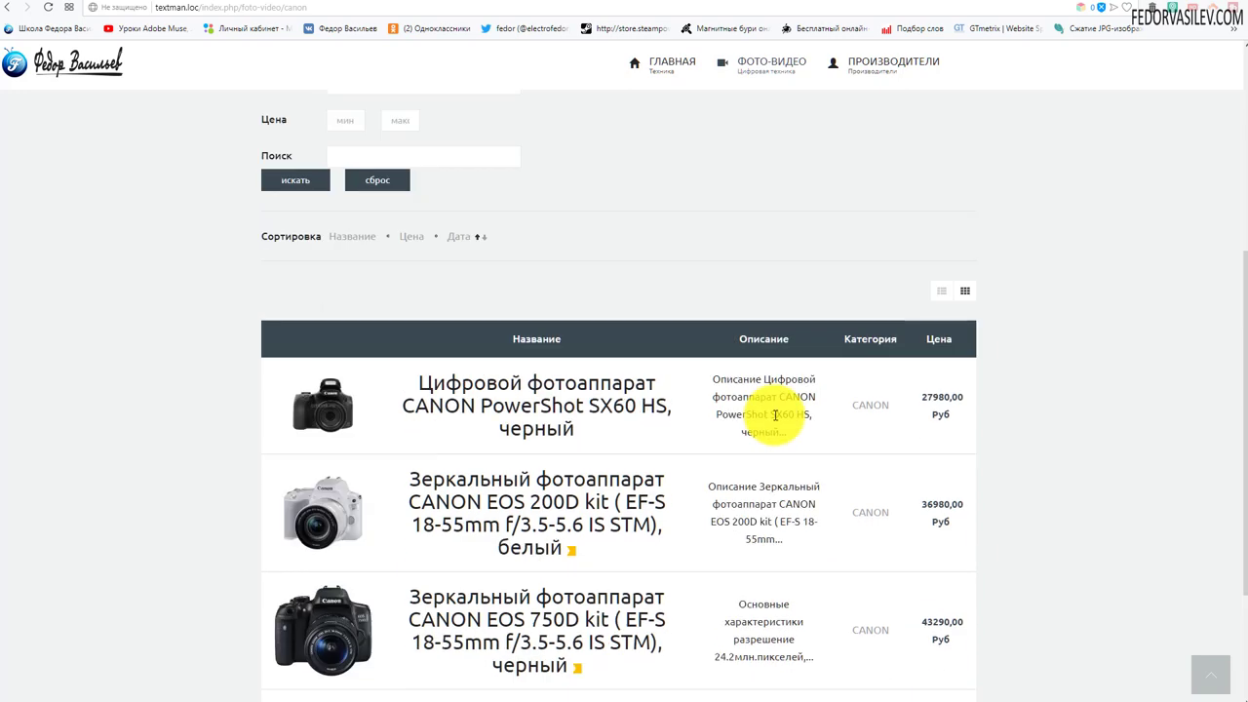
left_click(965, 290)
scroll(858, 302, "down", 2)
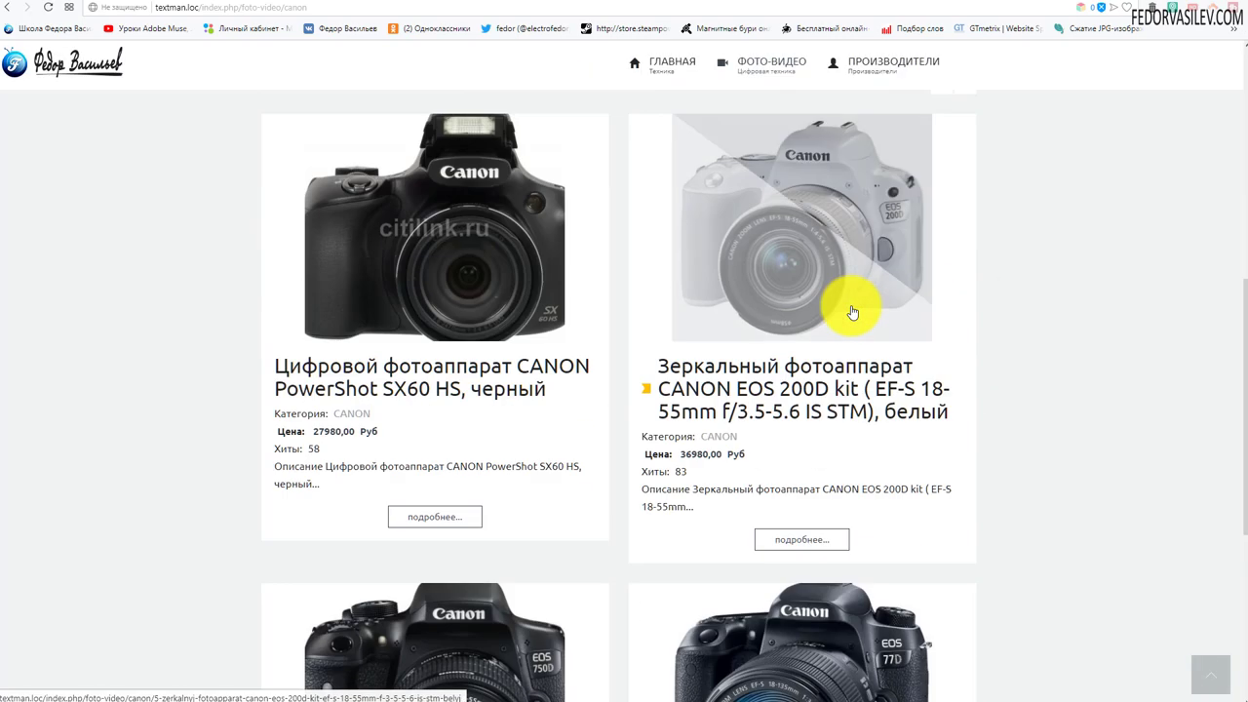
scroll(454, 451, "down", 4)
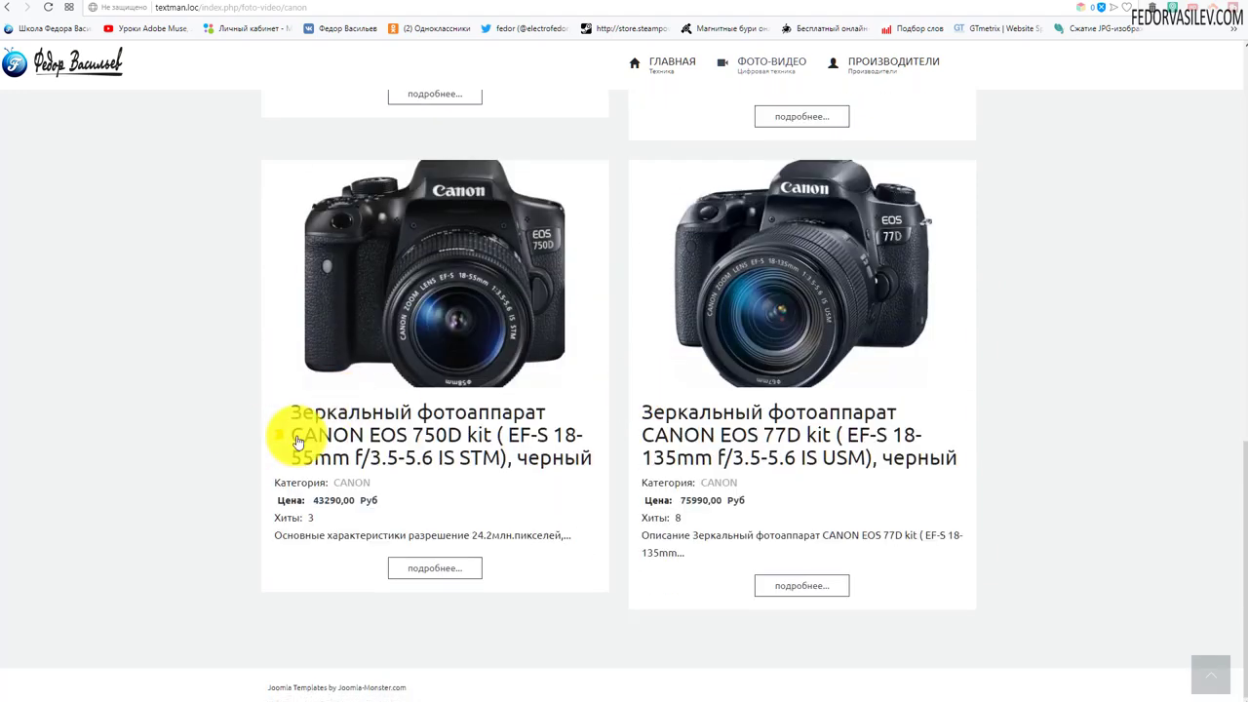
scroll(858, 412, "up", 4)
- Open the white CANON EOS 200D kit from the Canon category and review its comments and related products
left_click(801, 200)
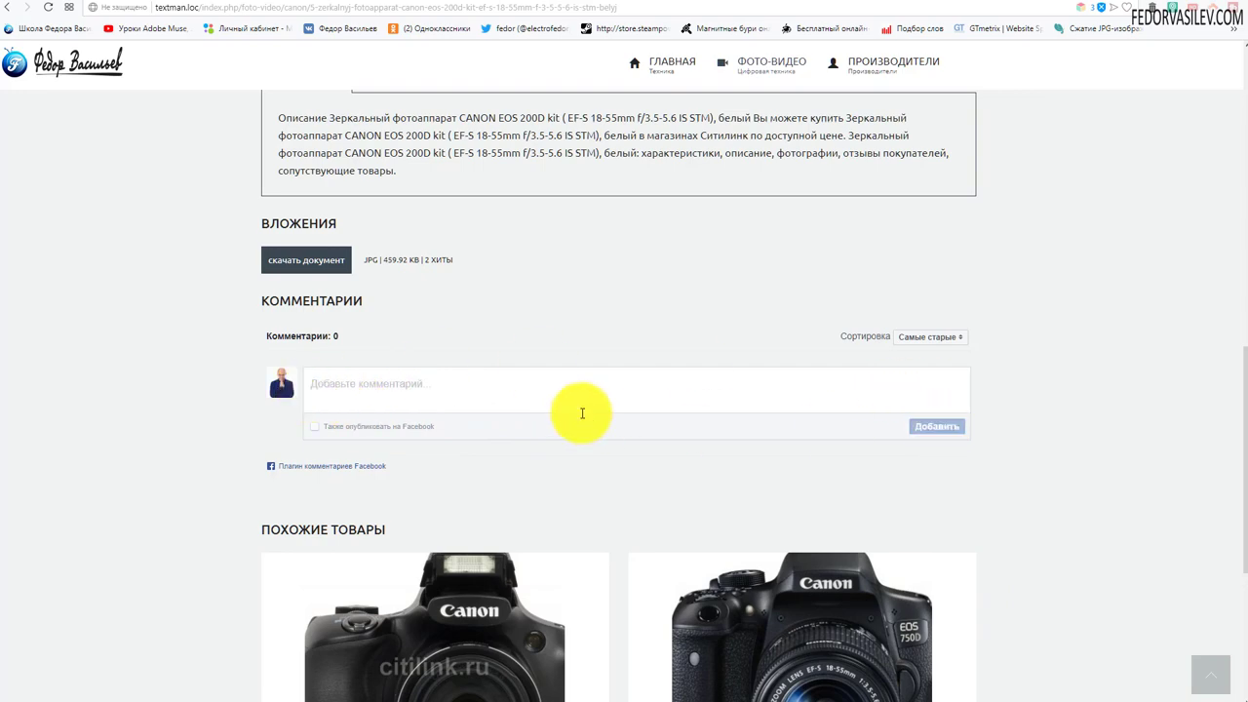
scroll(335, 390, "down", 2)
scroll(342, 395, "up", 12)
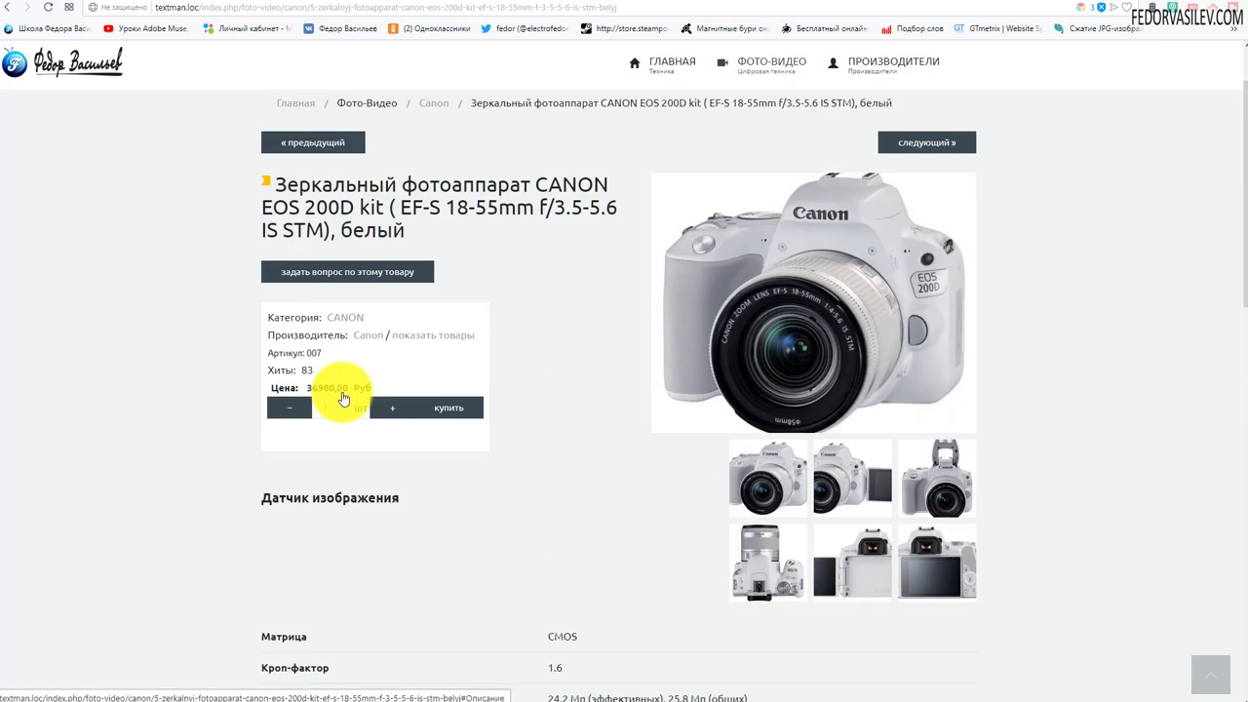
- Post the comment "тест" in the Facebook comments of the white CANON EOS 200D kit, and reload the page to check it
scroll(354, 315, "down", 8)
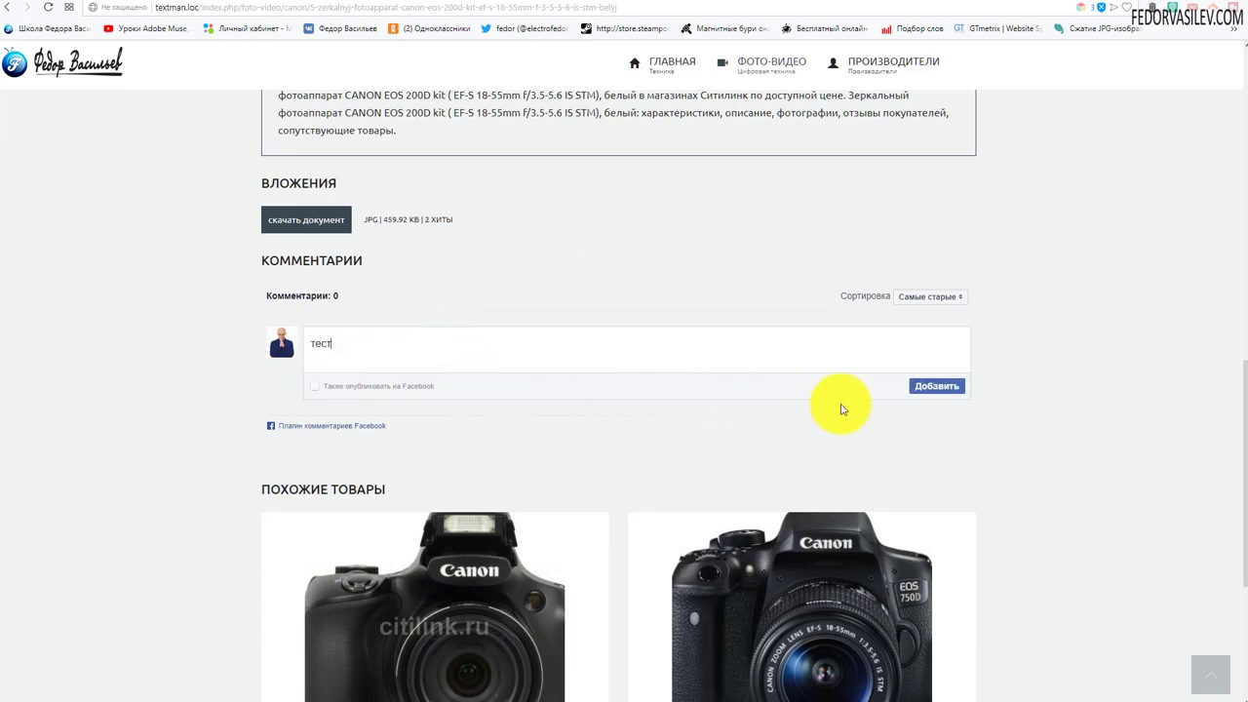
left_click(911, 385)
scroll(791, 326, "down", 2)
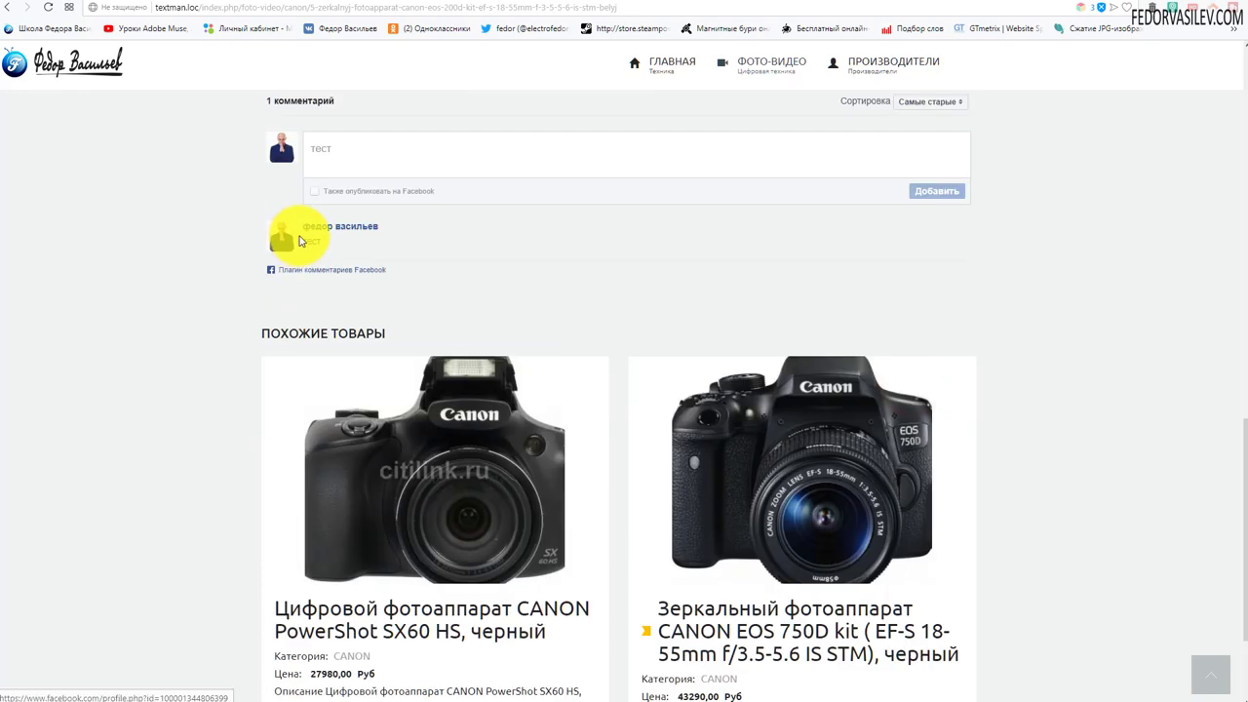
left_click(48, 7)
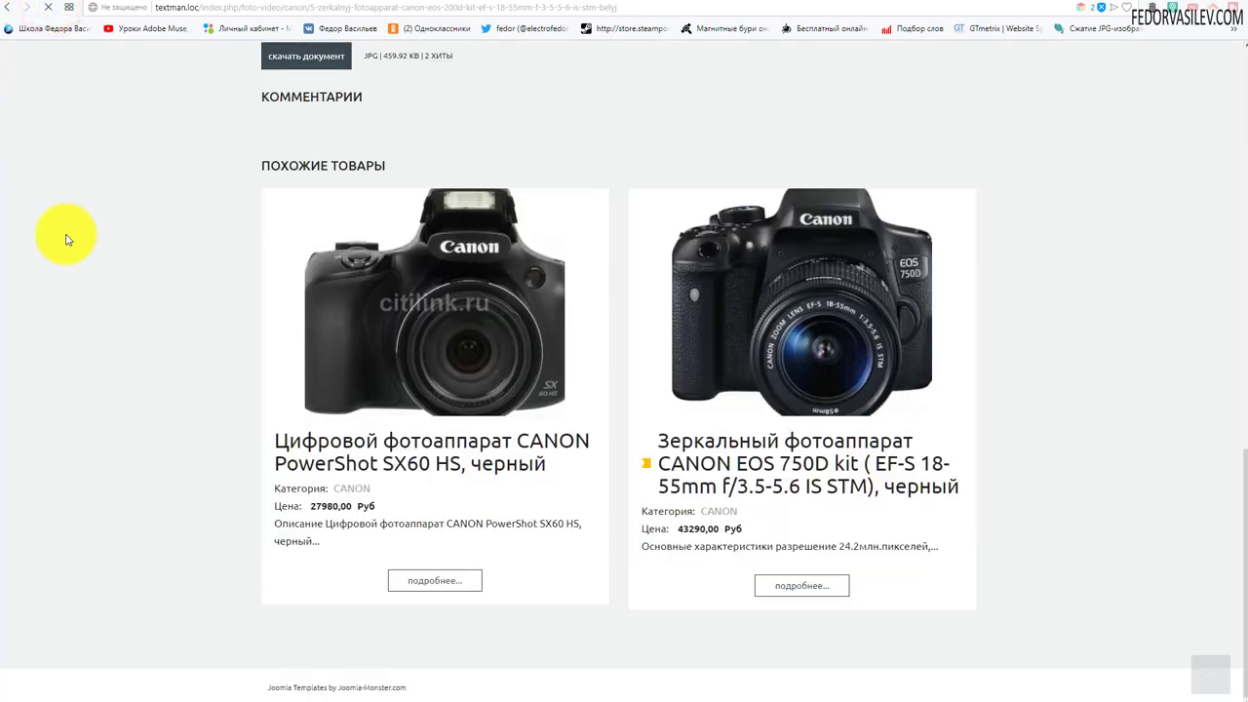
scroll(177, 215, "down", 2)
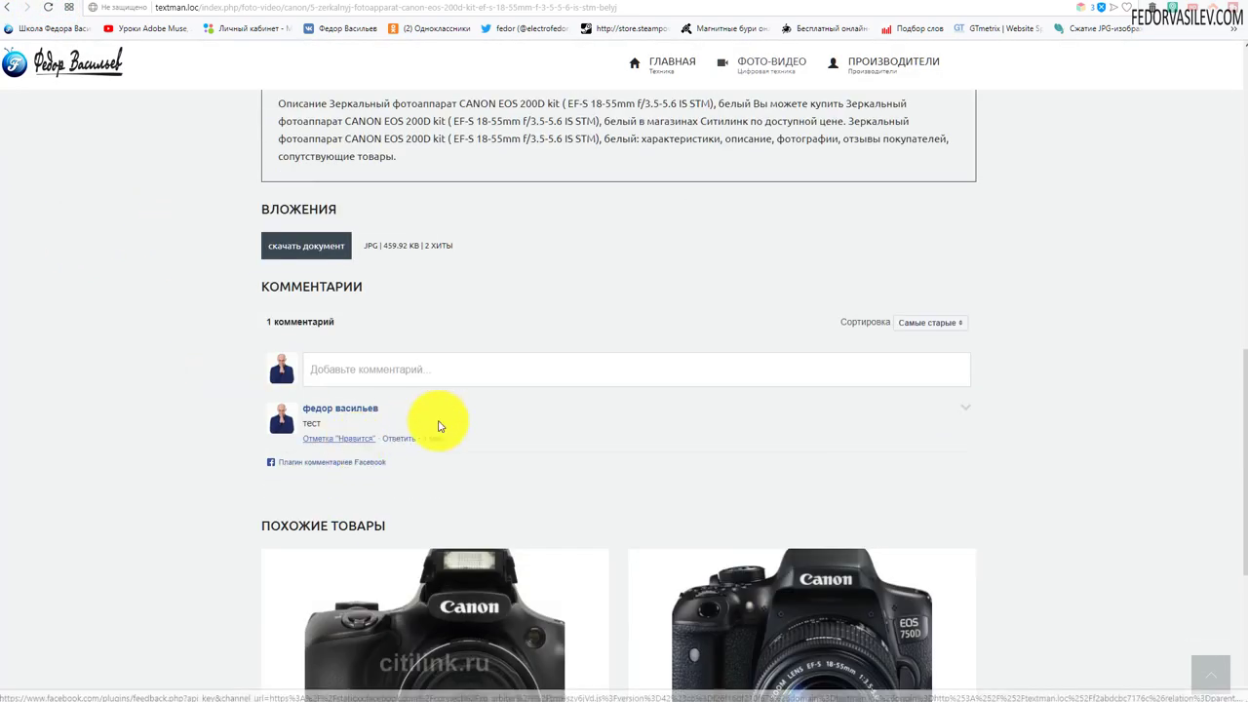
- Return to the DJ-Catalog2 settings in the administrator and examine the "Социальное распространение и комментарии" section, including the Facebook SDK import hint
left_click(950, 2)
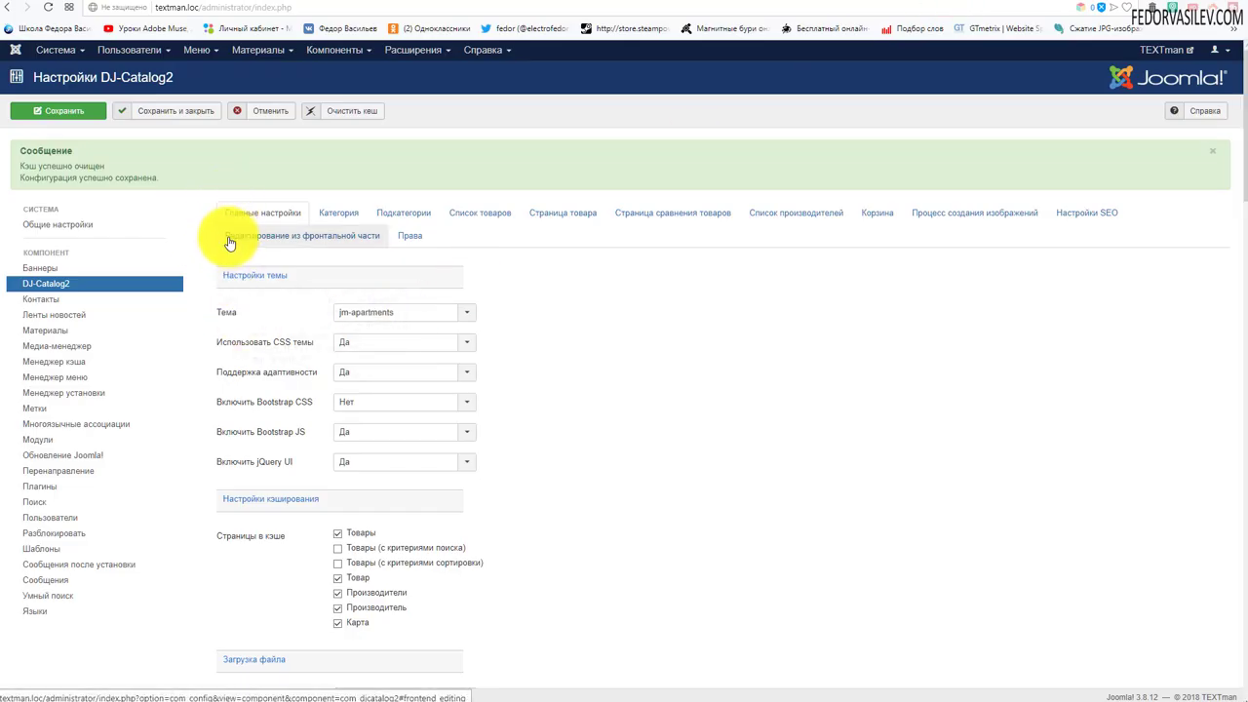
scroll(649, 287, "down", 15)
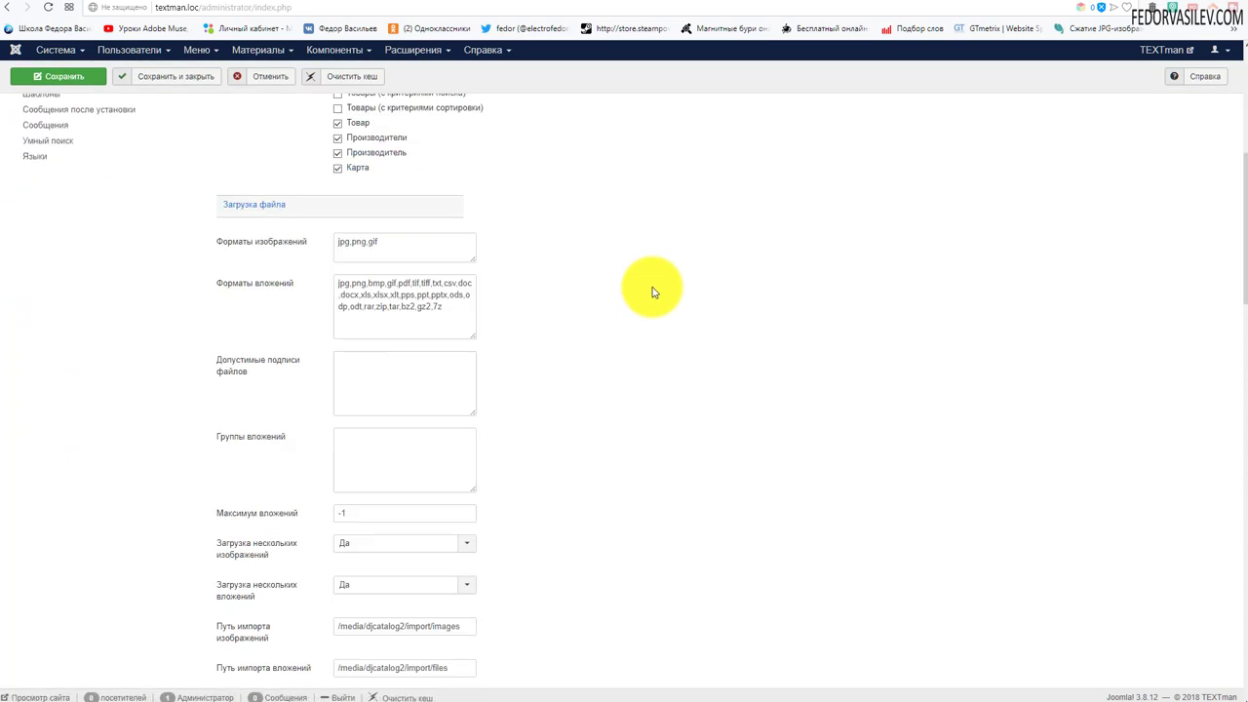
scroll(650, 284, "down", 10)
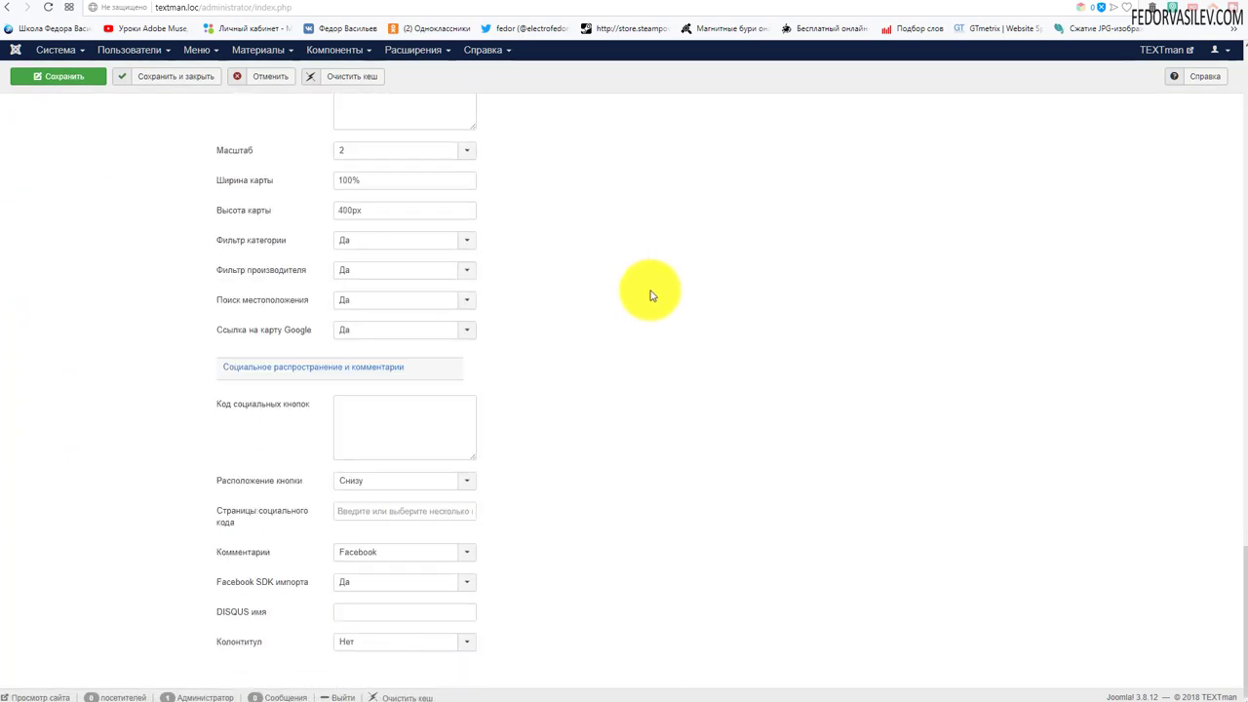
left_click_drag(303, 367, 414, 361)
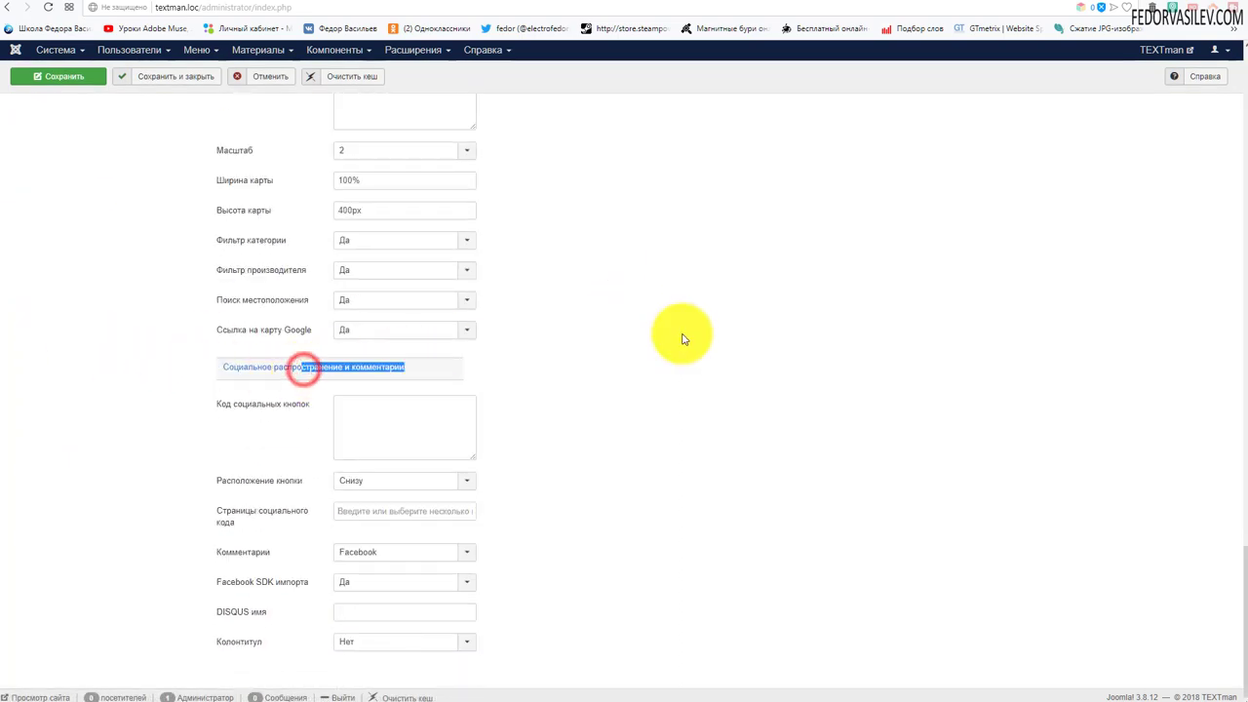
left_click(680, 333)
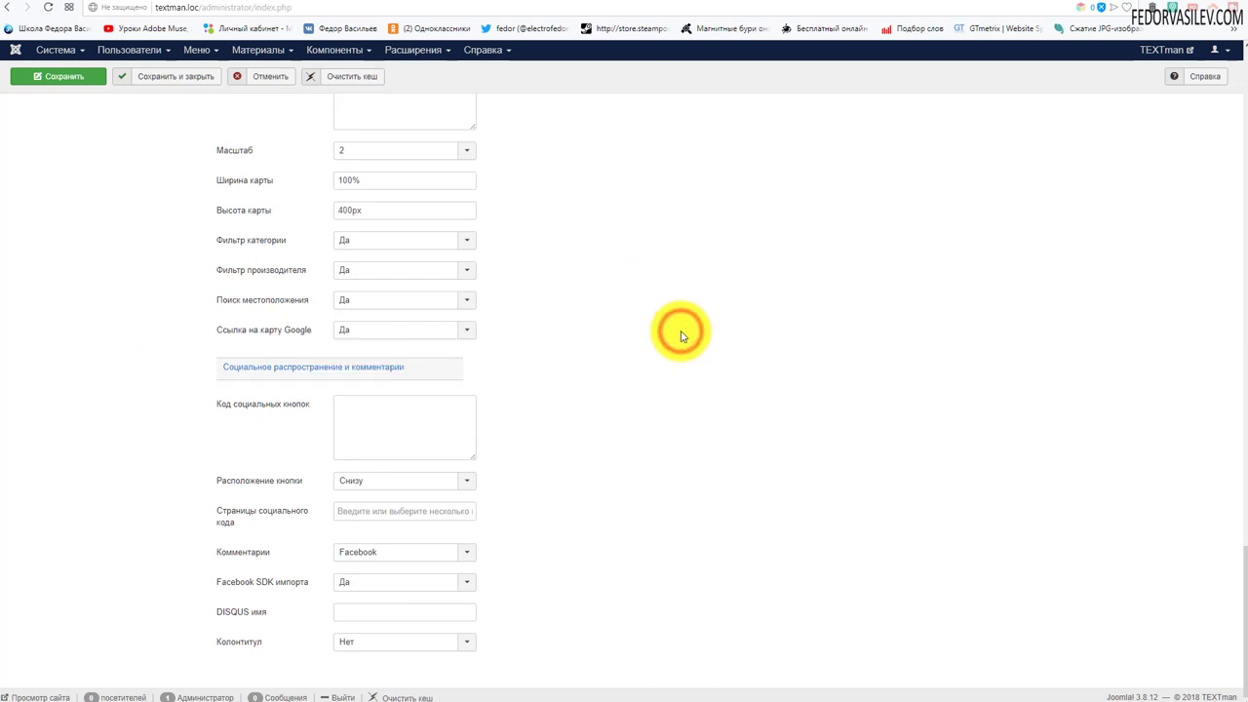
mouse_move(246, 590)
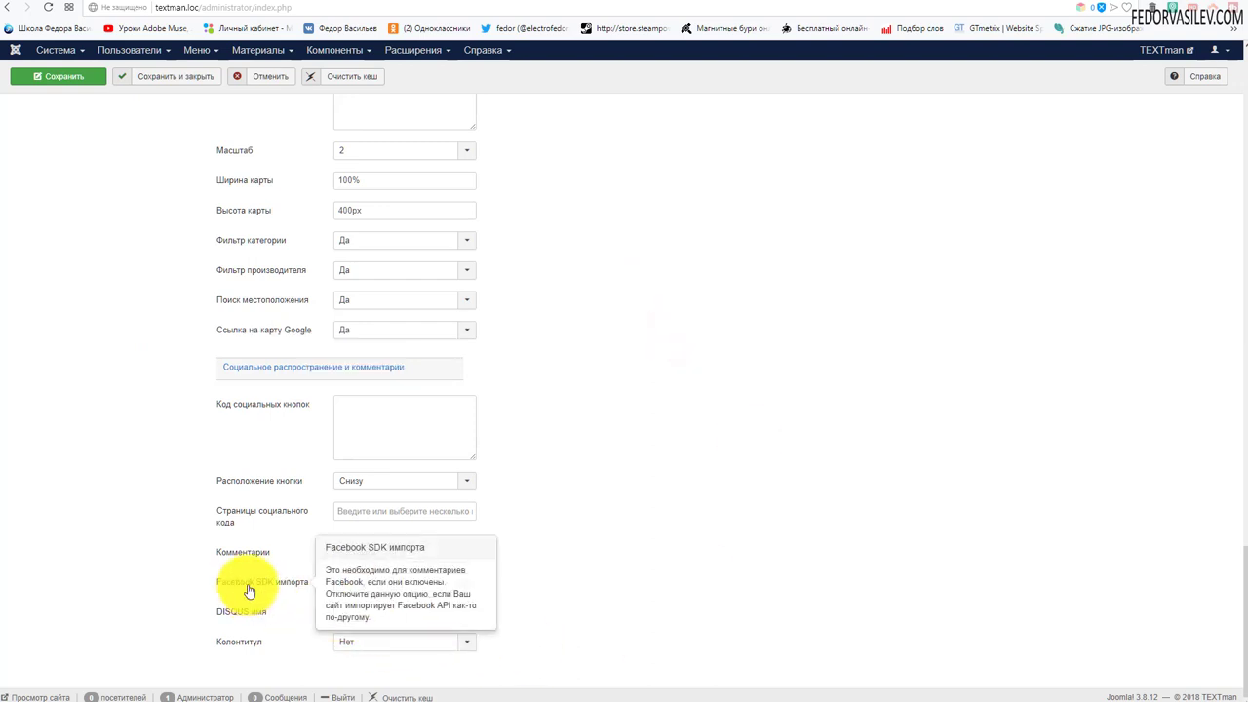
- Examine the comment systems offered under "Комментарии", keeping Facebook, and look at the "DISQUS имя" and social button code fields
left_click(345, 558)
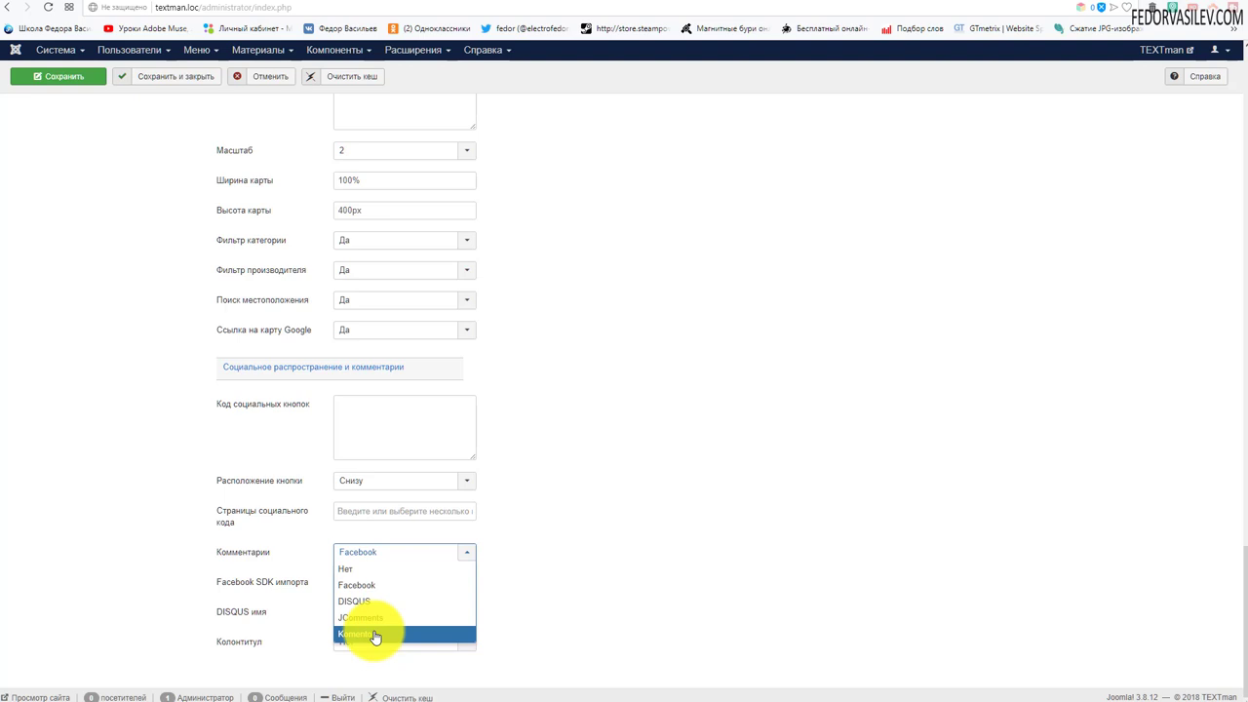
left_click(438, 588)
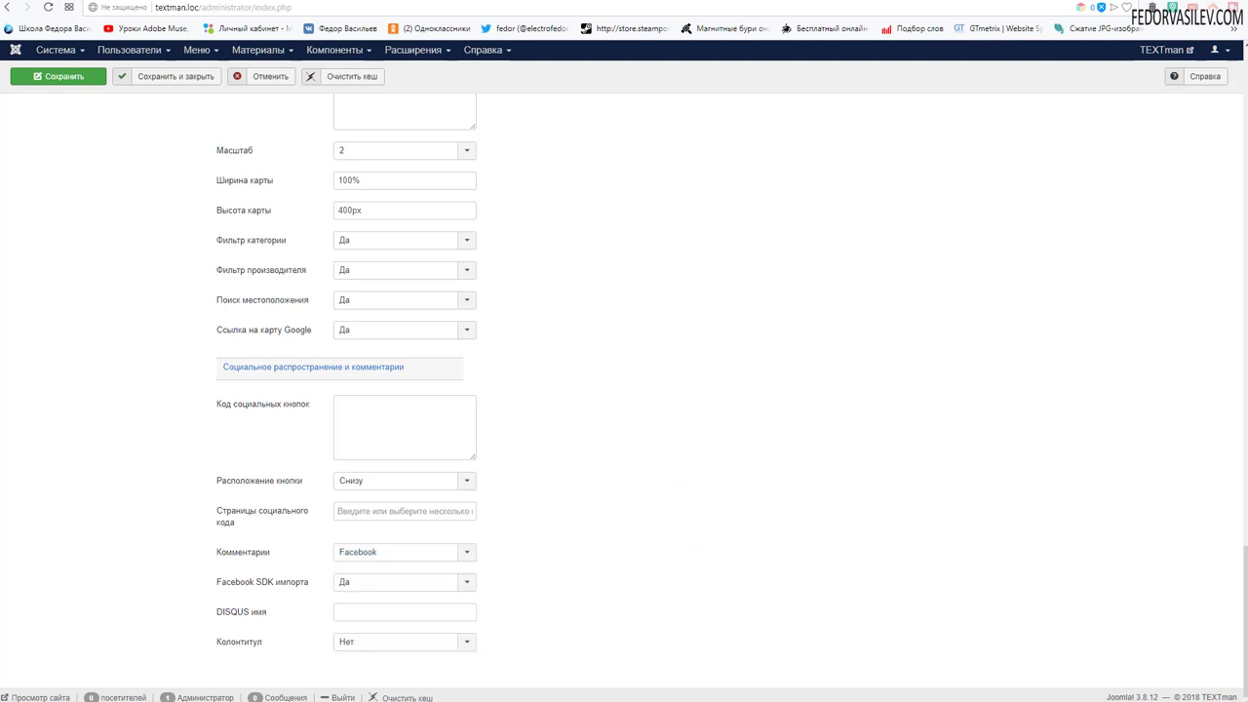
left_click(398, 551)
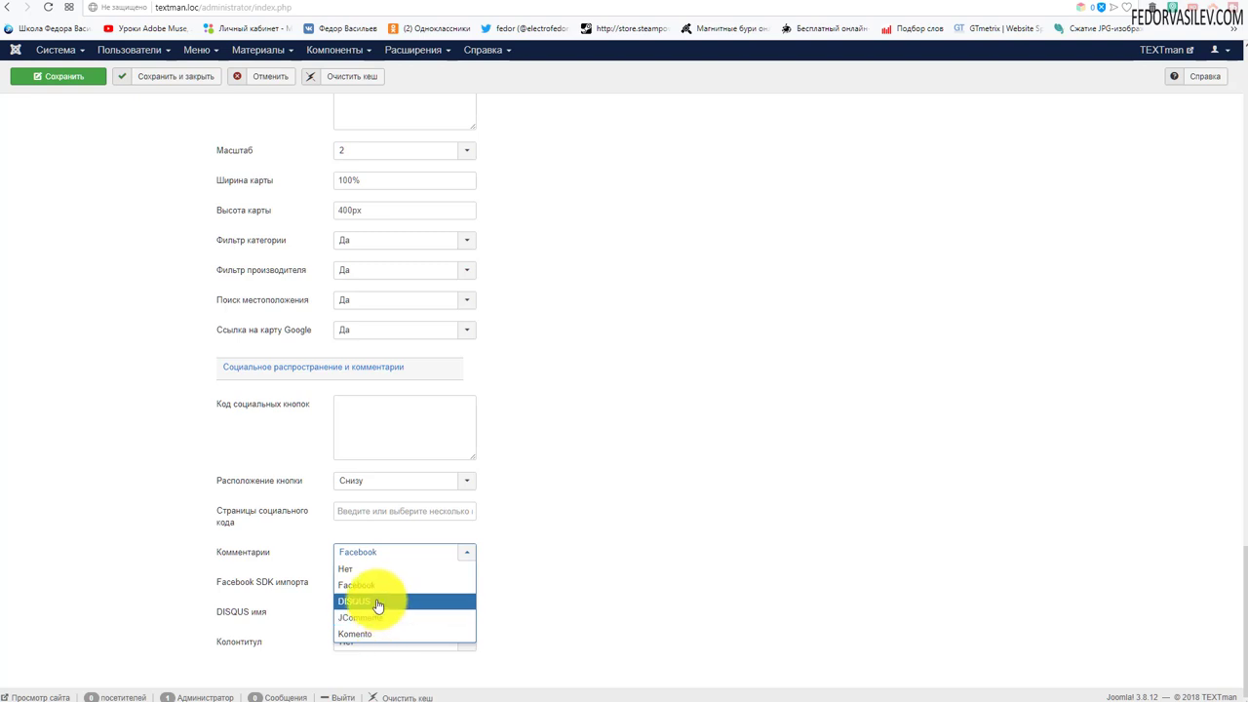
left_click(546, 579)
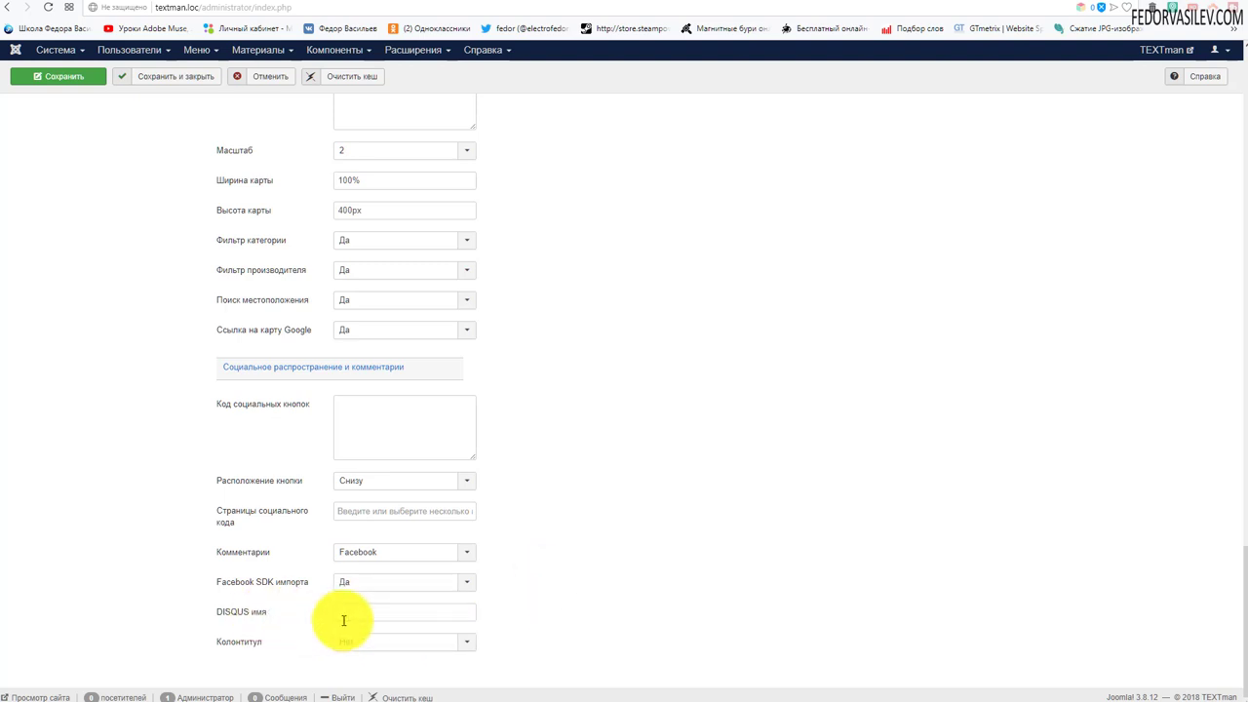
left_click(349, 611)
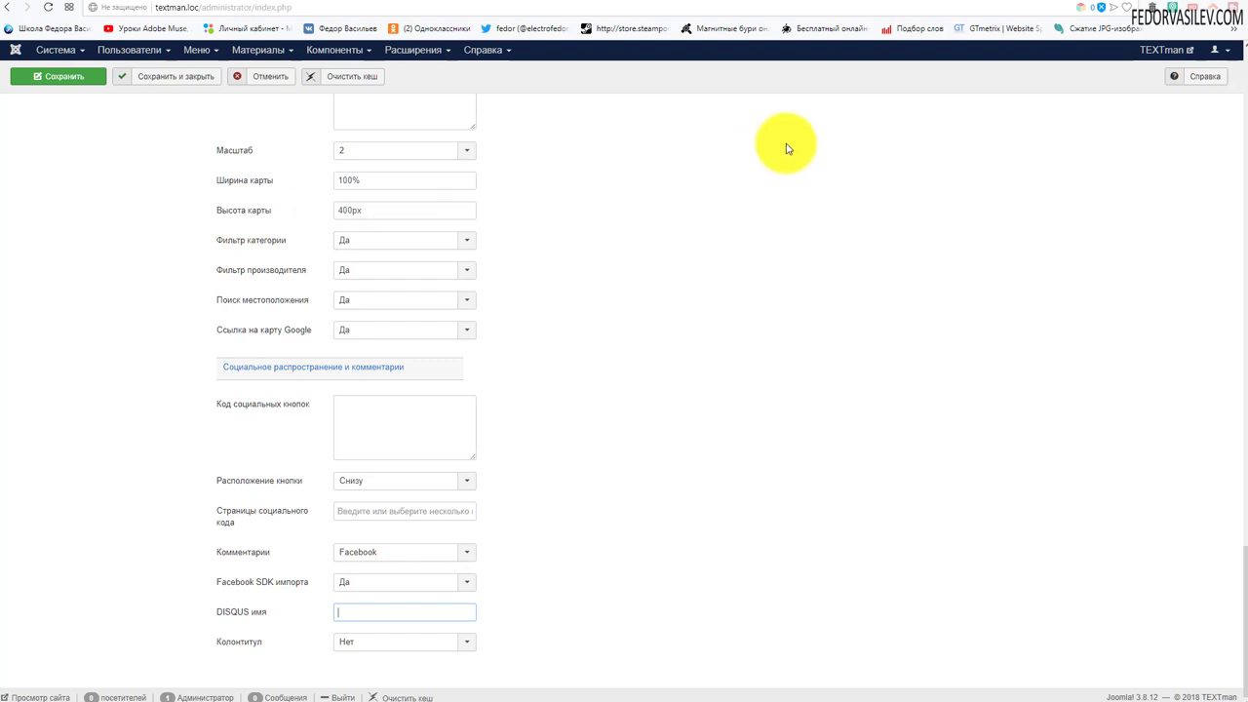
left_click(373, 423)
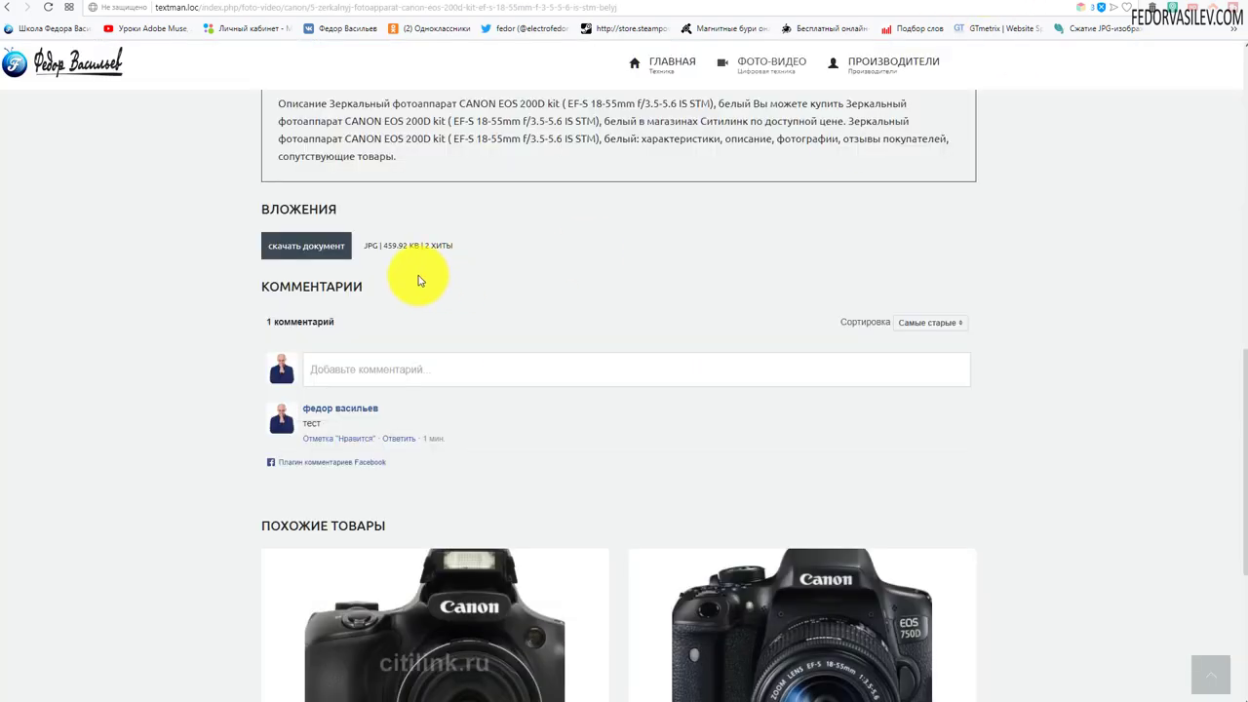
- Switch back to the white CANON EOS 200D kit page on the site and review its whole layout from title to related products
scroll(370, 306, "up", 15)
scroll(465, 240, "down", 3)
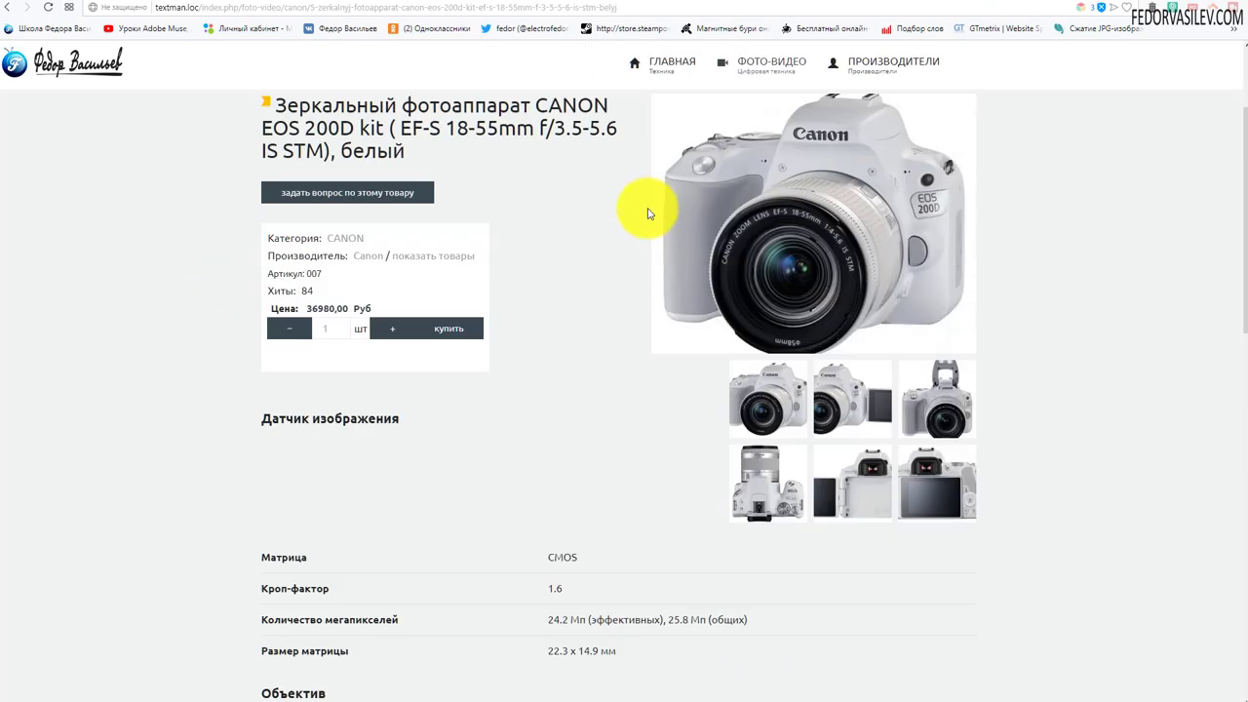
scroll(488, 348, "up", 3)
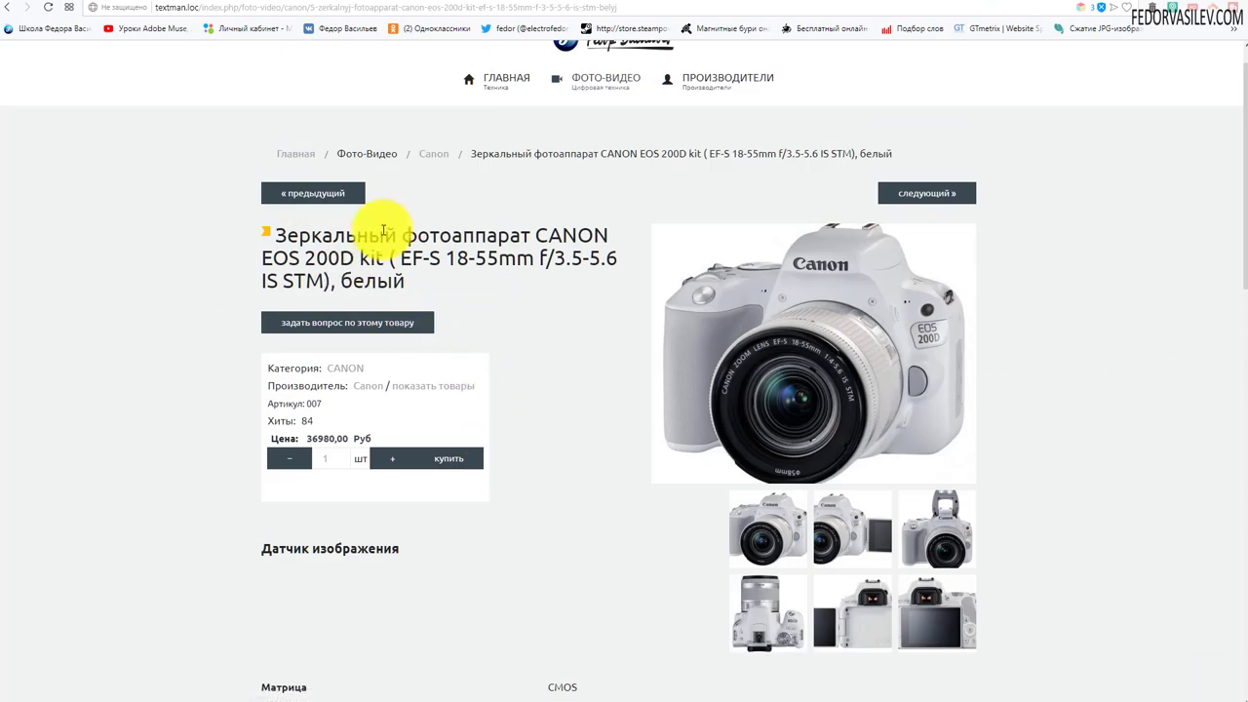
scroll(855, 507, "down", 3)
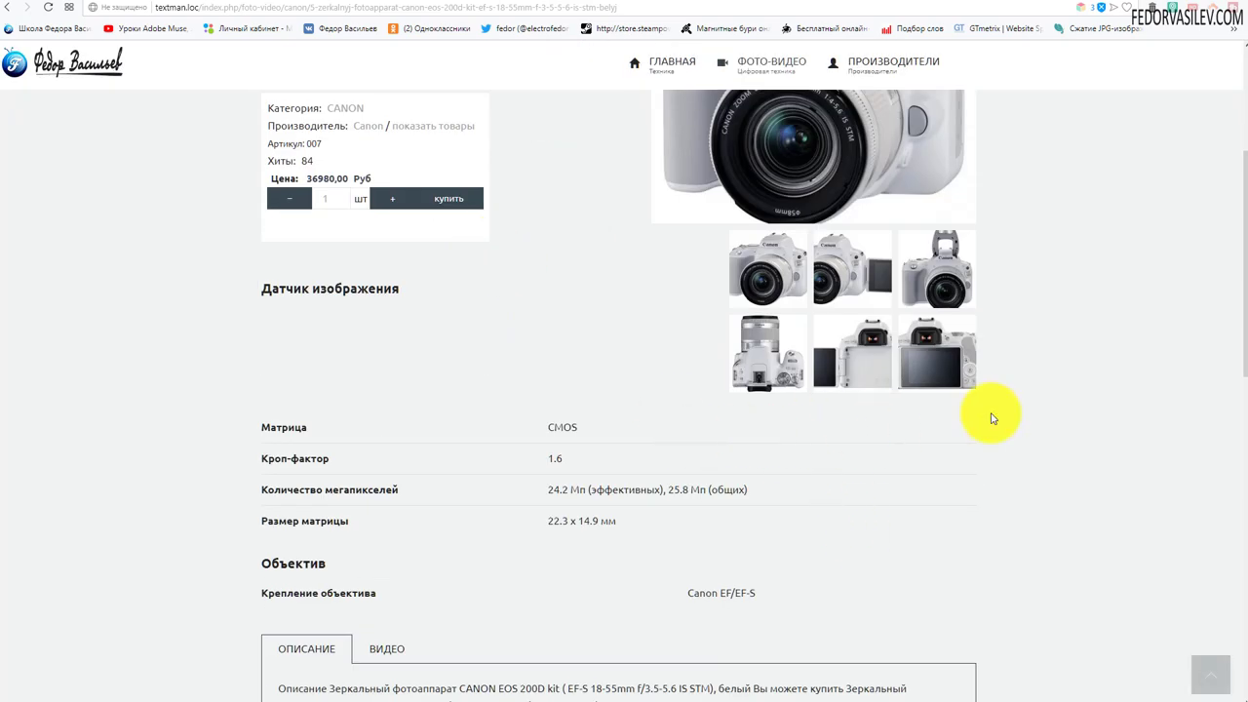
scroll(845, 414, "down", 3)
scroll(846, 417, "down", 3)
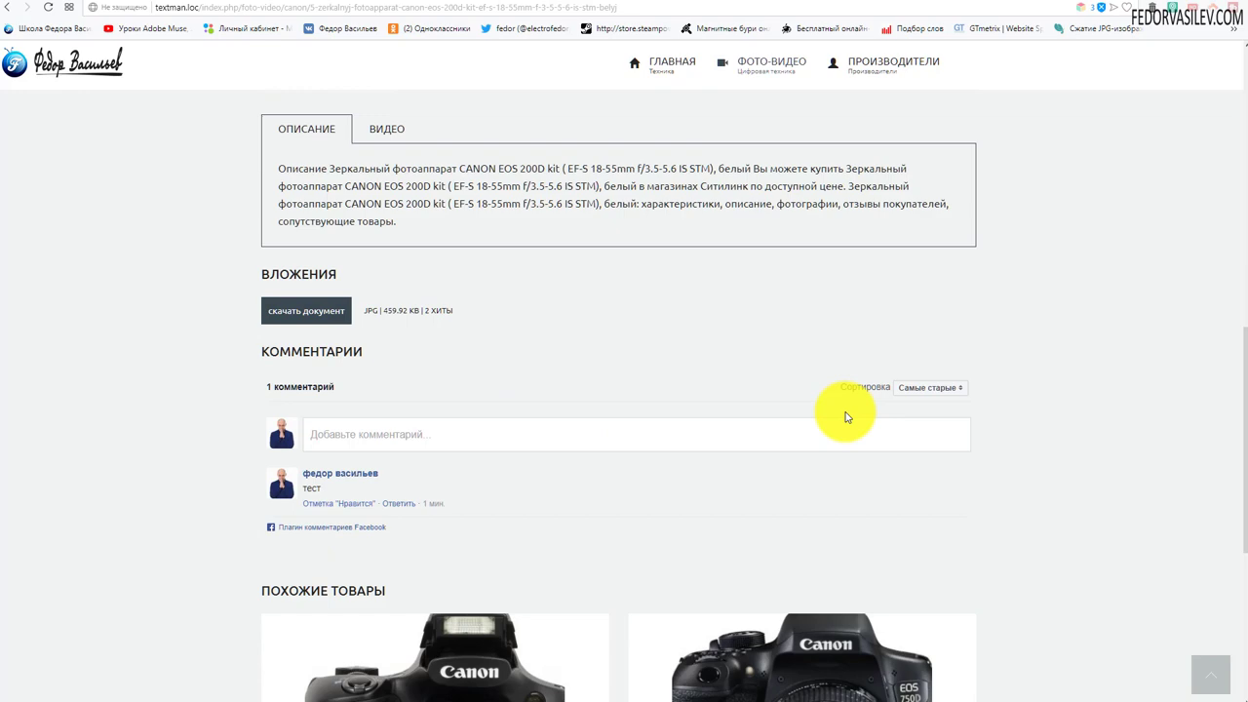
scroll(845, 414, "down", 4)
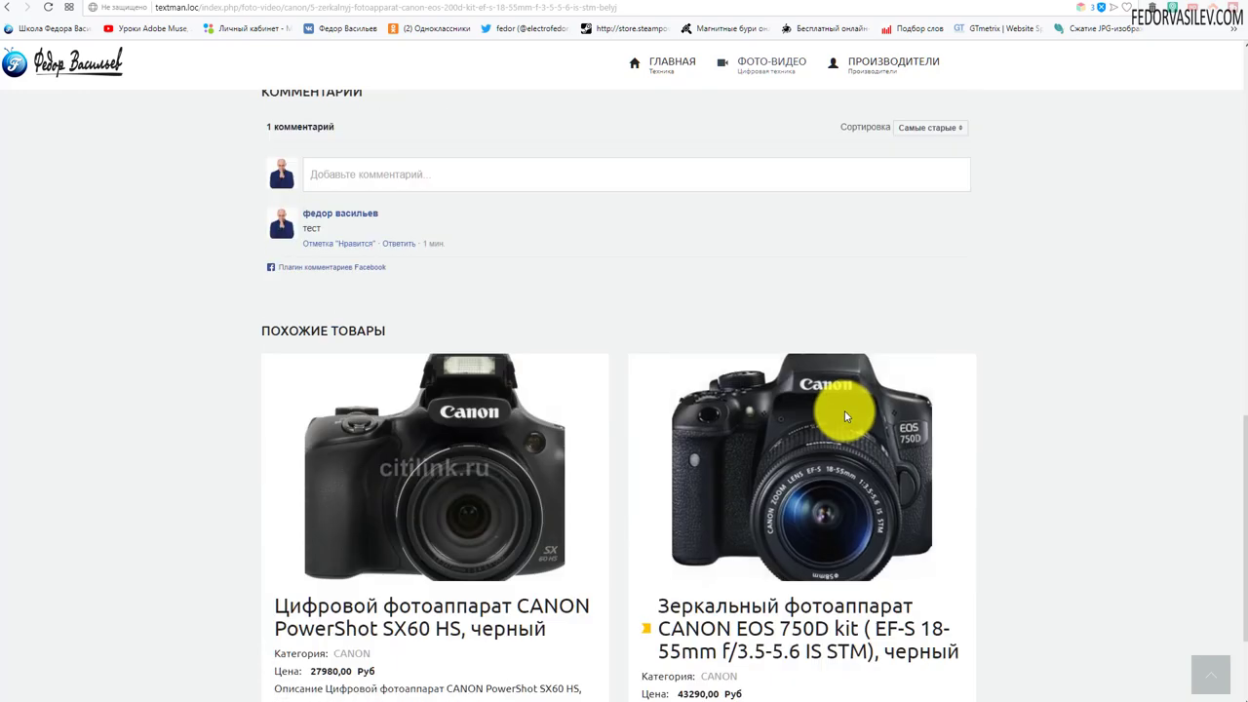
scroll(844, 412, "down", 1)
scroll(809, 411, "up", 5)
scroll(777, 410, "up", 9)
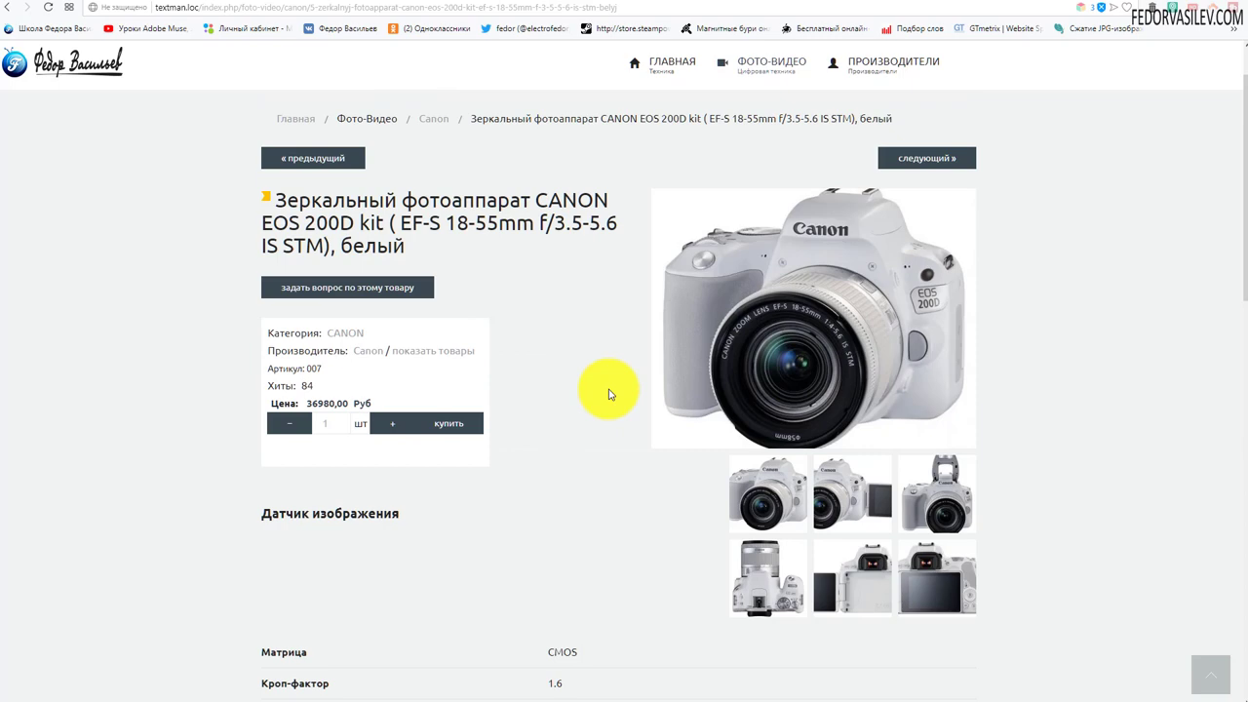
scroll(604, 383, "up", 1)
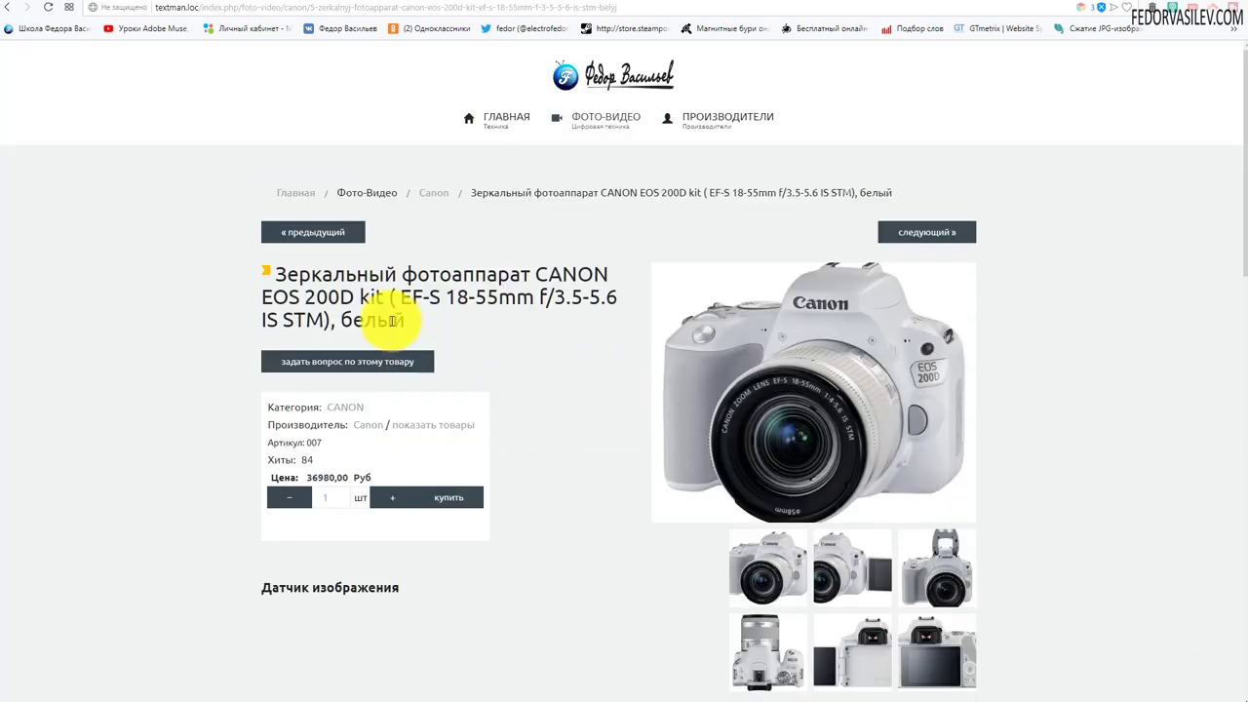
- Recheck the product's specifications, description tabs, Facebook comment field and related products, ending back at the title
scroll(413, 275, "down", 5)
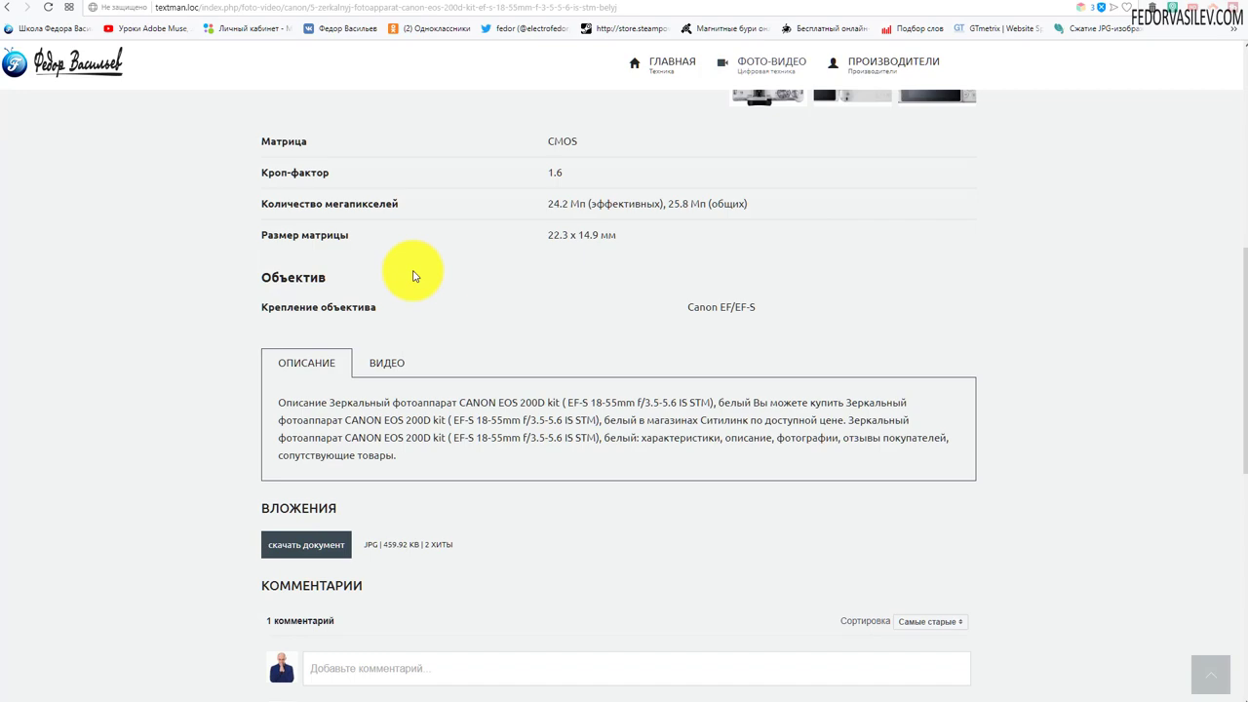
scroll(412, 273, "down", 4)
left_click(381, 214)
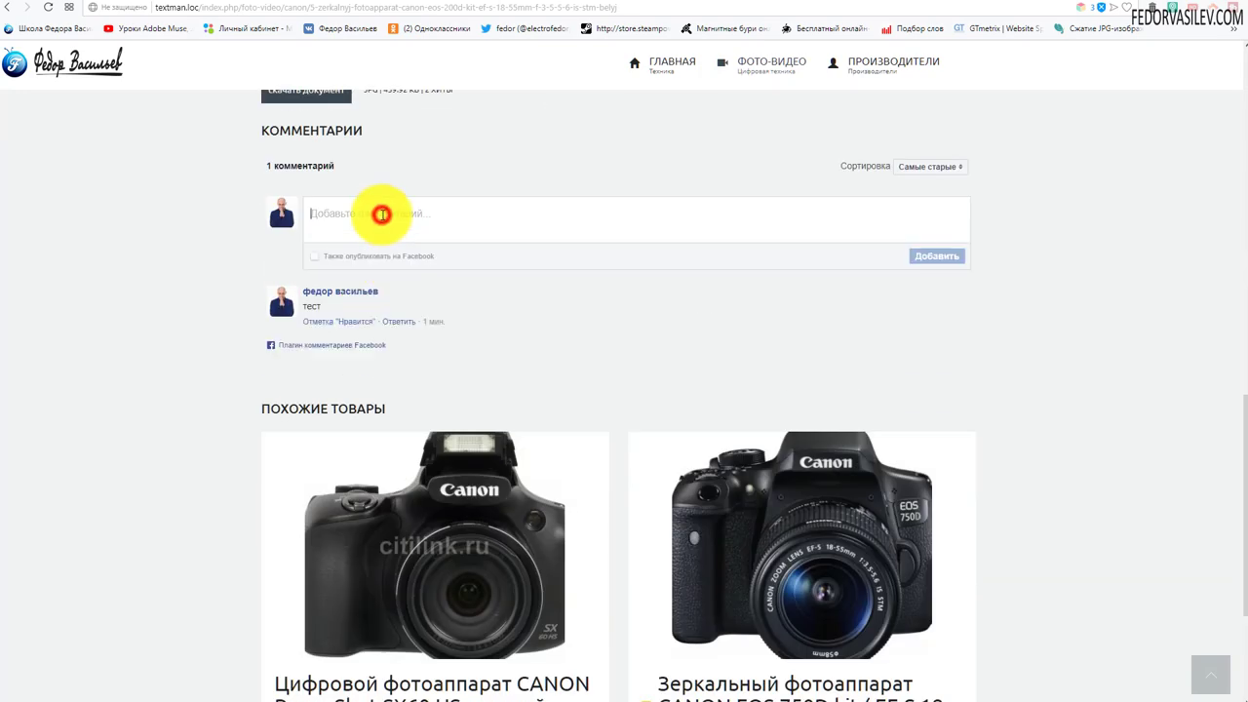
scroll(382, 213, "down", 2)
scroll(563, 451, "up", 10)
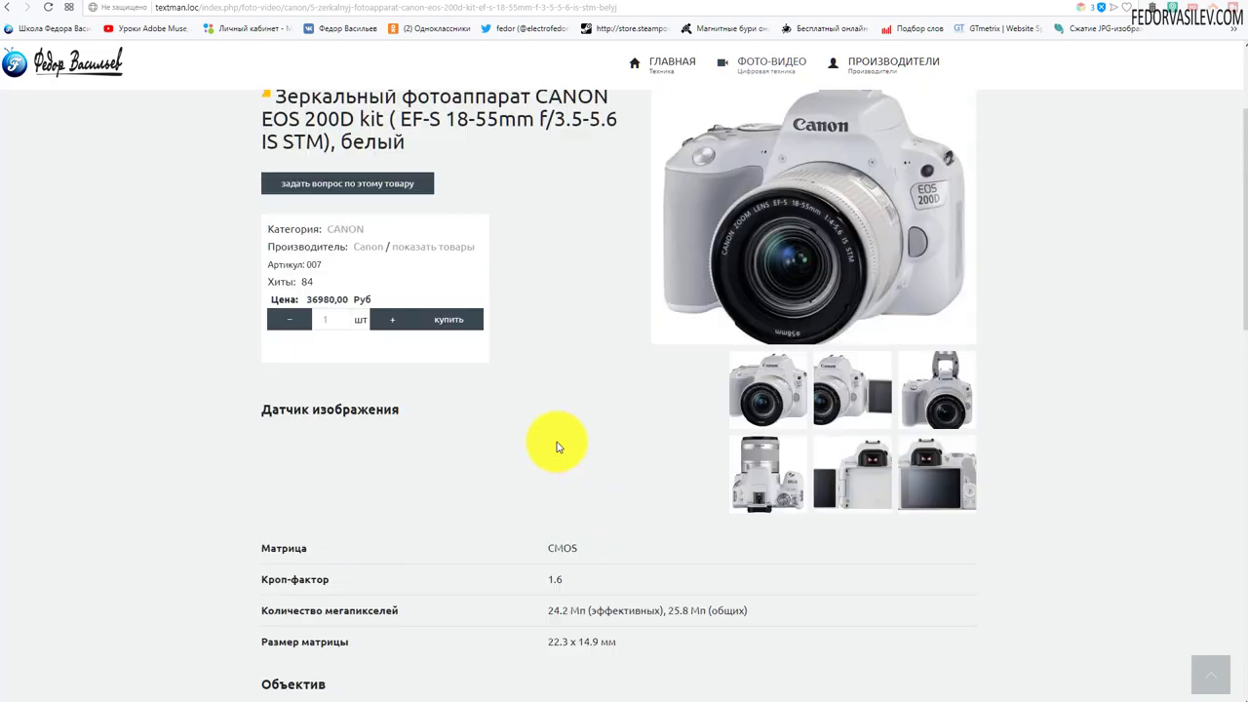
scroll(557, 447, "up", 2)
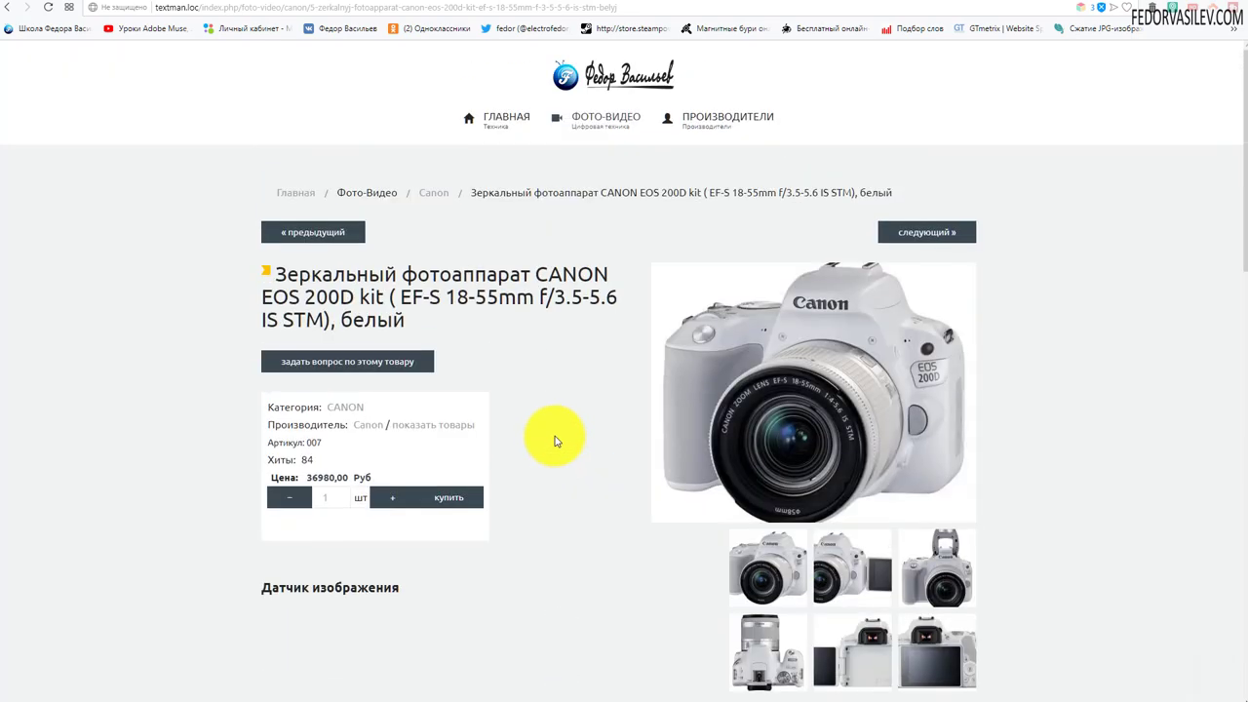